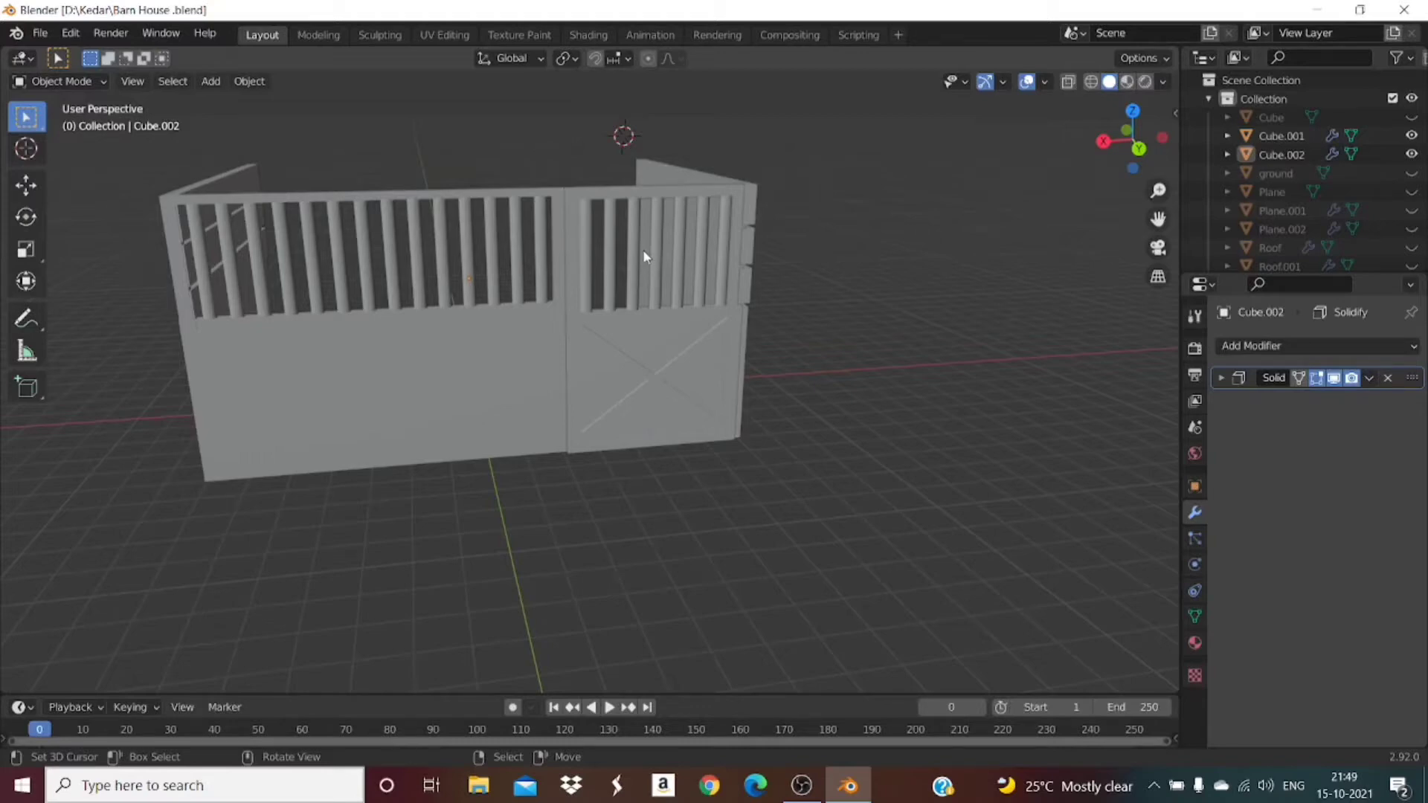
Step: Separate all the vertical bars of the long front wall from the stall mesh into their own object
{"action": "left_click", "coordinate": [489, 322]}
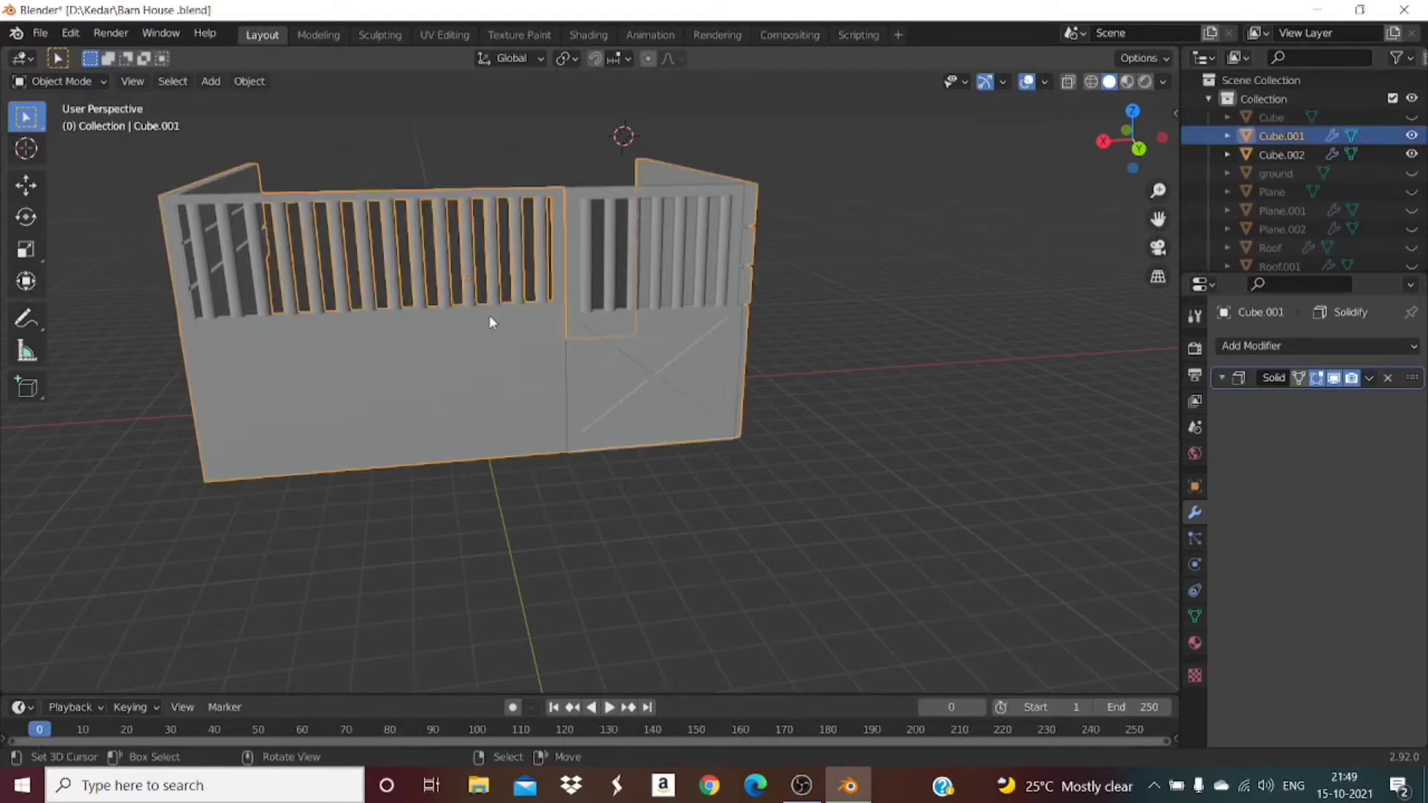
{"action": "left_click_drag", "start_coordinate": [1132, 137], "coordinate": [937, 256]}
{"action": "left_click", "coordinate": [726, 283]}
{"action": "left_click", "coordinate": [474, 327]}
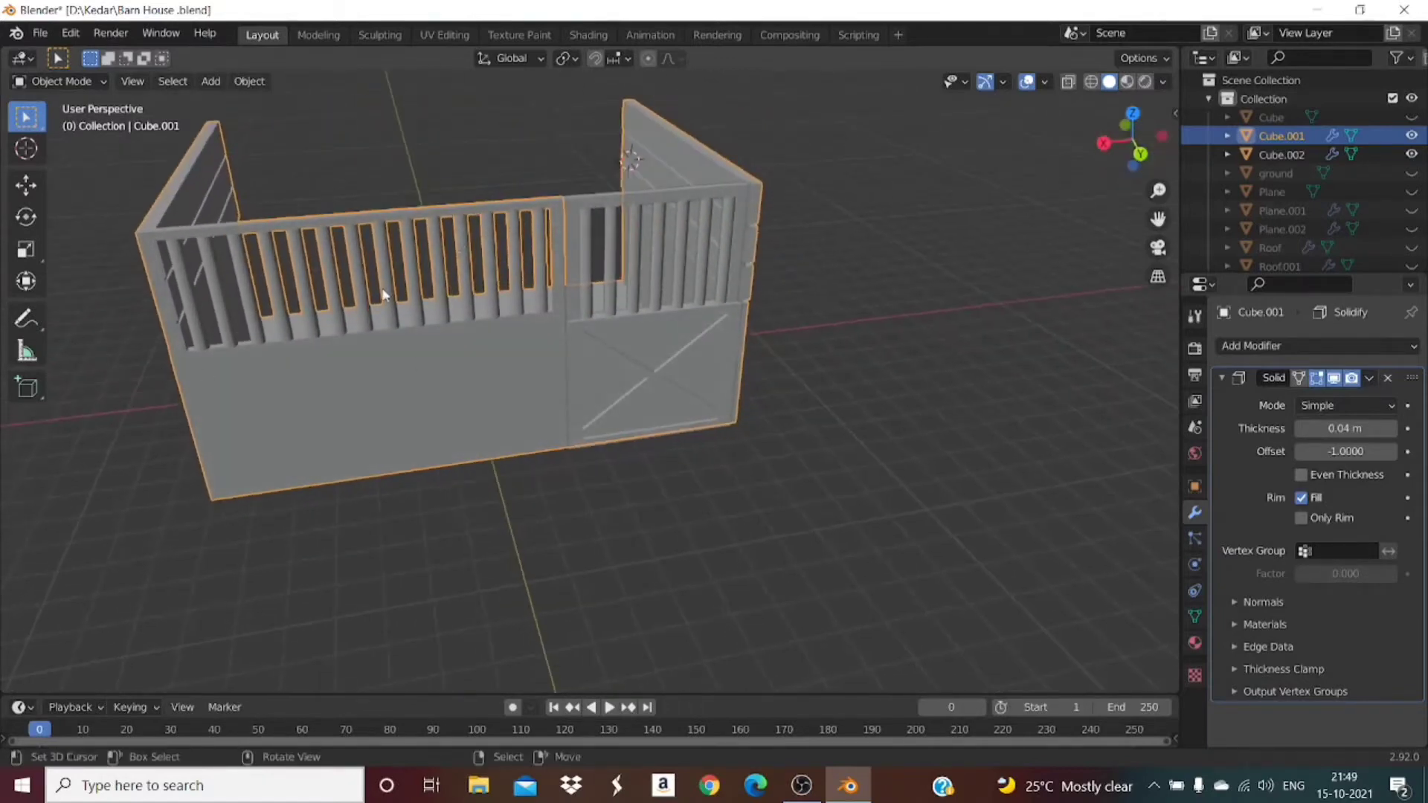
{"action": "key", "text": "Tab"}
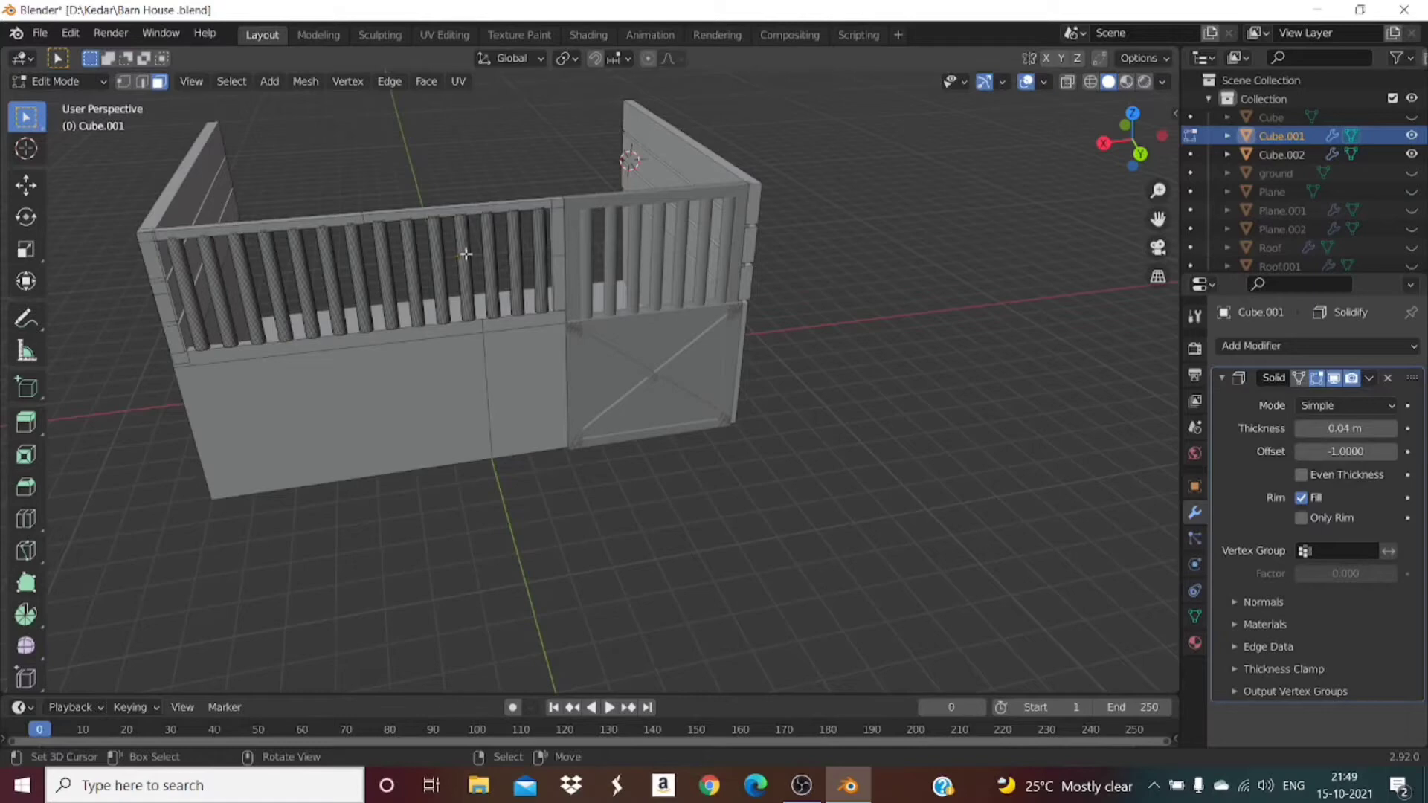
{"action": "left_click_drag", "start_coordinate": [1132, 155], "coordinate": [1093, 166]}
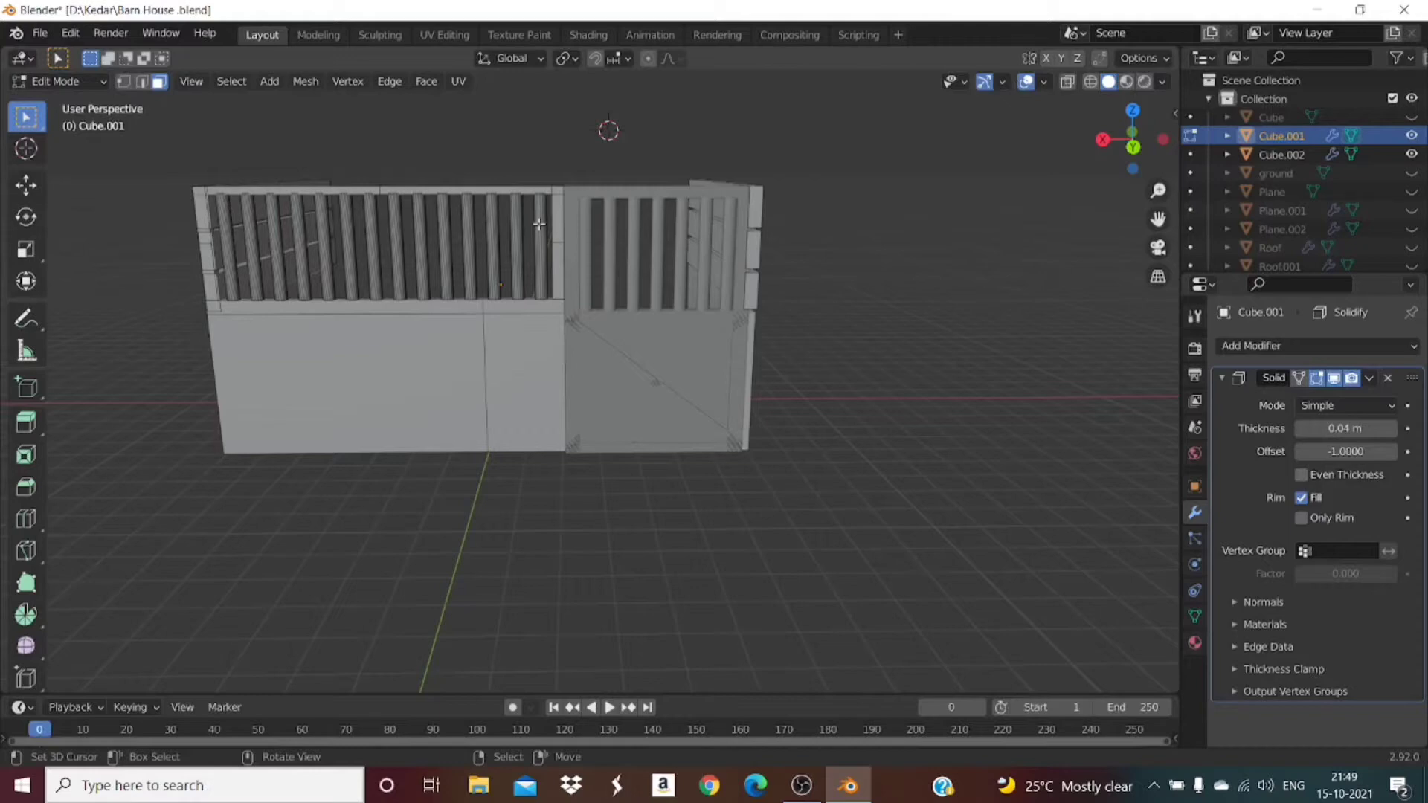
{"action": "key", "text": "l"}
{"action": "key", "text": "l"}
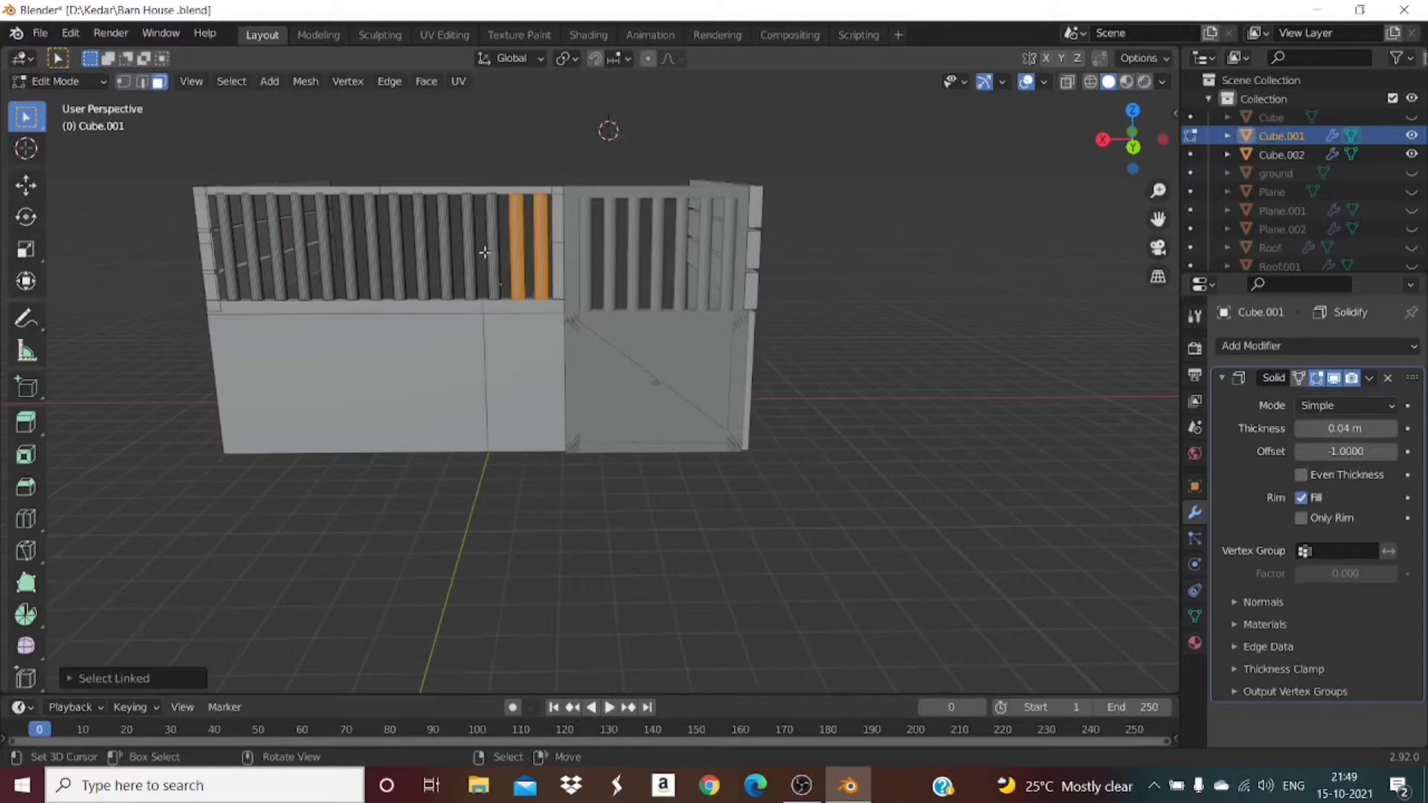
{"action": "key", "text": "l"}
{"action": "key", "text": "l"}
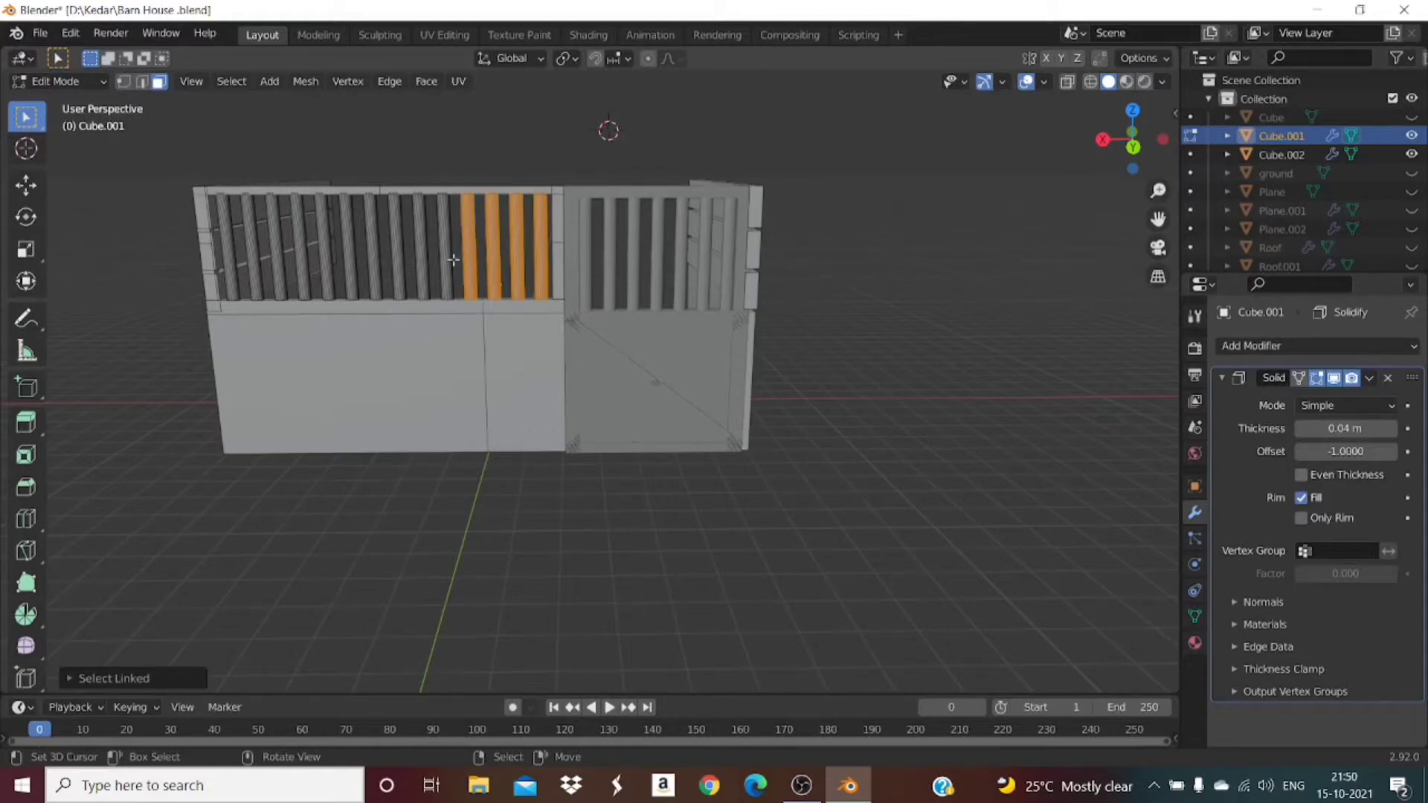
{"action": "key", "text": "l"}
{"action": "key", "text": "l"}
{"action": "key", "text": "l"}
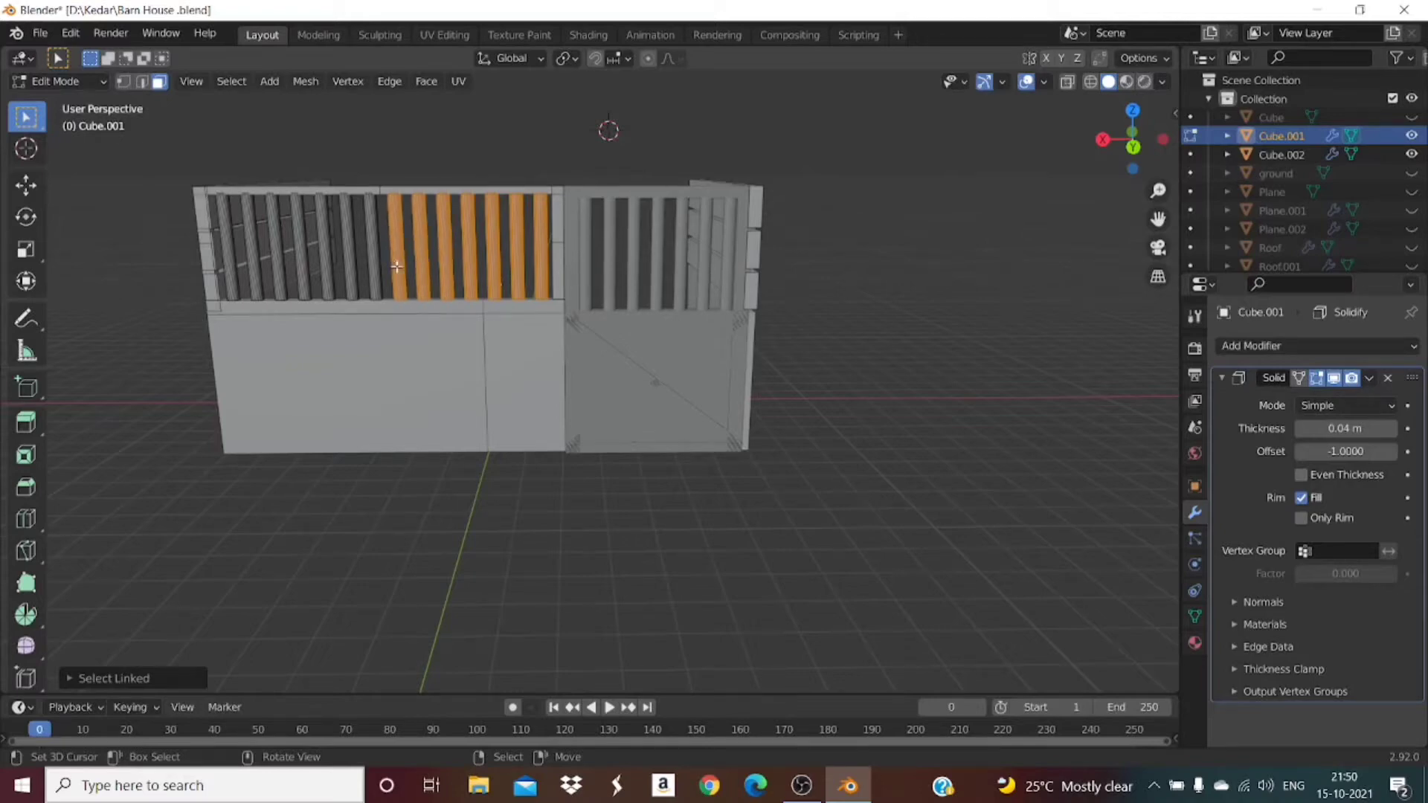
{"action": "key", "text": "l"}
{"action": "key", "text": "l"}
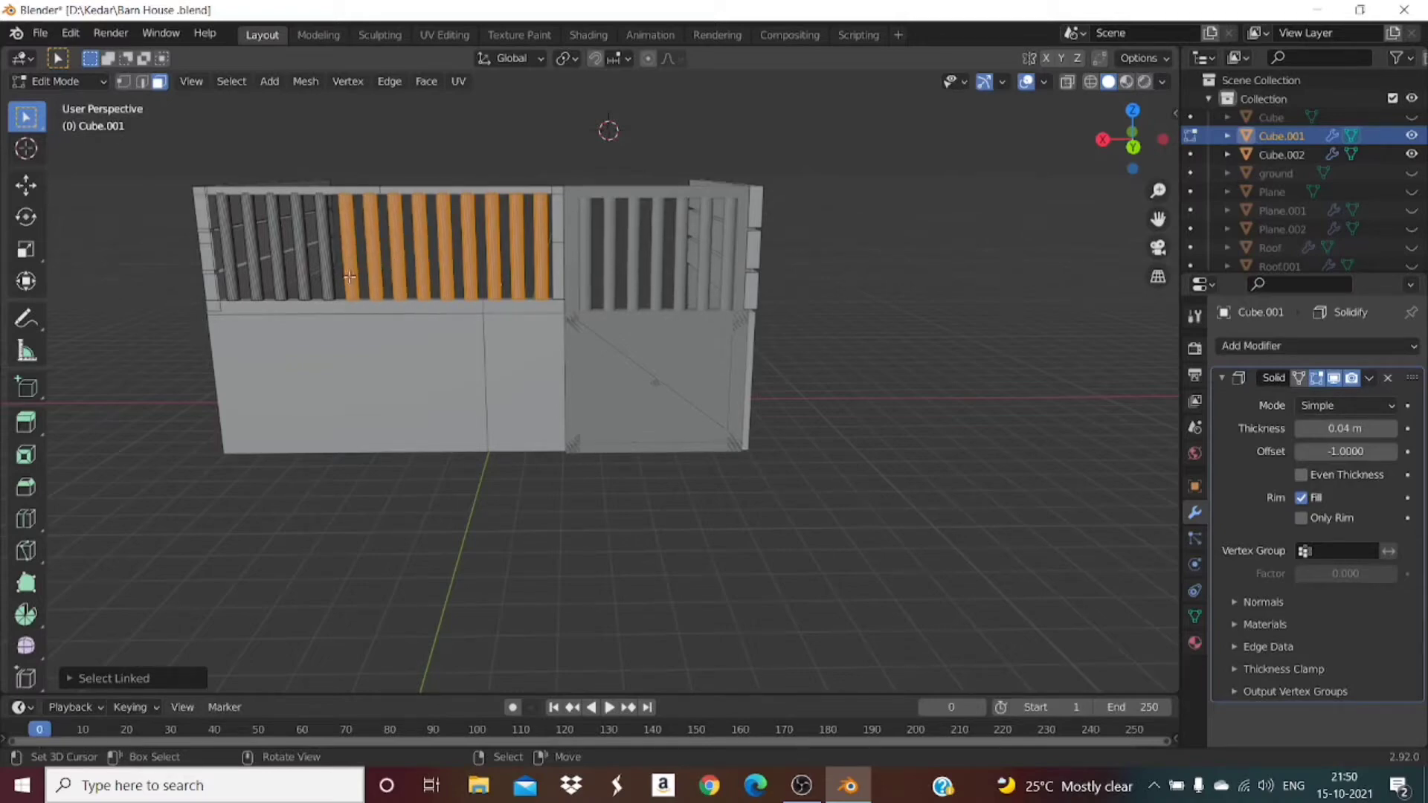
{"action": "key", "text": "l"}
{"action": "key", "text": "l"}
{"action": "key", "text": "l"}
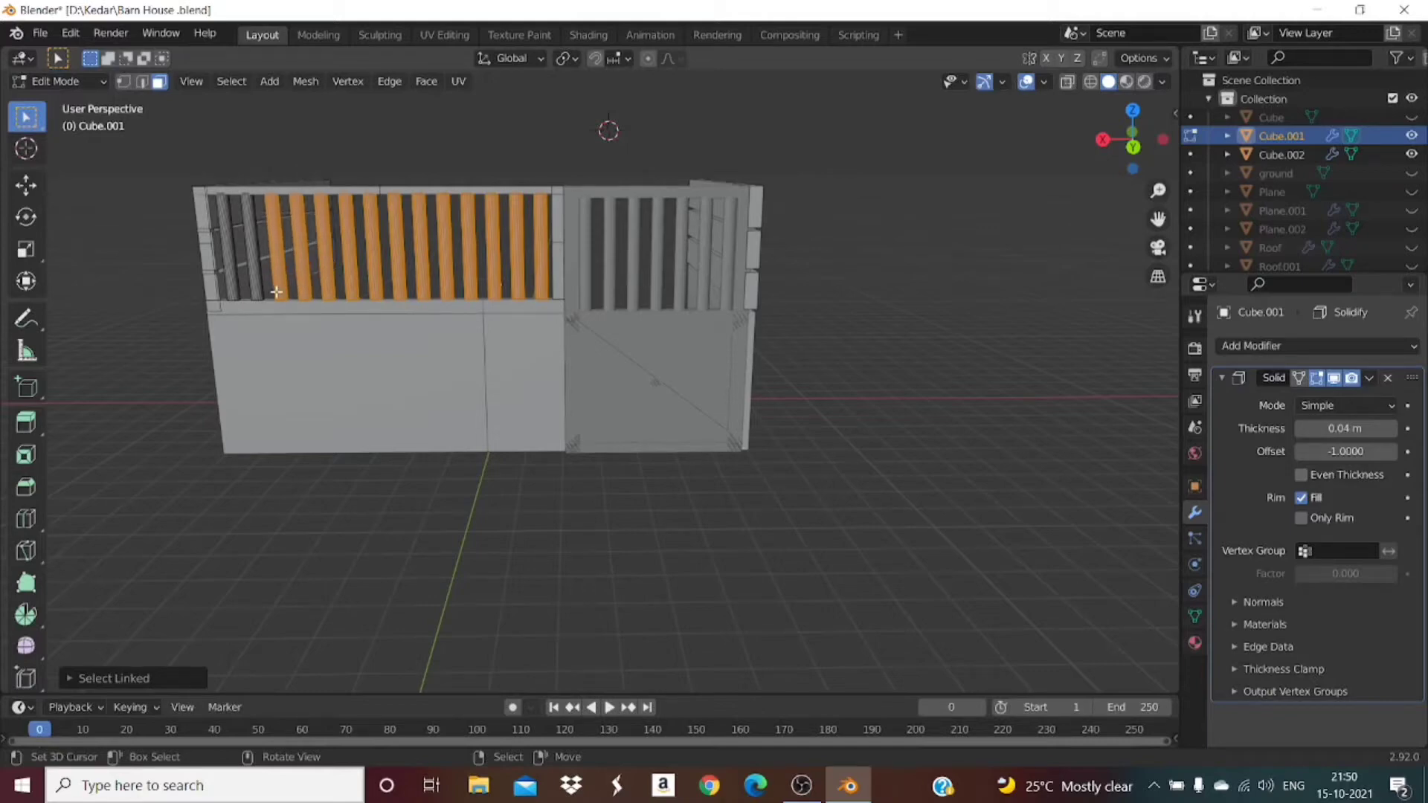
{"action": "key", "text": "l"}
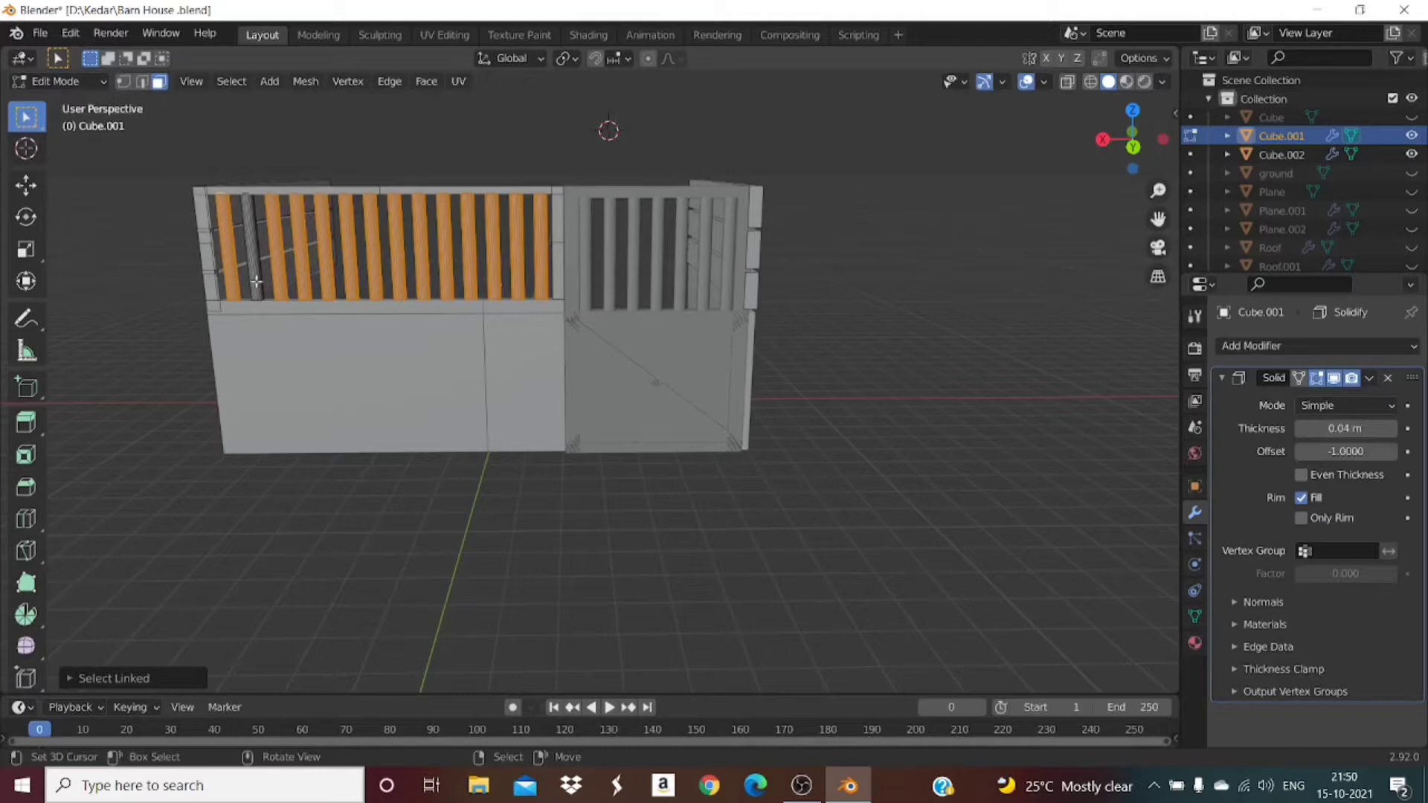
{"action": "key", "text": "l"}
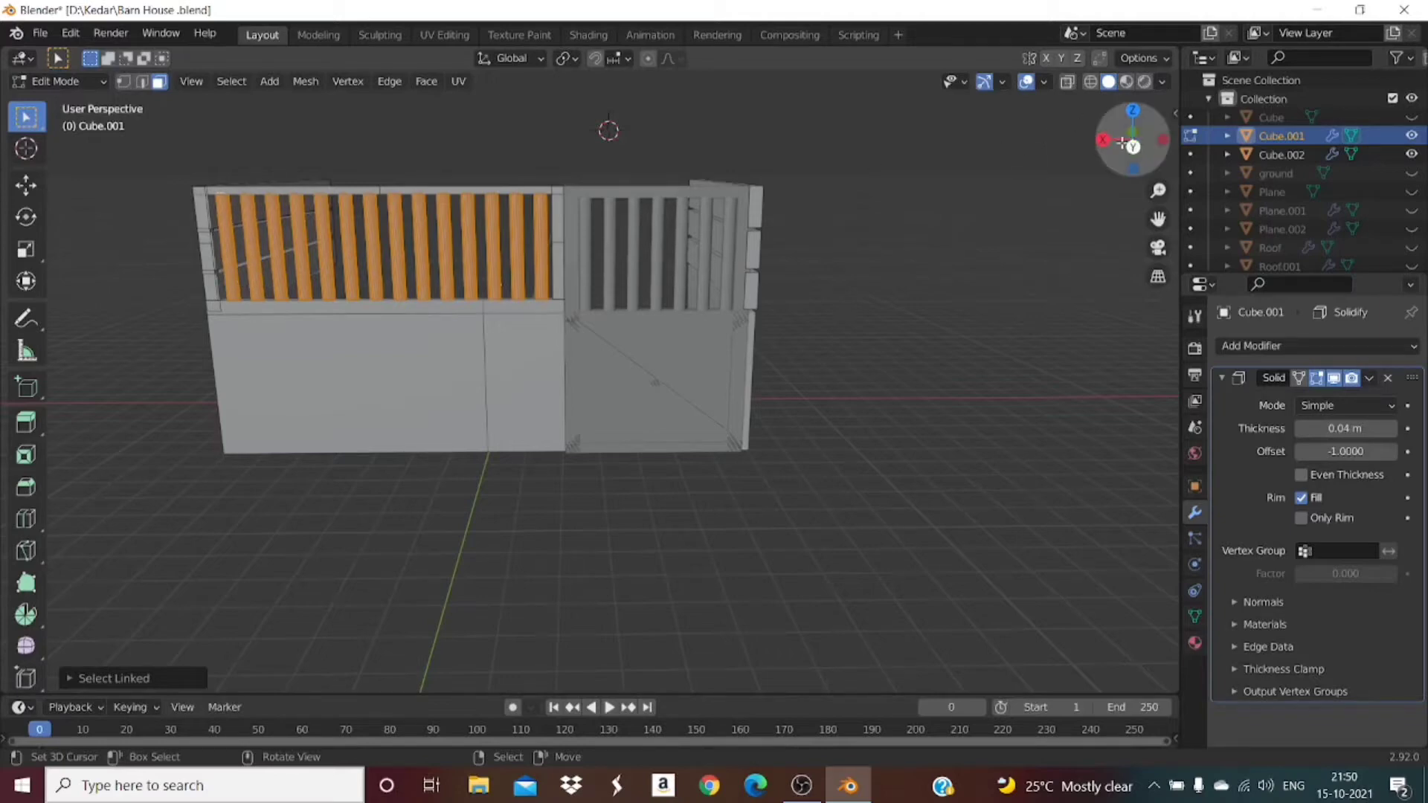
{"action": "mouse_move", "coordinate": [1125, 143]}
{"action": "left_mouse_down"}
{"action": "mouse_move", "coordinate": [886, 182]}
{"action": "mouse_move", "coordinate": [975, 146]}
{"action": "mouse_move", "coordinate": [1116, 155]}
{"action": "mouse_move", "coordinate": [1132, 143]}
{"action": "left_mouse_up"}
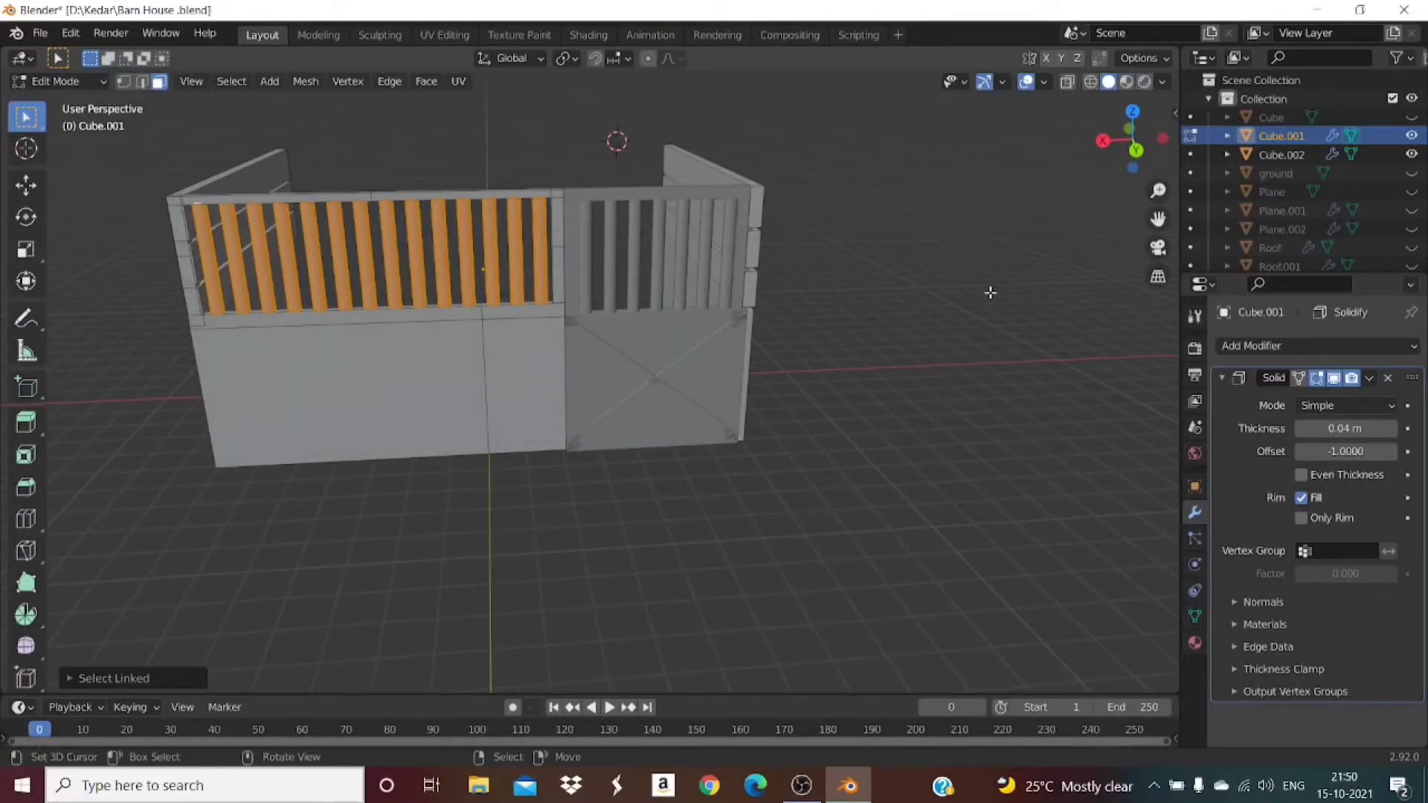
{"action": "key", "text": "p"}
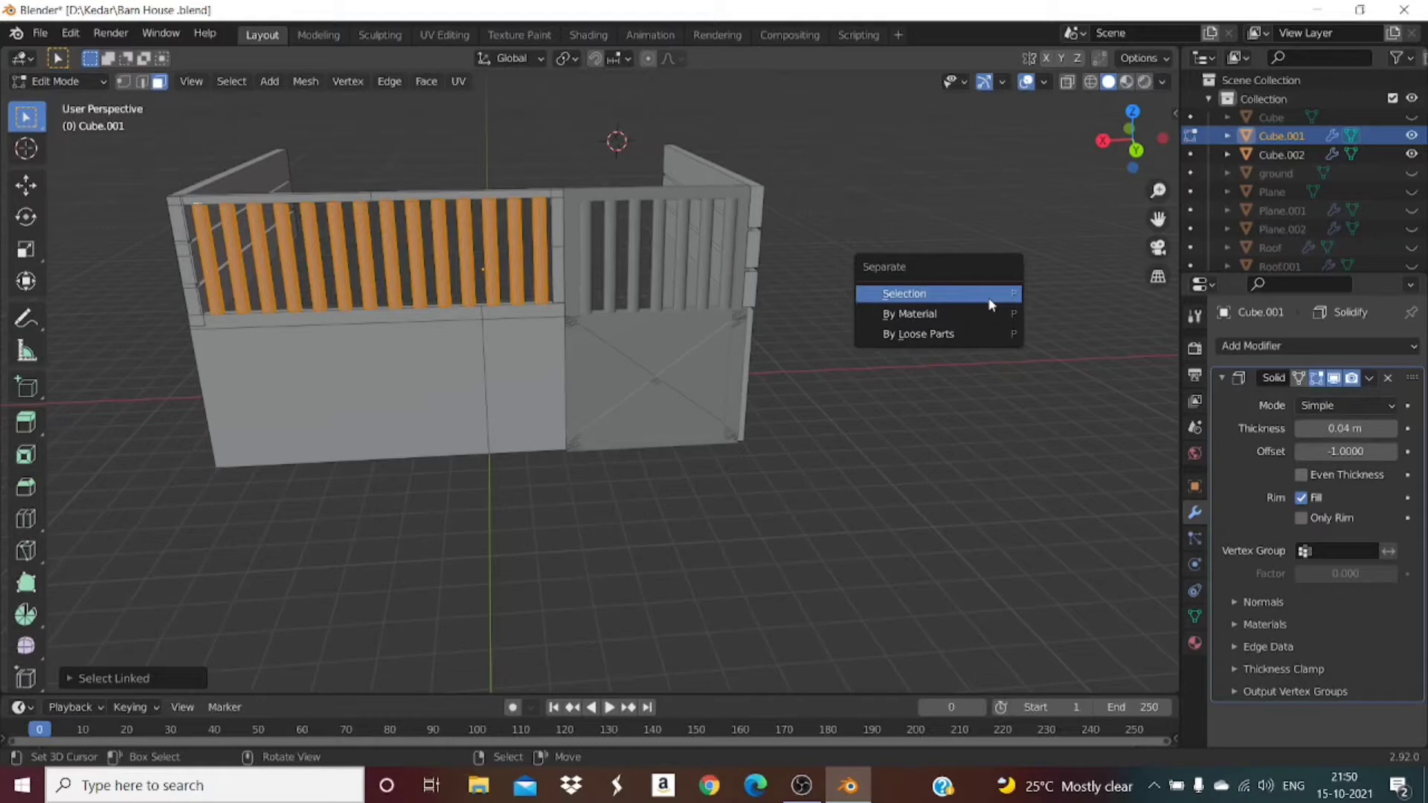
{"action": "left_click", "coordinate": [987, 297]}
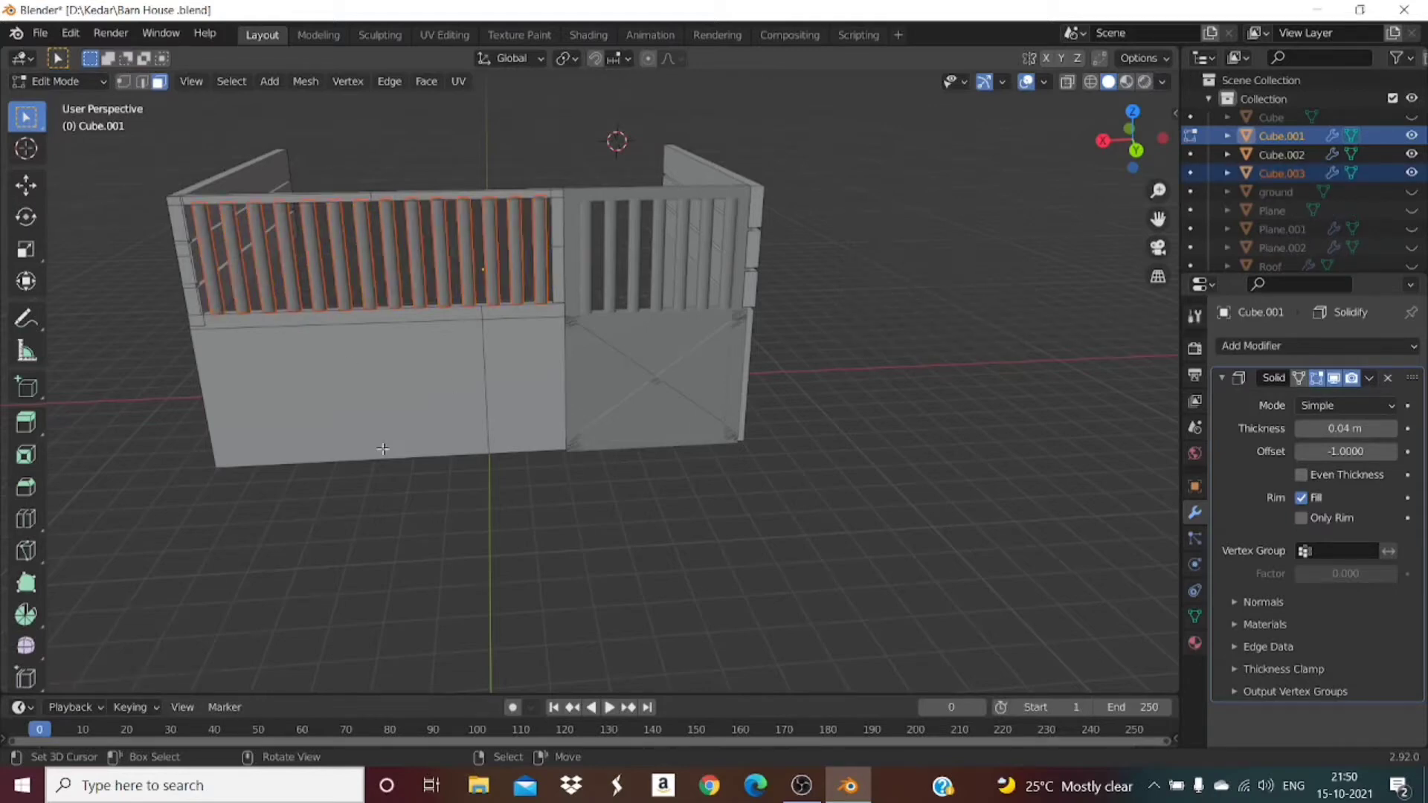
{"action": "key", "text": "Tab"}
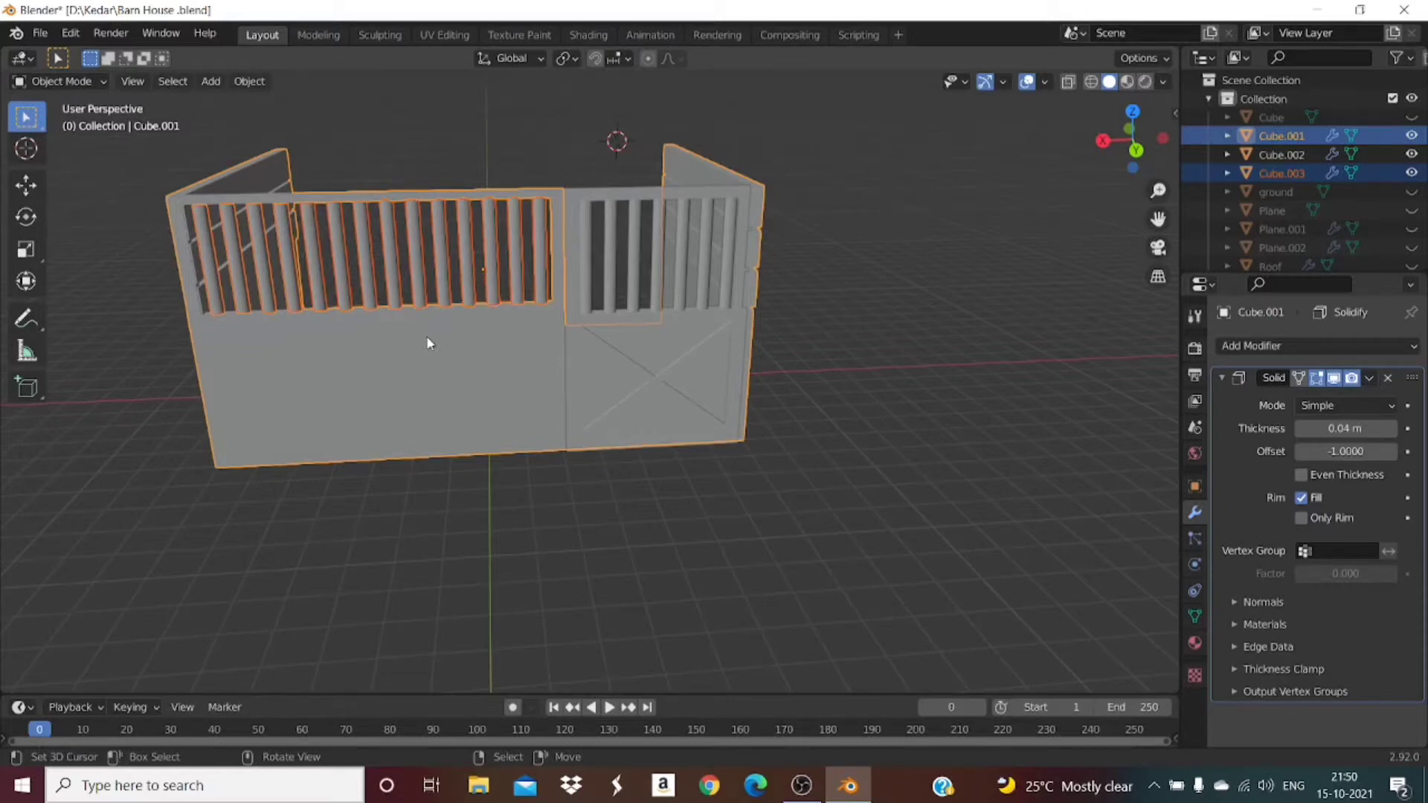
Step: Open the barred stall door's mesh for editing
{"action": "left_click", "coordinate": [420, 265]}
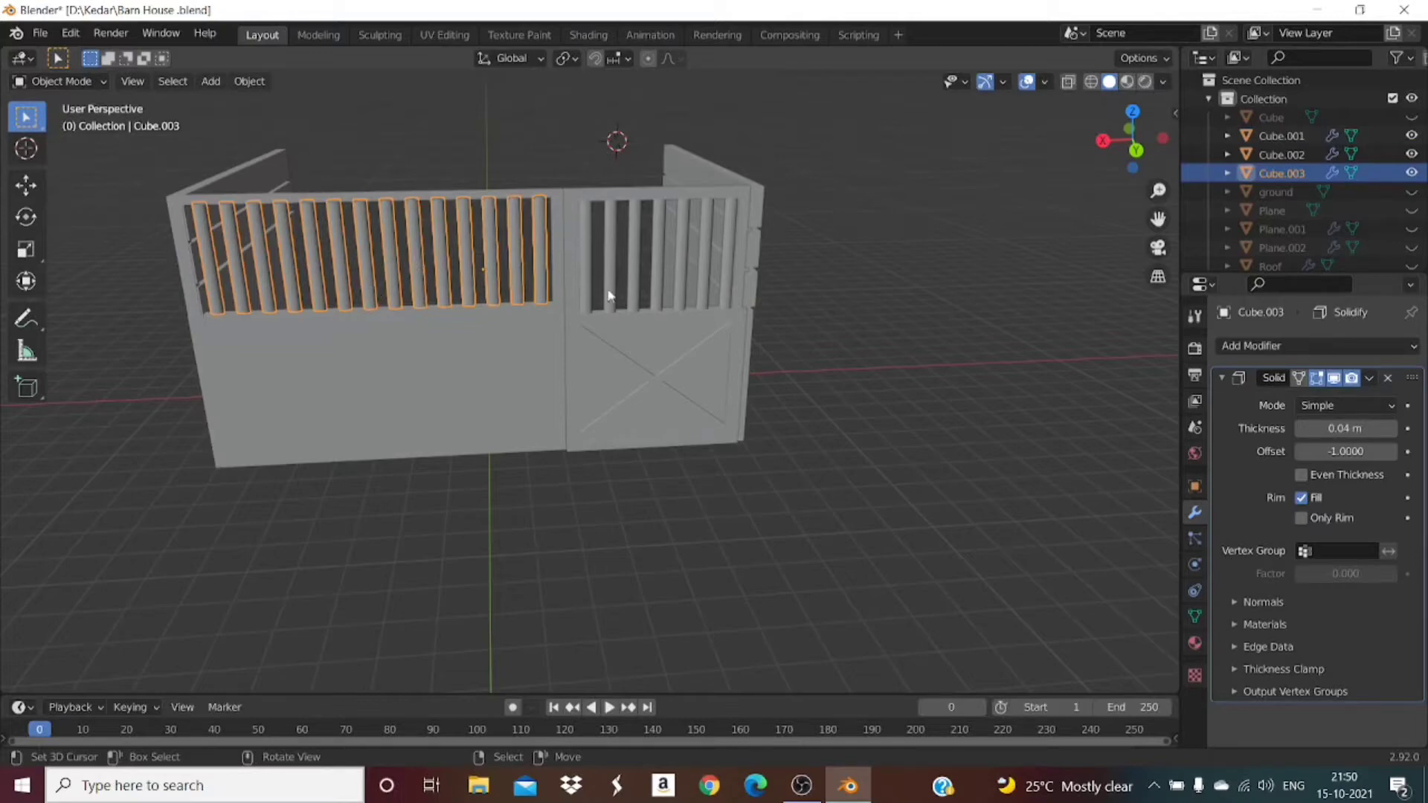
{"action": "left_click", "coordinate": [645, 313]}
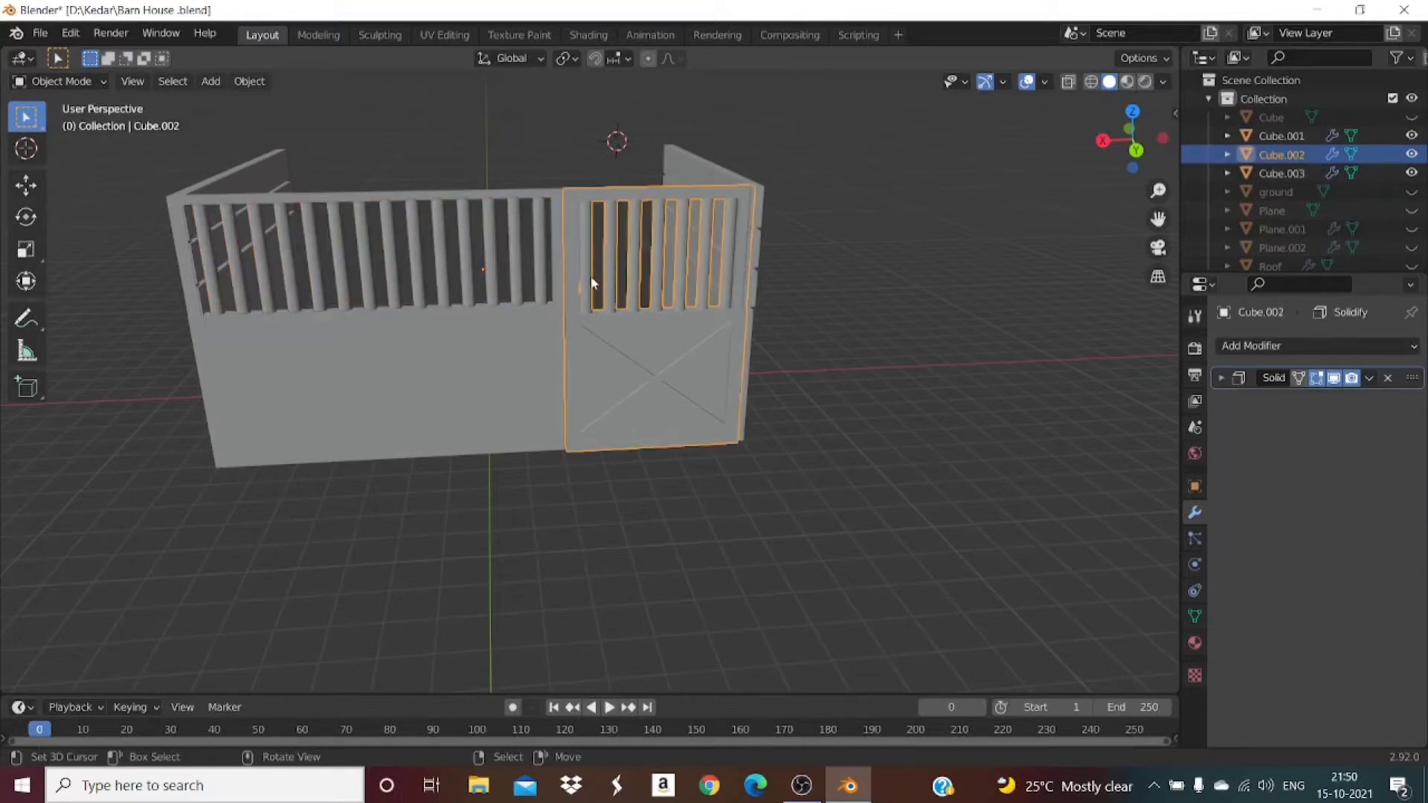
{"action": "key", "text": "Tab"}
Step: Try to separate the door's vertical bars with its bottom face still selected
{"action": "key", "text": "l"}
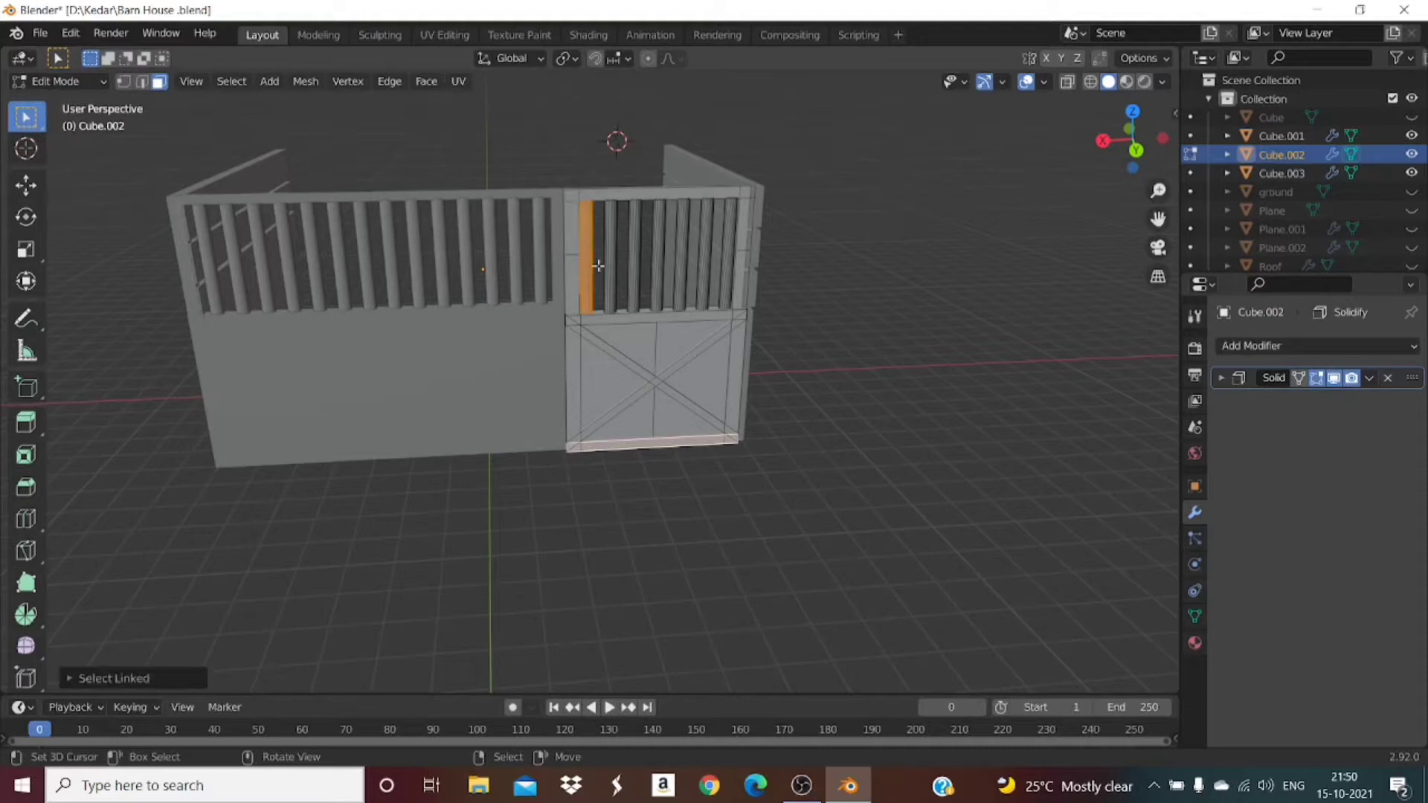
{"action": "key", "text": "l"}
{"action": "key", "text": "l"}
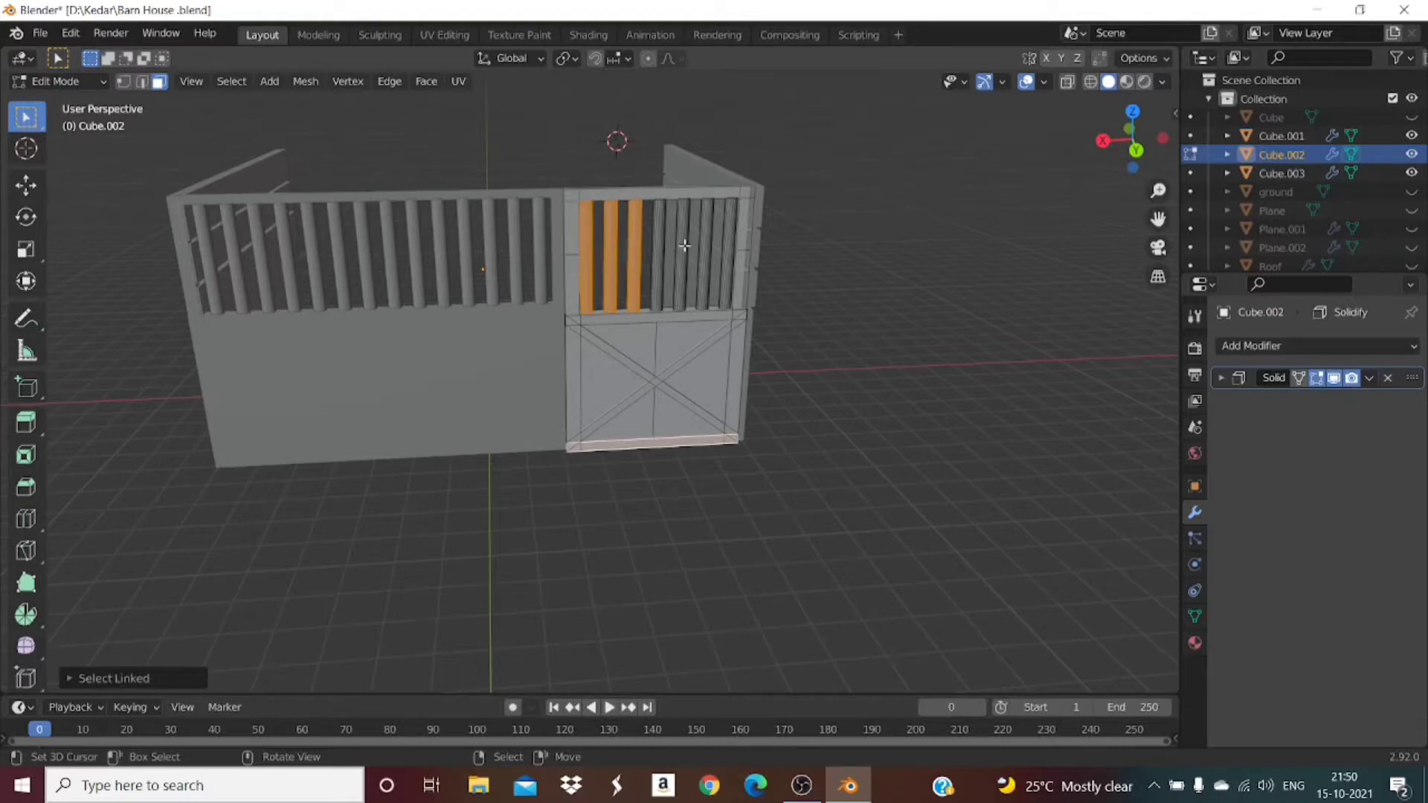
{"action": "key", "text": "l"}
{"action": "key", "text": "l"}
{"action": "key", "text": "l"}
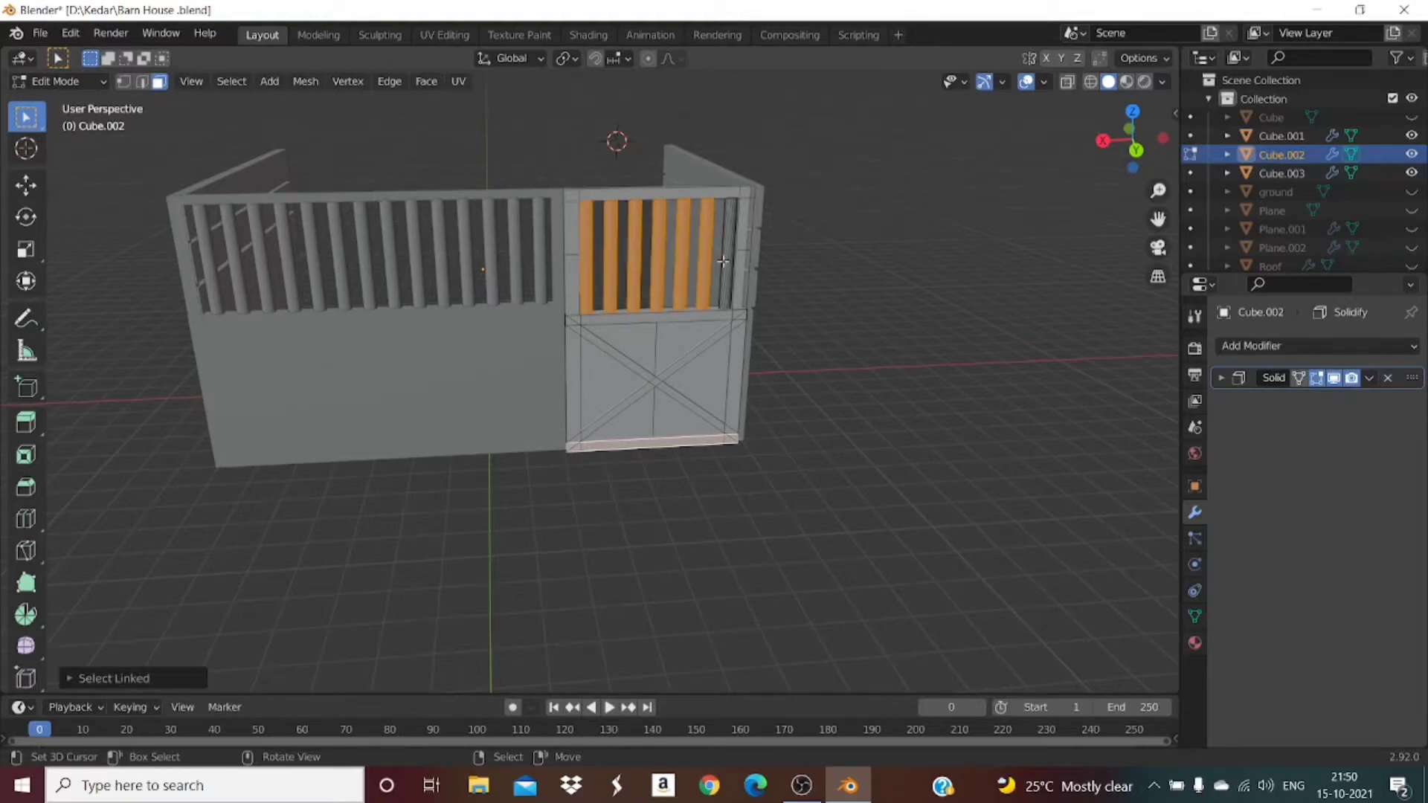
{"action": "key", "text": "l"}
{"action": "key", "text": "p"}
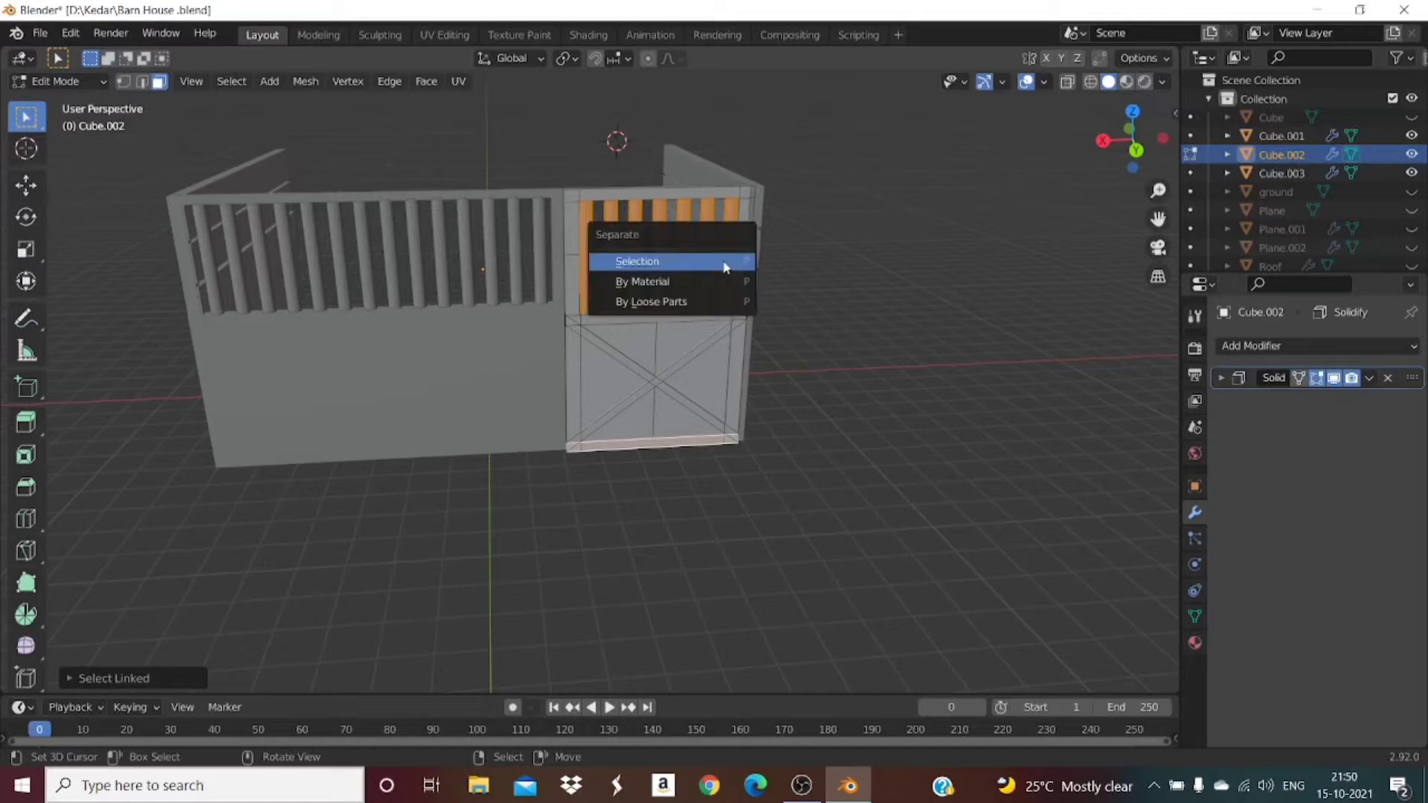
{"action": "left_click", "coordinate": [723, 261]}
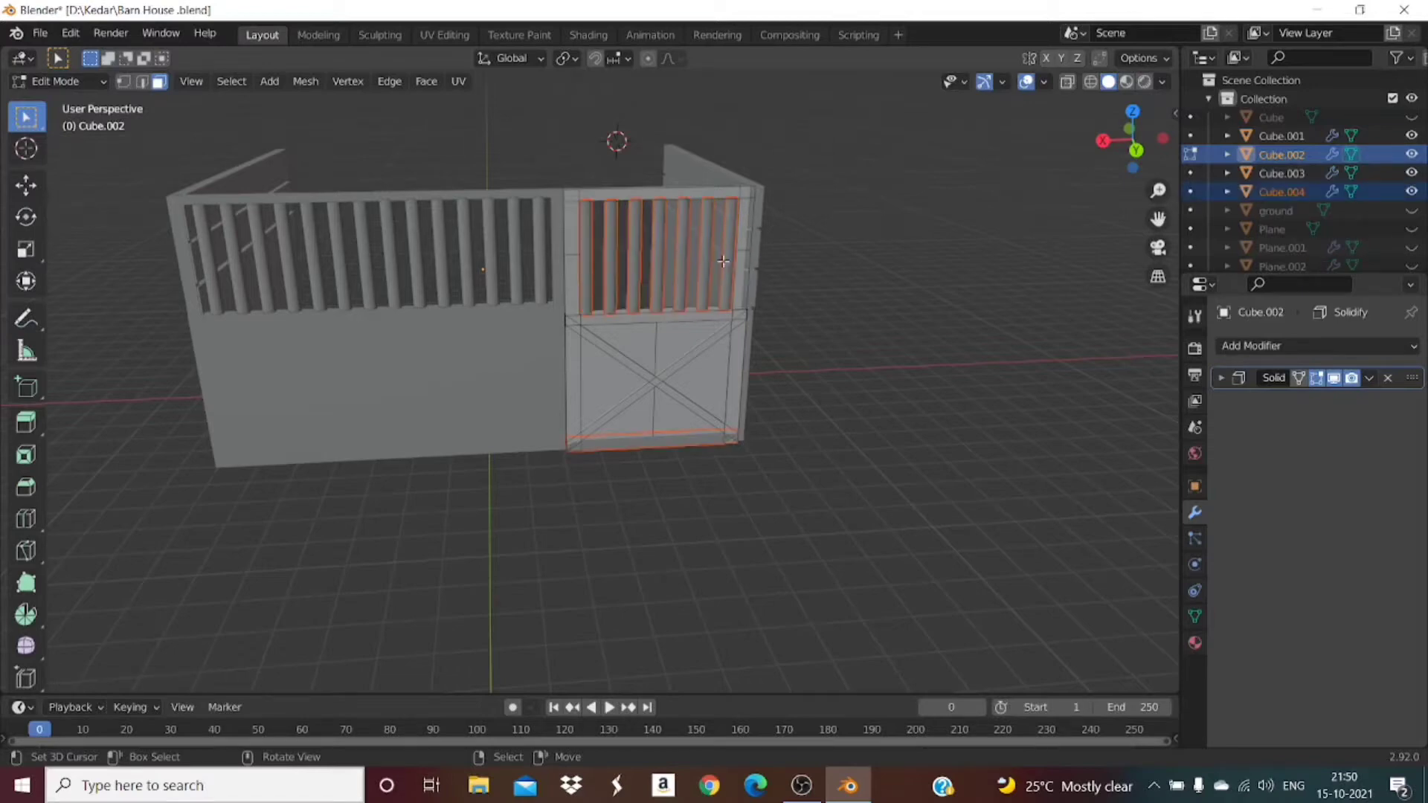
{"action": "key", "text": "ctrl+z"}
Step: Clear the selection and separate only the door's seven vertical bars into their own object
{"action": "left_click", "coordinate": [863, 219]}
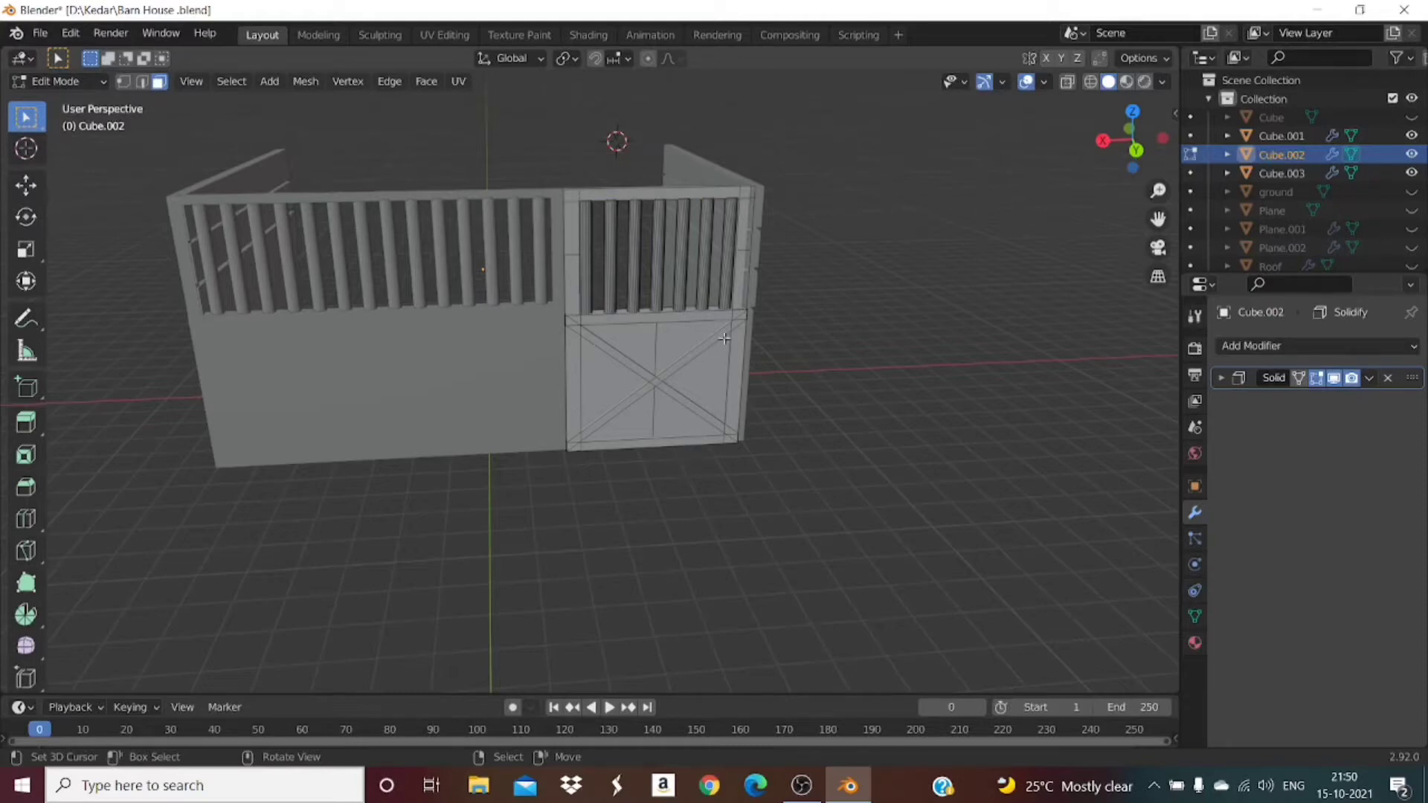
{"action": "key", "text": "l"}
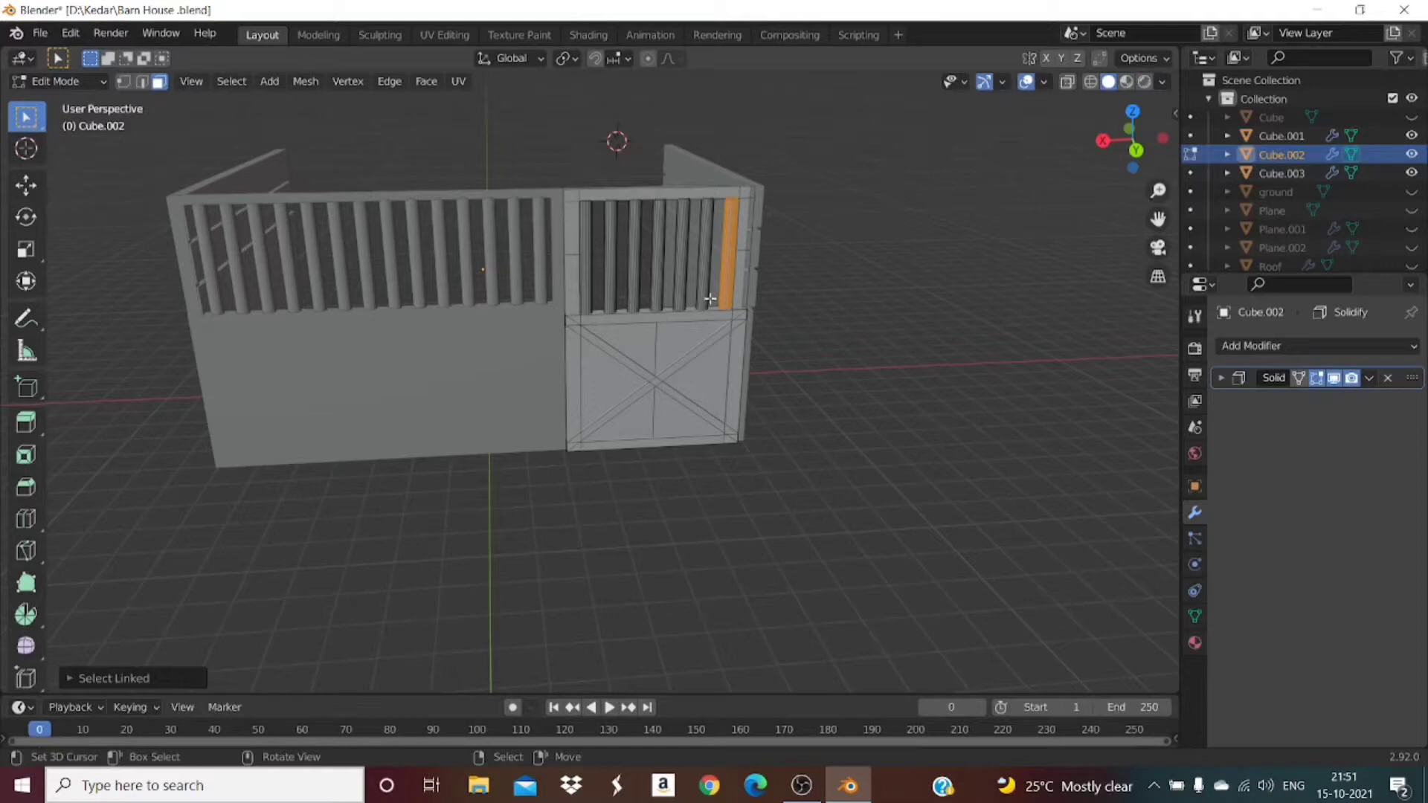
{"action": "key", "text": "l"}
{"action": "key", "text": "l"}
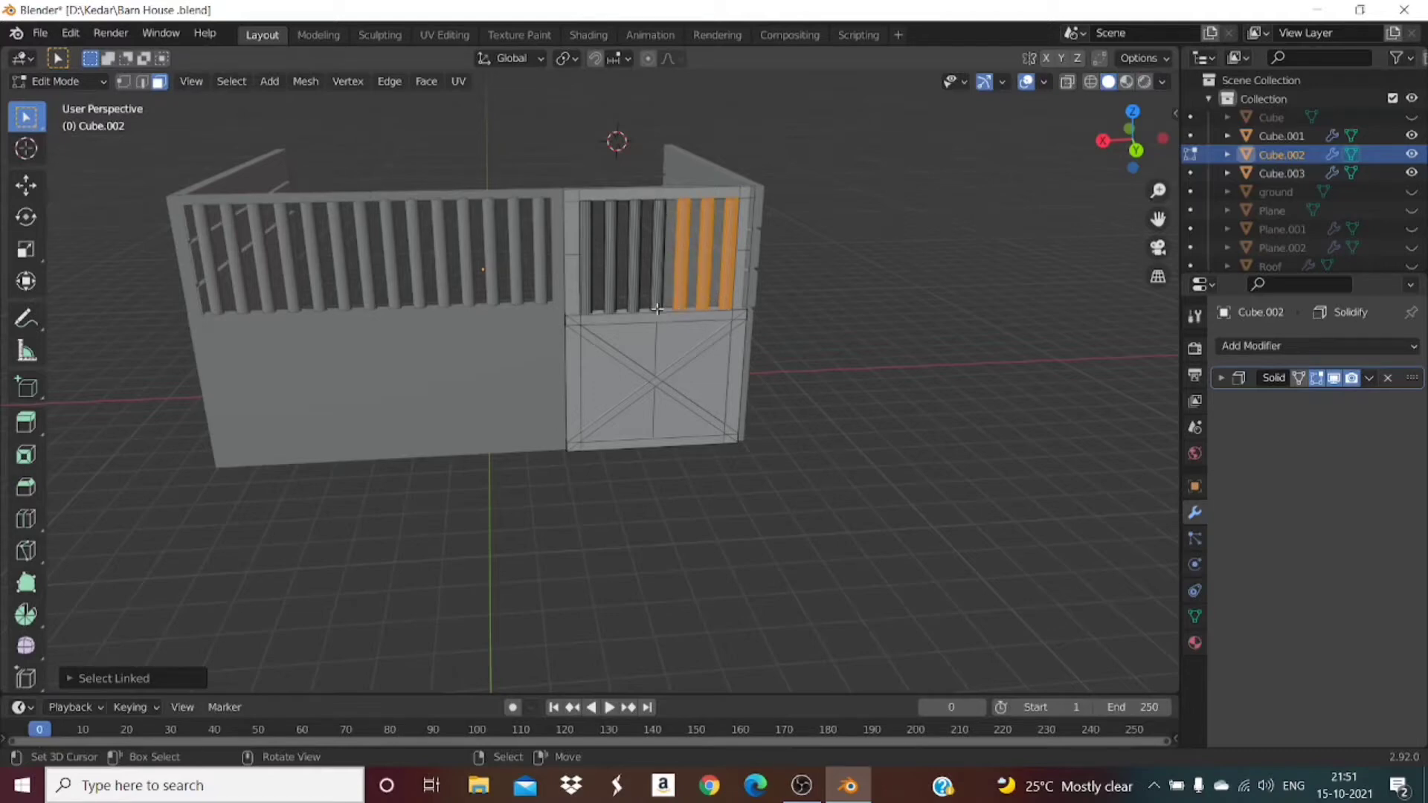
{"action": "key", "text": "l"}
{"action": "key", "text": "l"}
{"action": "key", "text": "l"}
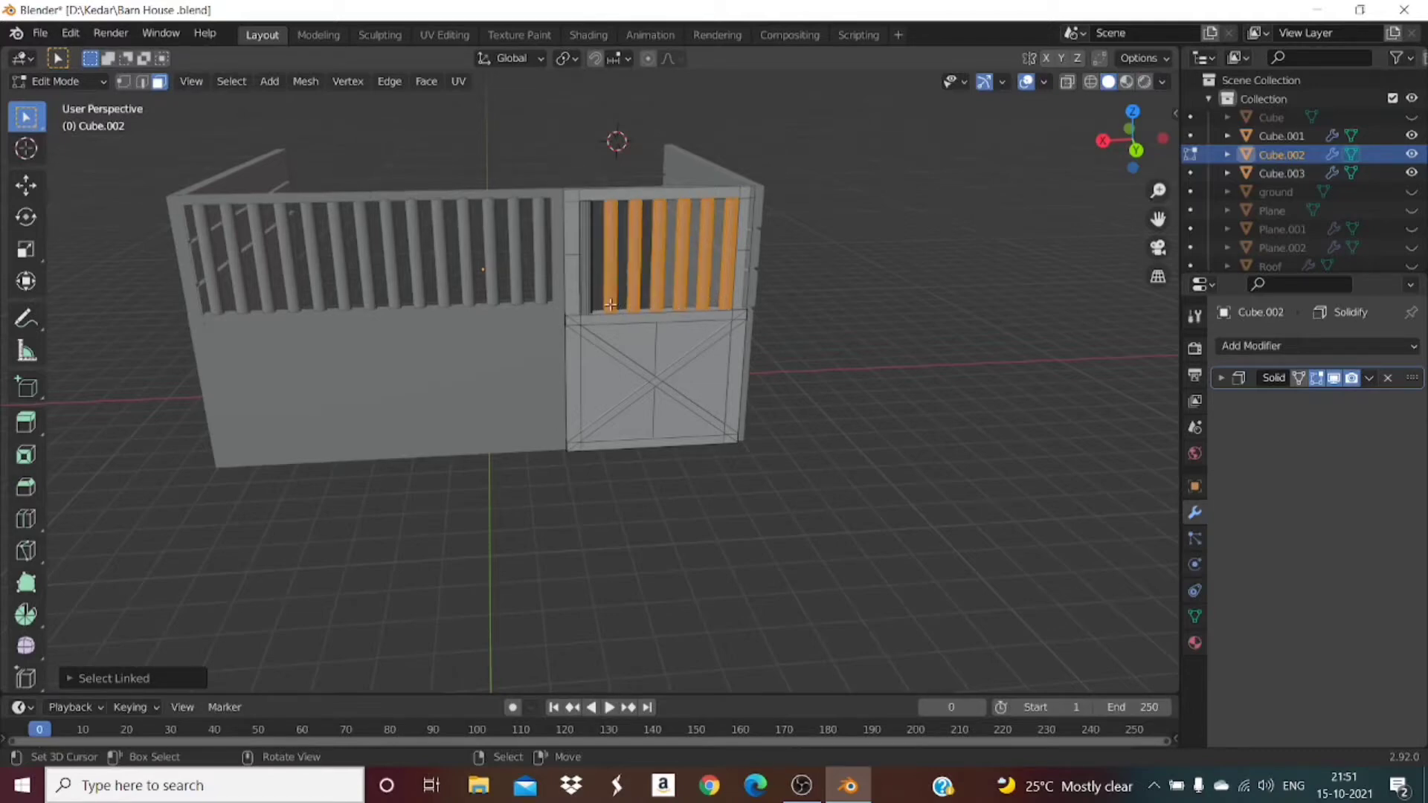
{"action": "key", "text": "l"}
{"action": "key", "text": "p"}
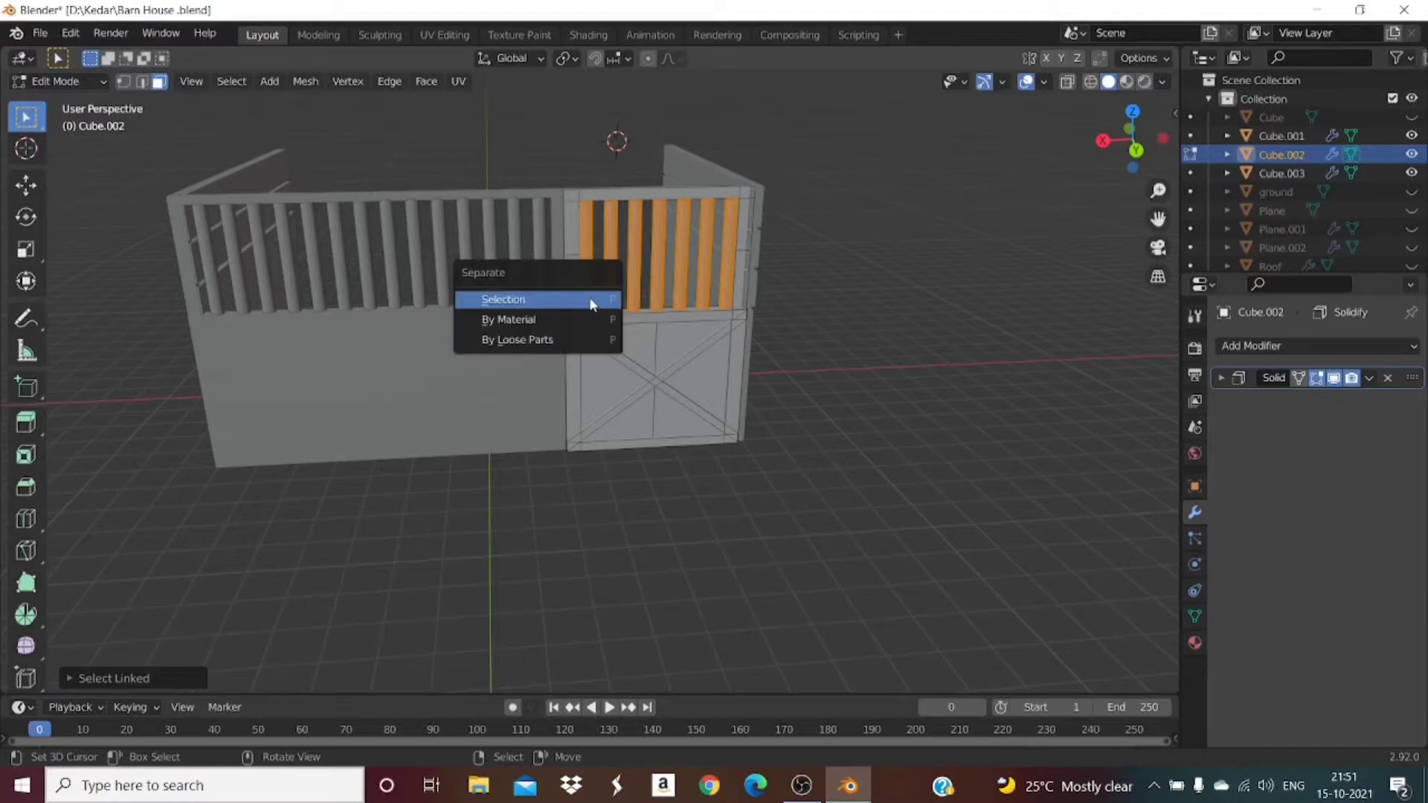
{"action": "left_click", "coordinate": [593, 301]}
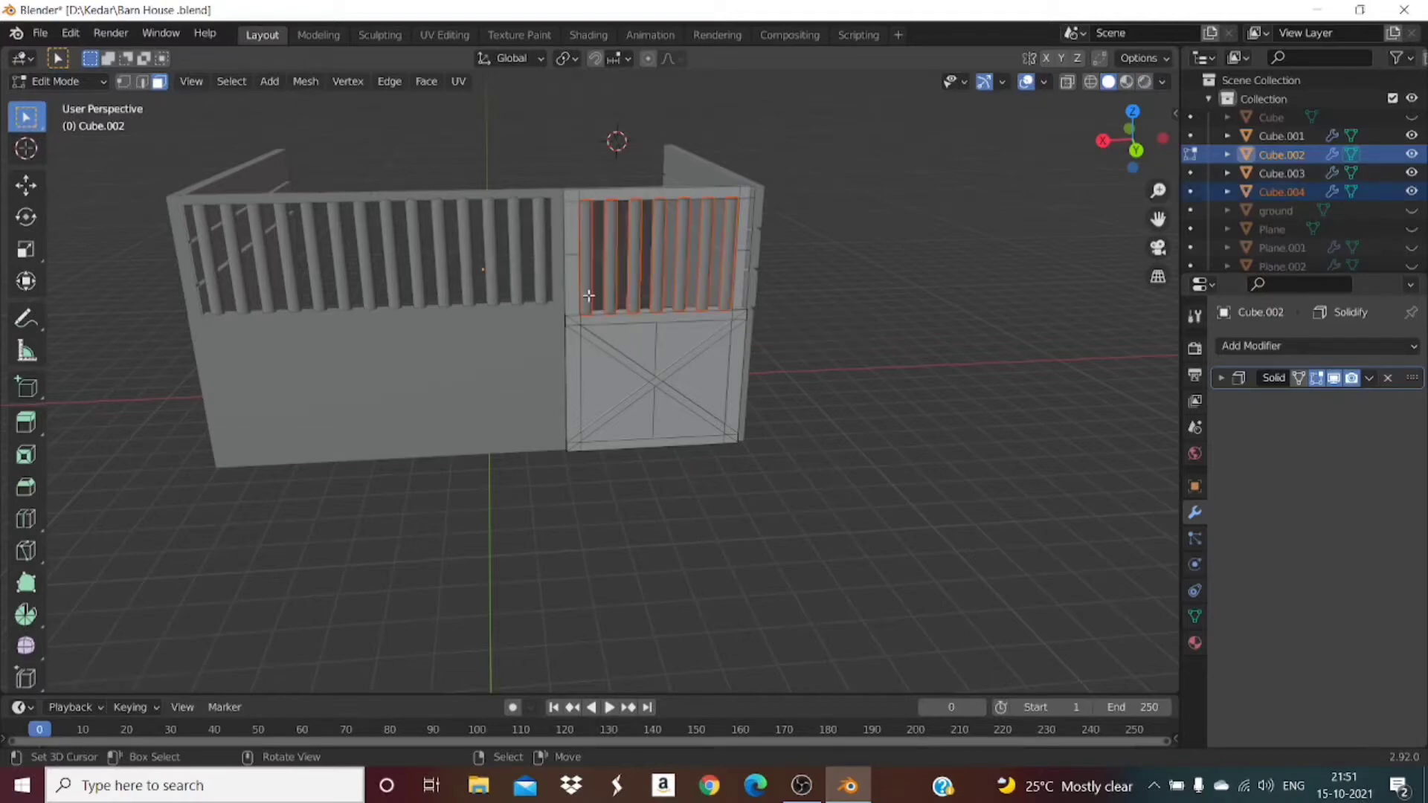
{"action": "key", "text": "Tab"}
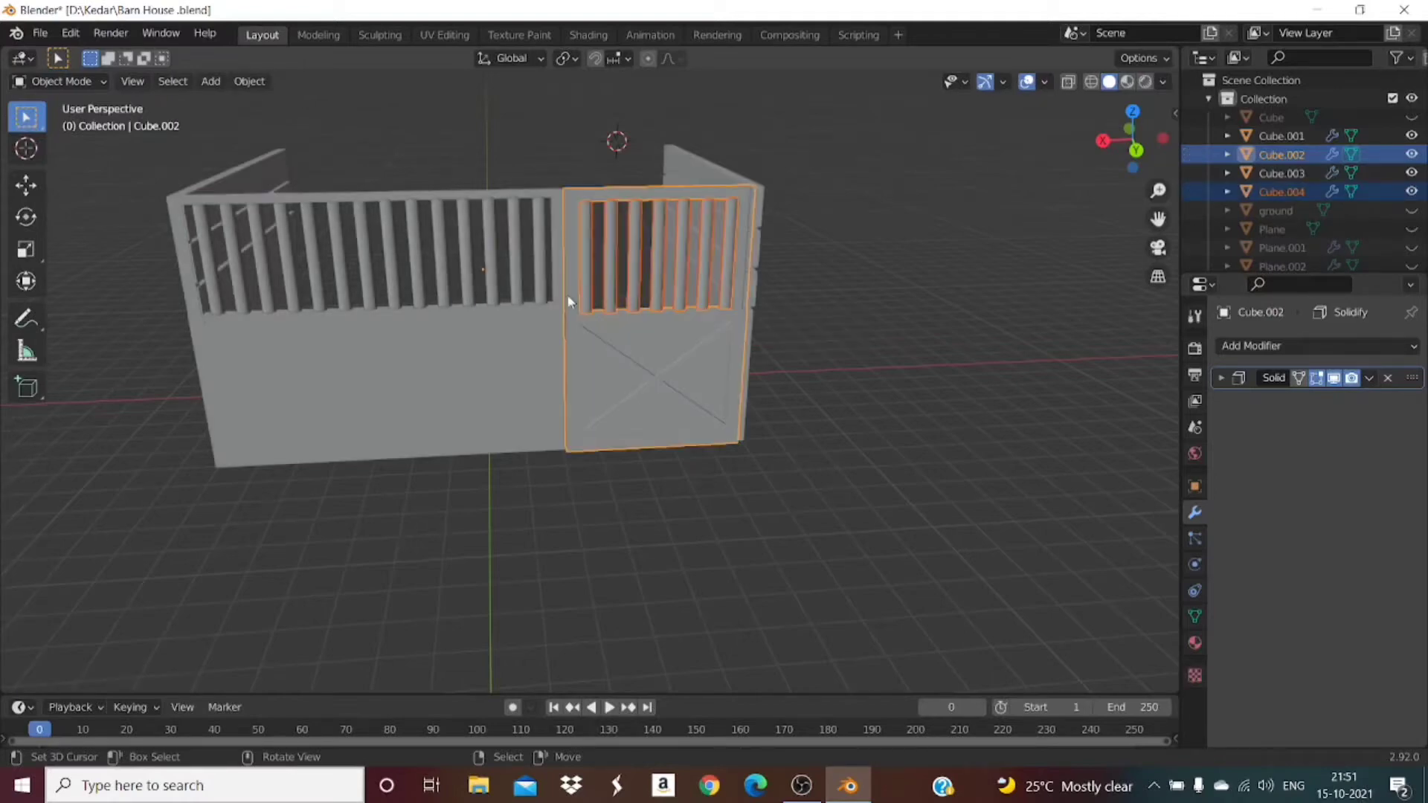
Step: Join the door's bars with the long wall's bars into a single object
{"action": "left_click", "coordinate": [605, 281]}
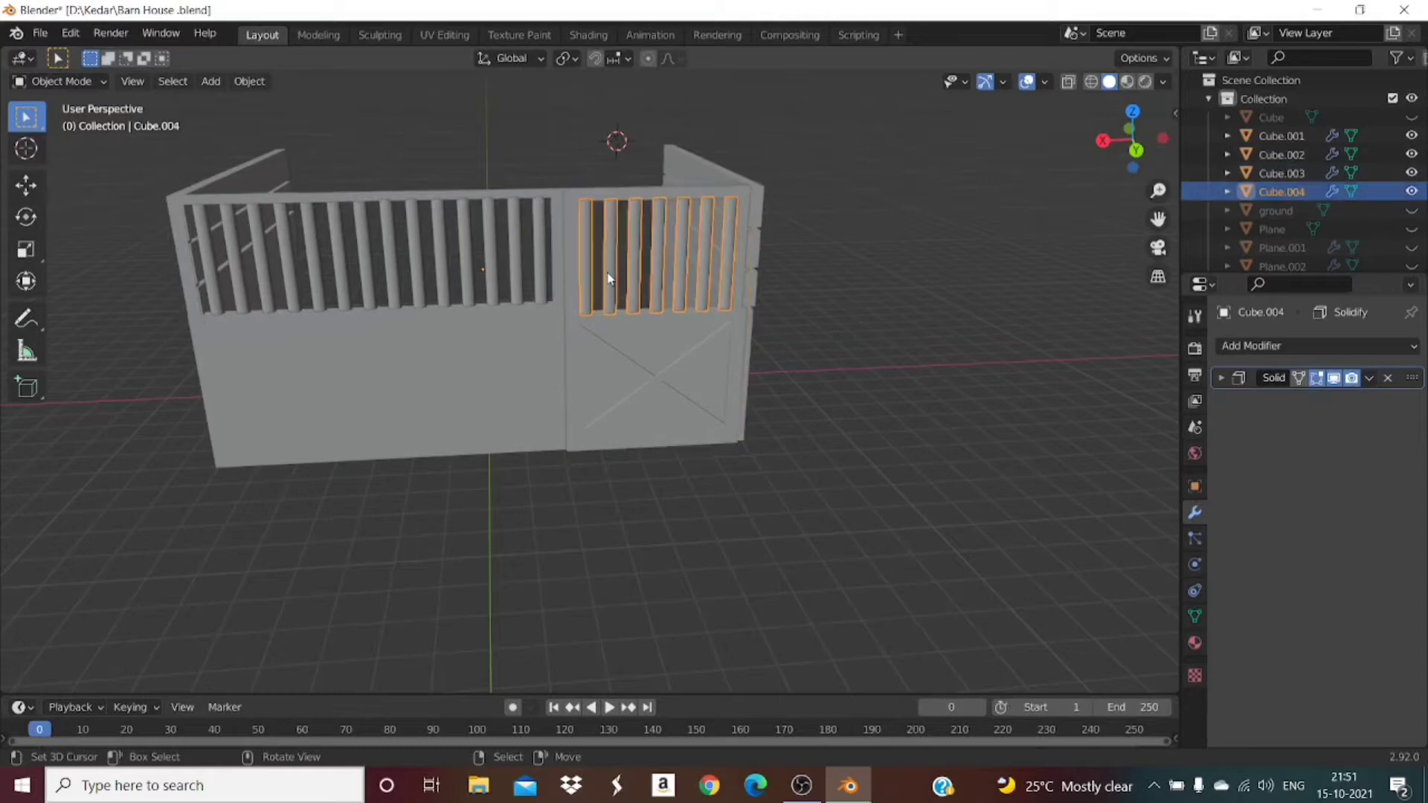
{"action": "left_click", "coordinate": [485, 256], "text": "shift"}
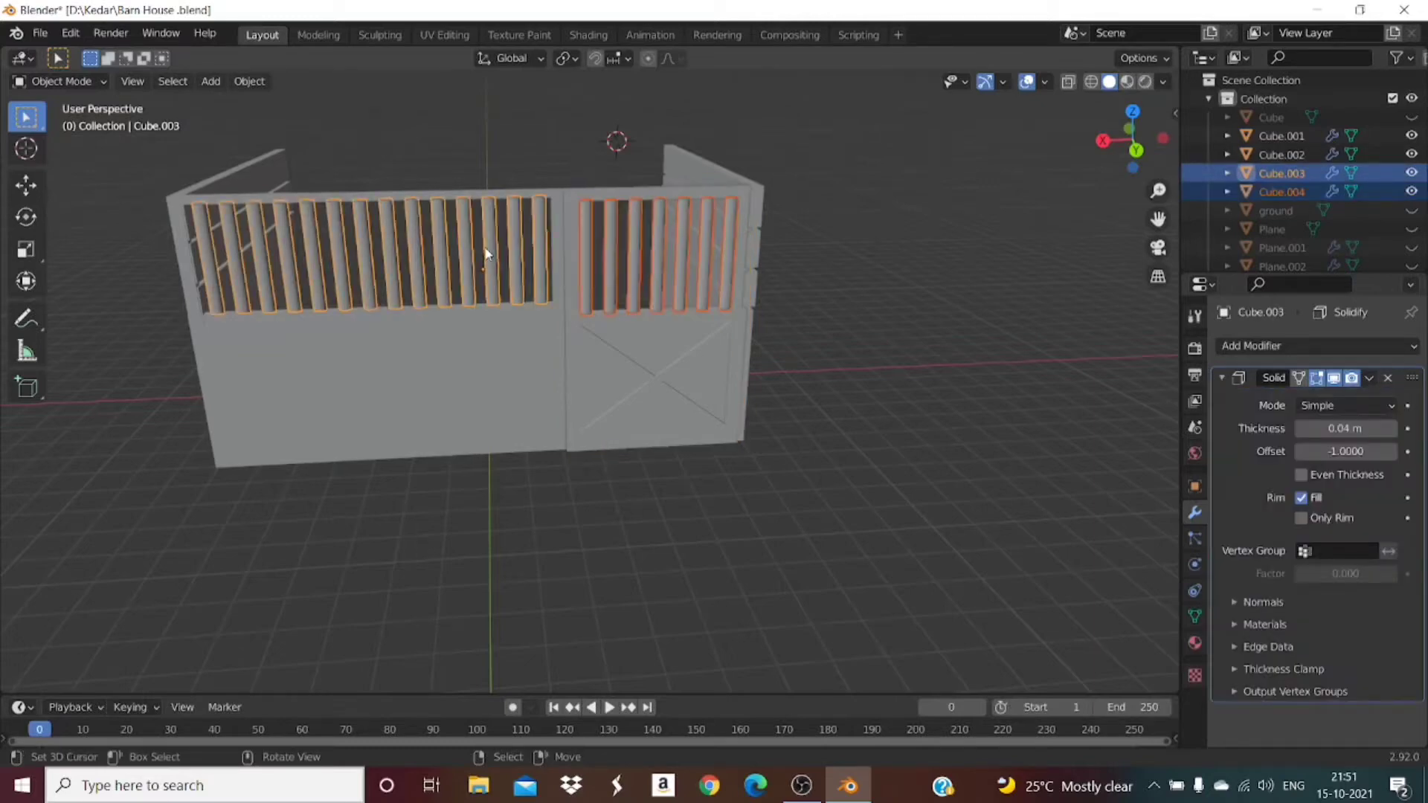
{"action": "key", "text": "ctrl"}
{"action": "key", "text": "ctrl+j"}
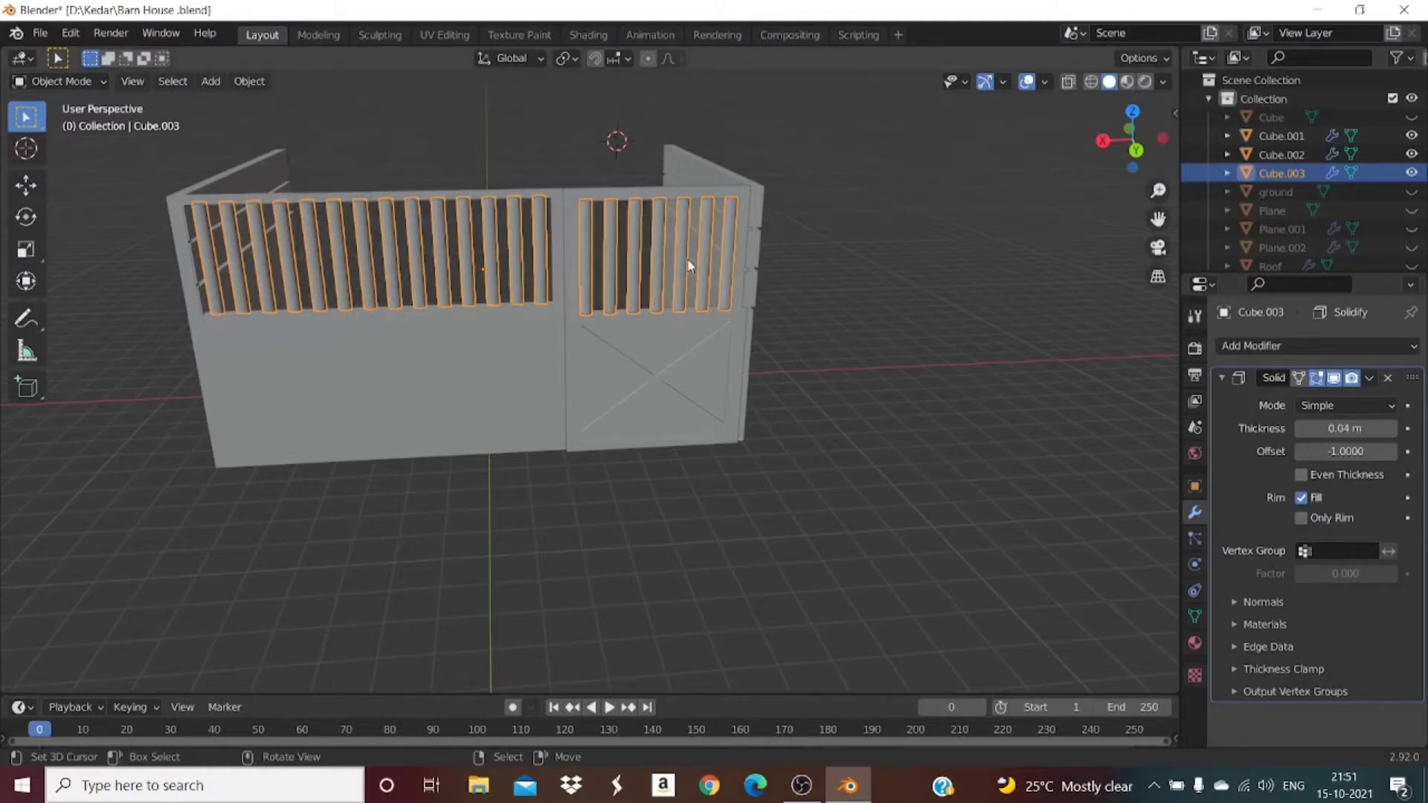
Step: Create a new material for the joined bars in the Shading workspace
{"action": "left_click", "coordinate": [588, 34]}
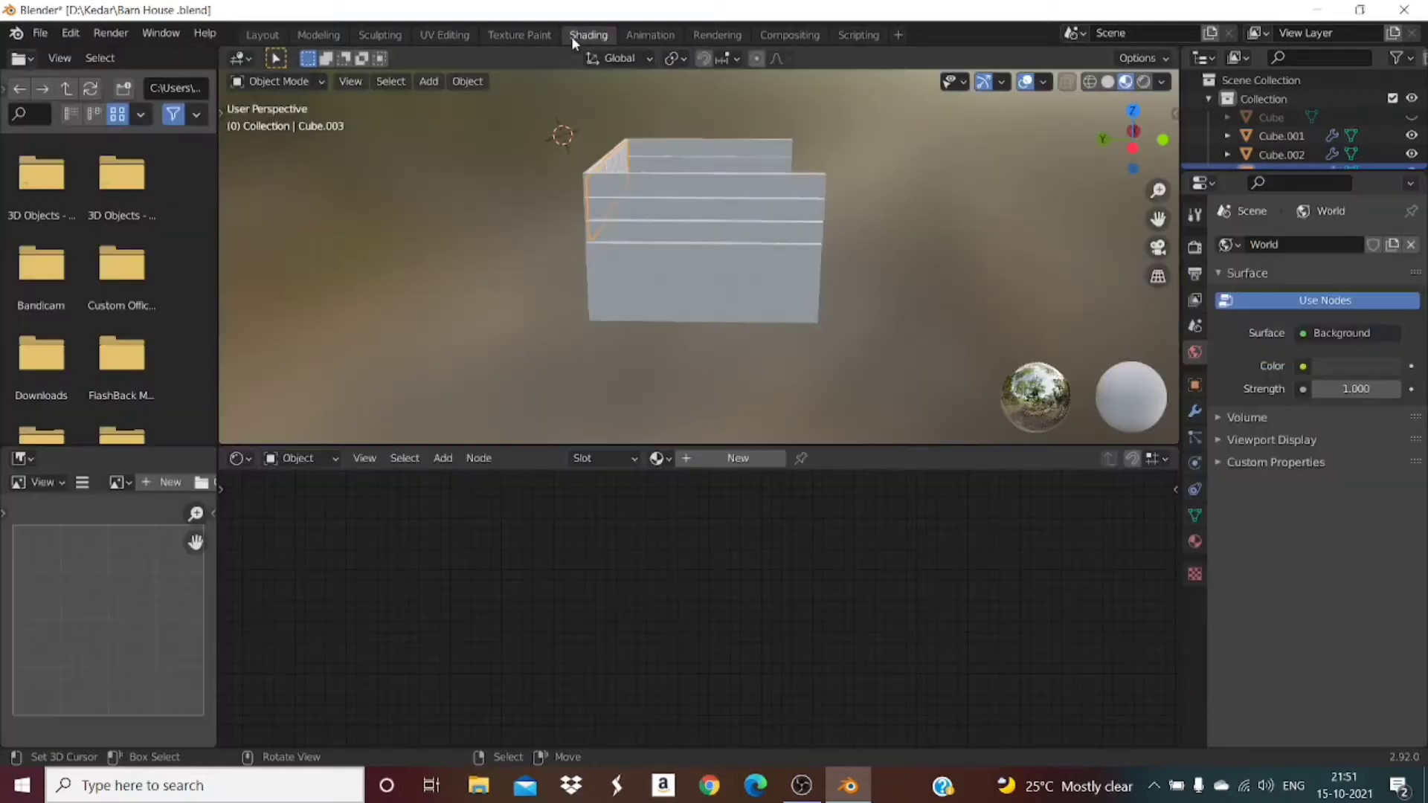
{"action": "left_click", "coordinate": [661, 458]}
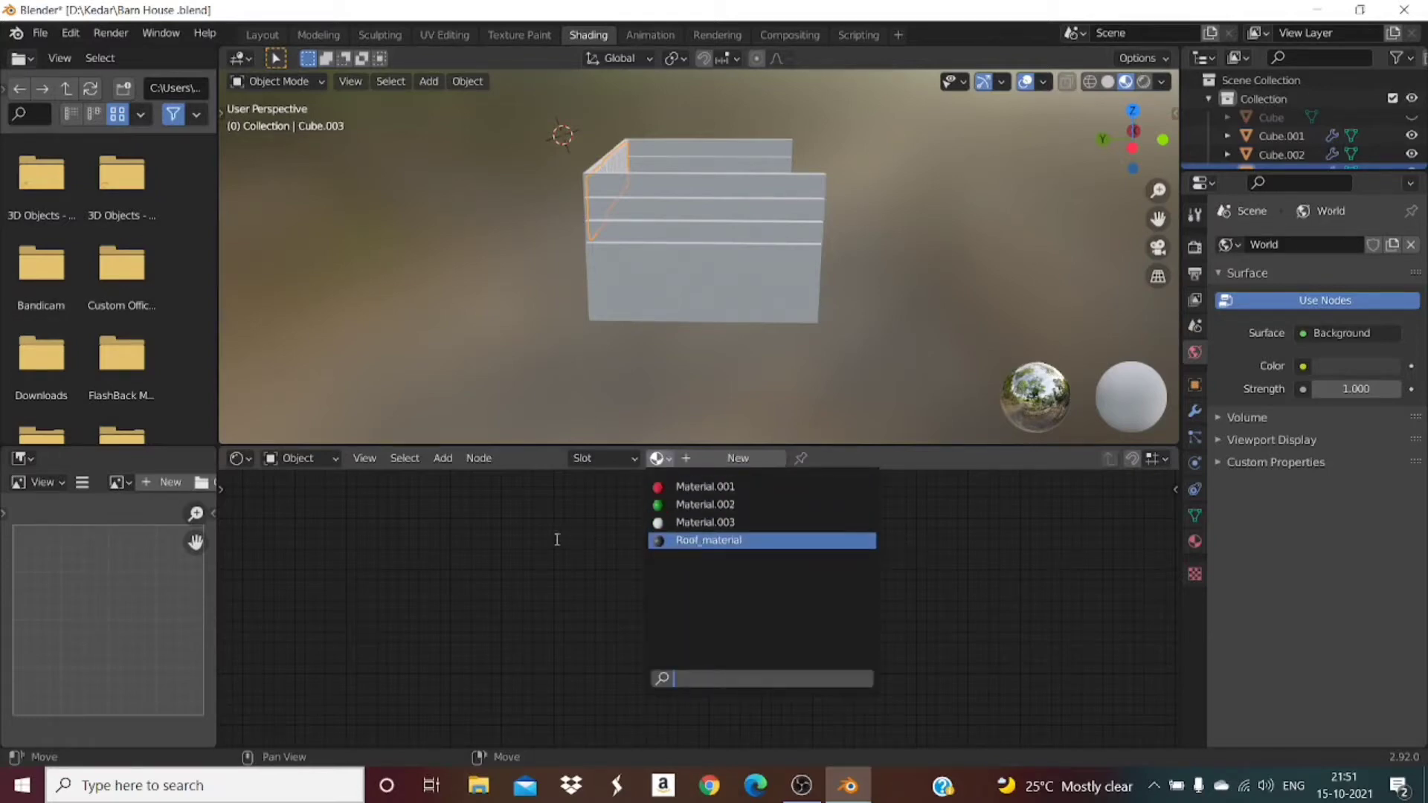
{"action": "left_click", "coordinate": [726, 460]}
{"action": "mouse_move", "coordinate": [1116, 139]}
{"action": "left_mouse_down"}
{"action": "mouse_move", "coordinate": [1281, 140]}
{"action": "mouse_move", "coordinate": [1132, 139]}
{"action": "left_mouse_up"}
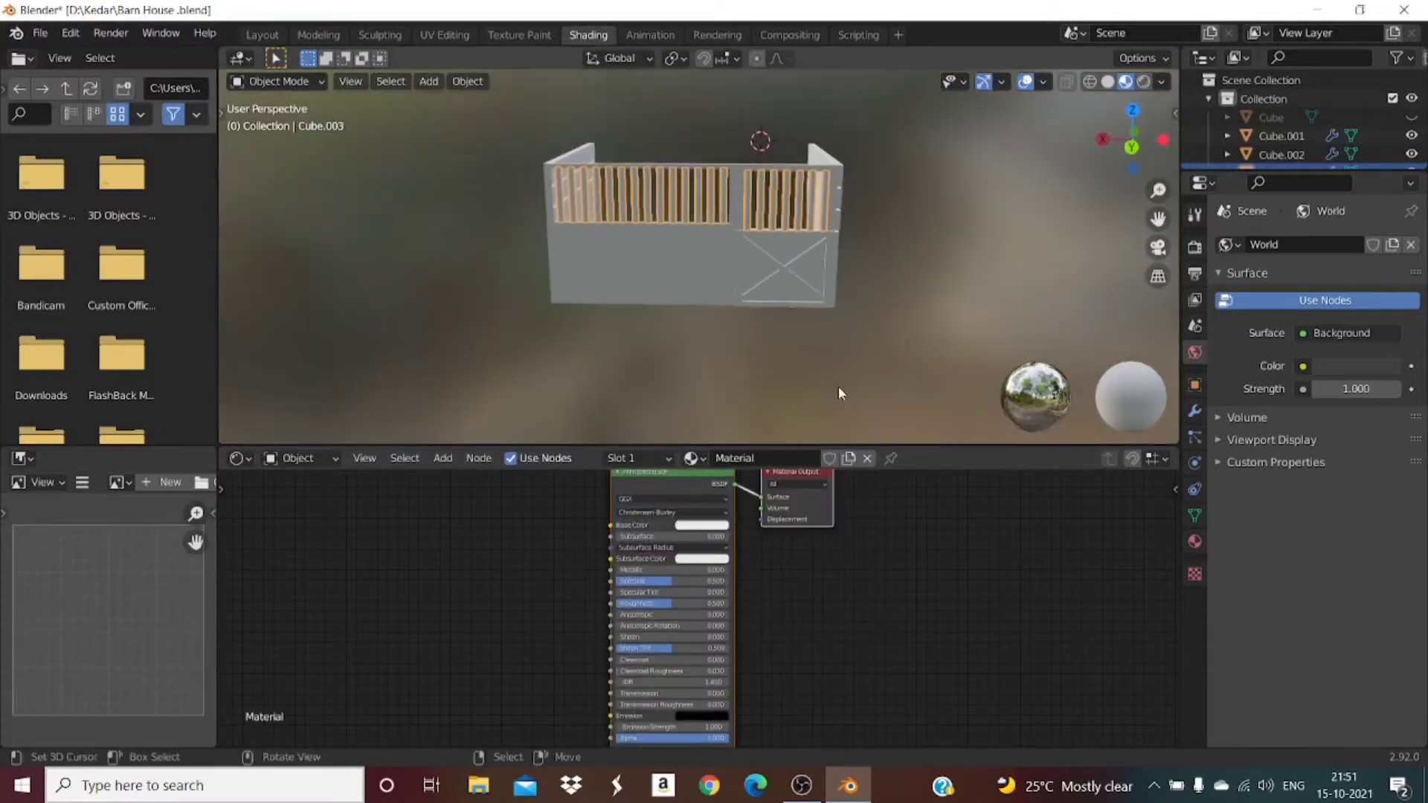
Step: Unlink the bars' material and assign the existing material named Material back to them
{"action": "left_click", "coordinate": [713, 526]}
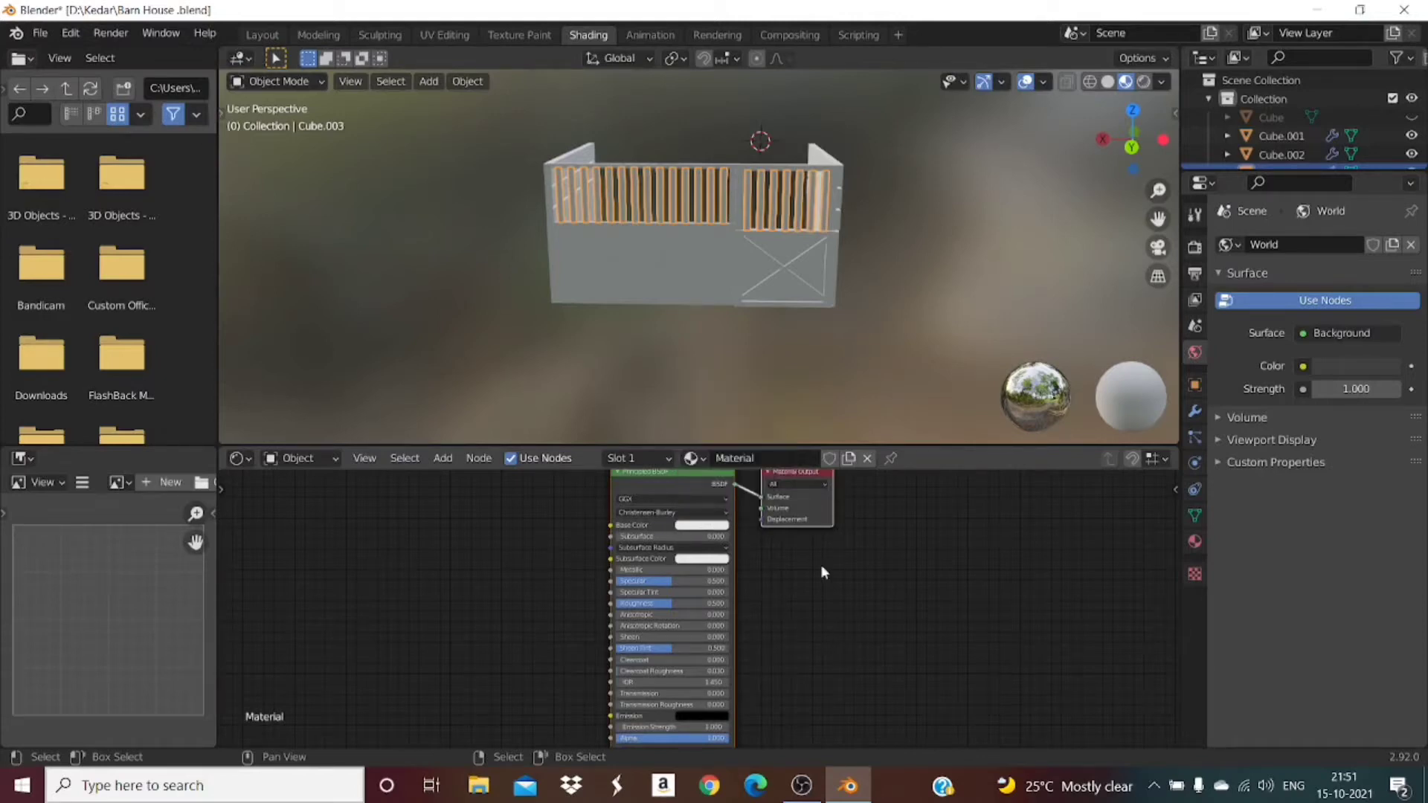
{"action": "left_click", "coordinate": [867, 459]}
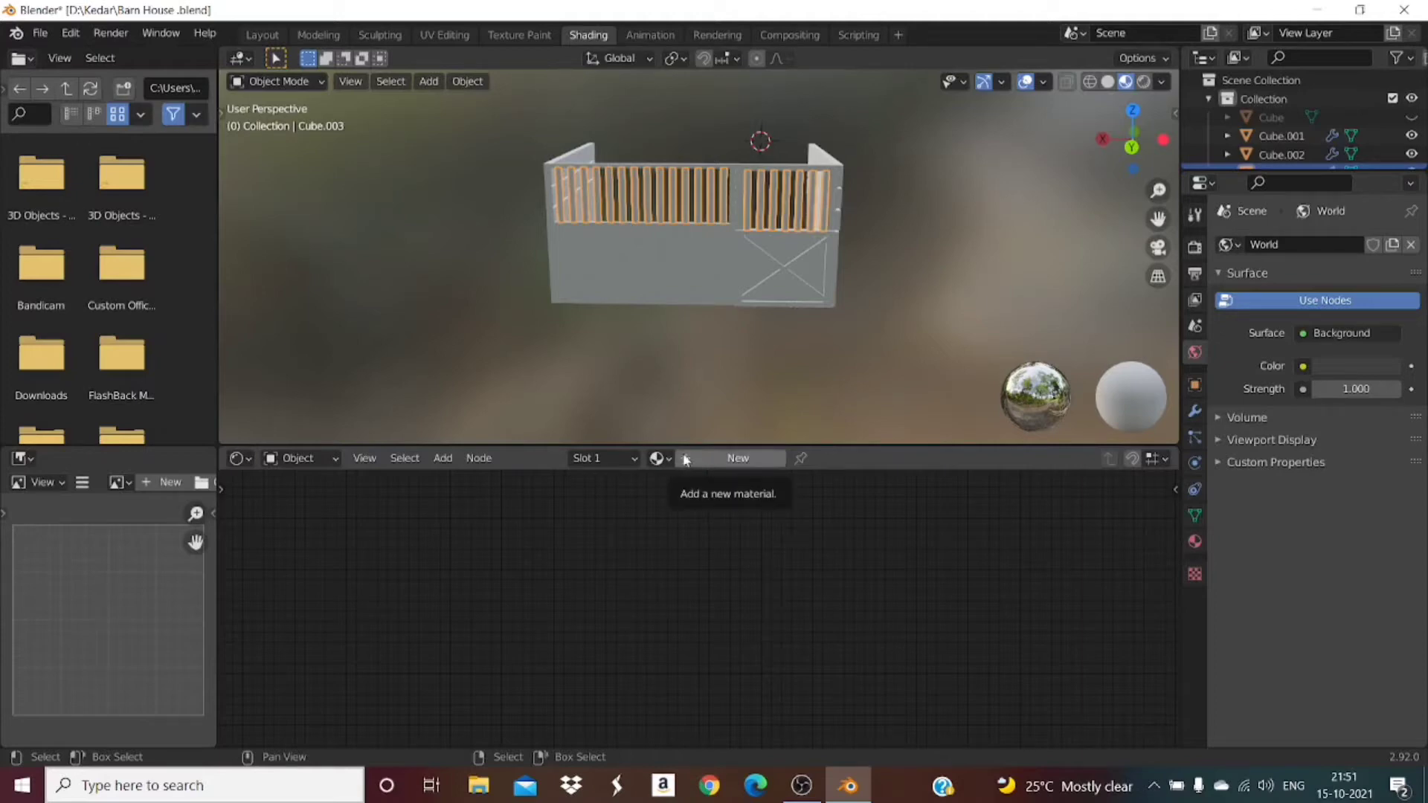
{"action": "left_click", "coordinate": [673, 459]}
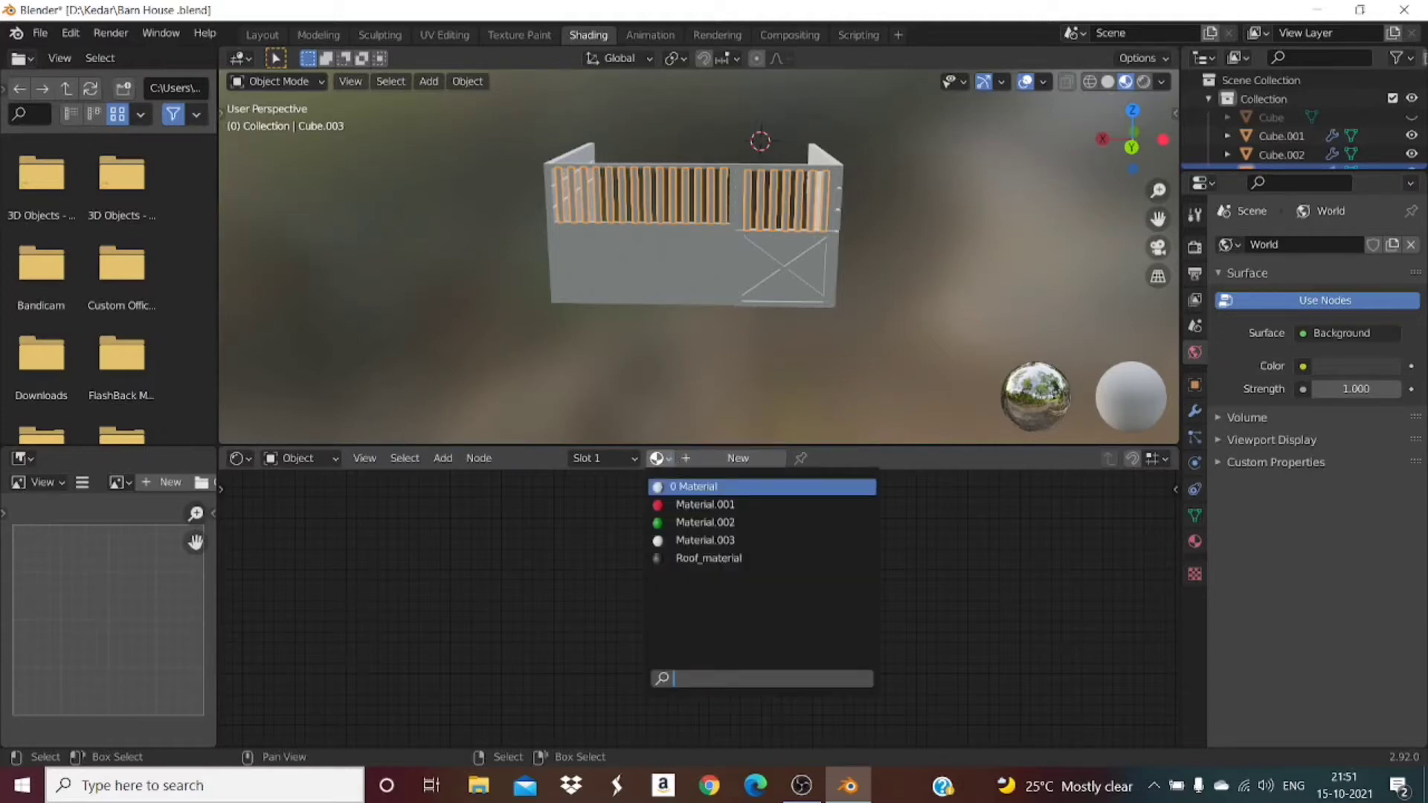
{"action": "left_click", "coordinate": [689, 490]}
{"action": "left_click", "coordinate": [700, 459]}
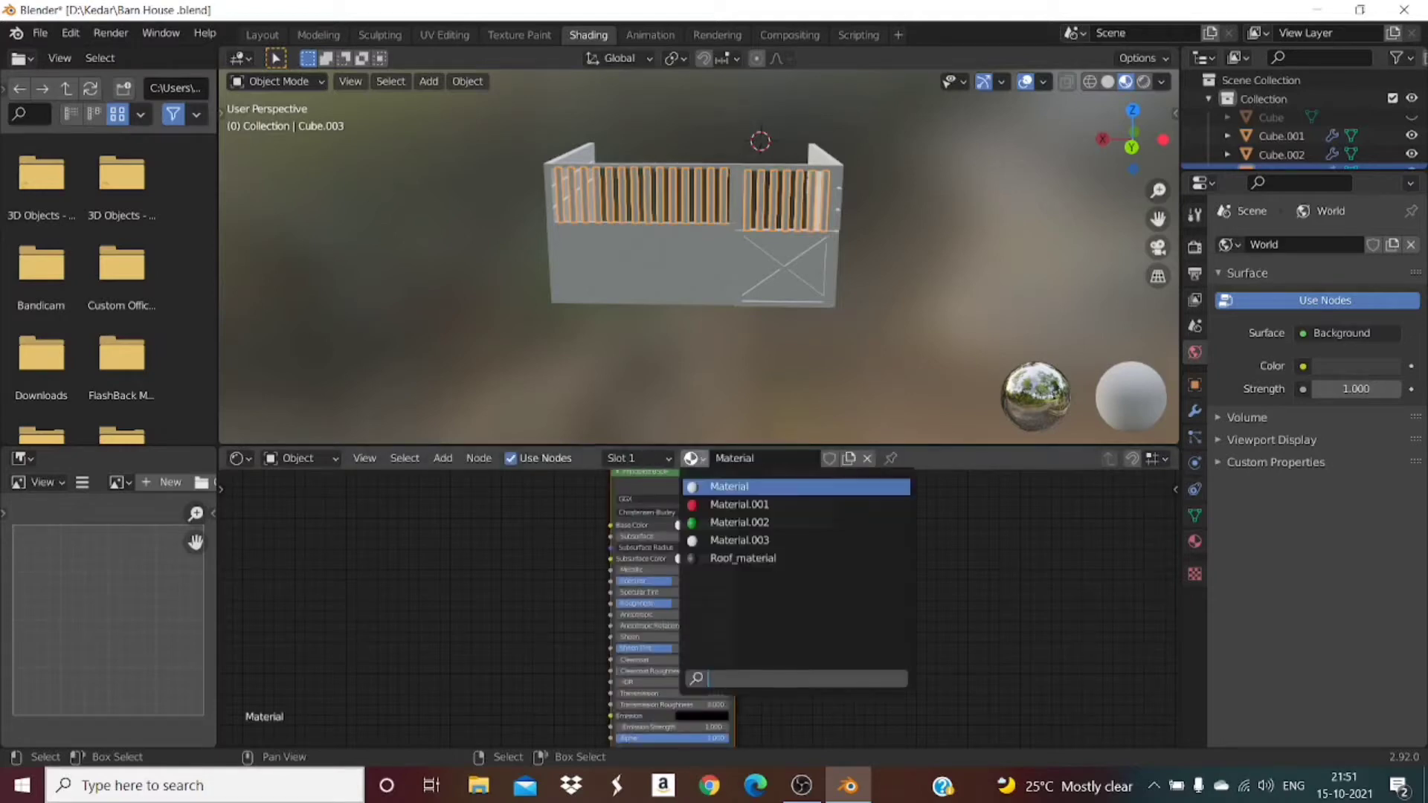
{"action": "left_click", "coordinate": [702, 461]}
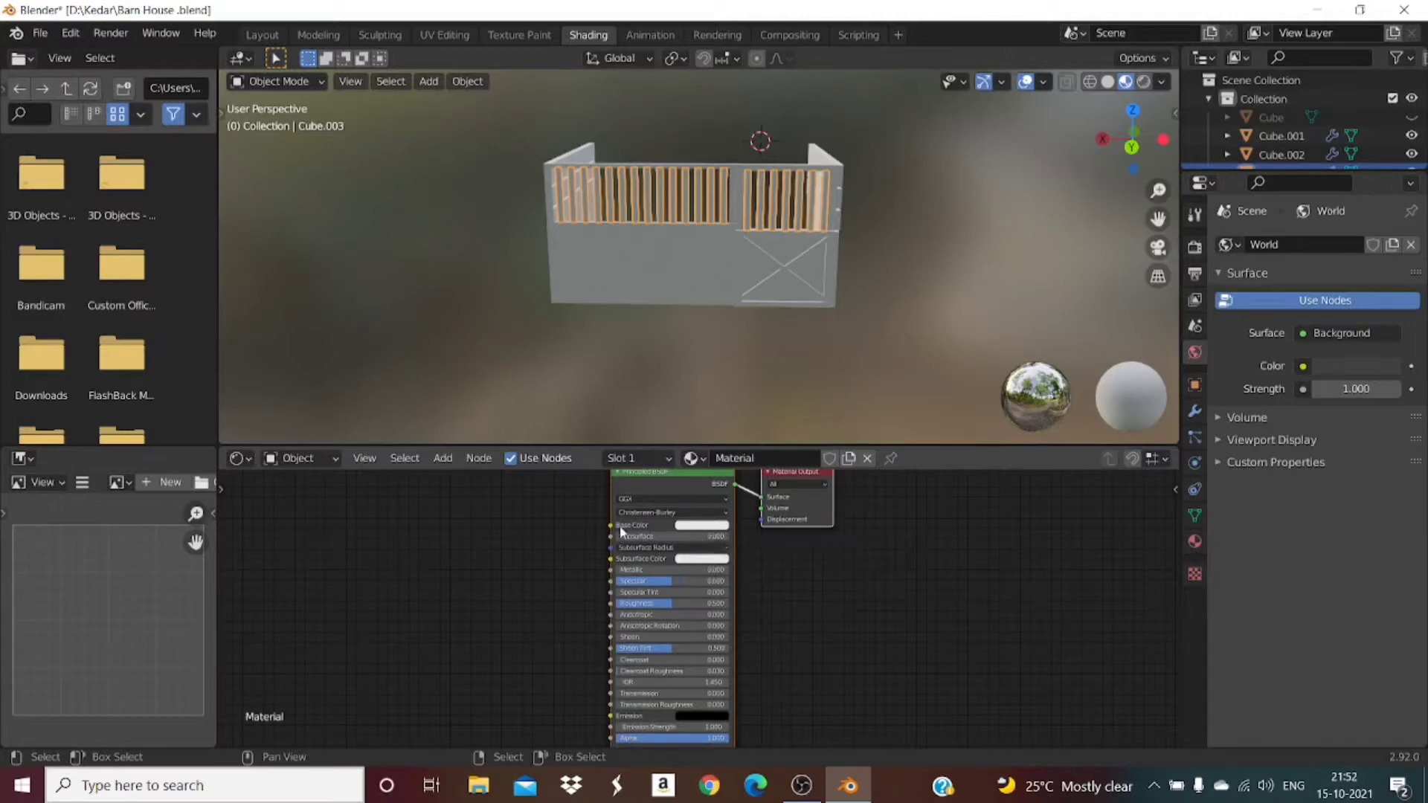
Step: Set the bar material's Base Color to black and check the bars on the stall
{"action": "scroll", "coordinate": [697, 528], "scroll_direction": "up", "scroll_amount": 1}
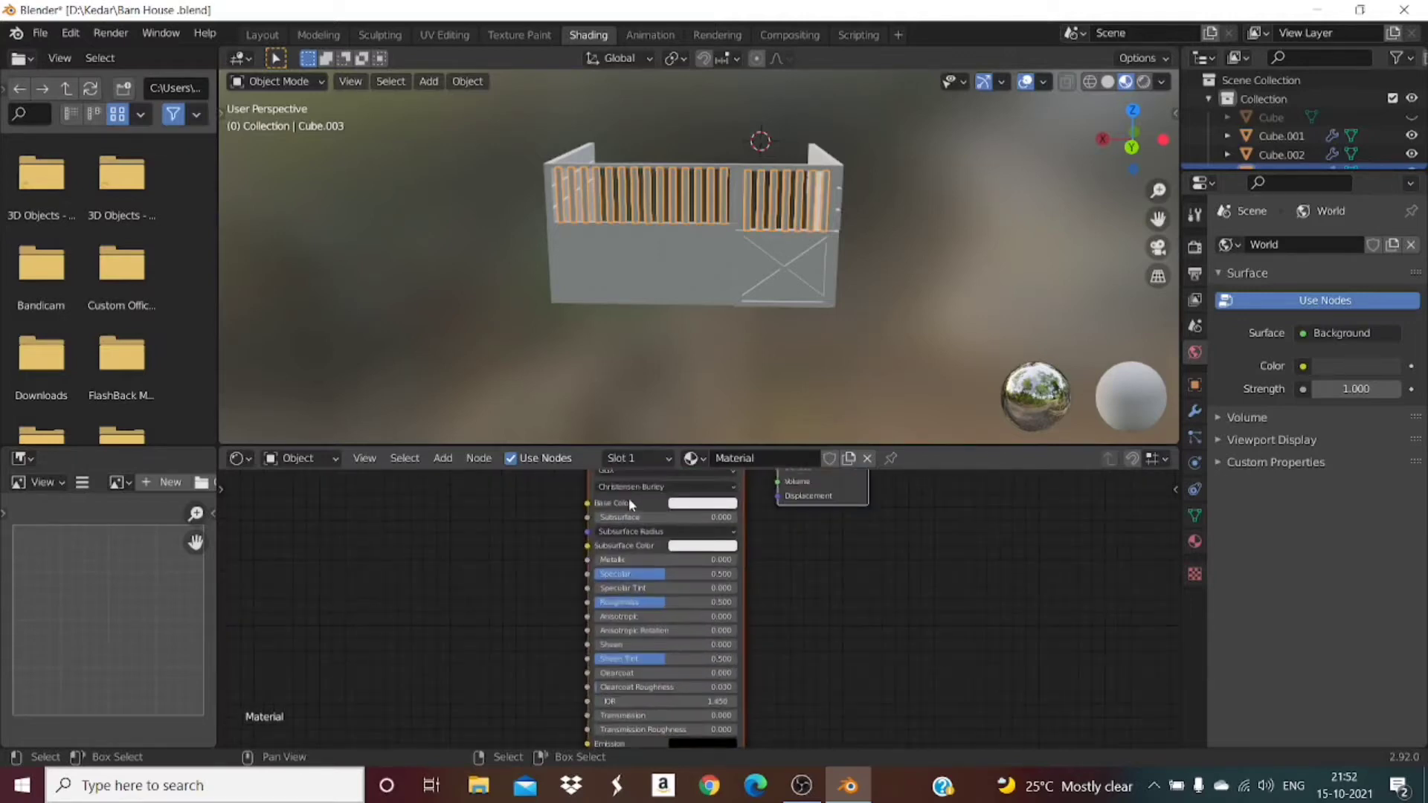
{"action": "left_click", "coordinate": [707, 505]}
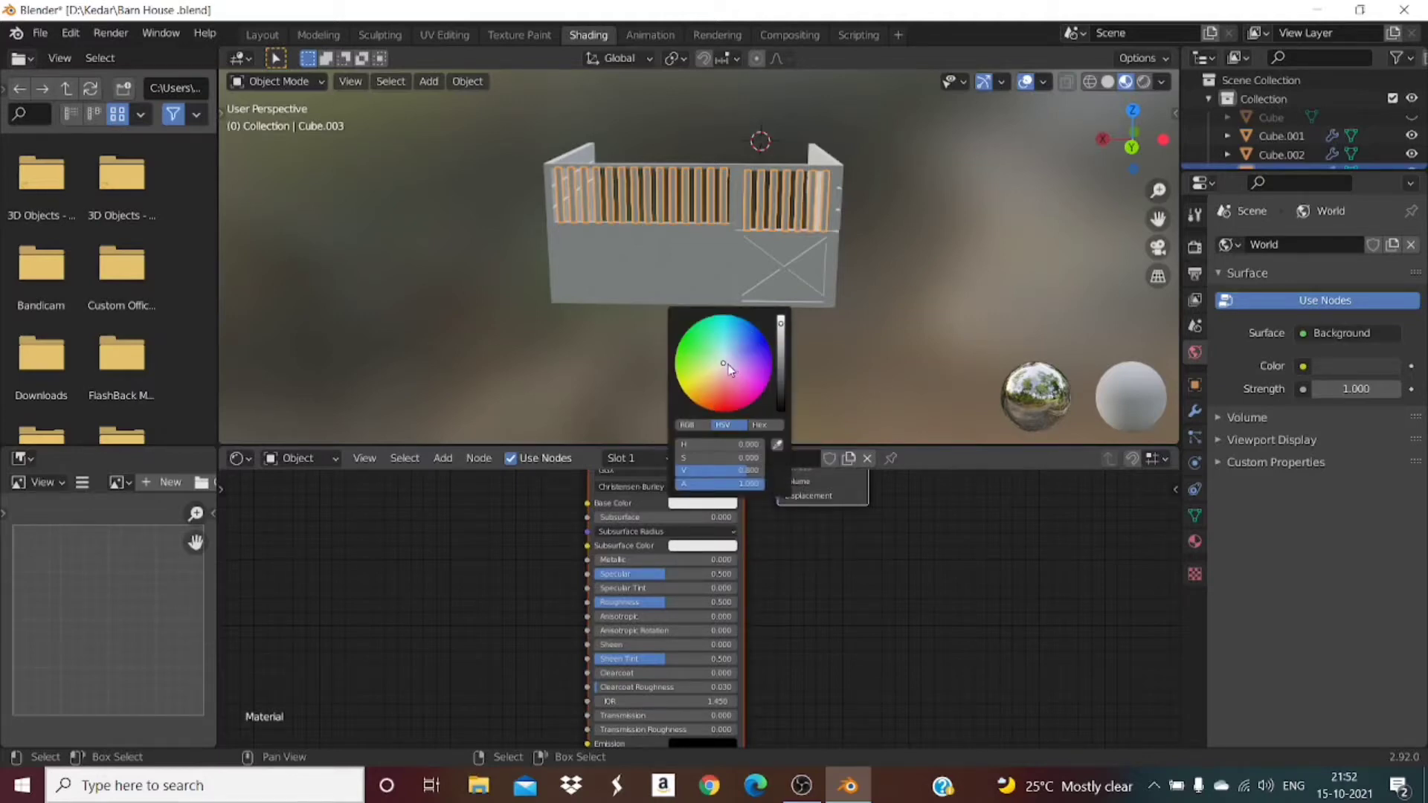
{"action": "left_click", "coordinate": [702, 502]}
{"action": "left_click", "coordinate": [781, 323]}
{"action": "left_click_drag", "start_coordinate": [781, 327], "coordinate": [784, 409]}
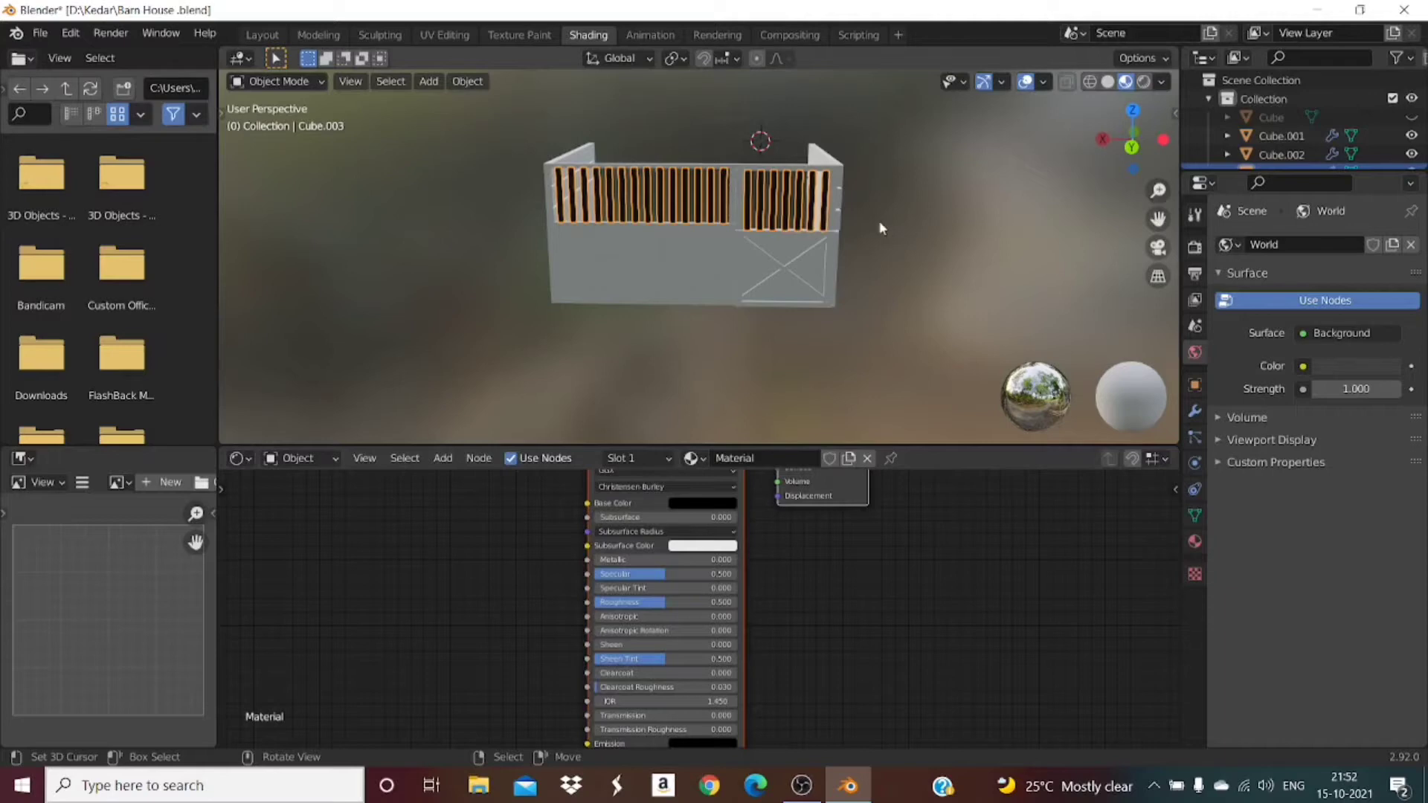
{"action": "scroll", "coordinate": [875, 216], "scroll_direction": "up", "scroll_amount": 7}
{"action": "scroll", "coordinate": [875, 216], "scroll_direction": "down", "scroll_amount": 1}
{"action": "scroll", "coordinate": [874, 215], "scroll_direction": "down", "scroll_amount": 3}
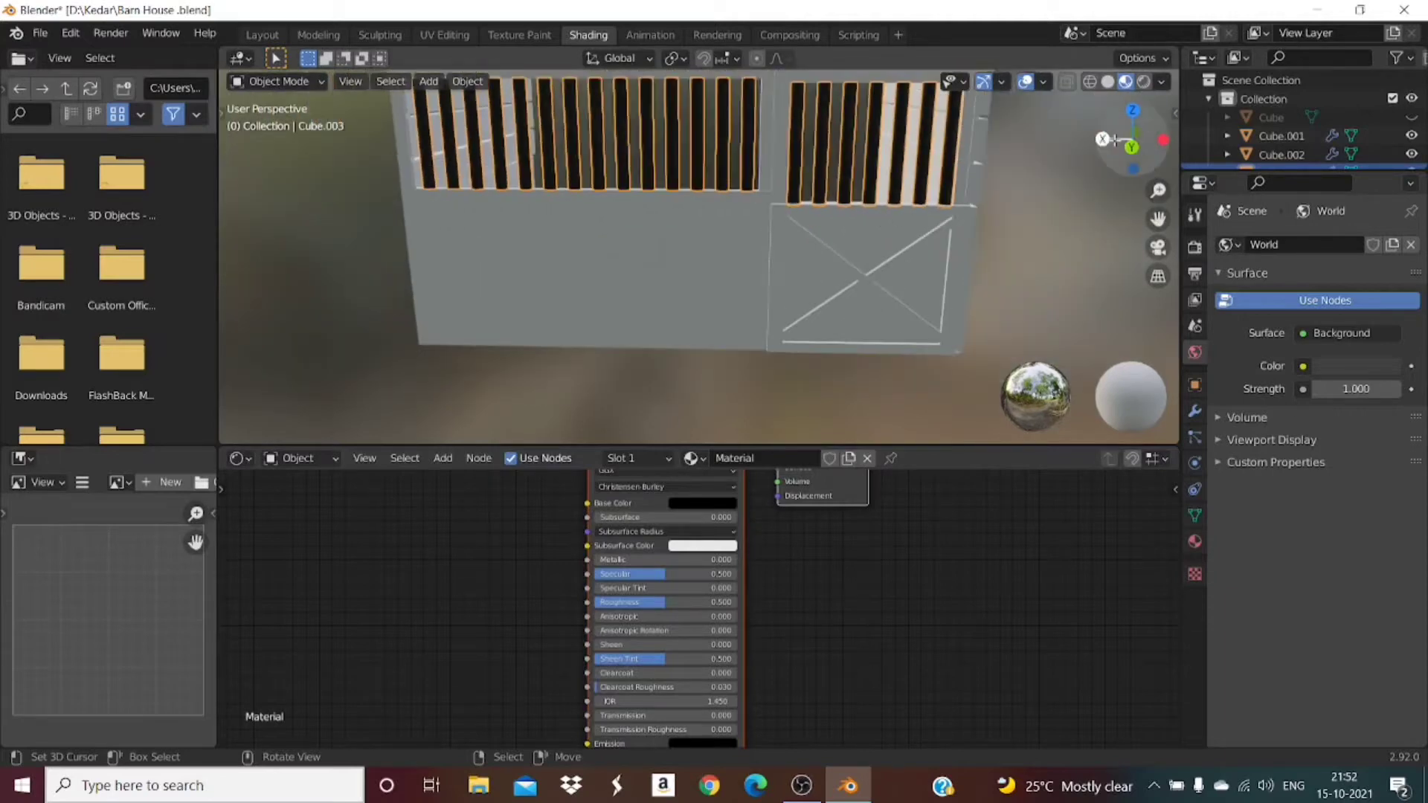
{"action": "mouse_move", "coordinate": [1127, 138]}
{"action": "left_mouse_down"}
{"action": "mouse_move", "coordinate": [1071, 141]}
{"action": "mouse_move", "coordinate": [1123, 152]}
{"action": "left_mouse_up"}
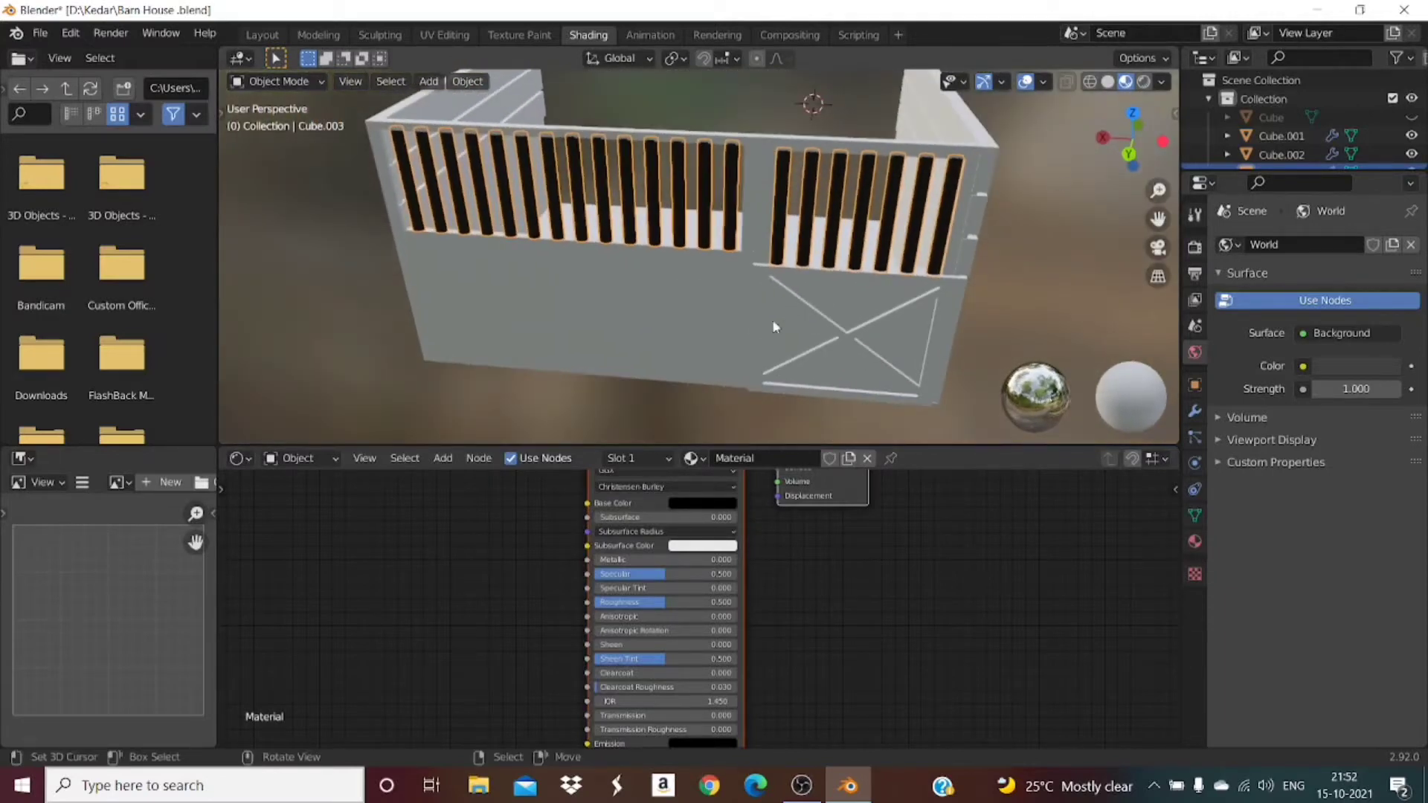
Step: In the Layout workspace, edit the door mesh and select the crossed braces and the four trim boards framing its lower panel
{"action": "left_click", "coordinate": [266, 36]}
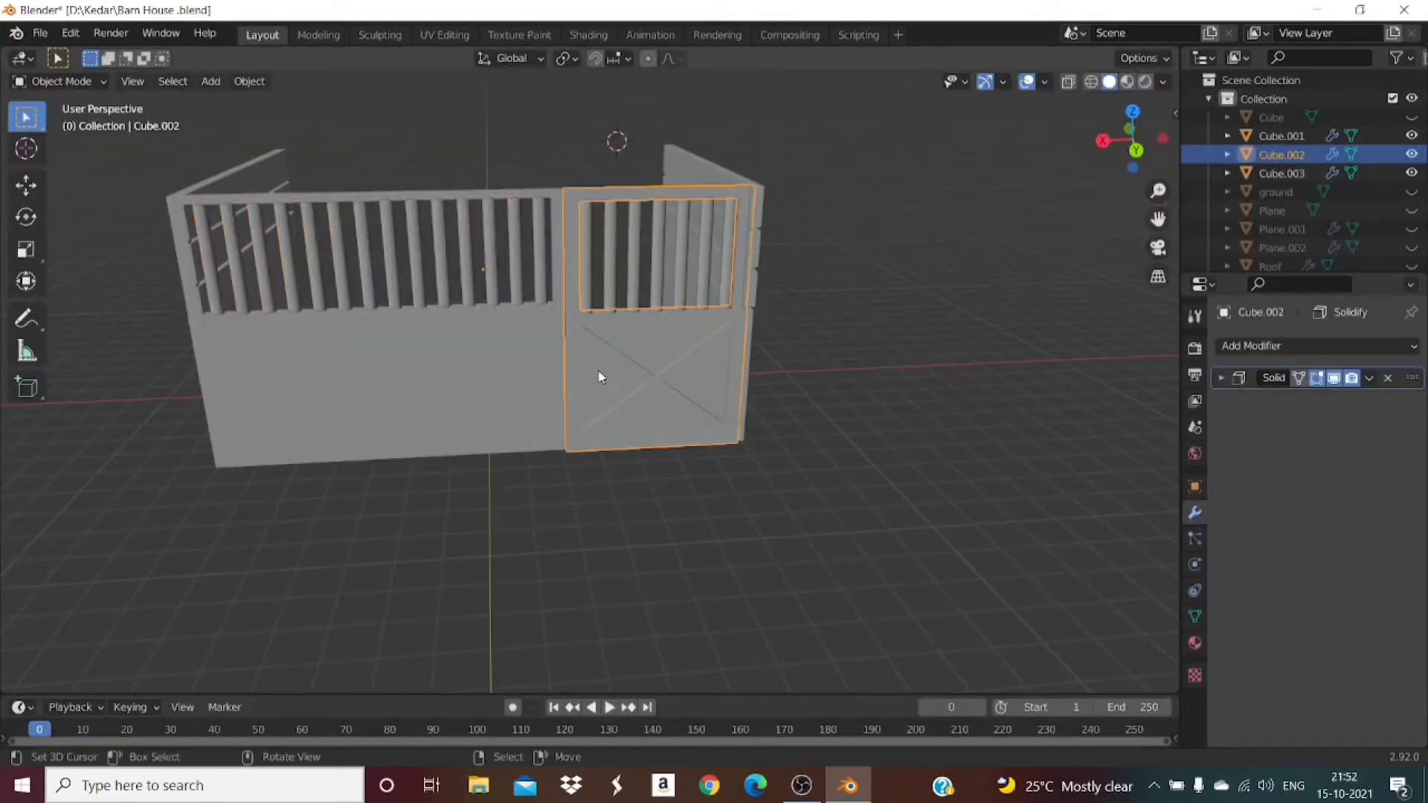
{"action": "key", "text": "Tab"}
{"action": "scroll", "coordinate": [582, 408], "scroll_direction": "up", "scroll_amount": 2}
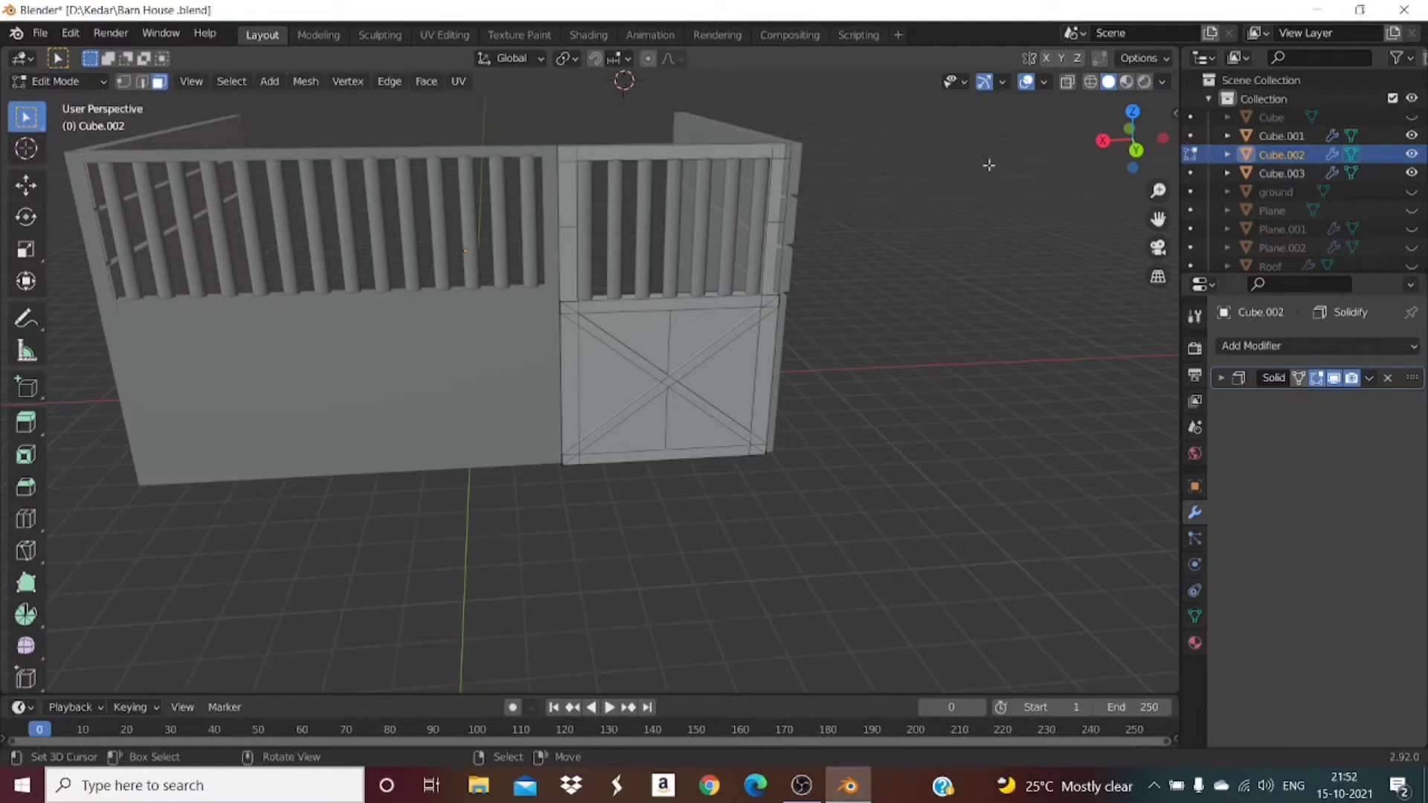
{"action": "mouse_move", "coordinate": [1144, 162]}
{"action": "left_mouse_down"}
{"action": "mouse_move", "coordinate": [1030, 180]}
{"action": "mouse_move", "coordinate": [1119, 191]}
{"action": "mouse_move", "coordinate": [1170, 175]}
{"action": "mouse_move", "coordinate": [1161, 156]}
{"action": "left_mouse_up"}
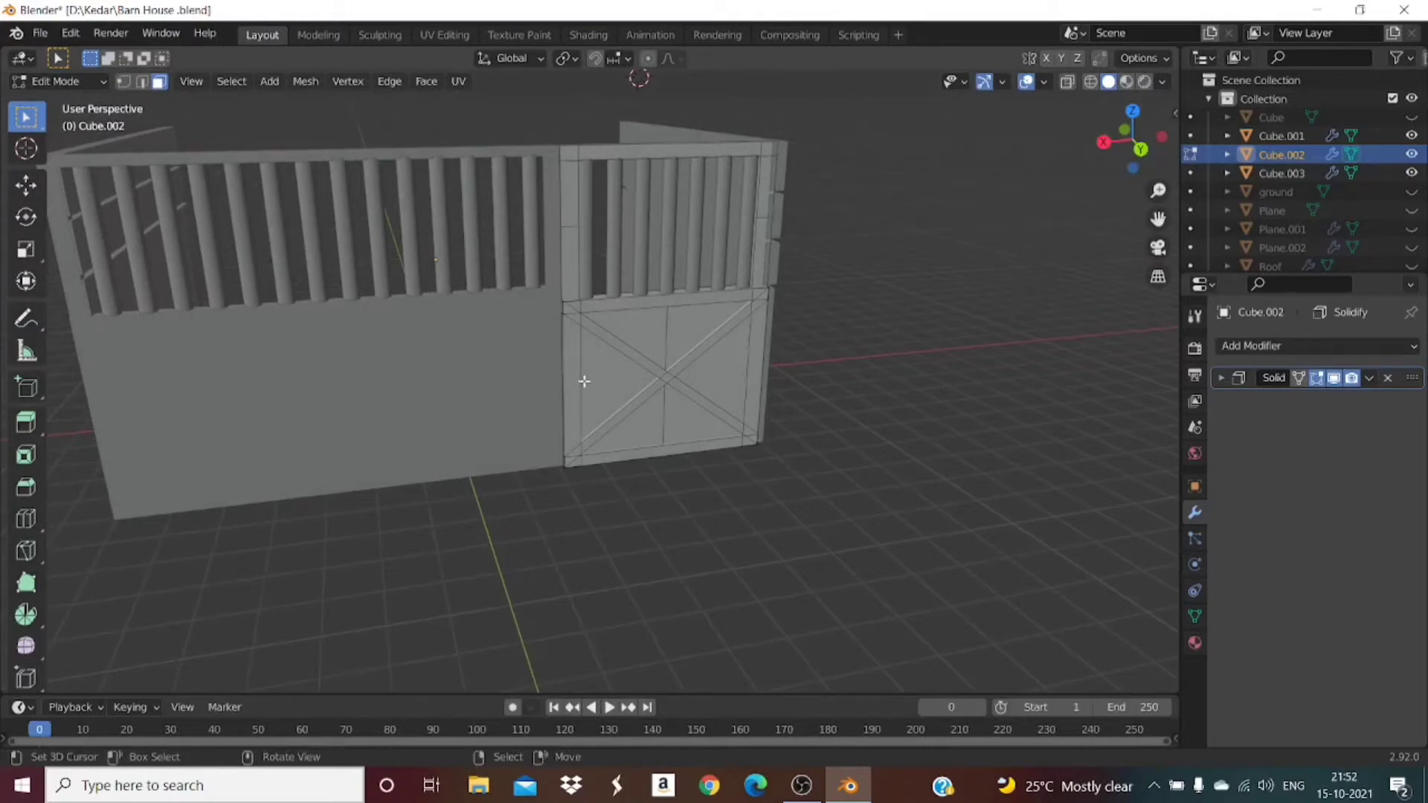
{"action": "key", "text": "l"}
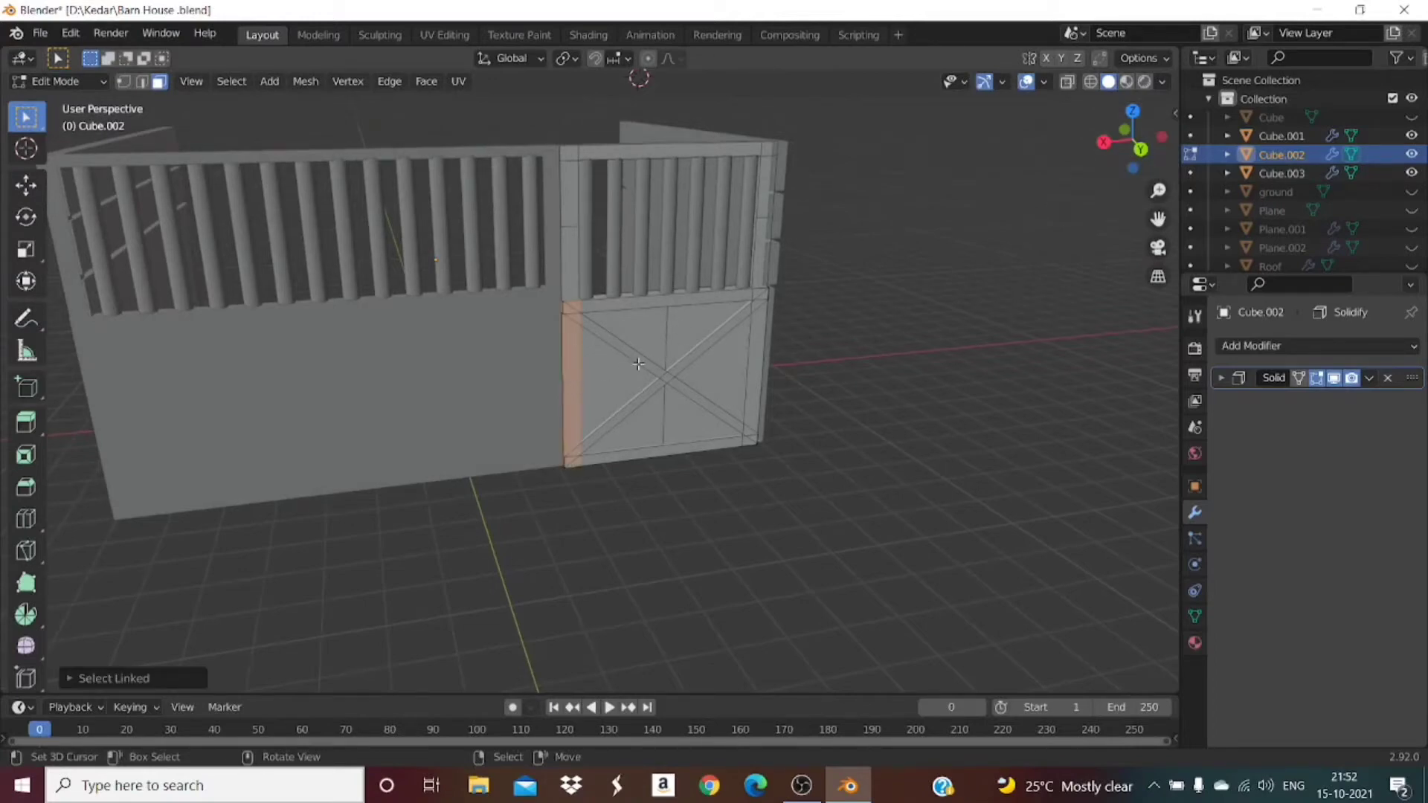
{"action": "key", "text": "l"}
{"action": "key", "text": "l"}
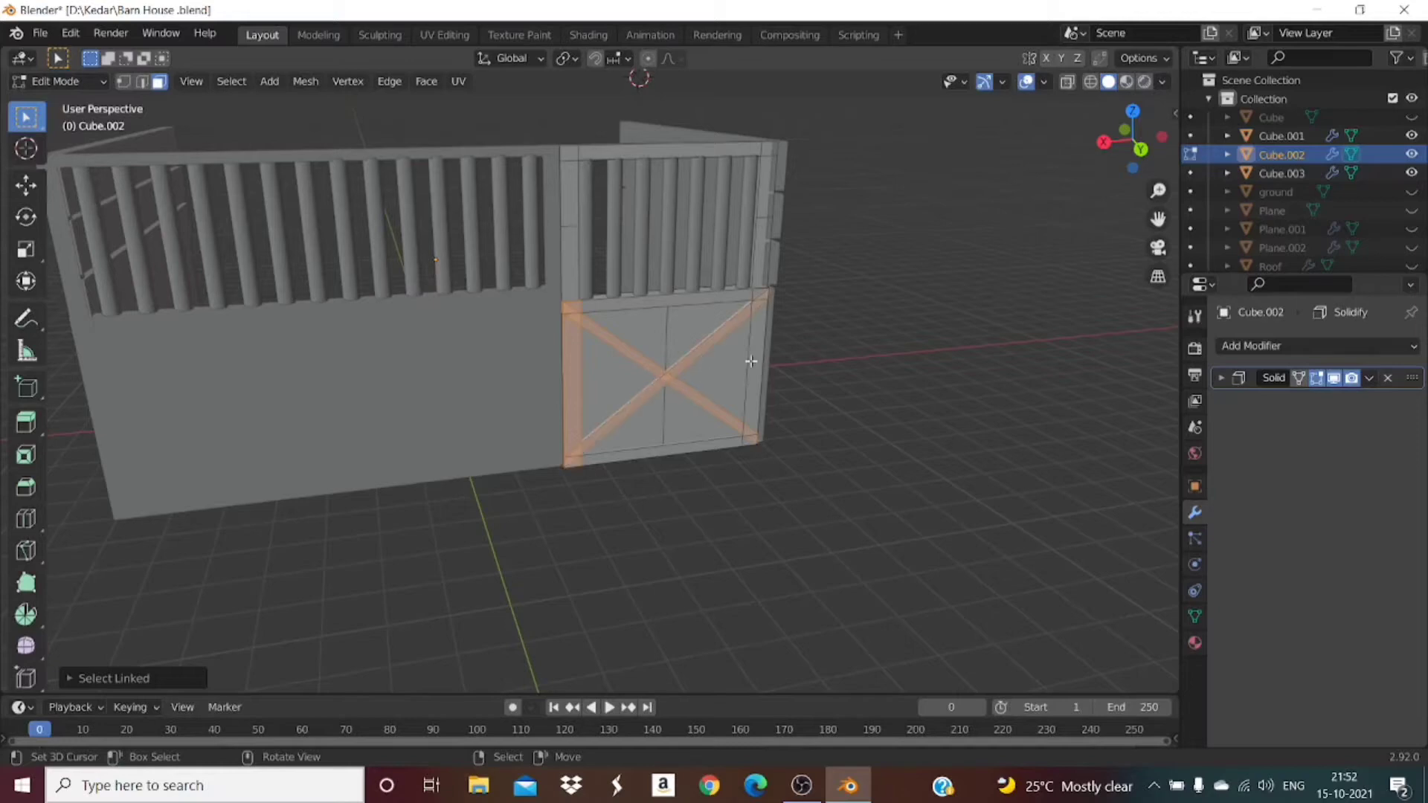
{"action": "key", "text": "l"}
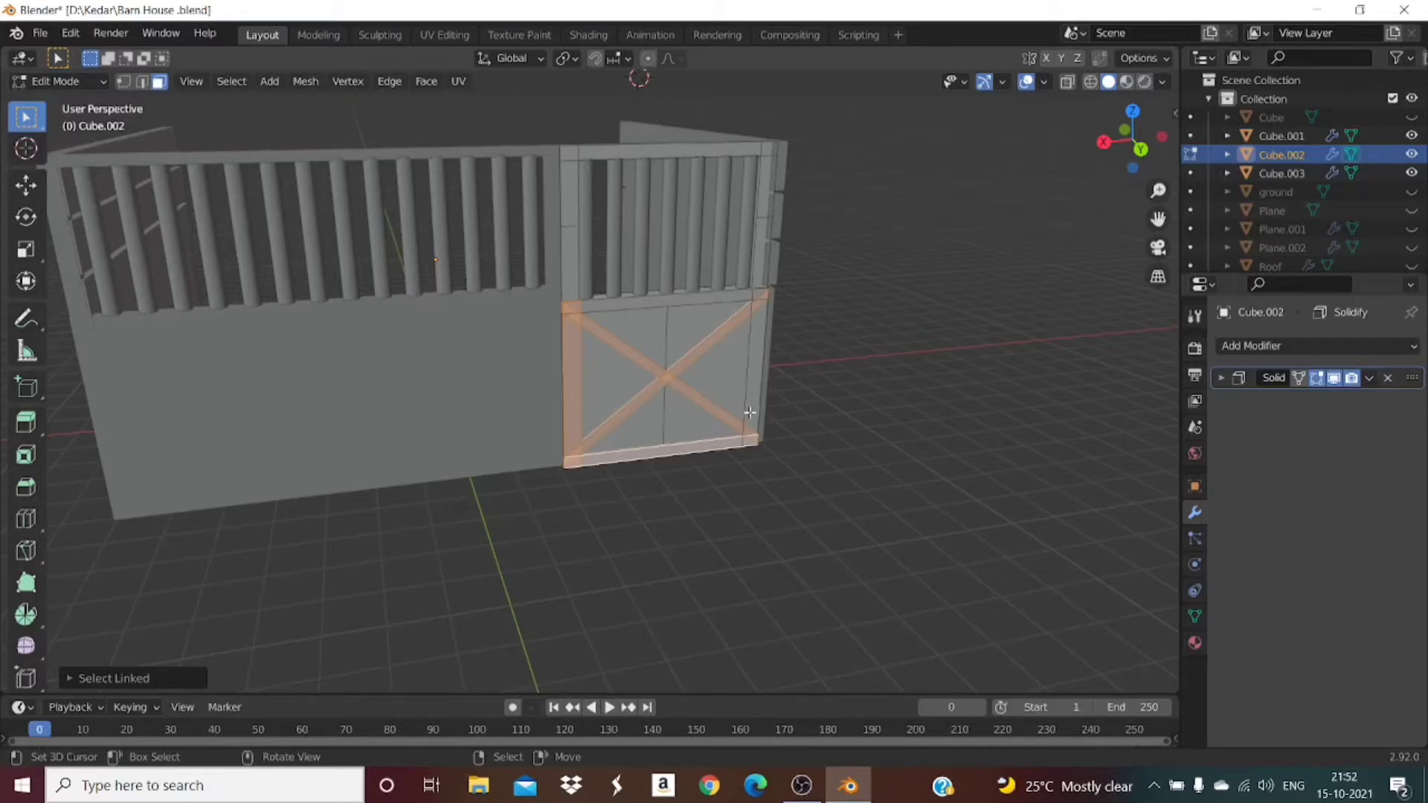
{"action": "key", "text": "l"}
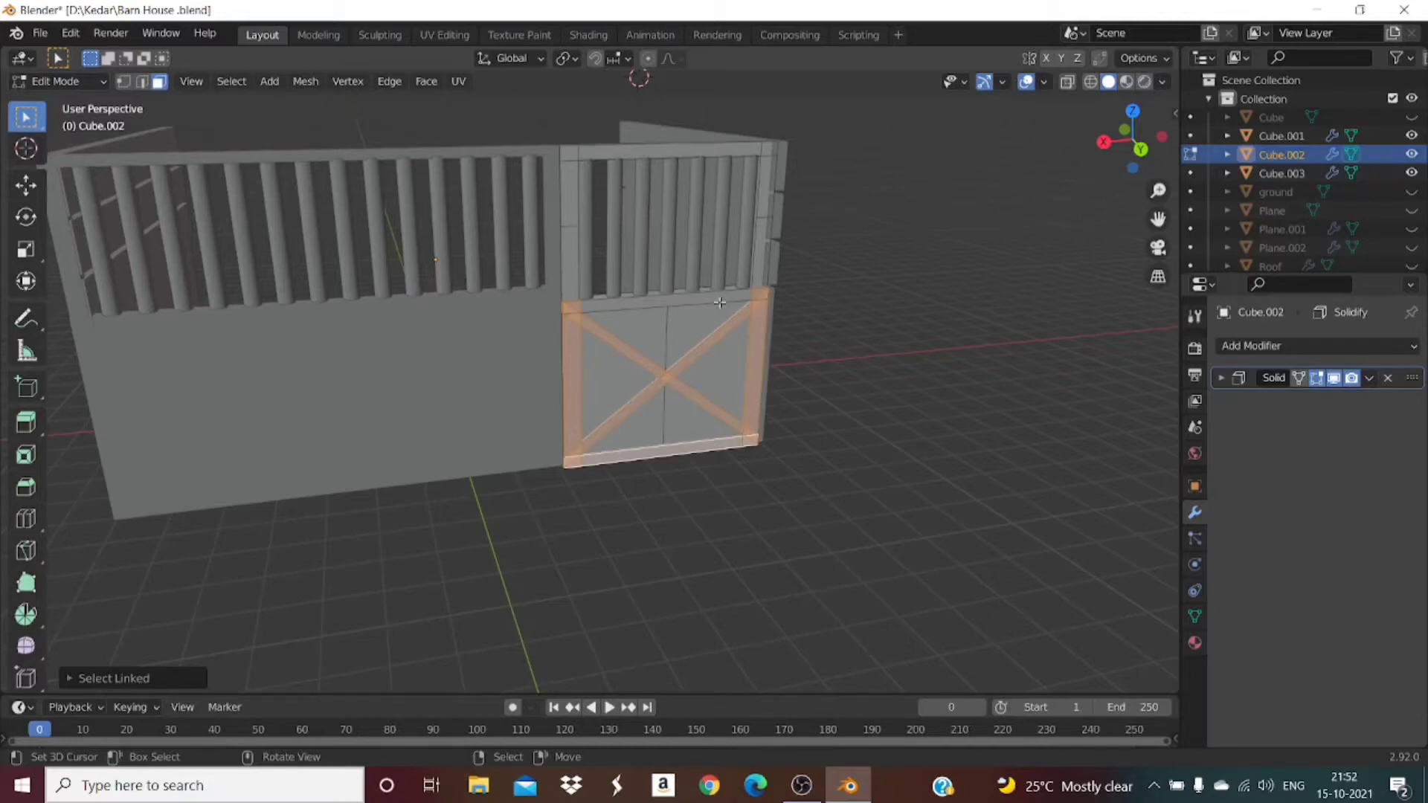
{"action": "key", "text": "l"}
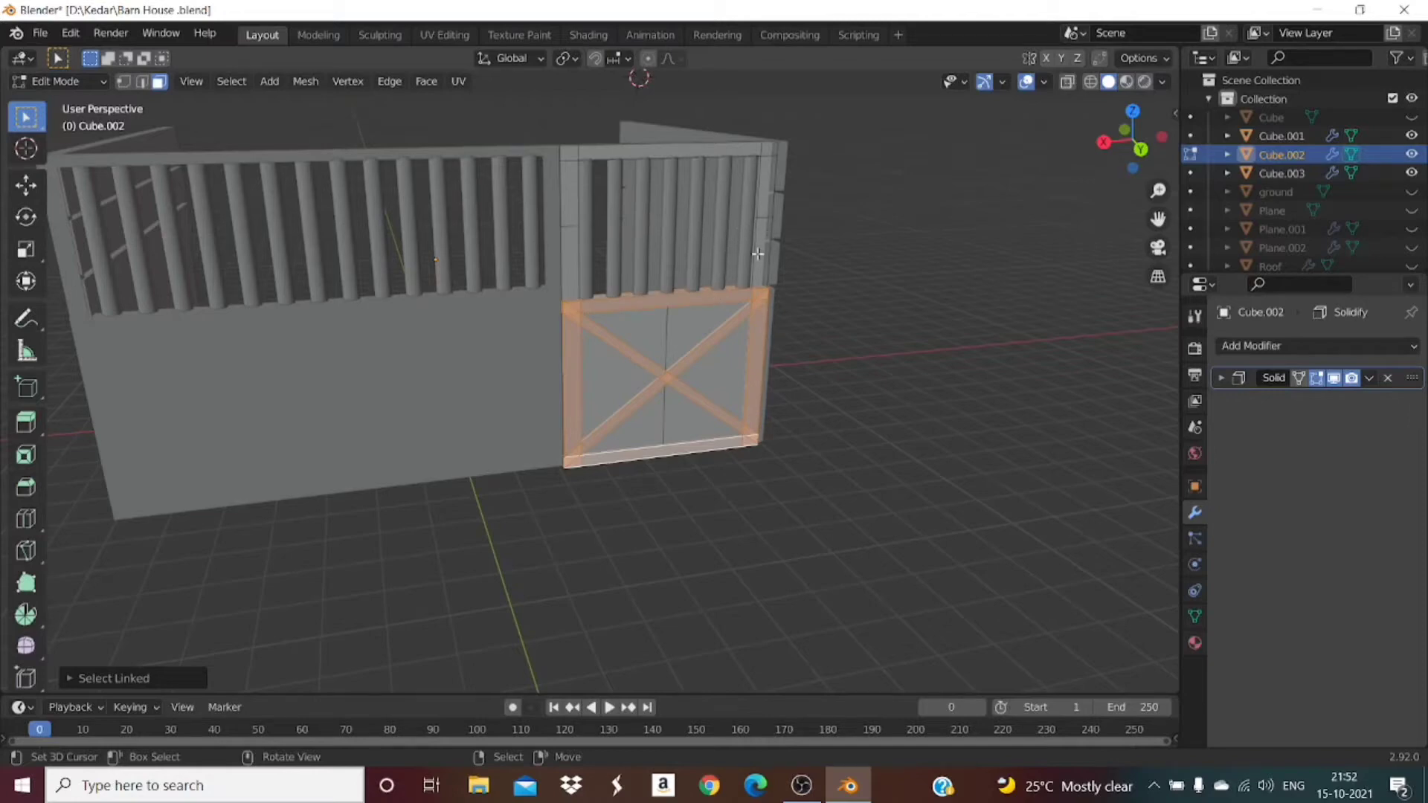
Step: Add the frame faces around the door's barred opening to the selection, covering both side posts and the top rail
{"action": "left_click_drag", "start_coordinate": [1079, 148], "coordinate": [912, 224]}
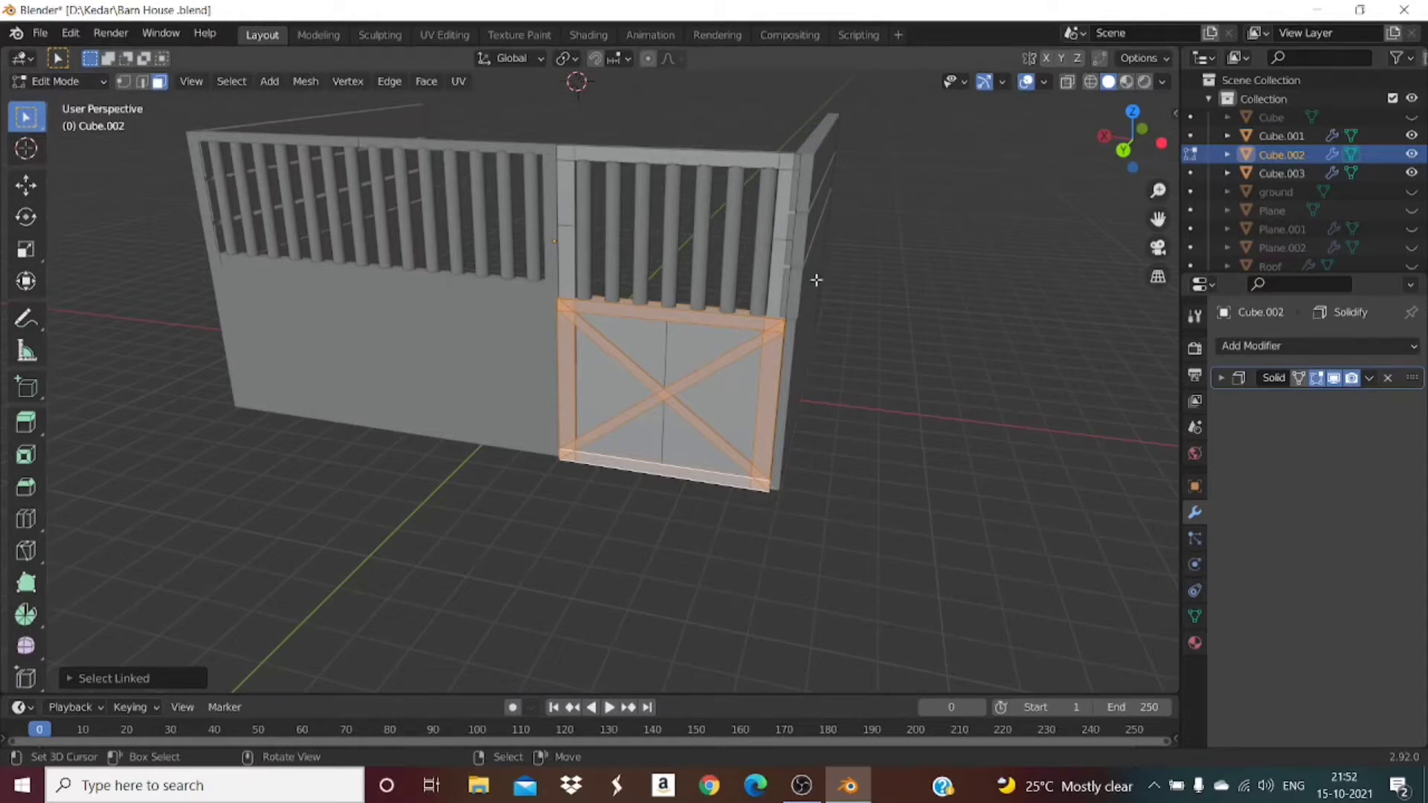
{"action": "left_click", "coordinate": [779, 279]}
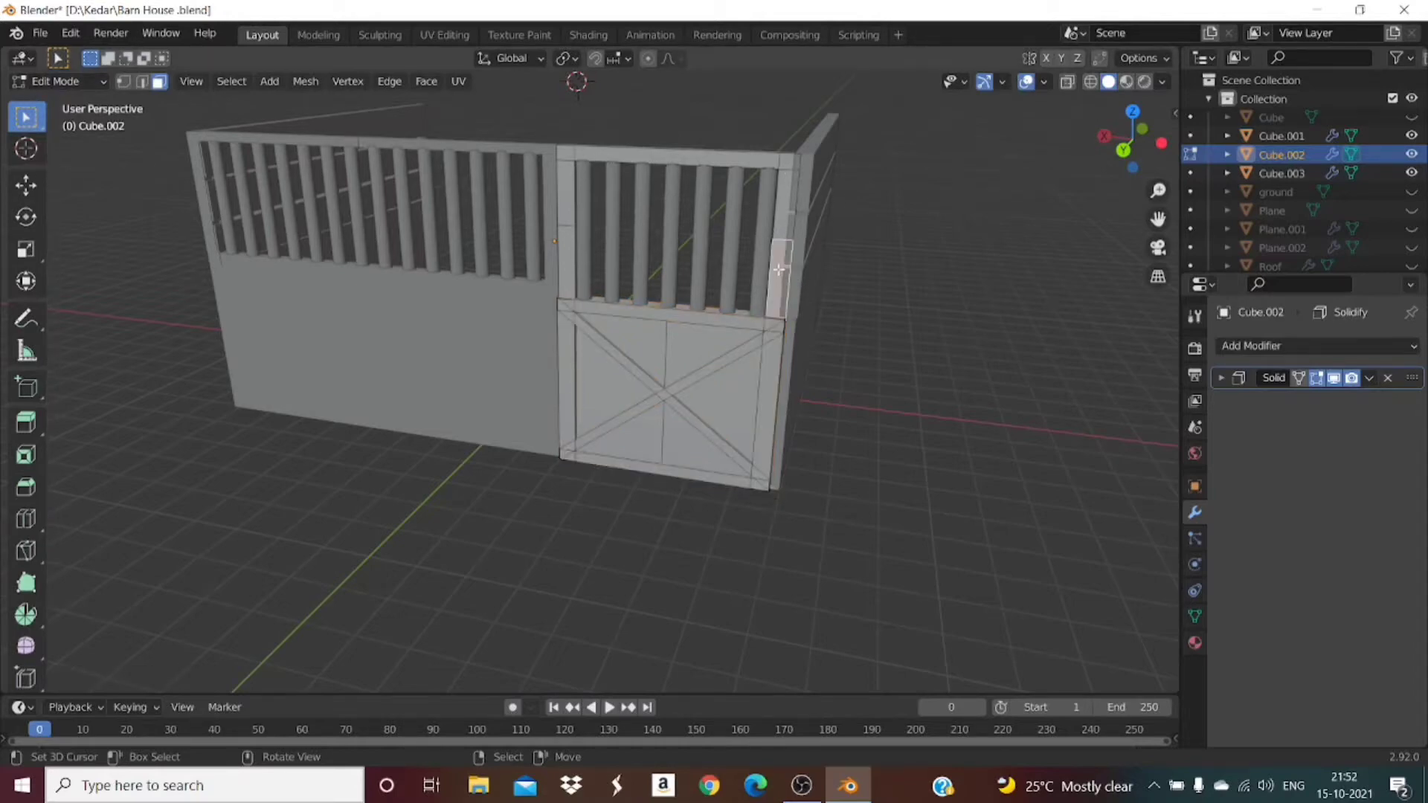
{"action": "key", "text": "ctrl+z"}
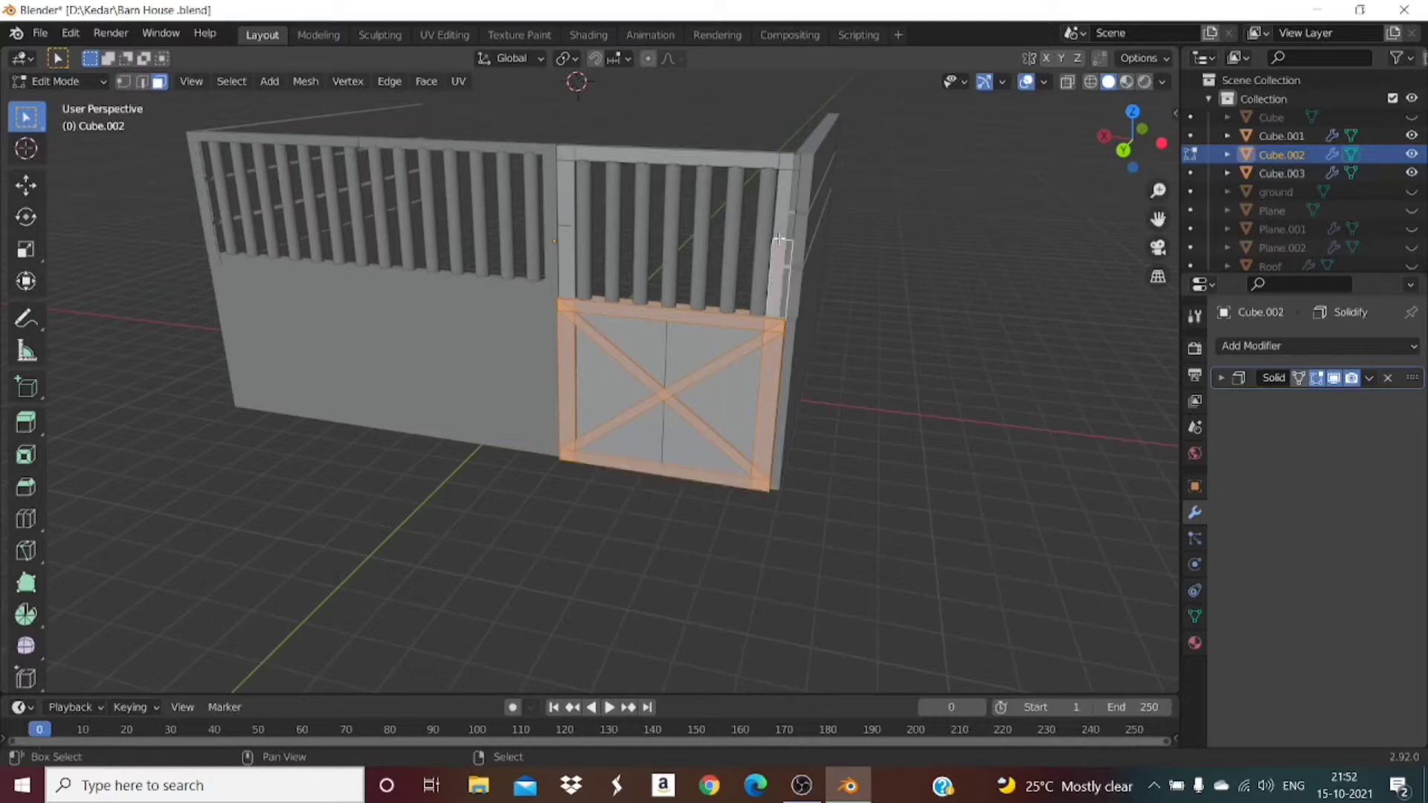
{"action": "left_click", "coordinate": [779, 238], "text": "shift"}
{"action": "left_click", "coordinate": [767, 159], "text": "shift"}
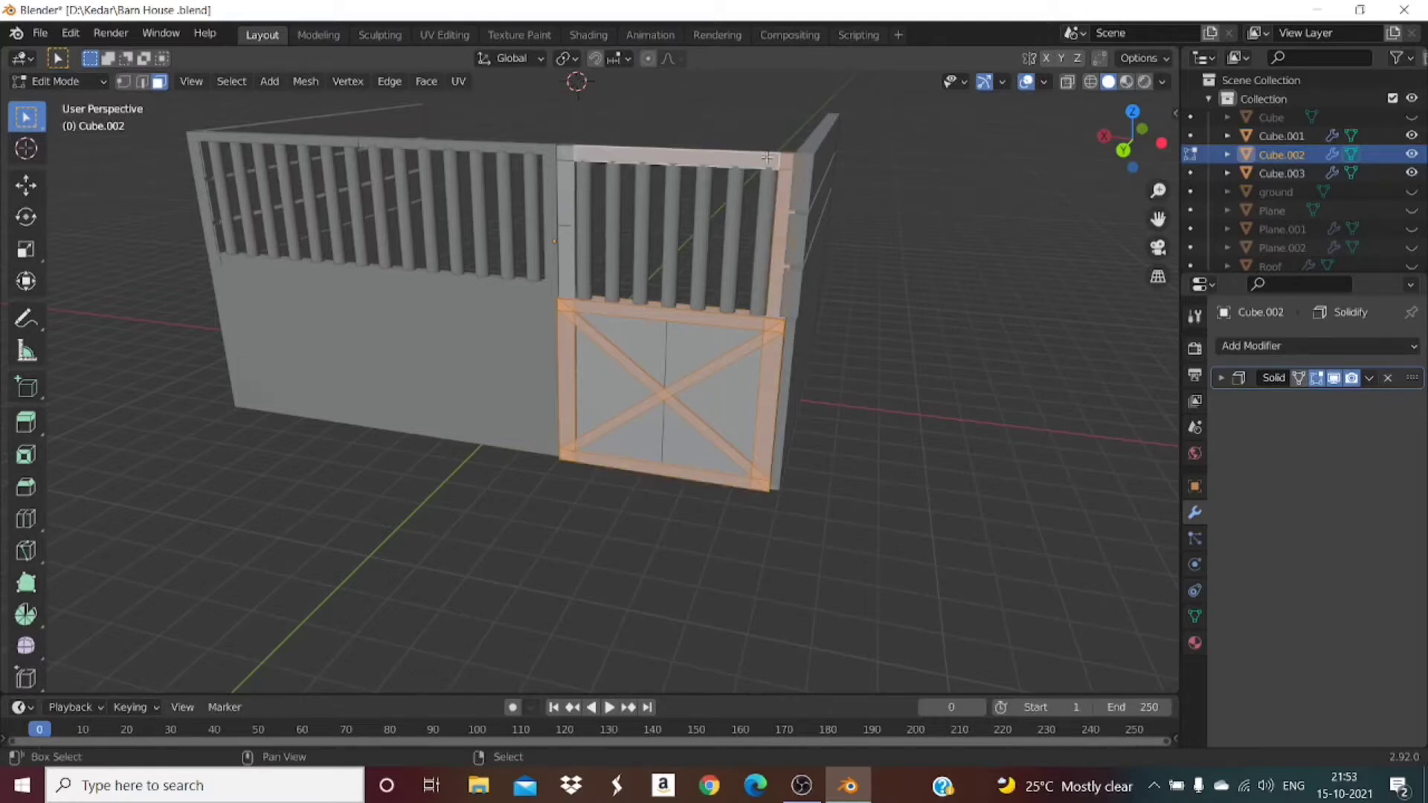
{"action": "left_click", "coordinate": [563, 156], "text": "shift"}
{"action": "left_click", "coordinate": [564, 186], "text": "shift"}
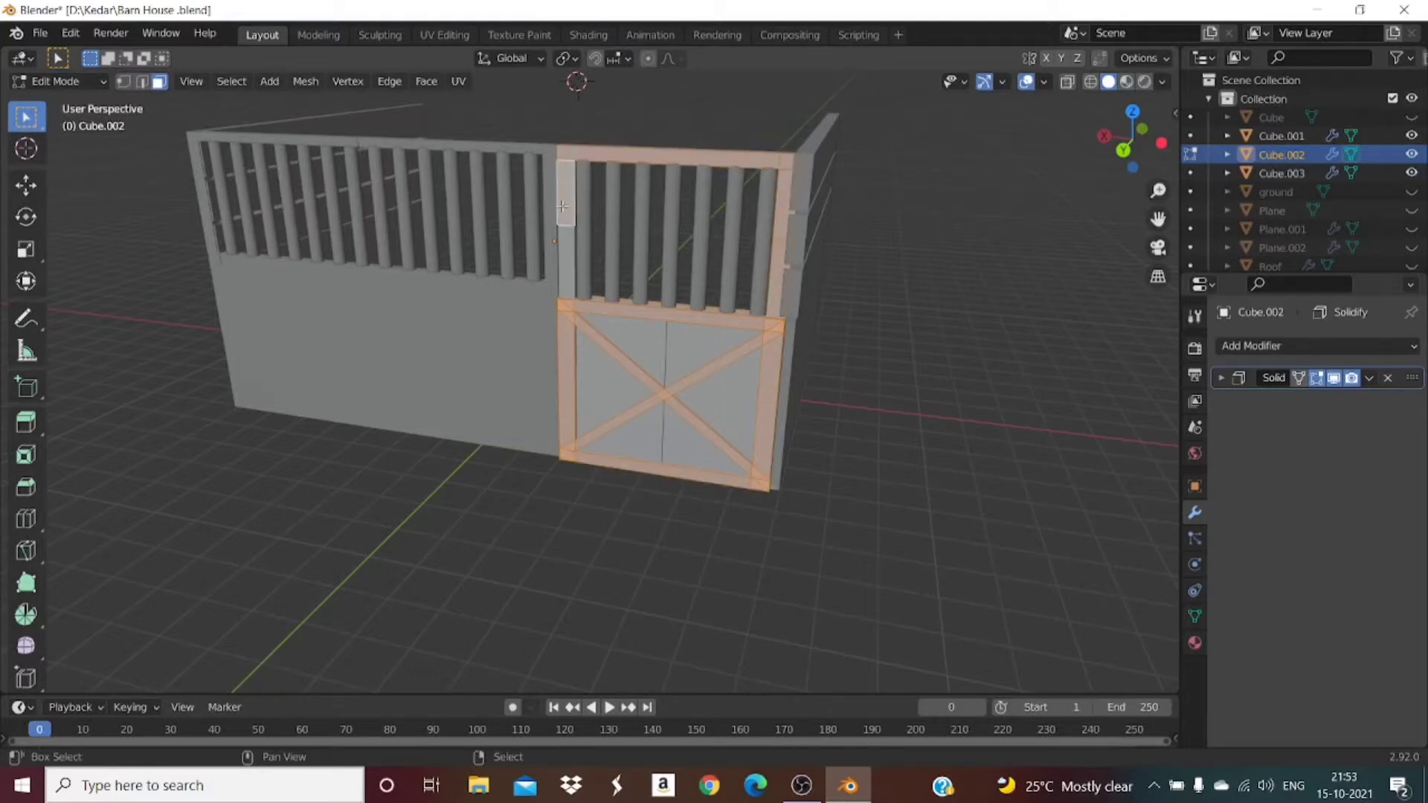
{"action": "left_click", "coordinate": [564, 237], "text": "shift"}
Step: Separate the selected door frame and cross braces into their own object and select that object in Object Mode
{"action": "left_click_drag", "start_coordinate": [1149, 137], "coordinate": [580, 179]}
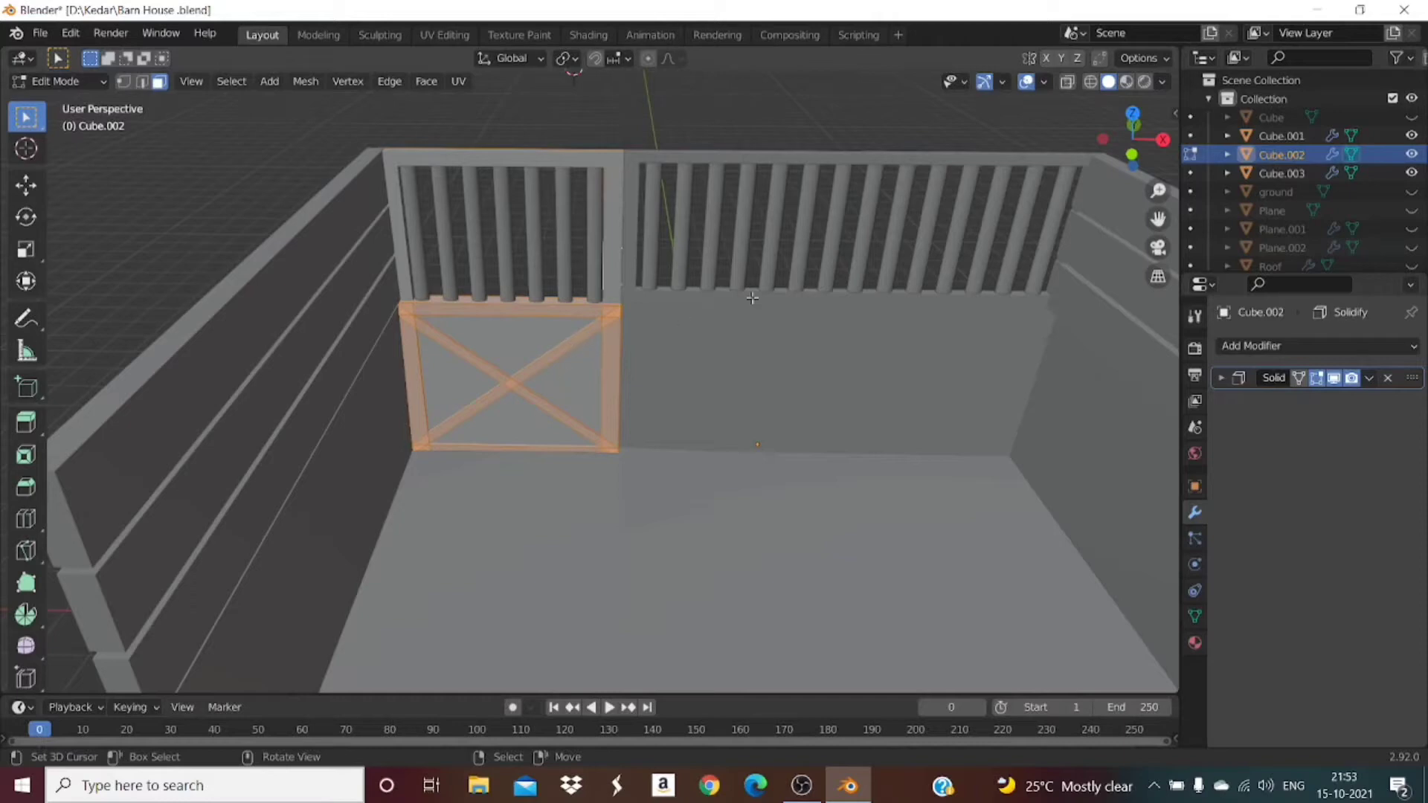
{"action": "mouse_move", "coordinate": [1128, 118]}
{"action": "left_mouse_down"}
{"action": "mouse_move", "coordinate": [1332, 162]}
{"action": "mouse_move", "coordinate": [1406, 158]}
{"action": "mouse_move", "coordinate": [1138, 134]}
{"action": "left_mouse_up"}
{"action": "key", "text": "p"}
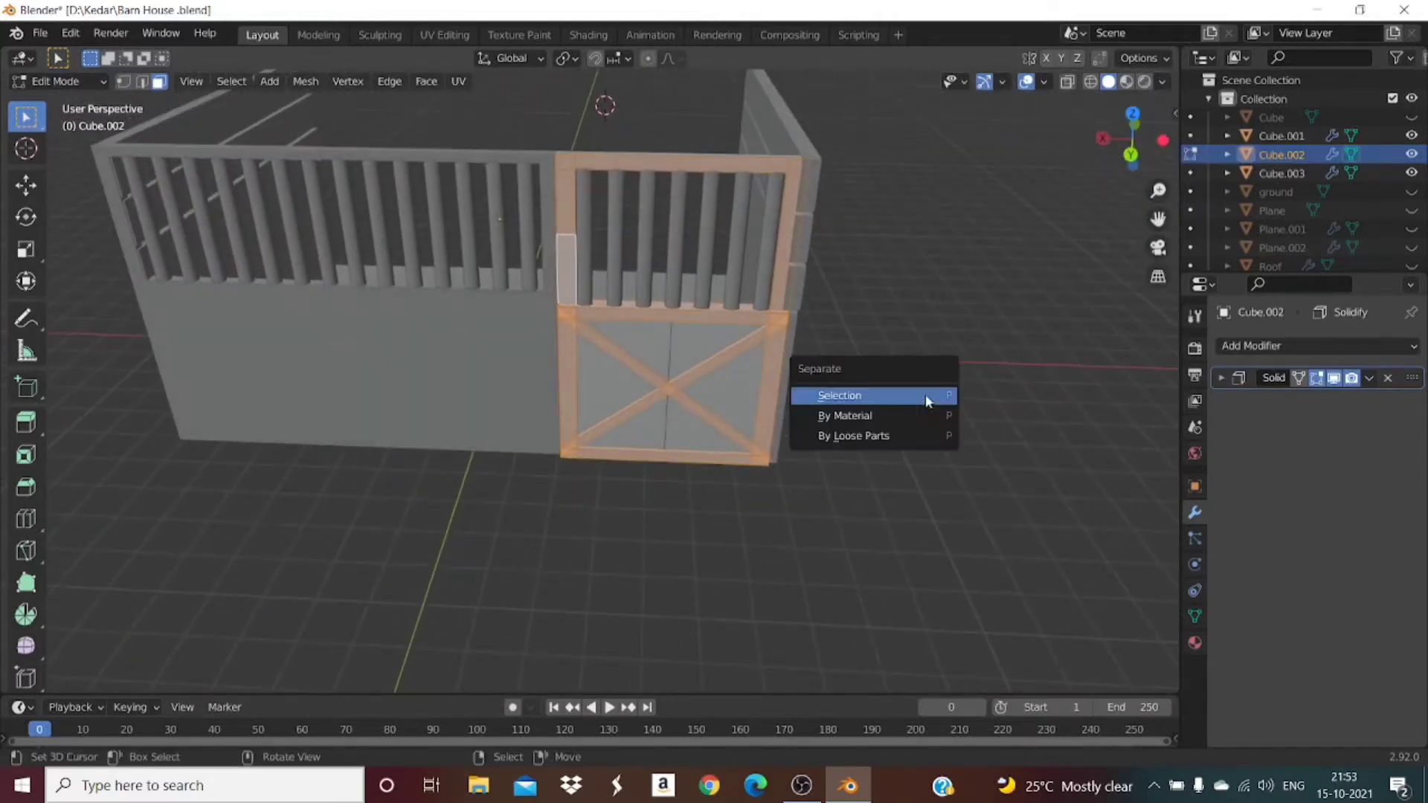
{"action": "left_click", "coordinate": [925, 402]}
{"action": "key", "text": "Tab"}
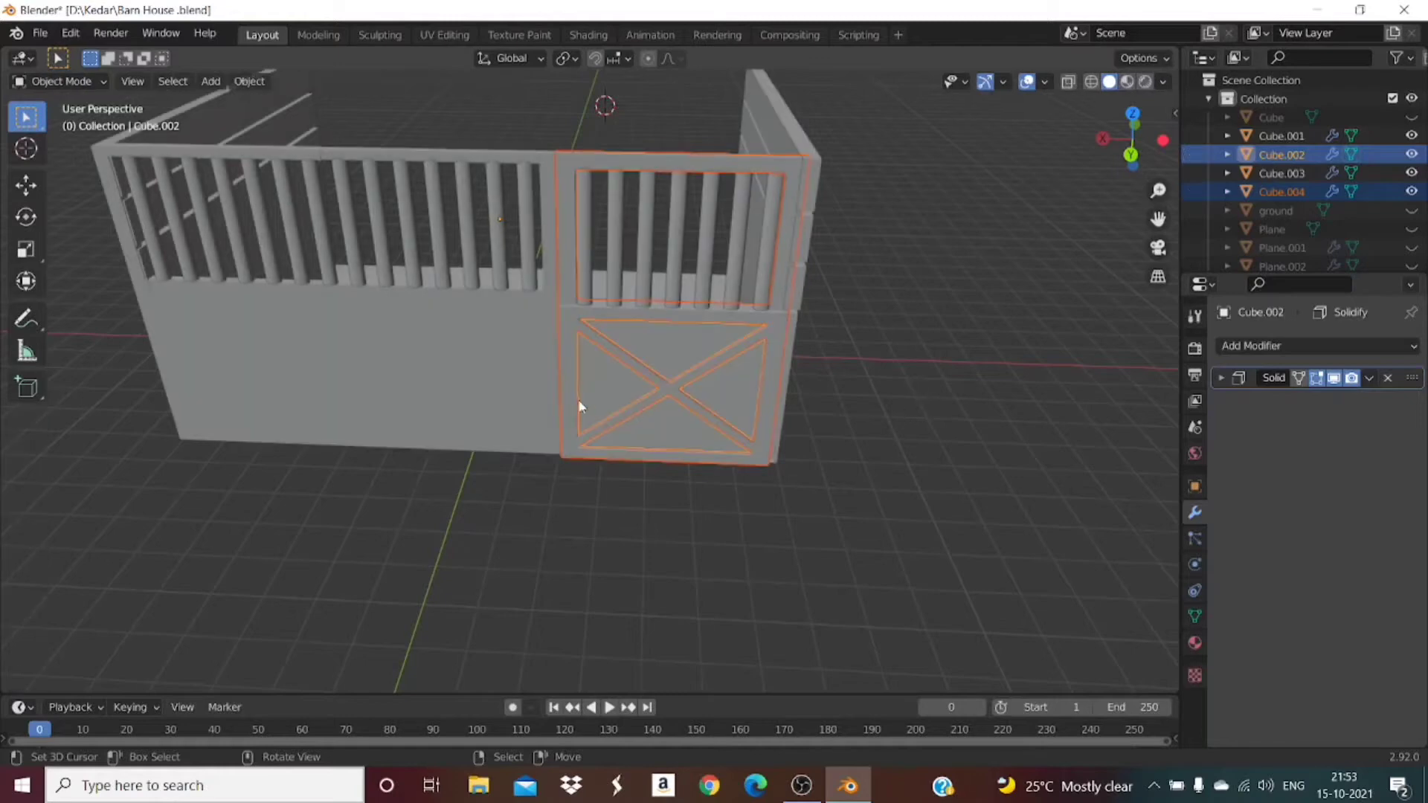
{"action": "left_click", "coordinate": [569, 364]}
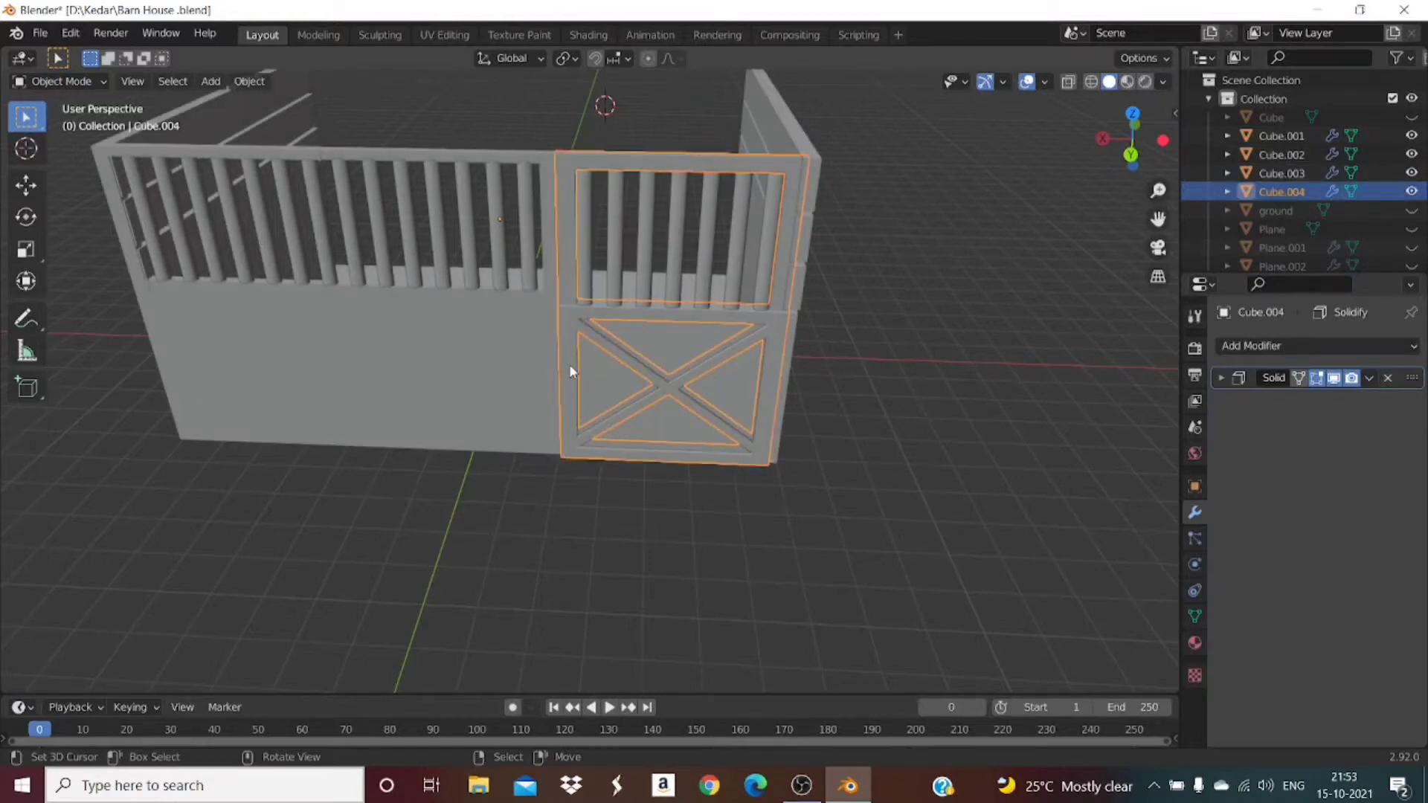
Step: Edit the long wall's mesh and select the horizontal strip of faces just below its bars
{"action": "left_click", "coordinate": [338, 354]}
{"action": "key", "text": "Tab"}
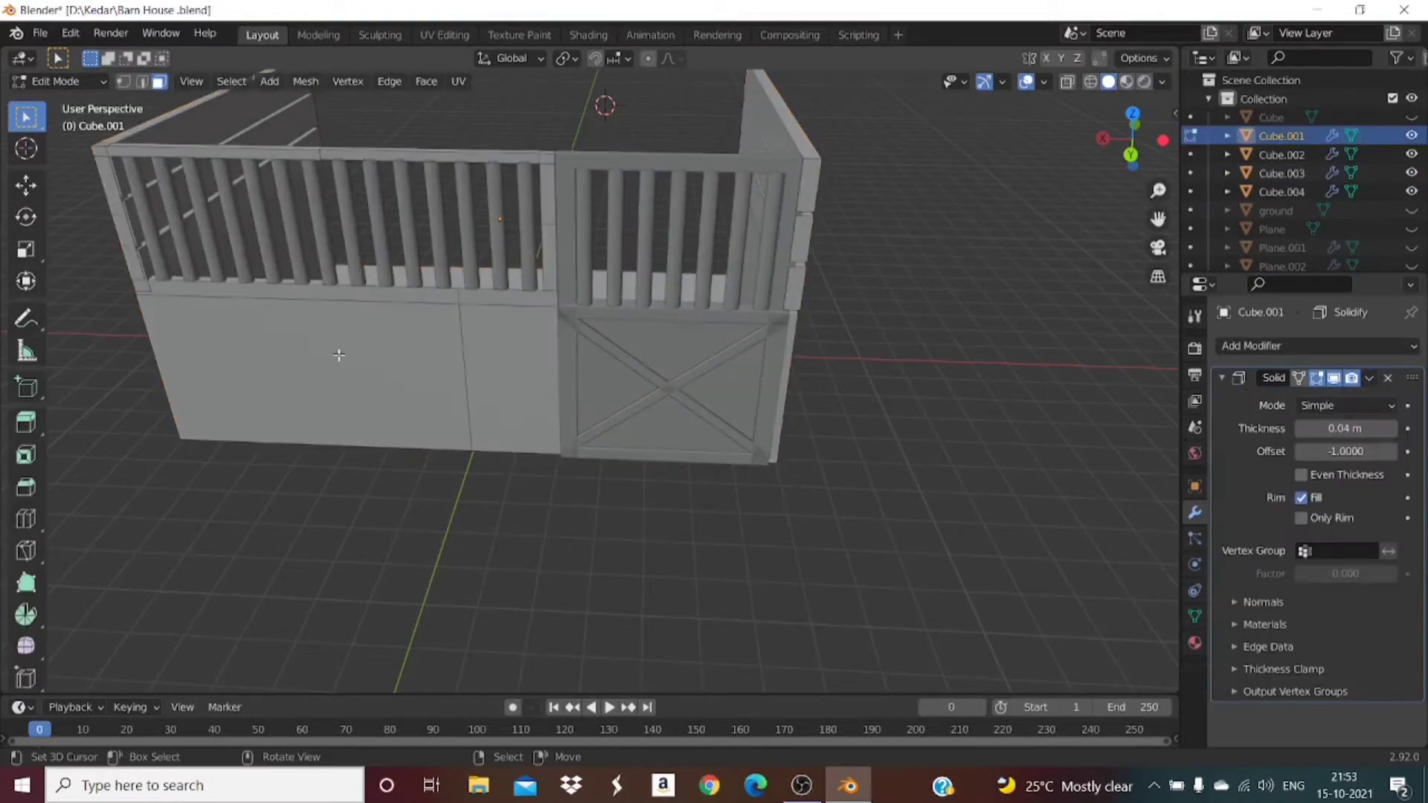
{"action": "middle_click_drag", "start_coordinate": [338, 354], "coordinate": [313, 349]}
{"action": "middle_click_drag", "start_coordinate": [454, 224], "coordinate": [520, 310]}
{"action": "left_click", "coordinate": [520, 311]}
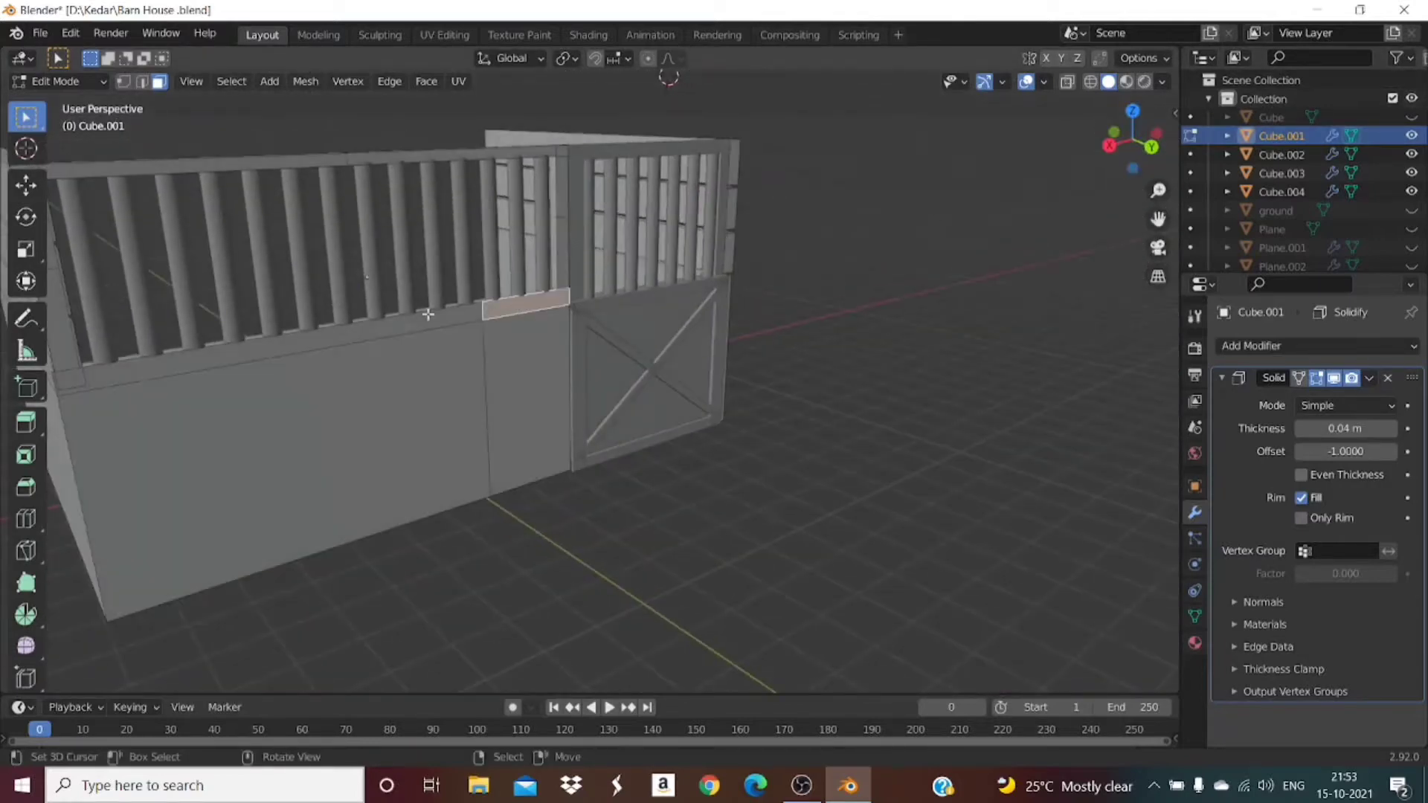
{"action": "left_click", "coordinate": [395, 324], "text": "shift"}
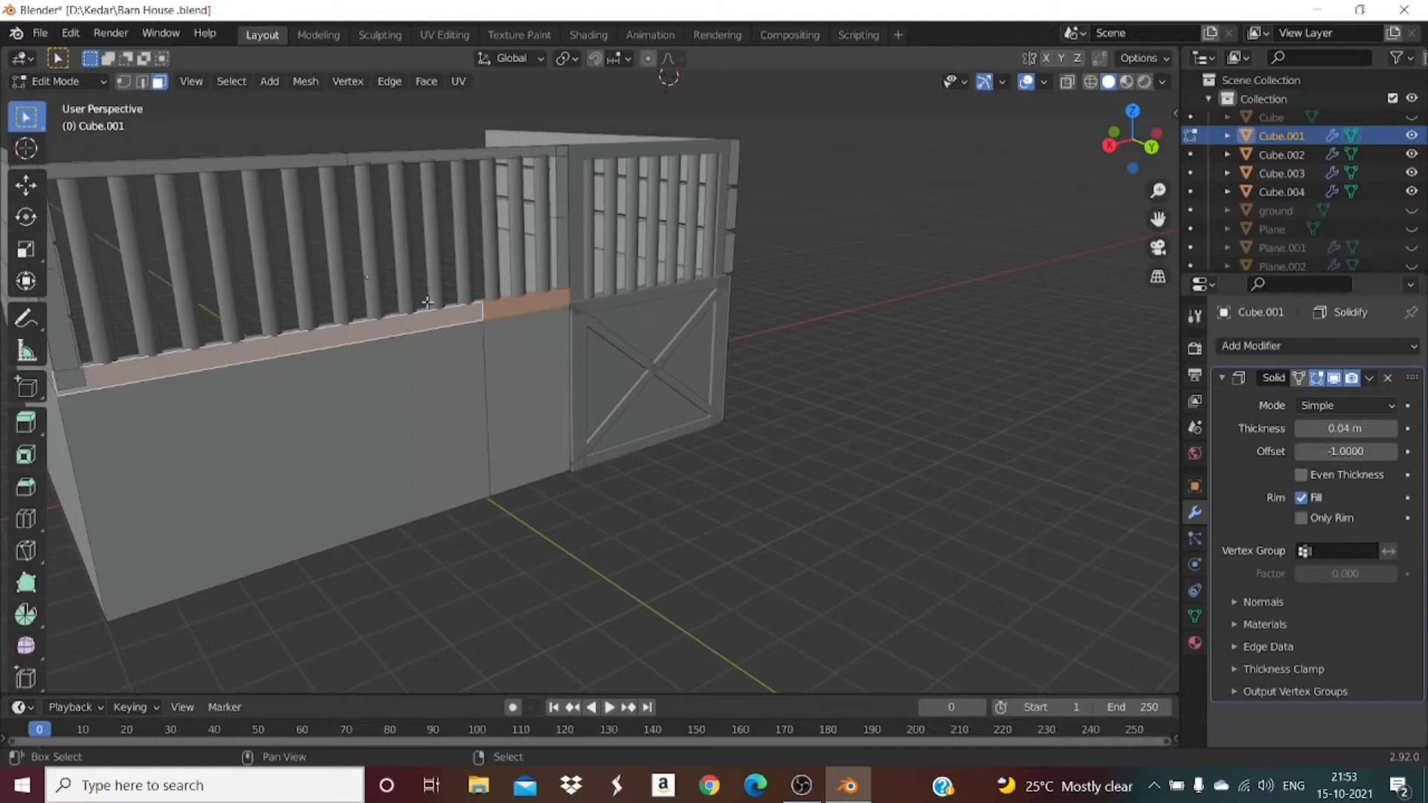
Step: Add the upper faces of the post between the long wall's bars and the door to the face selection
{"action": "left_click", "coordinate": [561, 155], "text": "shift"}
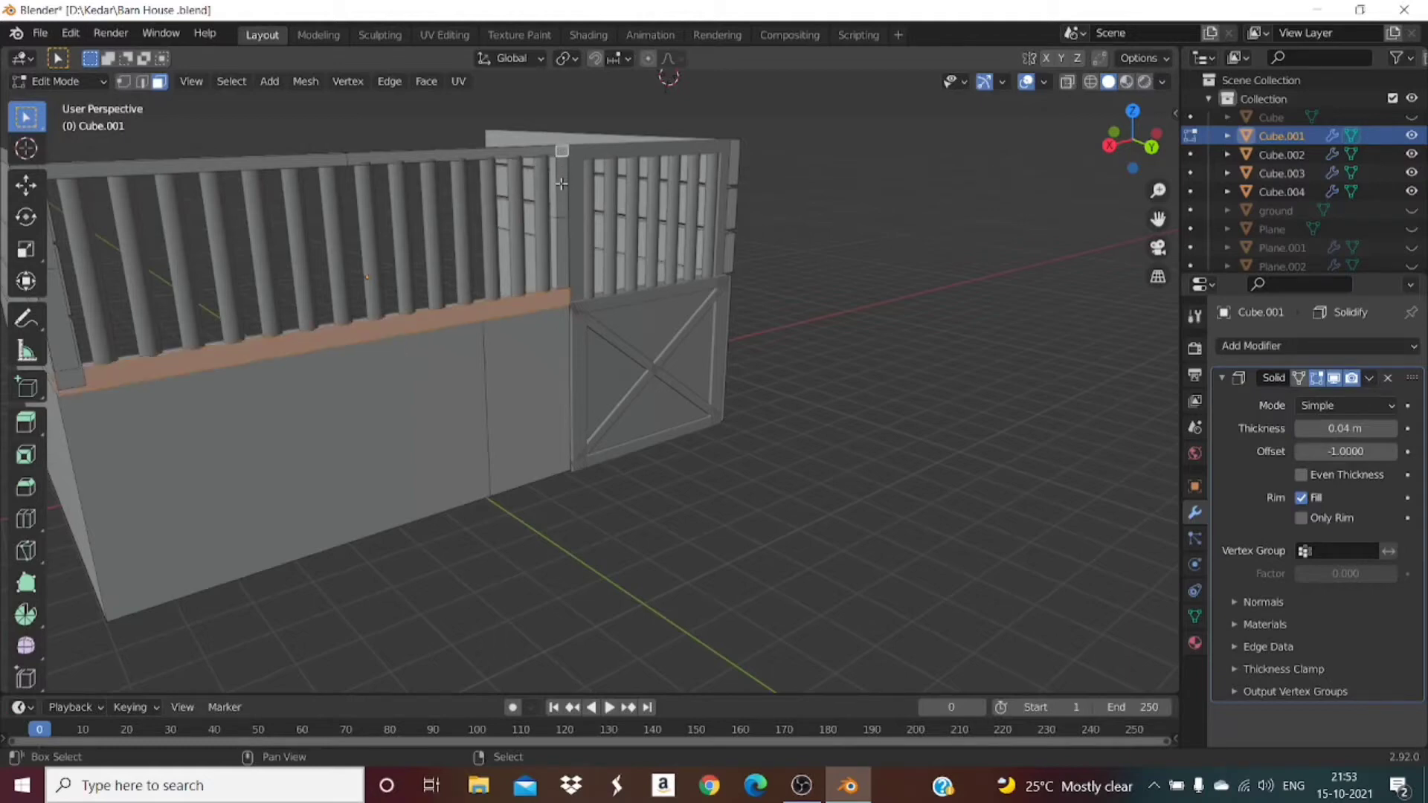
{"action": "left_click", "coordinate": [571, 259], "text": "shift"}
{"action": "left_click", "coordinate": [570, 259], "text": "shift"}
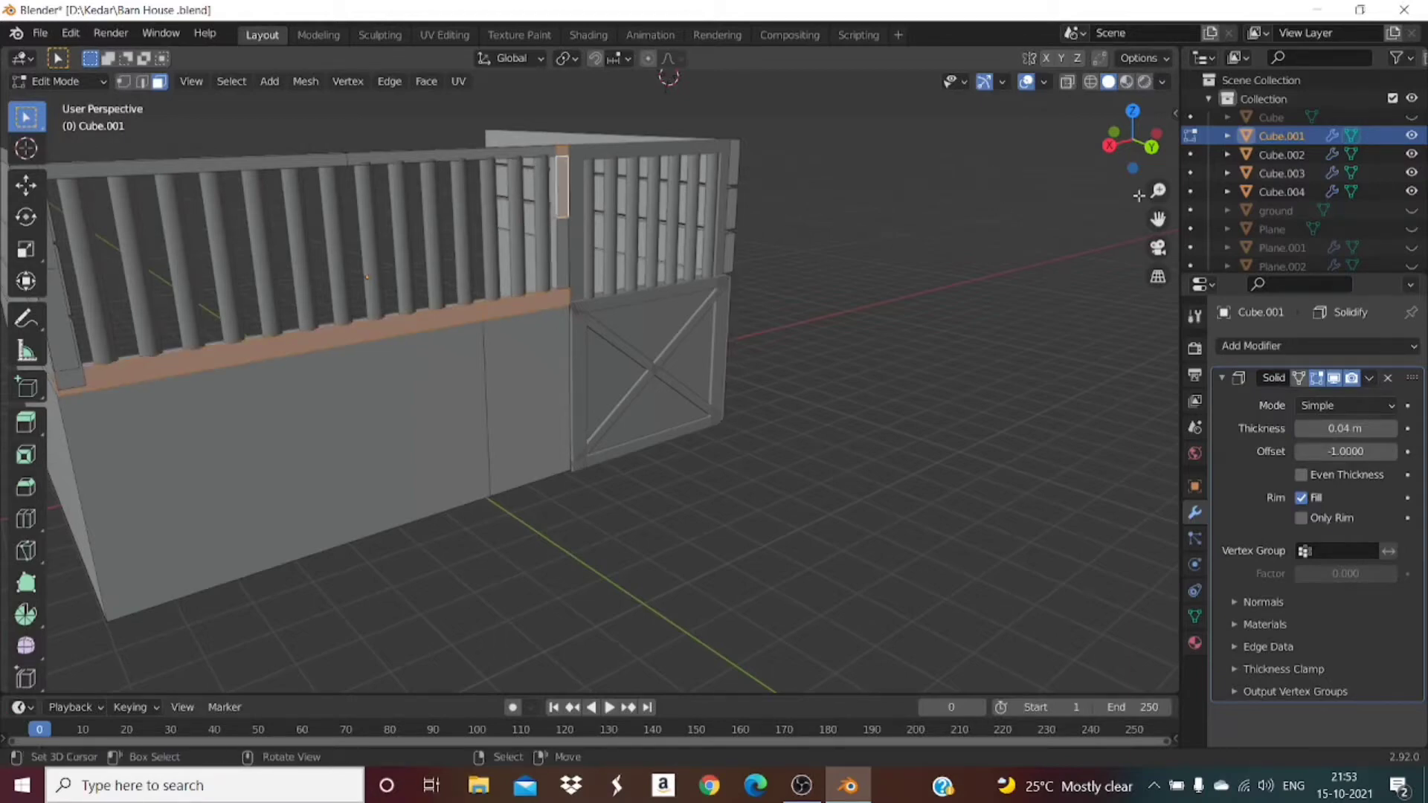
{"action": "left_click_drag", "start_coordinate": [1152, 146], "coordinate": [1136, 150]}
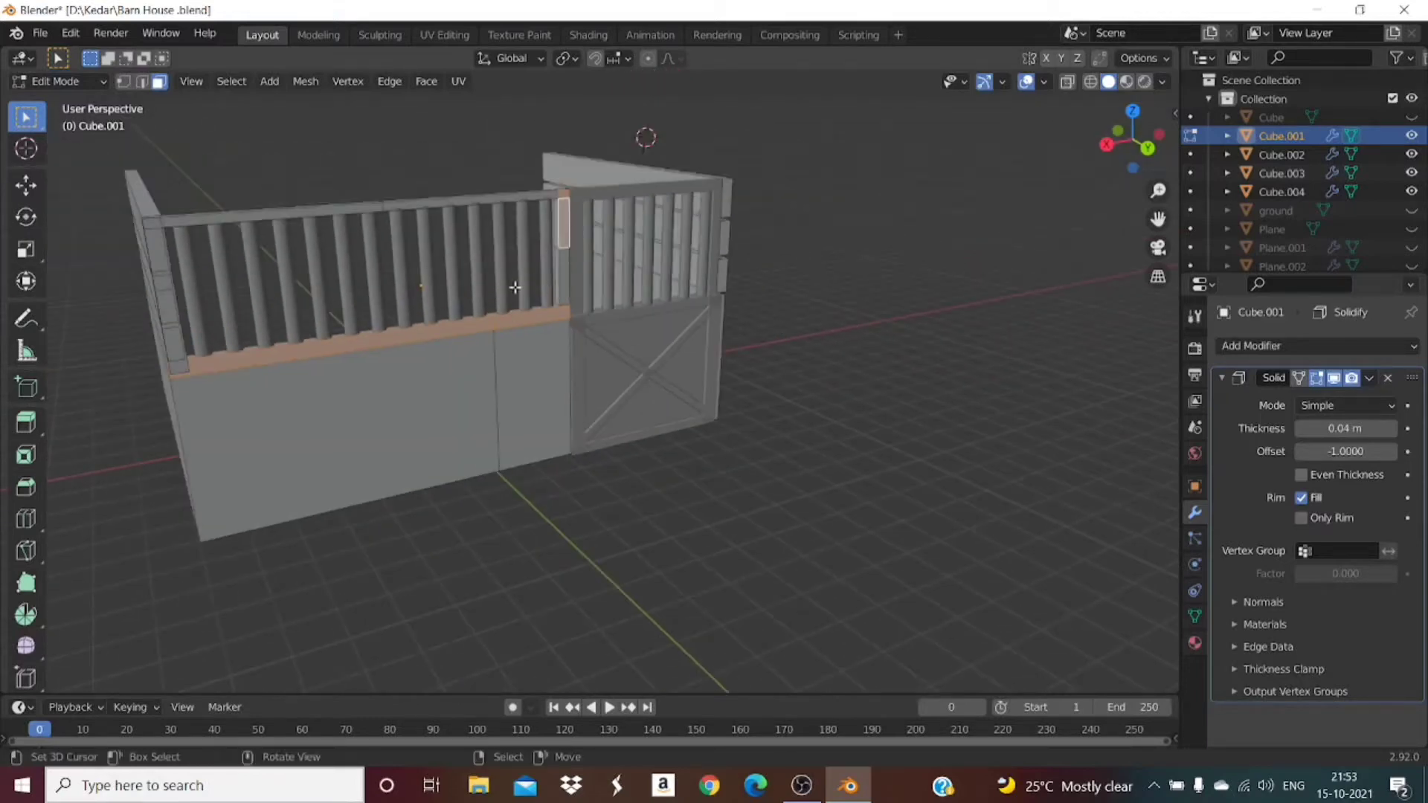
{"action": "left_click_drag", "start_coordinate": [1125, 109], "coordinate": [951, 239]}
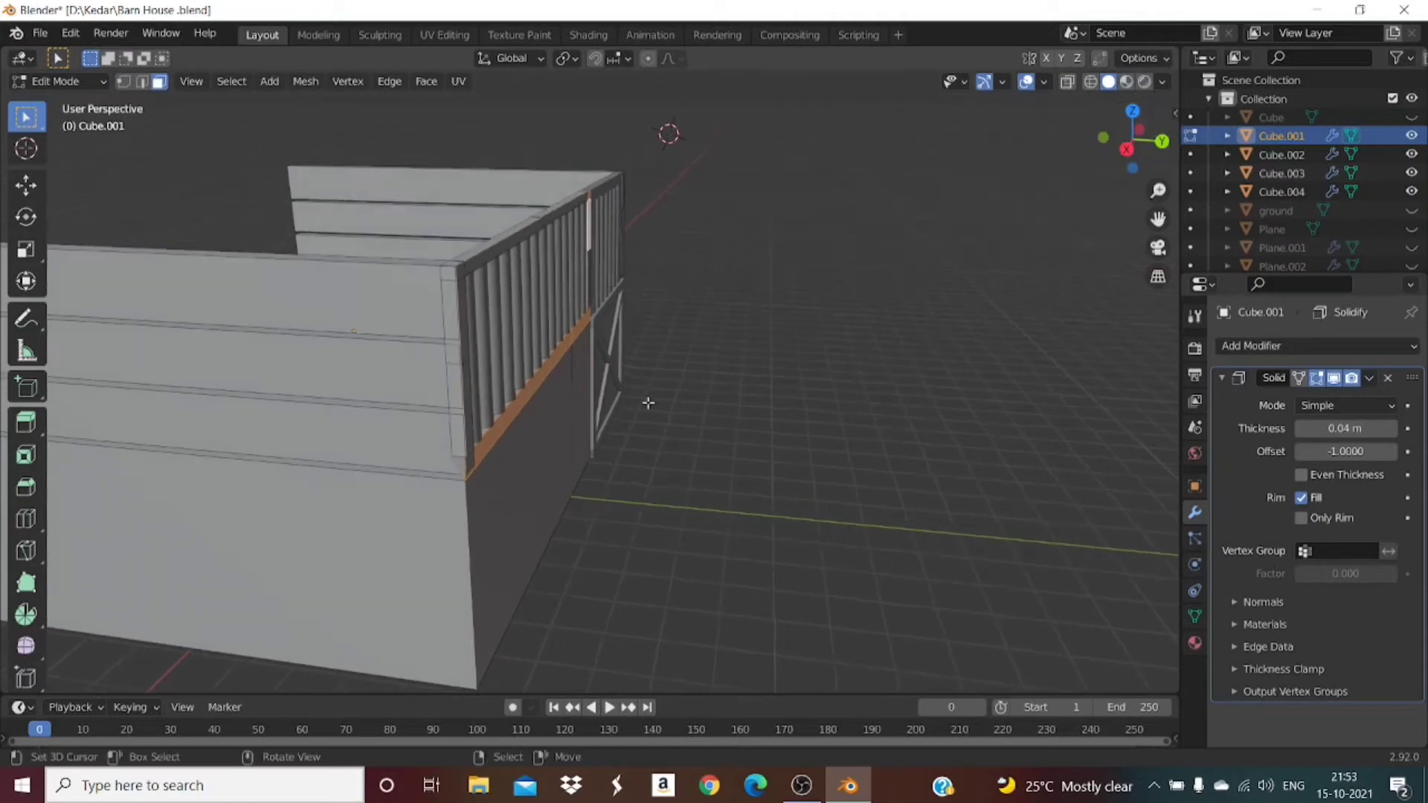
{"action": "left_click", "coordinate": [461, 435], "text": "ctrl"}
{"action": "key", "text": "ctrl+z"}
{"action": "left_click_drag", "start_coordinate": [1132, 138], "coordinate": [1072, 145]}
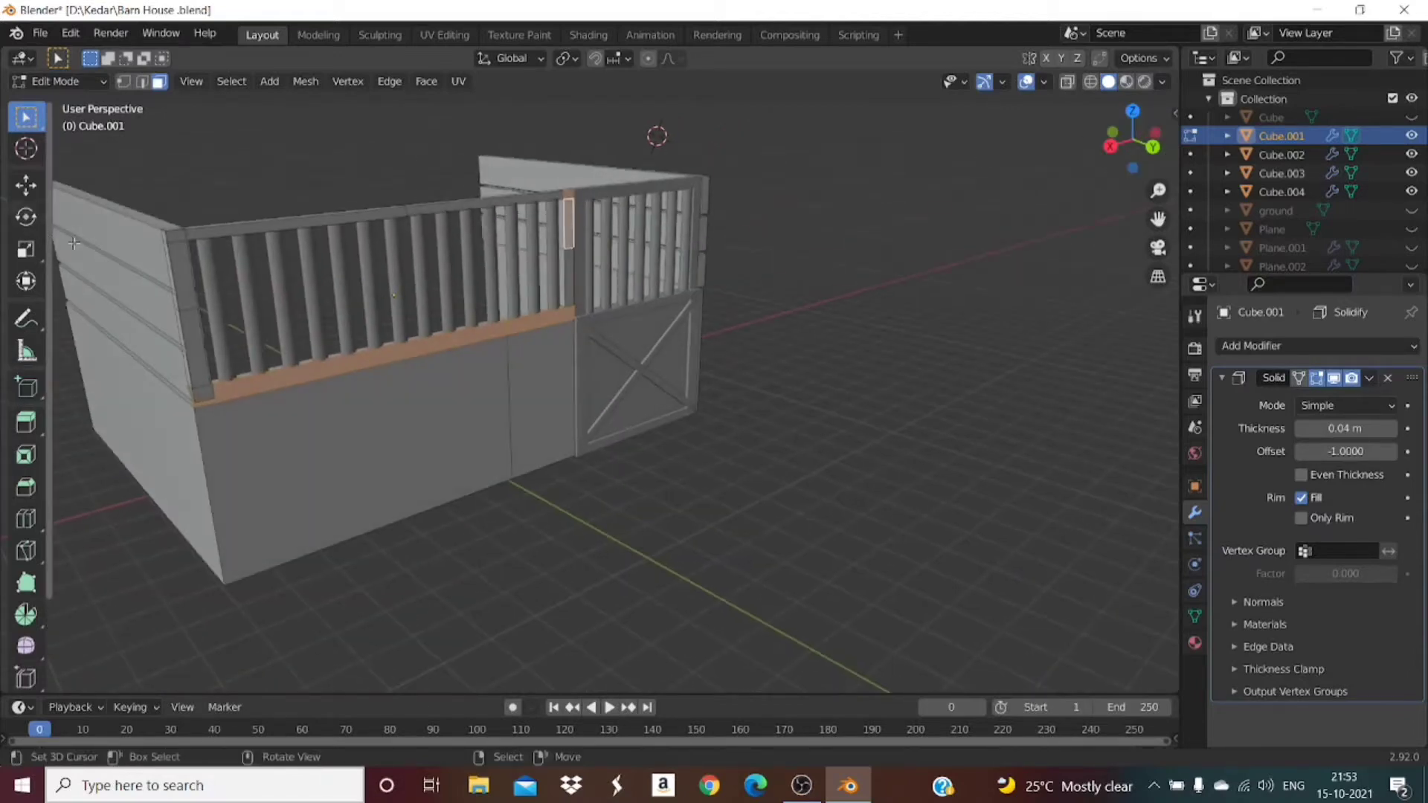
Step: Extend the face selection over the outer corner post, the whole top rail and the rest of the post beside the door
{"action": "left_click", "coordinate": [168, 254], "text": "ctrl"}
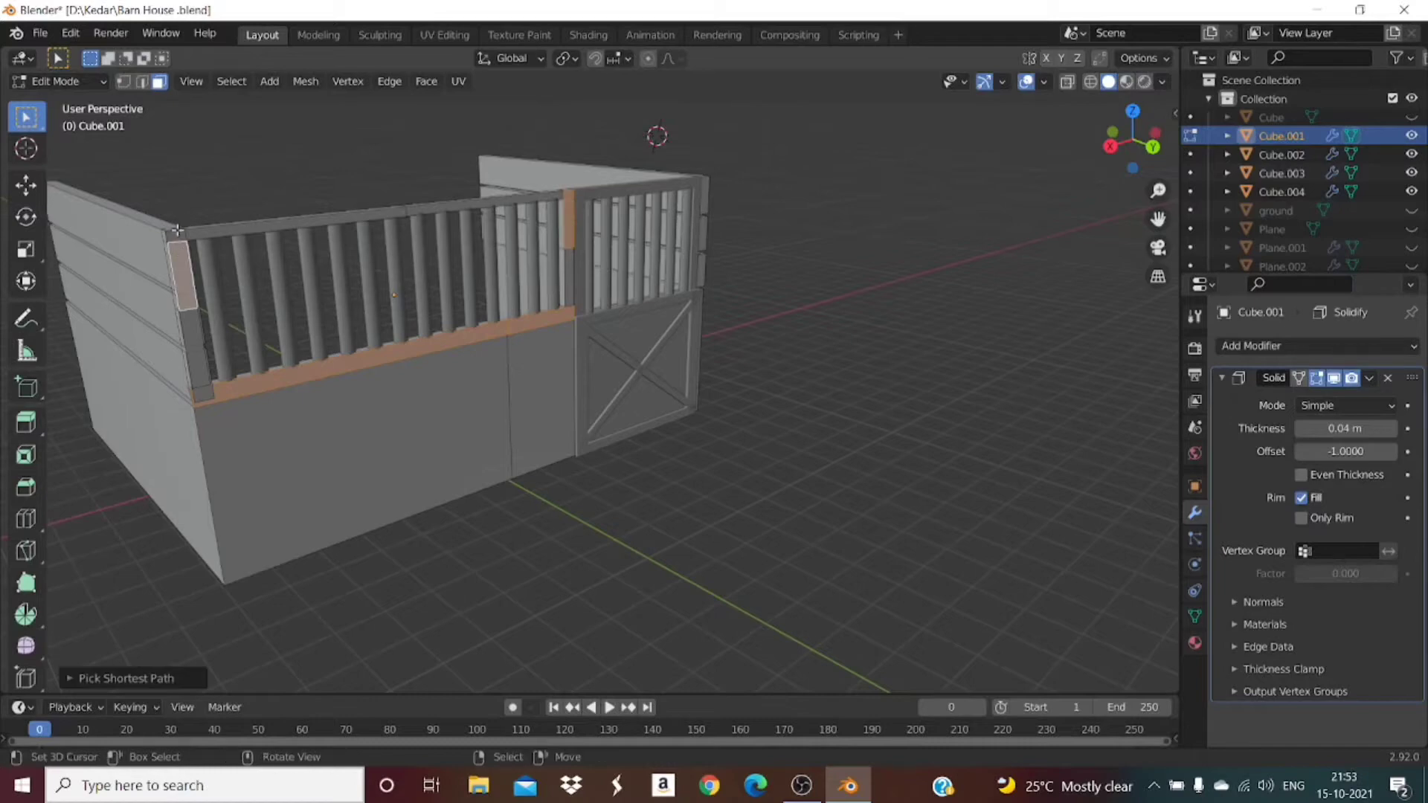
{"action": "left_click", "coordinate": [197, 367], "text": "ctrl"}
{"action": "left_click", "coordinate": [211, 384], "text": "ctrl"}
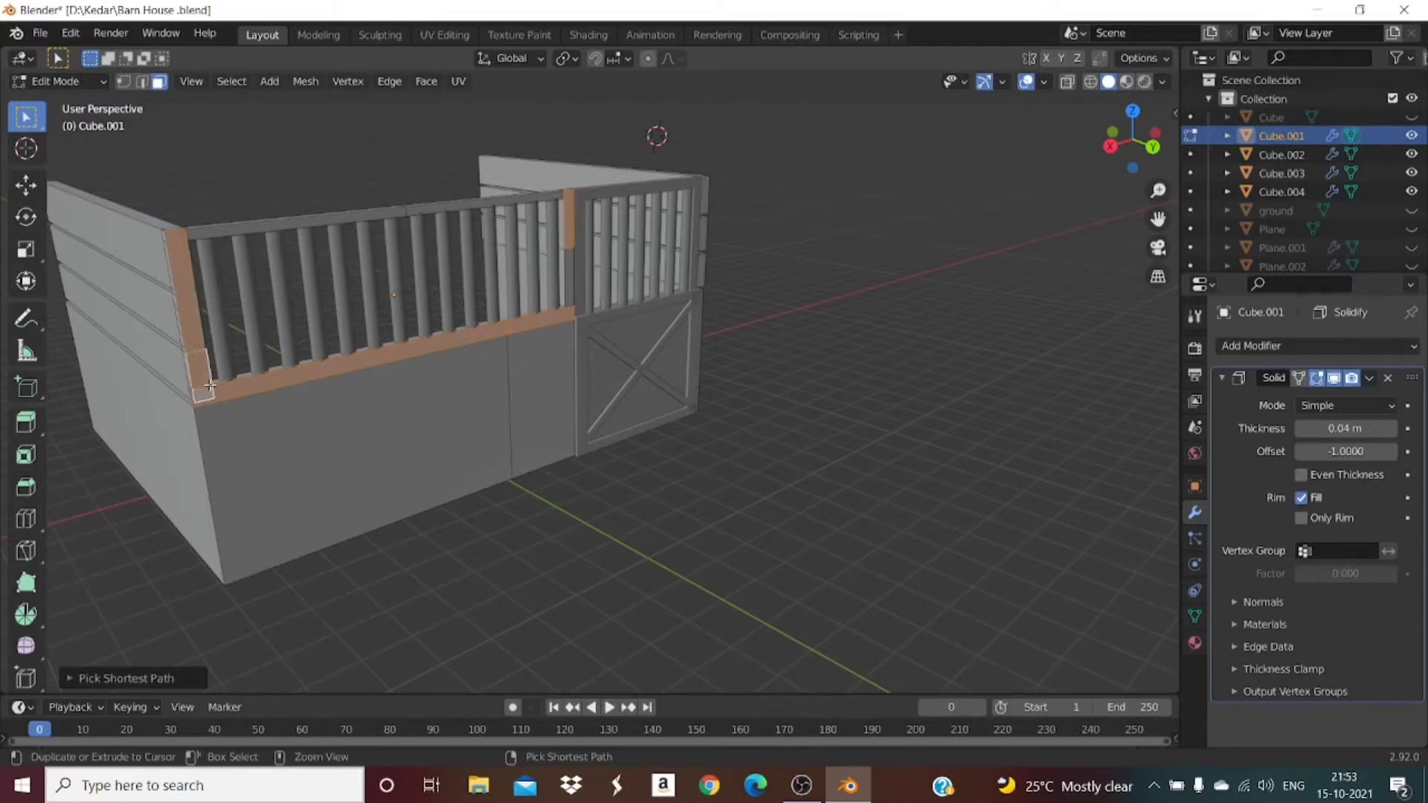
{"action": "left_click", "coordinate": [306, 220], "text": "ctrl"}
{"action": "left_click", "coordinate": [471, 208], "text": "ctrl"}
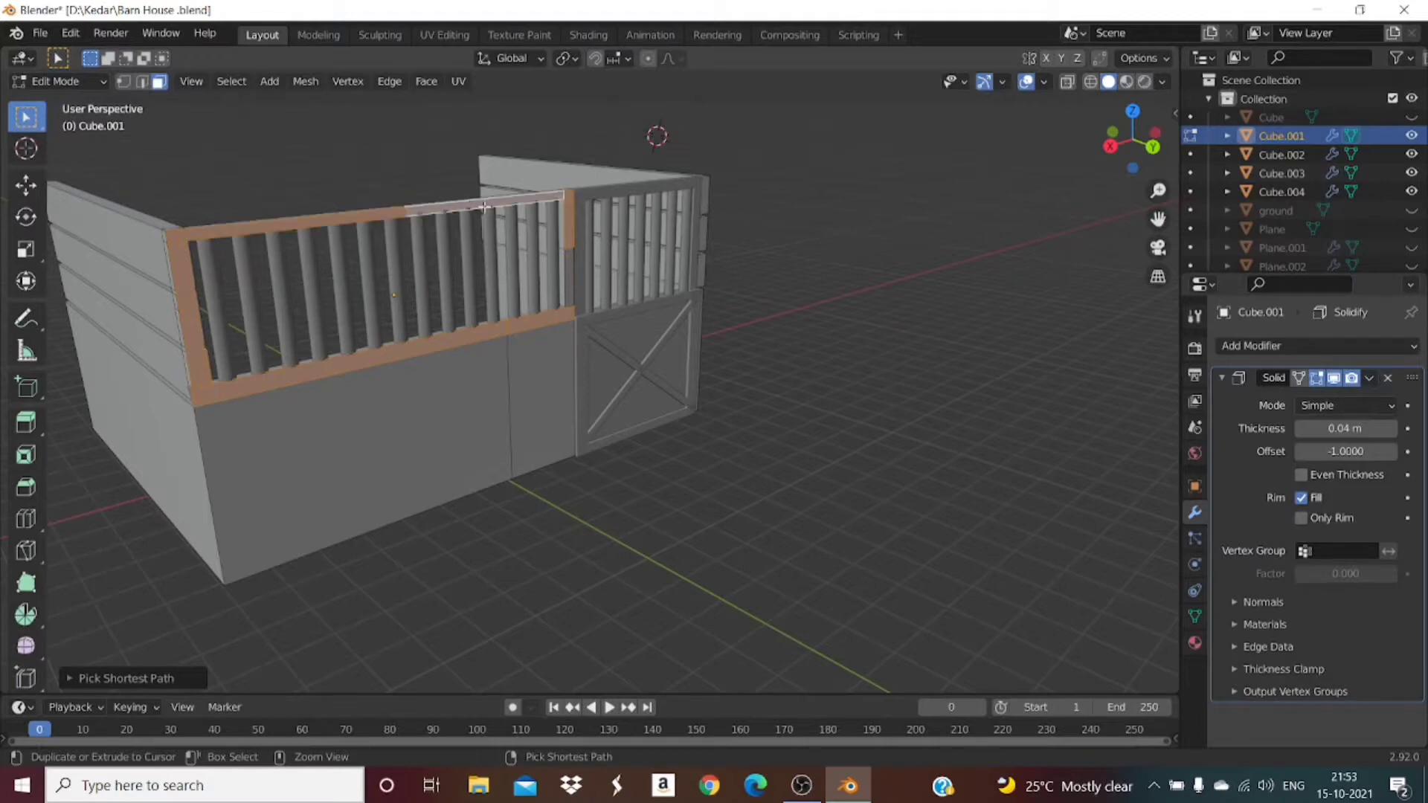
{"action": "left_click", "coordinate": [571, 276], "text": "ctrl"}
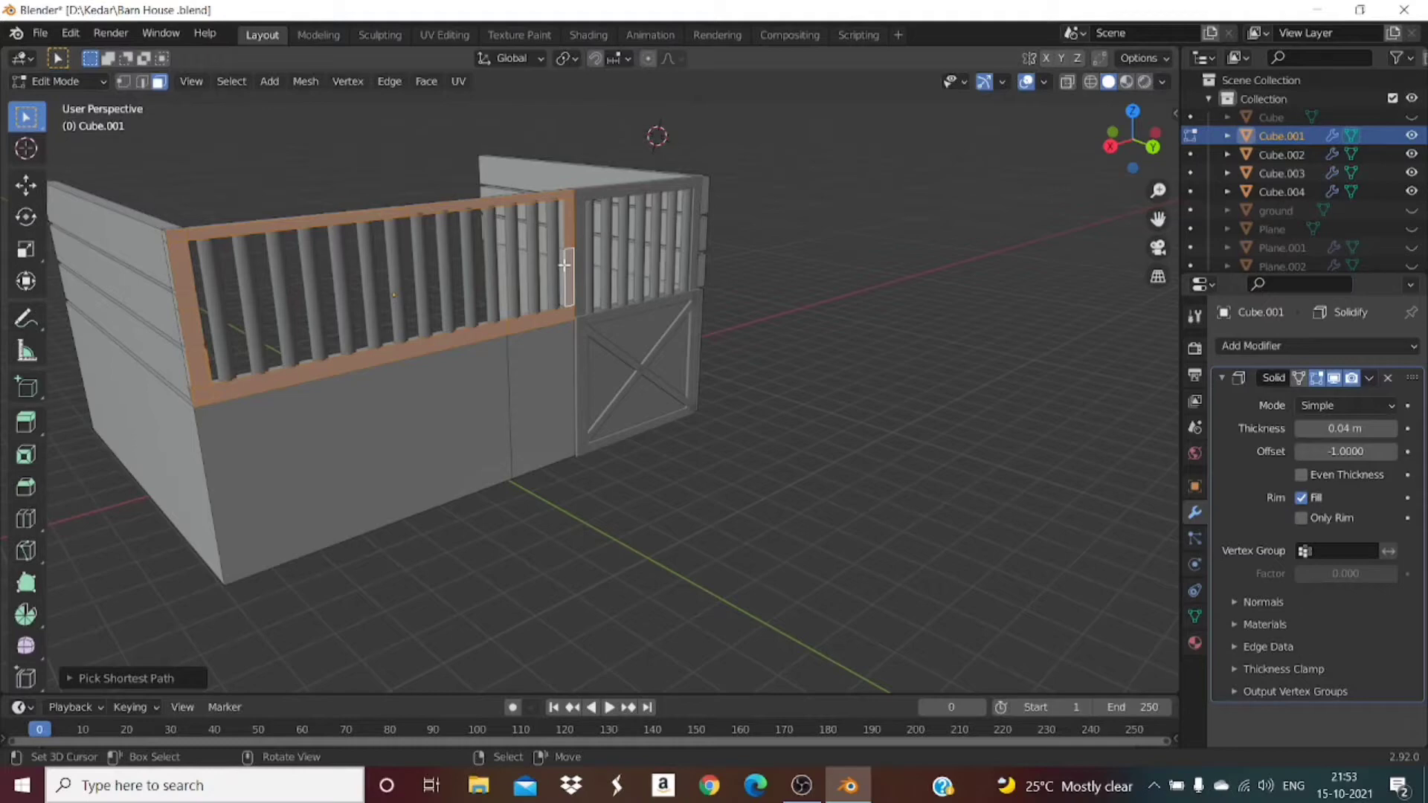
{"action": "key", "text": "ctrl+l"}
{"action": "key", "text": "l"}
{"action": "key", "text": "ctrl+z"}
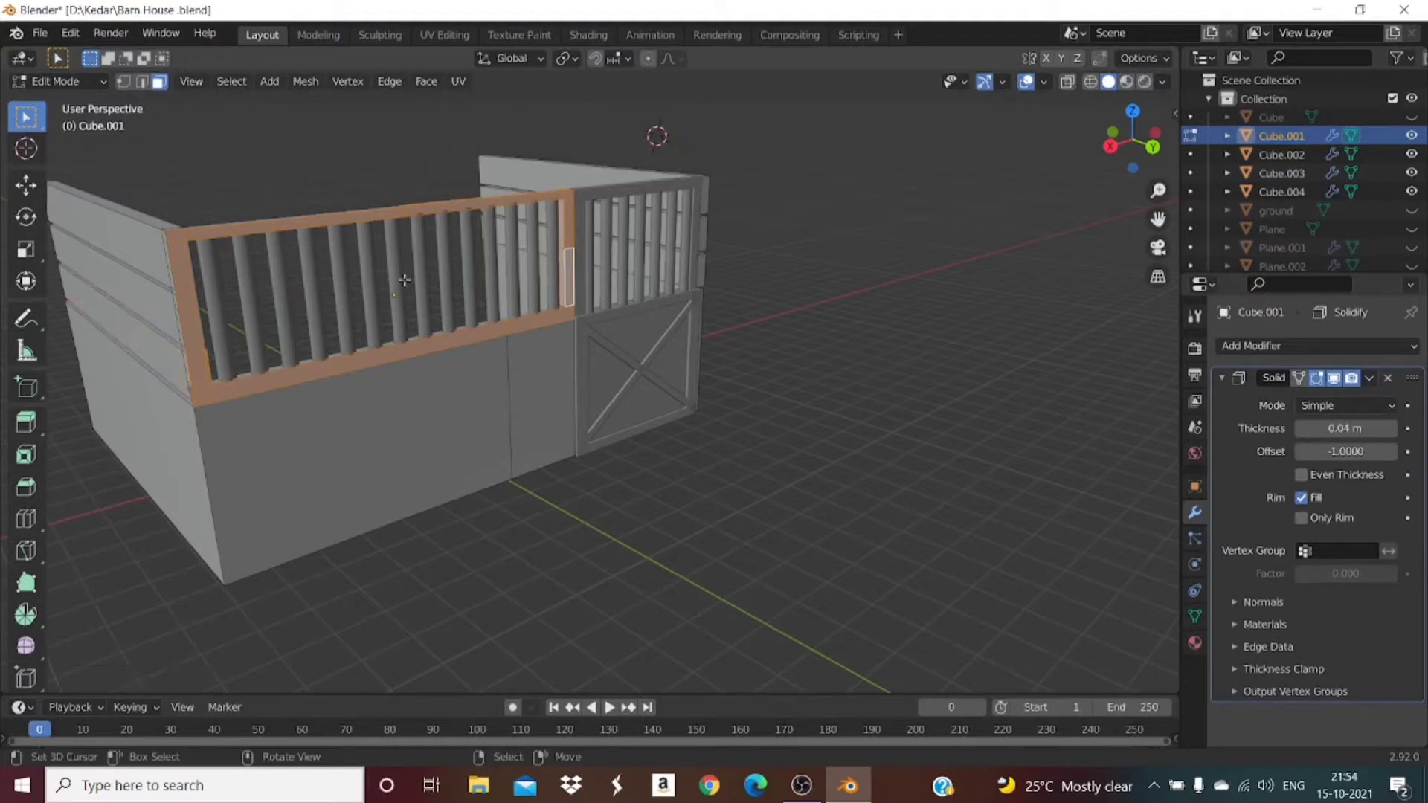
Step: Separate the selected frame faces around the long wall's bars into their own object and return to Object Mode
{"action": "left_click_drag", "start_coordinate": [1088, 159], "coordinate": [1056, 191]}
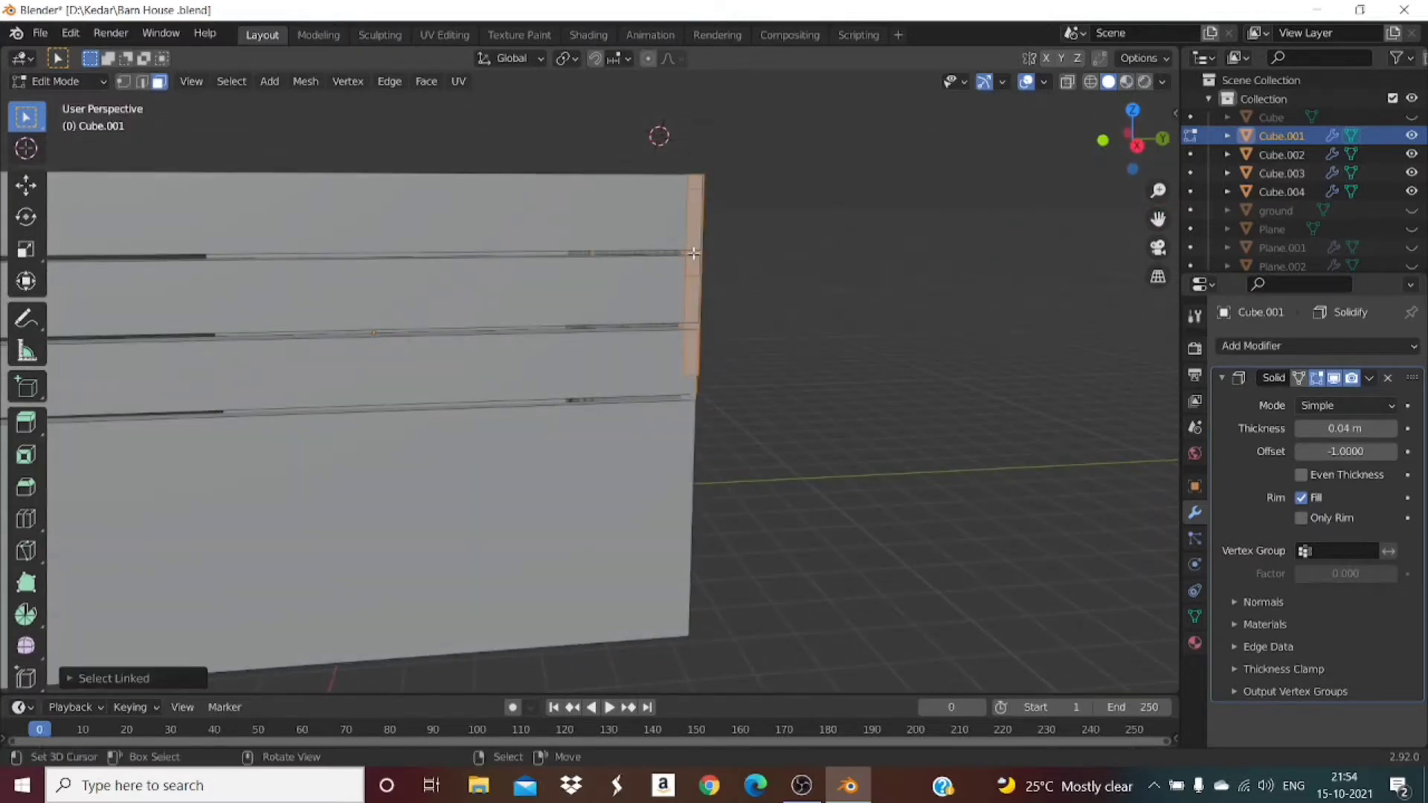
{"action": "left_click_drag", "start_coordinate": [1128, 137], "coordinate": [1049, 151]}
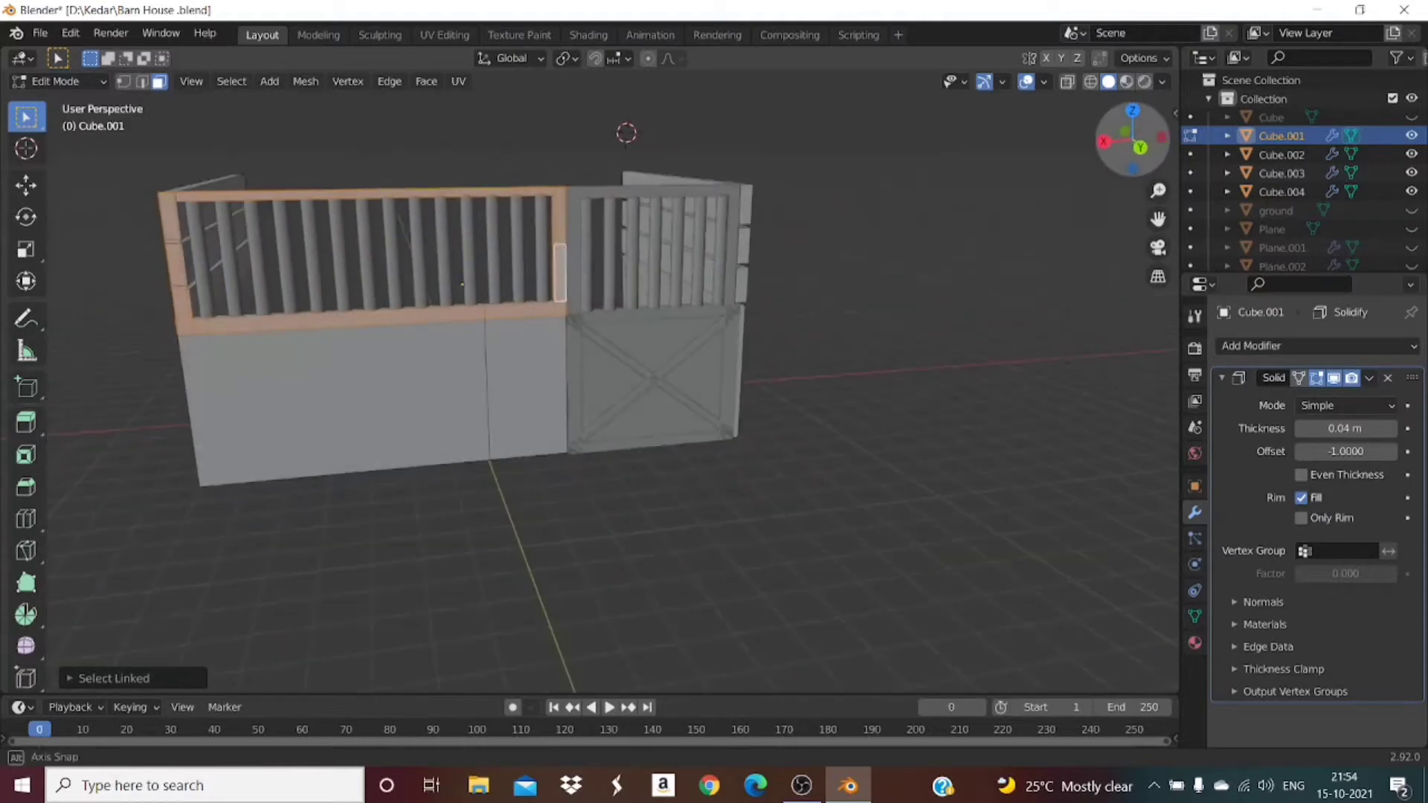
{"action": "left_click_drag", "start_coordinate": [1155, 138], "coordinate": [807, 449]}
{"action": "key", "text": "p"}
{"action": "left_click", "coordinate": [814, 442]}
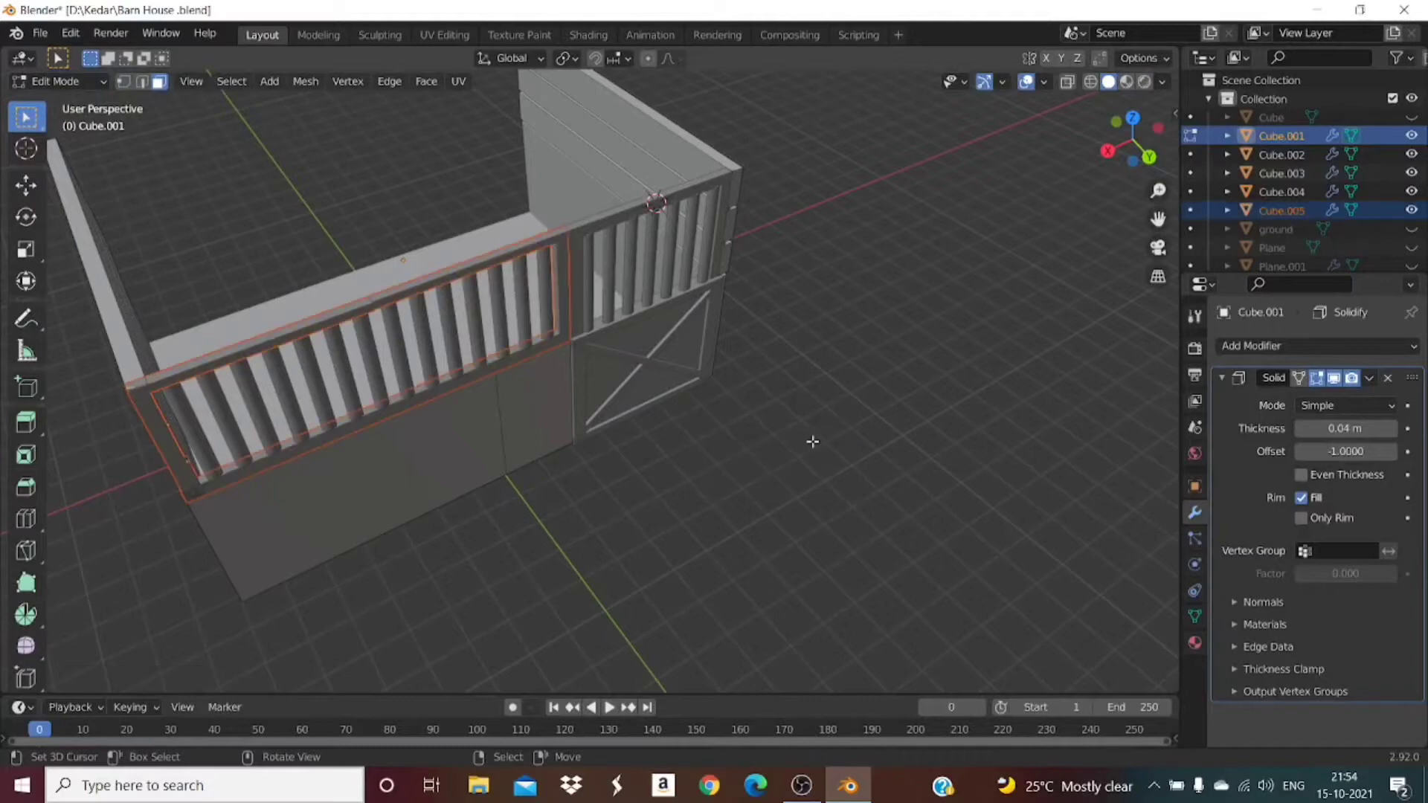
{"action": "key", "text": "Tab"}
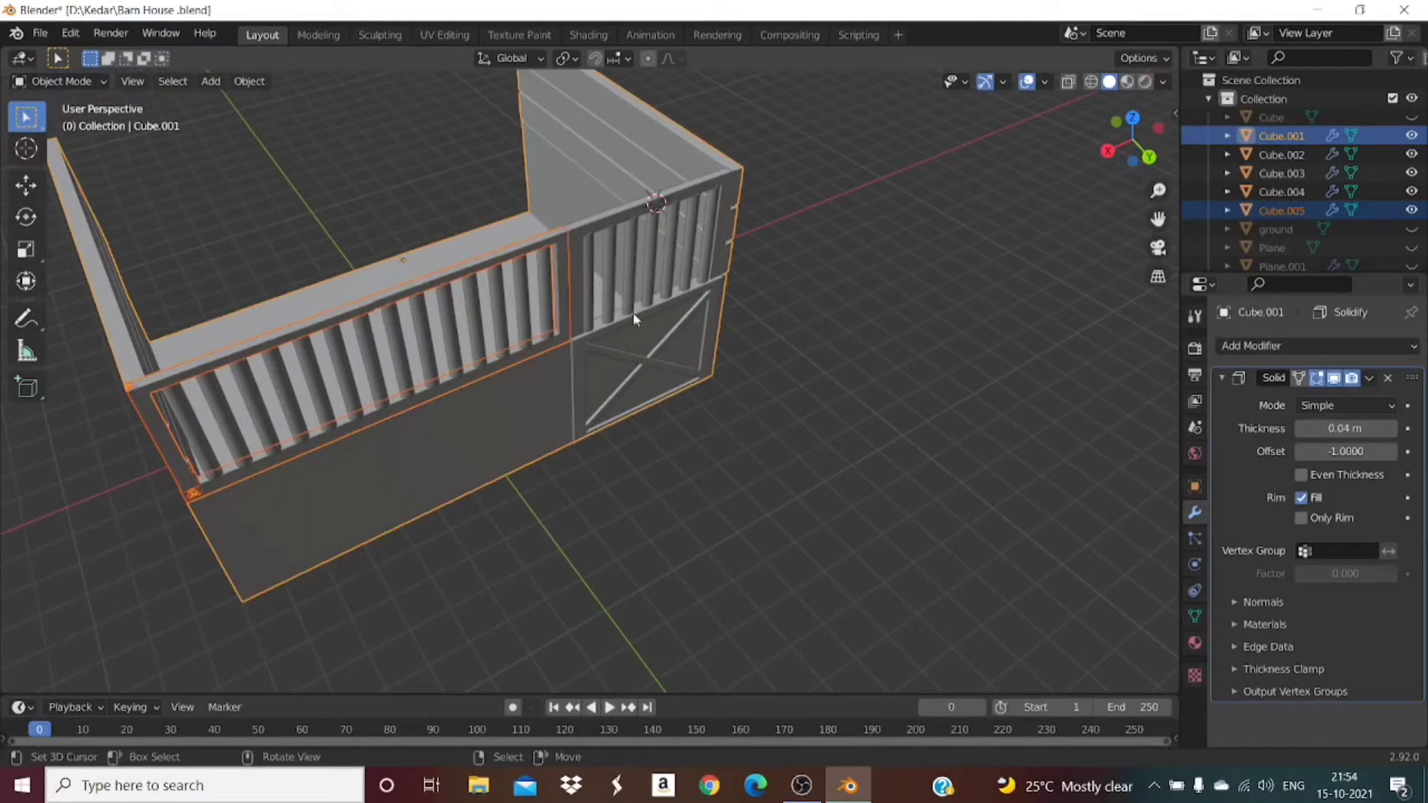
Step: Try to join the door frame and cross braces with the long wall's bar frame
{"action": "left_click", "coordinate": [646, 345]}
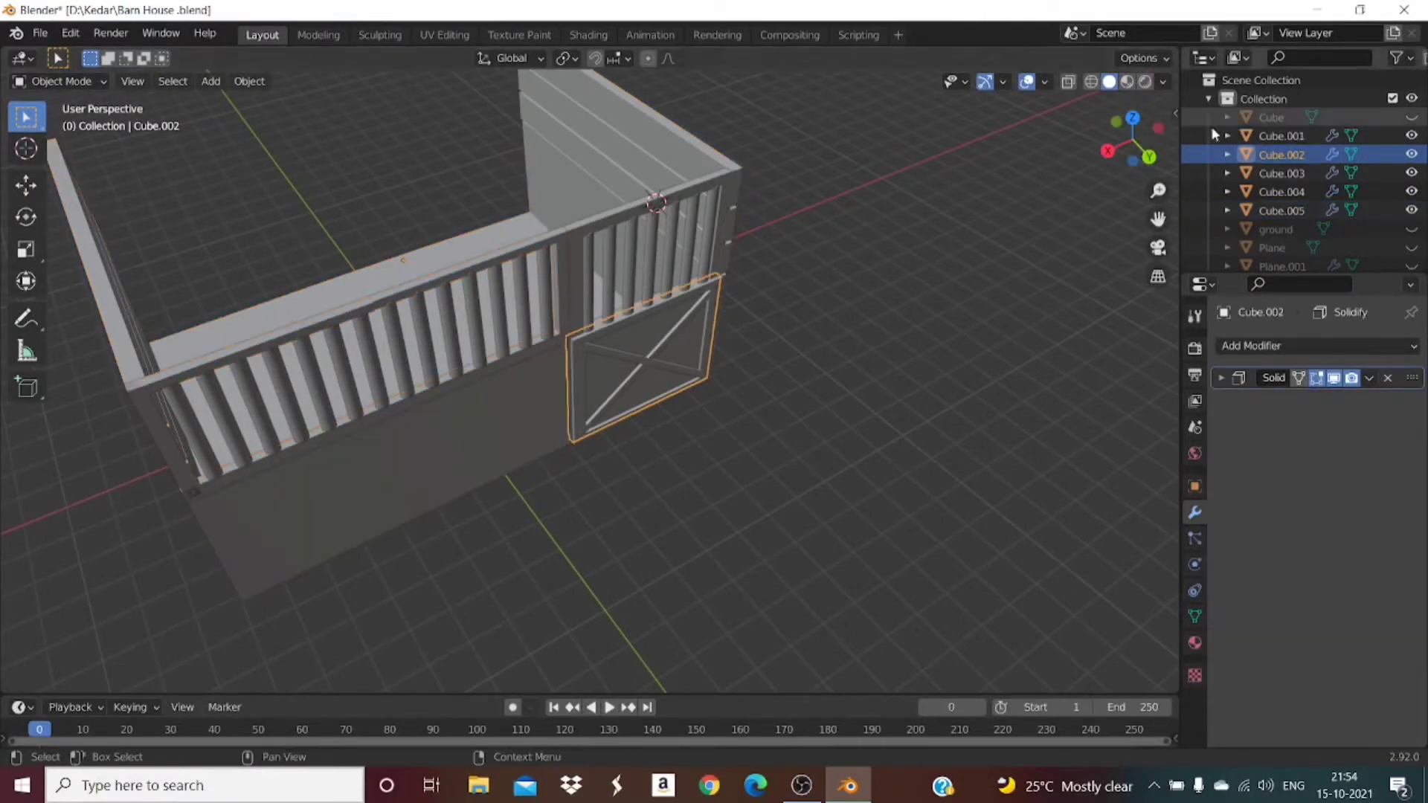
{"action": "left_click_drag", "start_coordinate": [1138, 146], "coordinate": [1023, 95]}
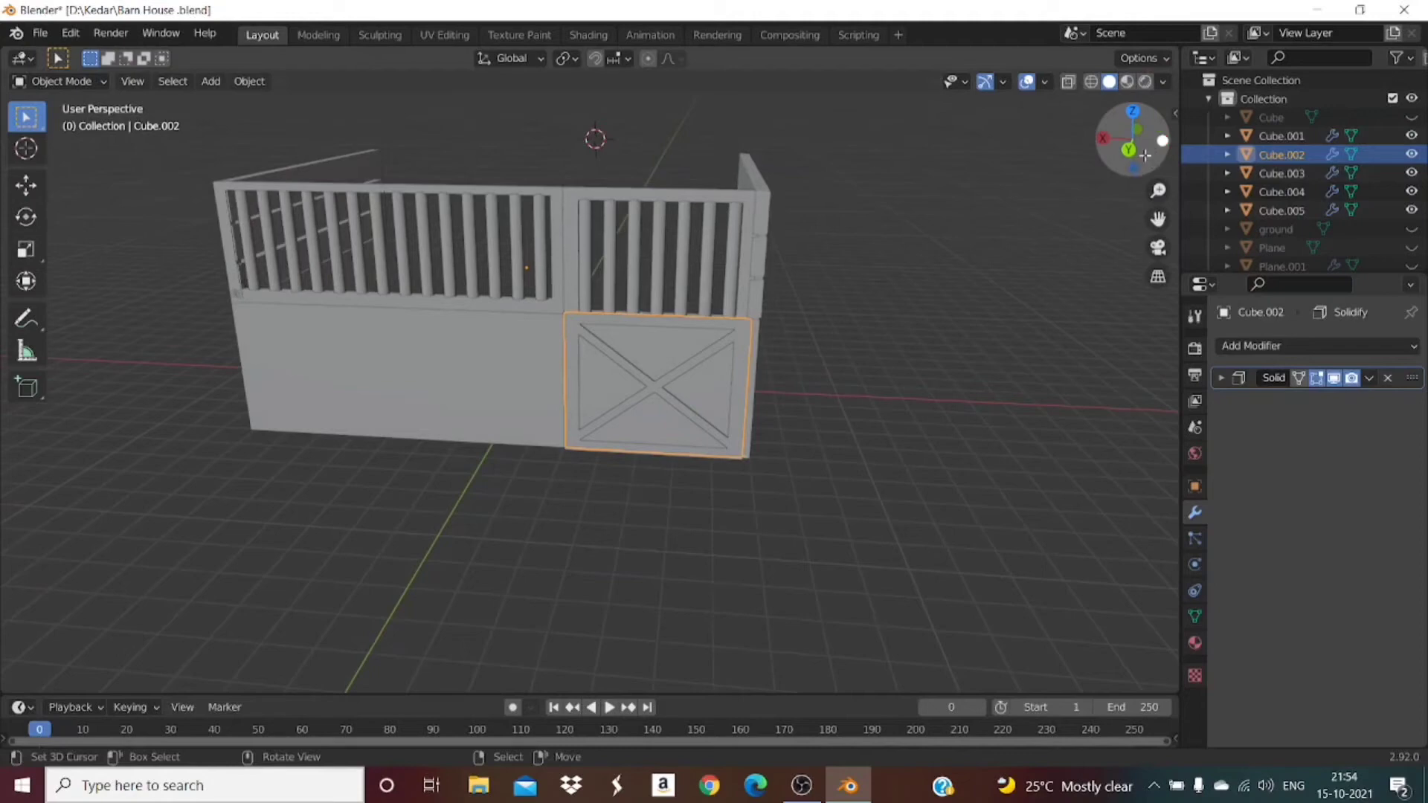
{"action": "left_click", "coordinate": [617, 198]}
{"action": "left_click", "coordinate": [522, 202], "text": "shift"}
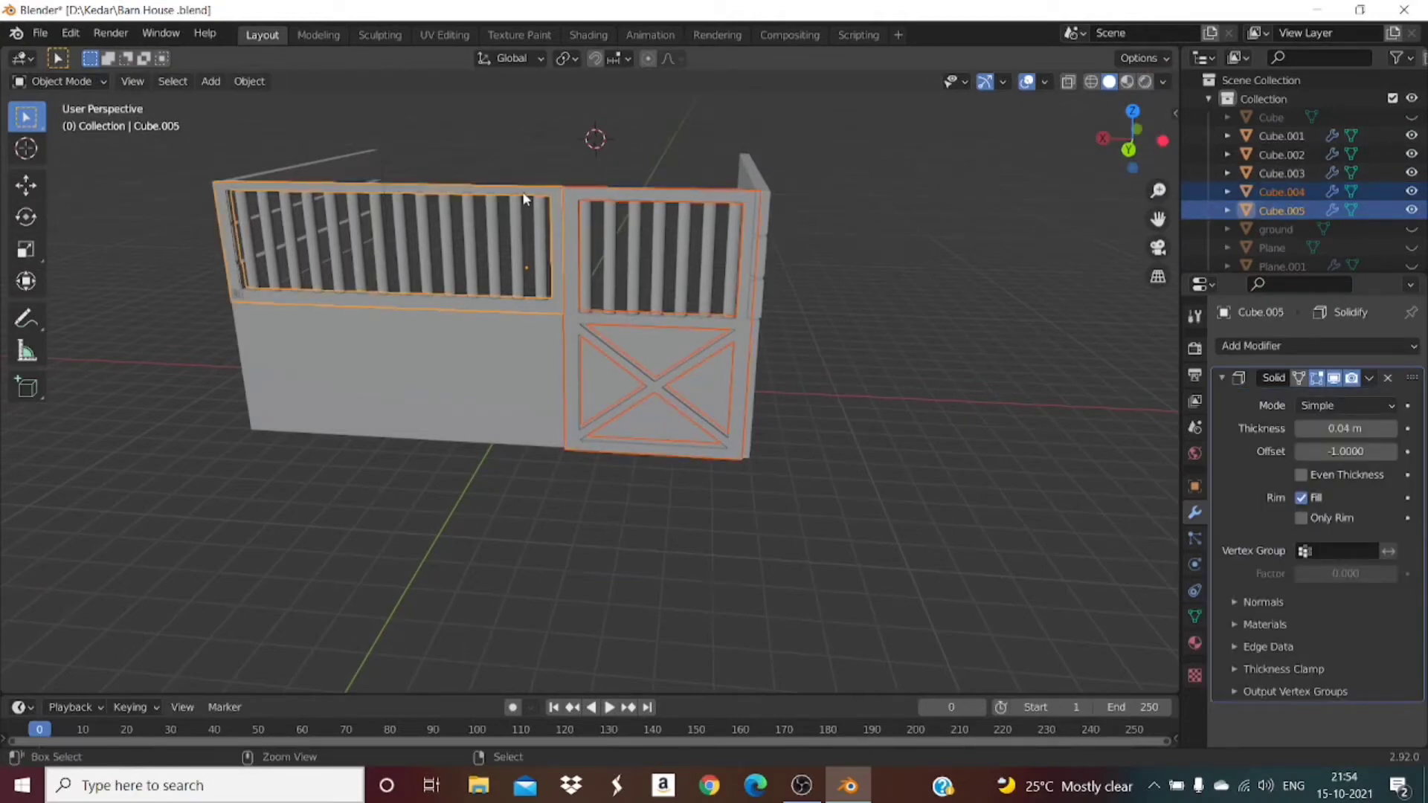
{"action": "key", "text": "ctrl+j"}
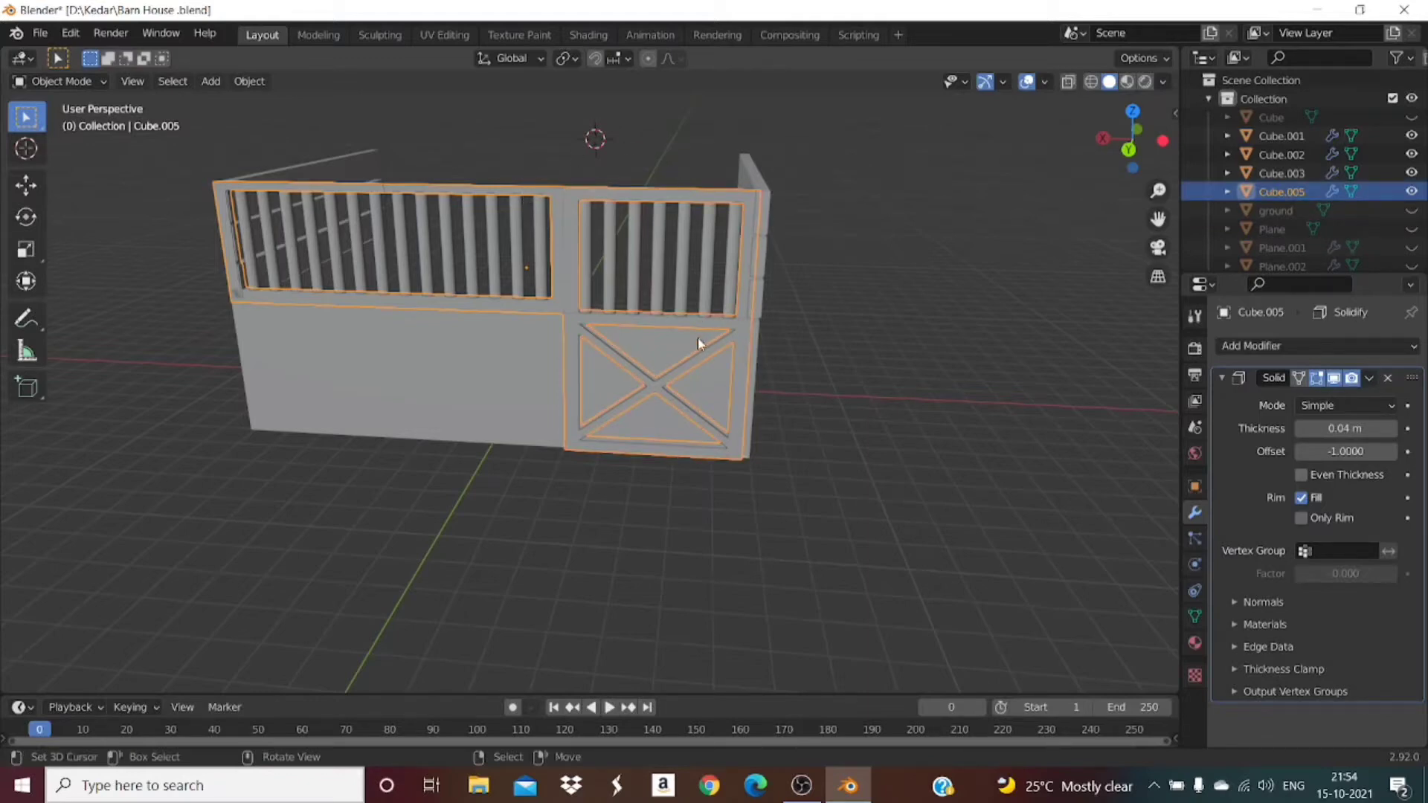
{"action": "key", "text": "ctrl+z"}
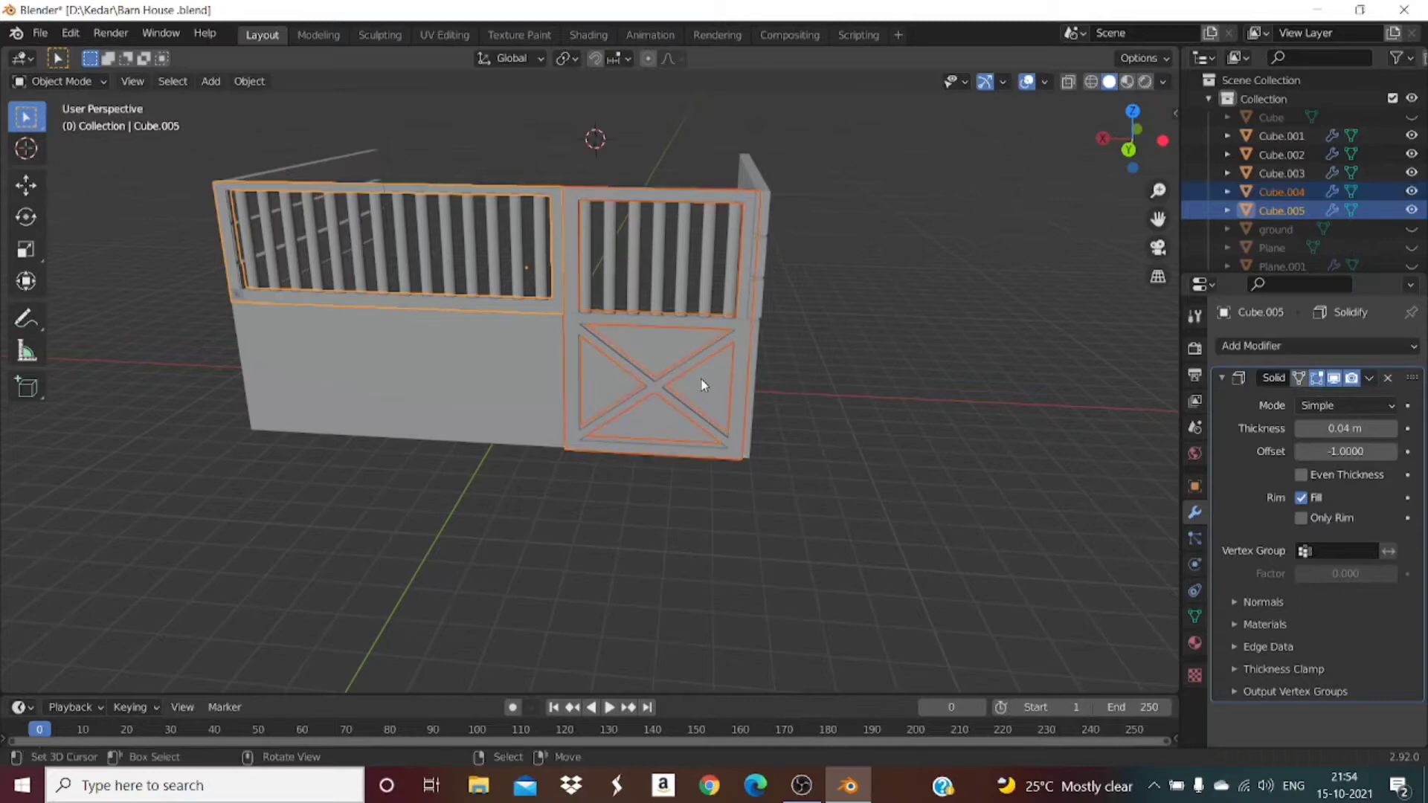
Step: Select the door frame with its cross braces plus the long wall's bar frame and join them into one object
{"action": "left_click", "coordinate": [664, 387]}
{"action": "left_click", "coordinate": [533, 298], "text": "shift"}
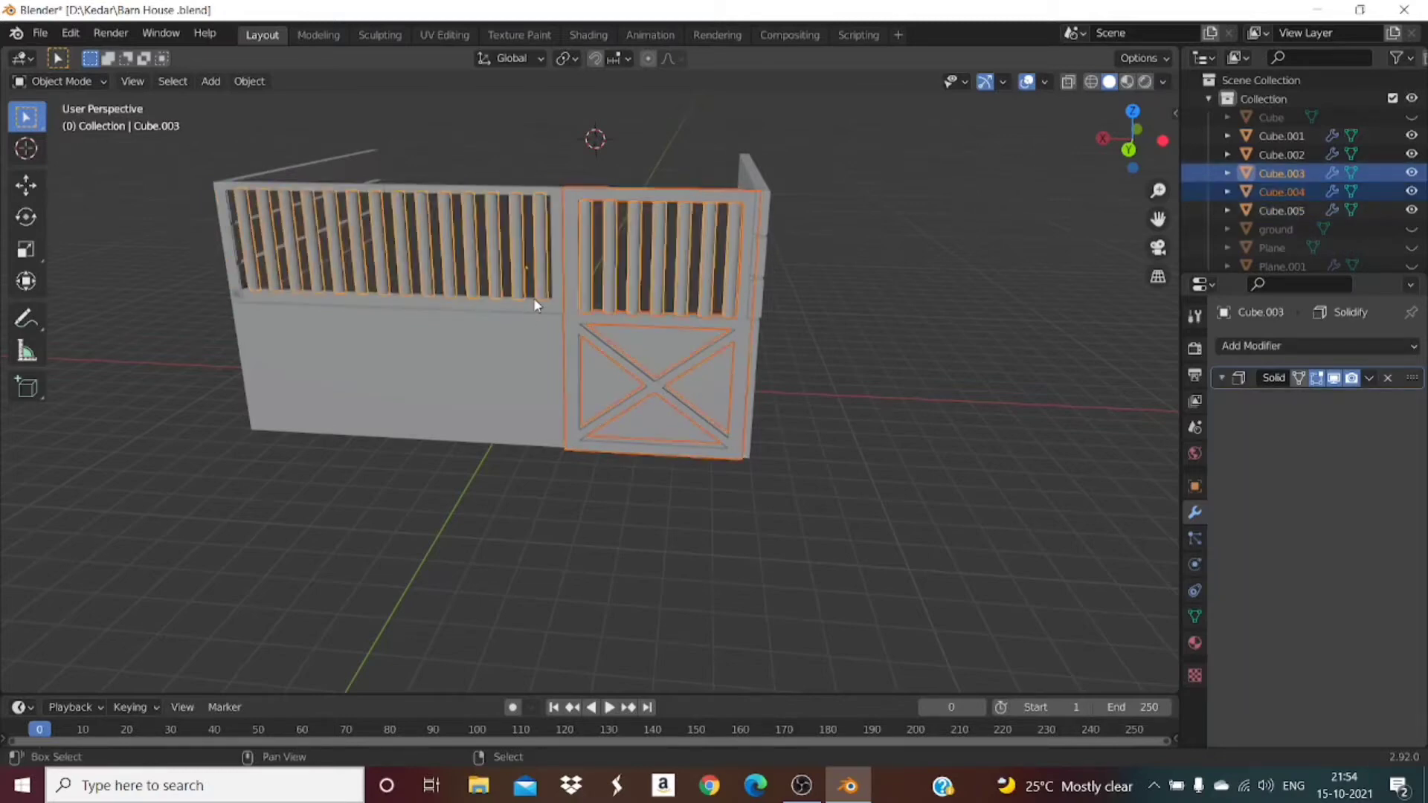
{"action": "left_click", "coordinate": [538, 308], "text": "shift"}
{"action": "left_click", "coordinate": [664, 387]}
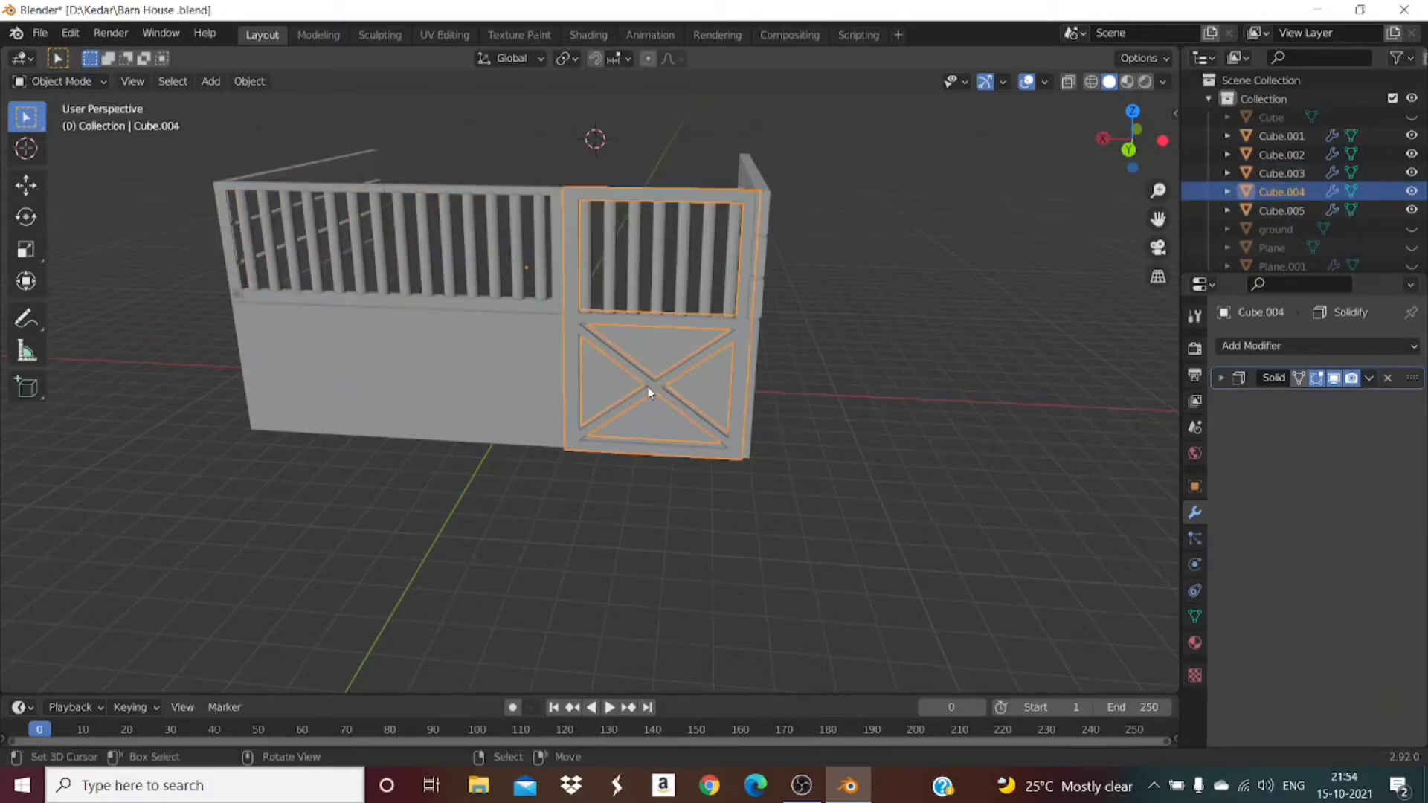
{"action": "left_click", "coordinate": [553, 308], "text": "shift"}
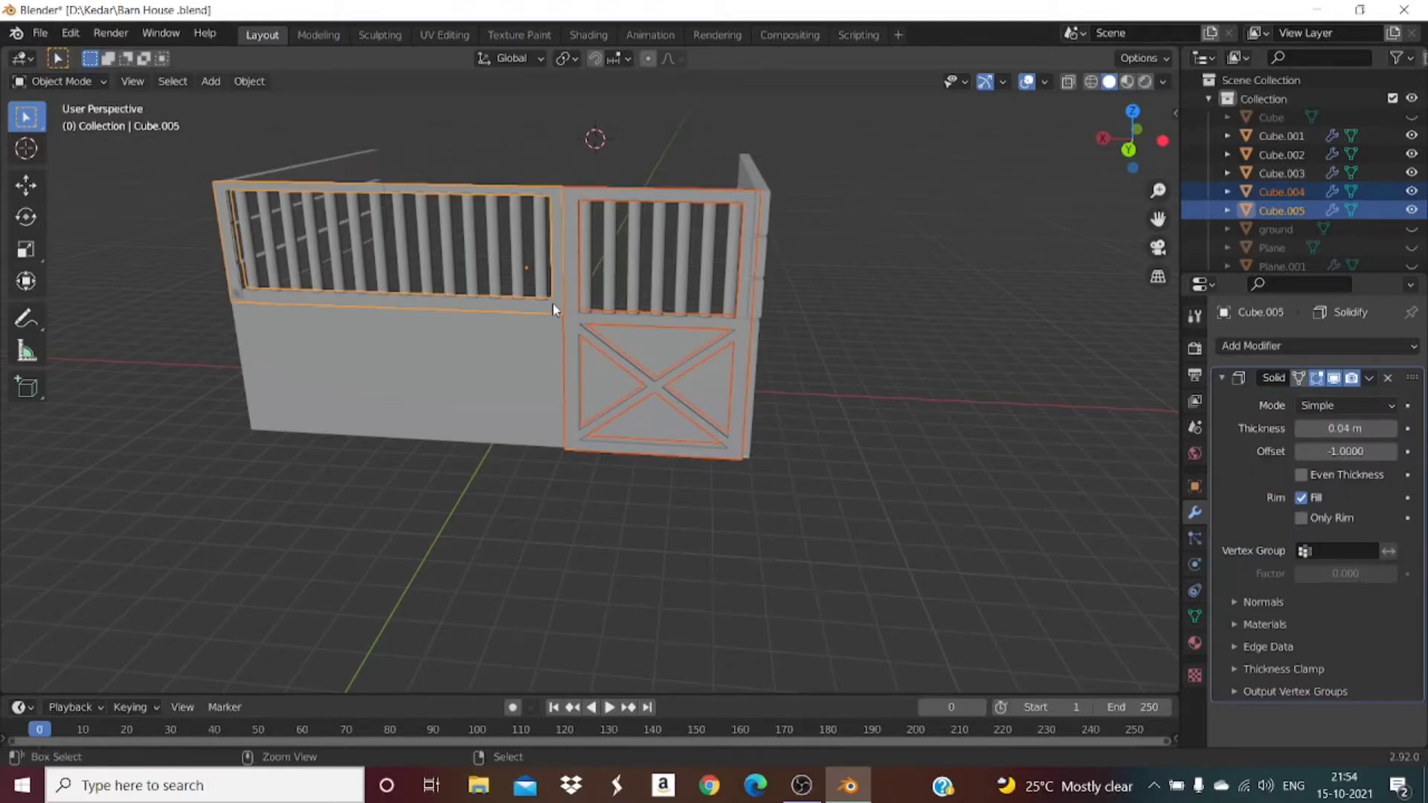
{"action": "key", "text": "ctrl+j"}
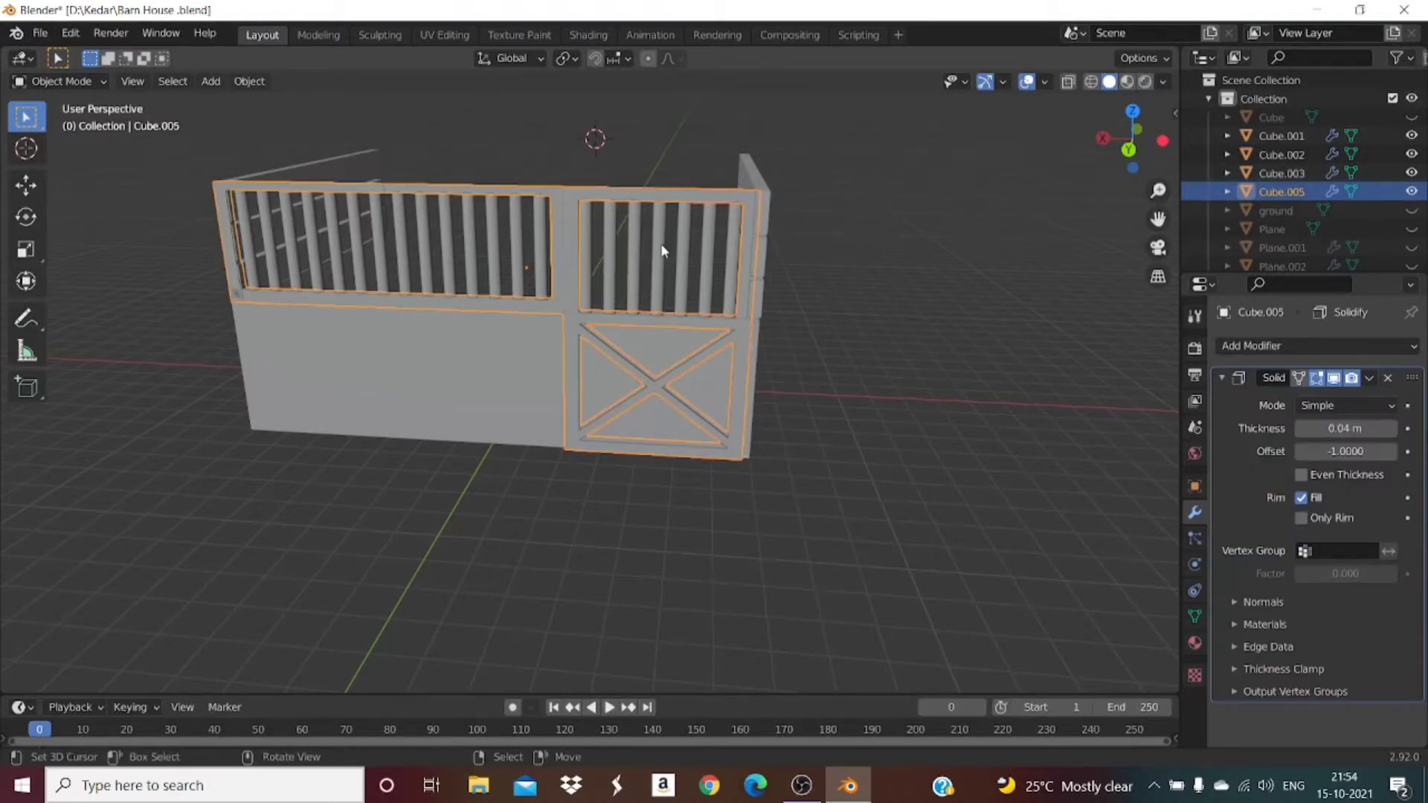
Step: Try moving the joined frame sideways away from the stall
{"action": "key", "text": "g"}
{"action": "left_click", "coordinate": [899, 243]}
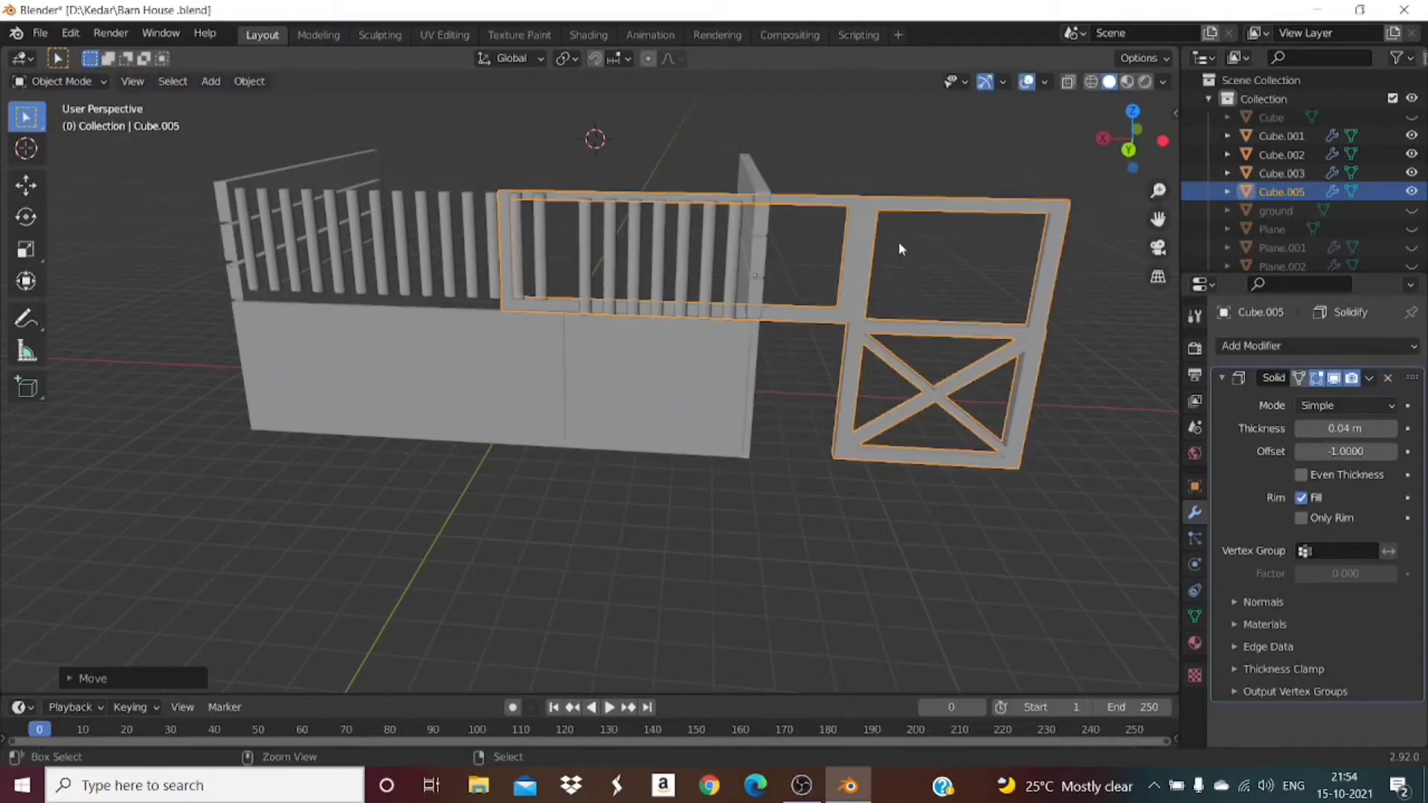
{"action": "key", "text": "ctrl+z"}
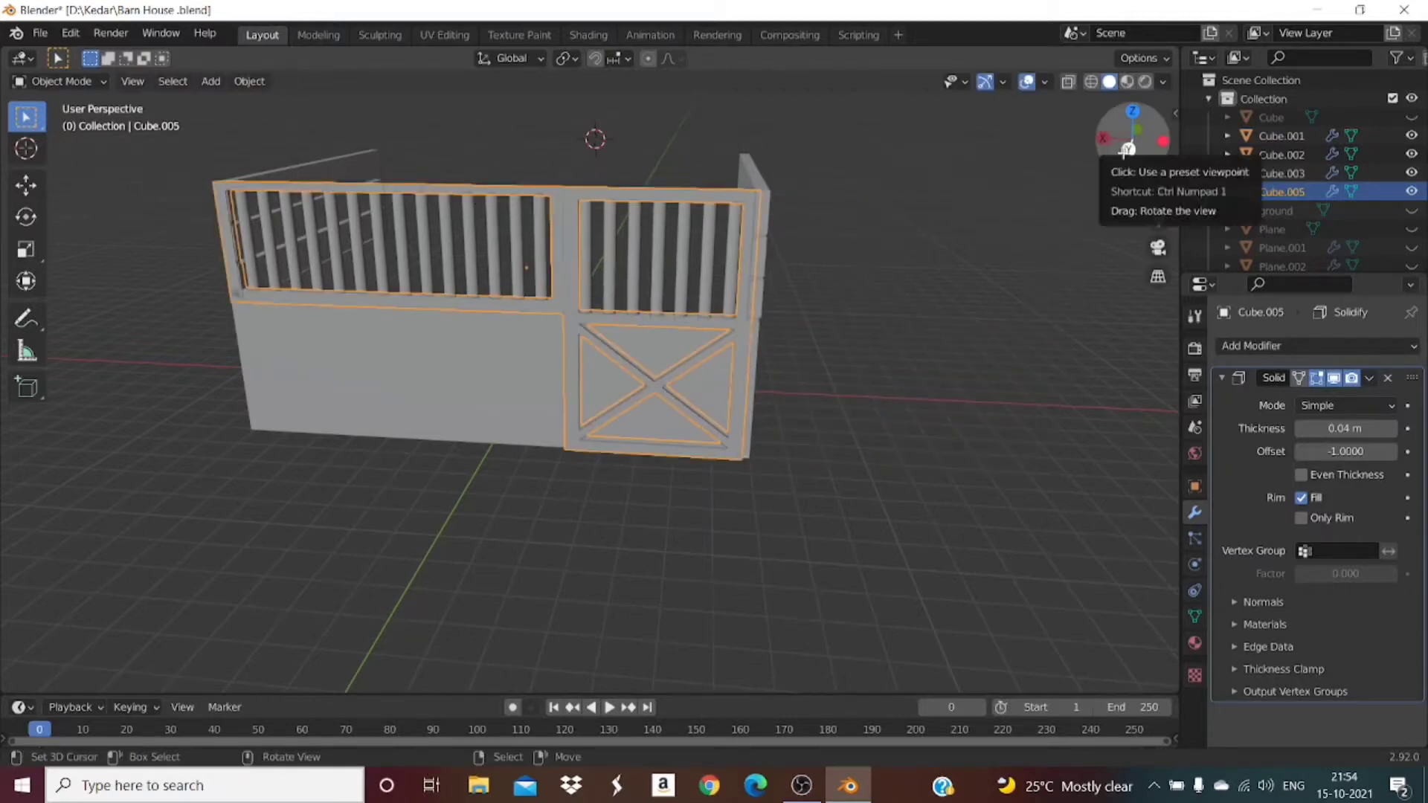
Step: In the Shading workspace, create a new material for the joined frame and darken its base color to mid grey
{"action": "mouse_move", "coordinate": [1116, 143]}
{"action": "left_mouse_down"}
{"action": "mouse_move", "coordinate": [1042, 174]}
{"action": "mouse_move", "coordinate": [997, 223]}
{"action": "mouse_move", "coordinate": [1097, 130]}
{"action": "left_mouse_up"}
{"action": "left_click", "coordinate": [576, 31]}
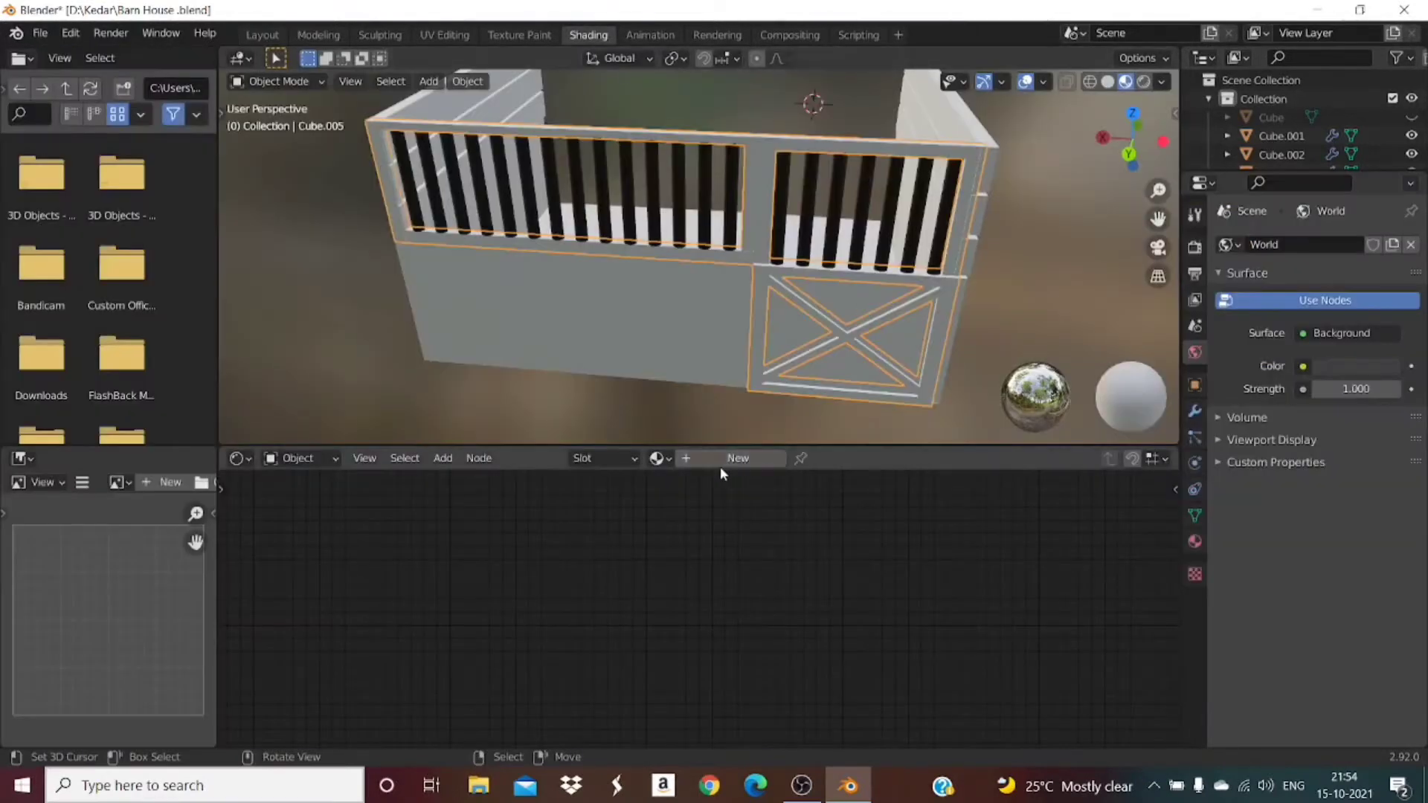
{"action": "left_click", "coordinate": [656, 458]}
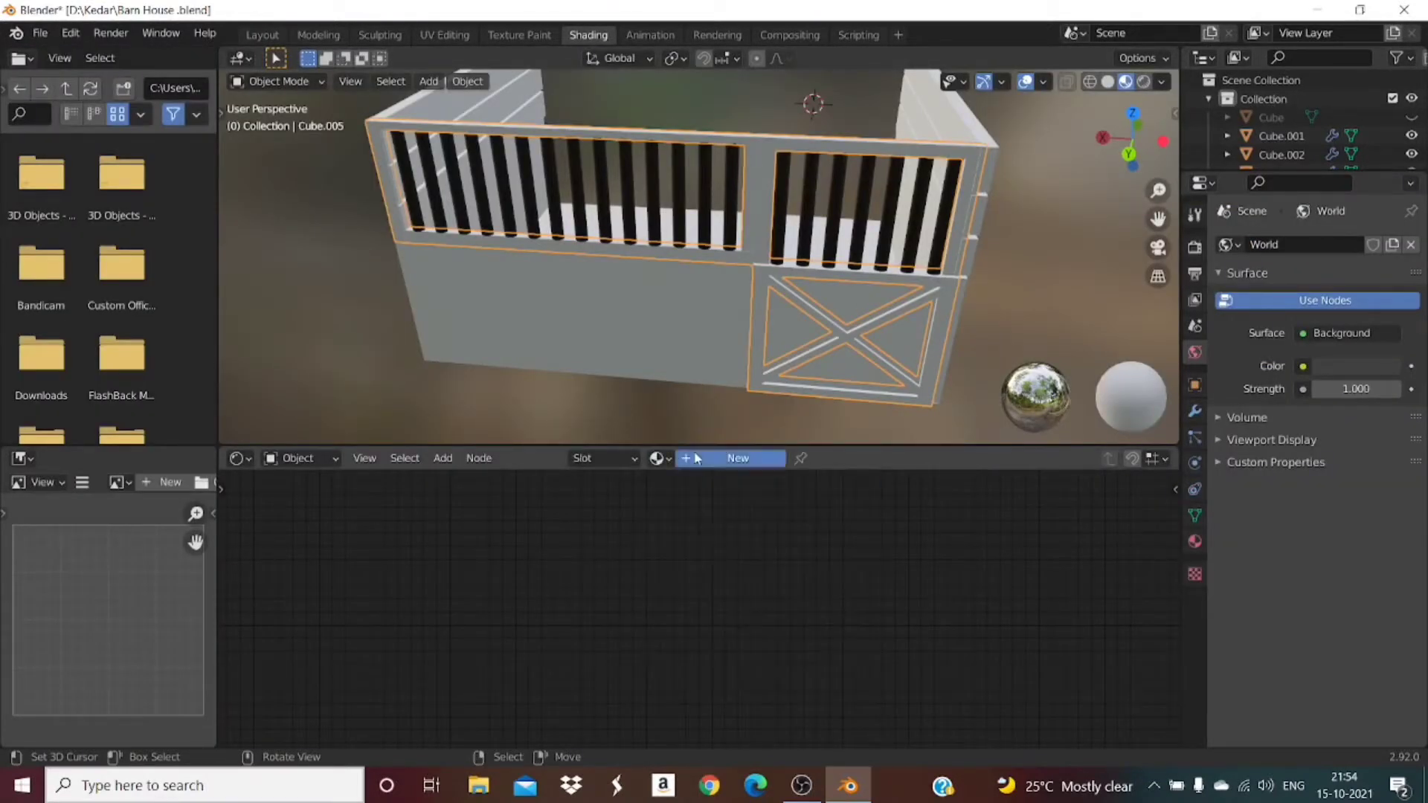
{"action": "left_click", "coordinate": [738, 458]}
{"action": "left_click", "coordinate": [693, 502]}
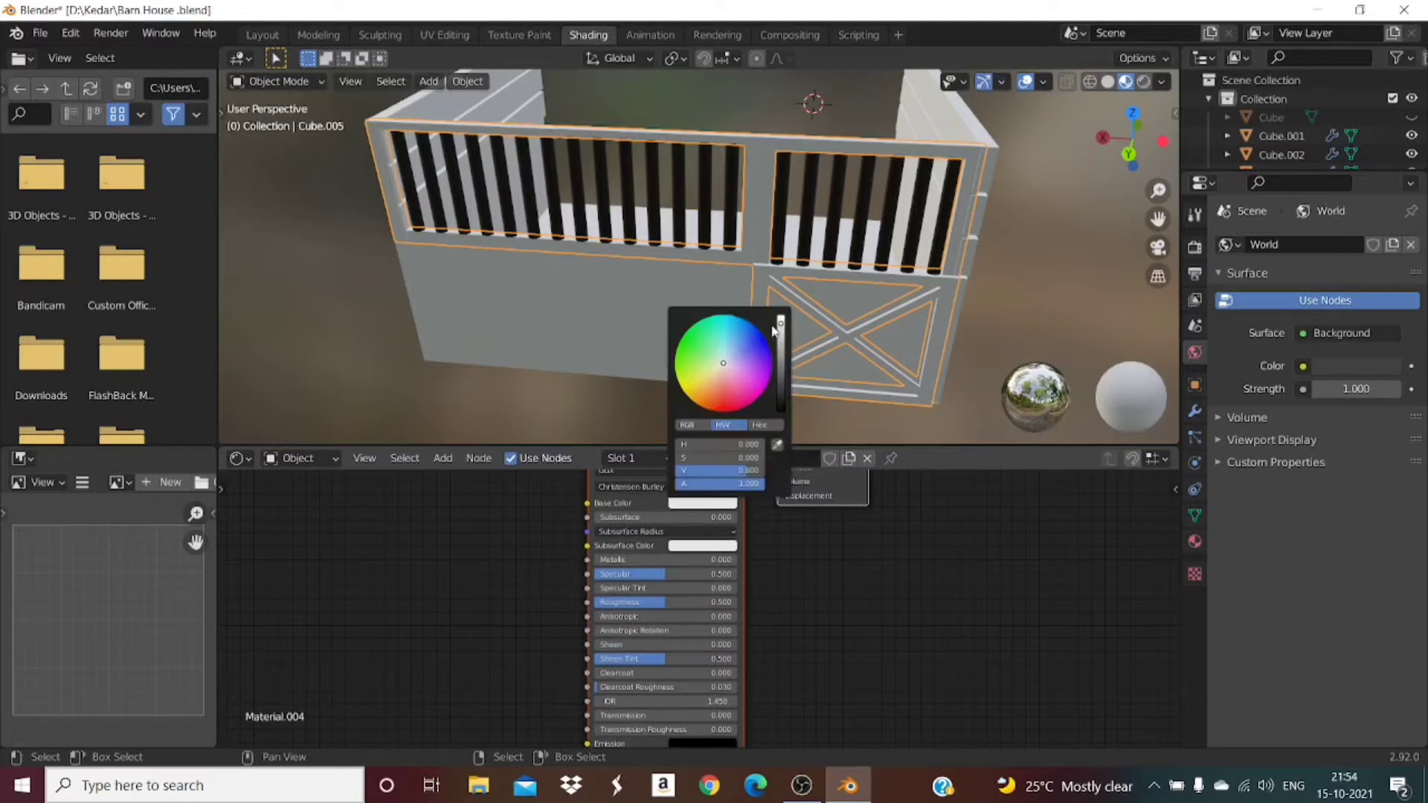
{"action": "left_click_drag", "start_coordinate": [781, 323], "coordinate": [781, 352]}
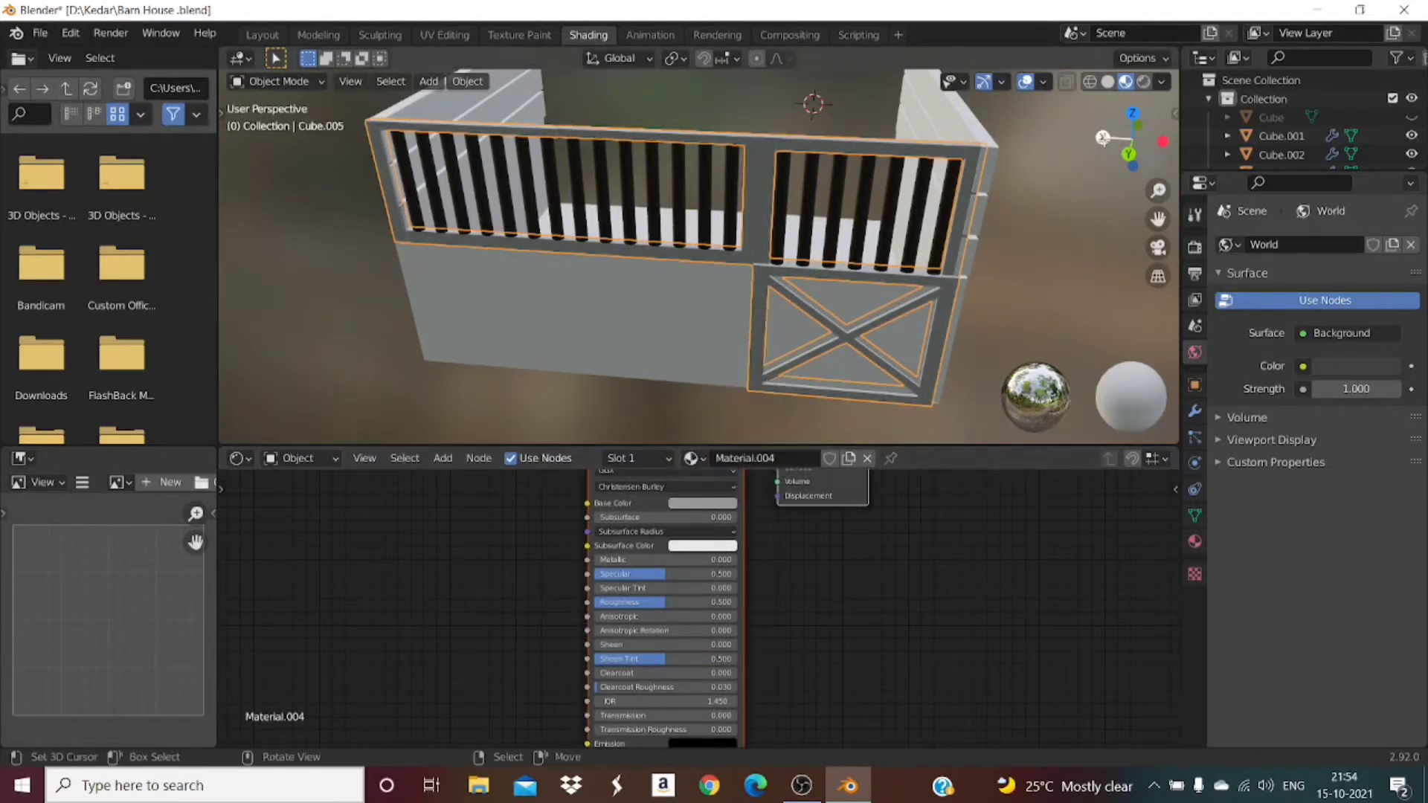
{"action": "left_click_drag", "start_coordinate": [1112, 141], "coordinate": [1187, 134]}
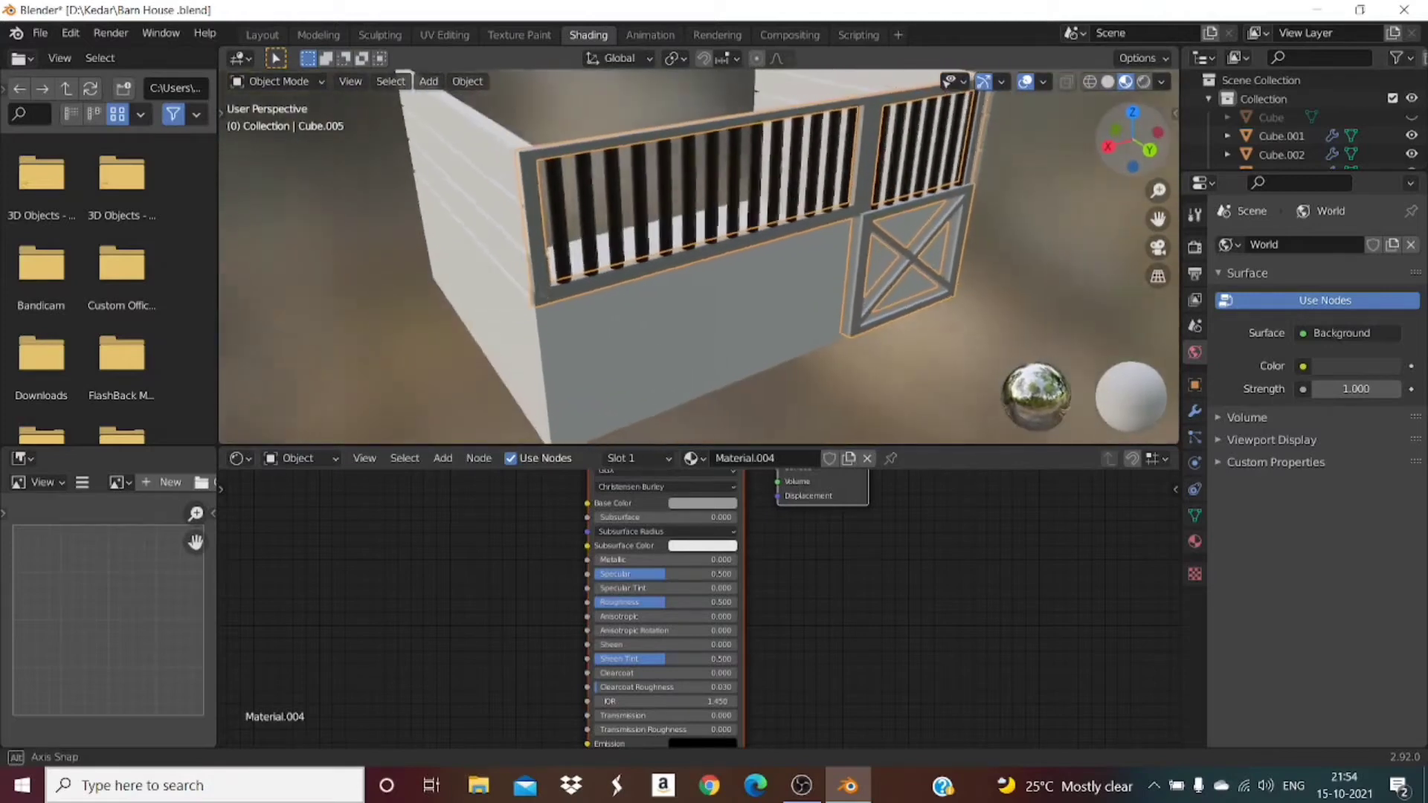
Step: In the Layout workspace, join the stall's door panel with the wall panels into one object
{"action": "left_click", "coordinate": [282, 33]}
{"action": "left_click_drag", "start_coordinate": [1141, 117], "coordinate": [1134, 130]}
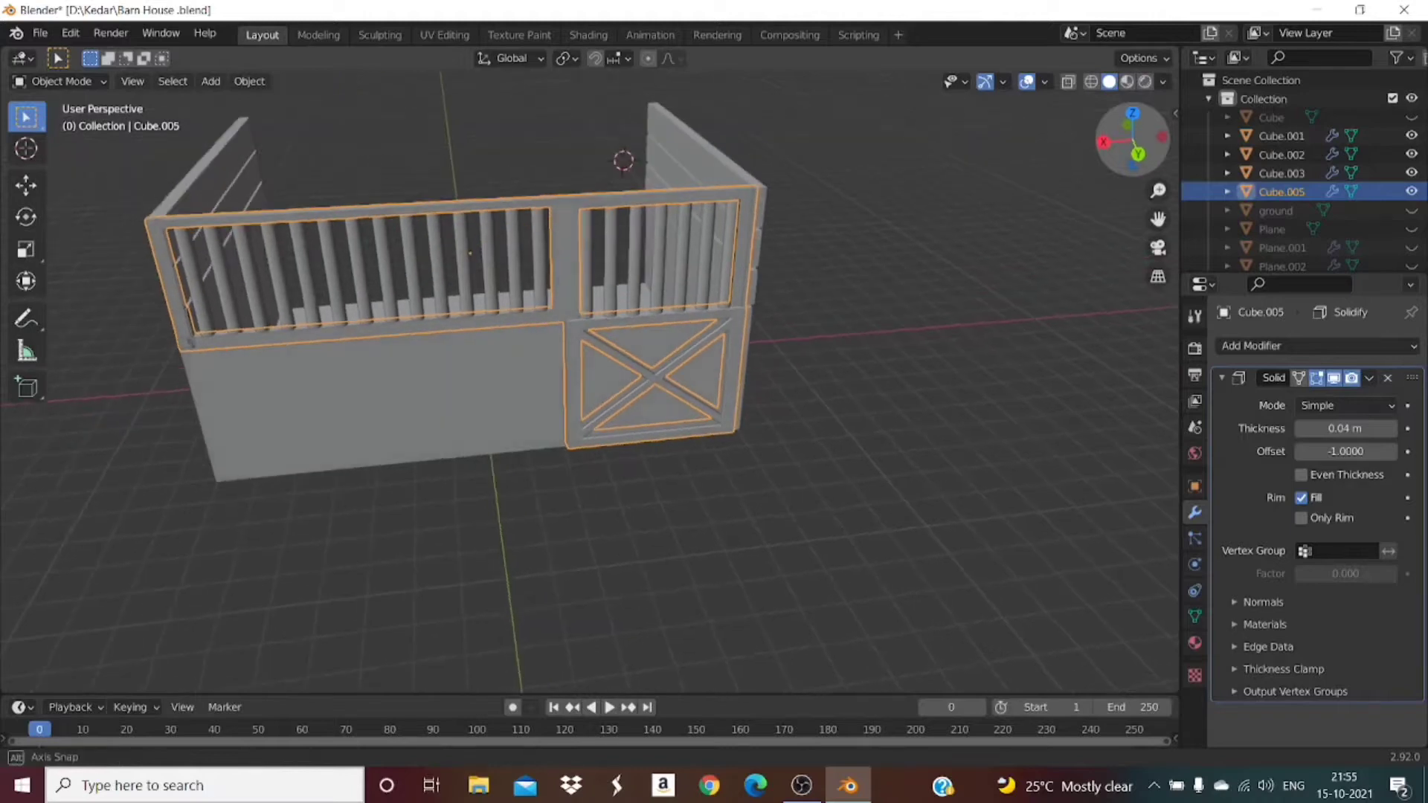
{"action": "left_click", "coordinate": [446, 415]}
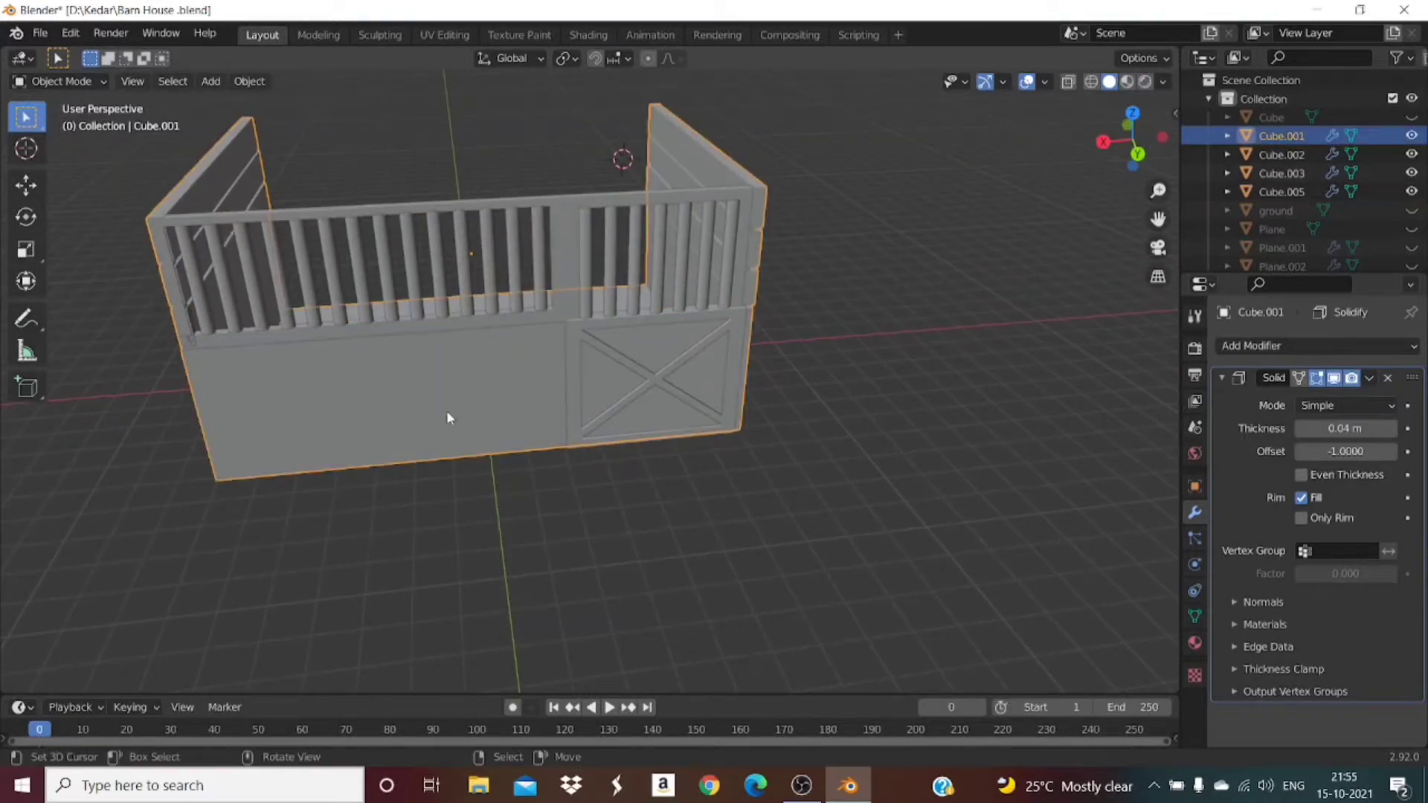
{"action": "left_click", "coordinate": [671, 351], "text": "shift"}
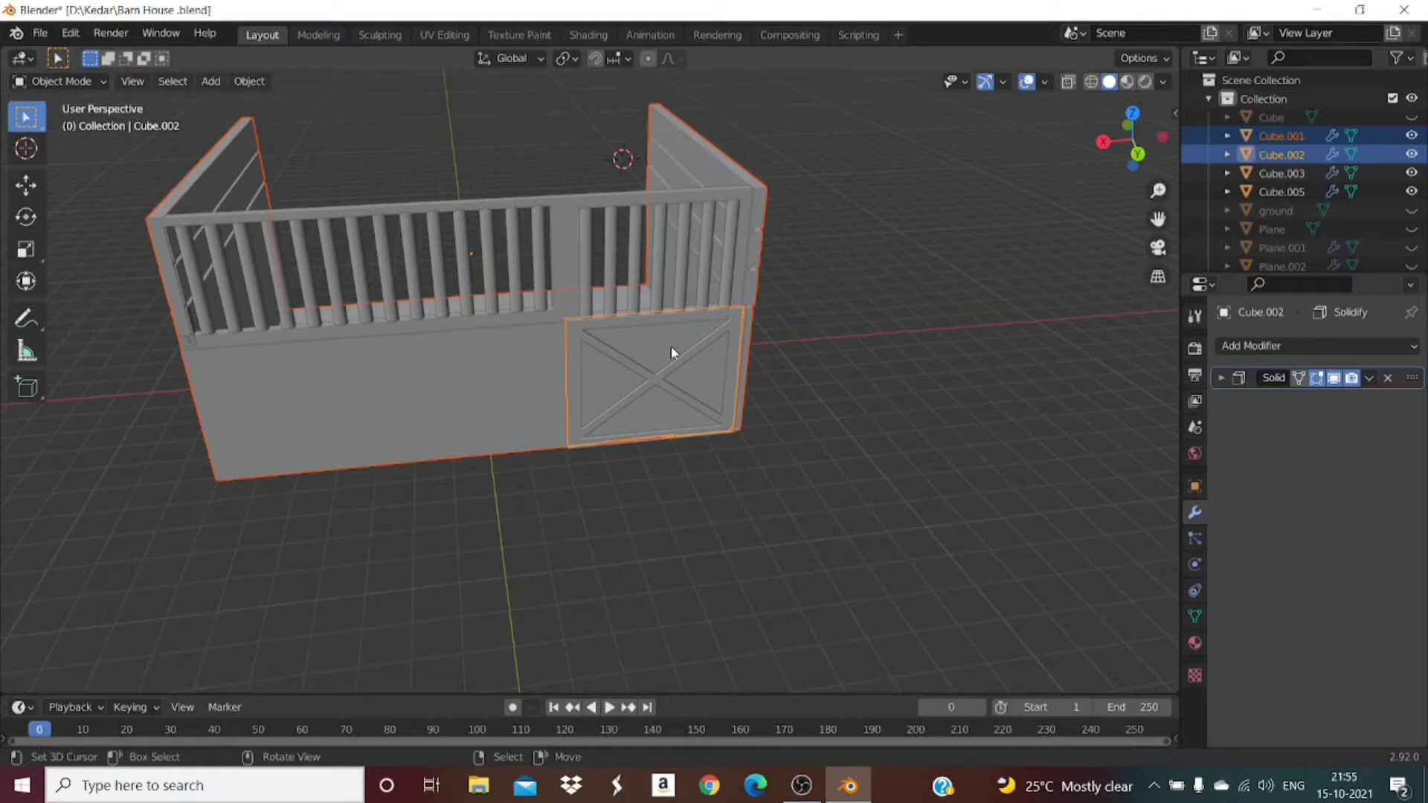
{"action": "left_click", "coordinate": [671, 345]}
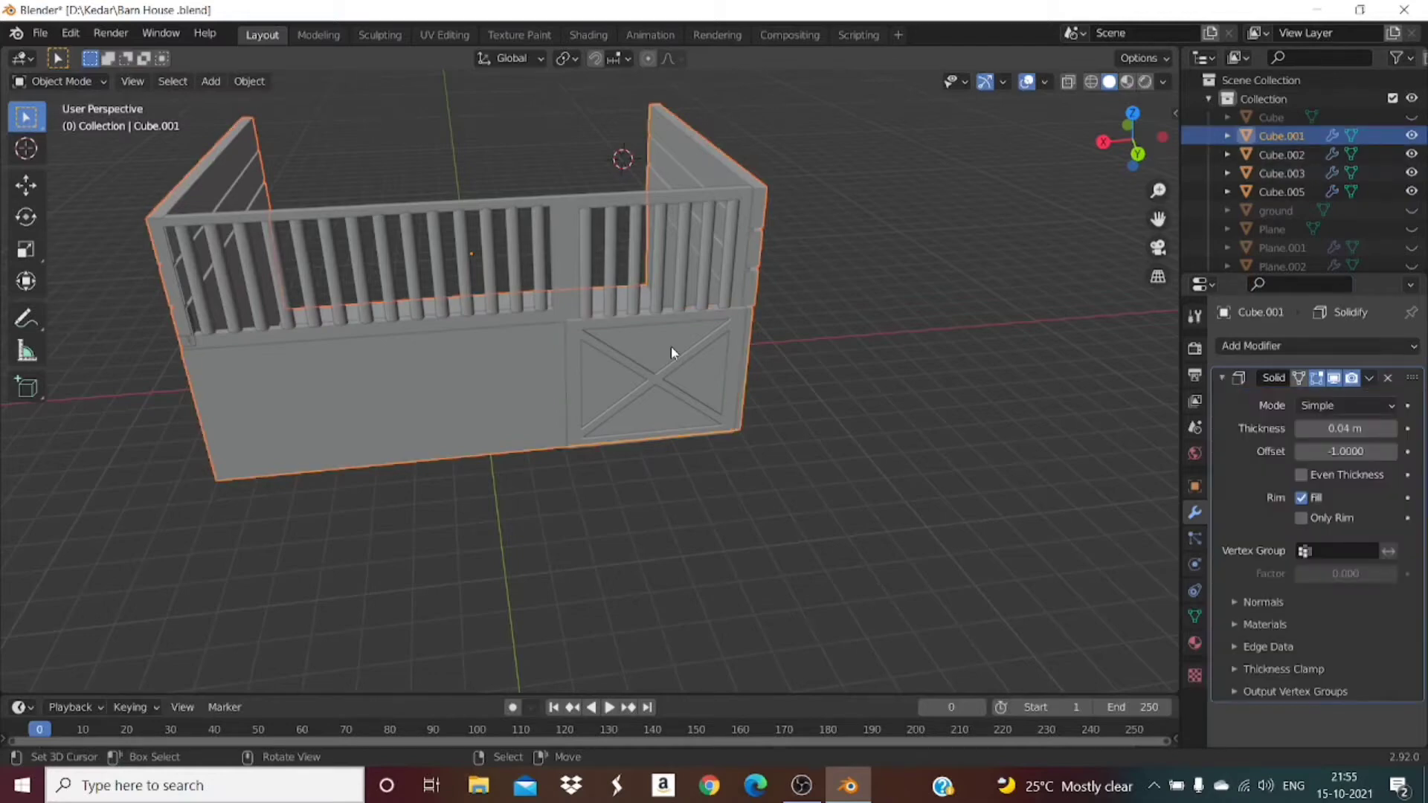
{"action": "left_click", "coordinate": [669, 345]}
{"action": "left_click", "coordinate": [487, 408], "text": "shift"}
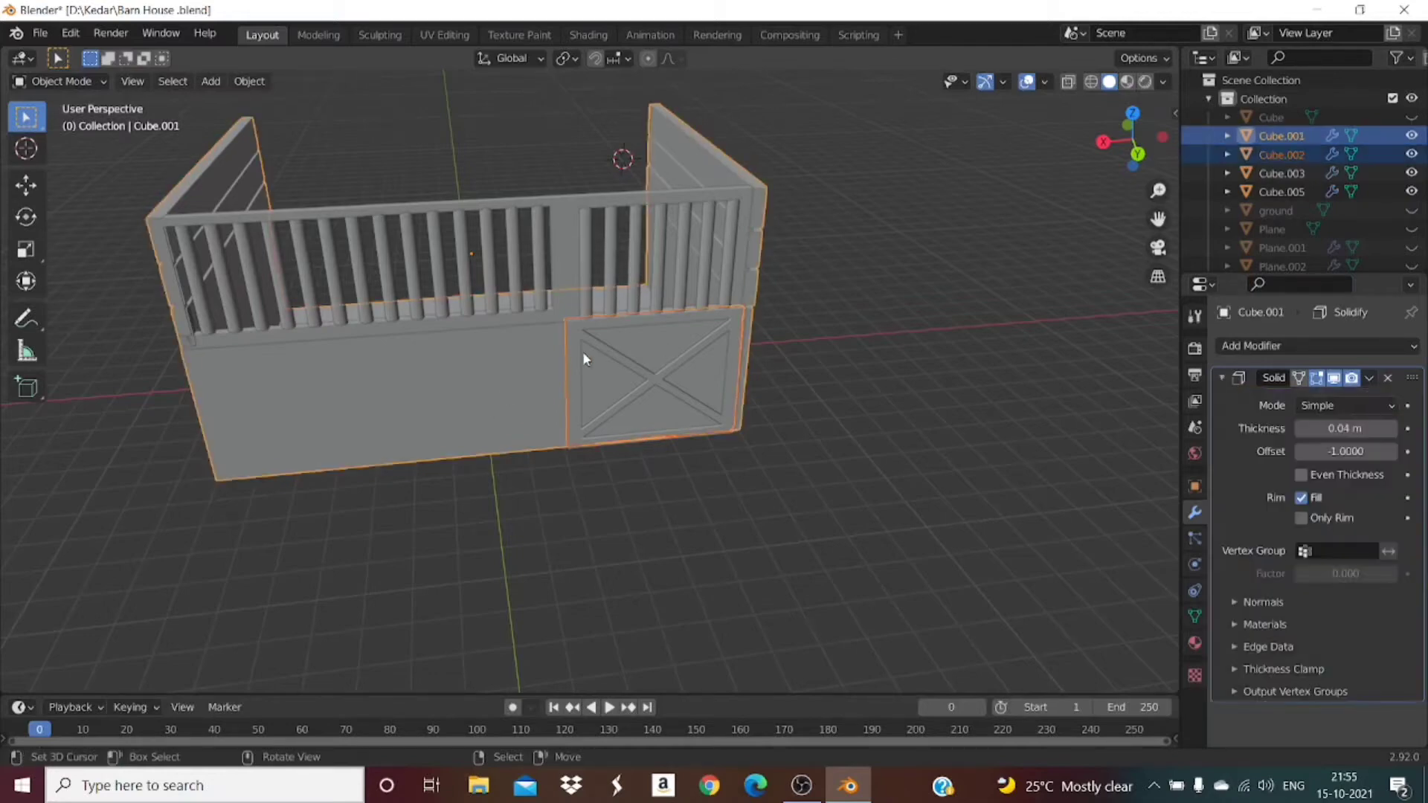
{"action": "key", "text": "ctrl+j"}
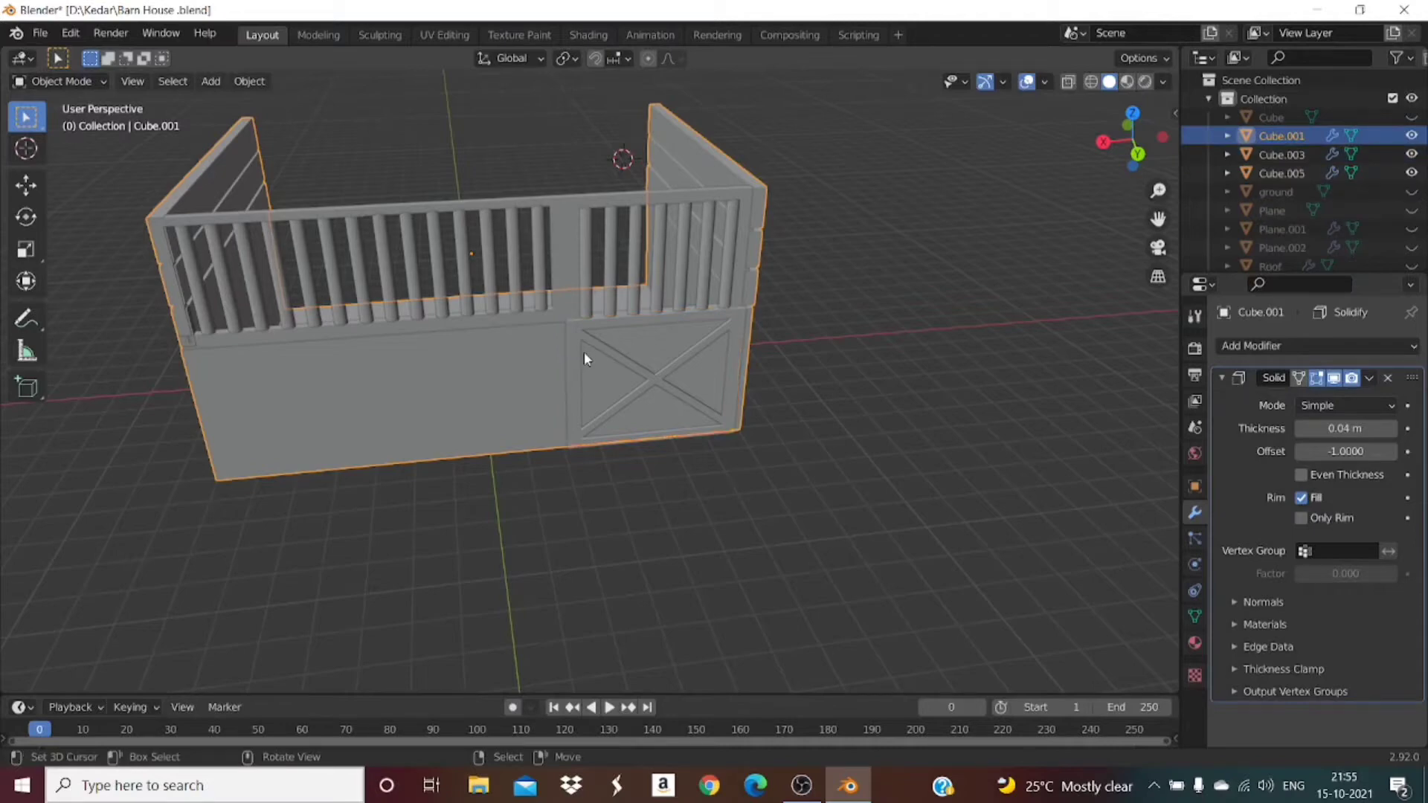
Step: Try moving the joined wall panels along the Y axis away from the frame and bars, and undo the move
{"action": "key", "text": "Tab"}
{"action": "key", "text": "g"}
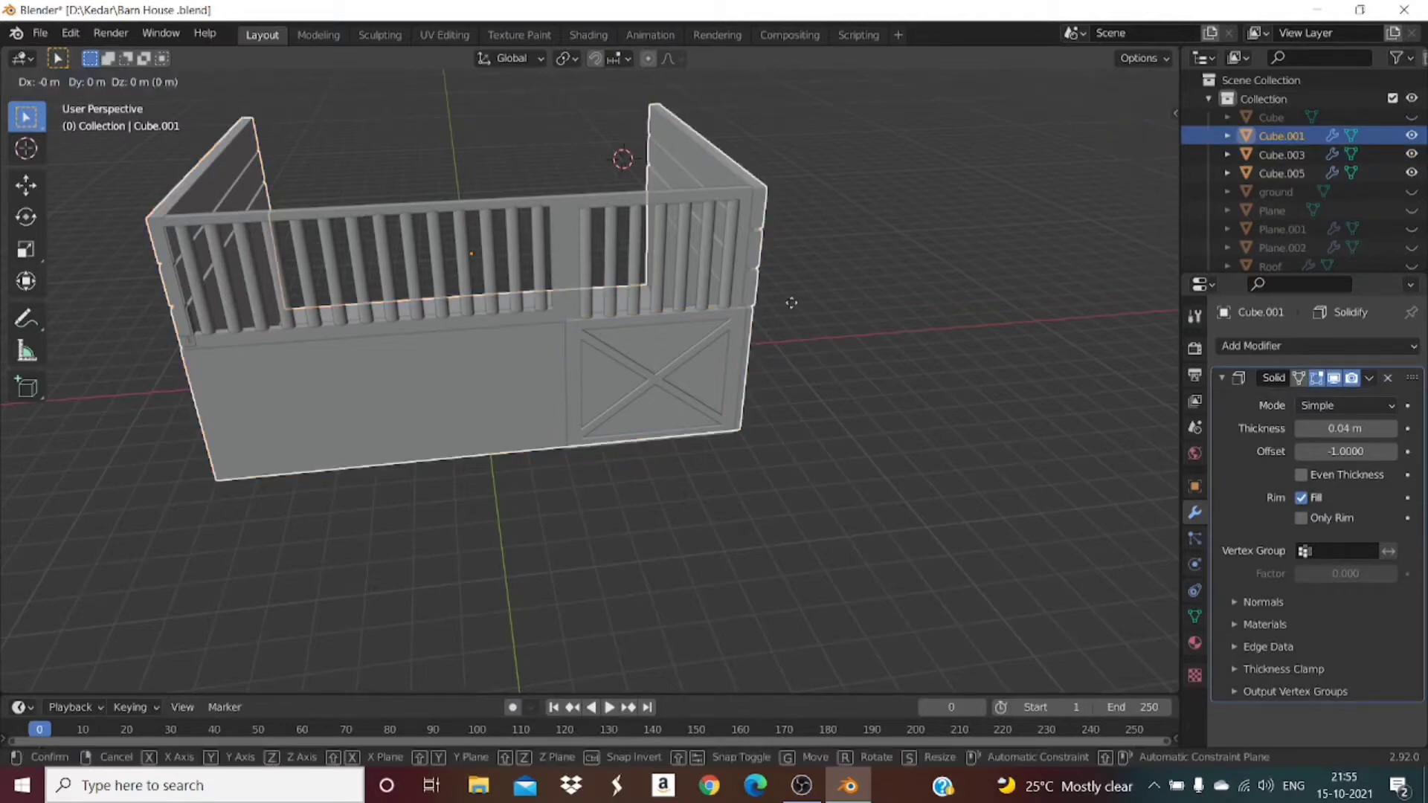
{"action": "key", "text": "y"}
{"action": "left_click", "coordinate": [646, 159]}
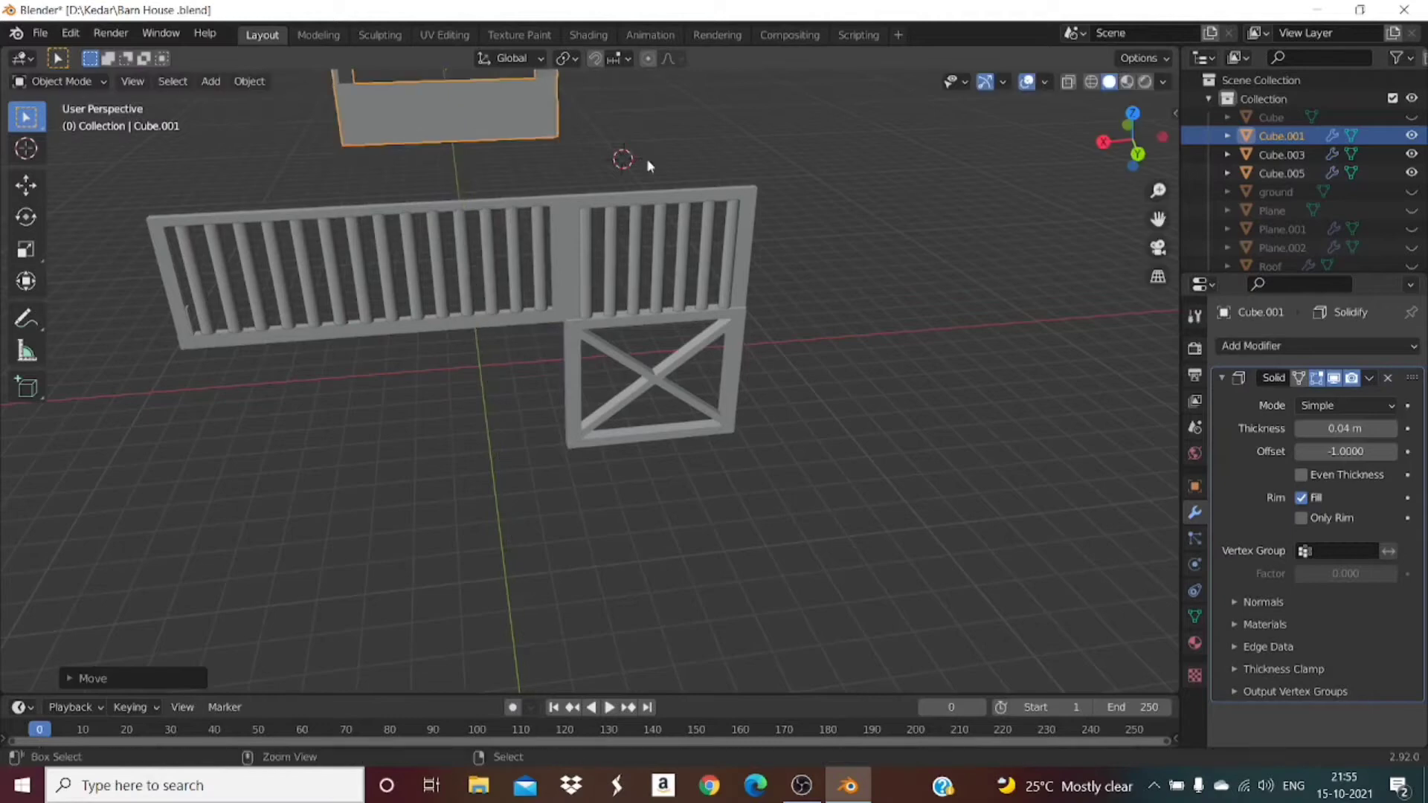
{"action": "key", "text": "ctrl+z"}
{"action": "left_click_drag", "start_coordinate": [1139, 139], "coordinate": [1116, 104]}
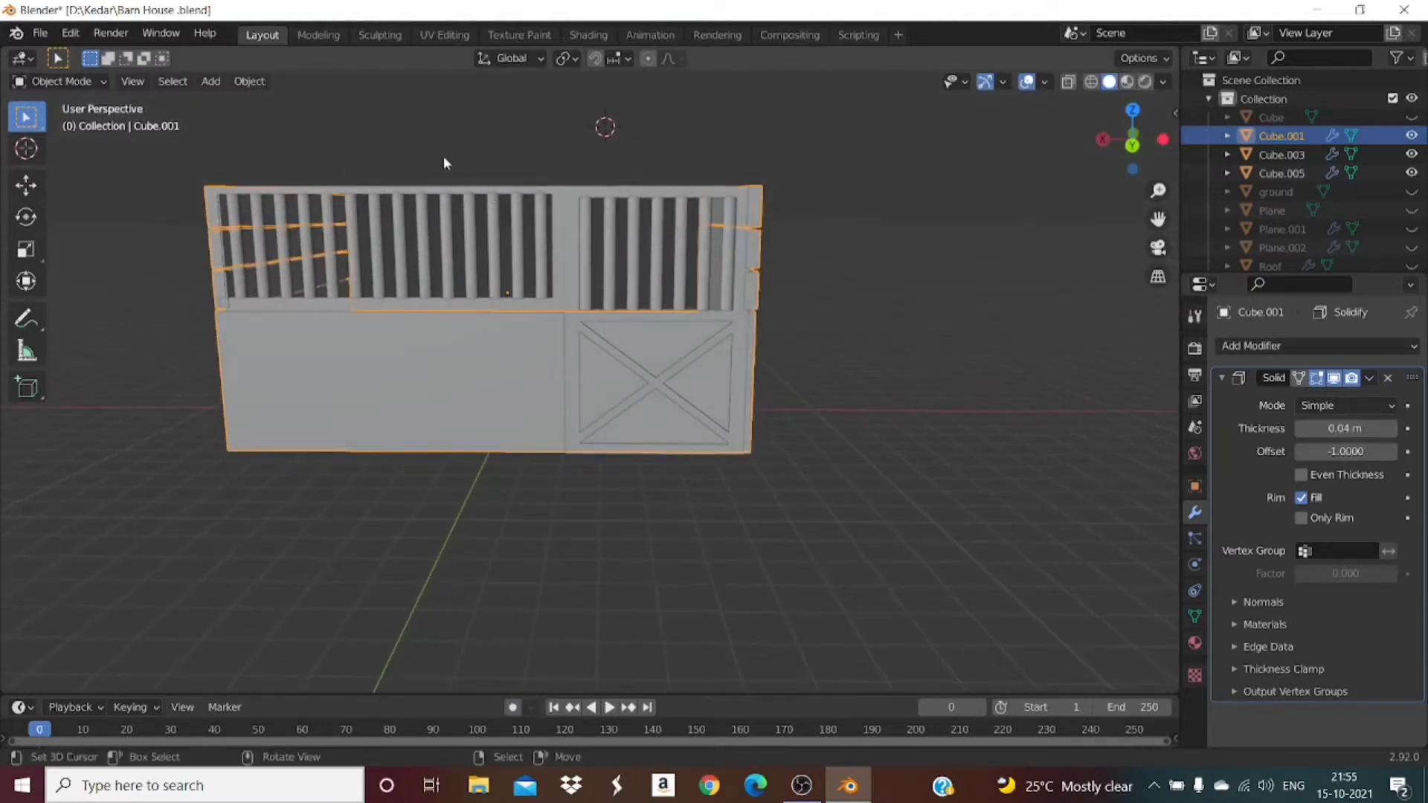
Step: In the Shading workspace, create a new material for the joined wall panels
{"action": "left_click", "coordinate": [589, 35]}
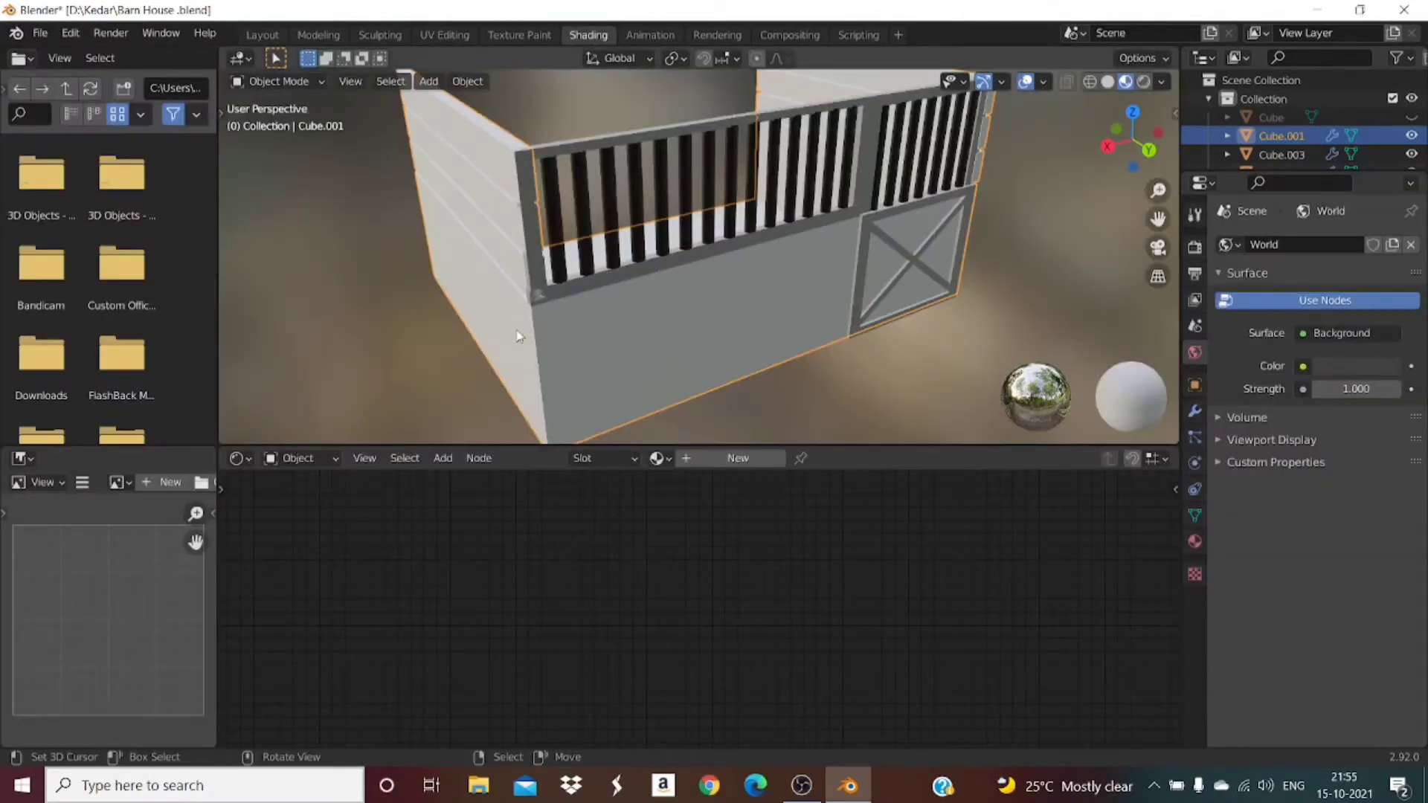
{"action": "left_click", "coordinate": [704, 454]}
{"action": "scroll", "coordinate": [614, 588], "scroll_direction": "up", "scroll_amount": 1}
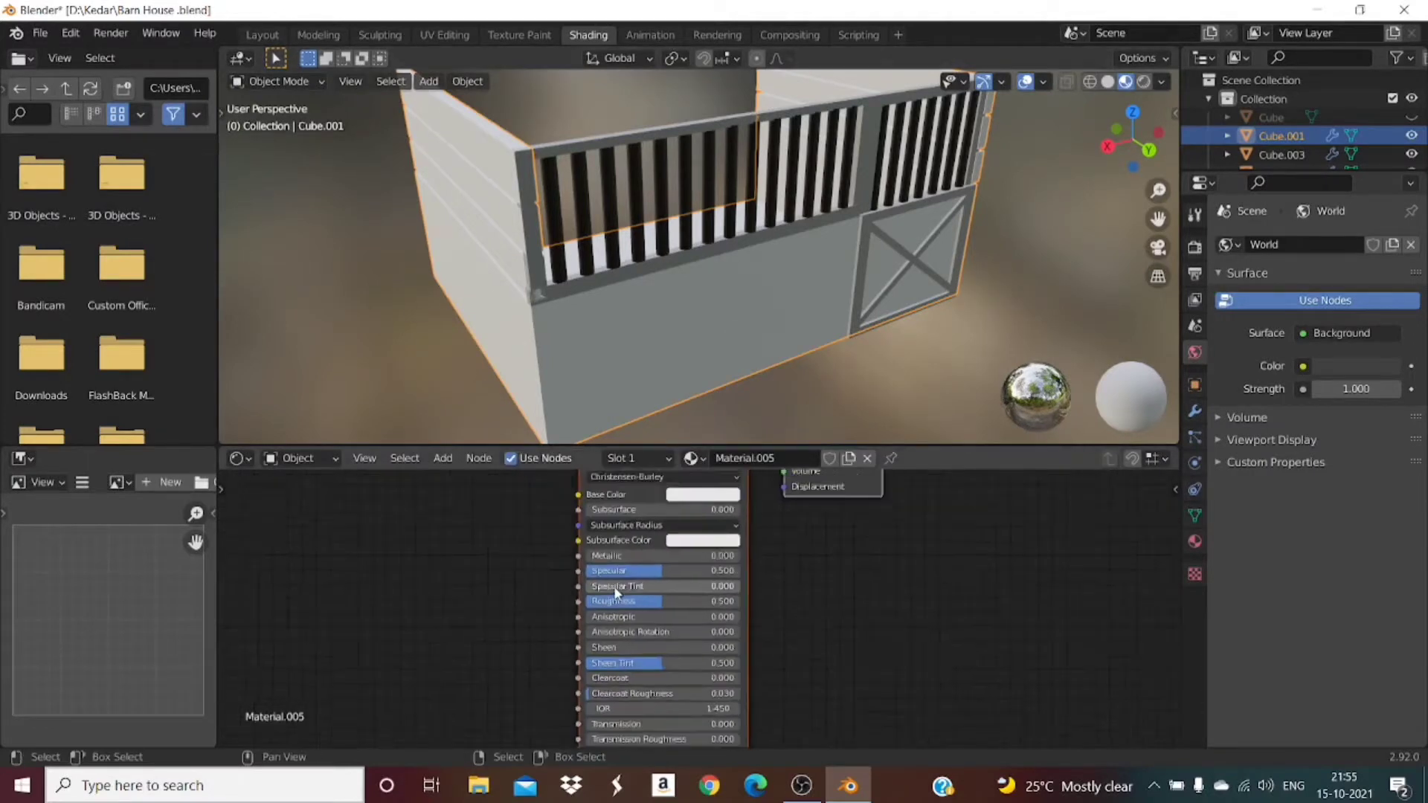
{"action": "scroll", "coordinate": [615, 588], "scroll_direction": "down", "scroll_amount": 2}
Step: In the Layout workspace, split the 3D view into two areas, turn one into a Shader Editor, and hide its sidebar
{"action": "left_click", "coordinate": [262, 35]}
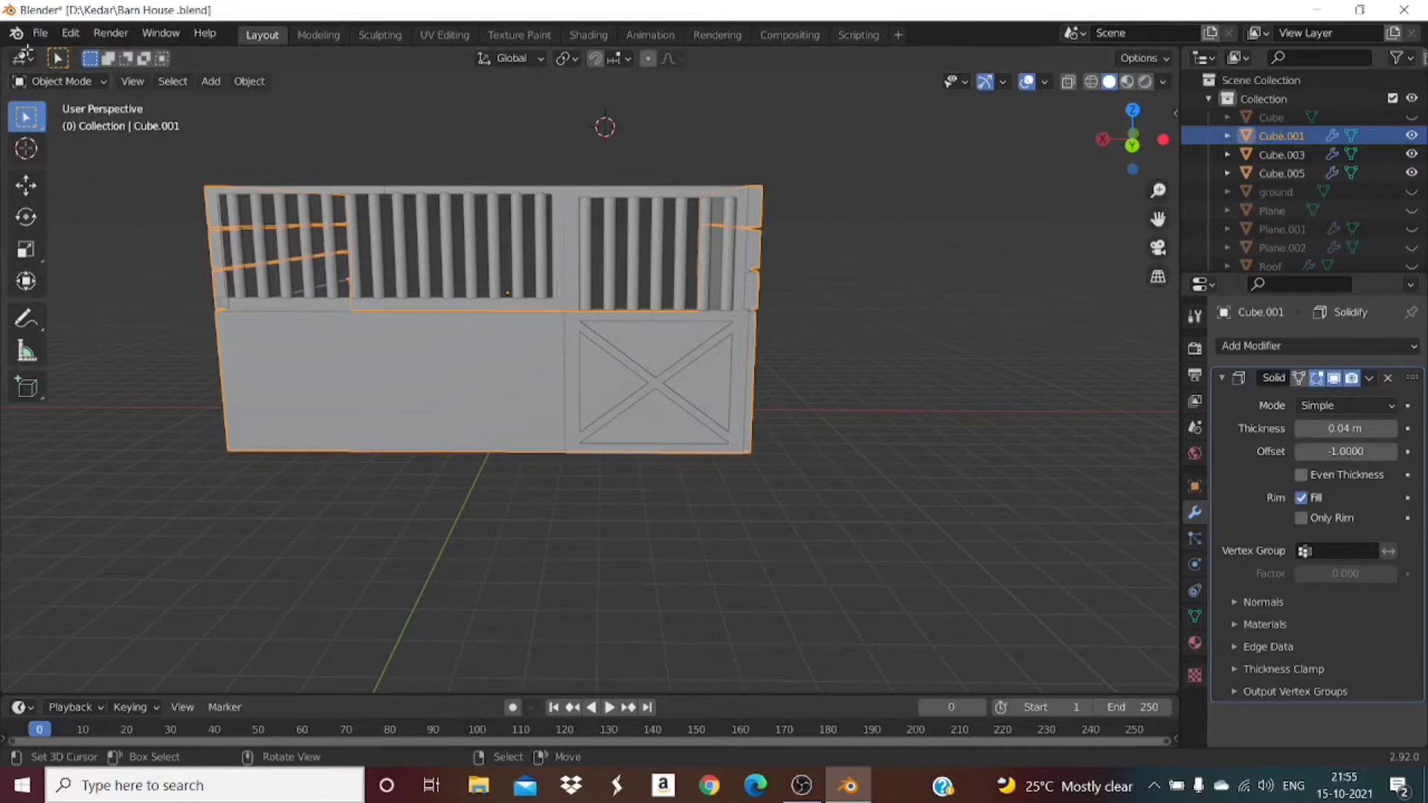
{"action": "left_click_drag", "start_coordinate": [4, 49], "coordinate": [541, 92]}
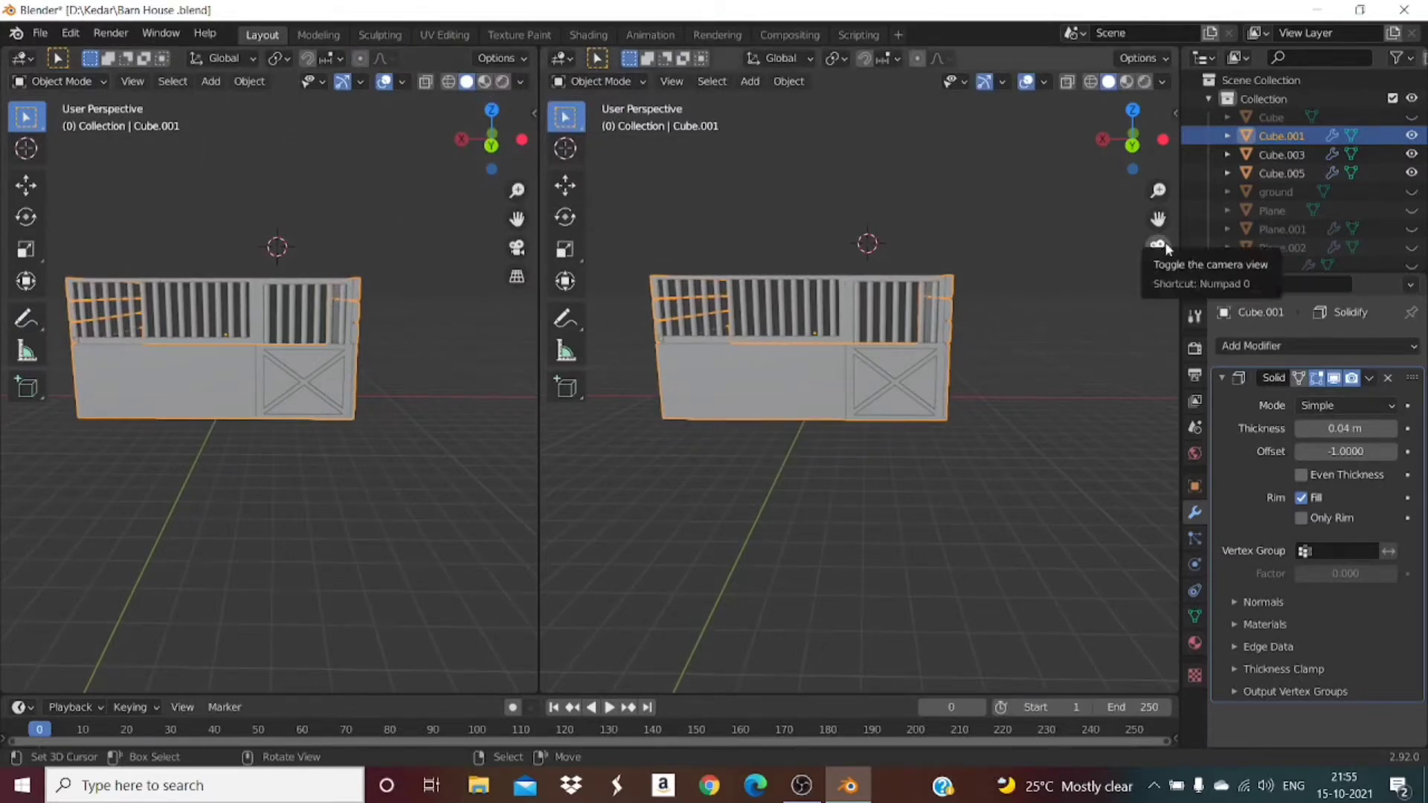
{"action": "left_click", "coordinate": [29, 58]}
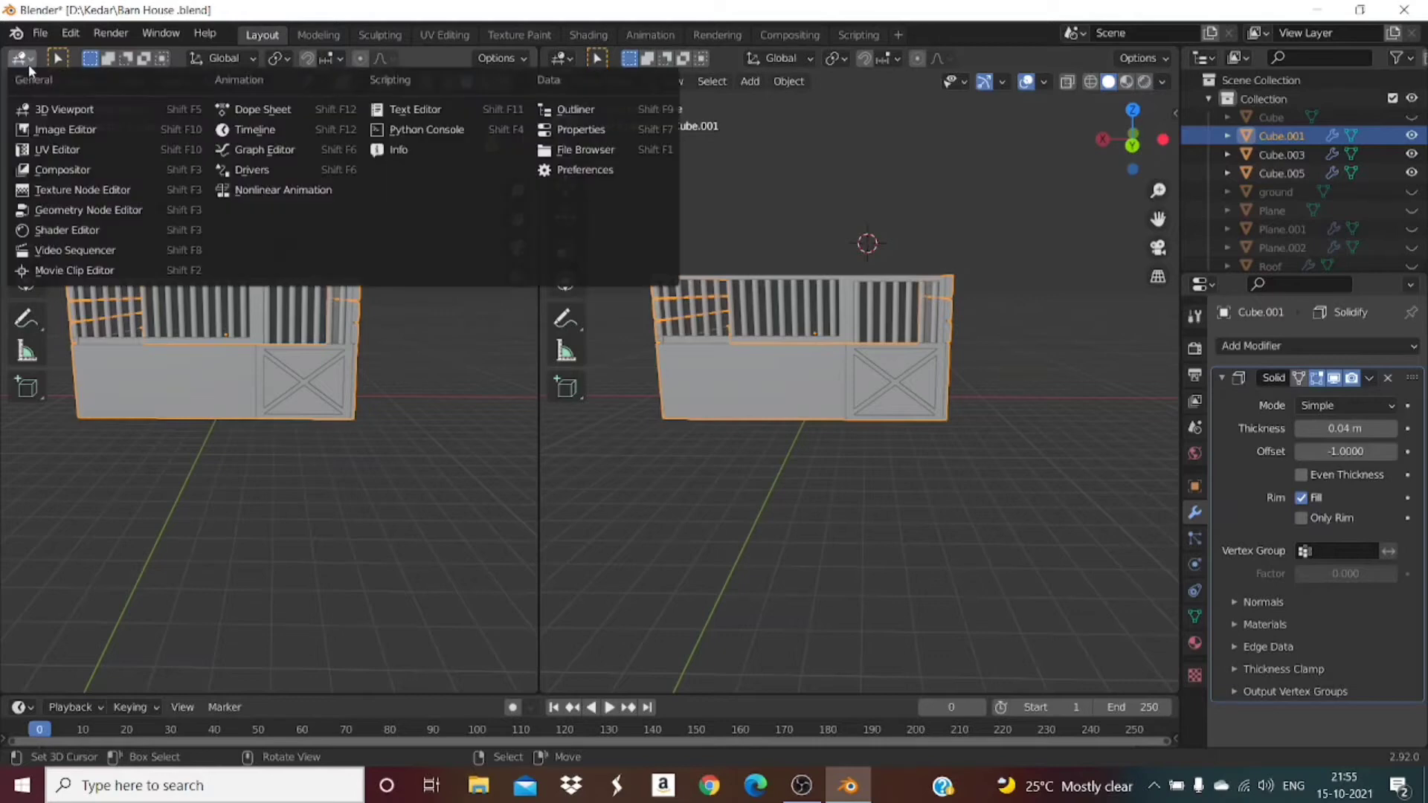
{"action": "left_click", "coordinate": [60, 110]}
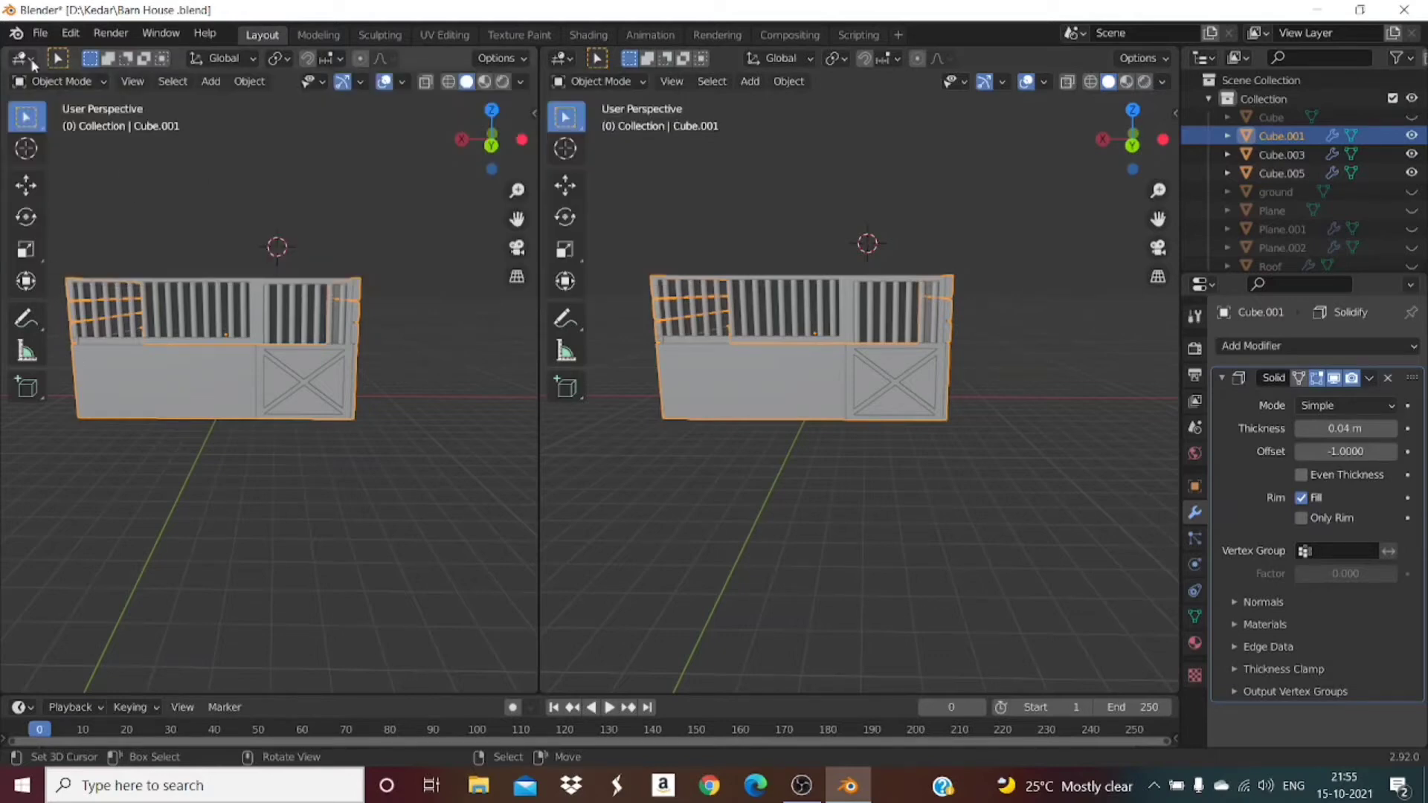
{"action": "left_click", "coordinate": [20, 60]}
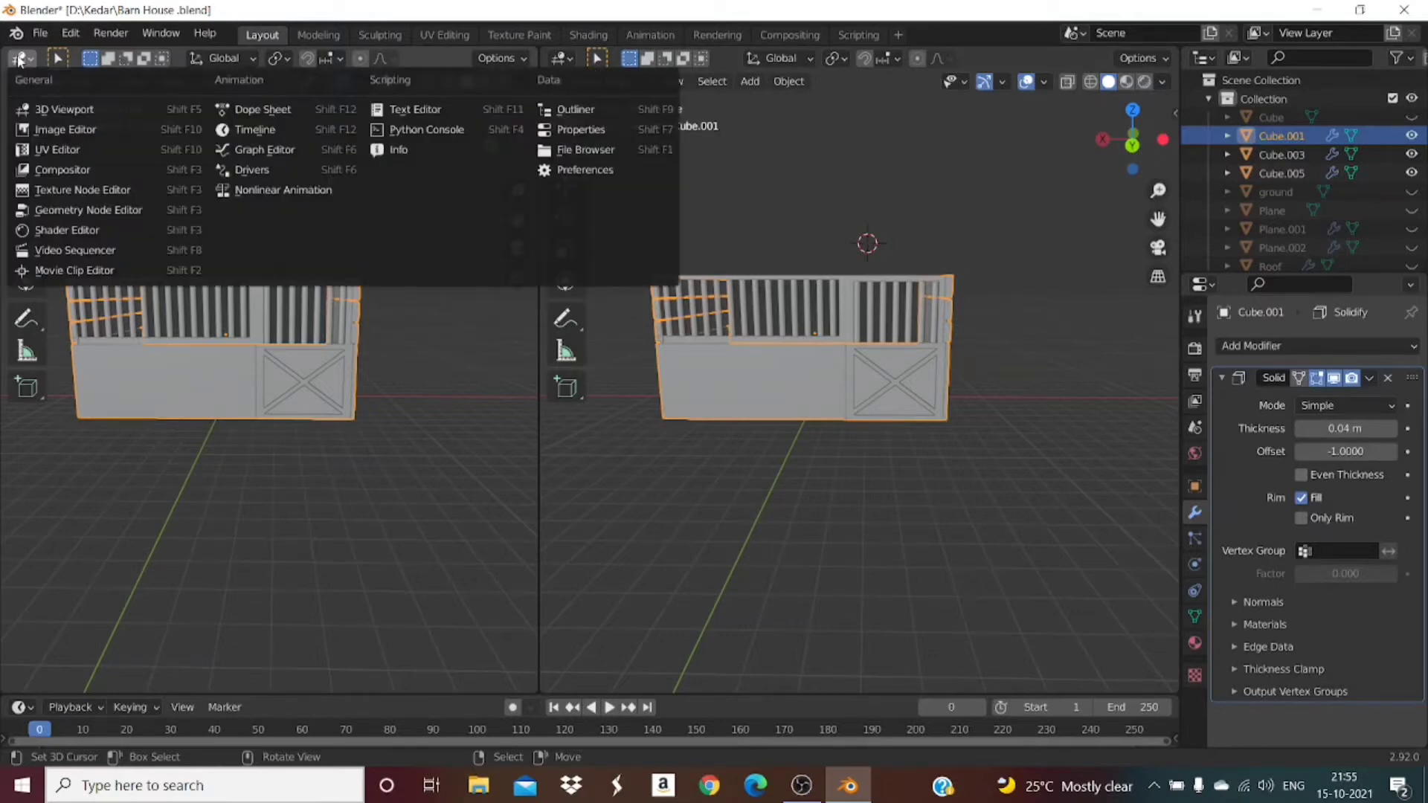
{"action": "left_click", "coordinate": [44, 232]}
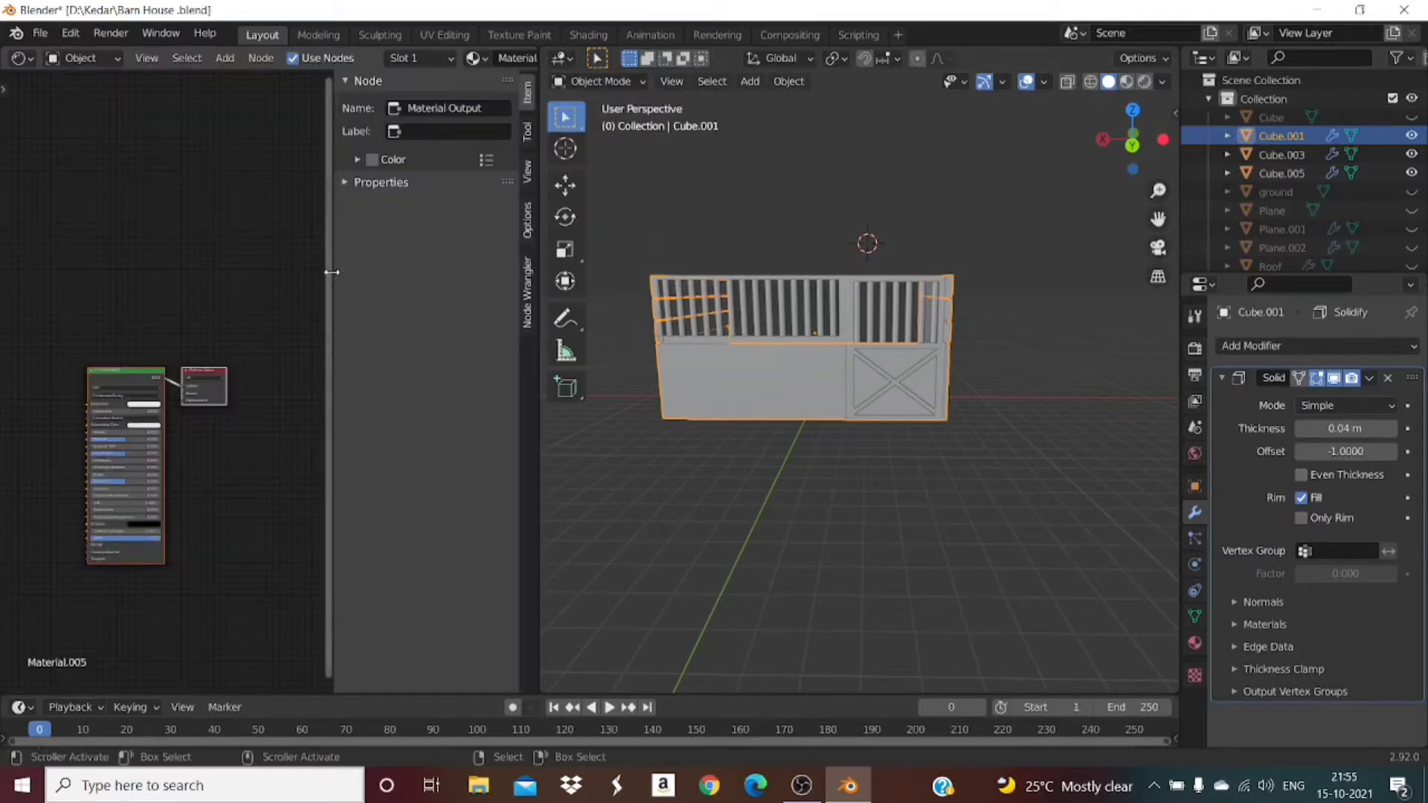
{"action": "left_click_drag", "start_coordinate": [332, 272], "coordinate": [439, 276]}
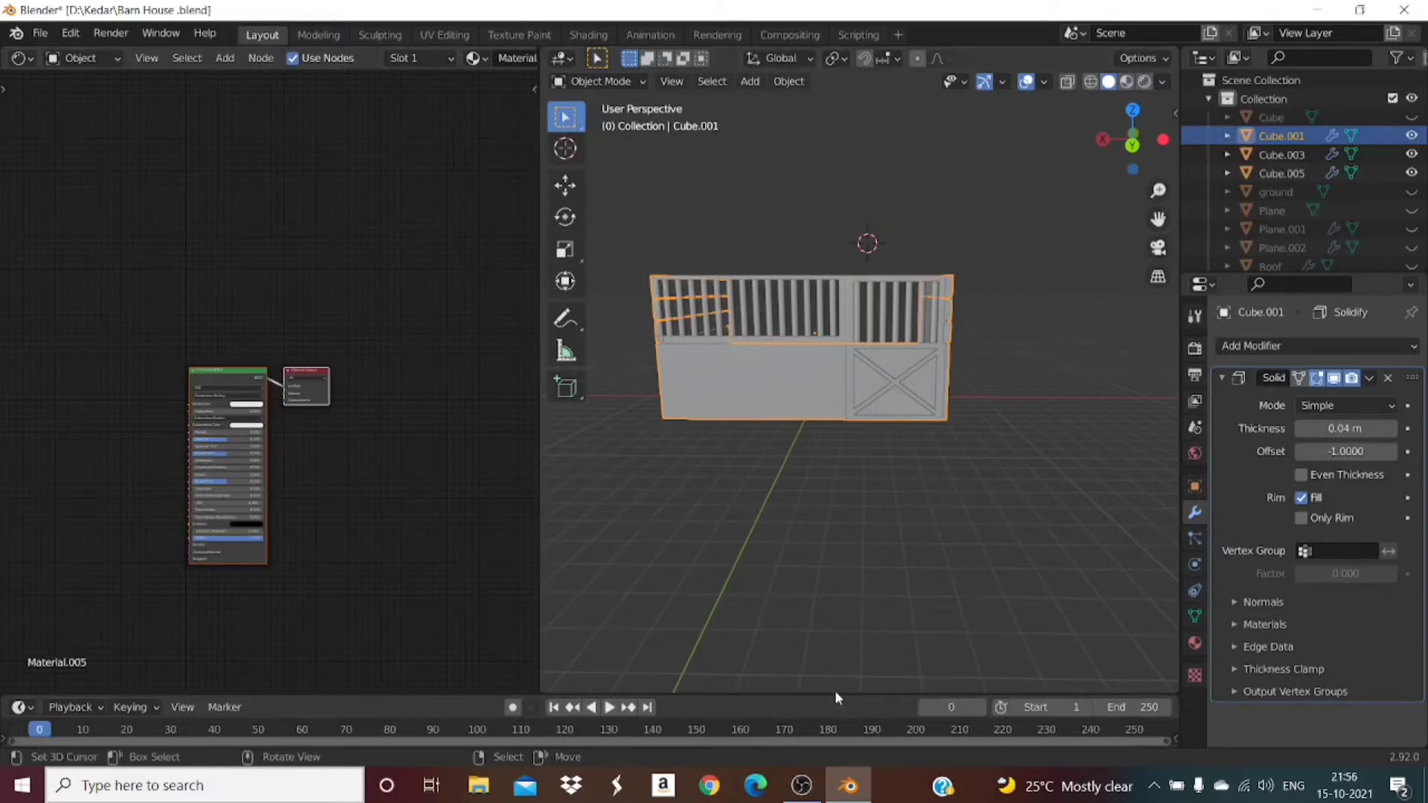
Step: Enlarge the timeline area, turn it into a File Browser, and show the files as thumbnails to find the wood texture
{"action": "left_click_drag", "start_coordinate": [836, 694], "coordinate": [893, 441]}
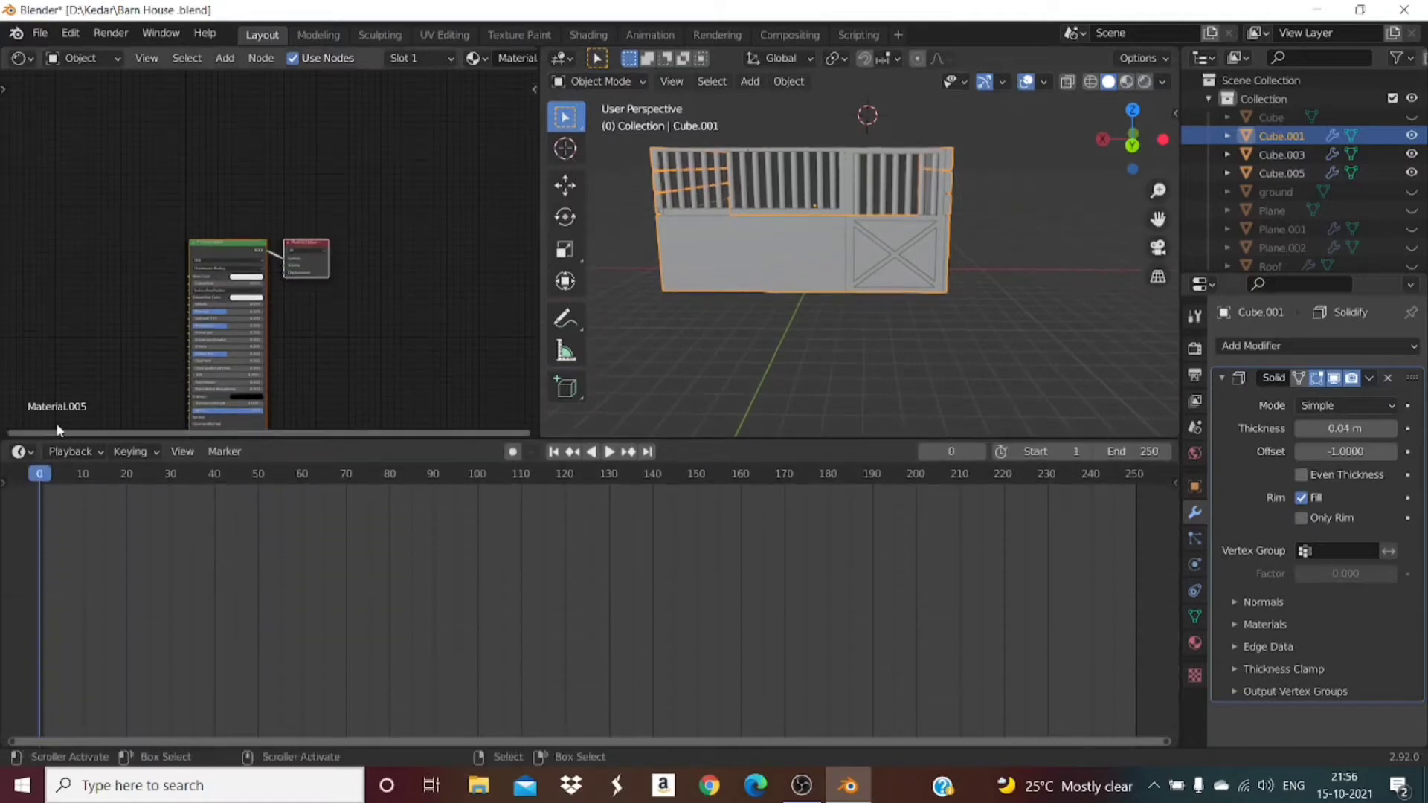
{"action": "left_click", "coordinate": [18, 452]}
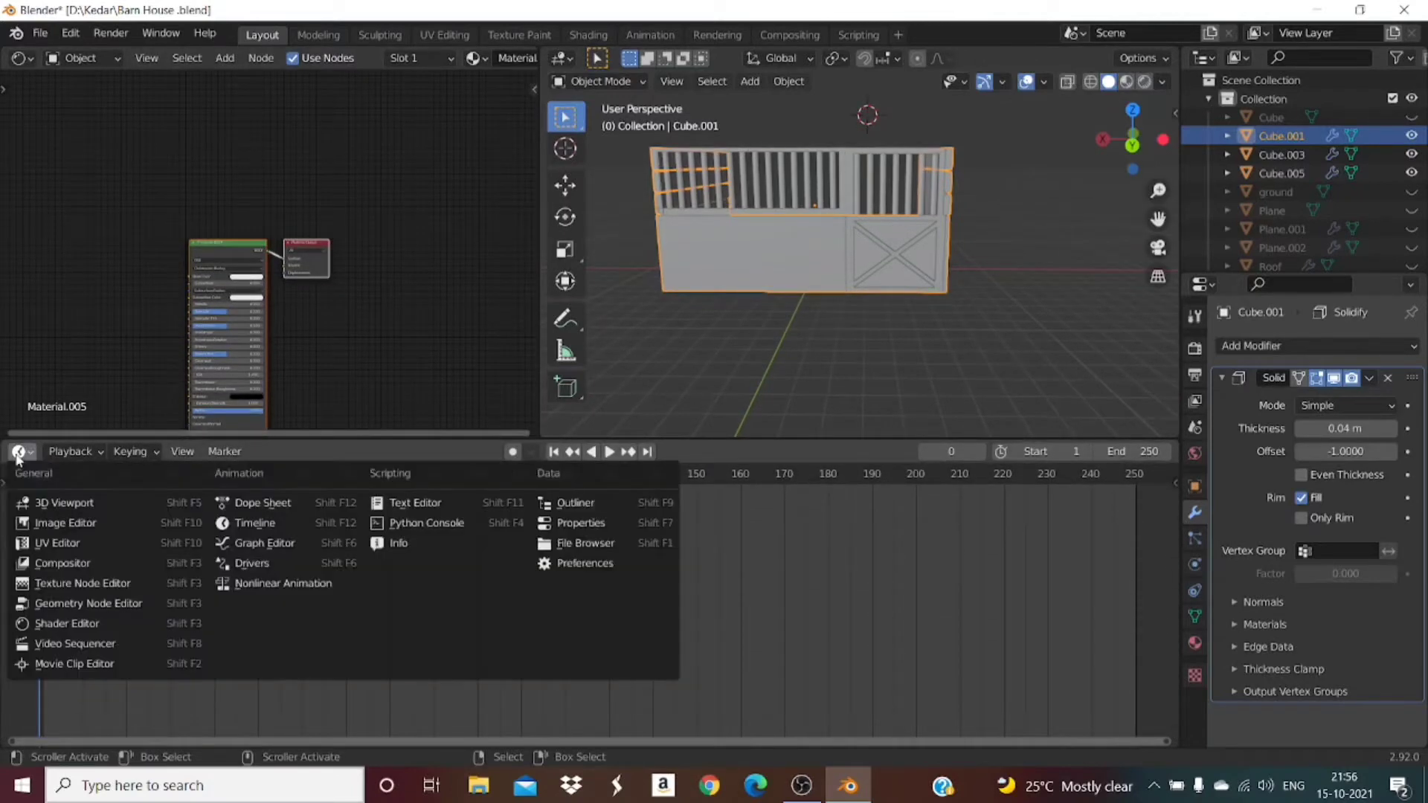
{"action": "left_click", "coordinate": [602, 545]}
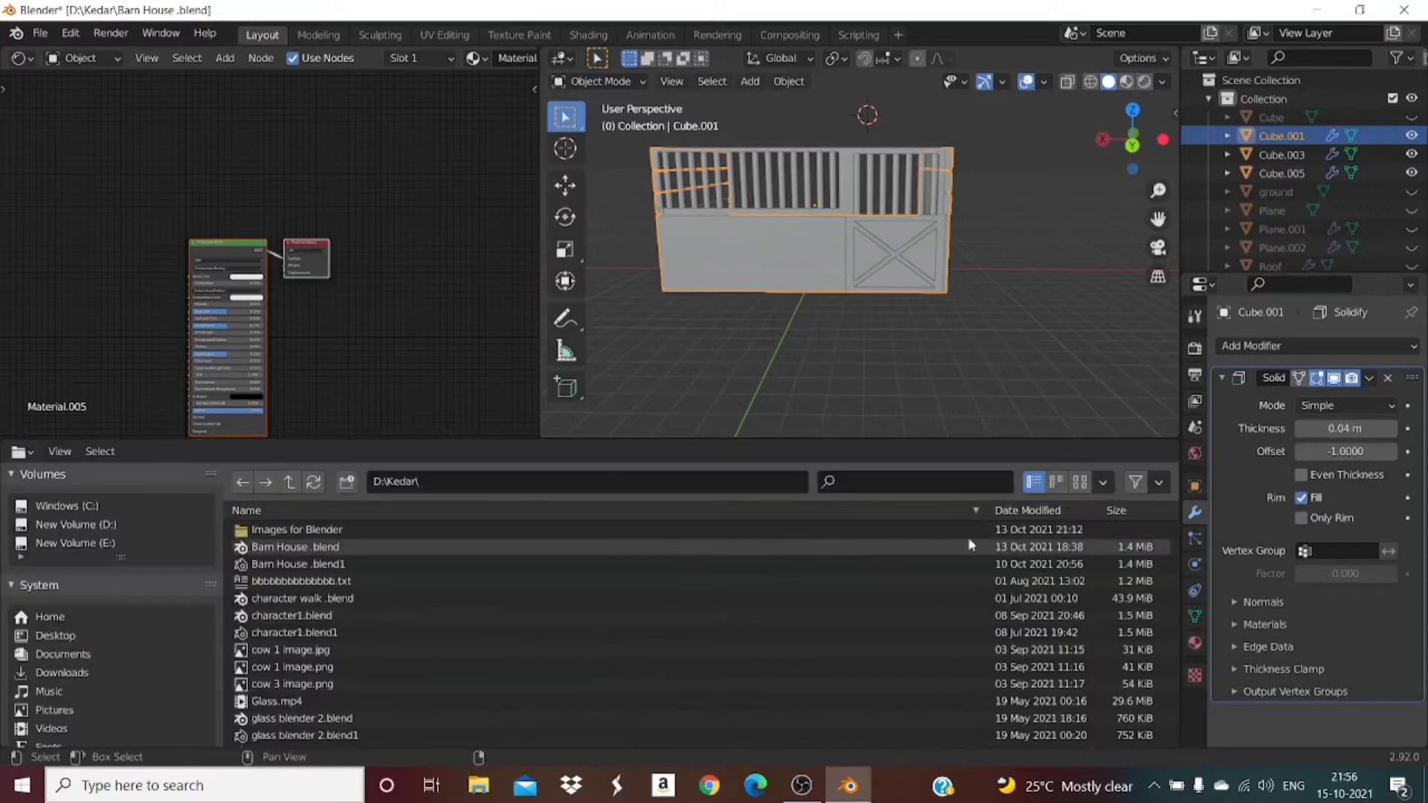
{"action": "left_click", "coordinate": [1080, 483]}
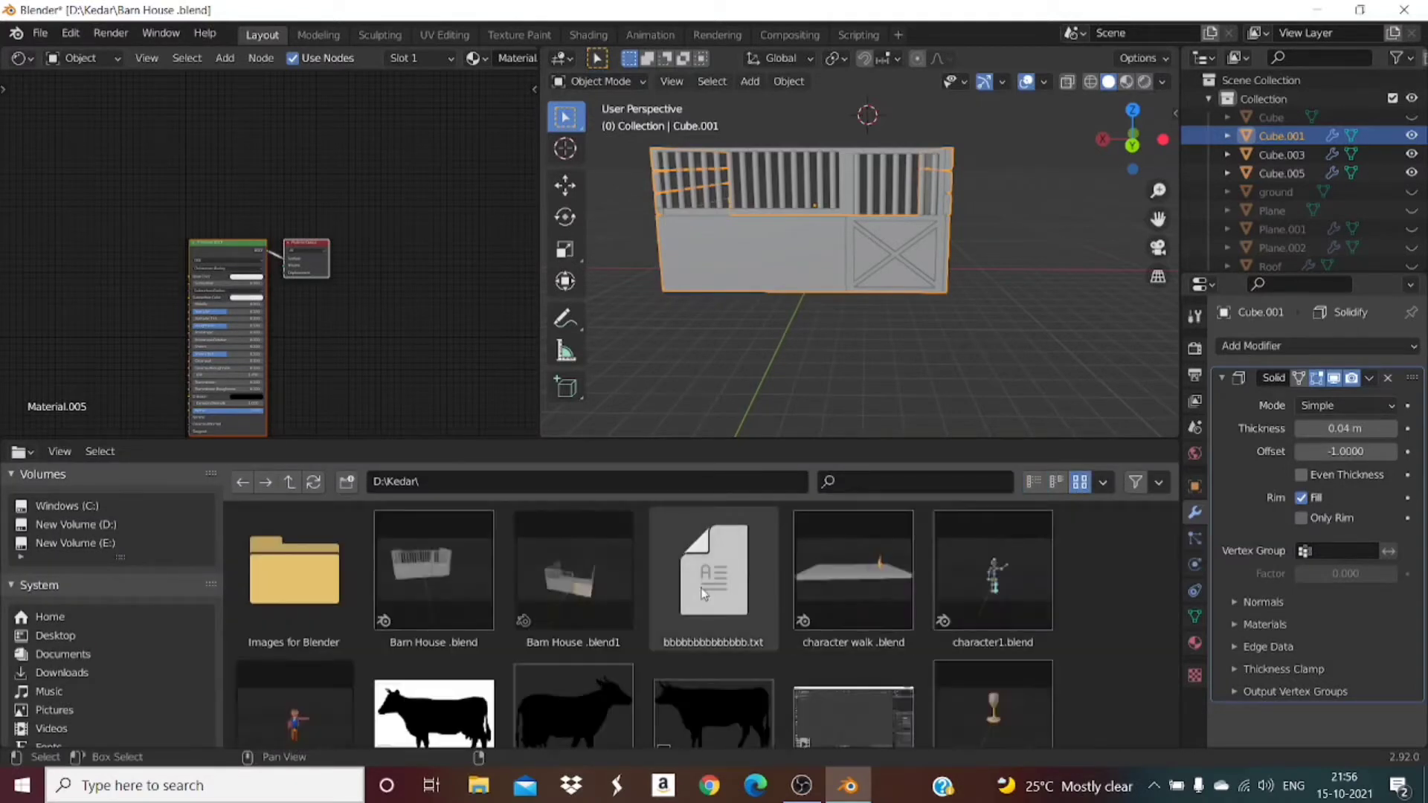
{"action": "scroll", "coordinate": [701, 593], "scroll_direction": "down", "scroll_amount": 8}
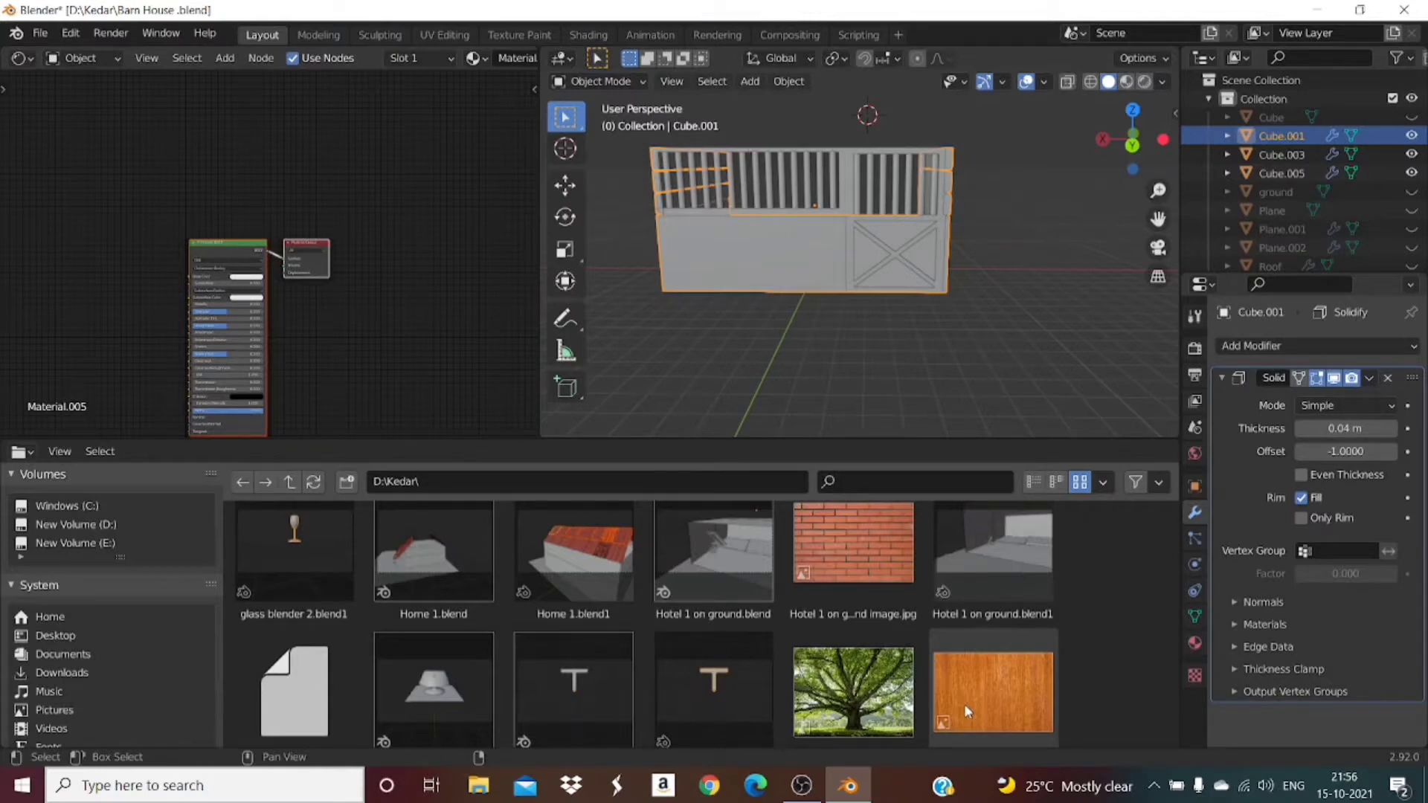
Step: Add polished-wood-texture-high-resolution-resource-185493919.jpg as an image texture node in the wall panels' material
{"action": "left_click", "coordinate": [964, 711]}
{"action": "left_click_drag", "start_coordinate": [964, 703], "coordinate": [125, 352]}
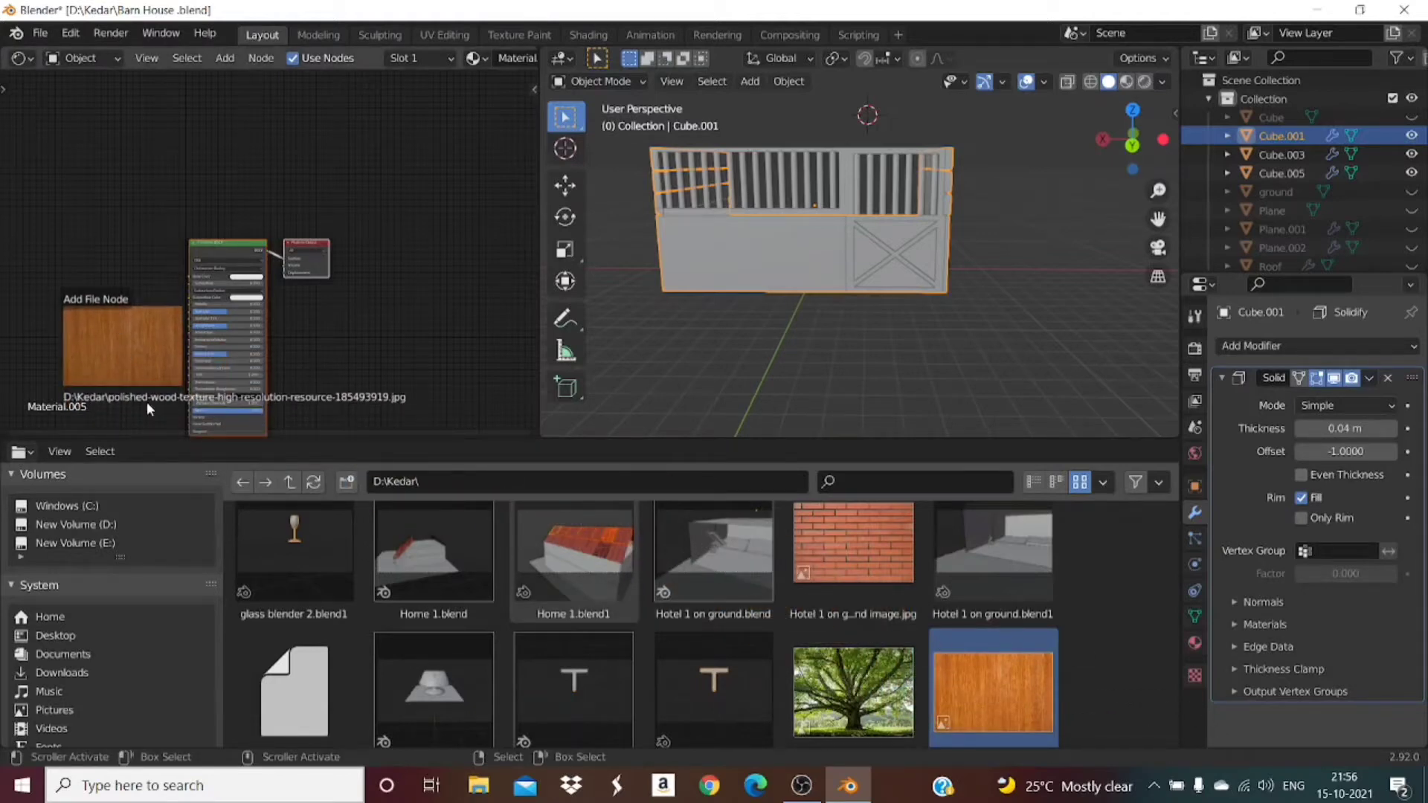
{"action": "left_click_drag", "start_coordinate": [147, 408], "coordinate": [153, 388]}
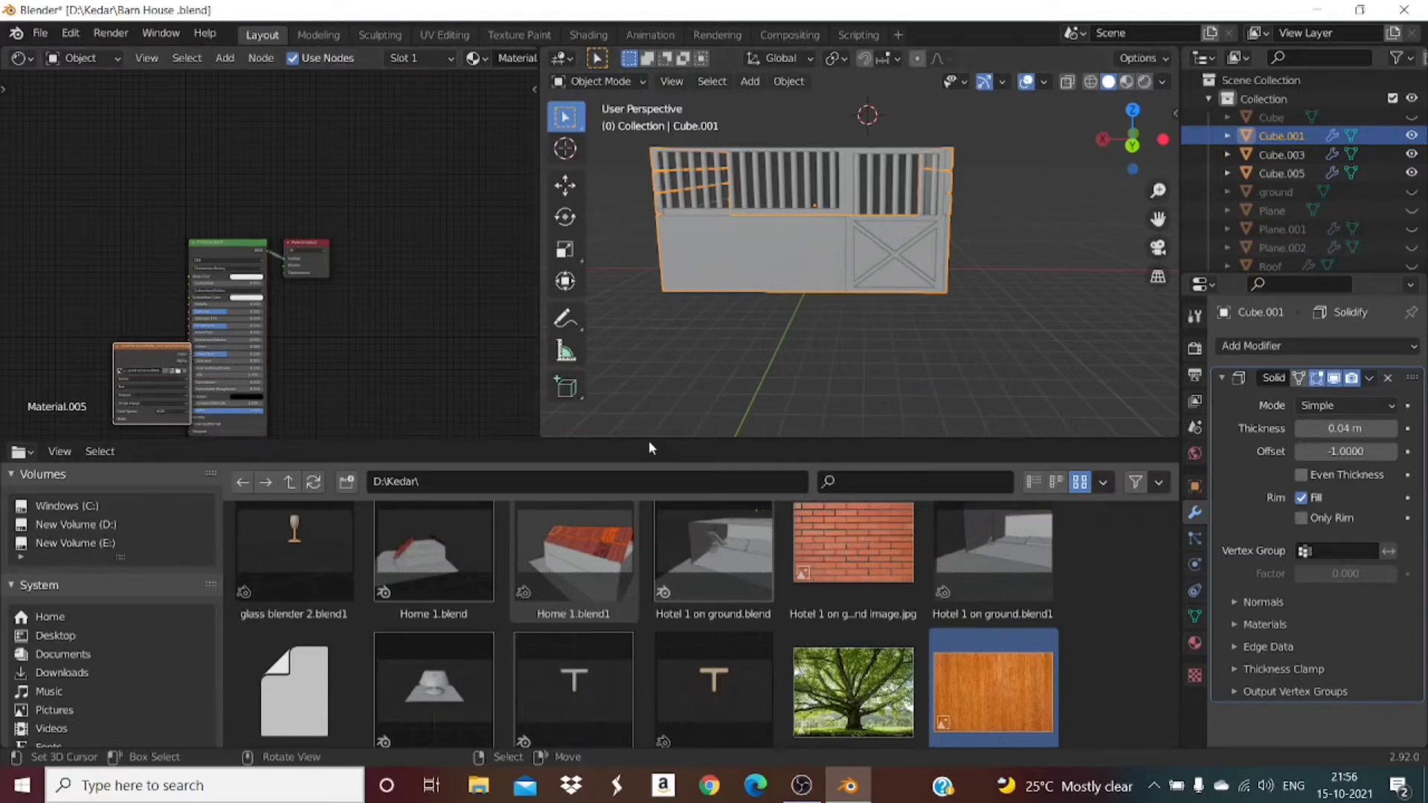
Step: Turn the File Browser back into a Timeline, shrink it, and narrow the Shader Editor to enlarge the 3D view
{"action": "left_click", "coordinate": [21, 451]}
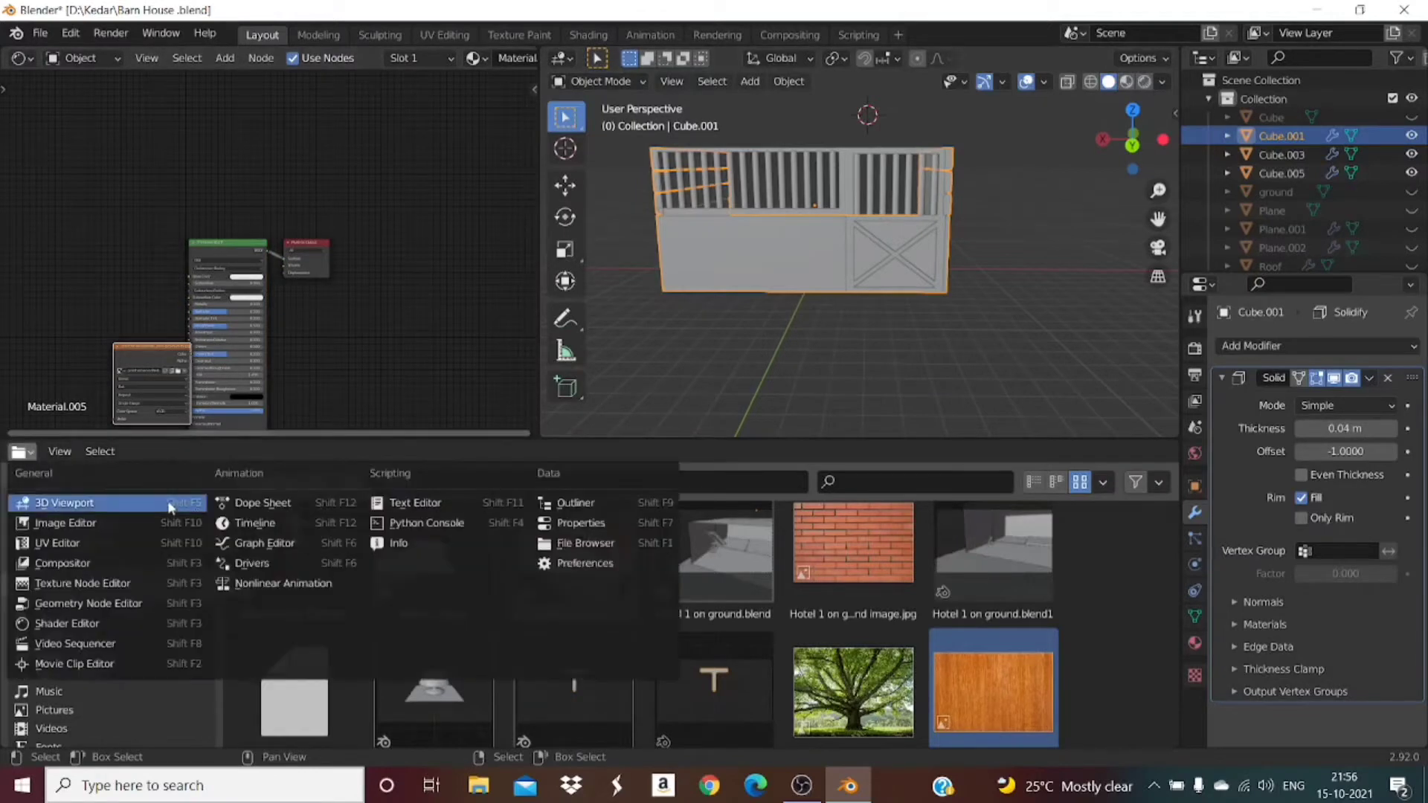
{"action": "left_click", "coordinate": [256, 523]}
{"action": "left_click_drag", "start_coordinate": [674, 440], "coordinate": [677, 726]}
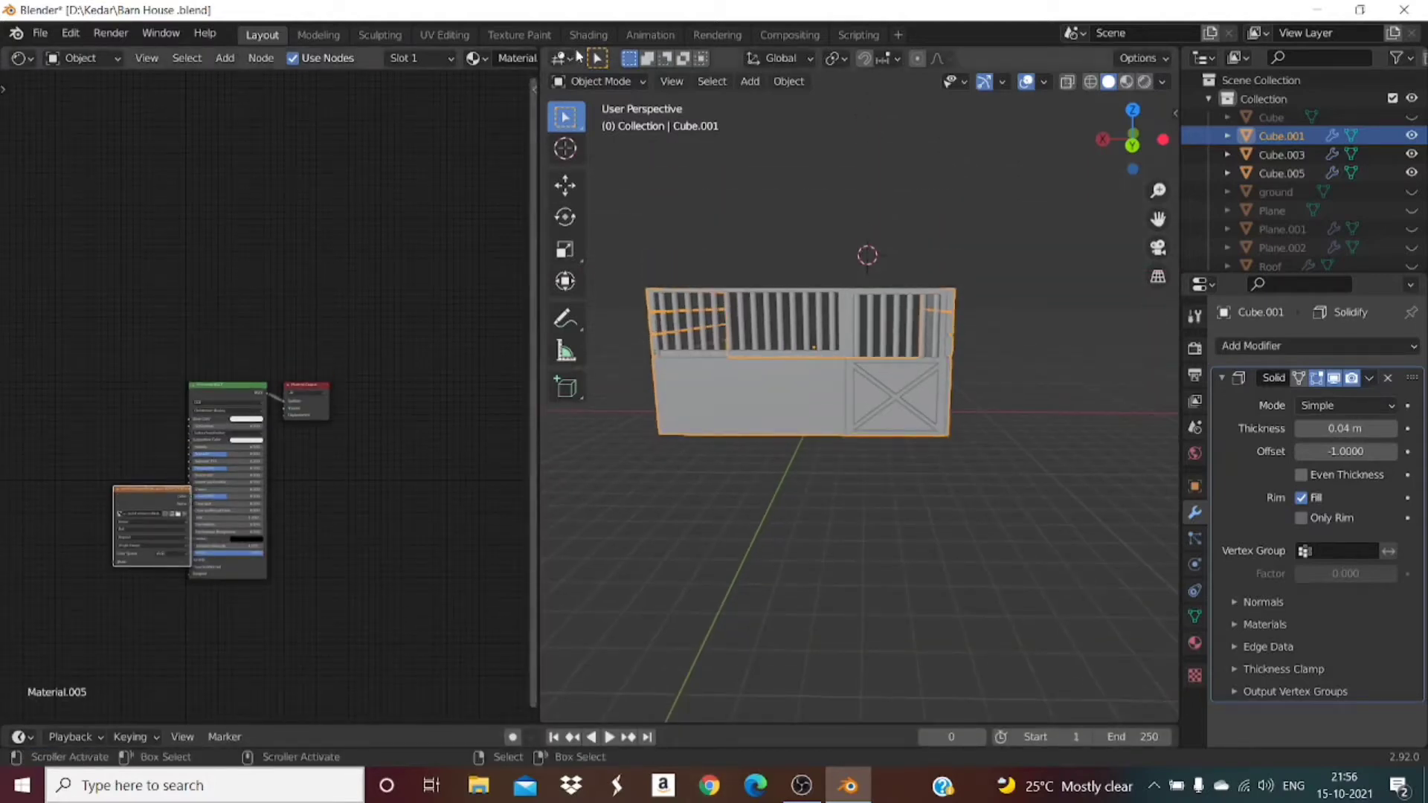
{"action": "left_click_drag", "start_coordinate": [540, 78], "coordinate": [4, 214]}
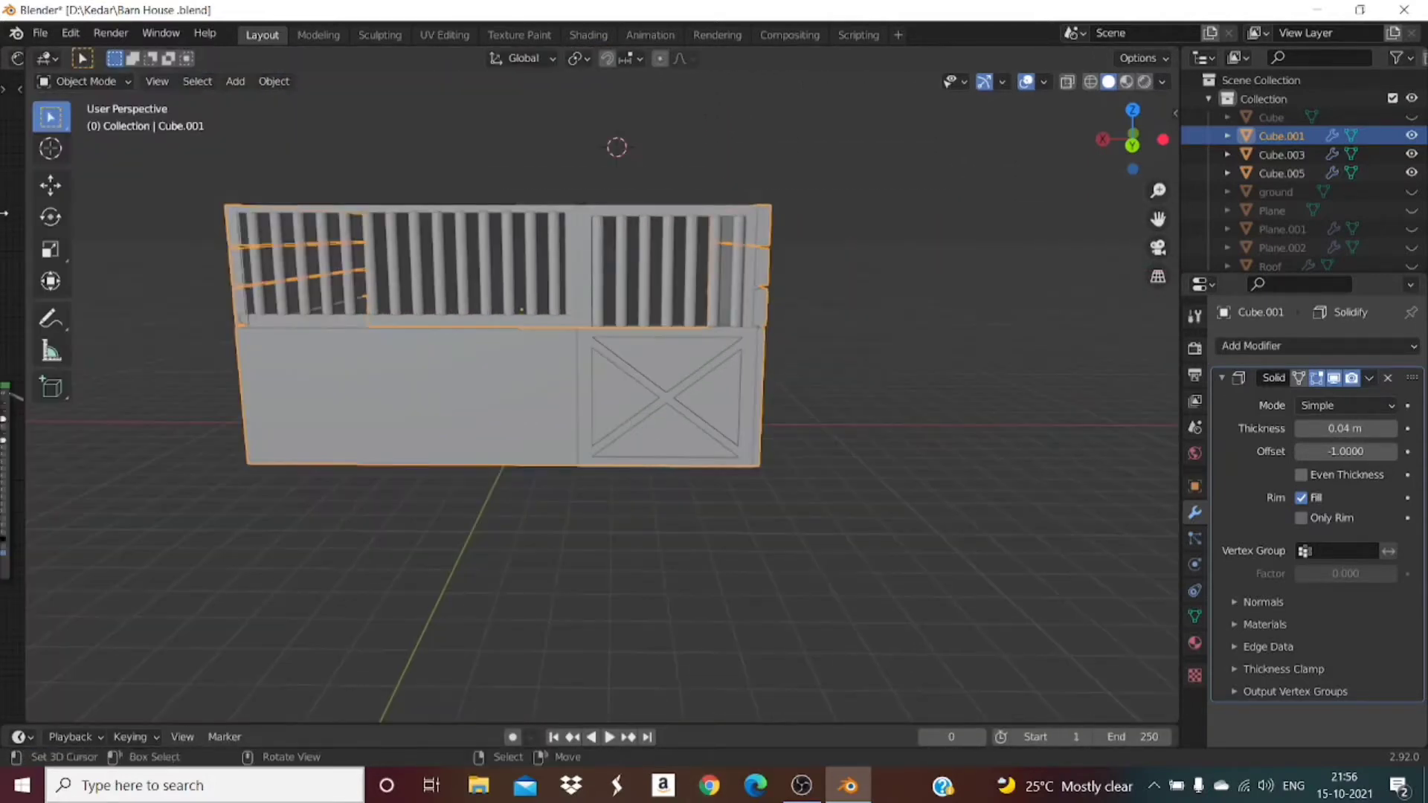
Step: In the Shading workspace, move the wood image node clear of the Principled shader and link its Color output to Base Color
{"action": "left_click", "coordinate": [588, 35]}
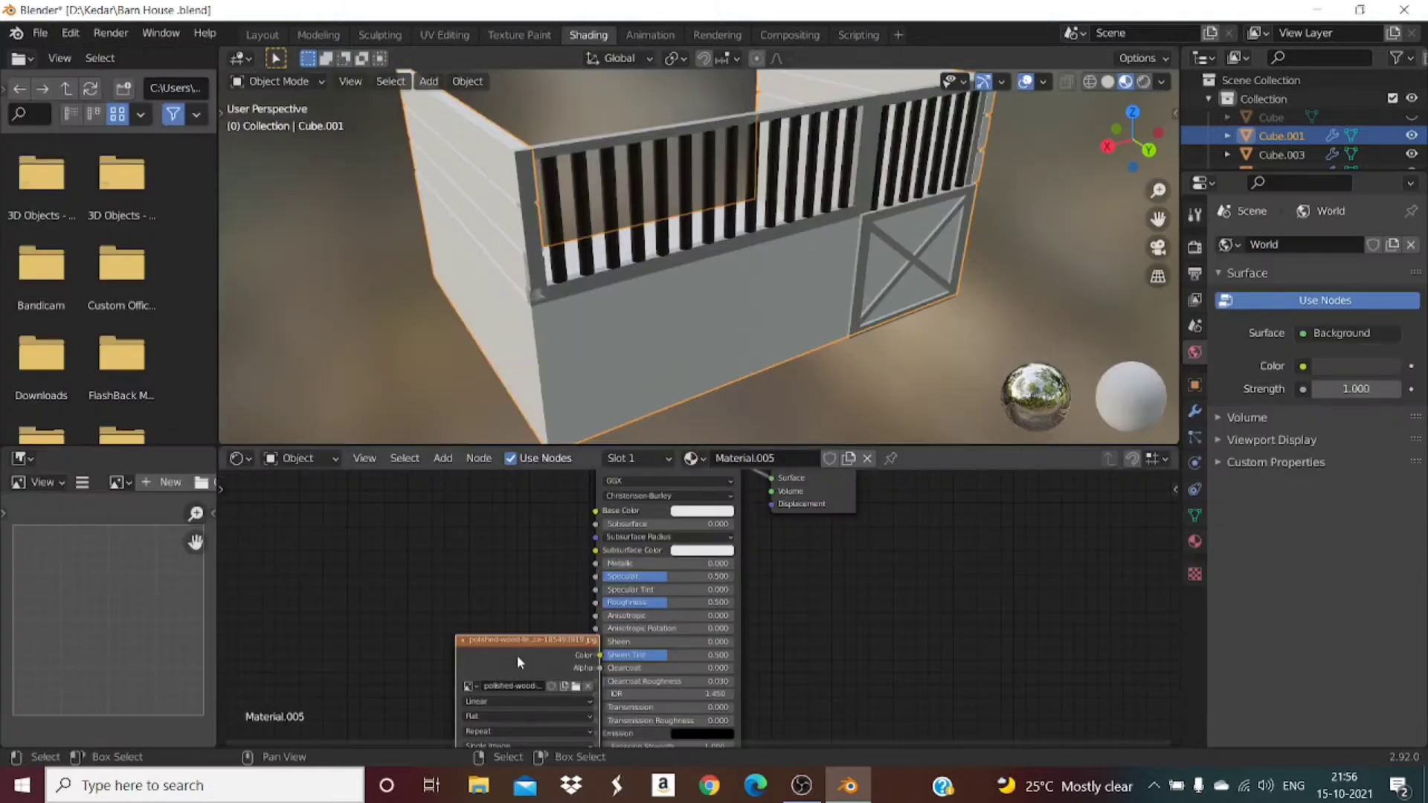
{"action": "left_click_drag", "start_coordinate": [519, 662], "coordinate": [448, 551]}
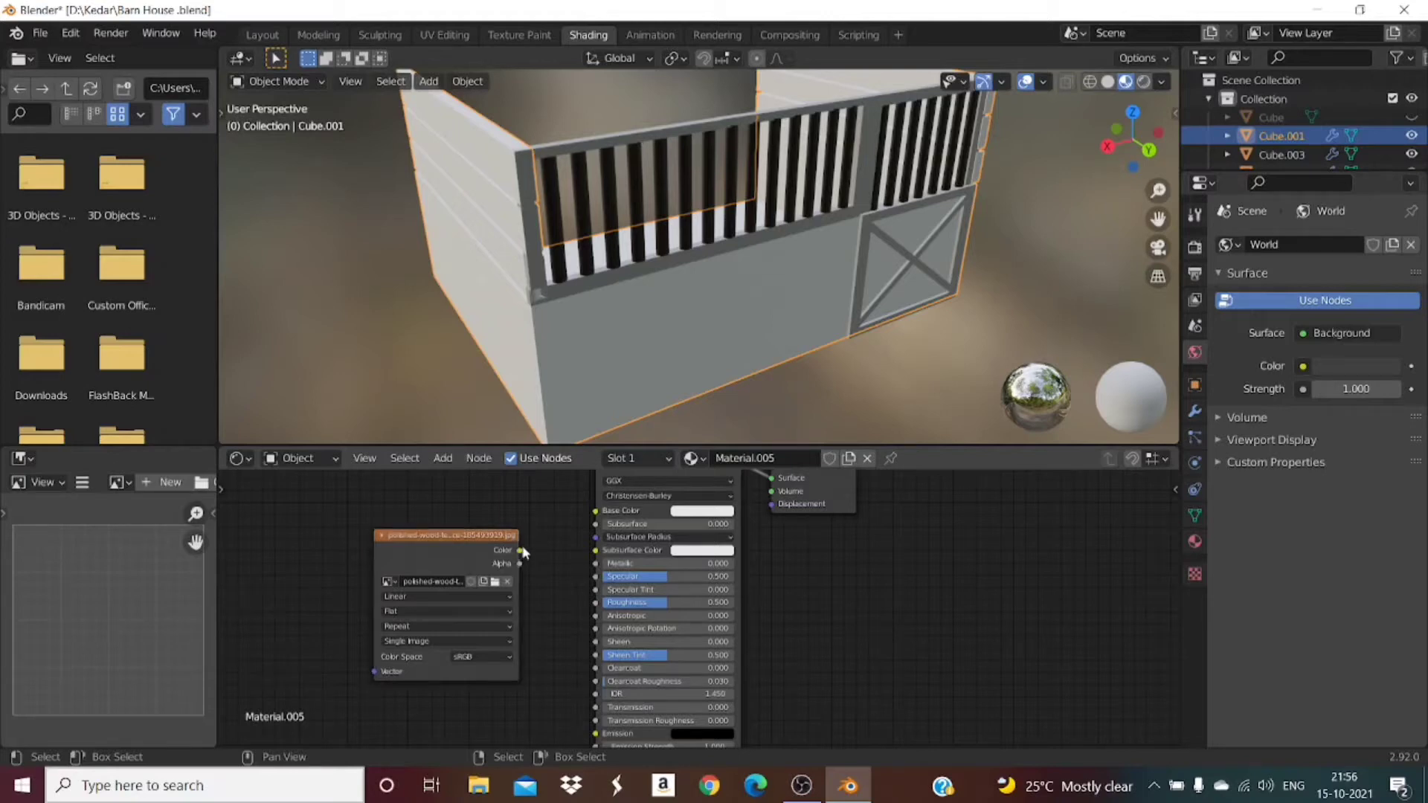
{"action": "left_click_drag", "start_coordinate": [519, 550], "coordinate": [596, 511]}
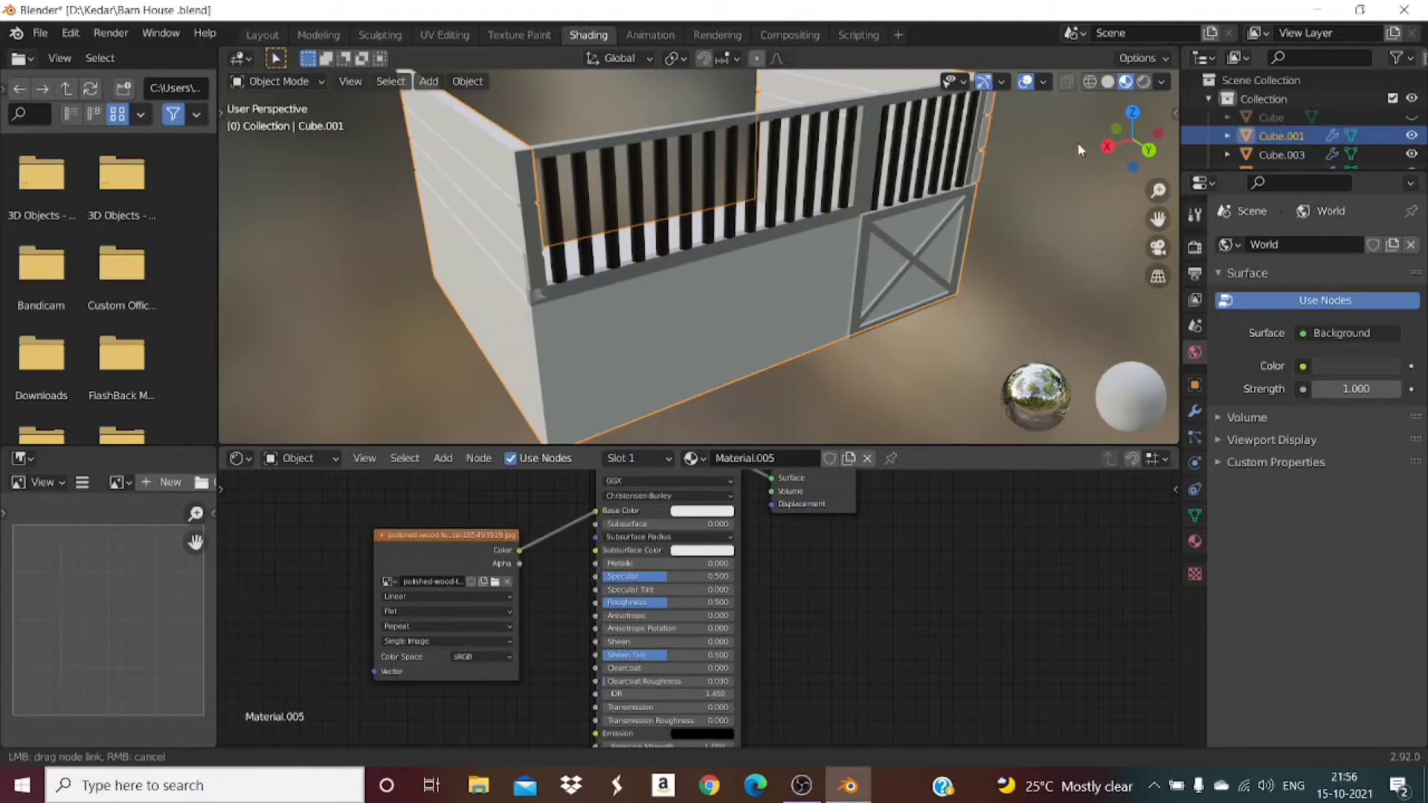
{"action": "mouse_move", "coordinate": [1122, 138]}
{"action": "left_mouse_down"}
{"action": "mouse_move", "coordinate": [1064, 149]}
{"action": "mouse_move", "coordinate": [930, 133]}
{"action": "mouse_move", "coordinate": [889, 141]}
{"action": "mouse_move", "coordinate": [852, 195]}
{"action": "mouse_move", "coordinate": [967, 257]}
{"action": "mouse_move", "coordinate": [1030, 197]}
{"action": "mouse_move", "coordinate": [1168, 157]}
{"action": "mouse_move", "coordinate": [945, 142]}
{"action": "mouse_move", "coordinate": [1127, 137]}
{"action": "left_mouse_up"}
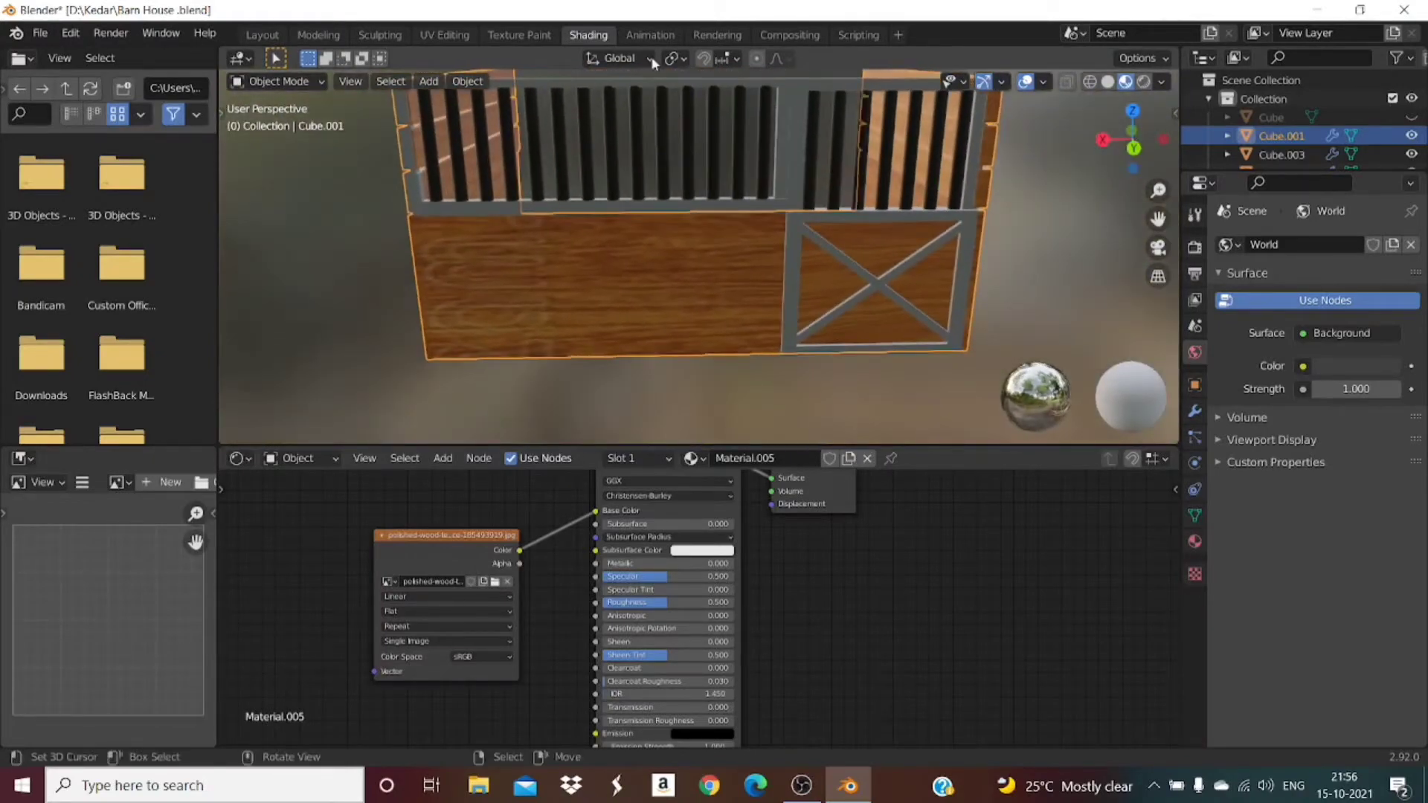
Step: Open the UV Editing workspace, bring the stall front into view, and switch the wall panels to Object Mode
{"action": "left_click", "coordinate": [434, 35]}
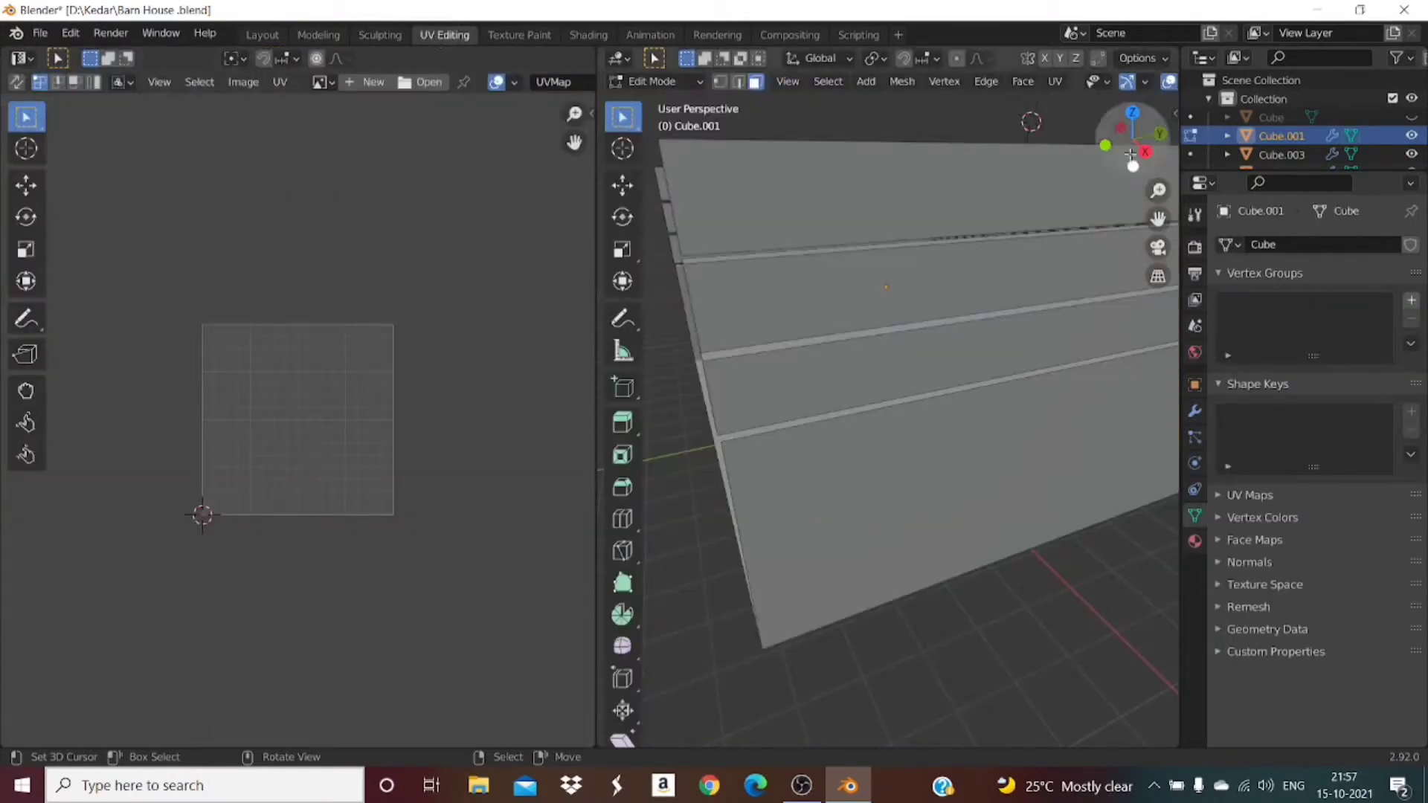
{"action": "left_click_drag", "start_coordinate": [1131, 135], "coordinate": [1017, 153]}
{"action": "scroll", "coordinate": [1012, 149], "scroll_direction": "down", "scroll_amount": 2}
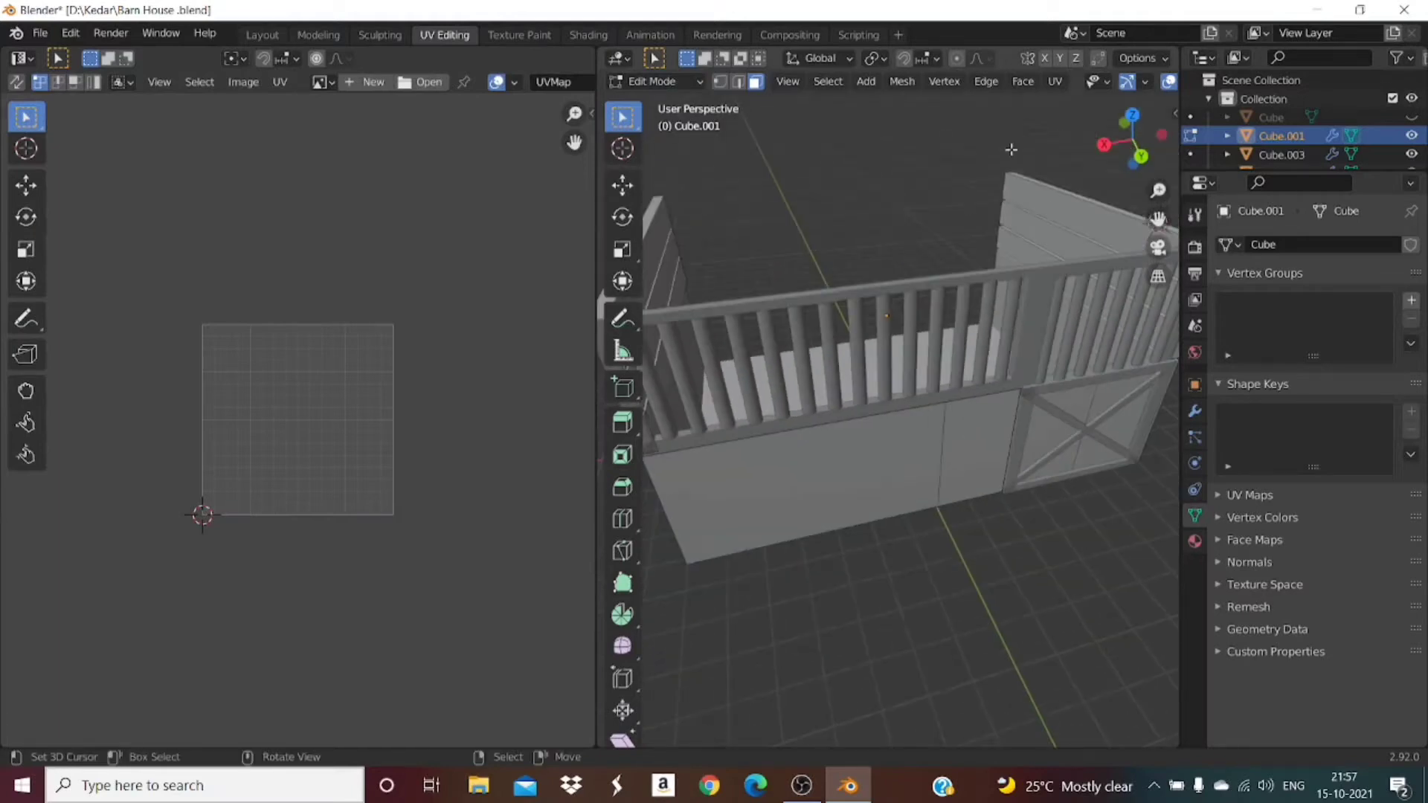
{"action": "left_click", "coordinate": [653, 81]}
{"action": "left_click", "coordinate": [655, 102]}
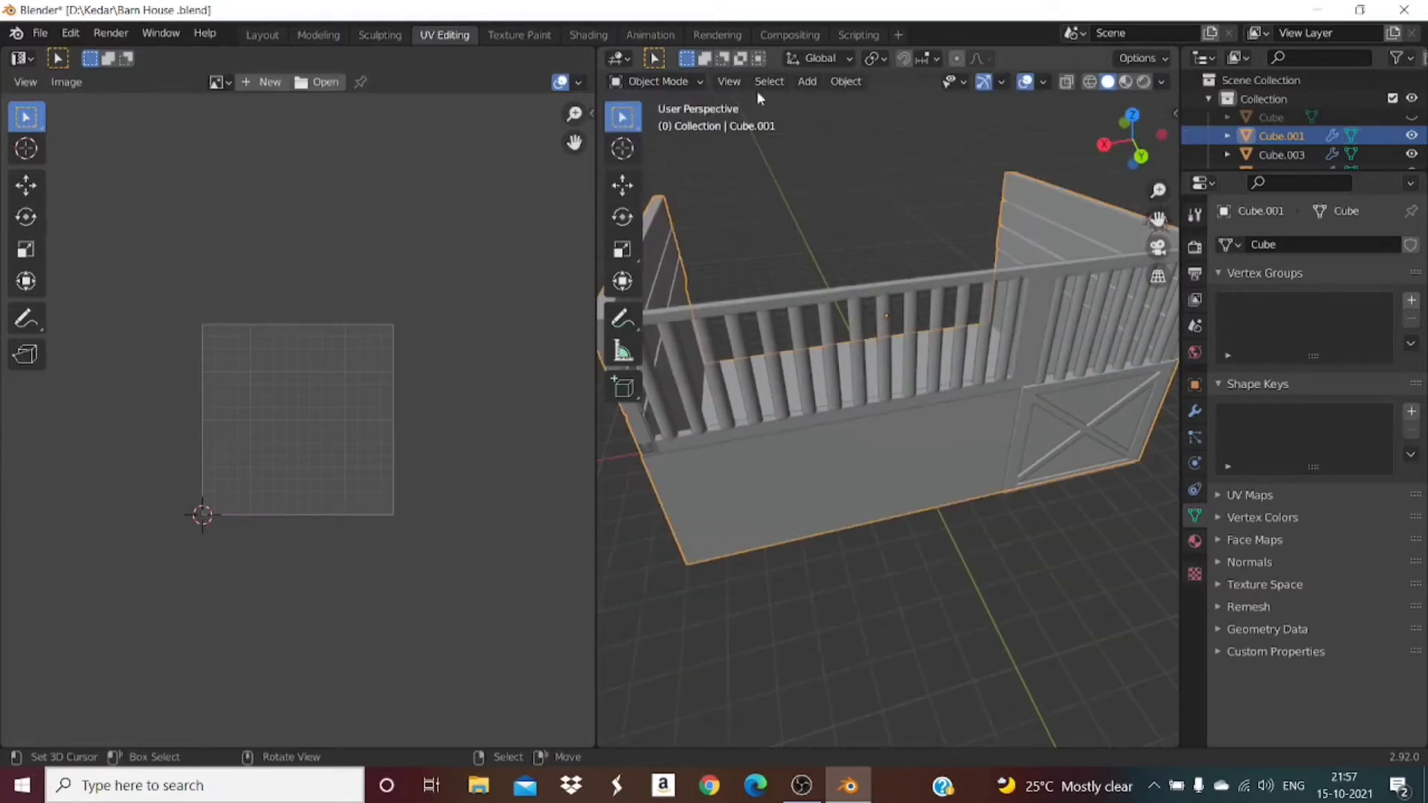
Step: Show the stall in Material Preview shading and put the wall panels into Edit Mode
{"action": "left_click", "coordinate": [1126, 82]}
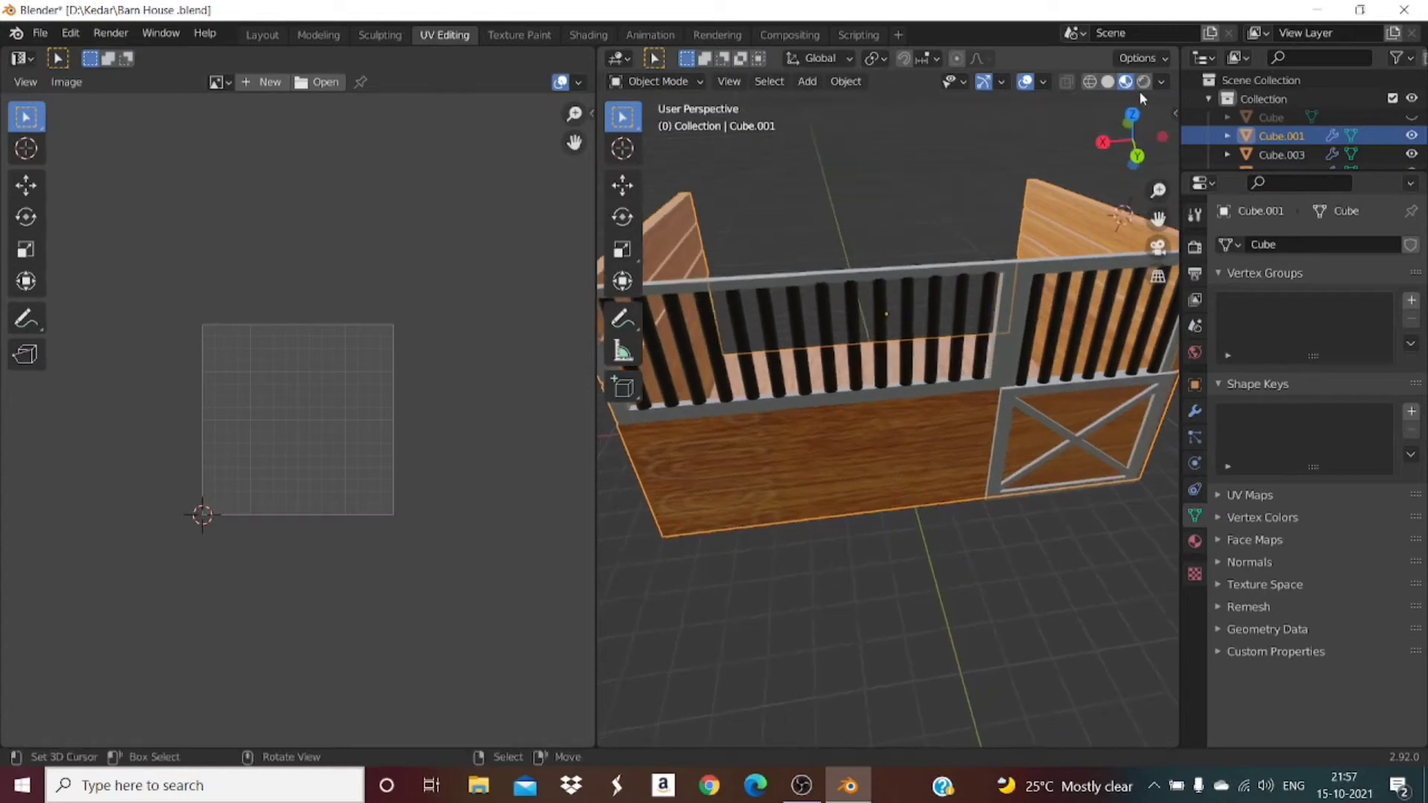
{"action": "left_click", "coordinate": [674, 83]}
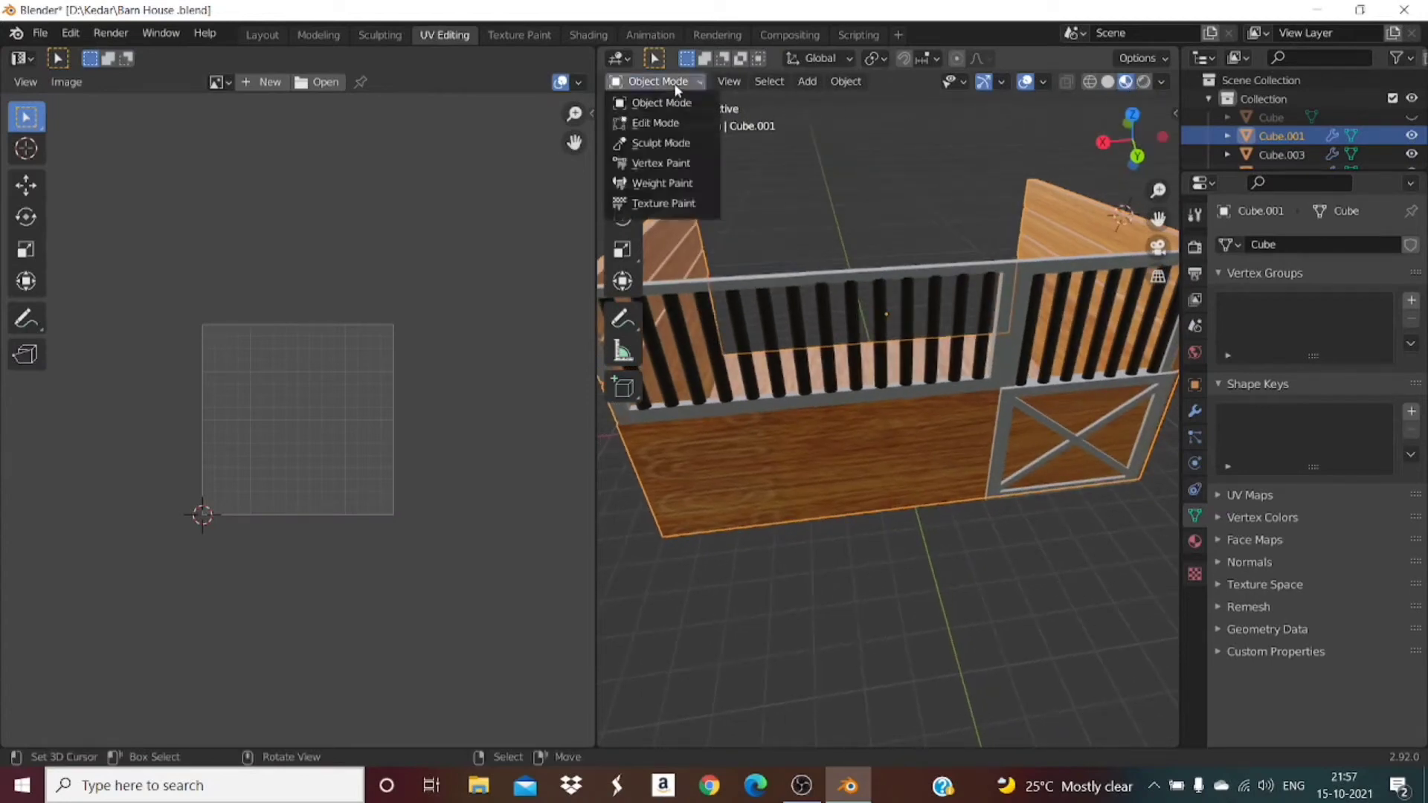
{"action": "left_click", "coordinate": [654, 120]}
{"action": "scroll", "coordinate": [782, 363], "scroll_direction": "down", "scroll_amount": 2}
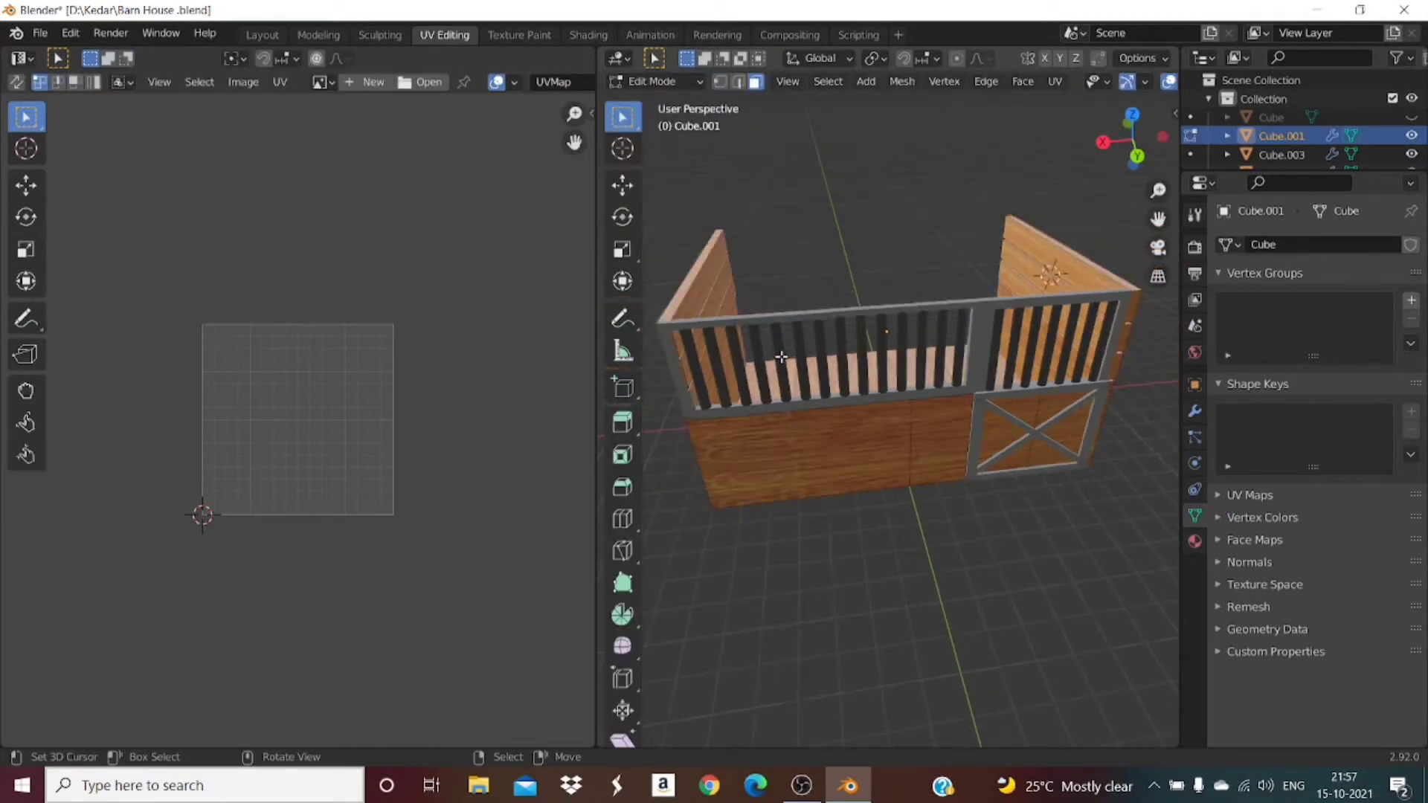
{"action": "left_click_drag", "start_coordinate": [1132, 138], "coordinate": [1180, 122]}
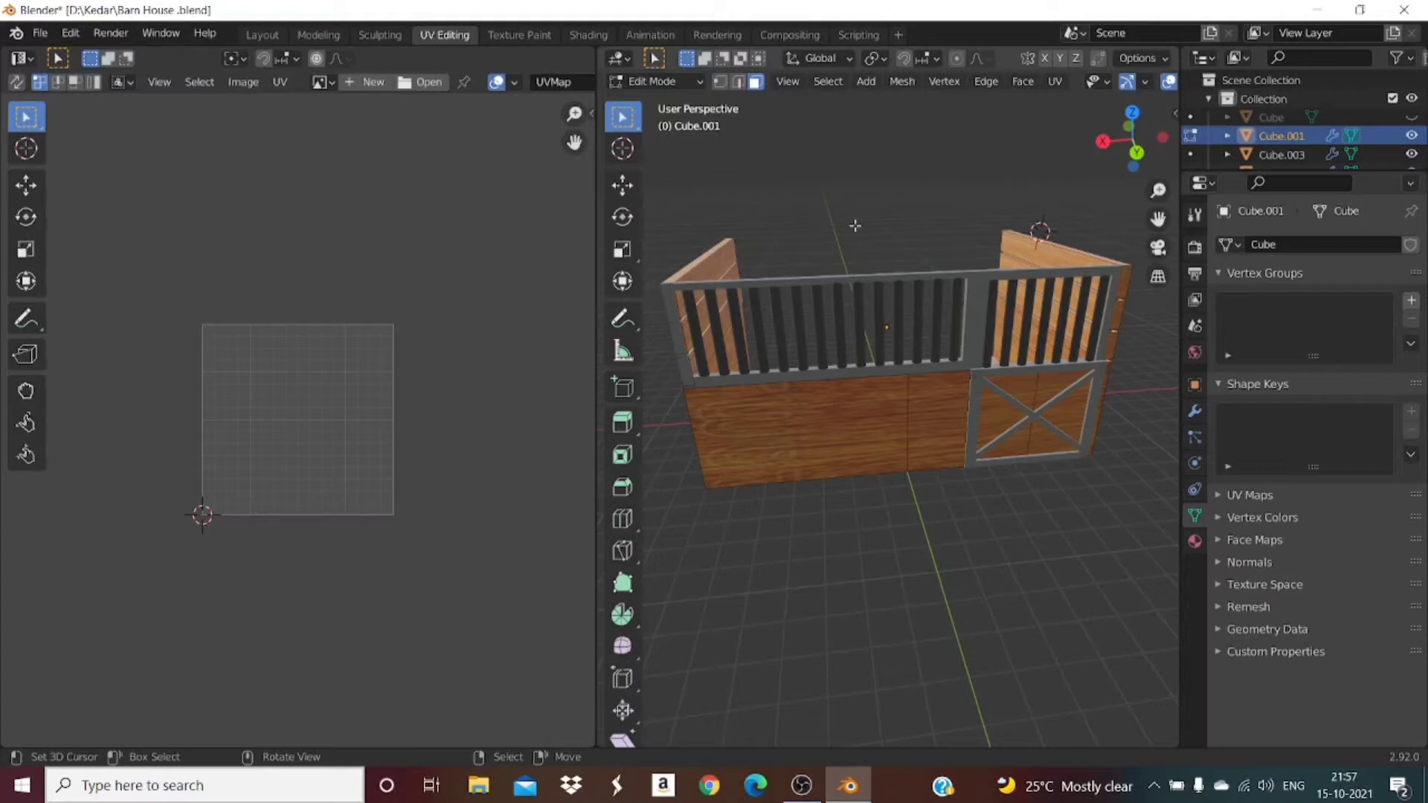
Step: Open polished-wood-texture-high-resolution-resource-185493919.jpg as the background image in the UV Editor
{"action": "left_click", "coordinate": [430, 84]}
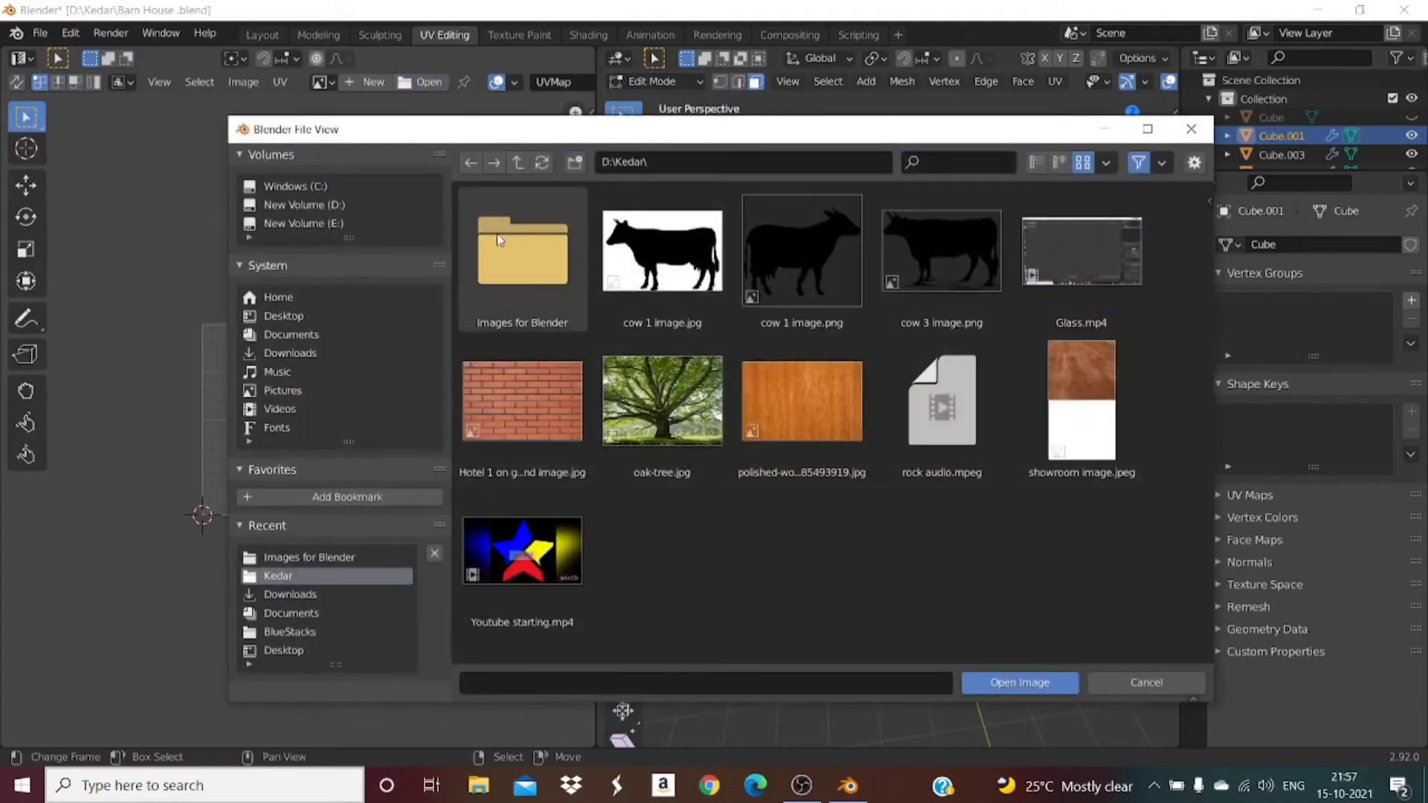
{"action": "left_click", "coordinate": [777, 399]}
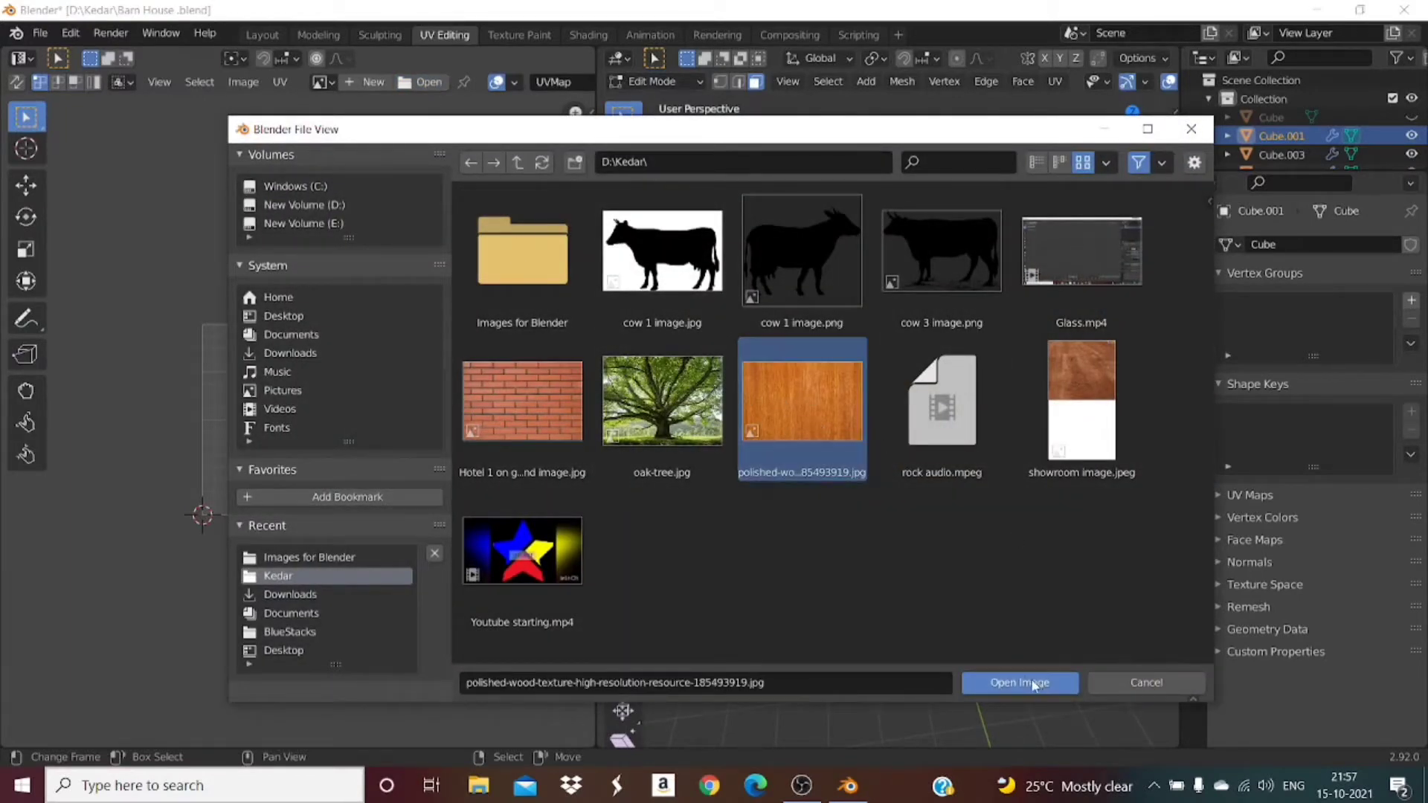
{"action": "scroll", "coordinate": [386, 573], "scroll_direction": "down", "scroll_amount": 2}
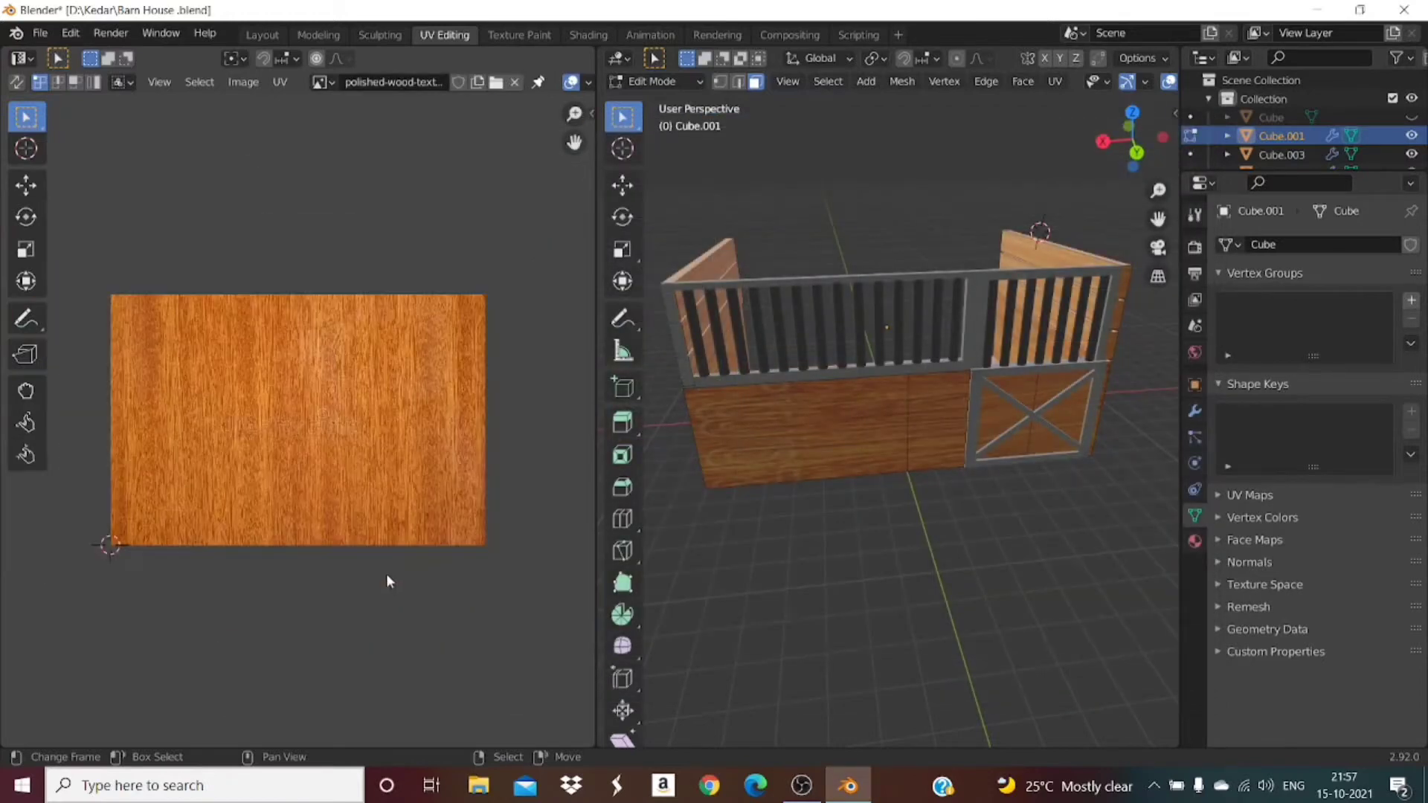
{"action": "scroll", "coordinate": [386, 574], "scroll_direction": "up", "scroll_amount": 1}
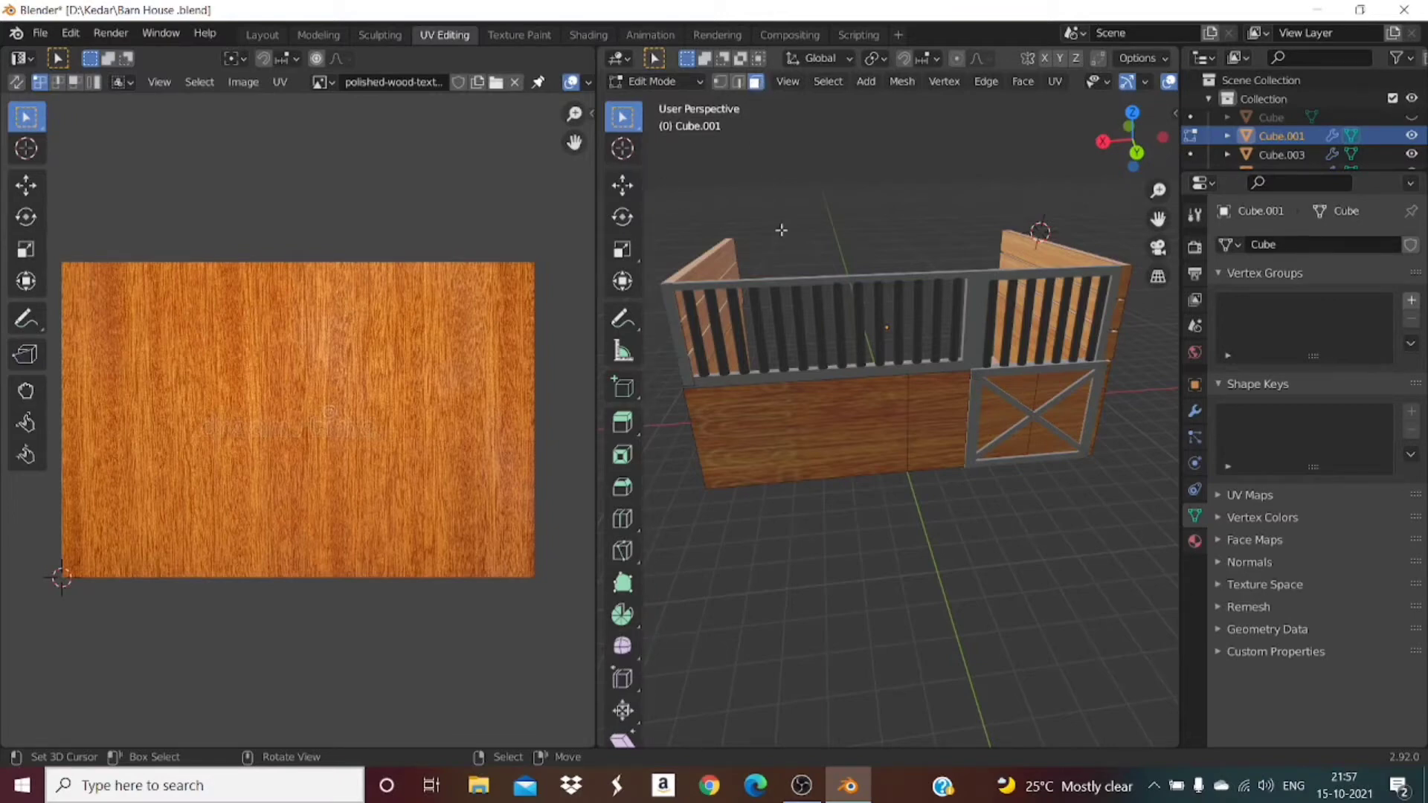
Step: Examine where the large front panel's face lies on the wood image and how its texture looks
{"action": "left_click", "coordinate": [821, 455]}
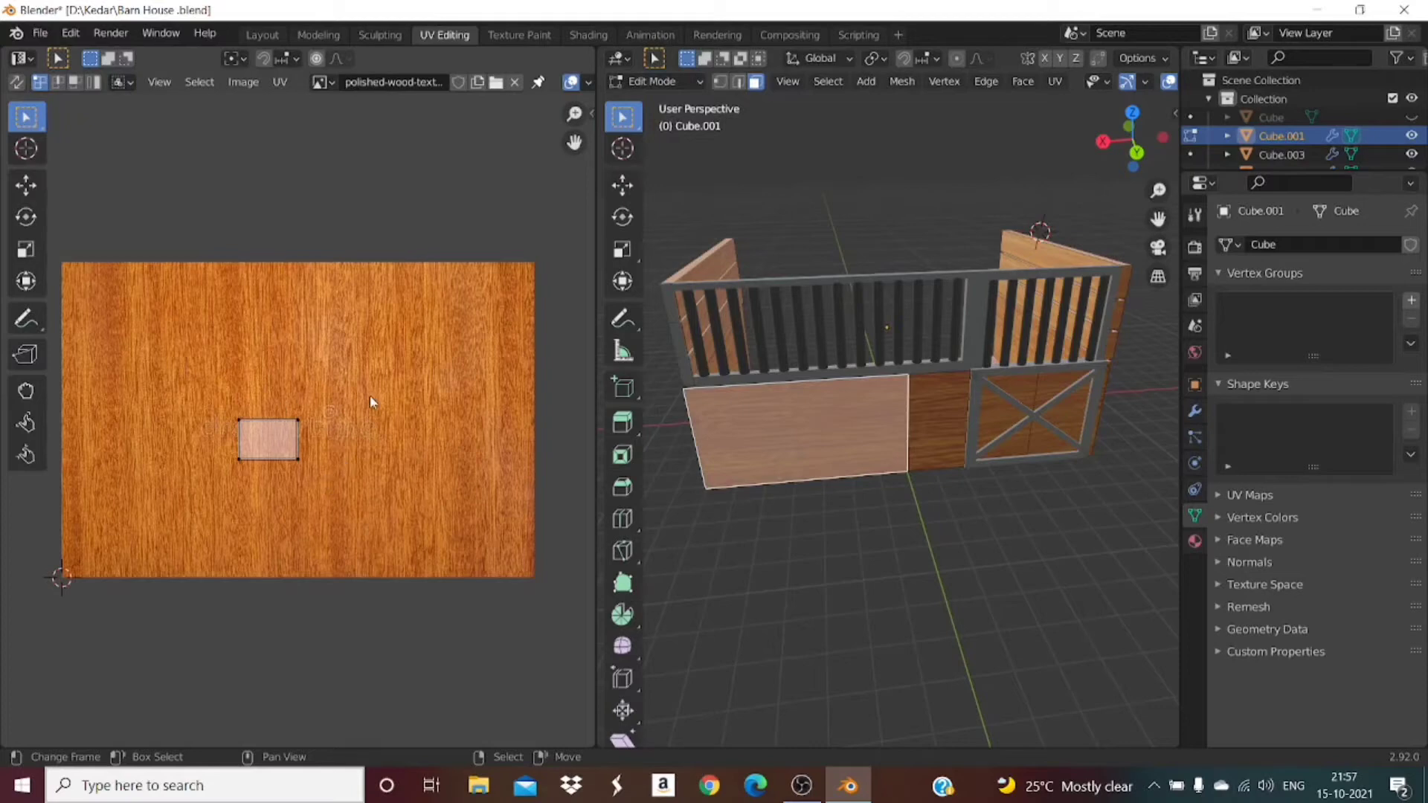
{"action": "scroll", "coordinate": [818, 417], "scroll_direction": "up", "scroll_amount": 4}
{"action": "scroll", "coordinate": [339, 437], "scroll_direction": "up", "scroll_amount": 3}
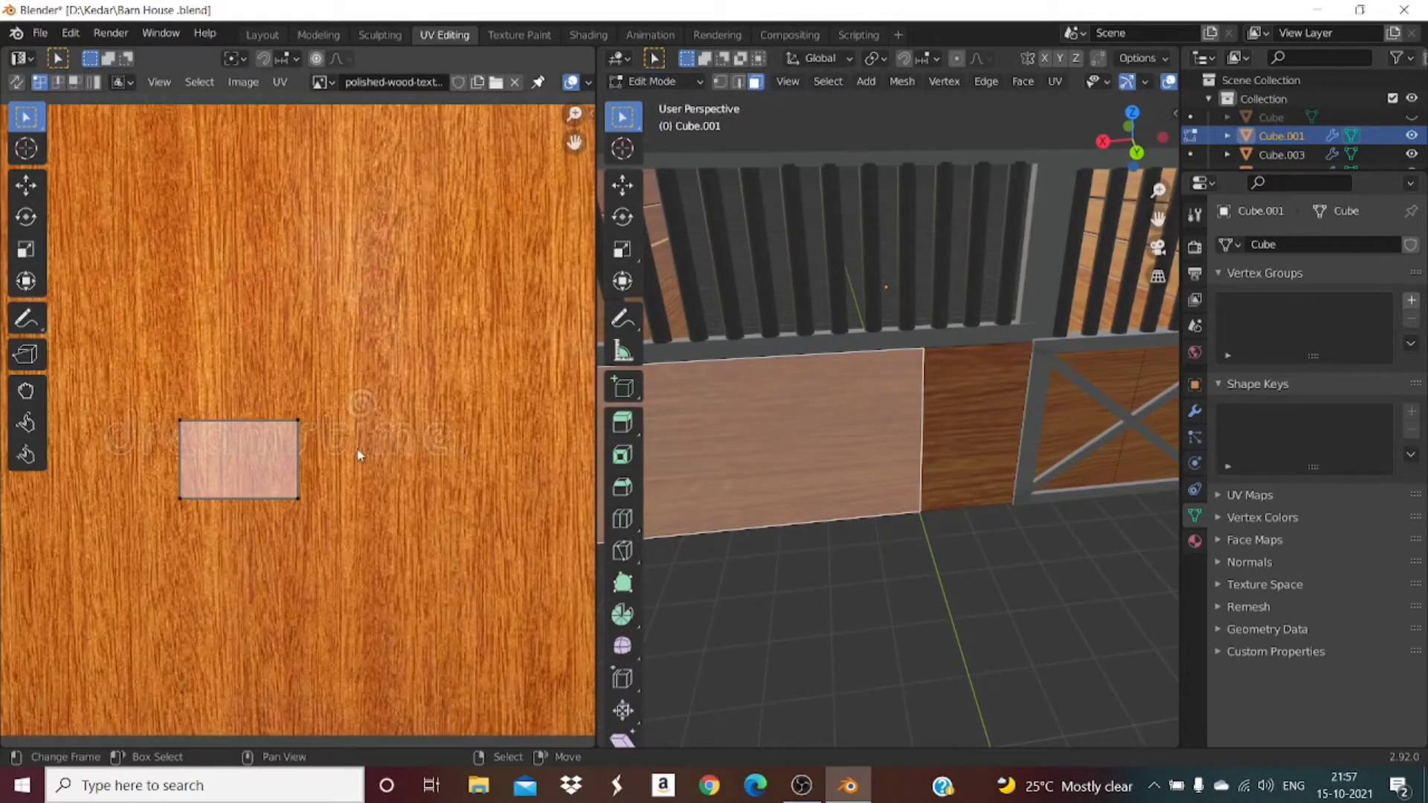
{"action": "middle_click_drag", "start_coordinate": [721, 492], "coordinate": [723, 477]}
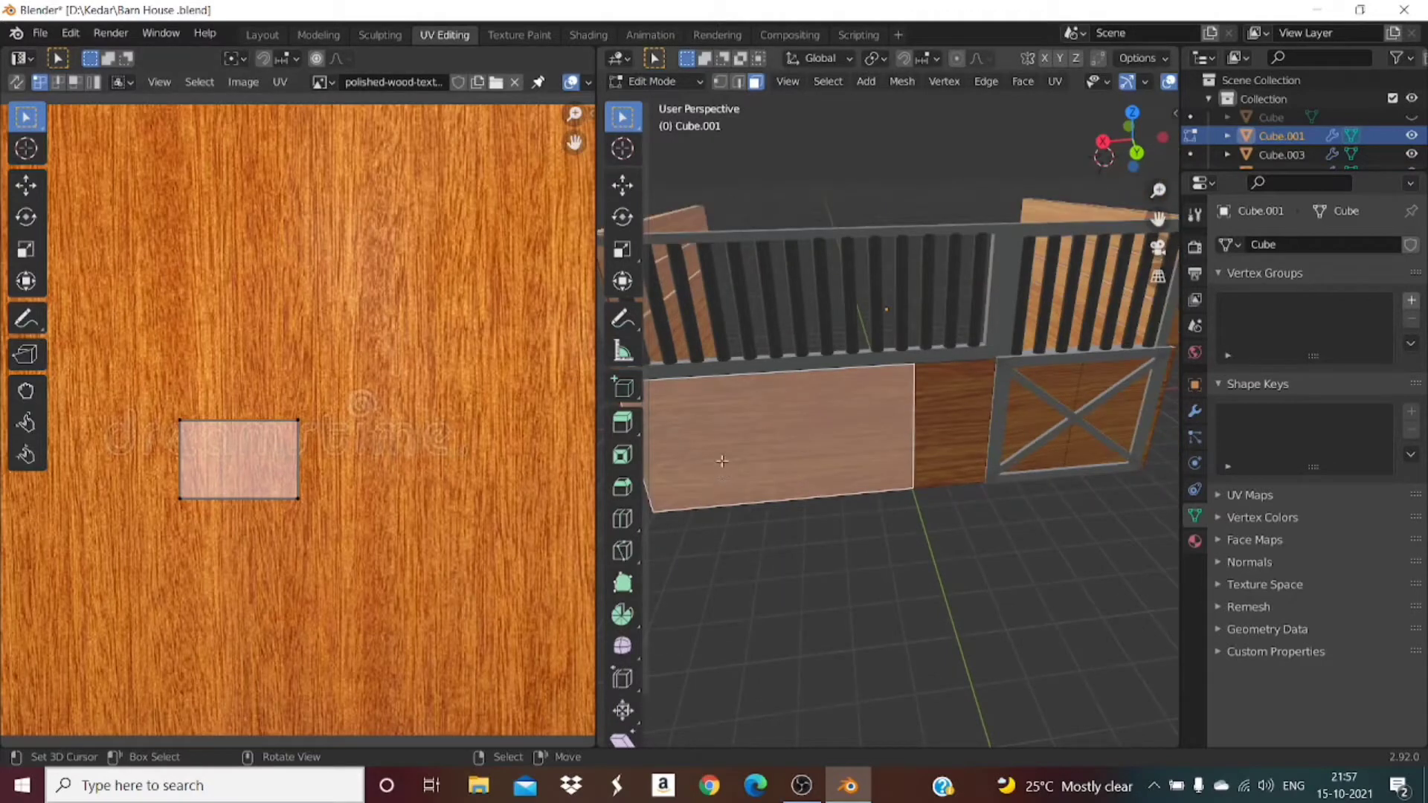
{"action": "scroll", "coordinate": [722, 461], "scroll_direction": "down", "scroll_amount": 4}
{"action": "left_click", "coordinate": [803, 253]}
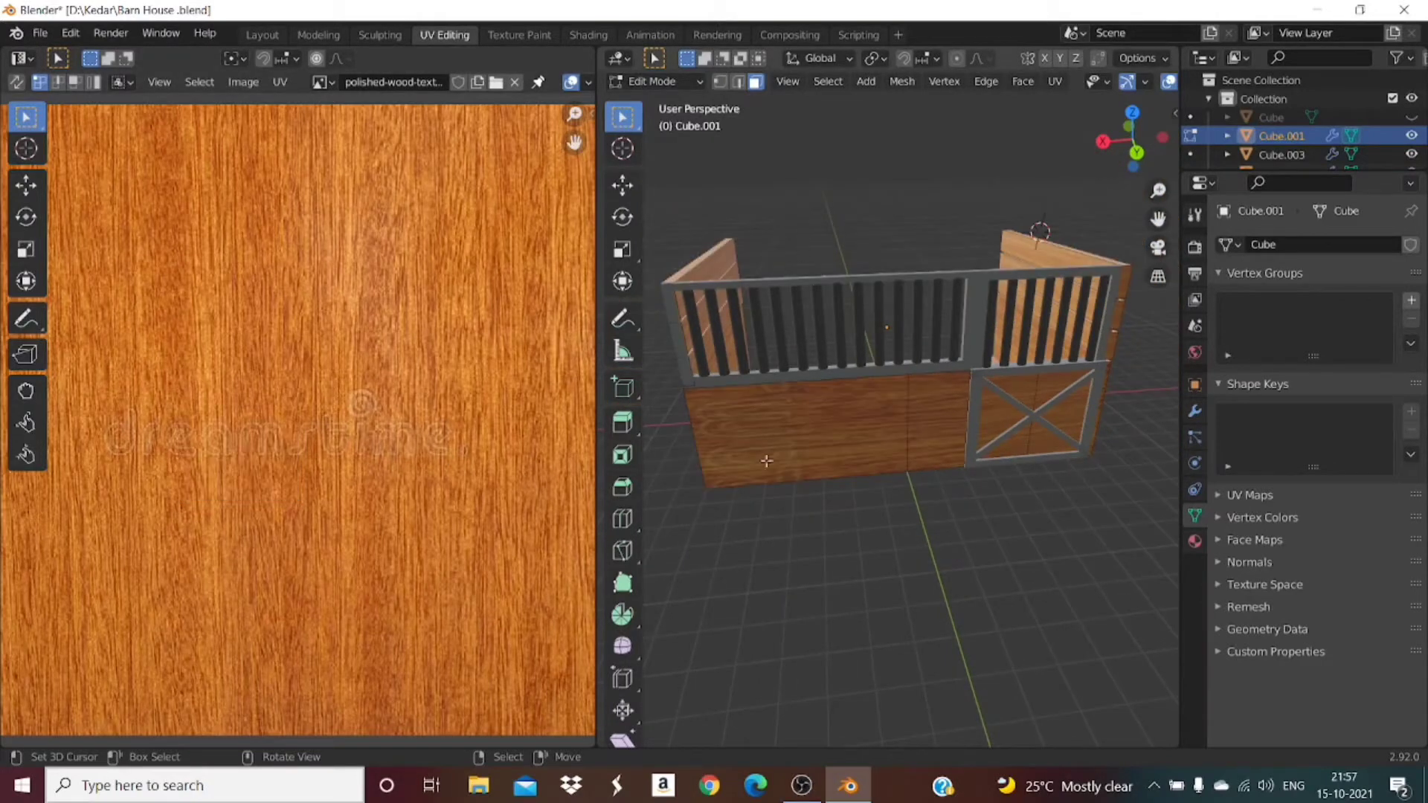
{"action": "scroll", "coordinate": [757, 459], "scroll_direction": "up", "scroll_amount": 4}
{"action": "scroll", "coordinate": [753, 457], "scroll_direction": "down", "scroll_amount": 4}
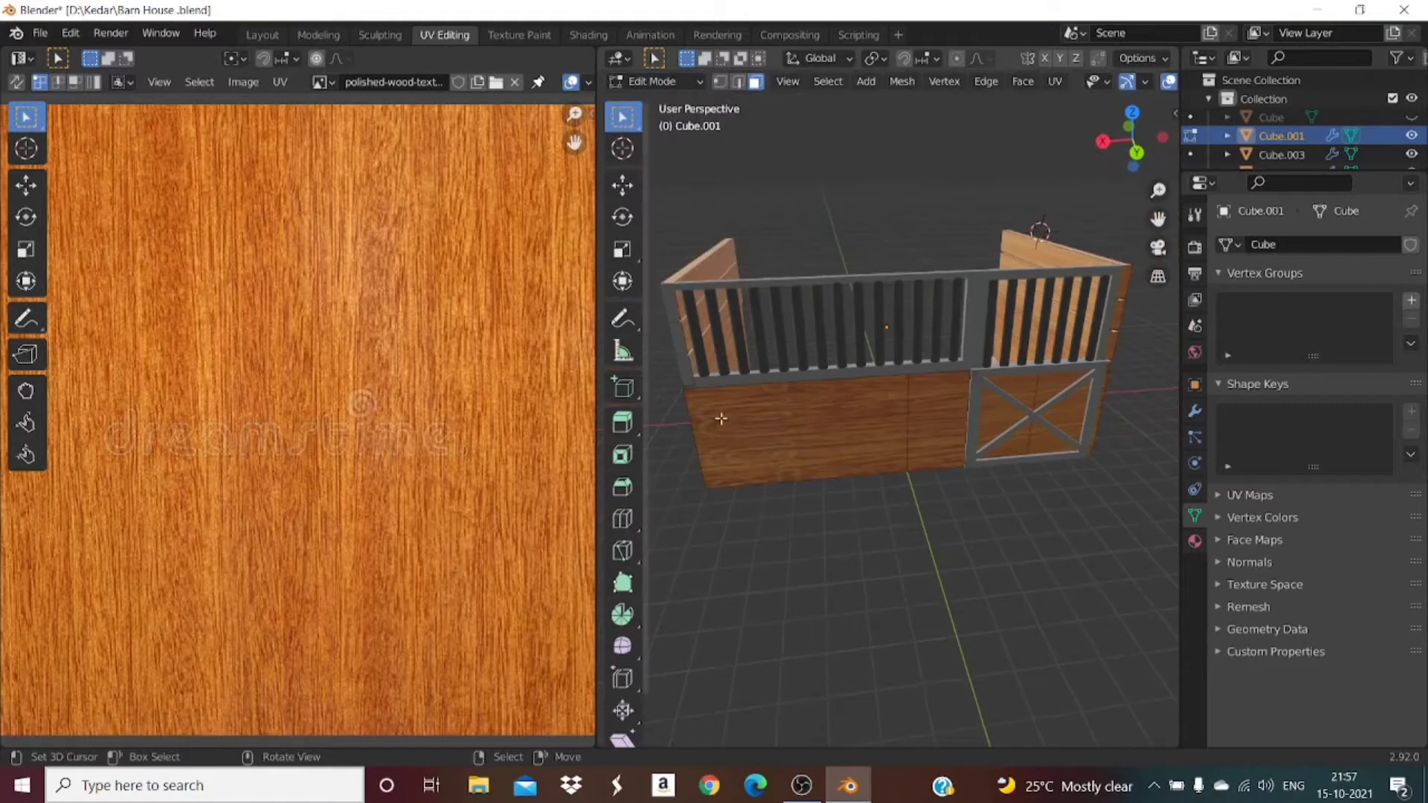
Step: Move the large front panel's UV face down along Y, clear of the watermark on the wood image
{"action": "left_click", "coordinate": [758, 421]}
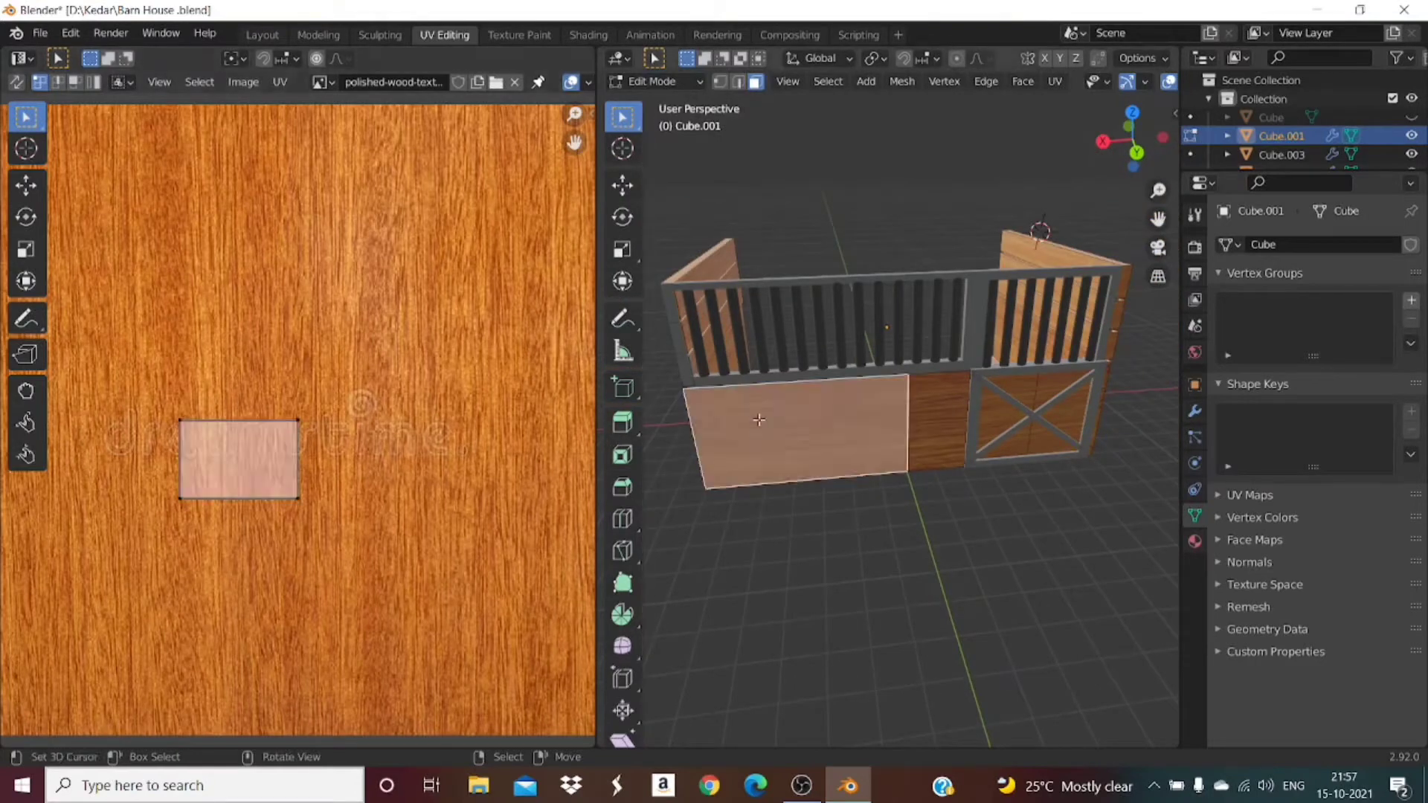
{"action": "scroll", "coordinate": [369, 421], "scroll_direction": "down", "scroll_amount": 1}
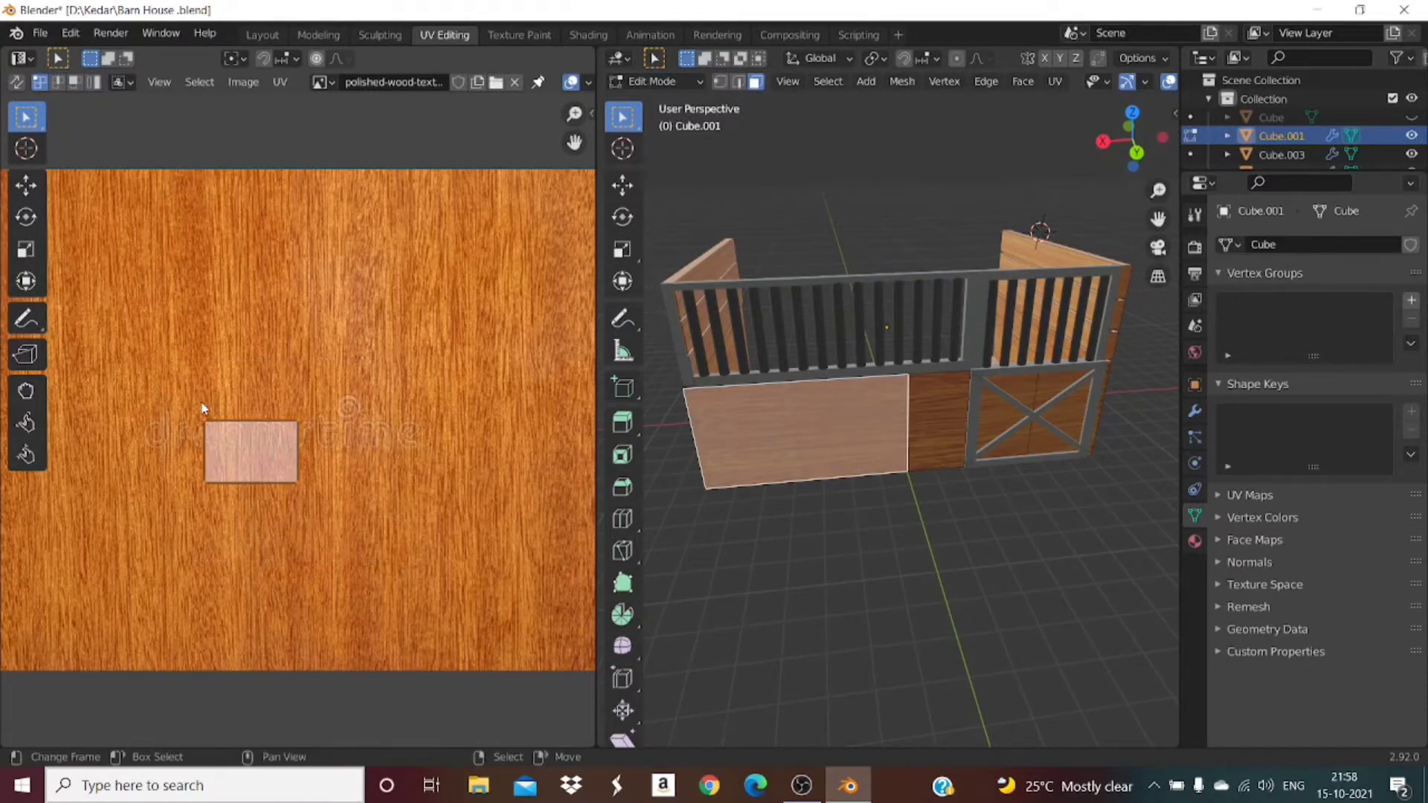
{"action": "key", "text": "g"}
{"action": "key", "text": "y"}
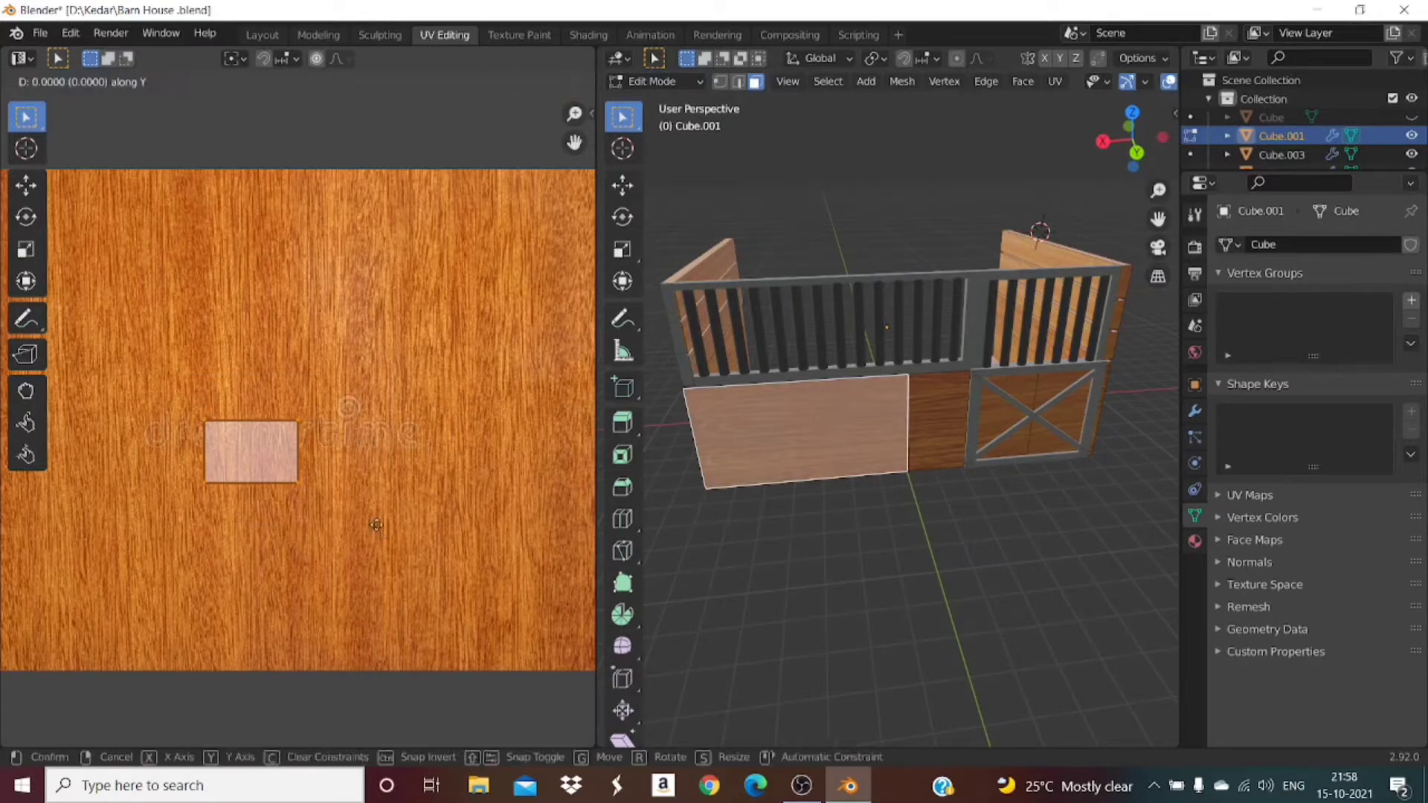
{"action": "left_click", "coordinate": [447, 582]}
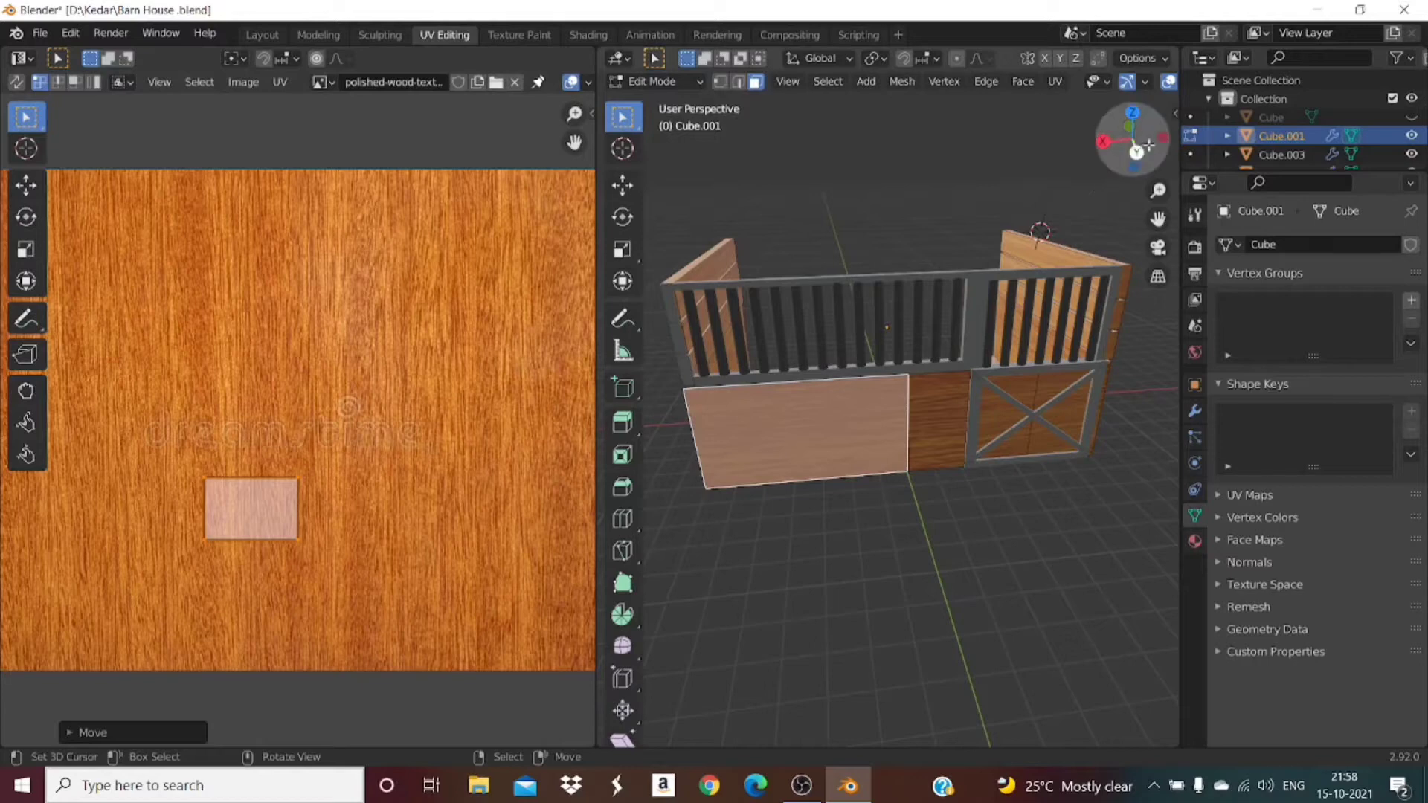
Step: Examine the UV placement of the narrow front panel, the door panel and the side wall planks against the wood image
{"action": "left_click_drag", "start_coordinate": [1131, 138], "coordinate": [1122, 141]}
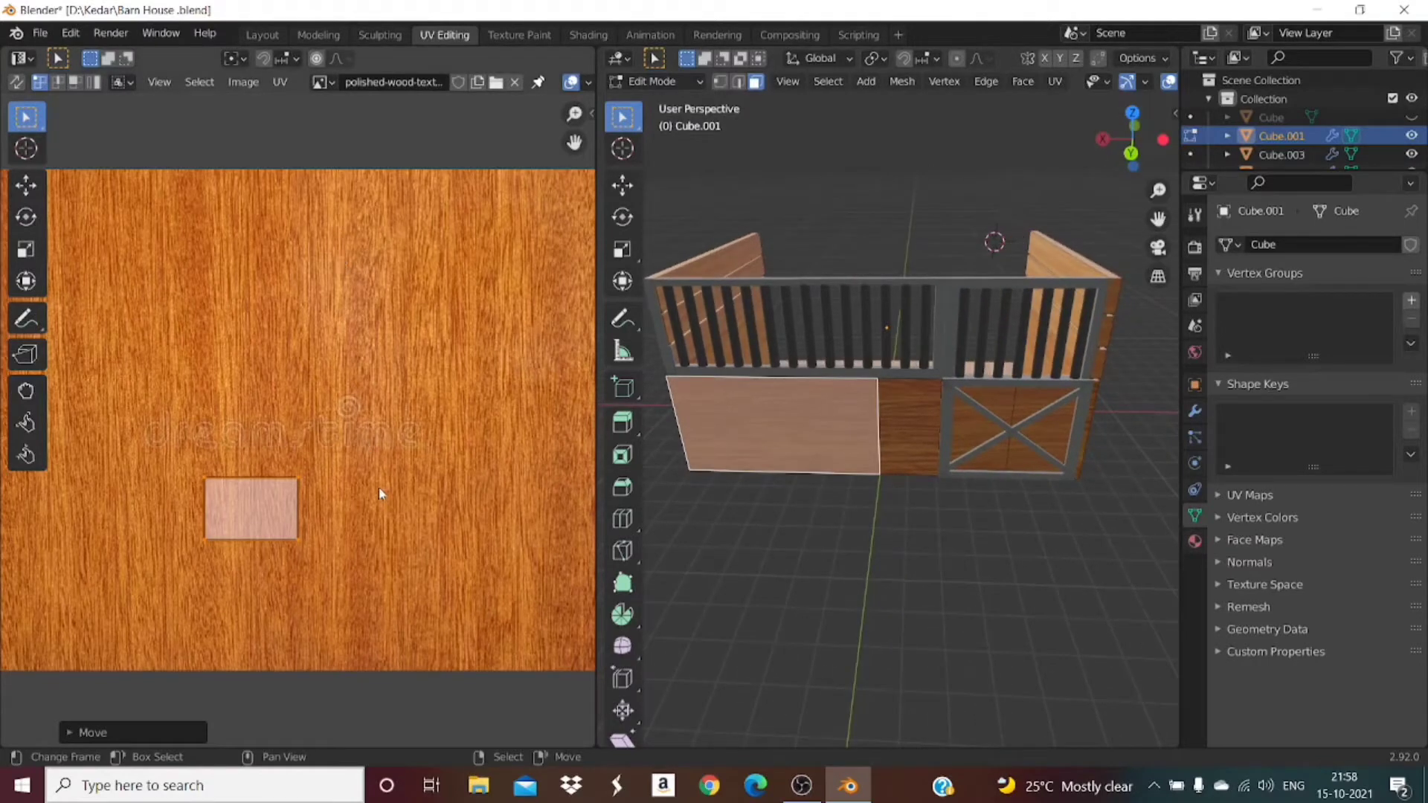
{"action": "mouse_move", "coordinate": [1147, 152]}
{"action": "left_mouse_down"}
{"action": "mouse_move", "coordinate": [1125, 148]}
{"action": "mouse_move", "coordinate": [1144, 151]}
{"action": "left_mouse_up"}
{"action": "left_click", "coordinate": [932, 425]}
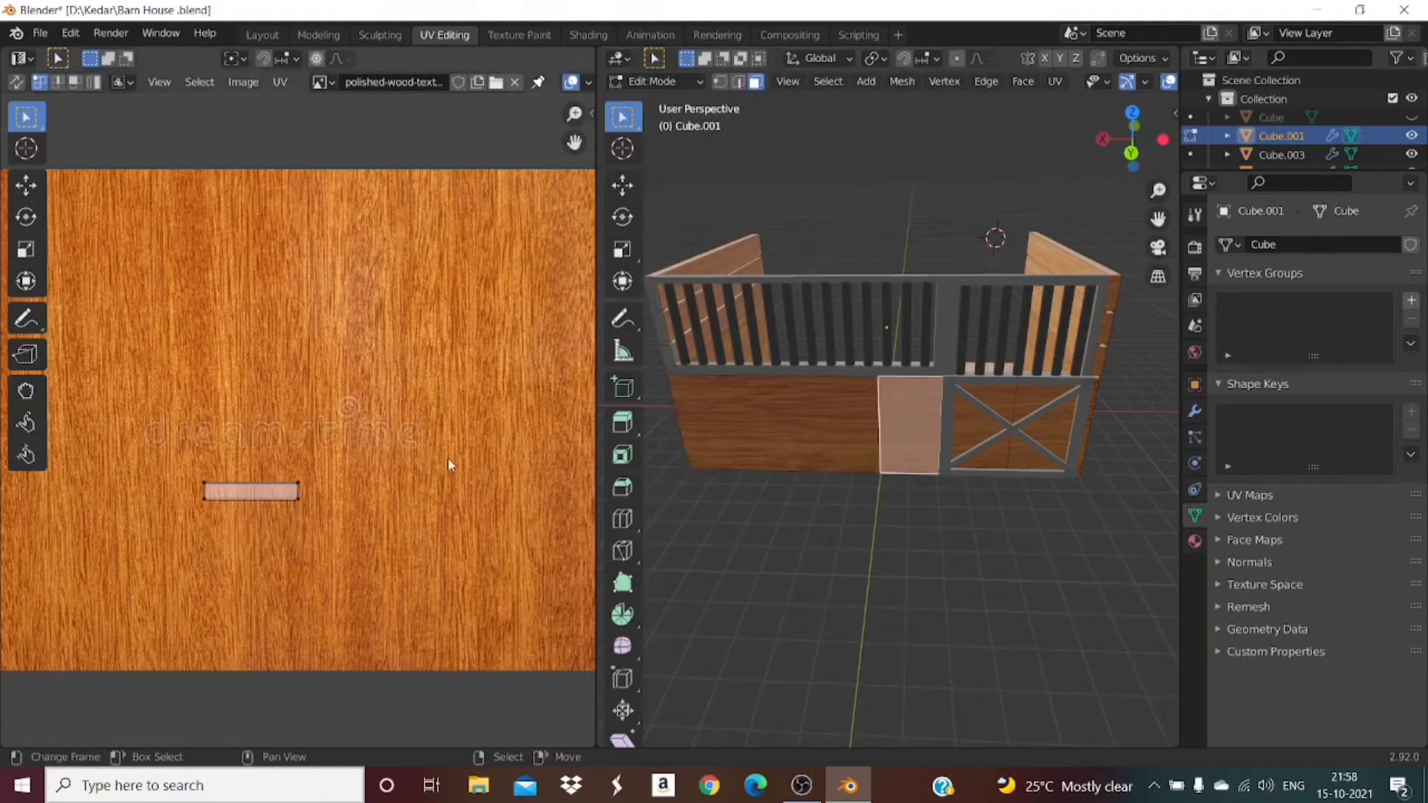
{"action": "scroll", "coordinate": [408, 470], "scroll_direction": "down", "scroll_amount": 1}
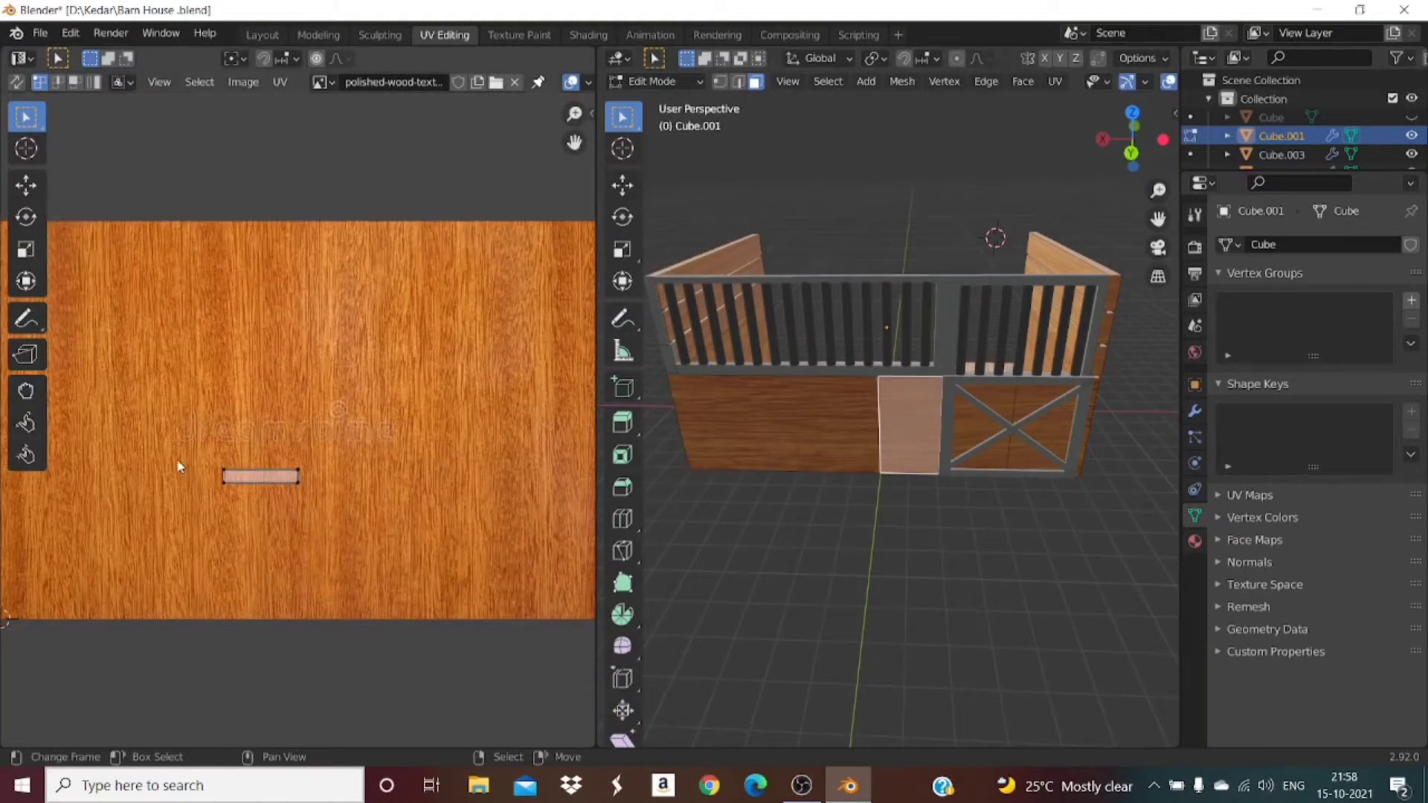
{"action": "left_click", "coordinate": [960, 429]}
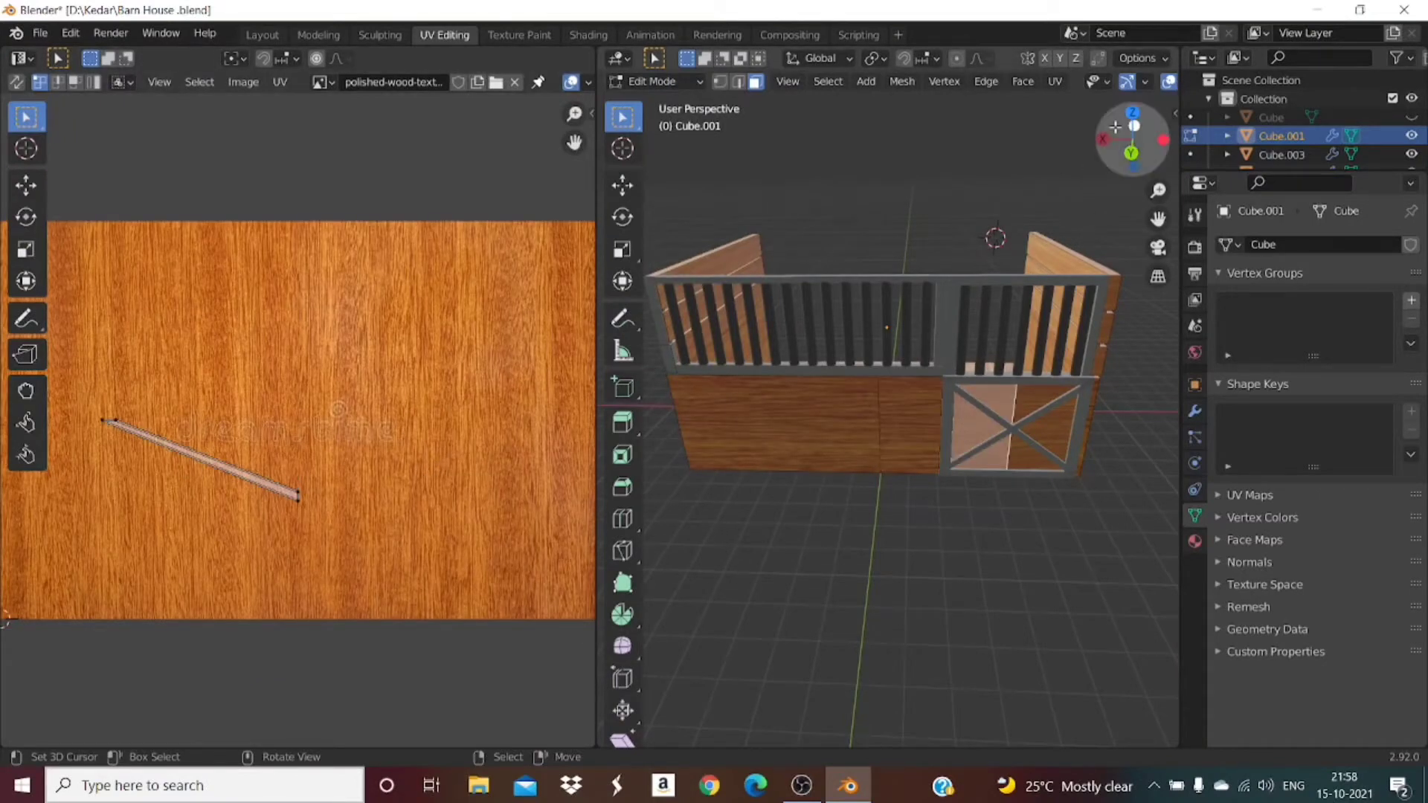
{"action": "left_click_drag", "start_coordinate": [1115, 126], "coordinate": [945, 98]}
{"action": "right_click", "coordinate": [886, 357]}
{"action": "right_click", "coordinate": [901, 411]}
{"action": "right_click", "coordinate": [893, 314]}
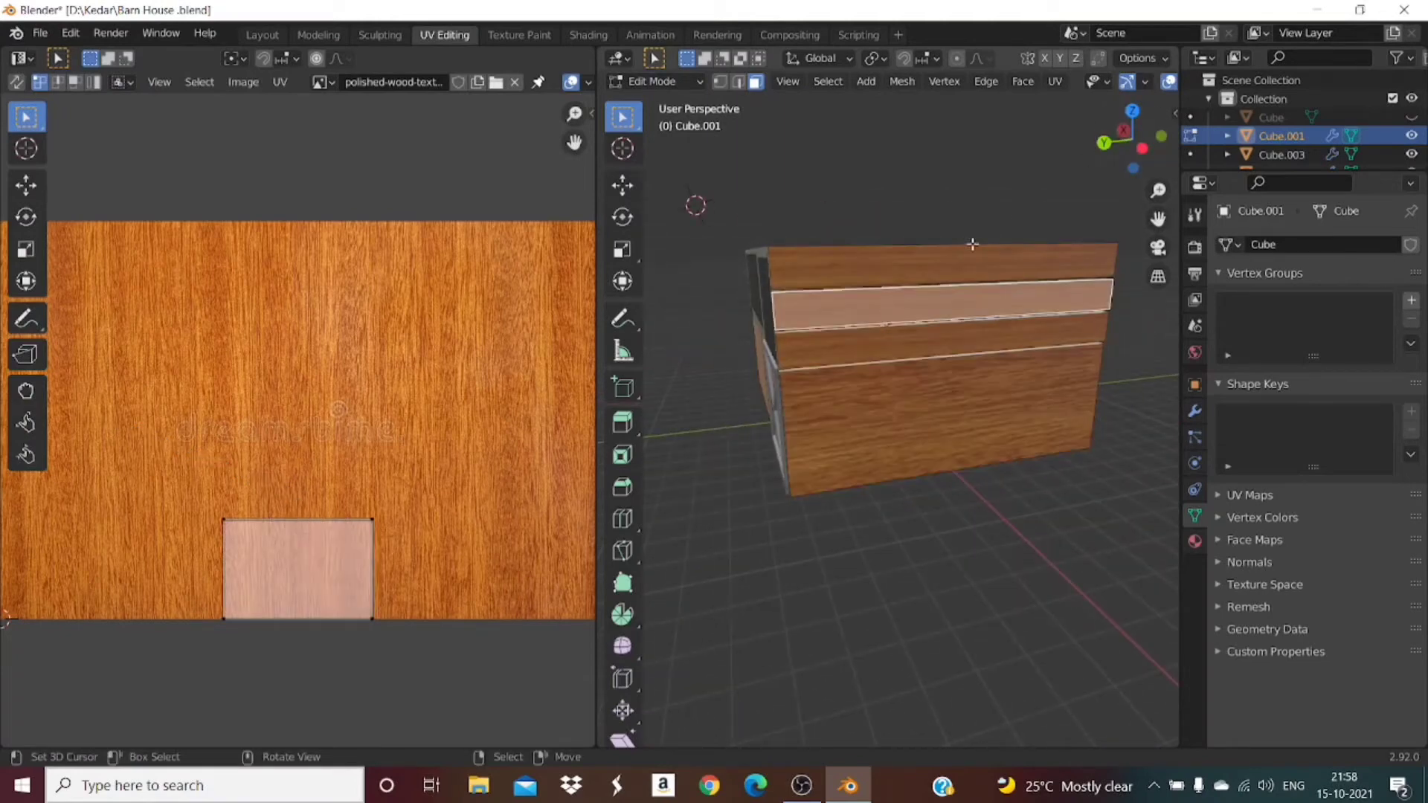
{"action": "right_click", "coordinate": [1016, 276]}
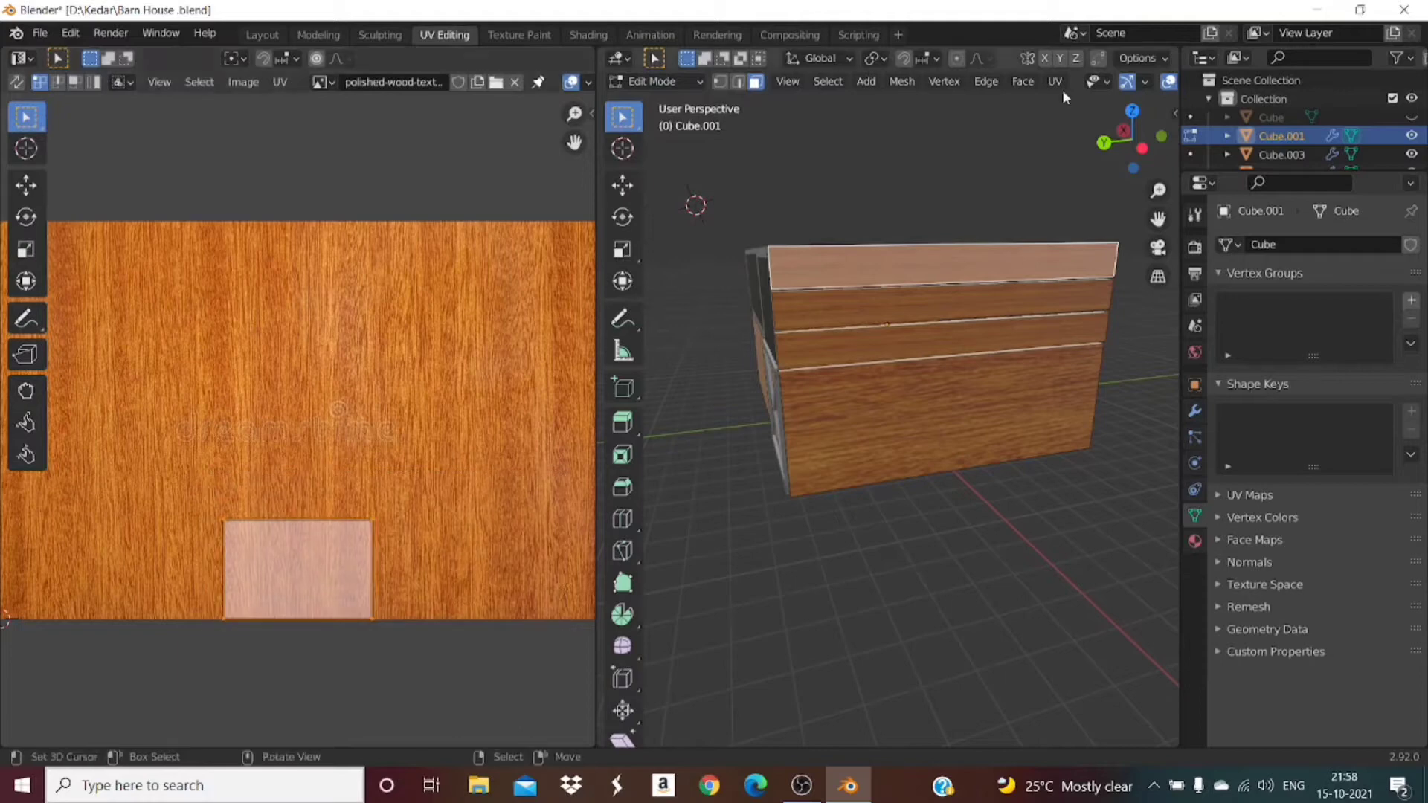
{"action": "left_click_drag", "start_coordinate": [1125, 128], "coordinate": [796, 125]}
{"action": "right_click", "coordinate": [826, 395]}
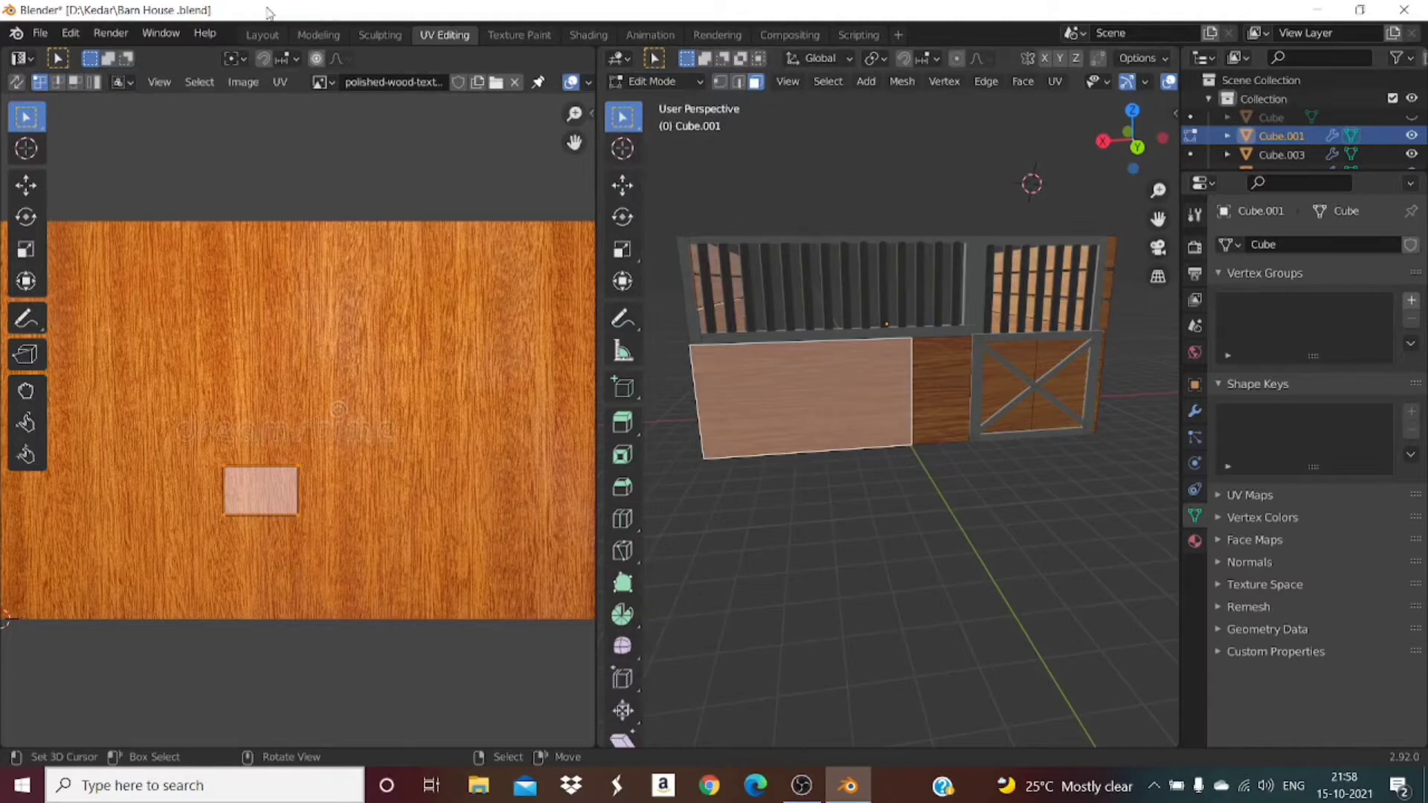
Step: Return to the Layout workspace and show the stall in Material Preview shading
{"action": "left_click", "coordinate": [262, 35]}
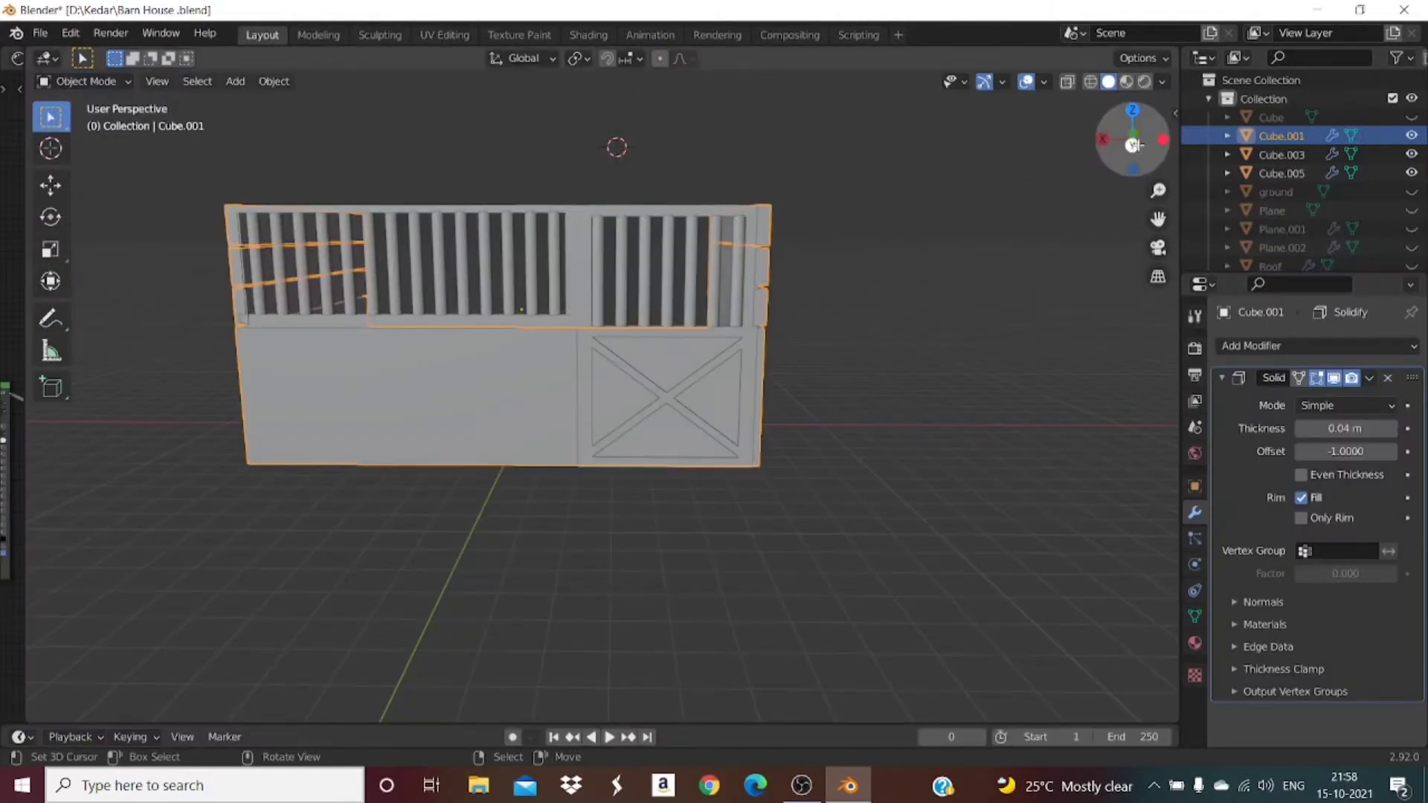
{"action": "mouse_move", "coordinate": [1132, 143]}
{"action": "left_mouse_down"}
{"action": "mouse_move", "coordinate": [1094, 194]}
{"action": "mouse_move", "coordinate": [1137, 103]}
{"action": "mouse_move", "coordinate": [1156, 160]}
{"action": "mouse_move", "coordinate": [1092, 140]}
{"action": "left_mouse_up"}
{"action": "left_click", "coordinate": [1126, 81]}
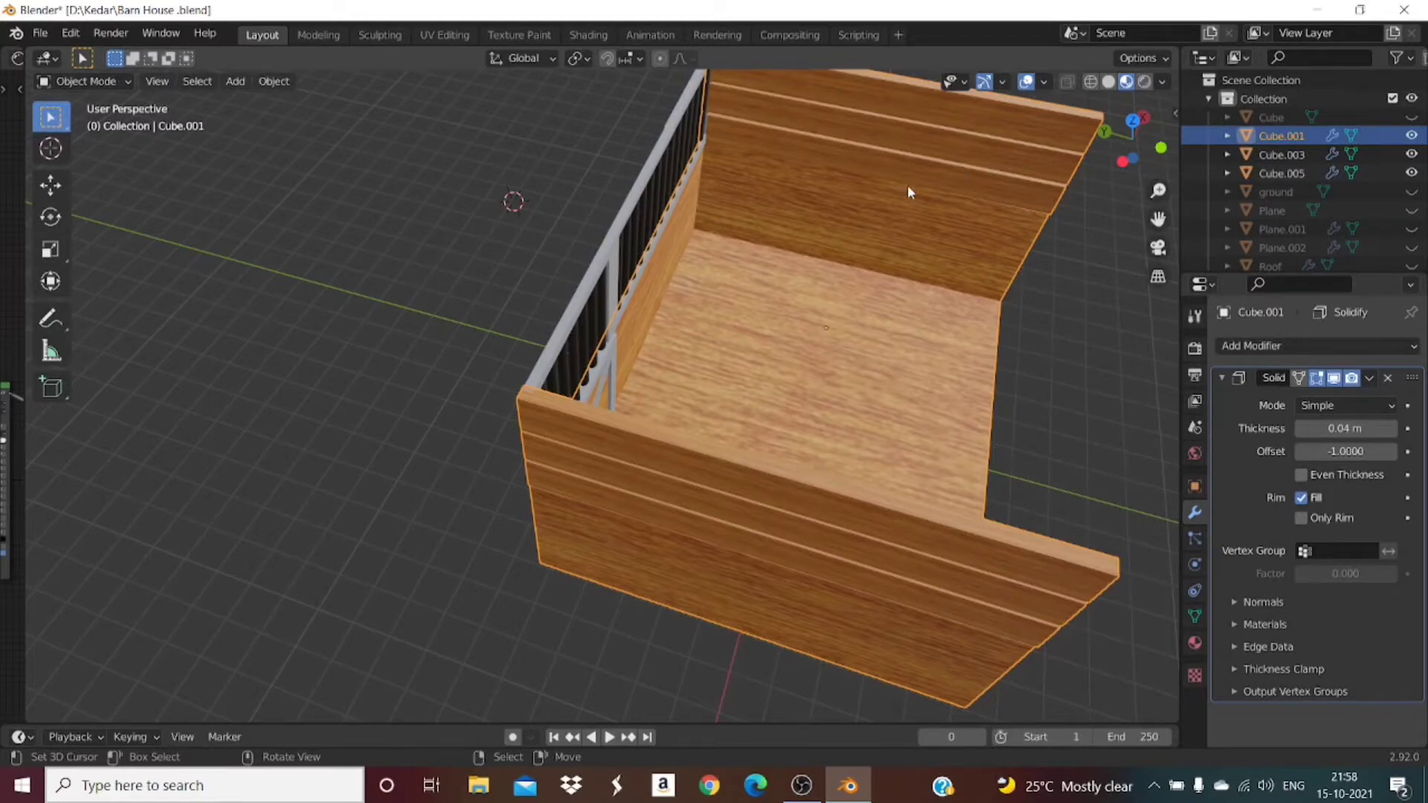
Step: In Edit Mode, select the stall's floor faces from underneath and delete them as faces
{"action": "key", "text": "Tab"}
{"action": "left_click_drag", "start_coordinate": [1132, 141], "coordinate": [1110, 127]}
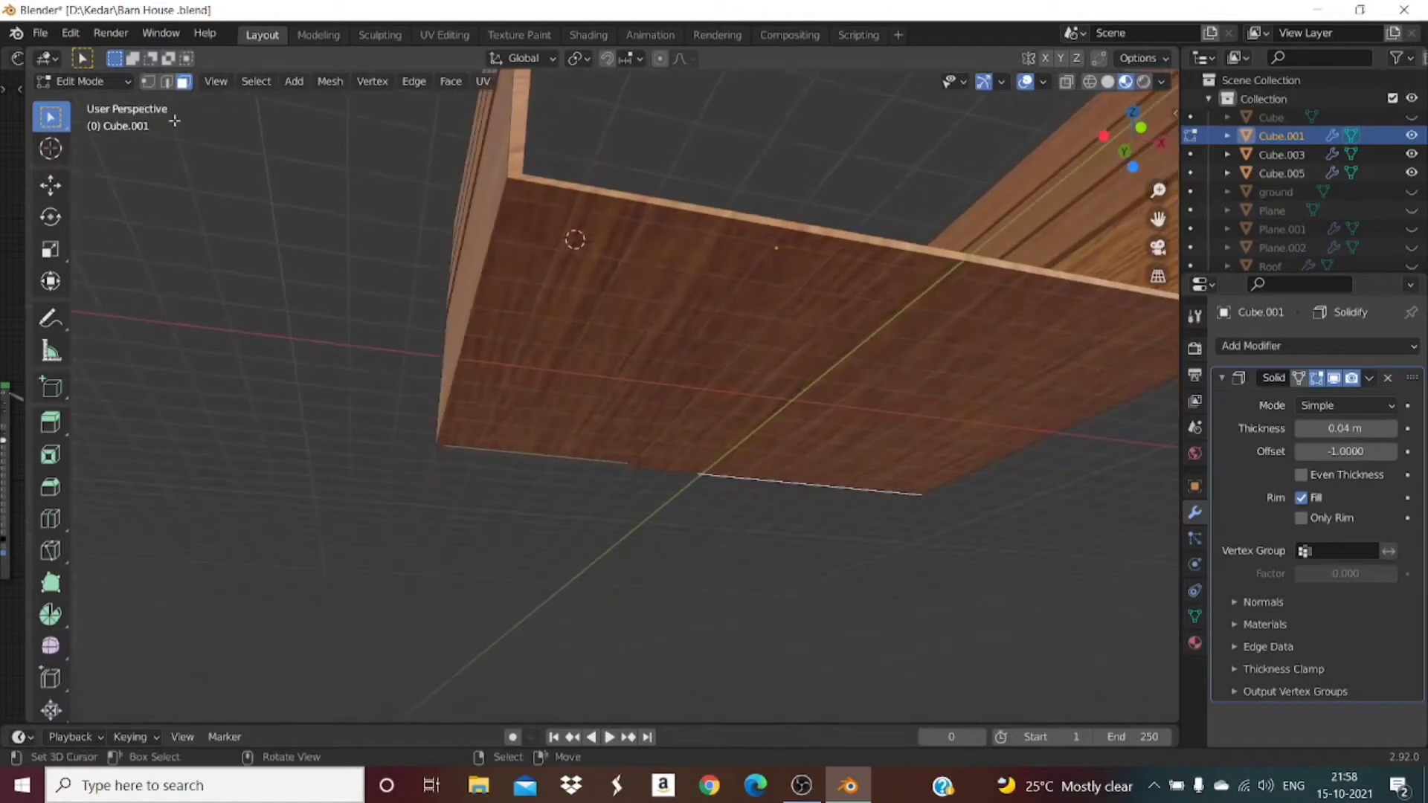
{"action": "left_click", "coordinate": [740, 288]}
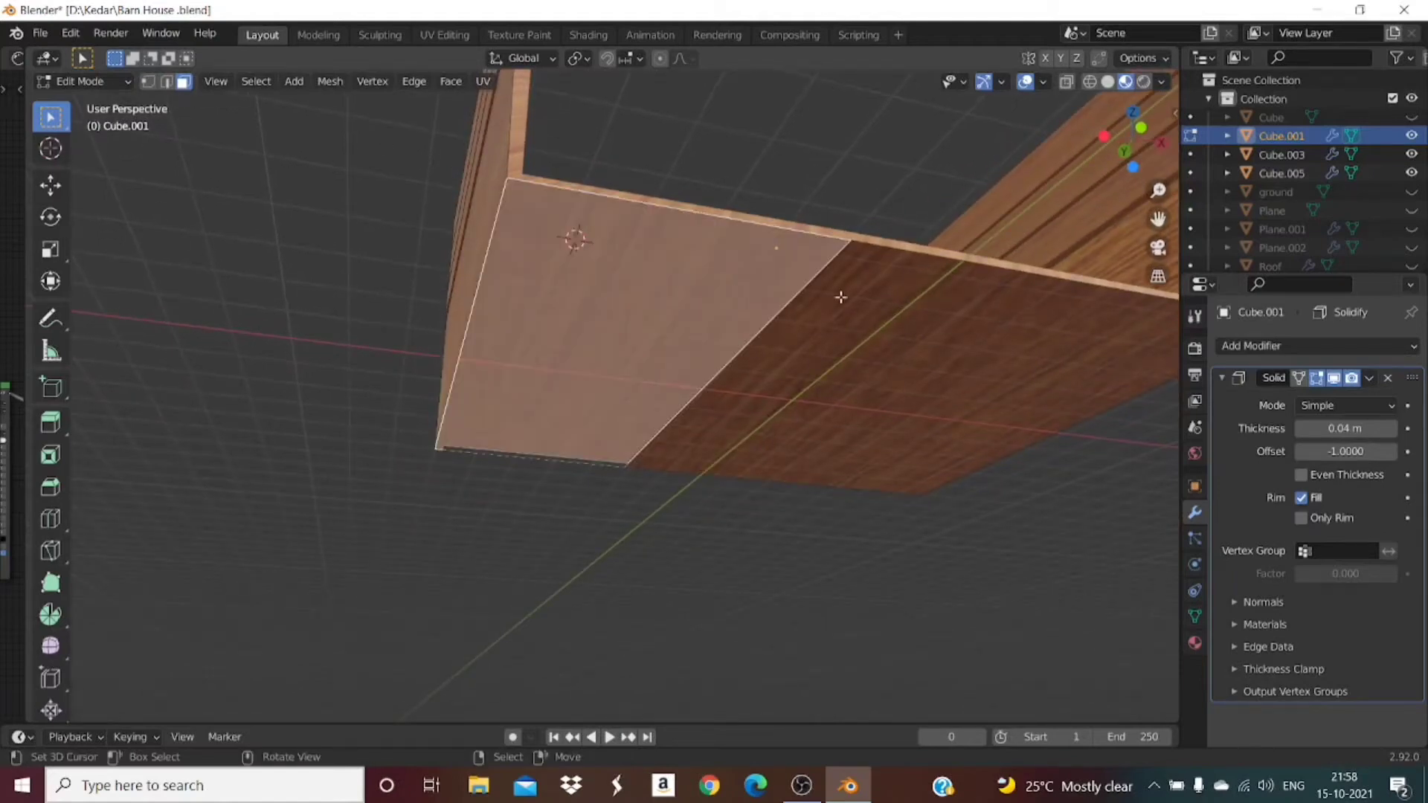
{"action": "left_click", "coordinate": [866, 342]}
{"action": "left_click", "coordinate": [823, 333]}
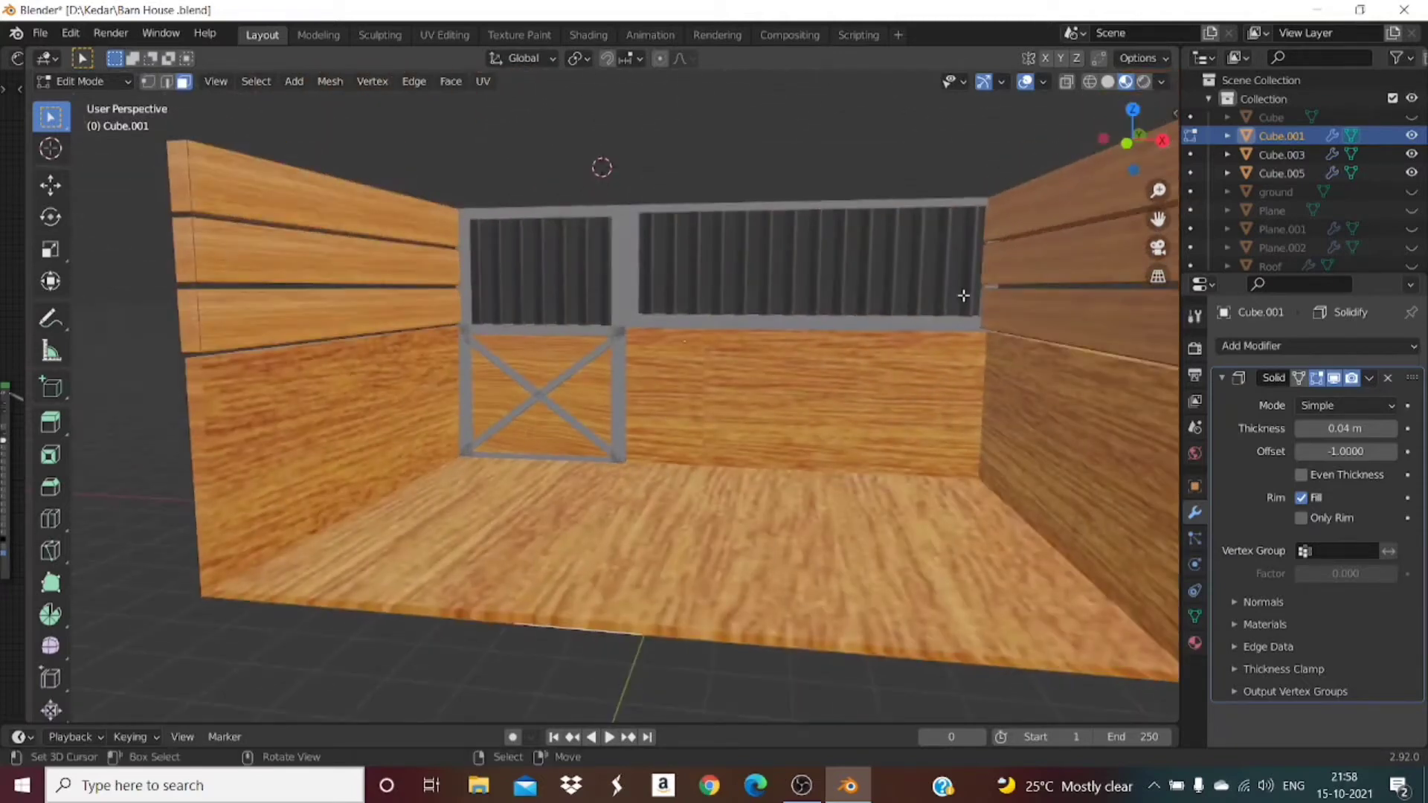
{"action": "key", "text": "x"}
{"action": "left_click", "coordinate": [963, 295]}
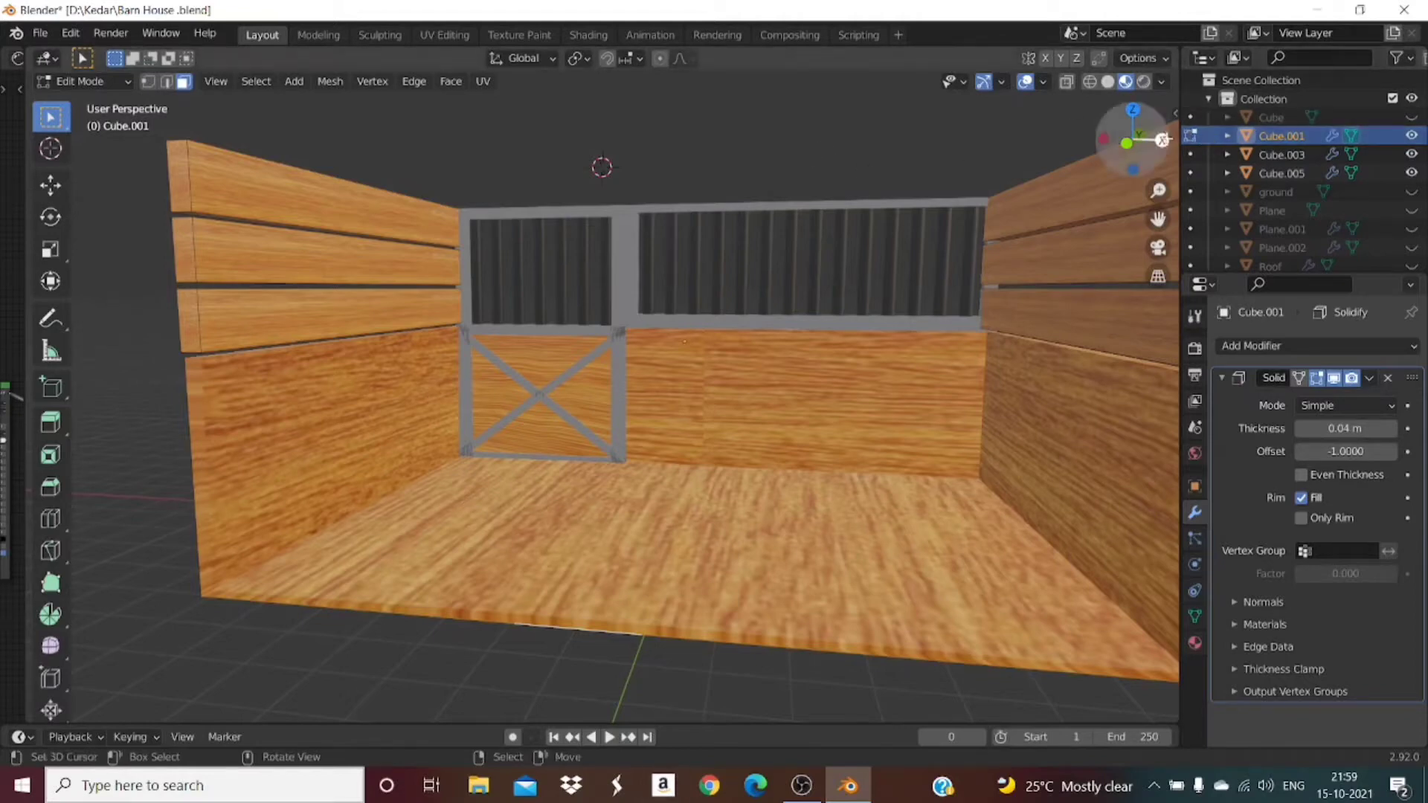
{"action": "left_click_drag", "start_coordinate": [1133, 138], "coordinate": [1124, 152]}
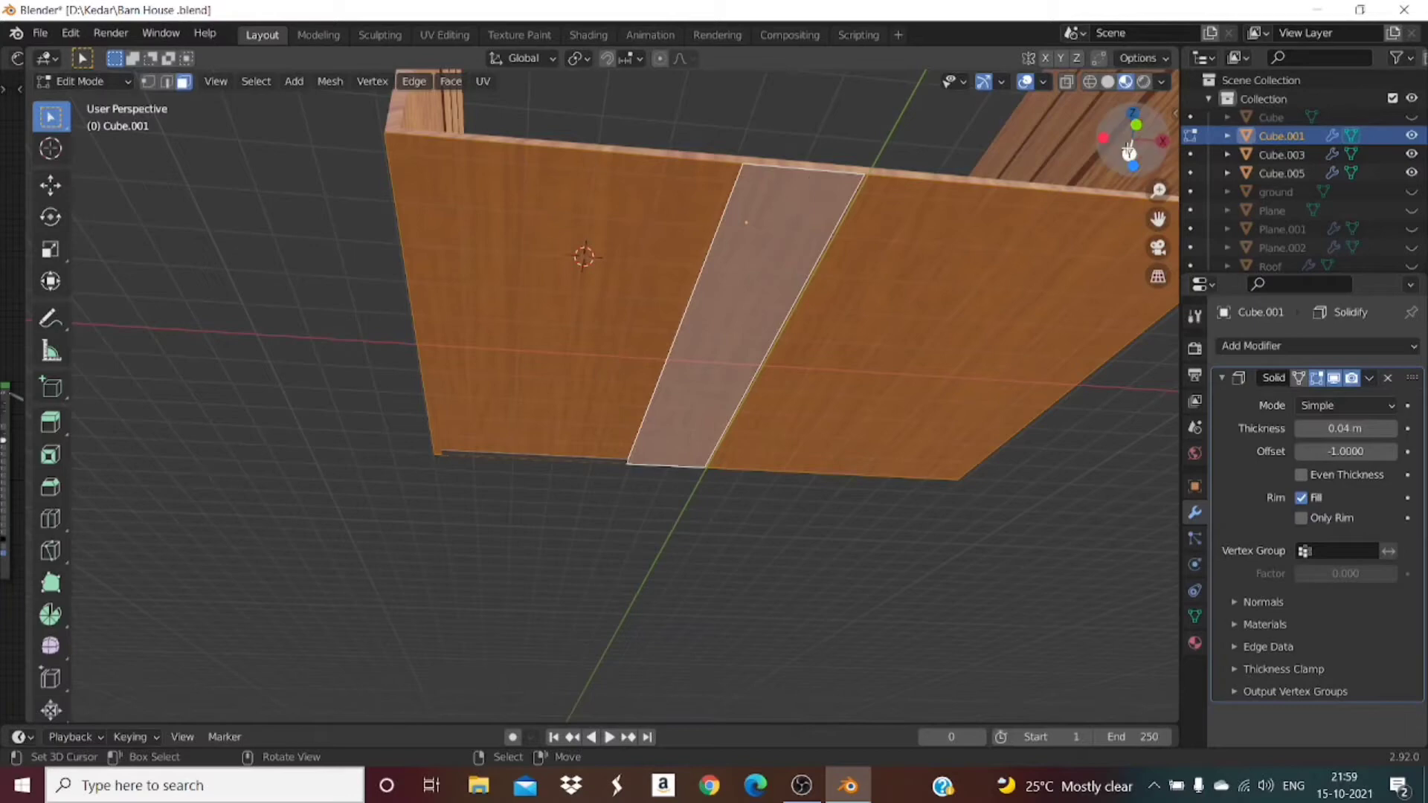
{"action": "left_click_drag", "start_coordinate": [1131, 142], "coordinate": [967, 266]}
{"action": "key", "text": "x"}
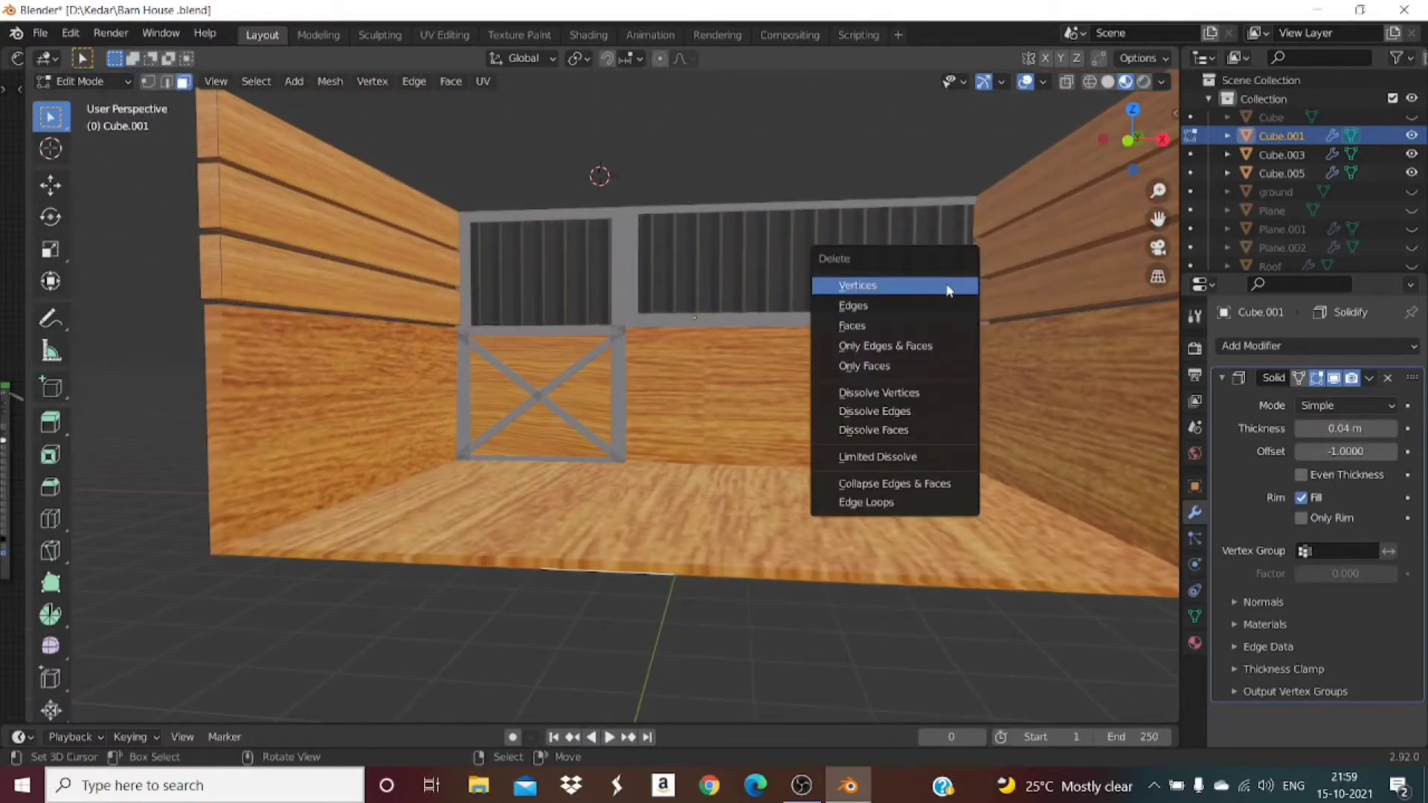
{"action": "left_click", "coordinate": [925, 324]}
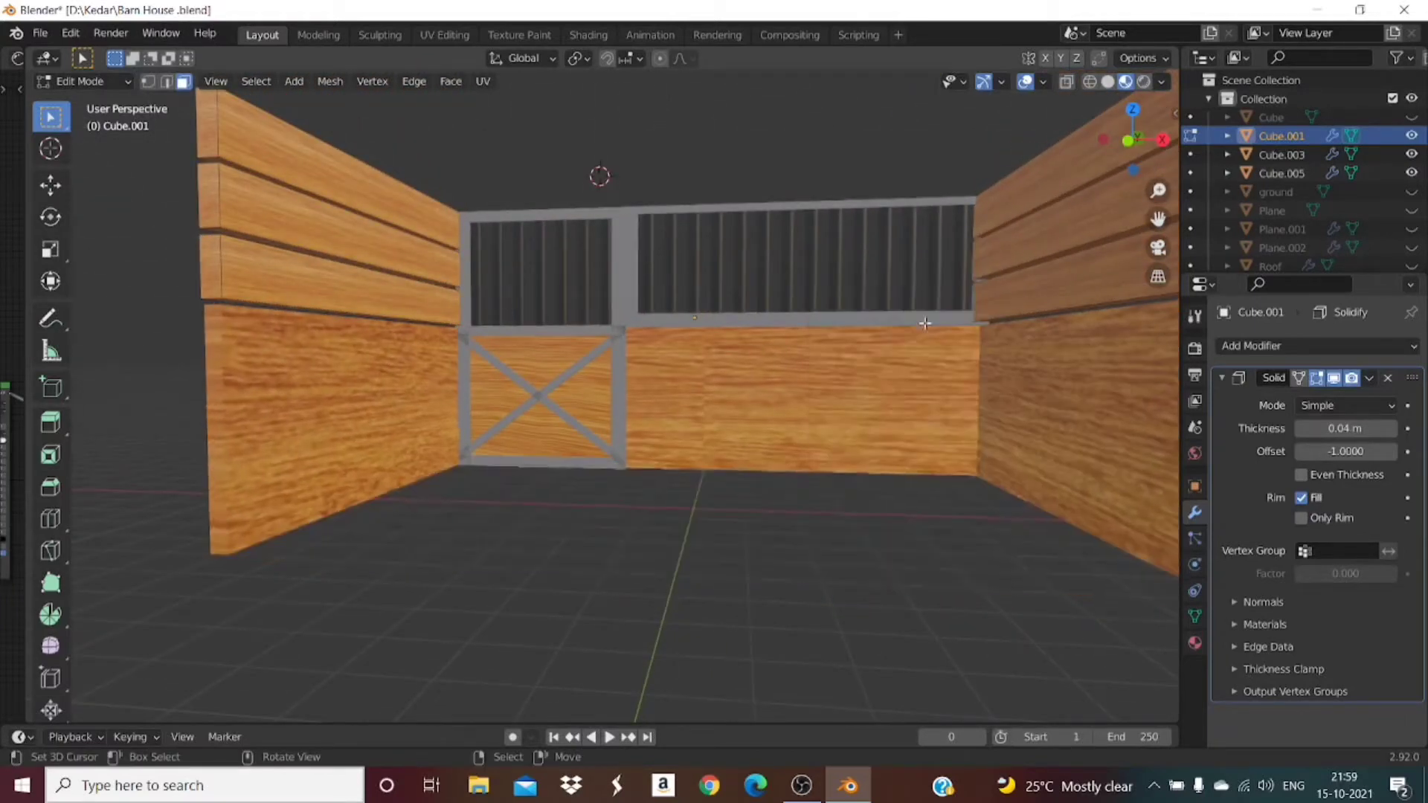
Step: Return the wall panels to Object Mode and bring the stall front into view
{"action": "left_click_drag", "start_coordinate": [1132, 140], "coordinate": [866, 118]}
{"action": "key", "text": "Tab"}
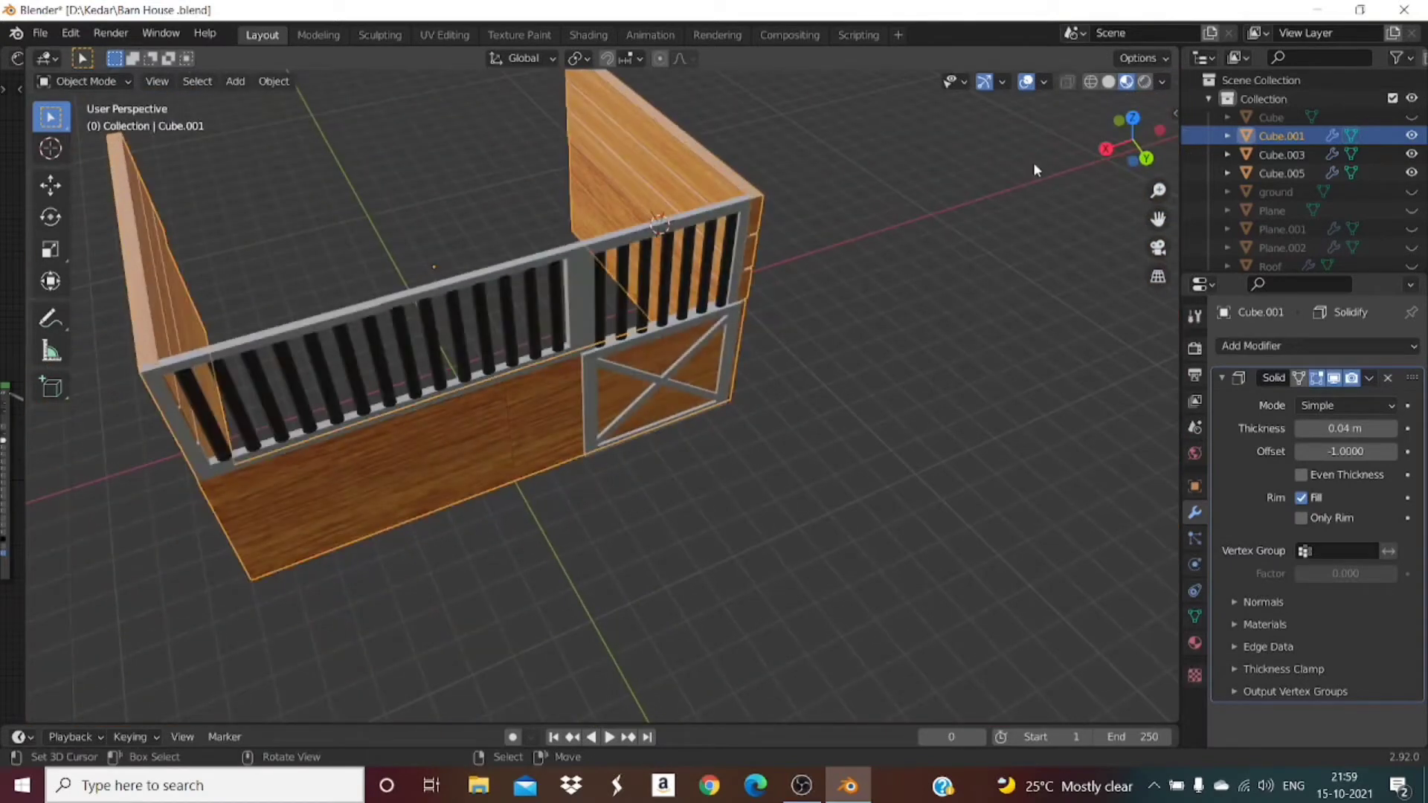
{"action": "left_click_drag", "start_coordinate": [1156, 164], "coordinate": [1198, 158]}
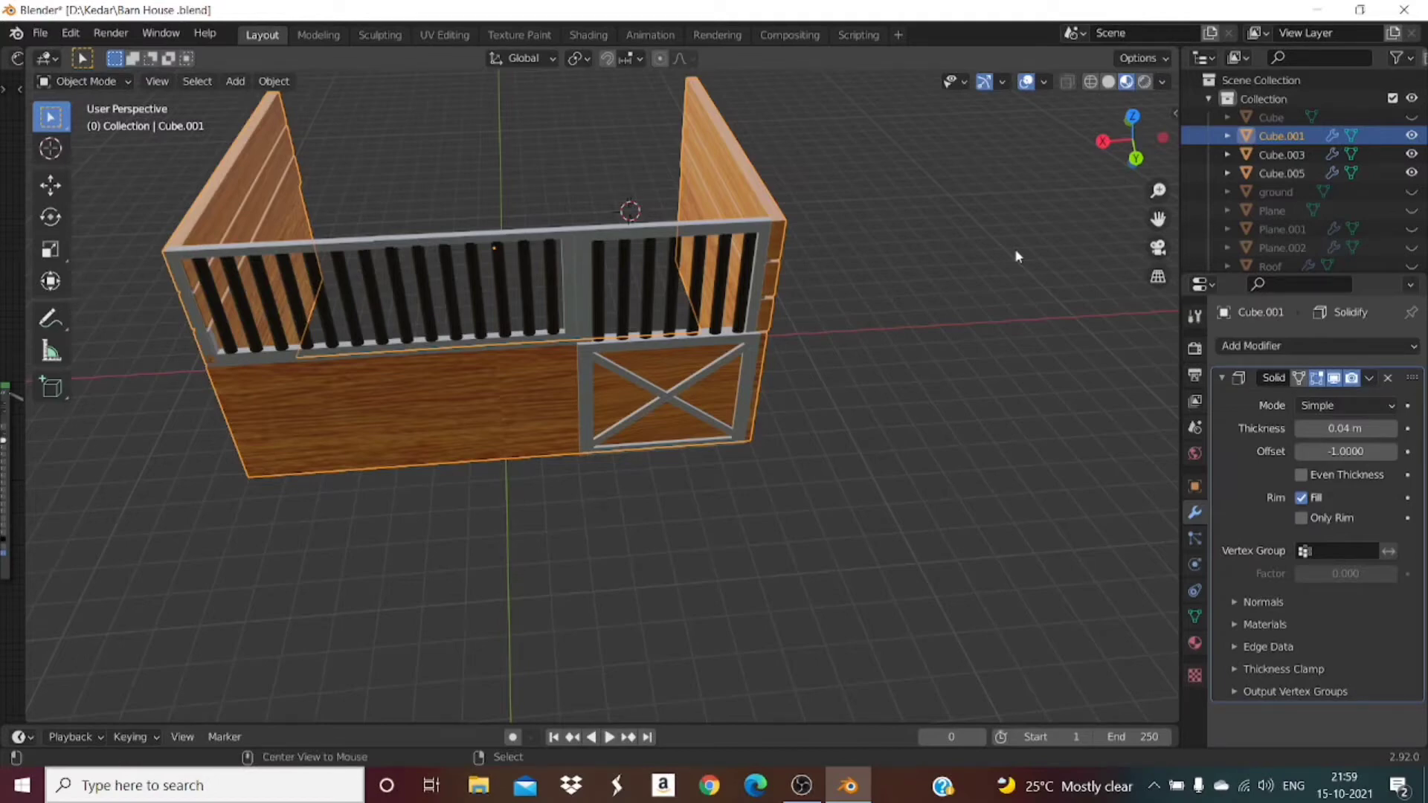
Step: Reveal the hidden barn to compare the stall's size and position with it, and hide the barn objects again
{"action": "key", "text": "alt+h"}
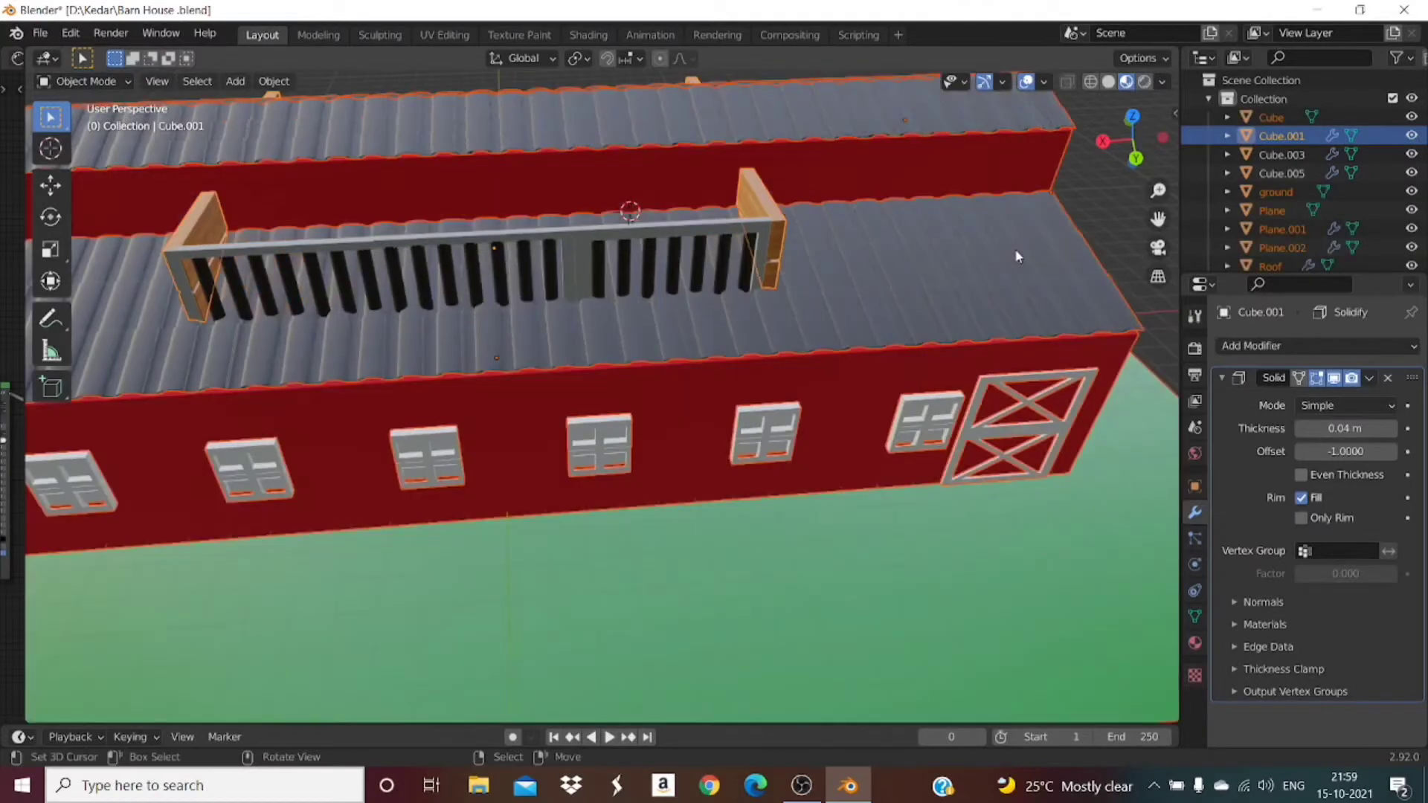
{"action": "left_click_drag", "start_coordinate": [1136, 151], "coordinate": [1292, 134]}
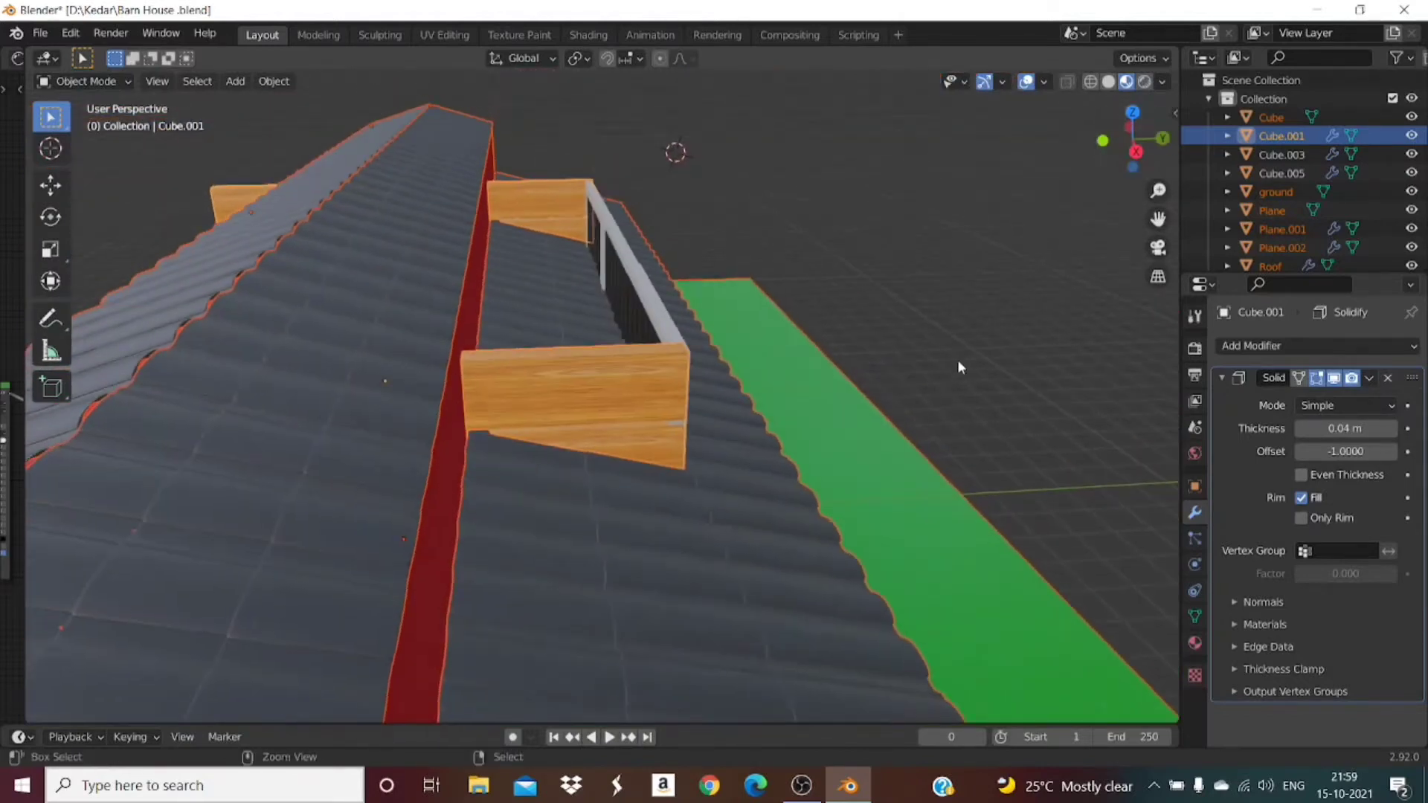
{"action": "key", "text": "h"}
{"action": "left_click_drag", "start_coordinate": [1134, 141], "coordinate": [1220, 149]}
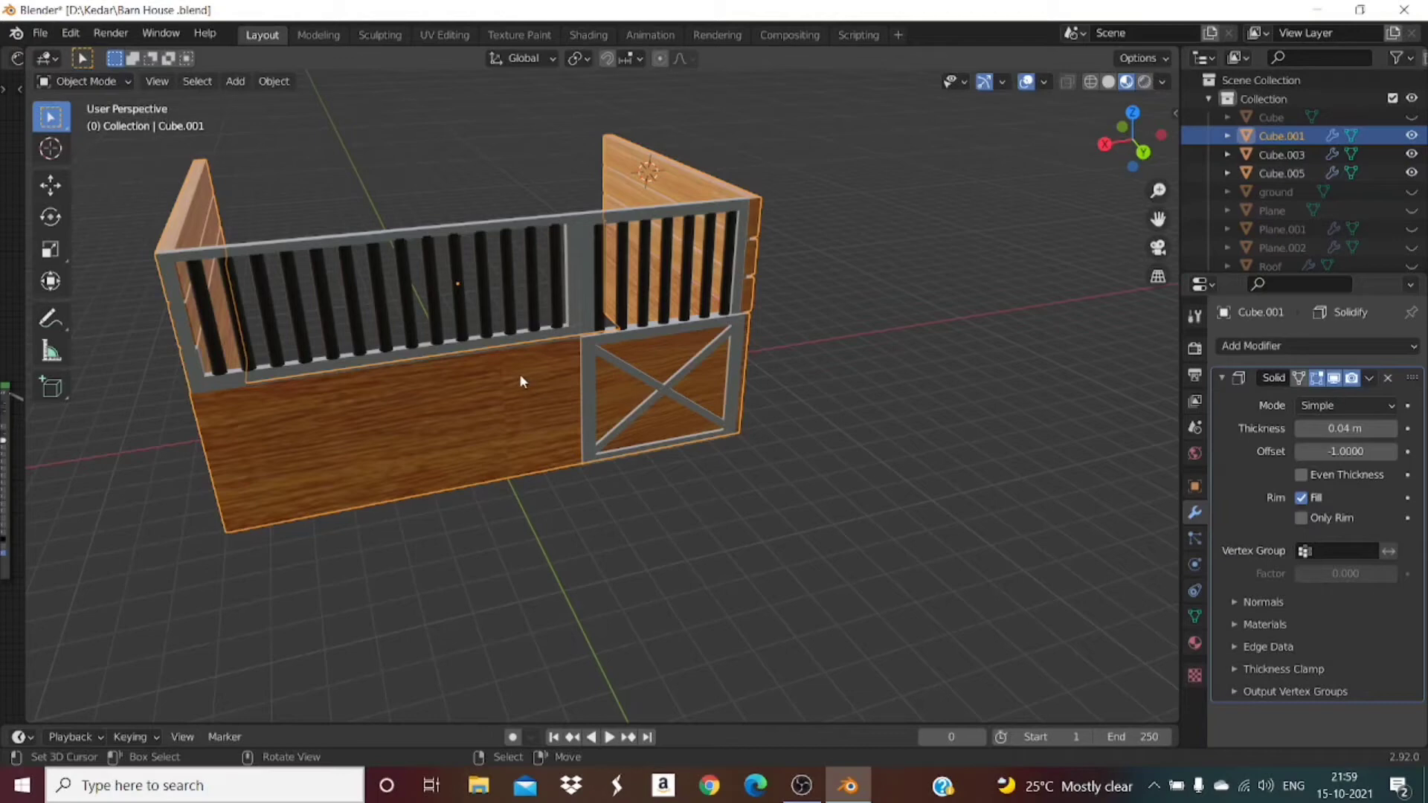
Step: Join the stall's wall panels, frame trim and bars into a single object
{"action": "left_click", "coordinate": [521, 340], "text": "shift"}
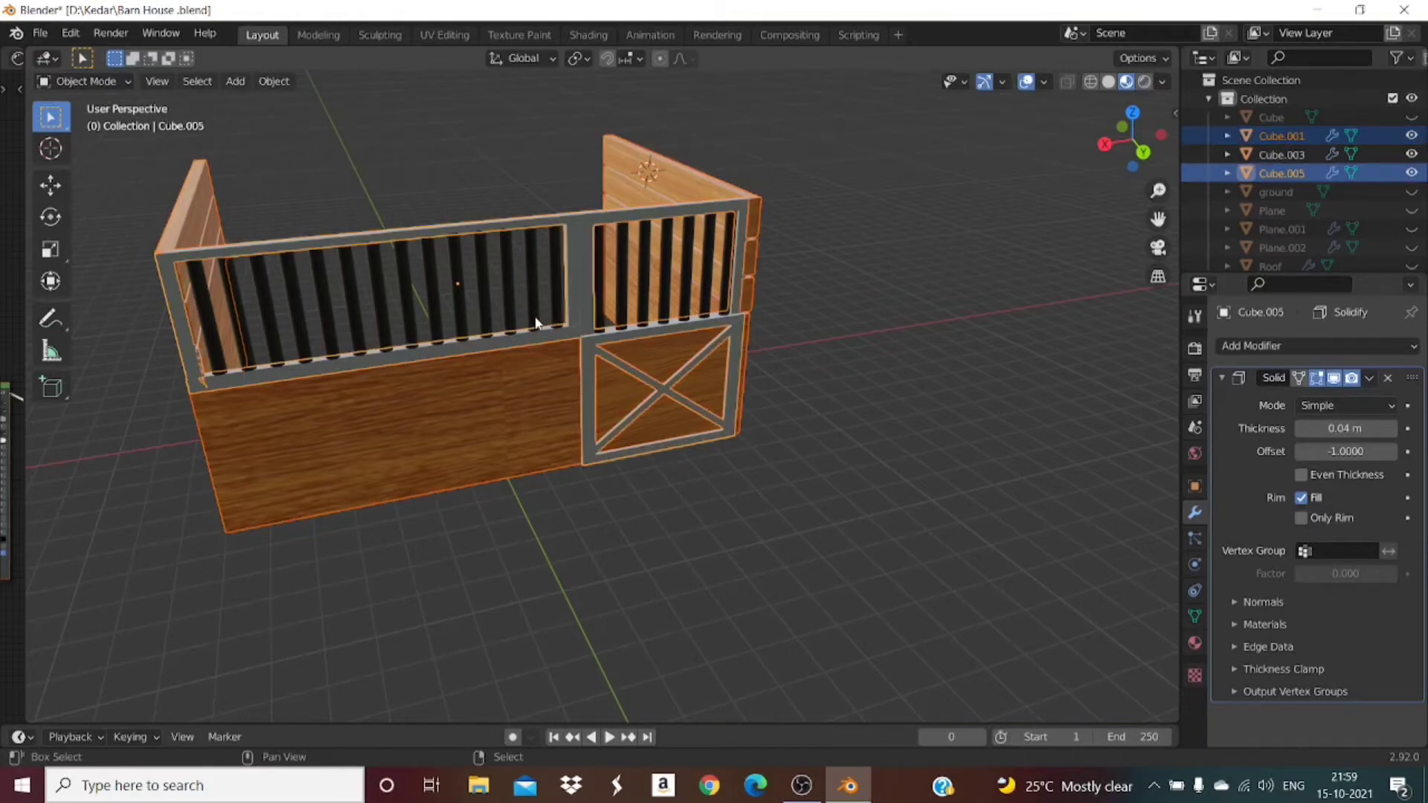
{"action": "left_click", "coordinate": [537, 322], "text": "shift"}
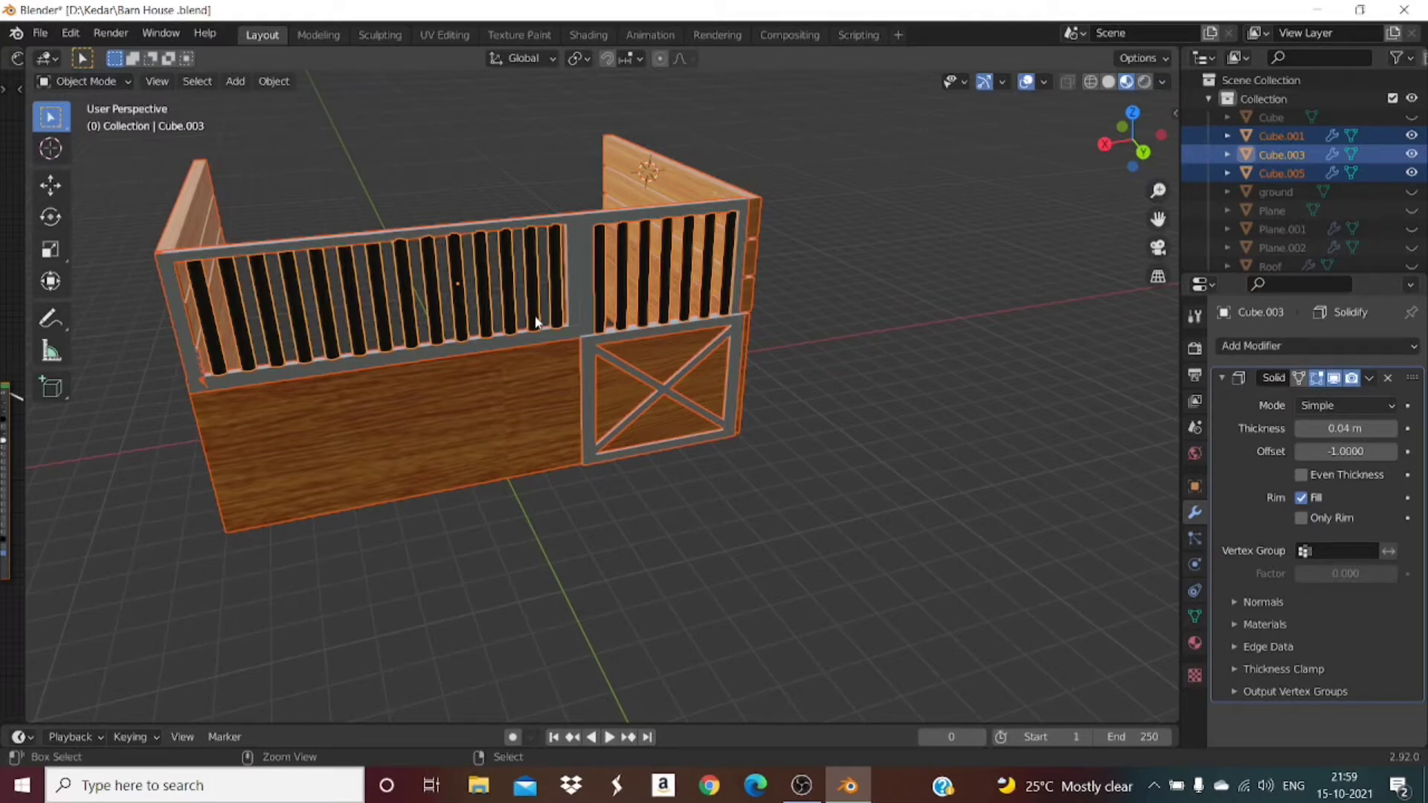
{"action": "key", "text": "ctrl+j"}
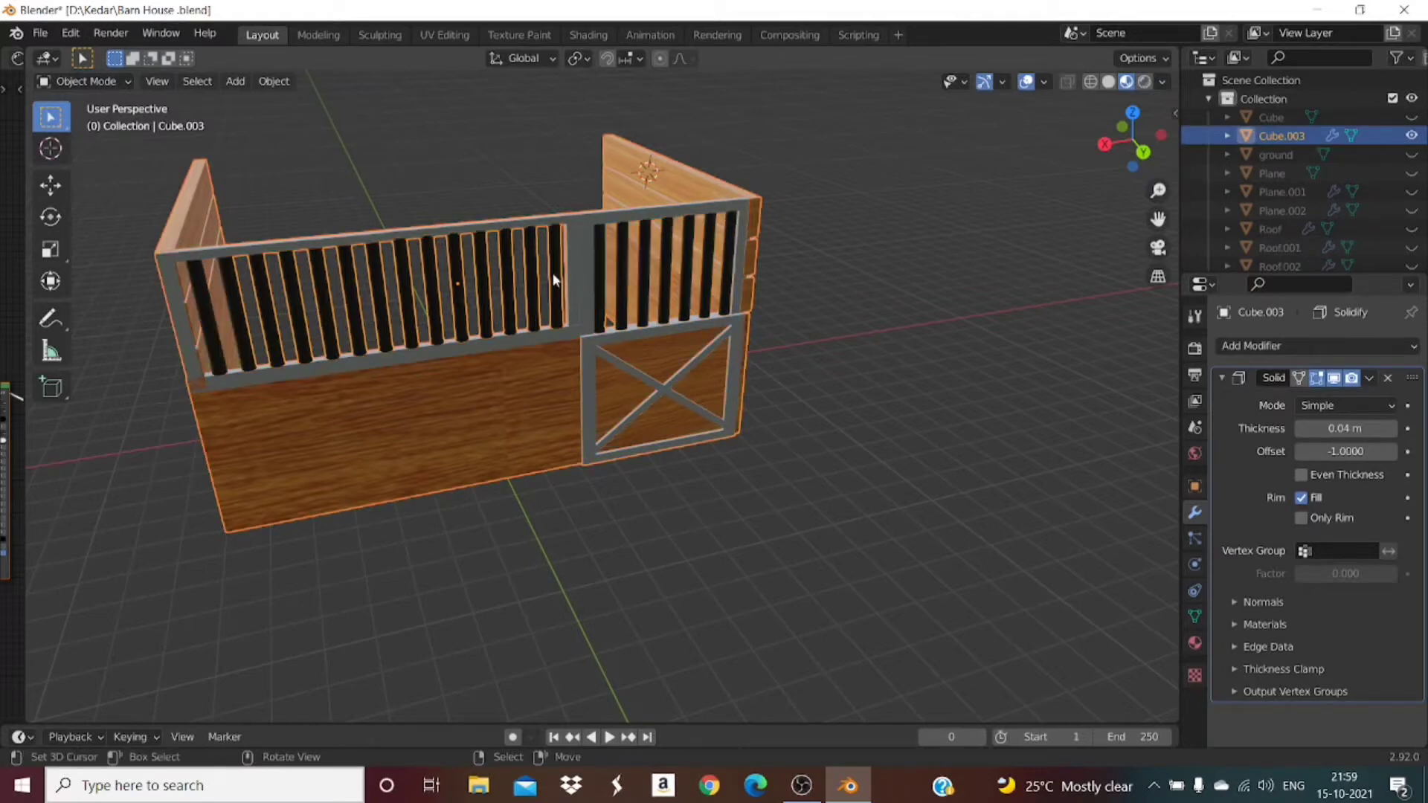
{"action": "left_click", "coordinate": [897, 231]}
{"action": "left_click", "coordinate": [753, 297]}
{"action": "key", "text": "g"}
{"action": "key", "text": "y"}
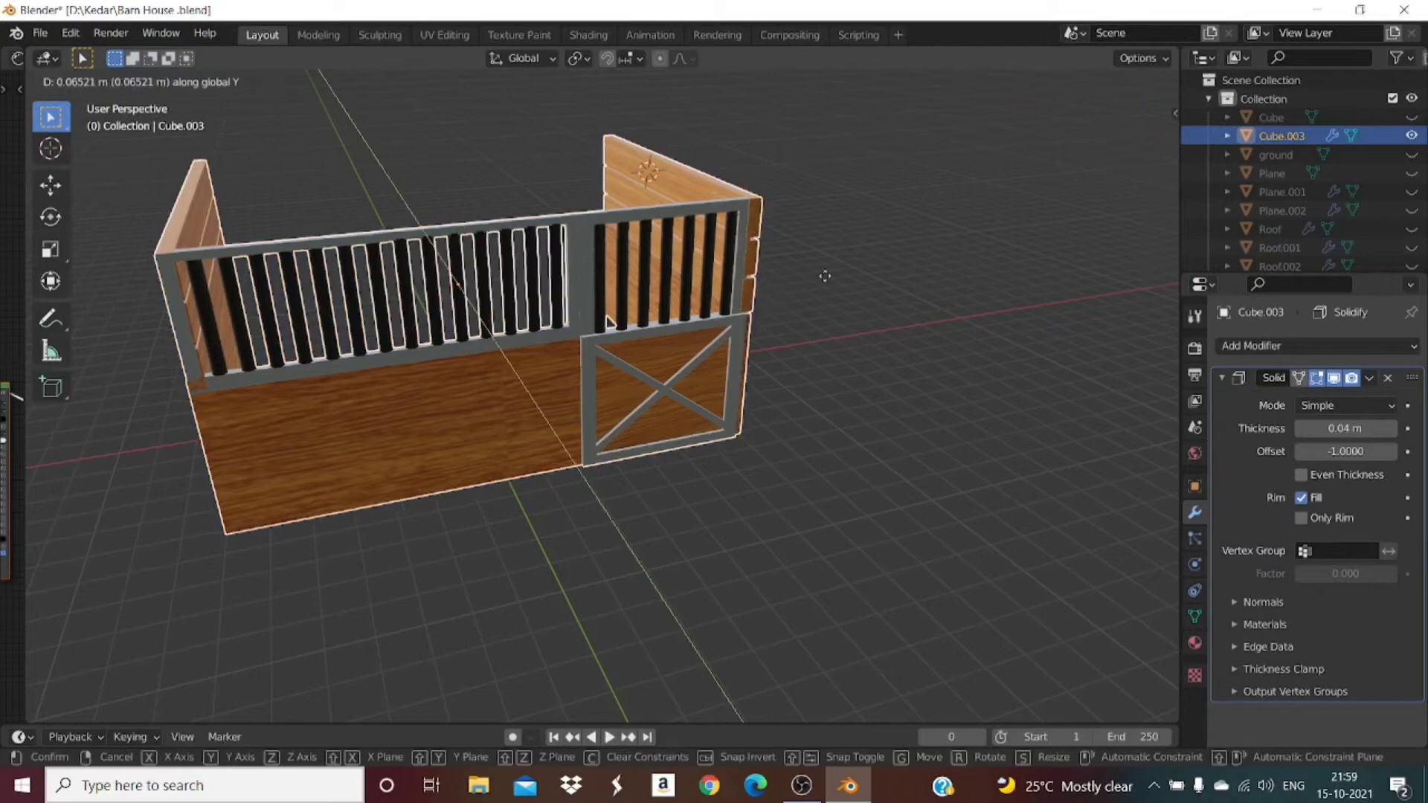
{"action": "key", "text": "y"}
{"action": "right_click", "coordinate": [824, 358]}
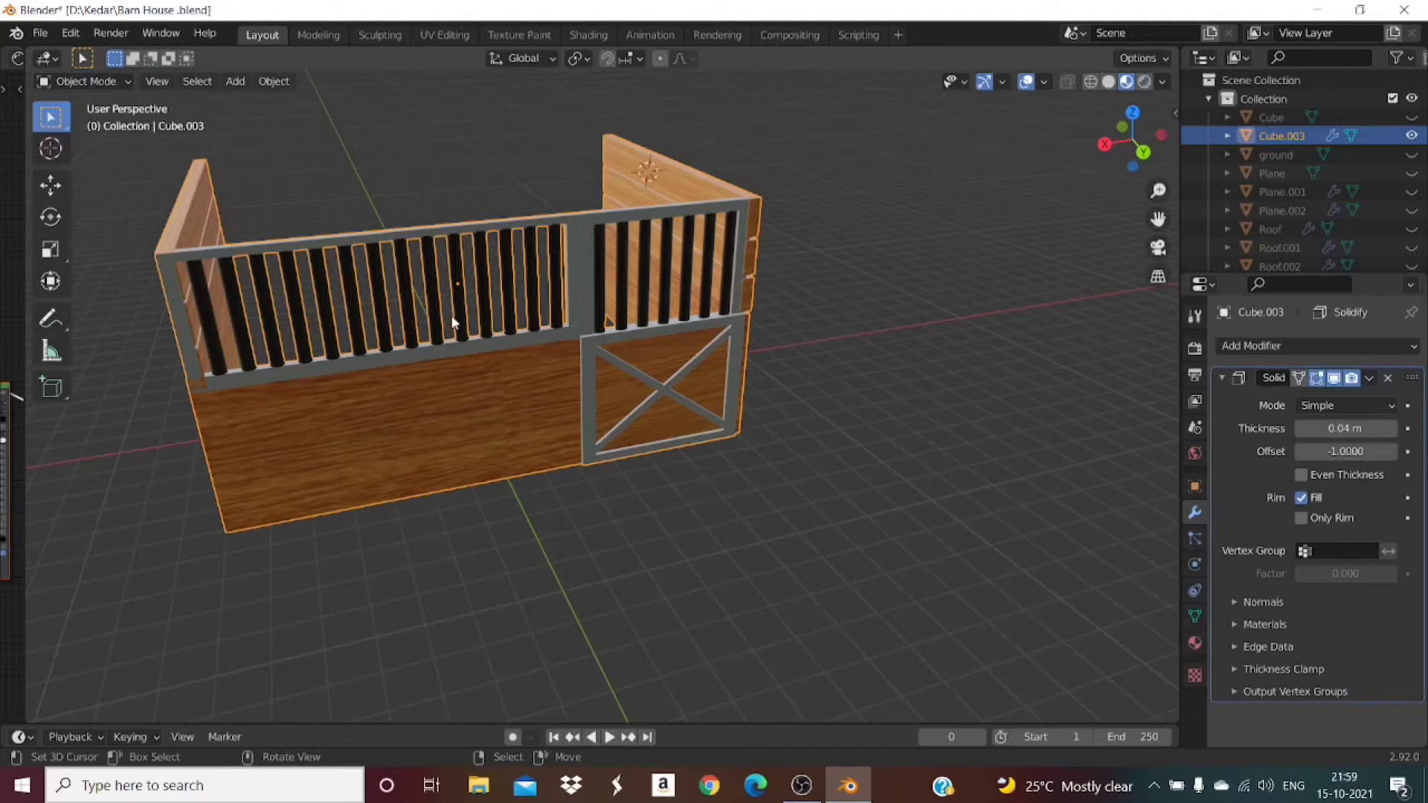
{"action": "scroll", "coordinate": [452, 318], "scroll_direction": "down", "scroll_amount": 4}
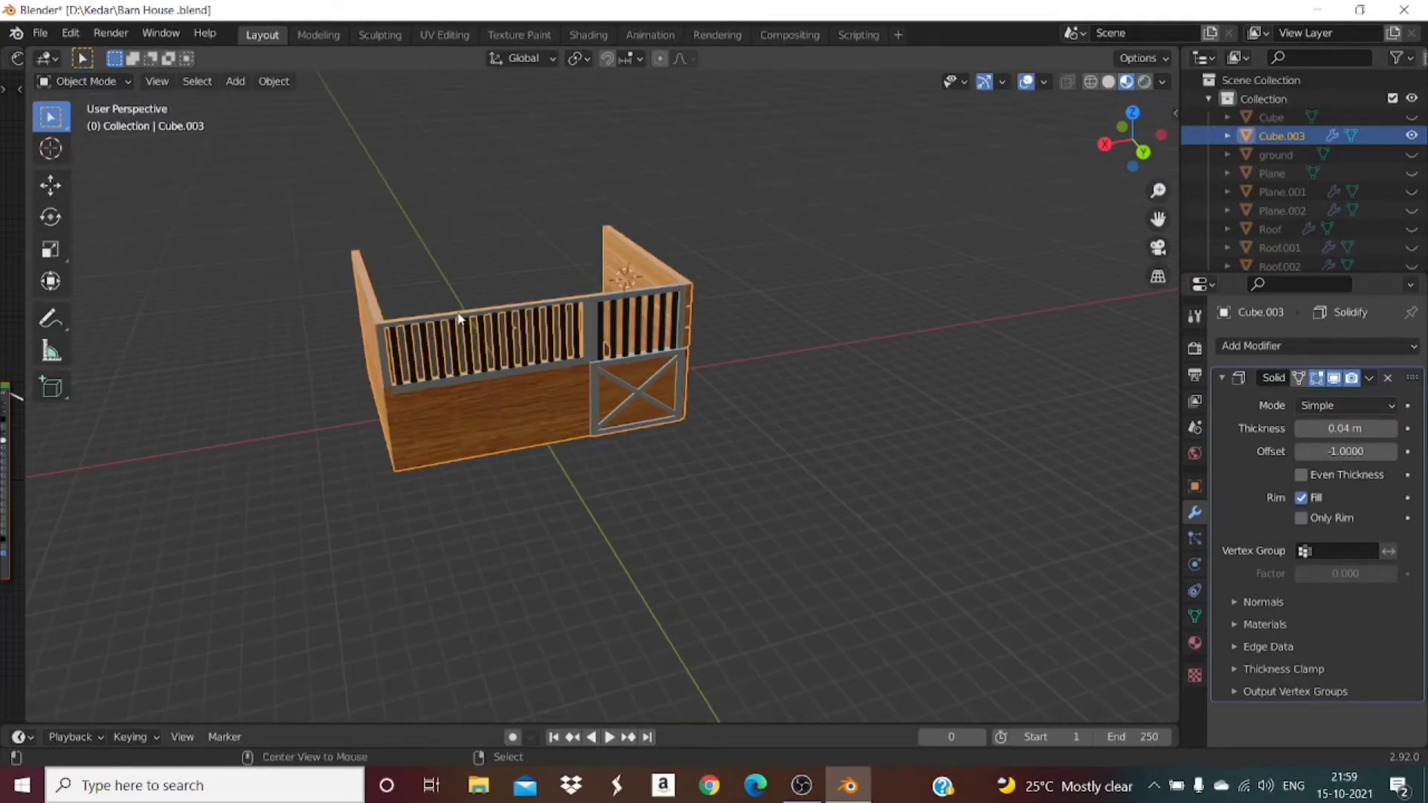
{"action": "key", "text": "alt+h"}
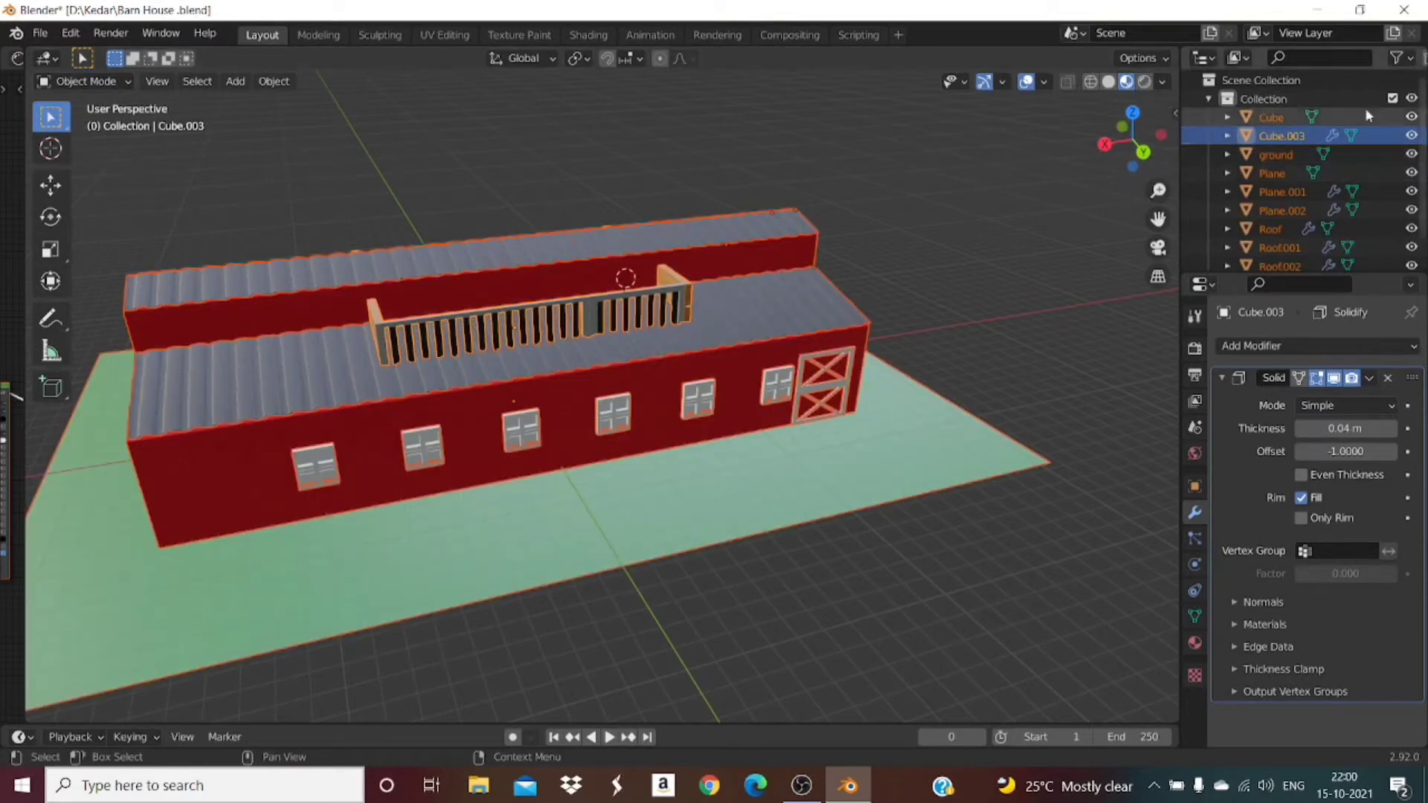
{"action": "key", "text": "ctrl+z"}
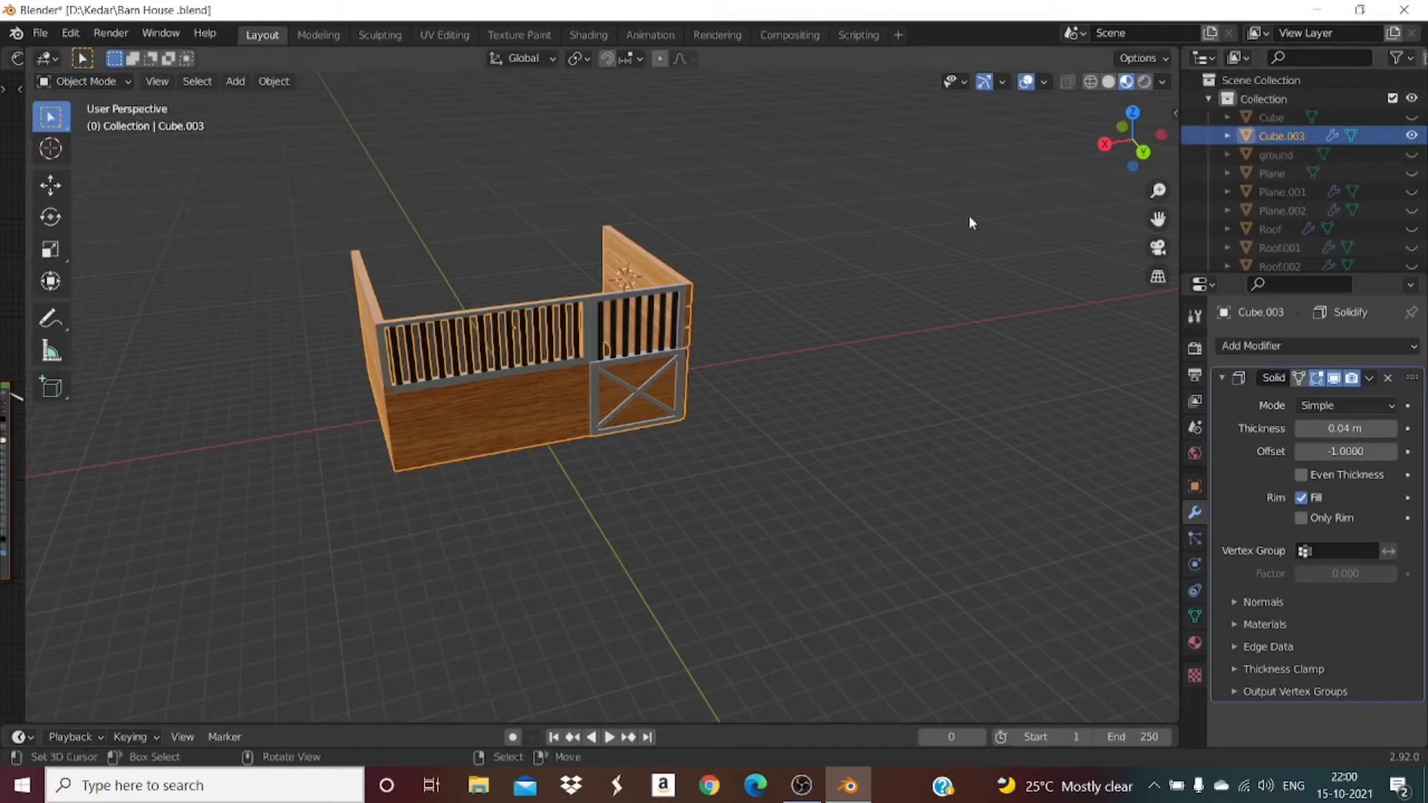
Step: Rename the joined stall object as Barn house
{"action": "double_click", "coordinate": [1298, 137]}
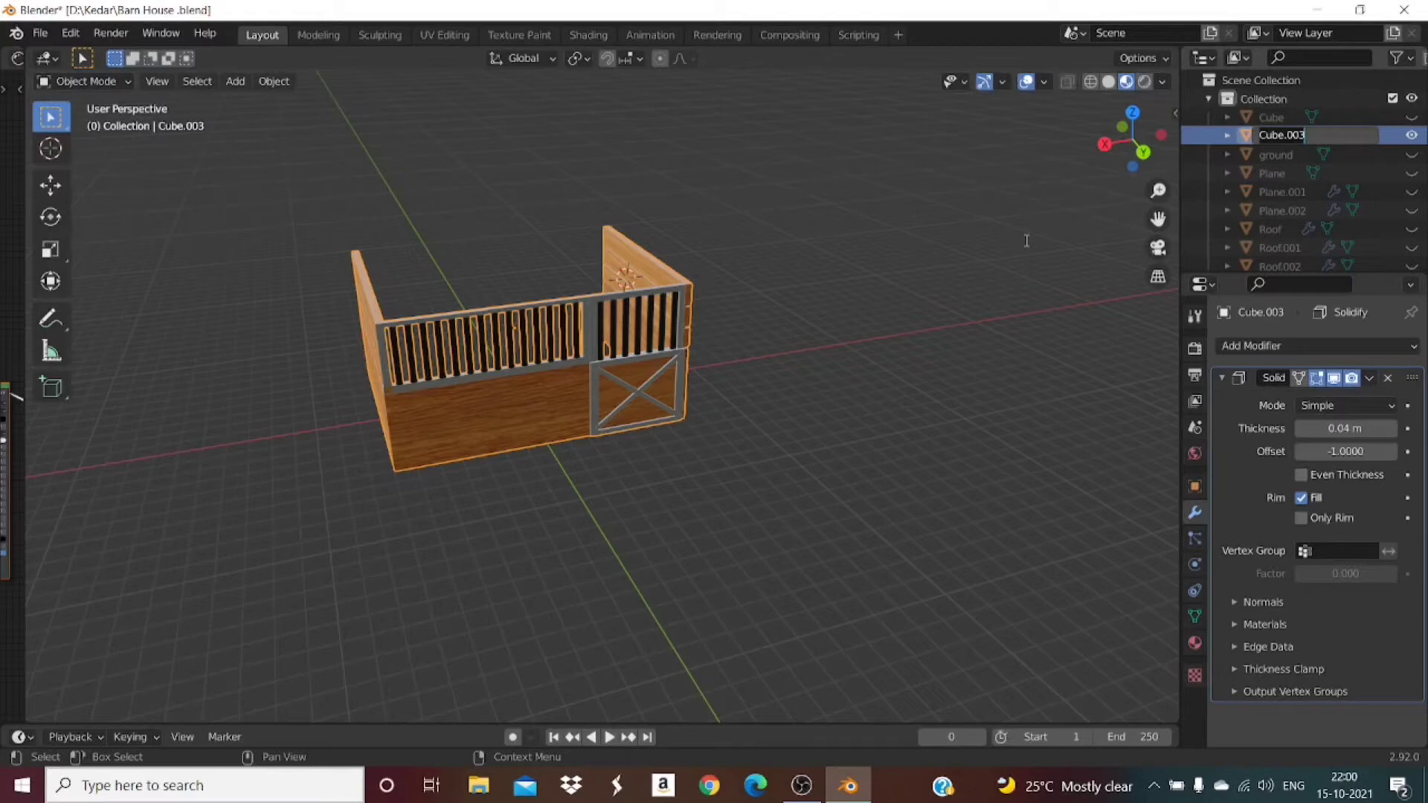
{"action": "key", "text": "BackSpace"}
{"action": "key", "text": "Return"}
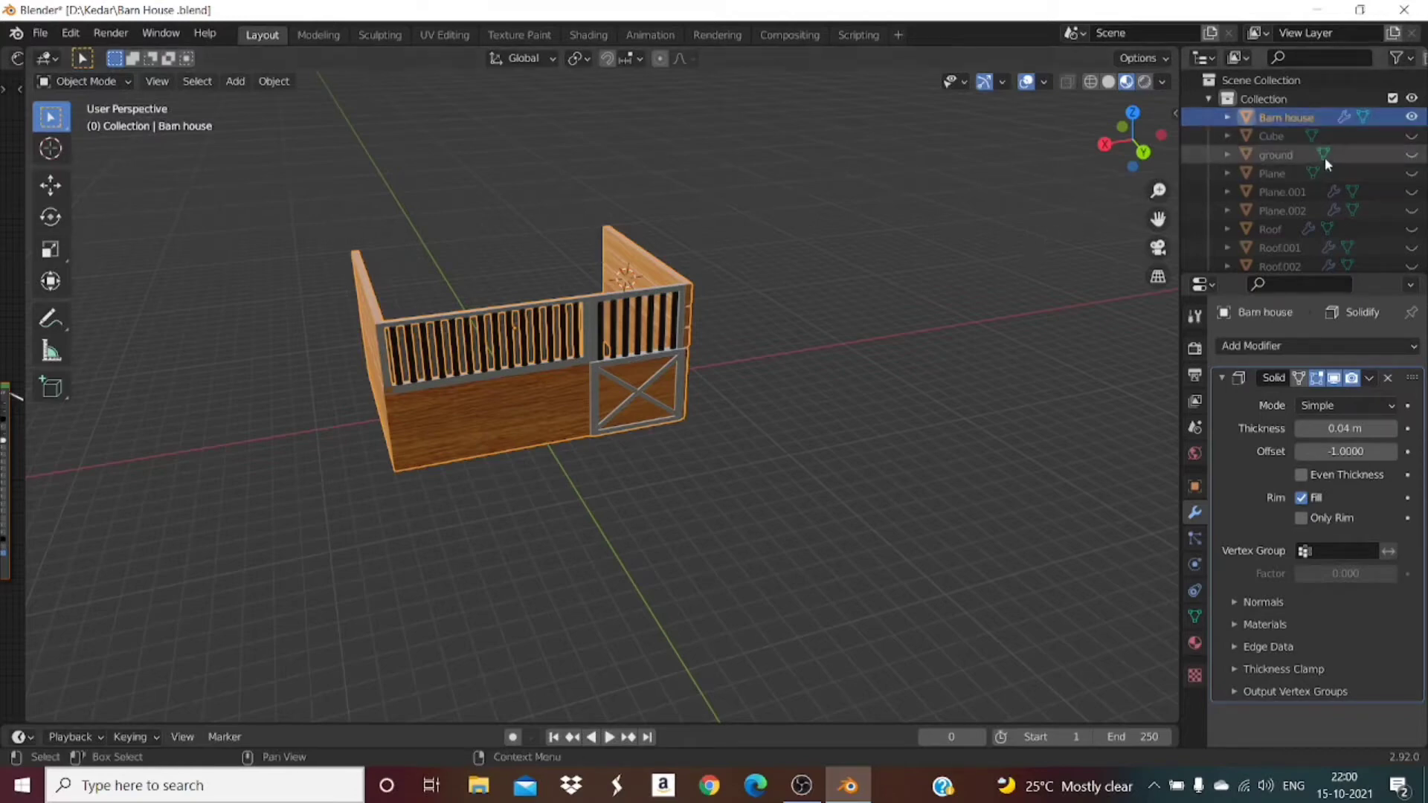
Step: Reveal all hidden barn objects together with the stall and view the building from its large front doors
{"action": "key", "text": "alt+h"}
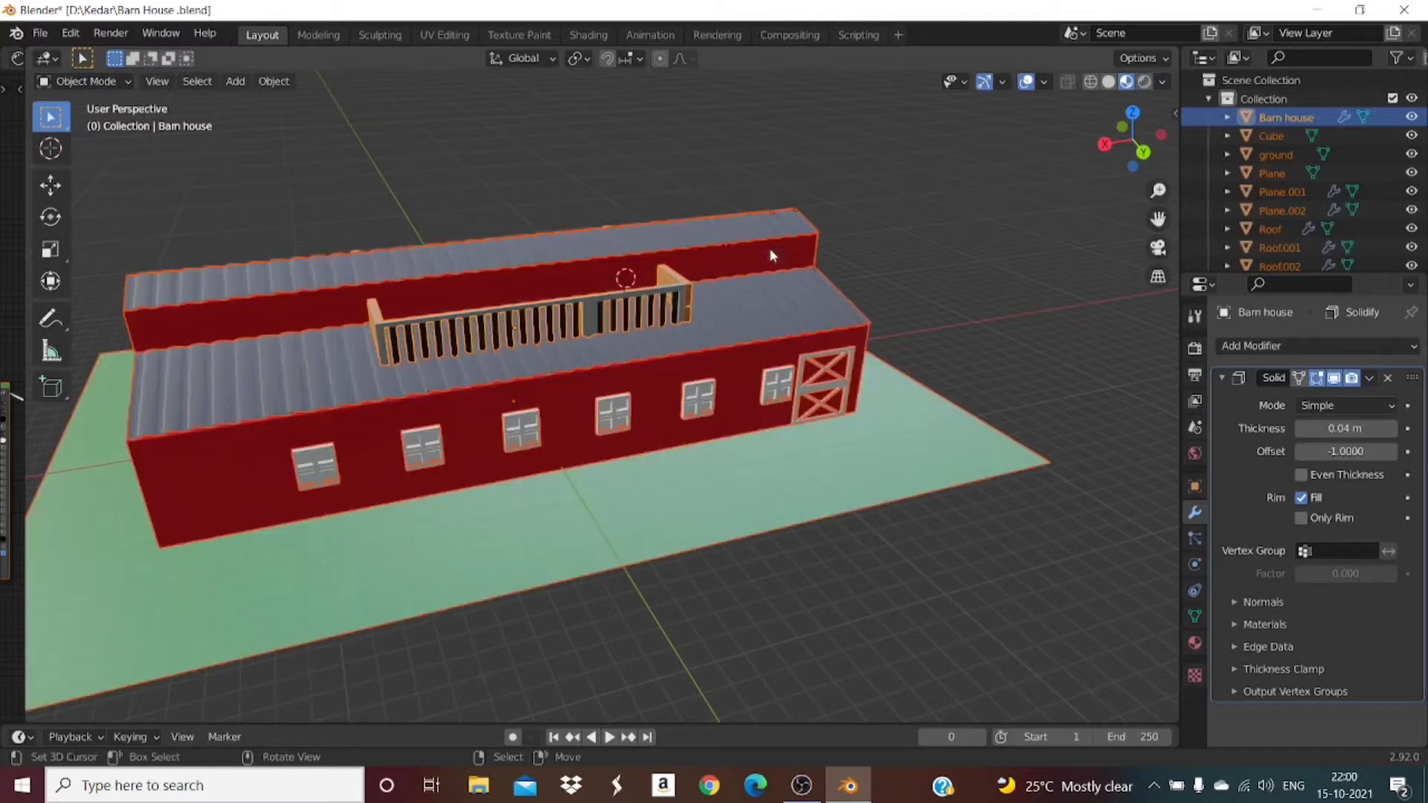
{"action": "scroll", "coordinate": [1377, 160], "scroll_direction": "down", "scroll_amount": 1}
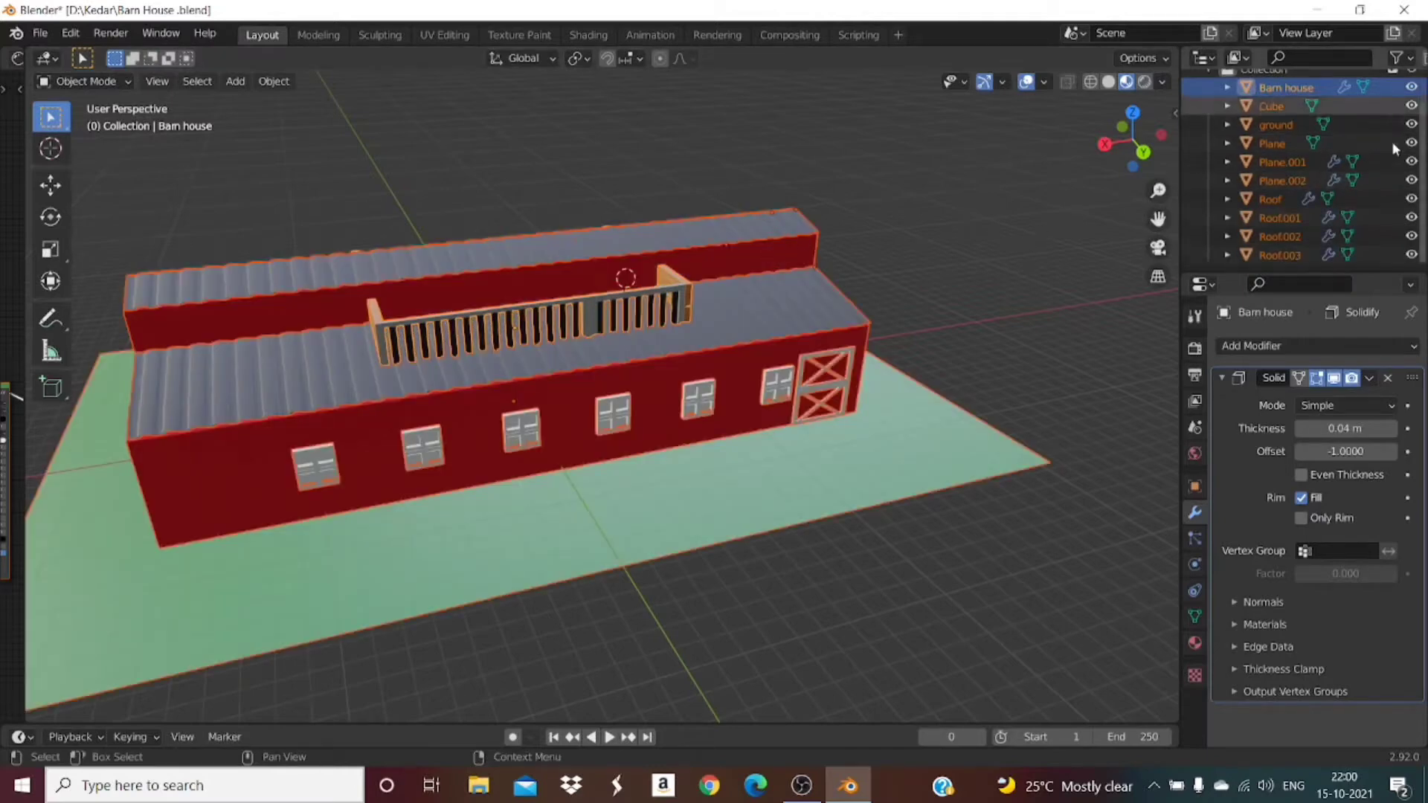
{"action": "left_click", "coordinate": [1410, 108]}
{"action": "left_click", "coordinate": [1410, 107]}
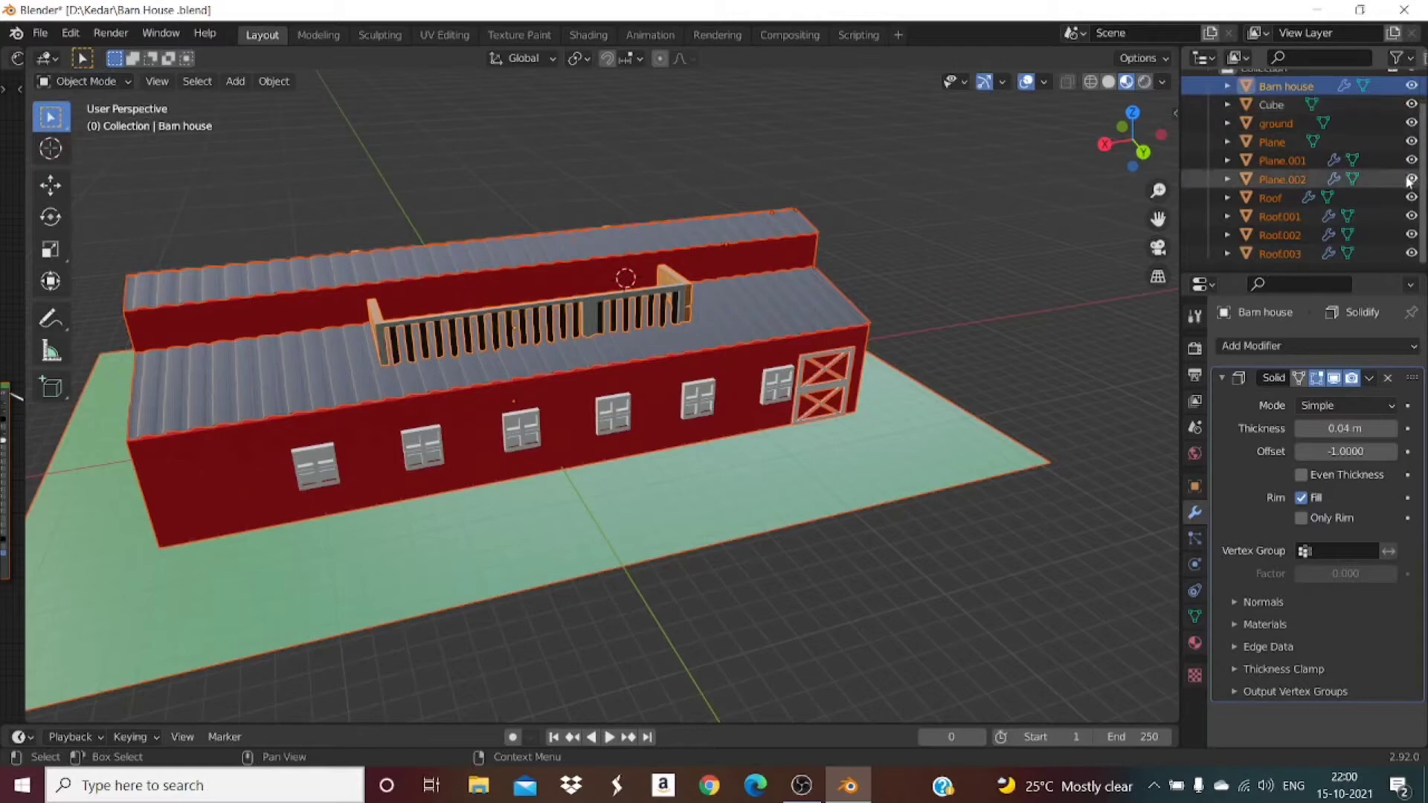
{"action": "scroll", "coordinate": [1408, 182], "scroll_direction": "up", "scroll_amount": 2}
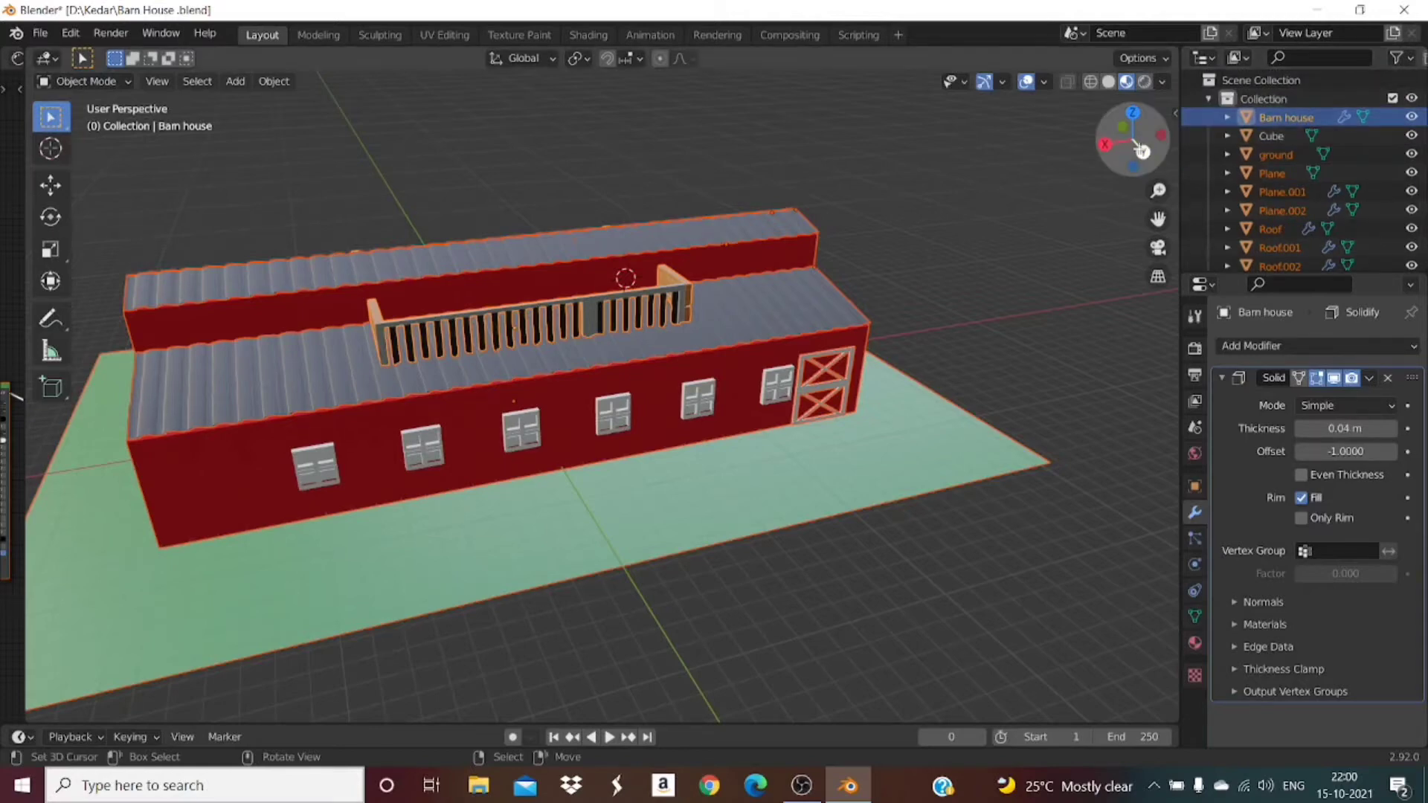
{"action": "left_click_drag", "start_coordinate": [1138, 147], "coordinate": [757, 400]}
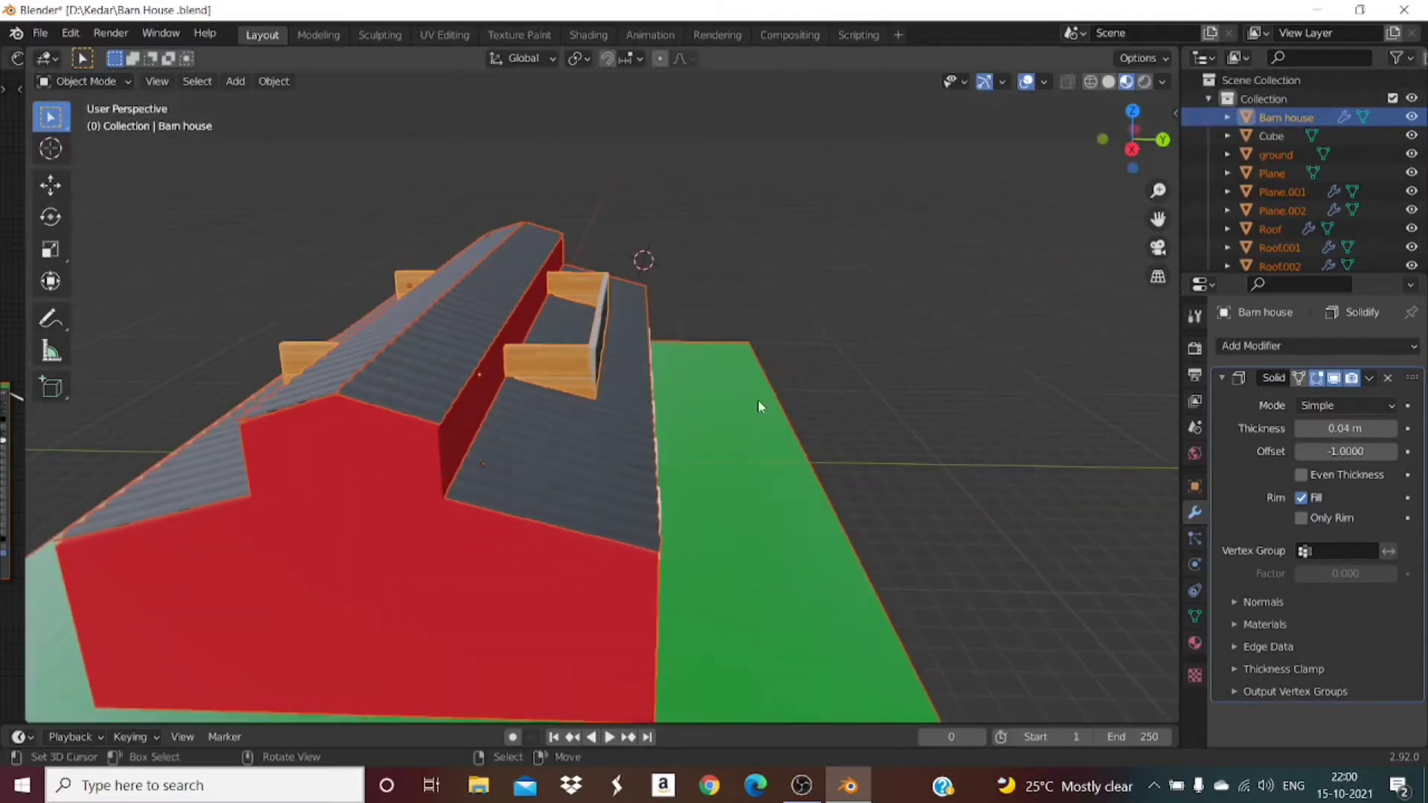
{"action": "left_click_drag", "start_coordinate": [1138, 145], "coordinate": [1007, 258]}
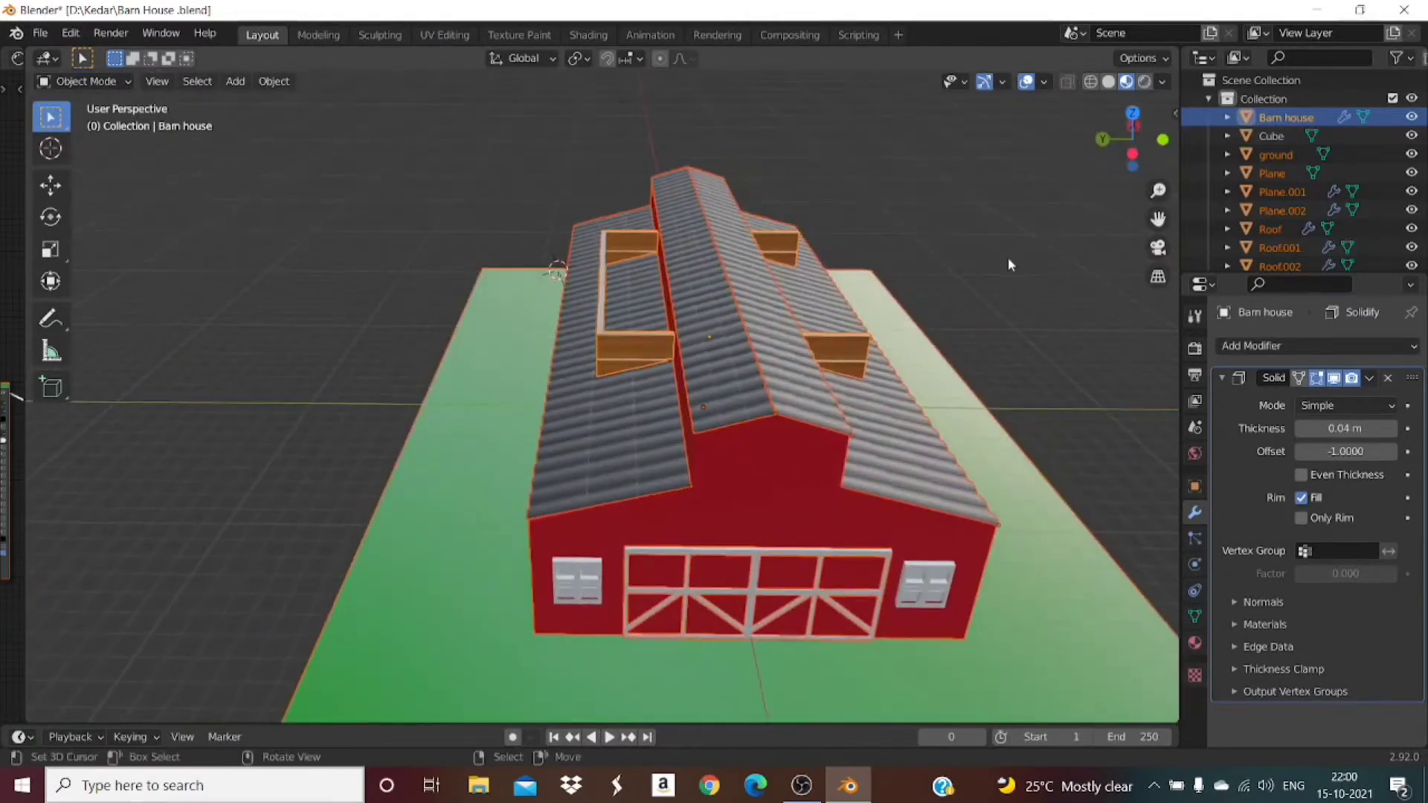
{"action": "key", "text": "s"}
{"action": "left_click", "coordinate": [1007, 258]}
{"action": "key", "text": "ctrl+z"}
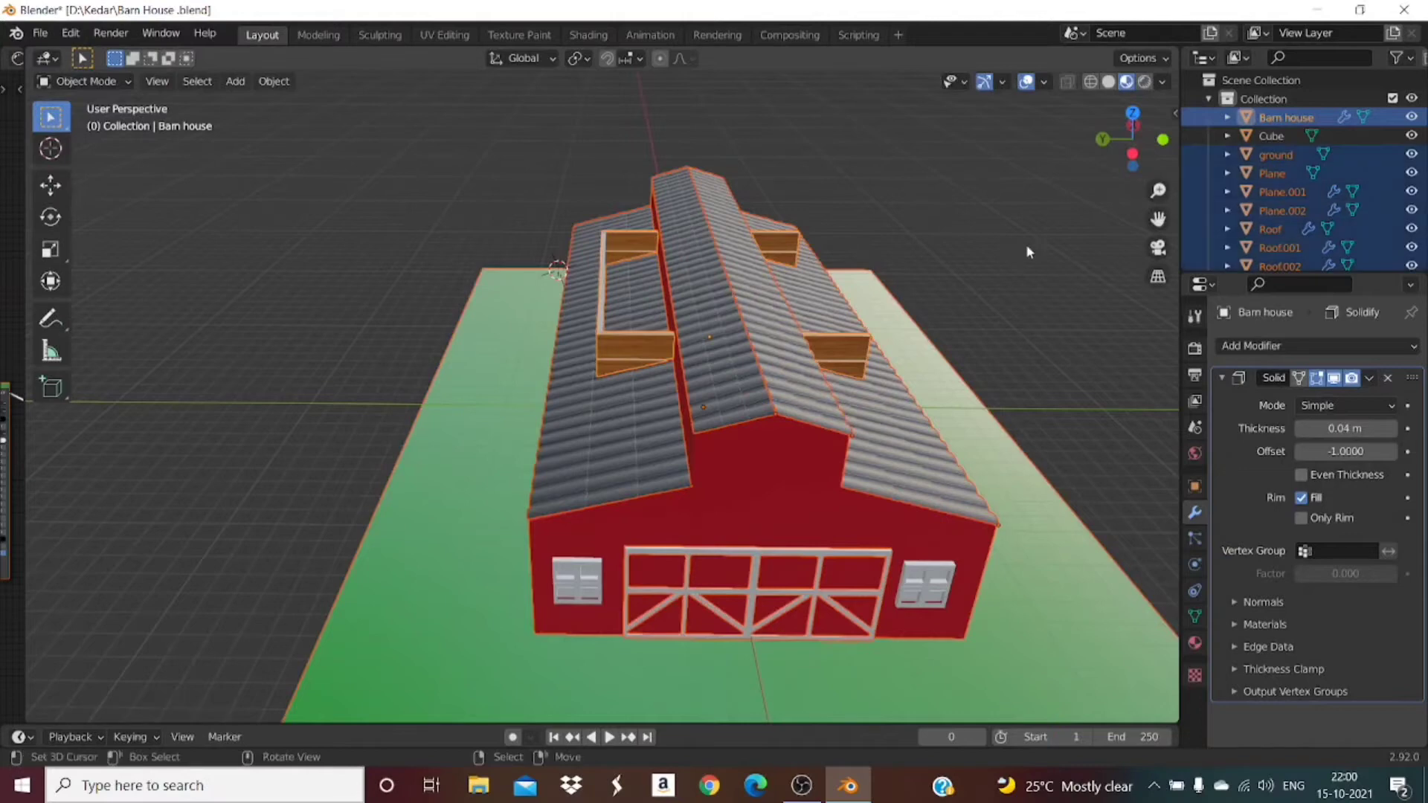
{"action": "left_click", "coordinate": [1272, 136]}
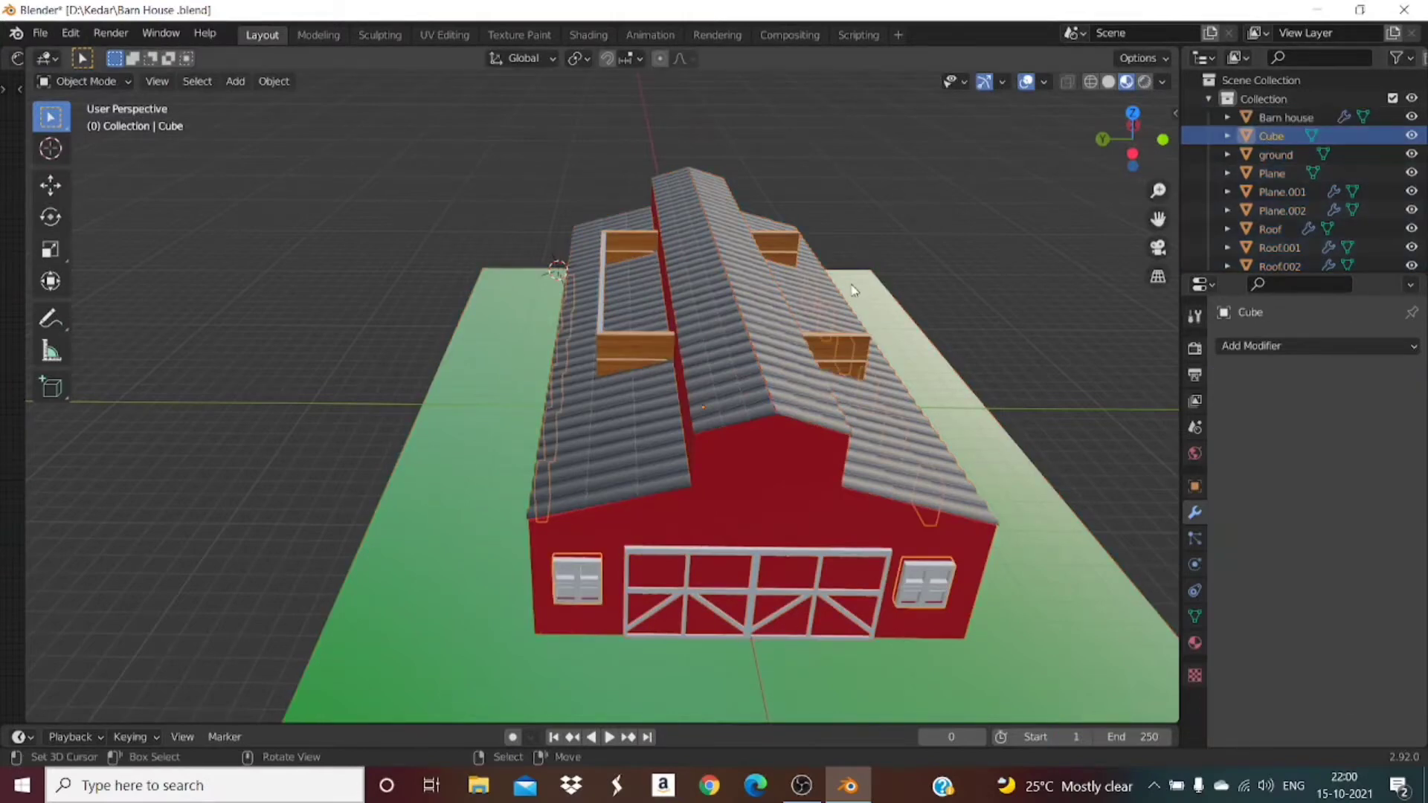
{"action": "left_click", "coordinate": [1284, 118]}
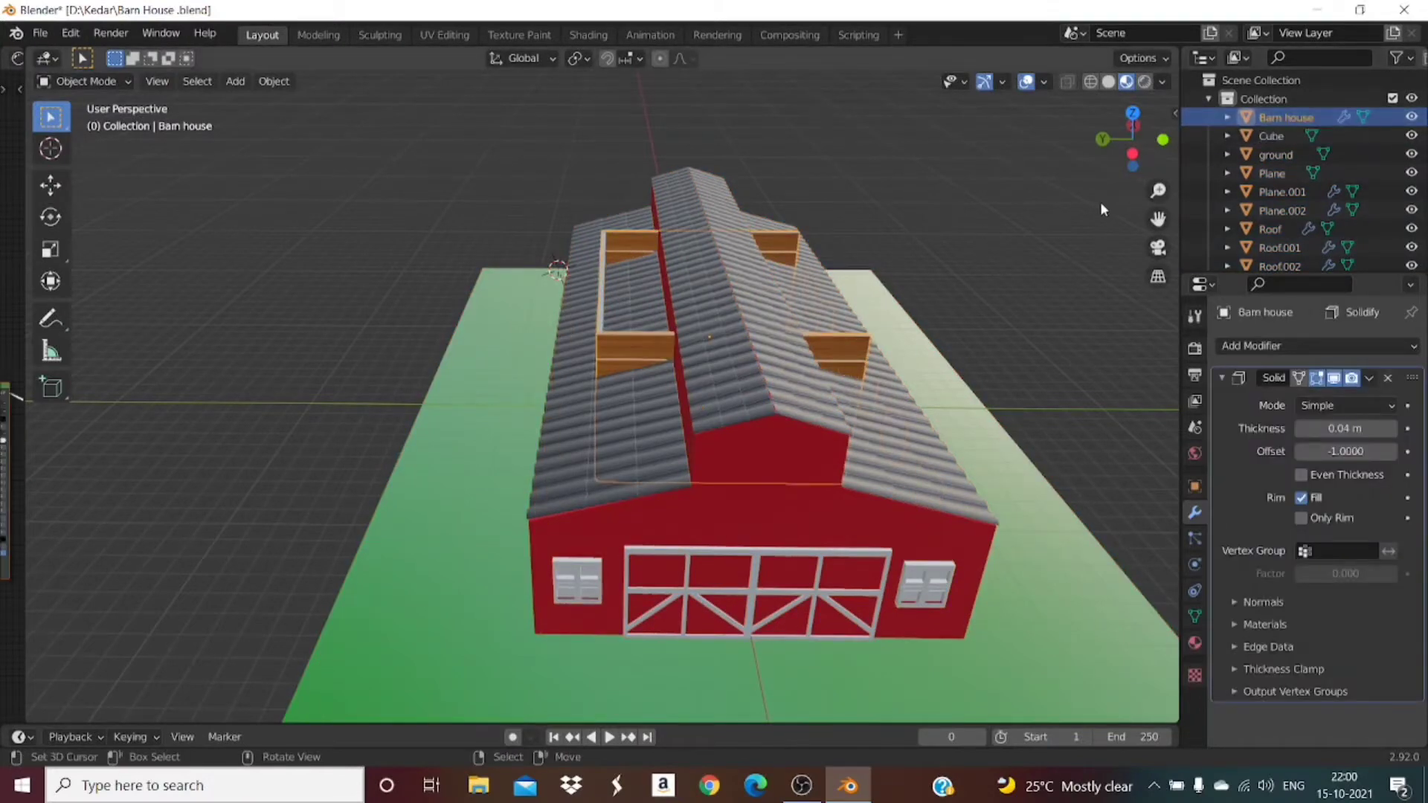
{"action": "key", "text": "a"}
{"action": "key", "text": "s"}
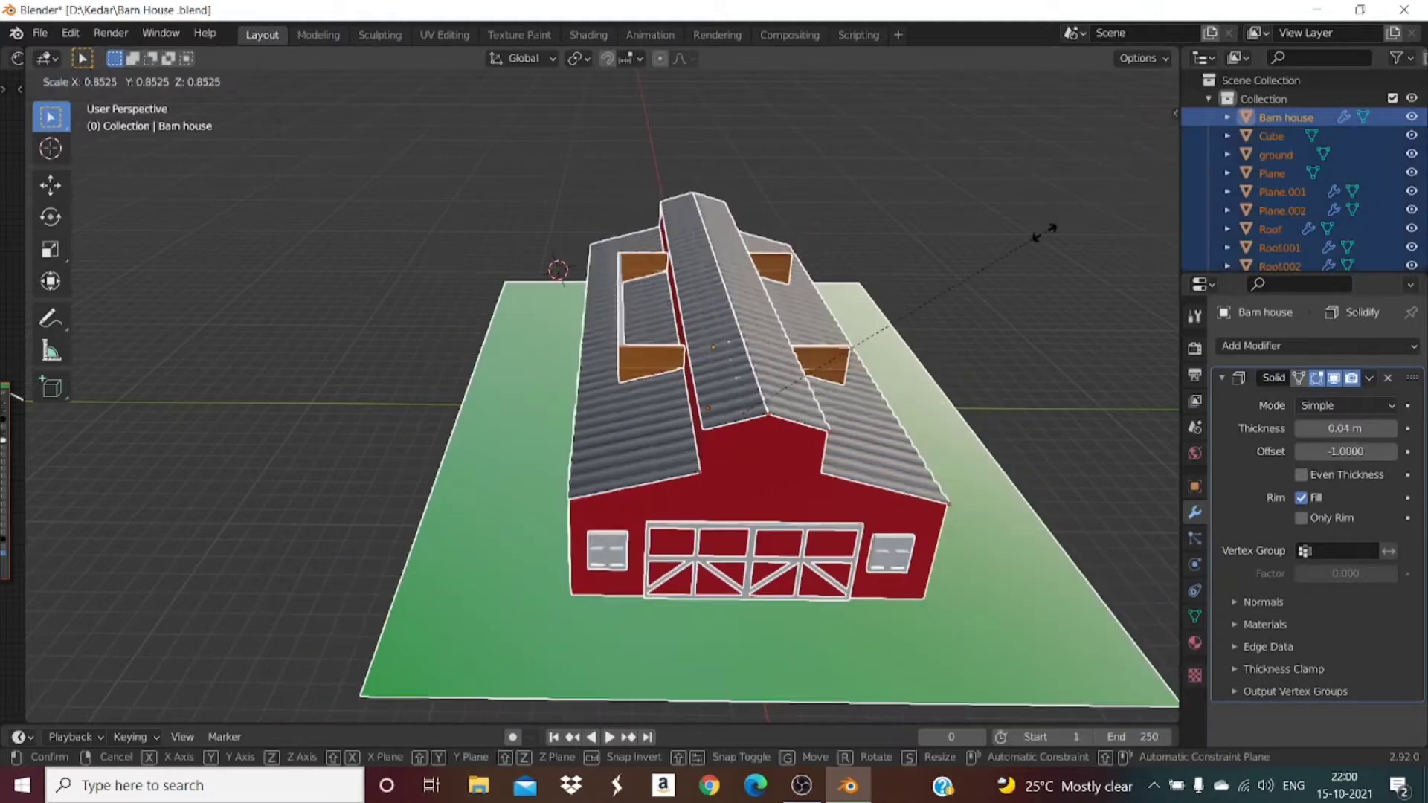
{"action": "left_click", "coordinate": [1043, 234]}
{"action": "key", "text": "ctrl+z"}
Step: Select only the Barn house stall, scale it down uniformly to fit inside the barn, and check it against the interior walls
{"action": "left_click", "coordinate": [1266, 119]}
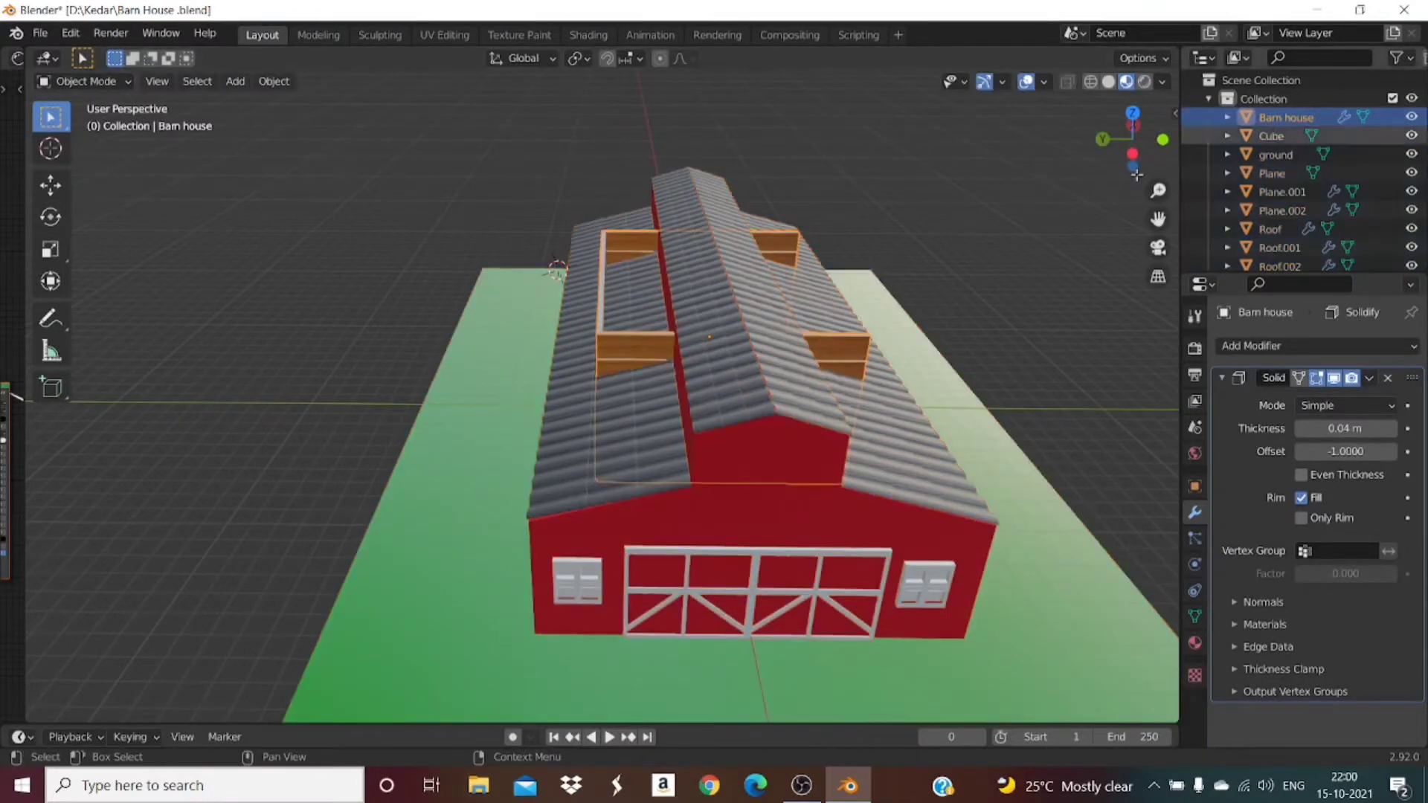
{"action": "key", "text": "s"}
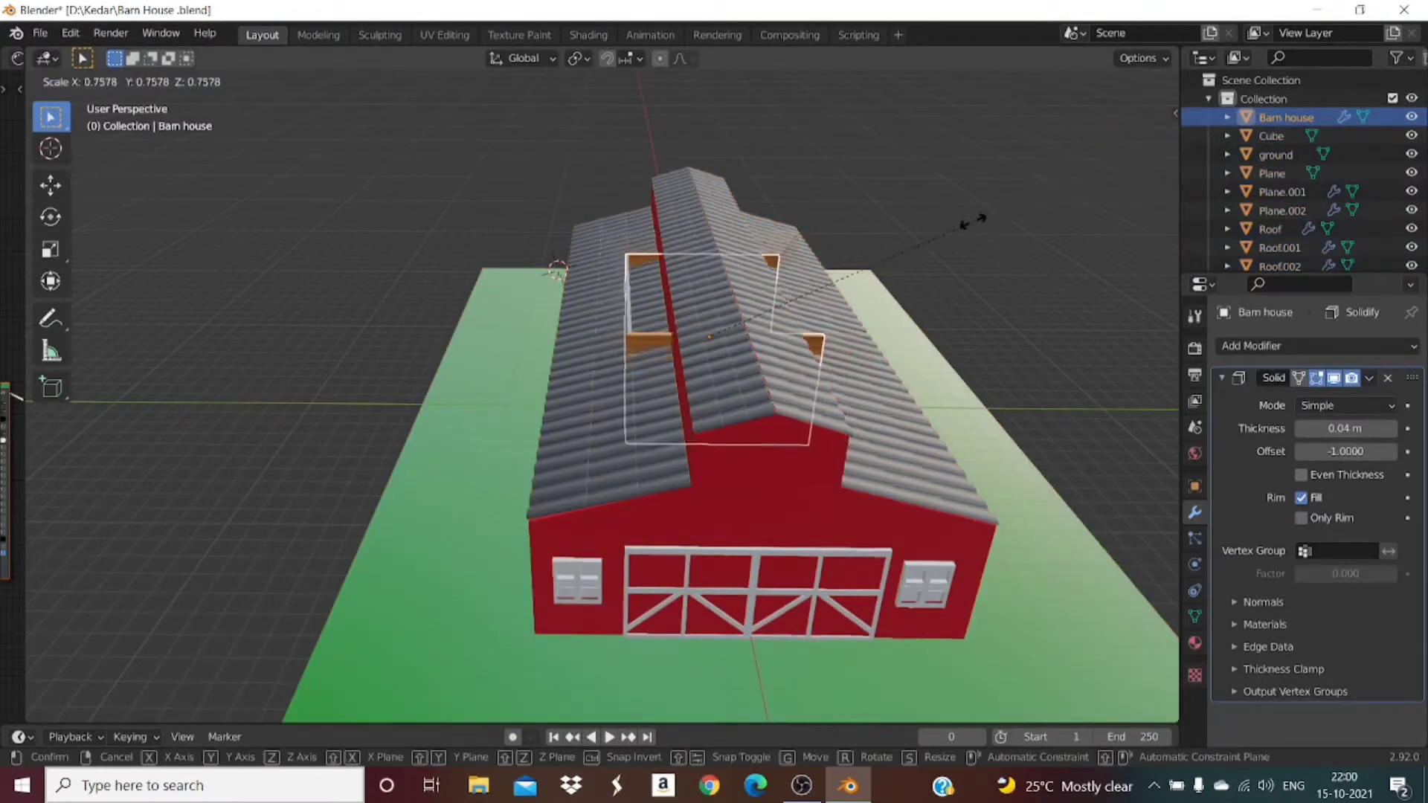
{"action": "left_click", "coordinate": [823, 290]}
{"action": "scroll", "coordinate": [974, 365], "scroll_direction": "up", "scroll_amount": 10}
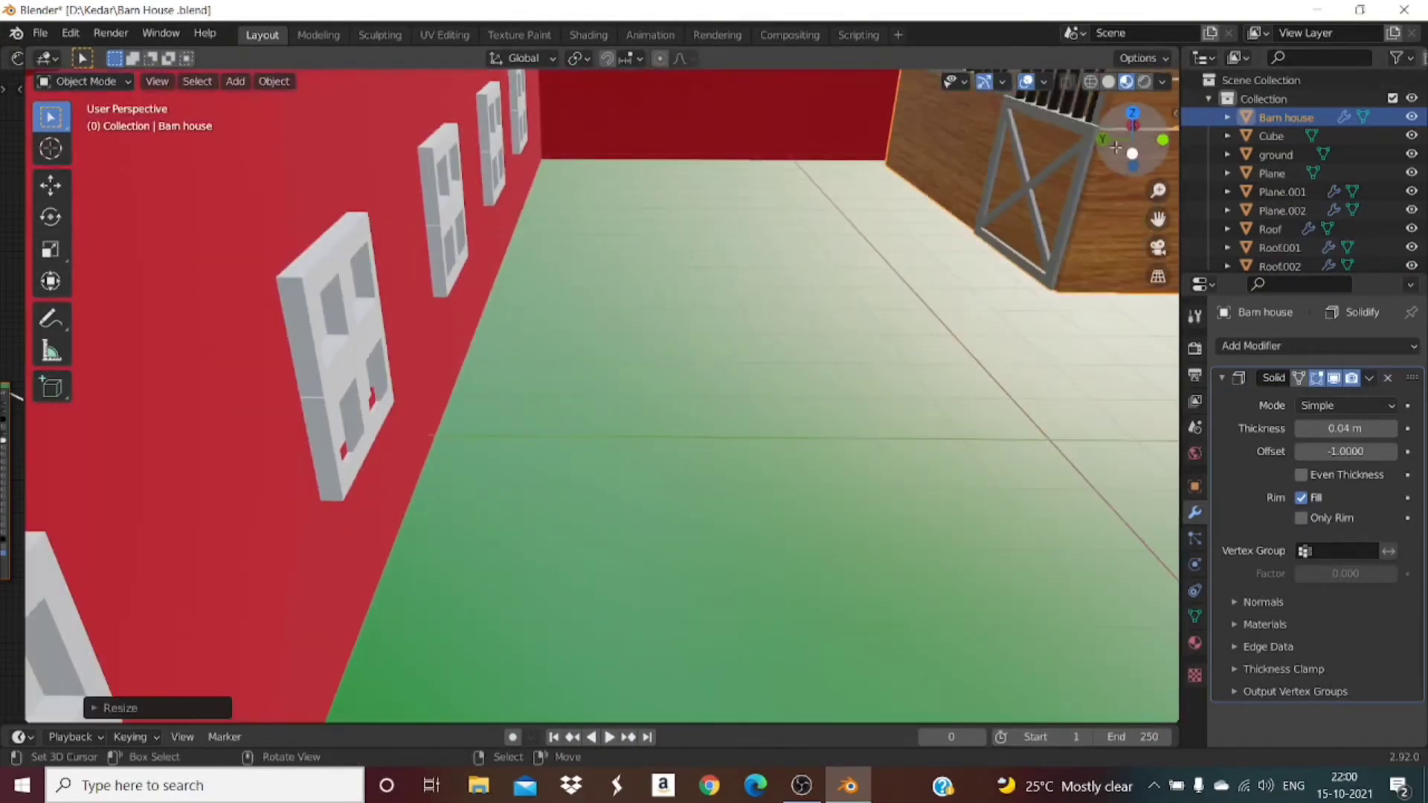
{"action": "left_click_drag", "start_coordinate": [1116, 143], "coordinate": [547, 421]}
{"action": "middle_click_drag", "start_coordinate": [548, 427], "coordinate": [581, 310]}
{"action": "scroll", "coordinate": [610, 367], "scroll_direction": "down", "scroll_amount": 3}
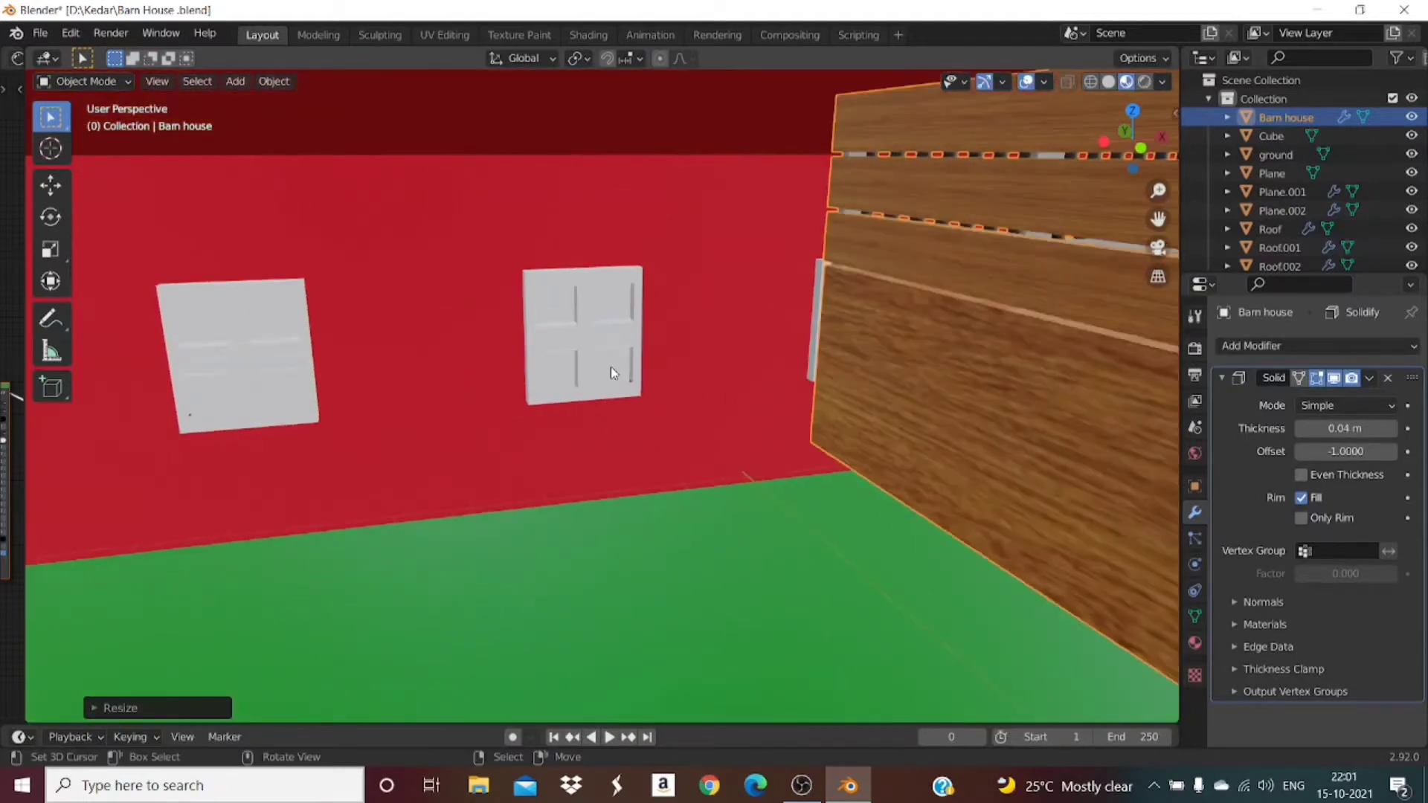
{"action": "scroll", "coordinate": [613, 362], "scroll_direction": "down", "scroll_amount": 5}
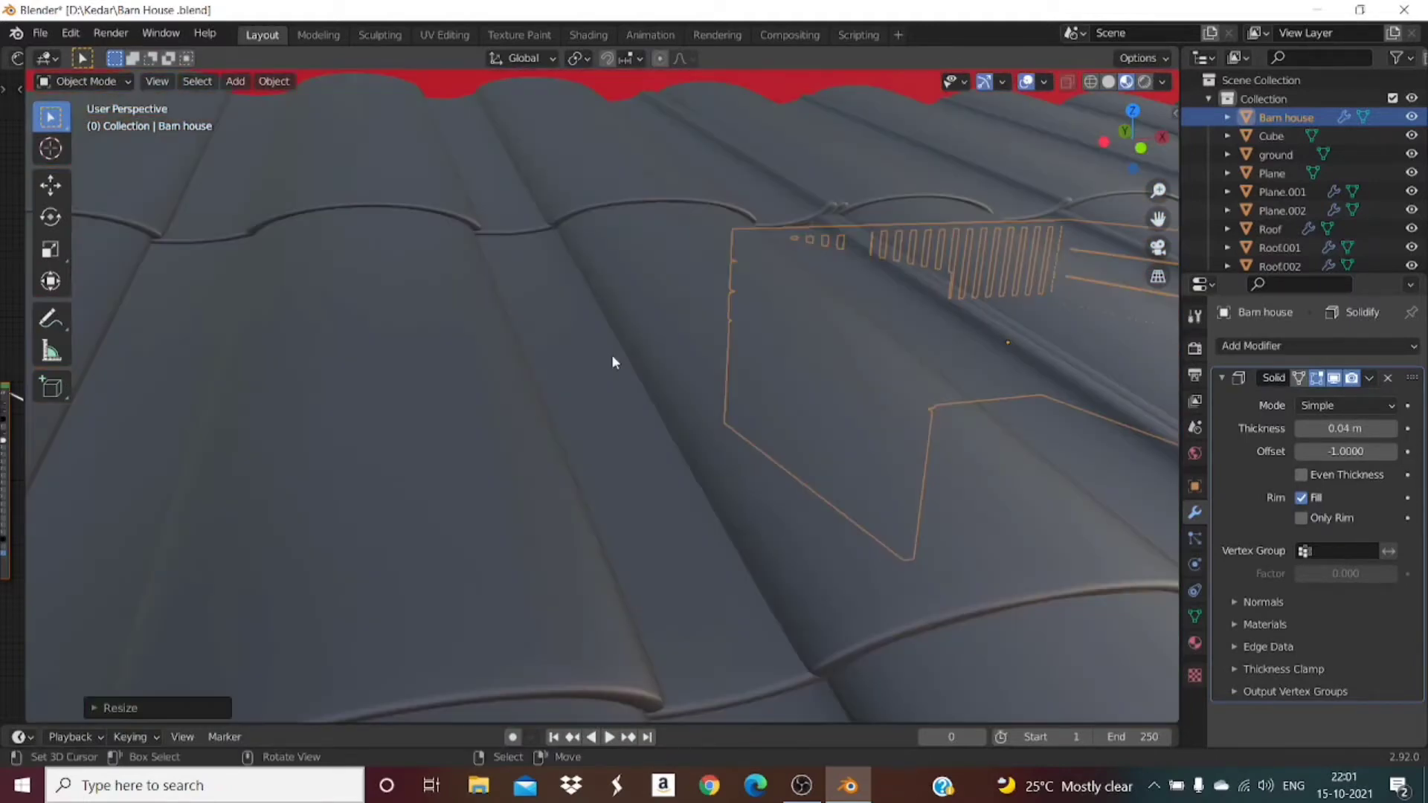
{"action": "scroll", "coordinate": [587, 351], "scroll_direction": "up", "scroll_amount": 6}
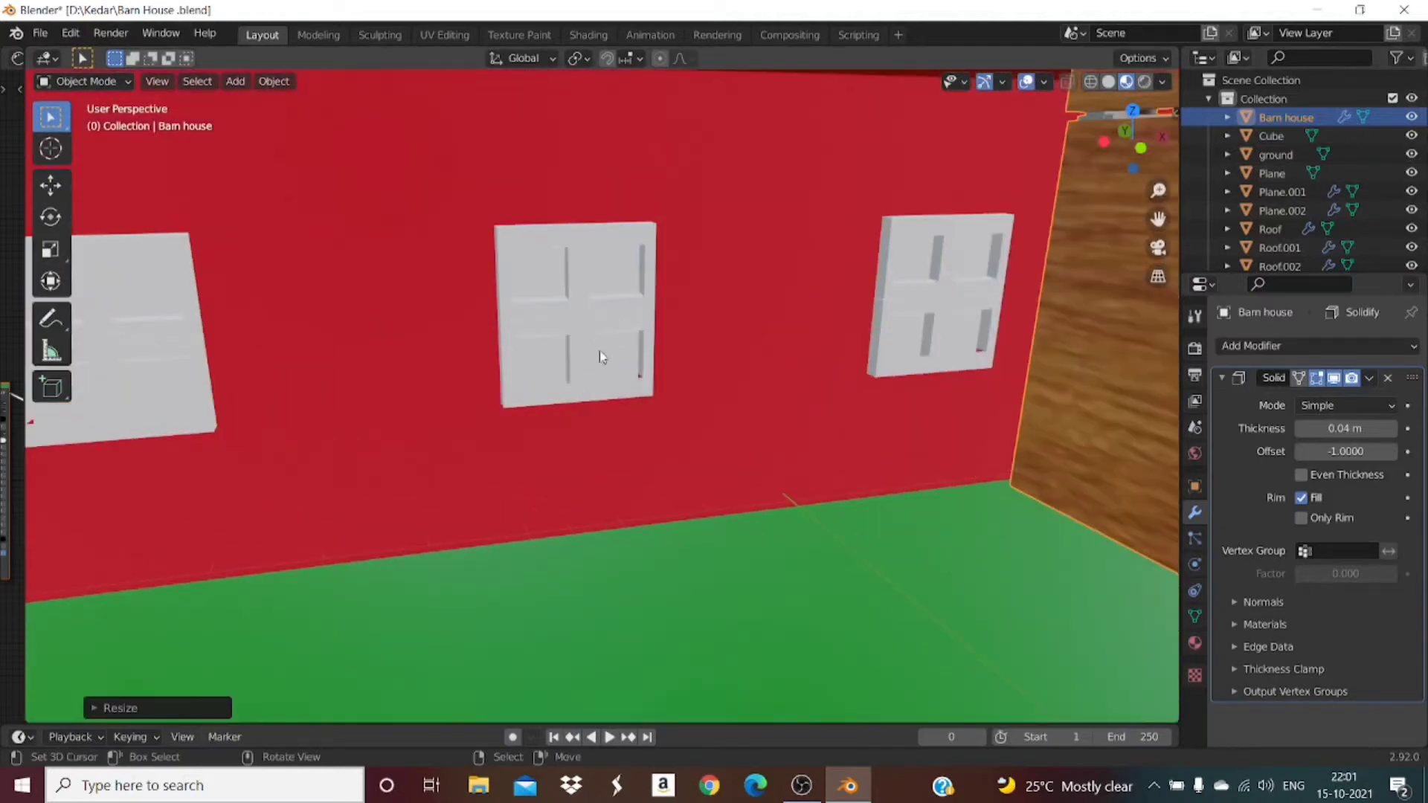
Step: Hide the Barn house stall and bring the whole barn exterior into view
{"action": "key", "text": "h"}
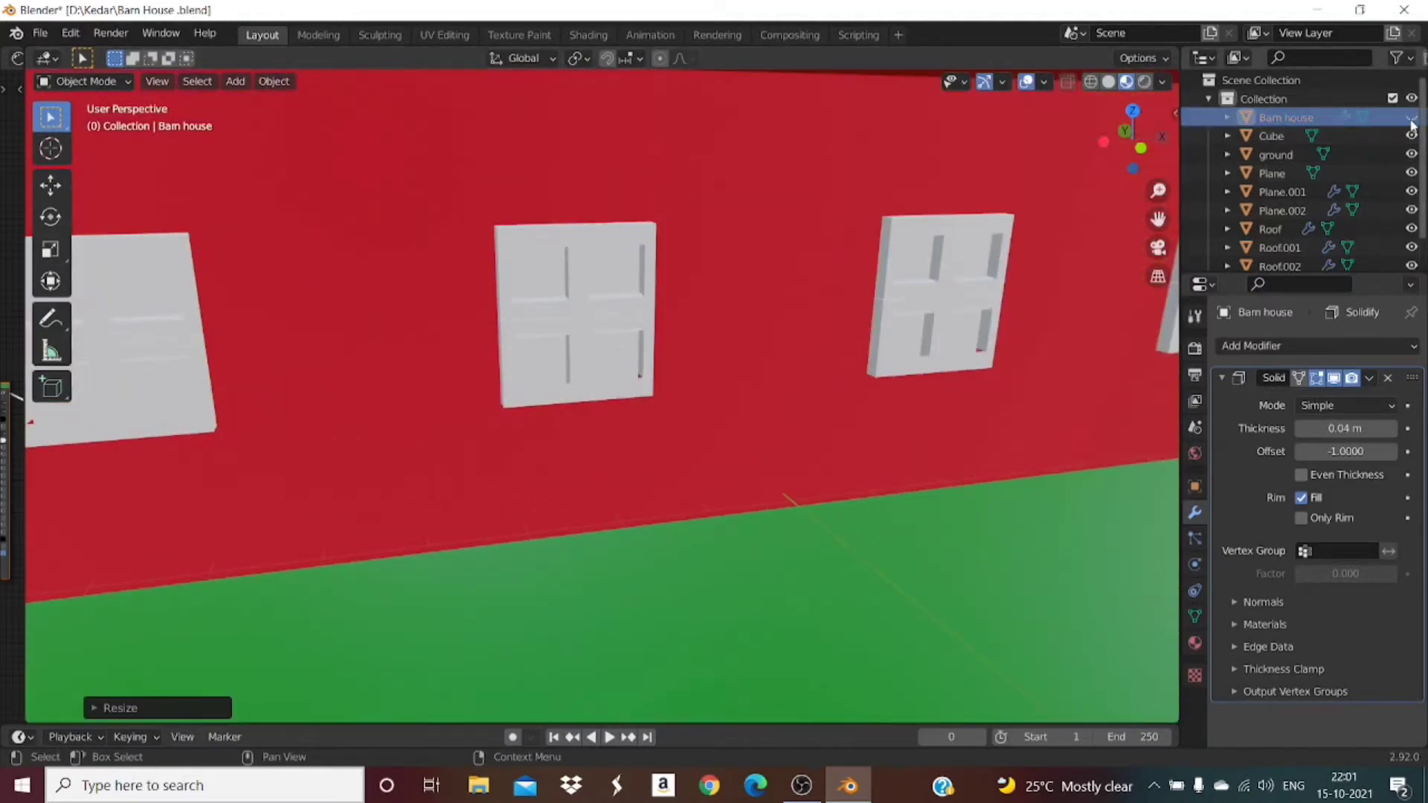
{"action": "left_click_drag", "start_coordinate": [1132, 140], "coordinate": [1047, 149]}
{"action": "scroll", "coordinate": [721, 375], "scroll_direction": "down", "scroll_amount": 5}
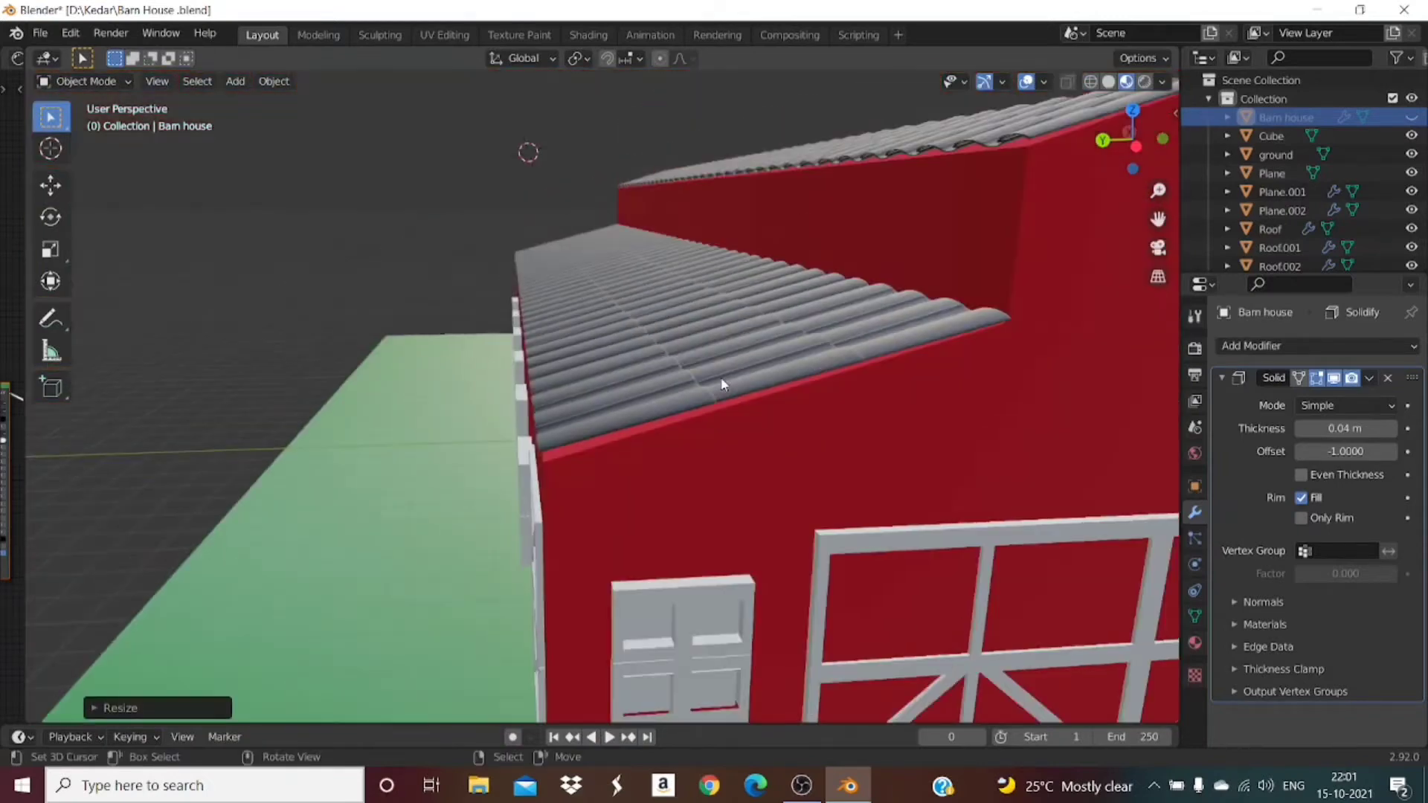
{"action": "scroll", "coordinate": [722, 376], "scroll_direction": "down", "scroll_amount": 3}
{"action": "left_click", "coordinate": [742, 399]}
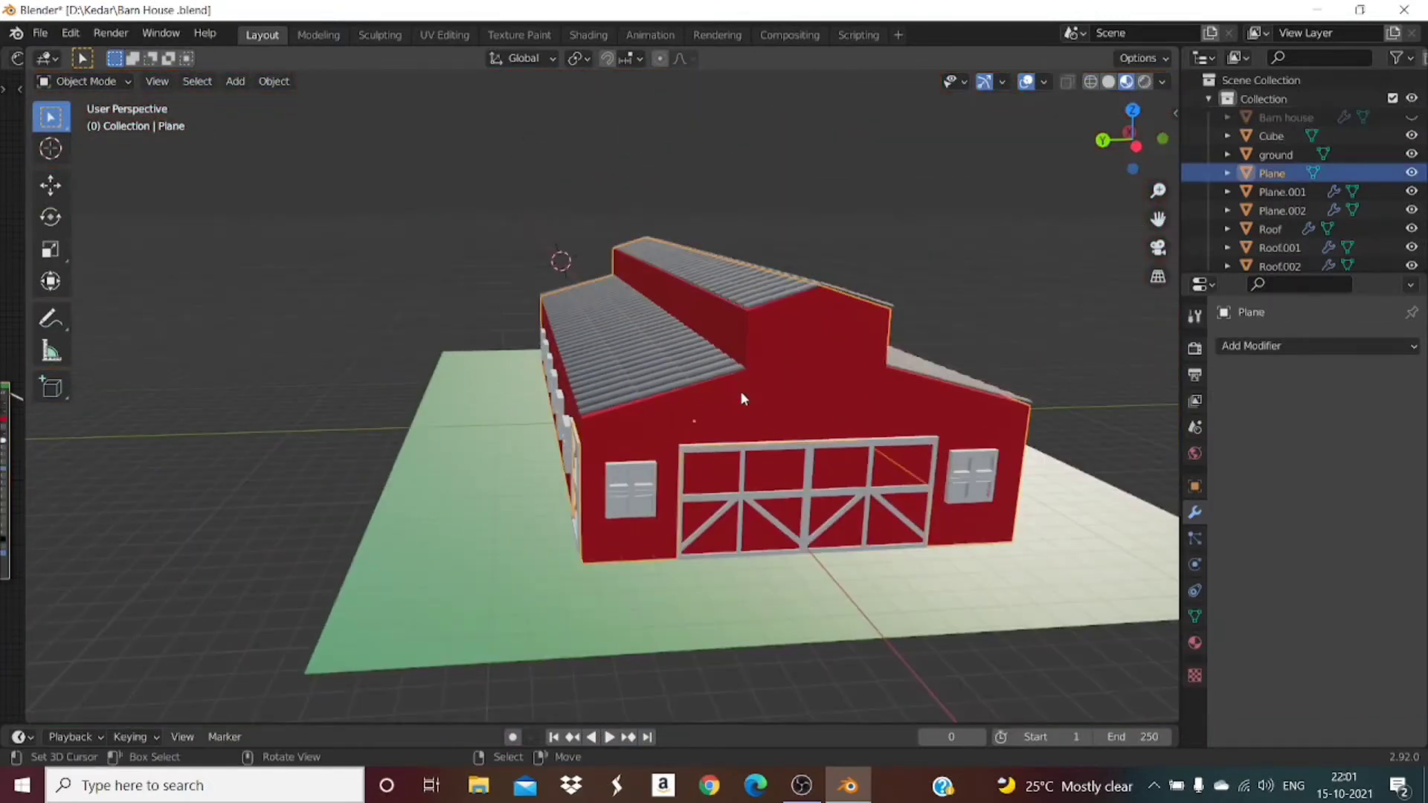
{"action": "key", "text": "Tab"}
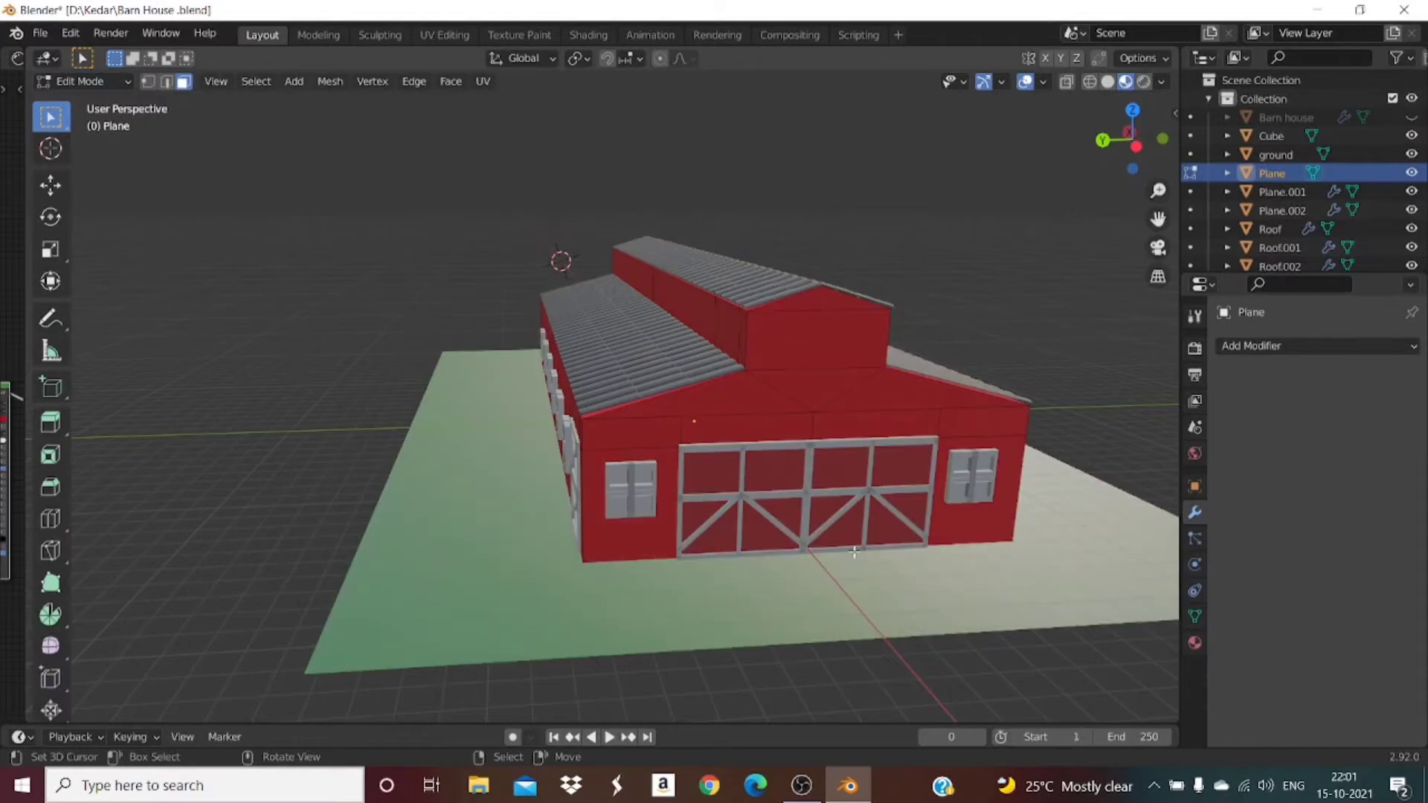
{"action": "left_click_drag", "start_coordinate": [1120, 149], "coordinate": [1097, 148]}
{"action": "key", "text": "Tab"}
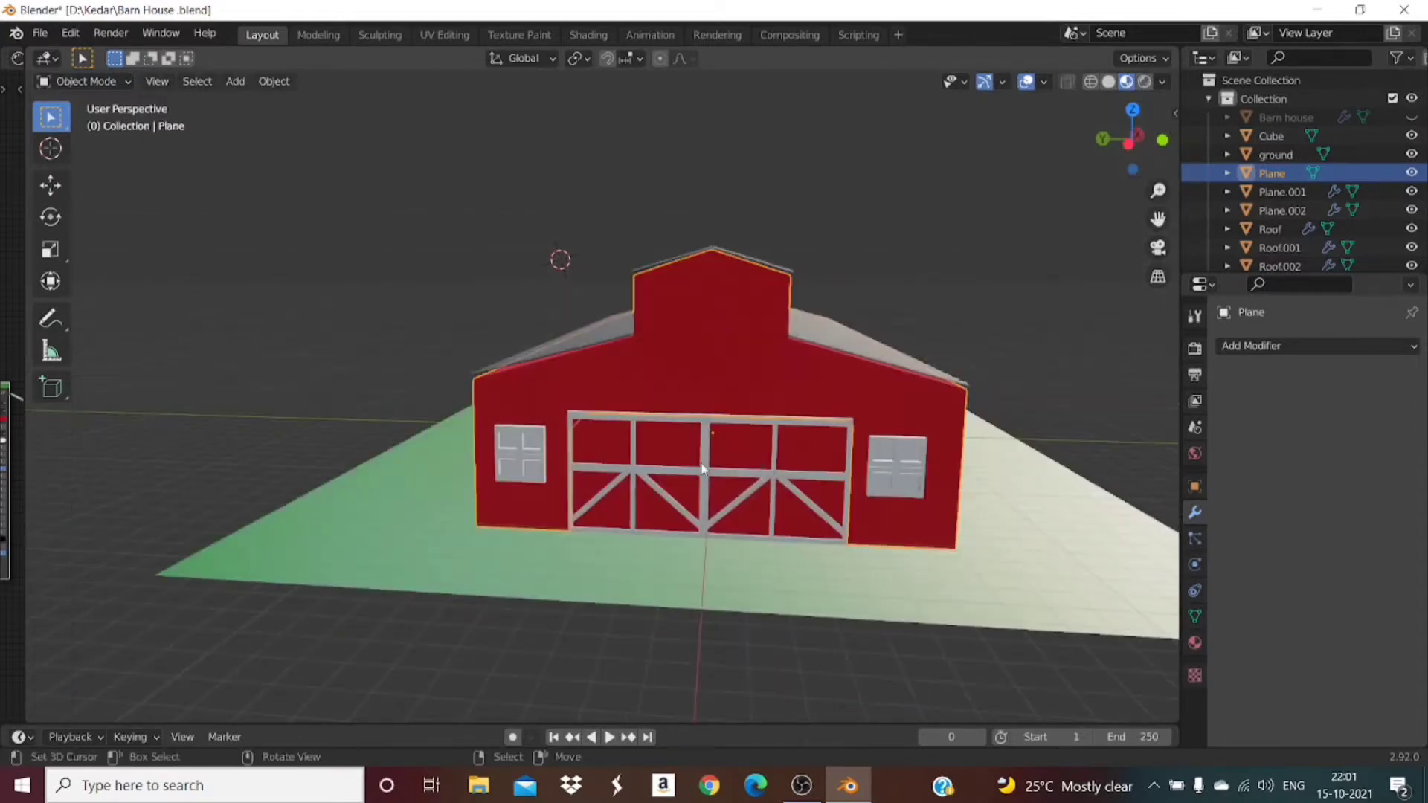
Step: Hide both sets of barn doors, Plane.001 and Plane.002, leaving the door openings clear
{"action": "left_click", "coordinate": [650, 468]}
{"action": "left_click", "coordinate": [668, 444], "text": "shift"}
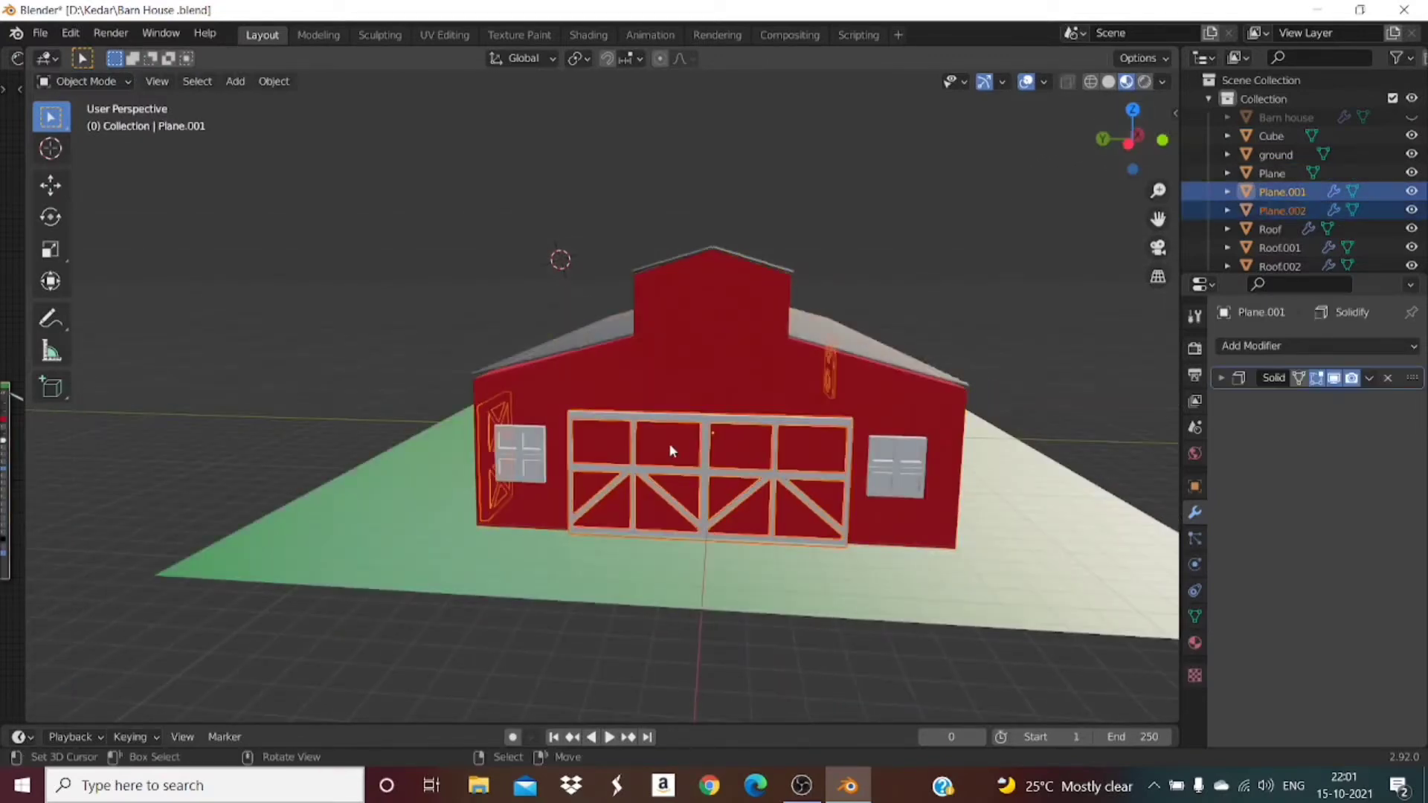
{"action": "key", "text": "h"}
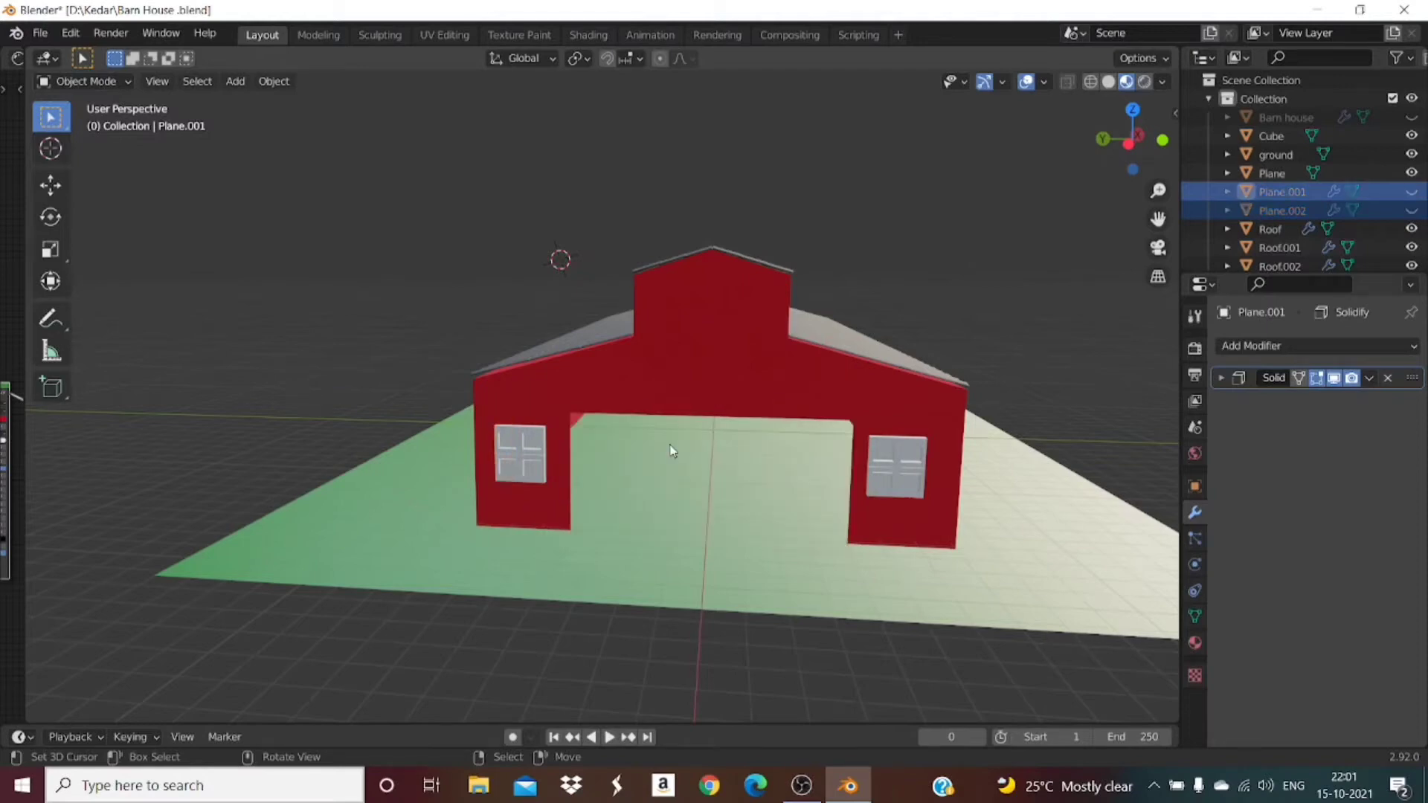
Step: Enter Edit Mode on the barn walls object Plane and examine the interior walls and the front opening
{"action": "left_click_drag", "start_coordinate": [1119, 150], "coordinate": [1119, 134]}
{"action": "left_click", "coordinate": [690, 274]}
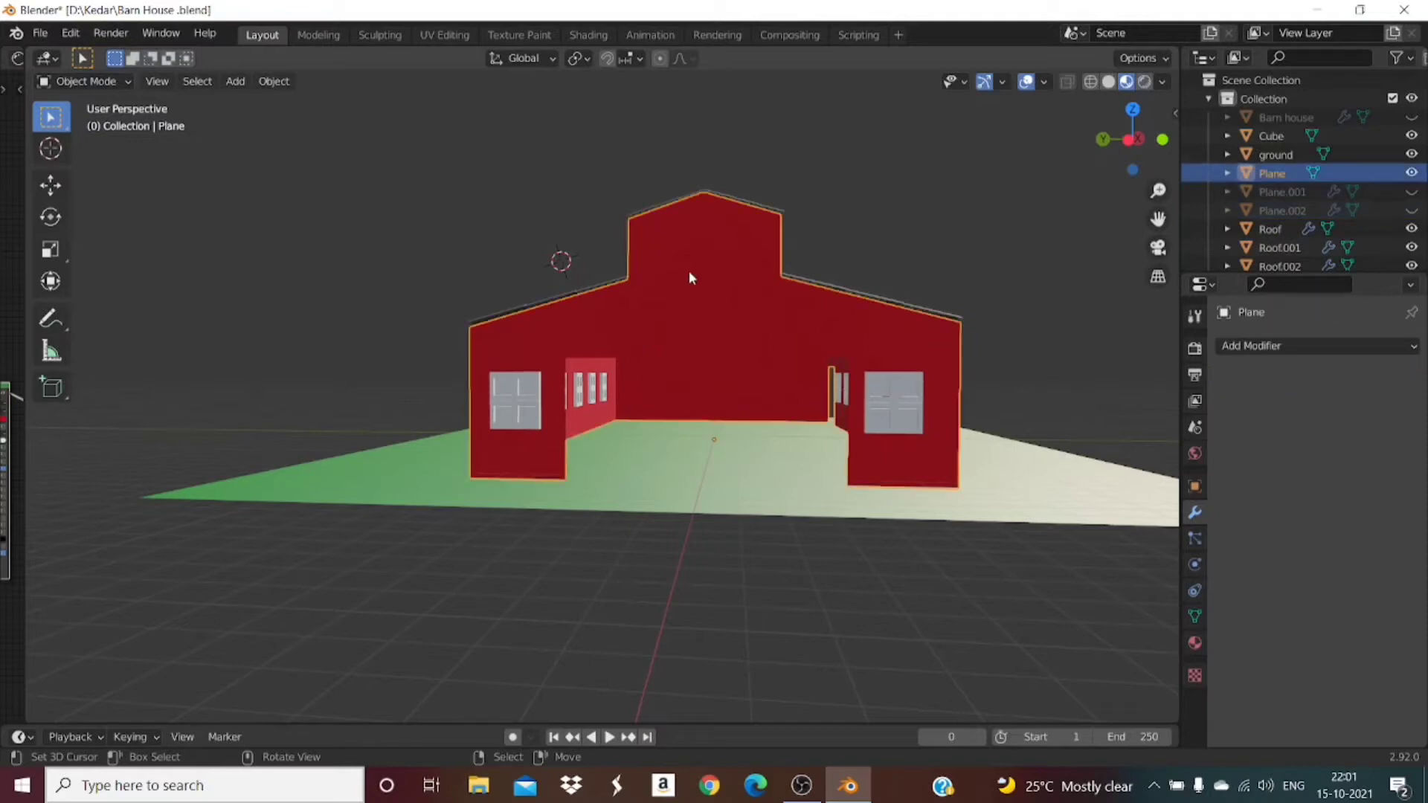
{"action": "key", "text": "Tab"}
{"action": "scroll", "coordinate": [654, 398], "scroll_direction": "up", "scroll_amount": 8}
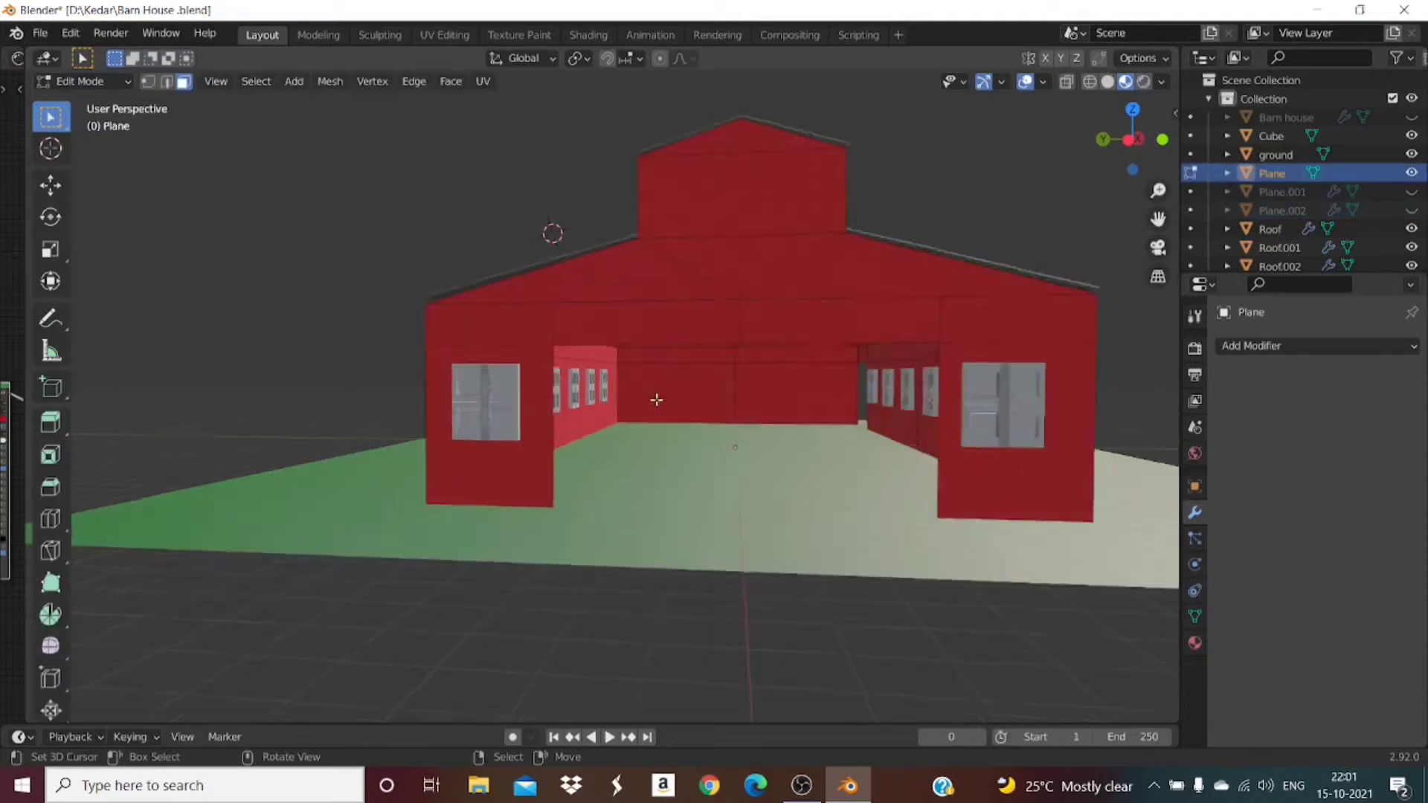
{"action": "scroll", "coordinate": [657, 400], "scroll_direction": "down", "scroll_amount": 2}
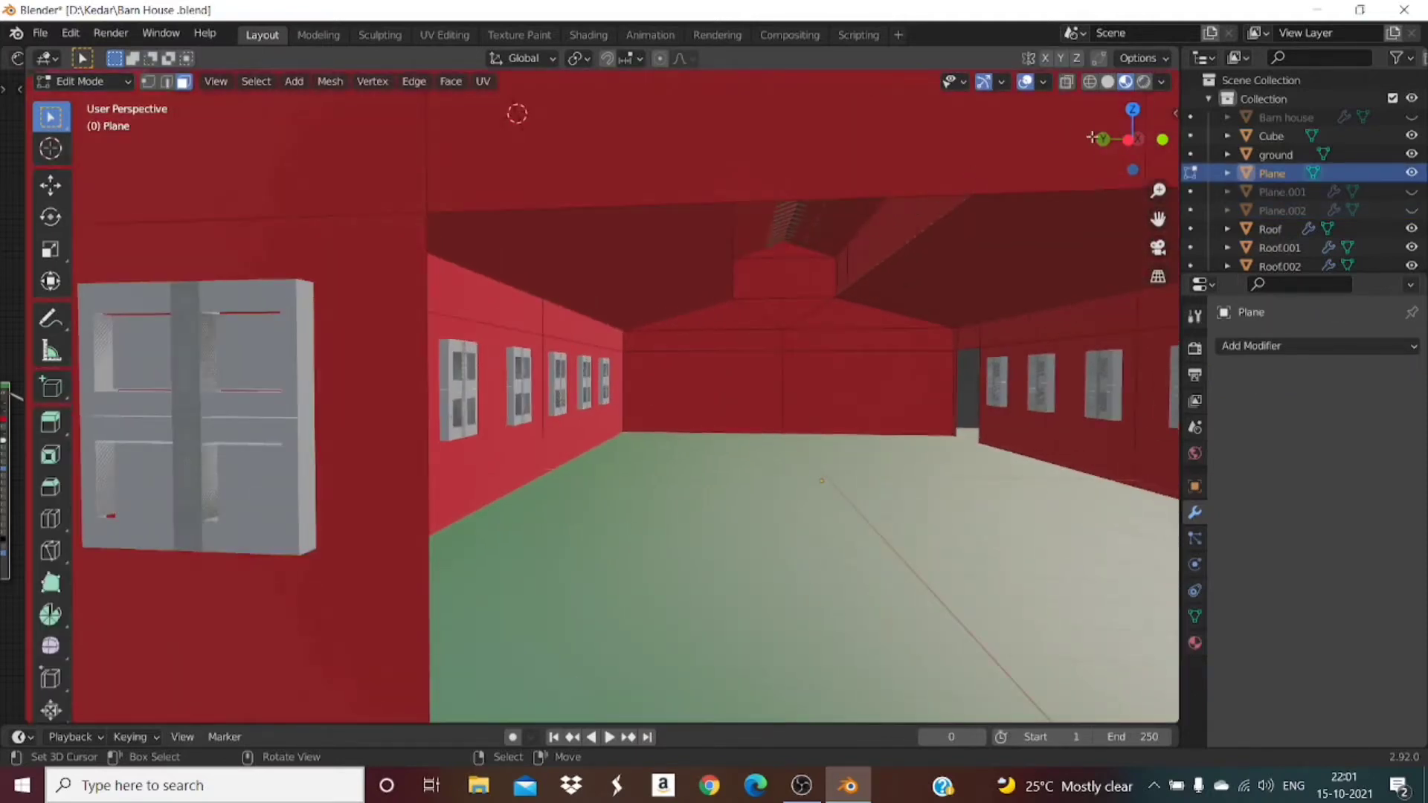
{"action": "left_click_drag", "start_coordinate": [1116, 141], "coordinate": [901, 143]}
{"action": "scroll", "coordinate": [685, 364], "scroll_direction": "down", "scroll_amount": 4}
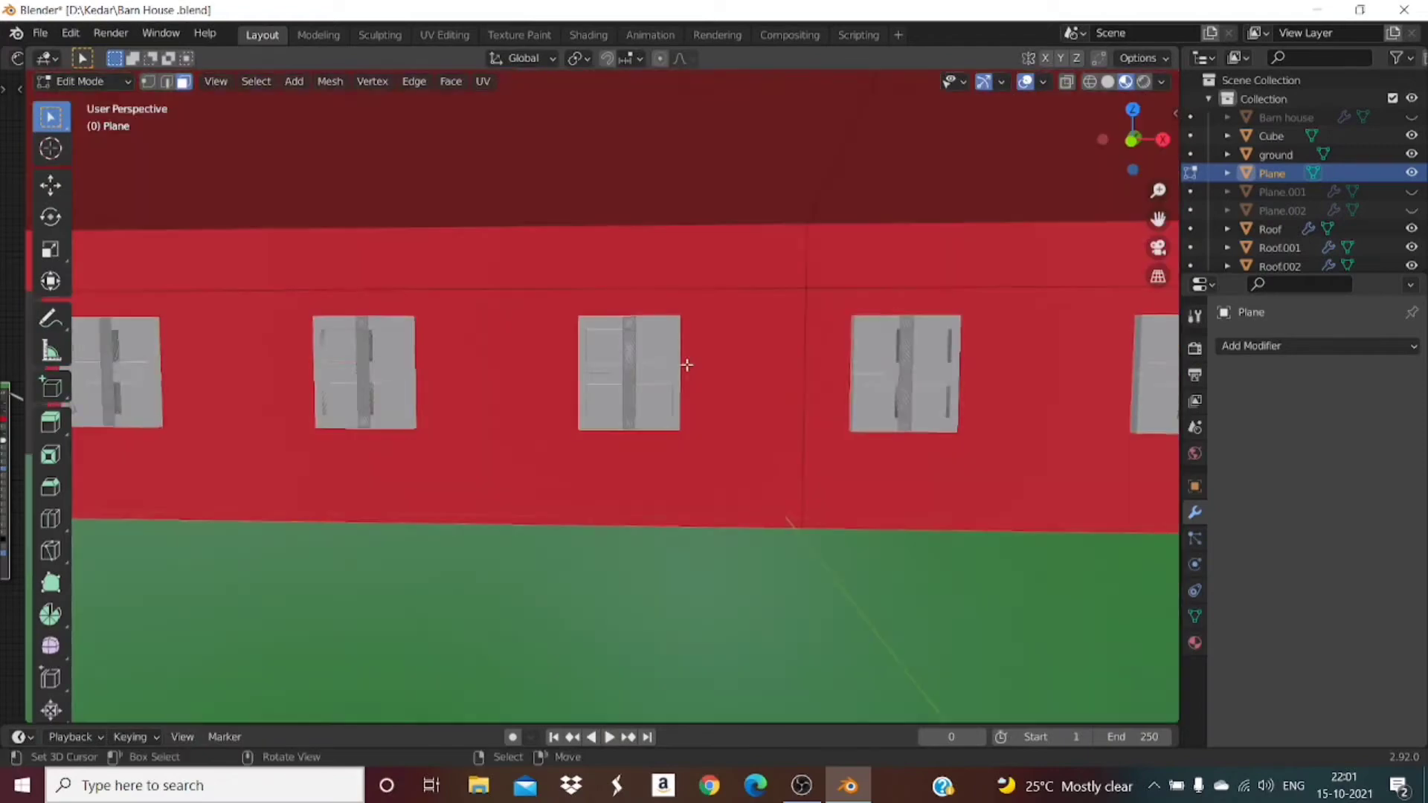
{"action": "scroll", "coordinate": [685, 364], "scroll_direction": "down", "scroll_amount": 1}
{"action": "scroll", "coordinate": [685, 363], "scroll_direction": "up", "scroll_amount": 1}
{"action": "left_click_drag", "start_coordinate": [1119, 139], "coordinate": [1276, 145]}
{"action": "scroll", "coordinate": [878, 367], "scroll_direction": "down", "scroll_amount": 6}
{"action": "left_click_drag", "start_coordinate": [1105, 178], "coordinate": [1090, 112]}
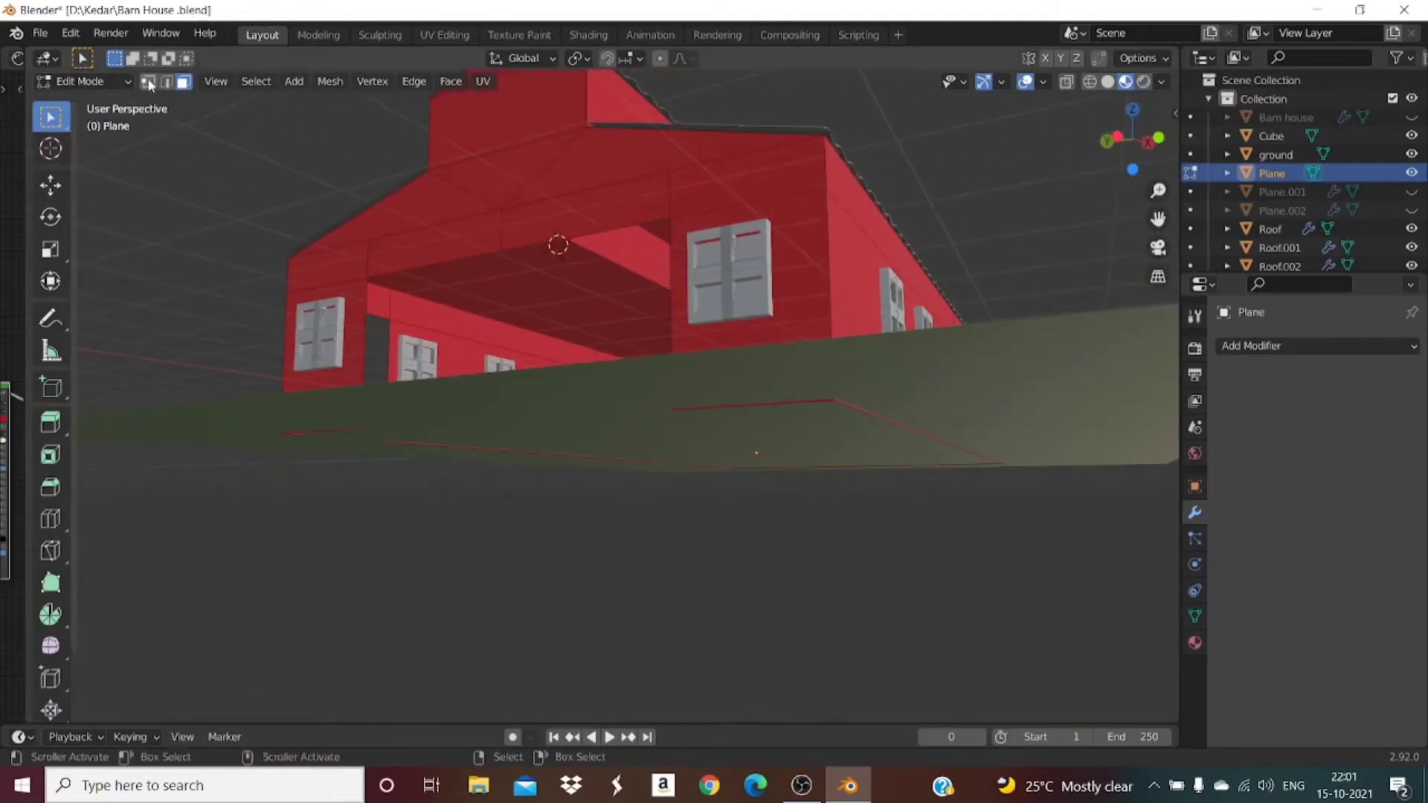
Step: Switch to vertex selection and snap the 3D cursor to the selected upper corner vertex of the front door opening
{"action": "left_click", "coordinate": [149, 82]}
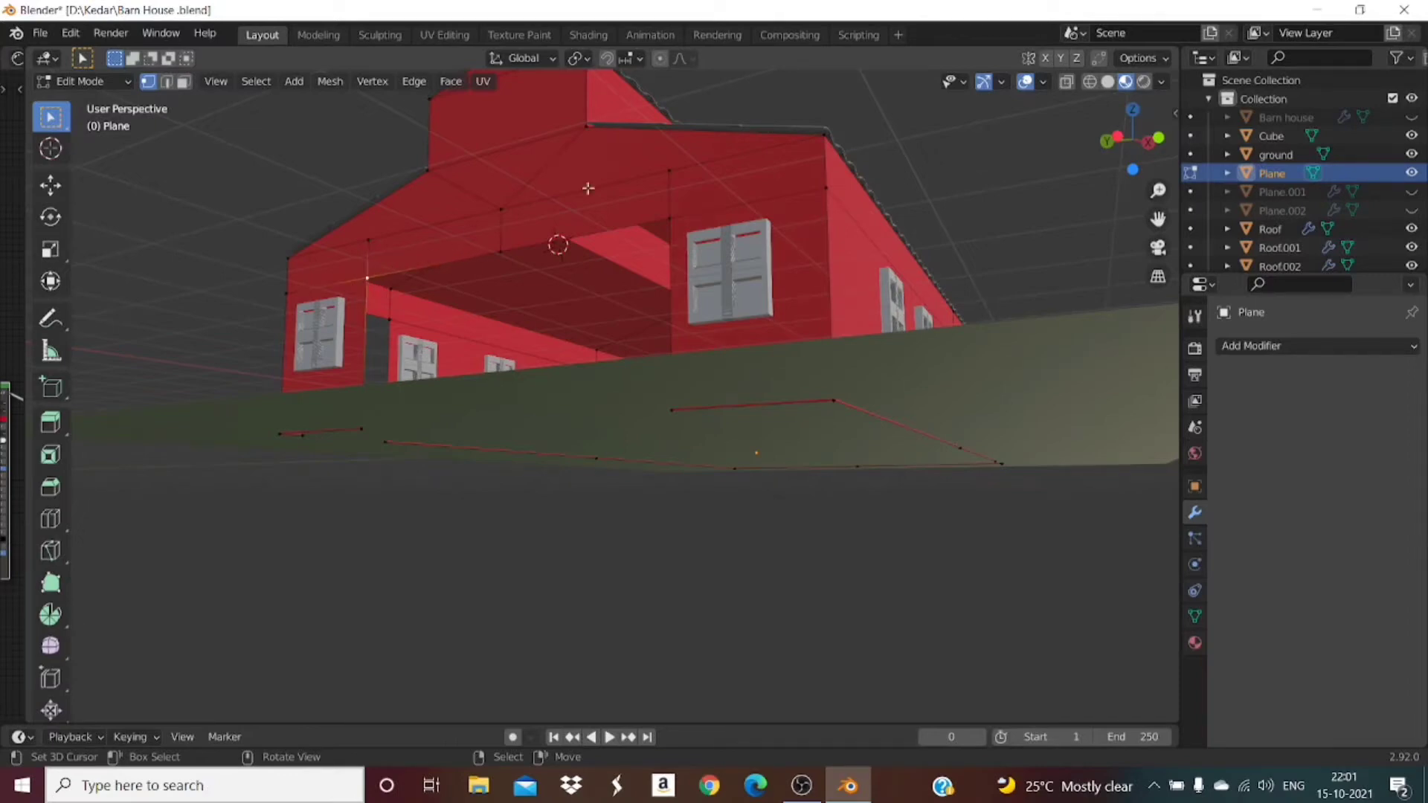
{"action": "left_click_drag", "start_coordinate": [1139, 140], "coordinate": [1170, 150]}
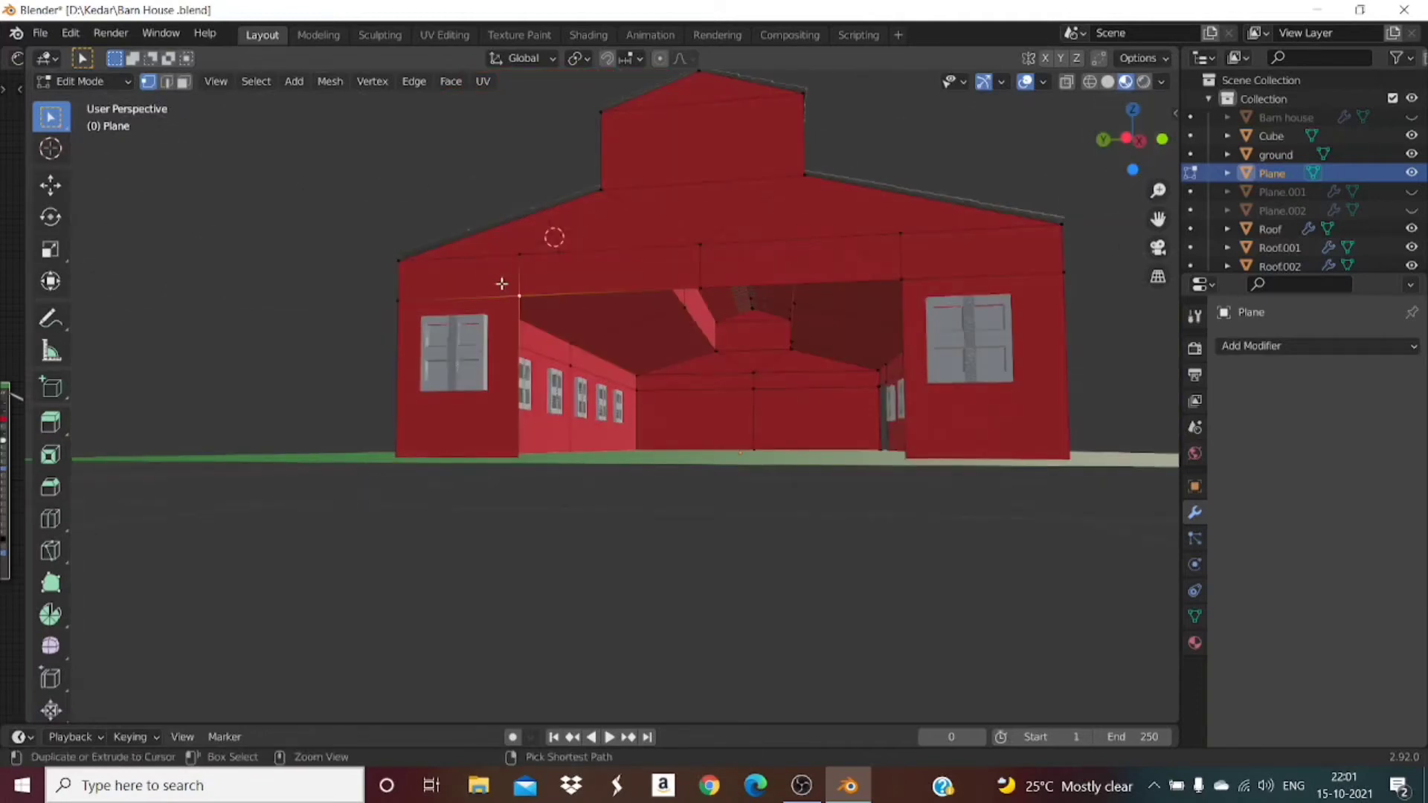
{"action": "key", "text": "shift+s"}
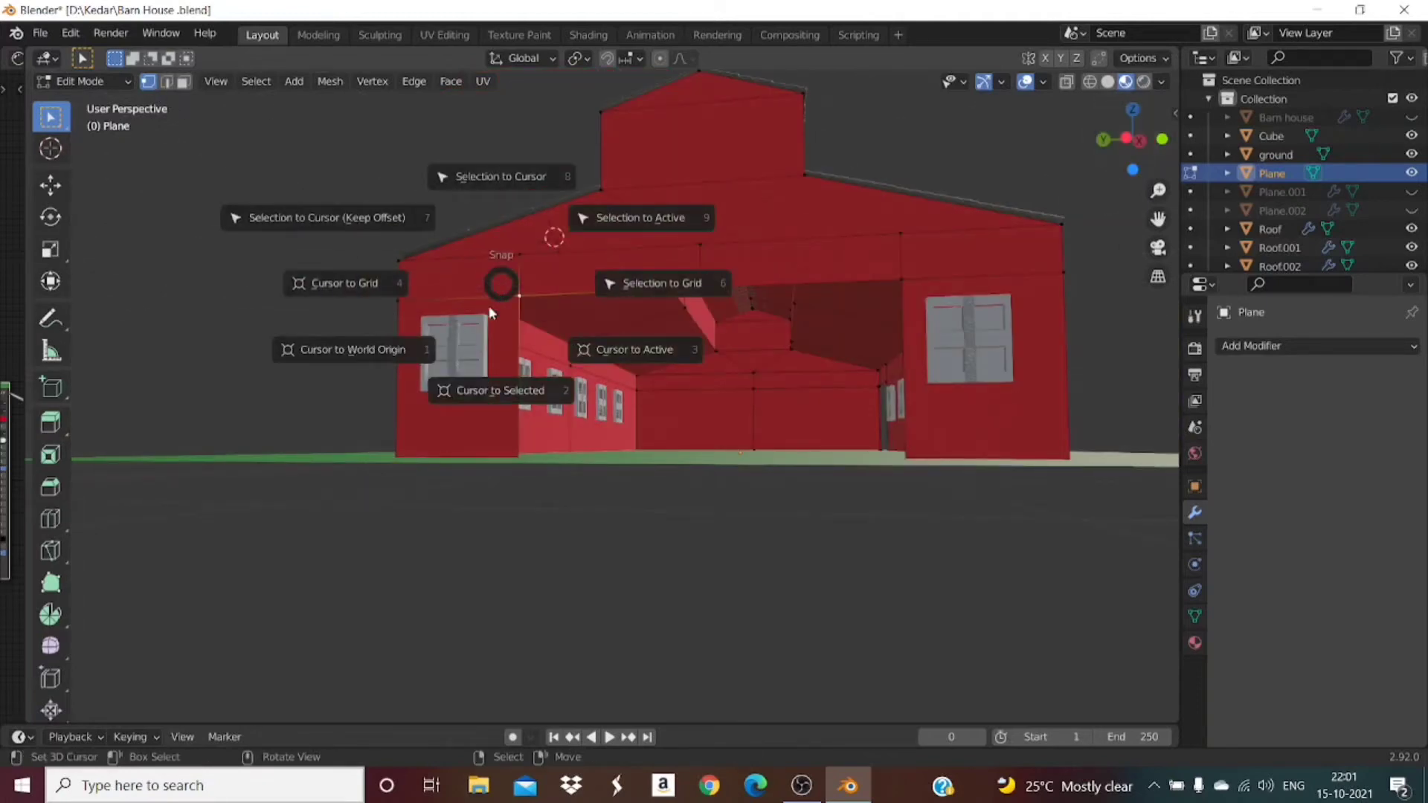
{"action": "left_click", "coordinate": [516, 392]}
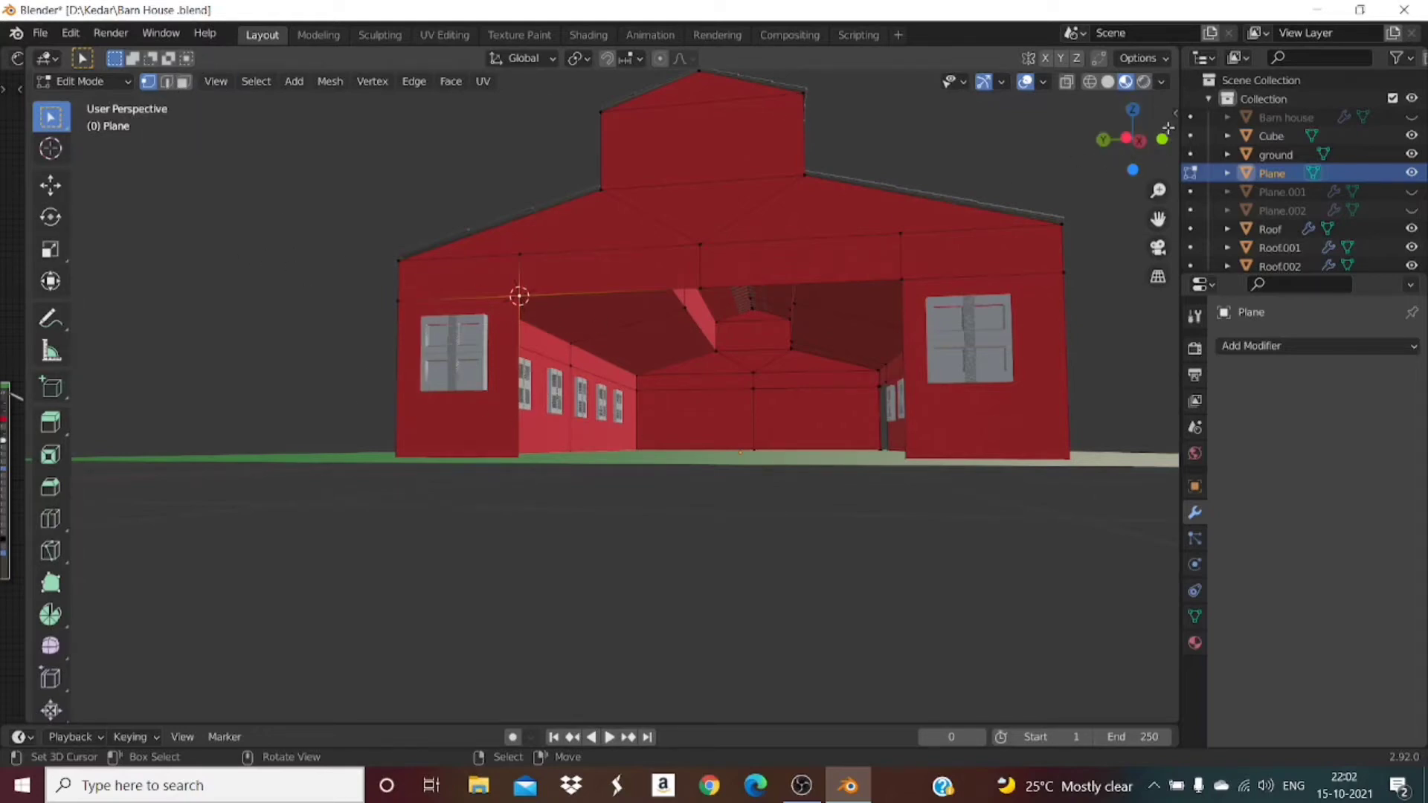
Step: Add a cube at the 3D cursor and scale it down along Y and X into a narrow upright post
{"action": "left_click_drag", "start_coordinate": [1135, 131], "coordinate": [1117, 146]}
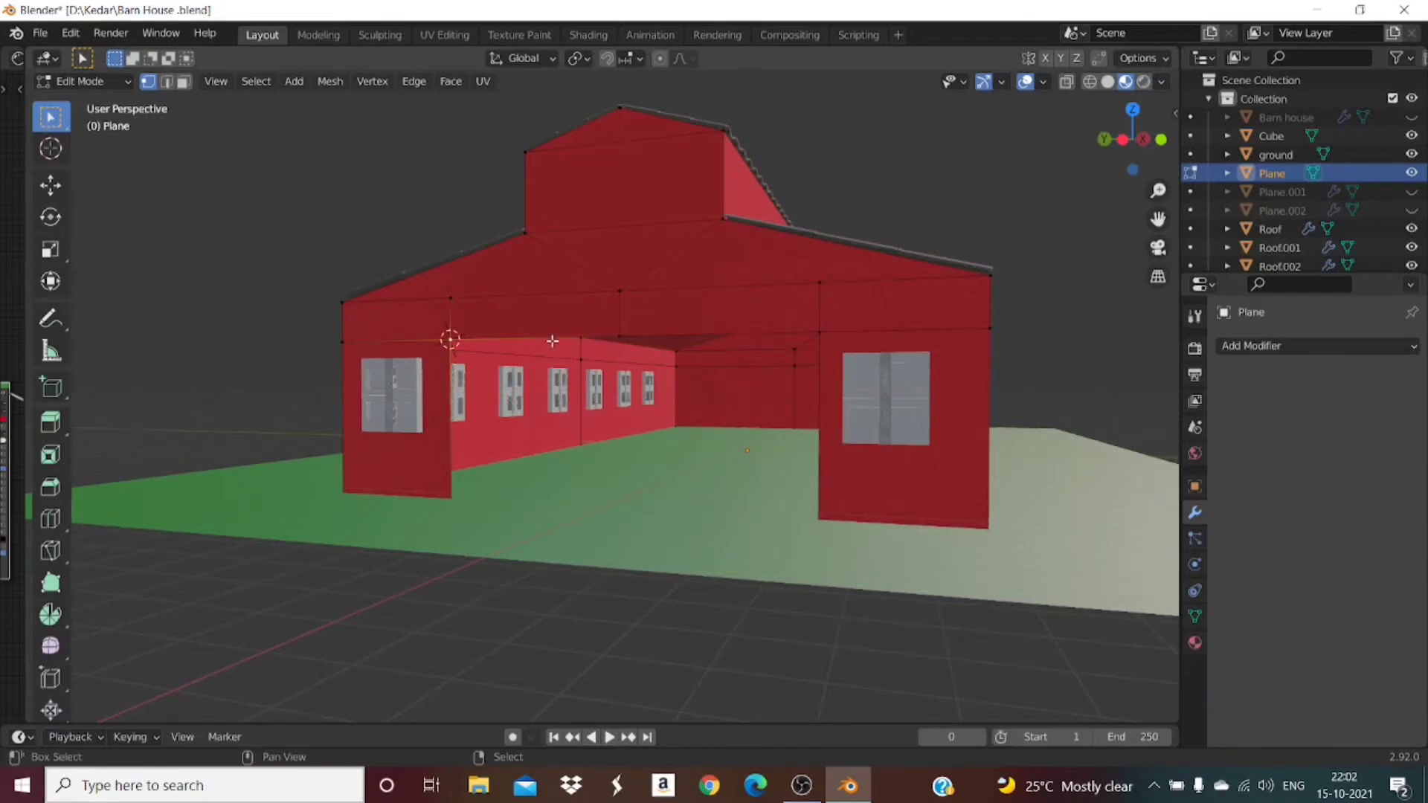
{"action": "key", "text": "shift+a"}
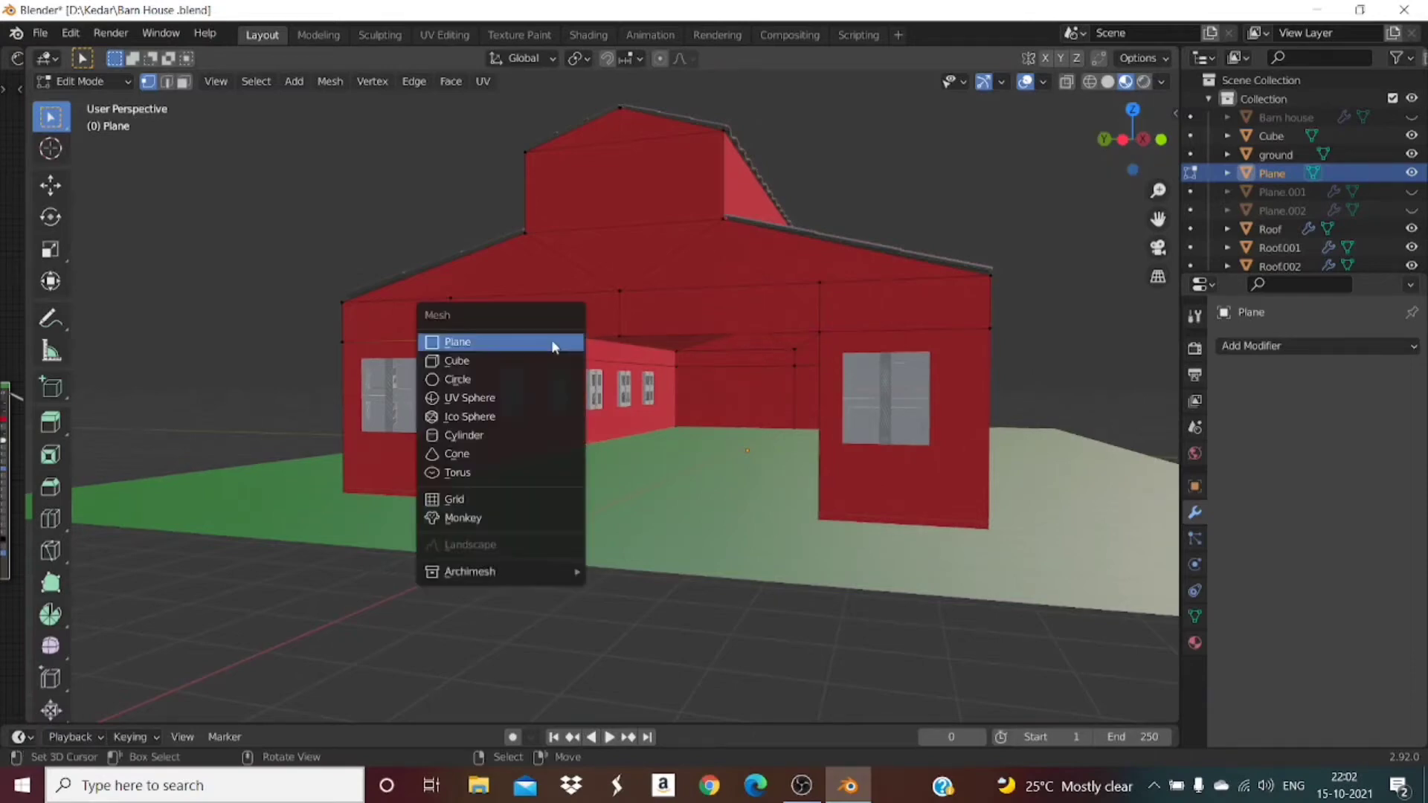
{"action": "left_click", "coordinate": [504, 360]}
{"action": "key", "text": "s"}
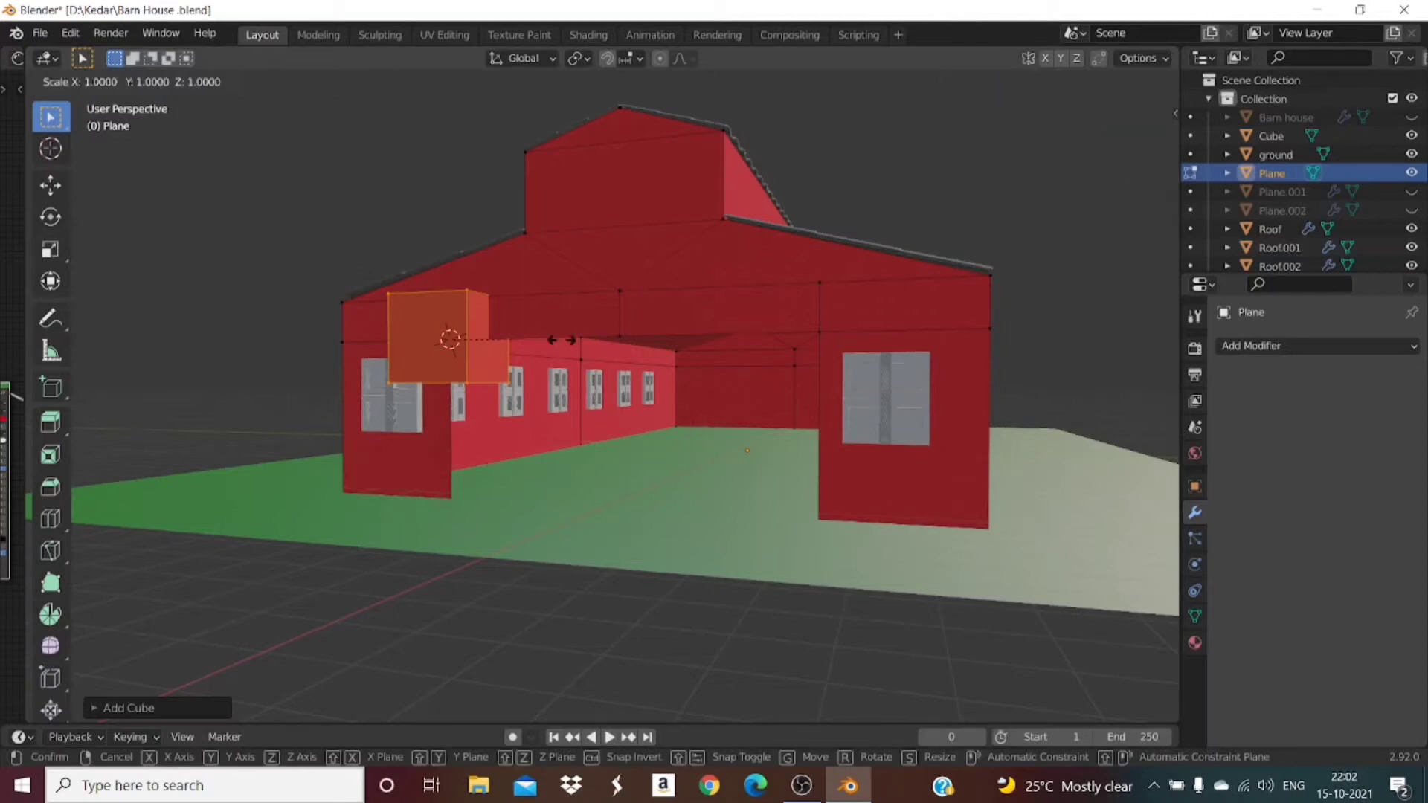
{"action": "key", "text": "y"}
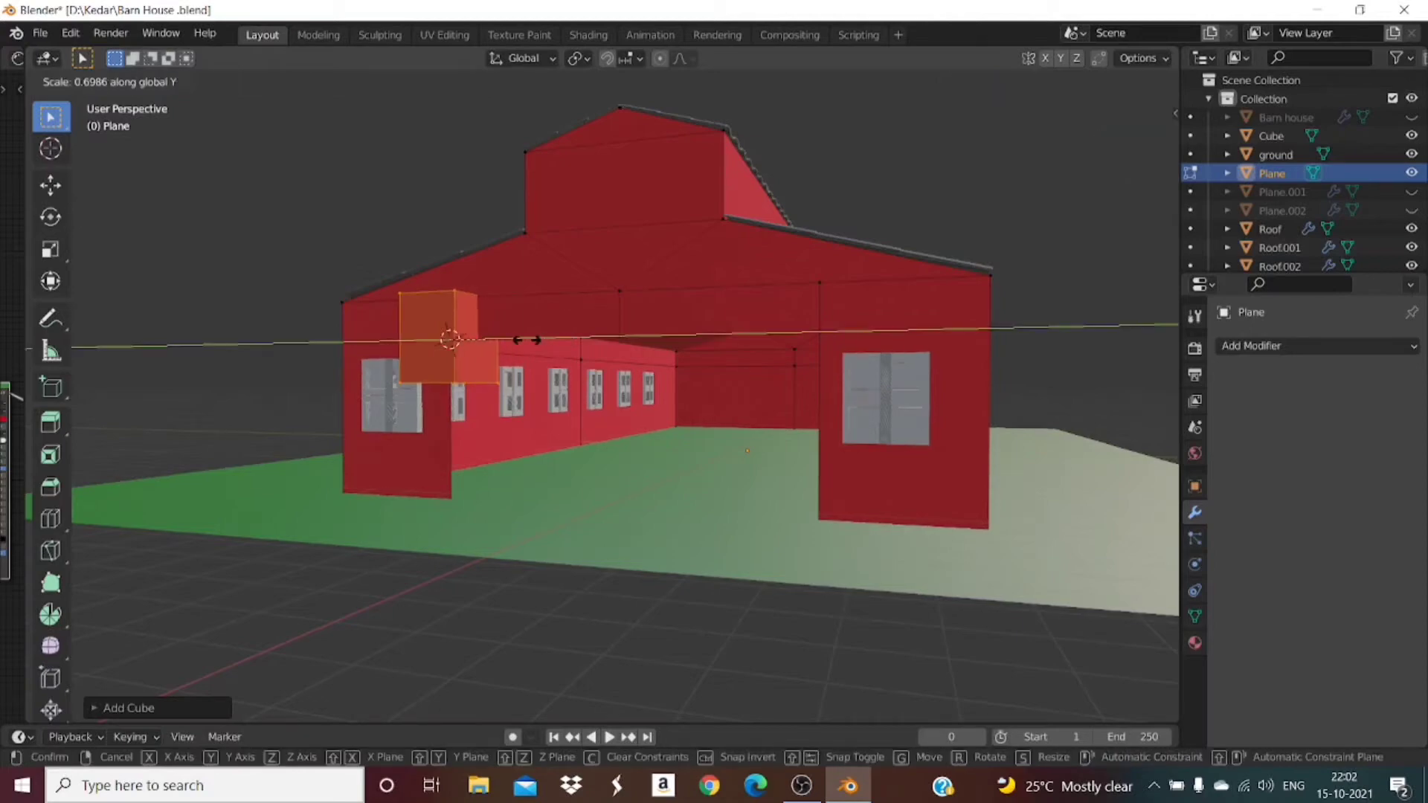
{"action": "left_click", "coordinate": [480, 339]}
{"action": "key", "text": "s"}
{"action": "key", "text": "x"}
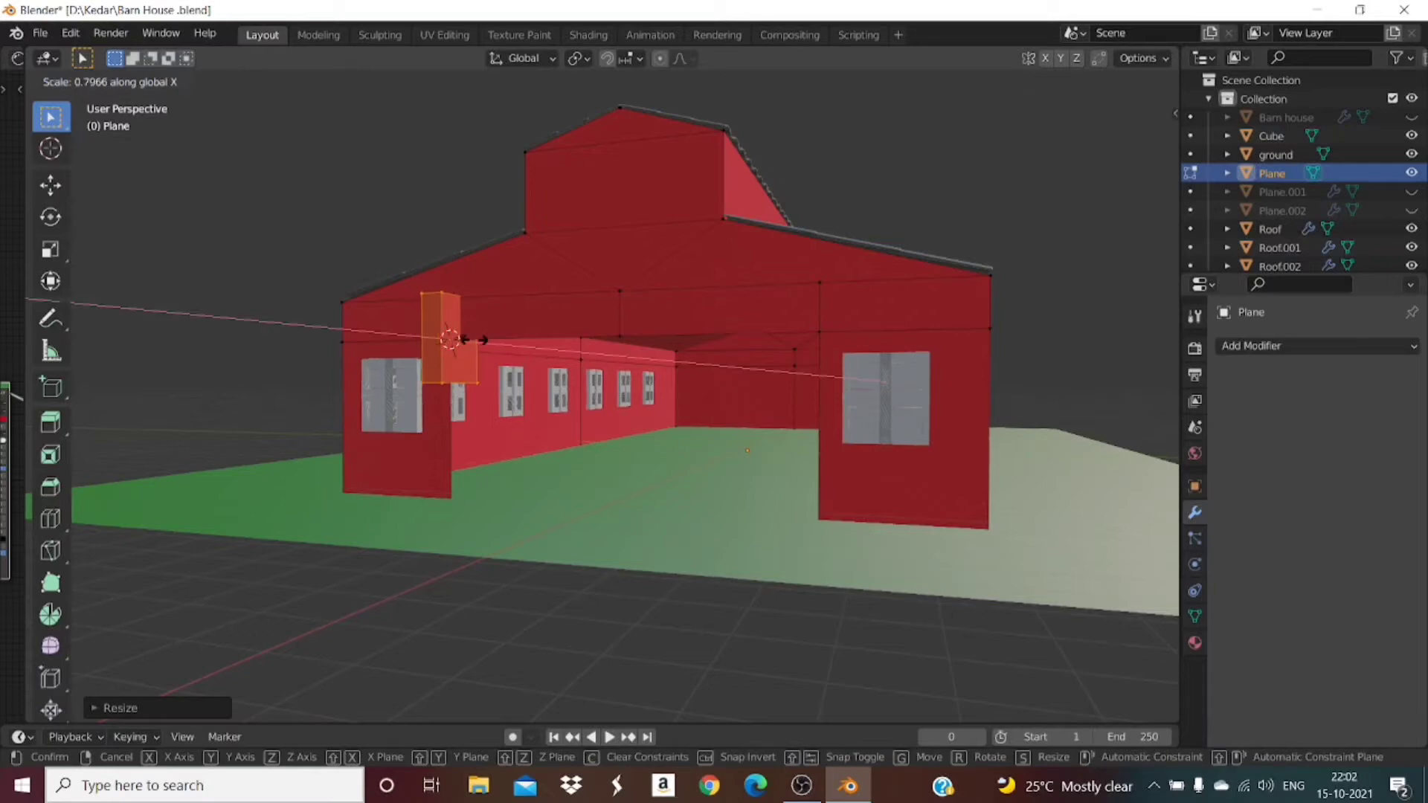
{"action": "left_click", "coordinate": [451, 340]}
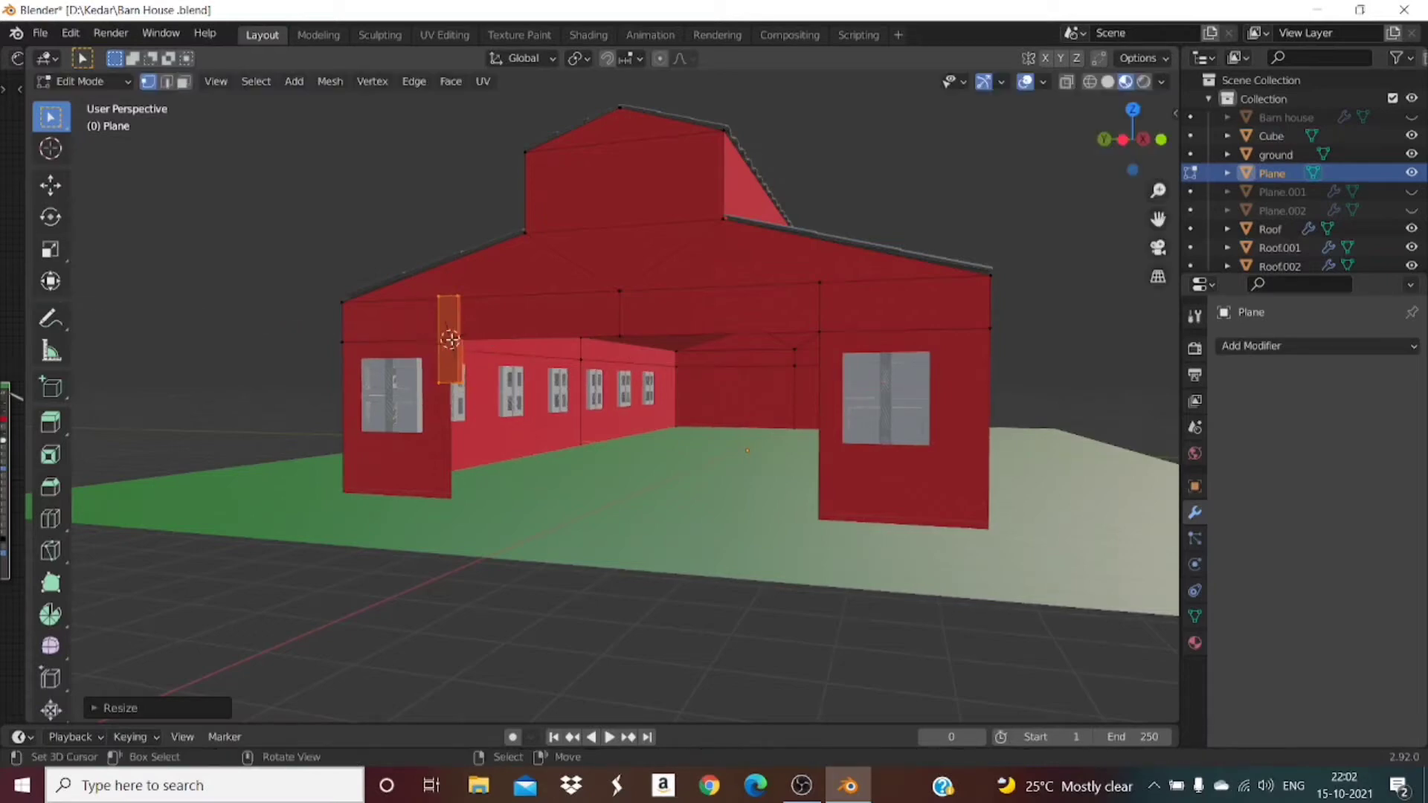
Step: Move the narrow post along the X axis so it stands clear in front of the barn's front wall
{"action": "key", "text": "g"}
{"action": "key", "text": "y"}
{"action": "key", "text": "x"}
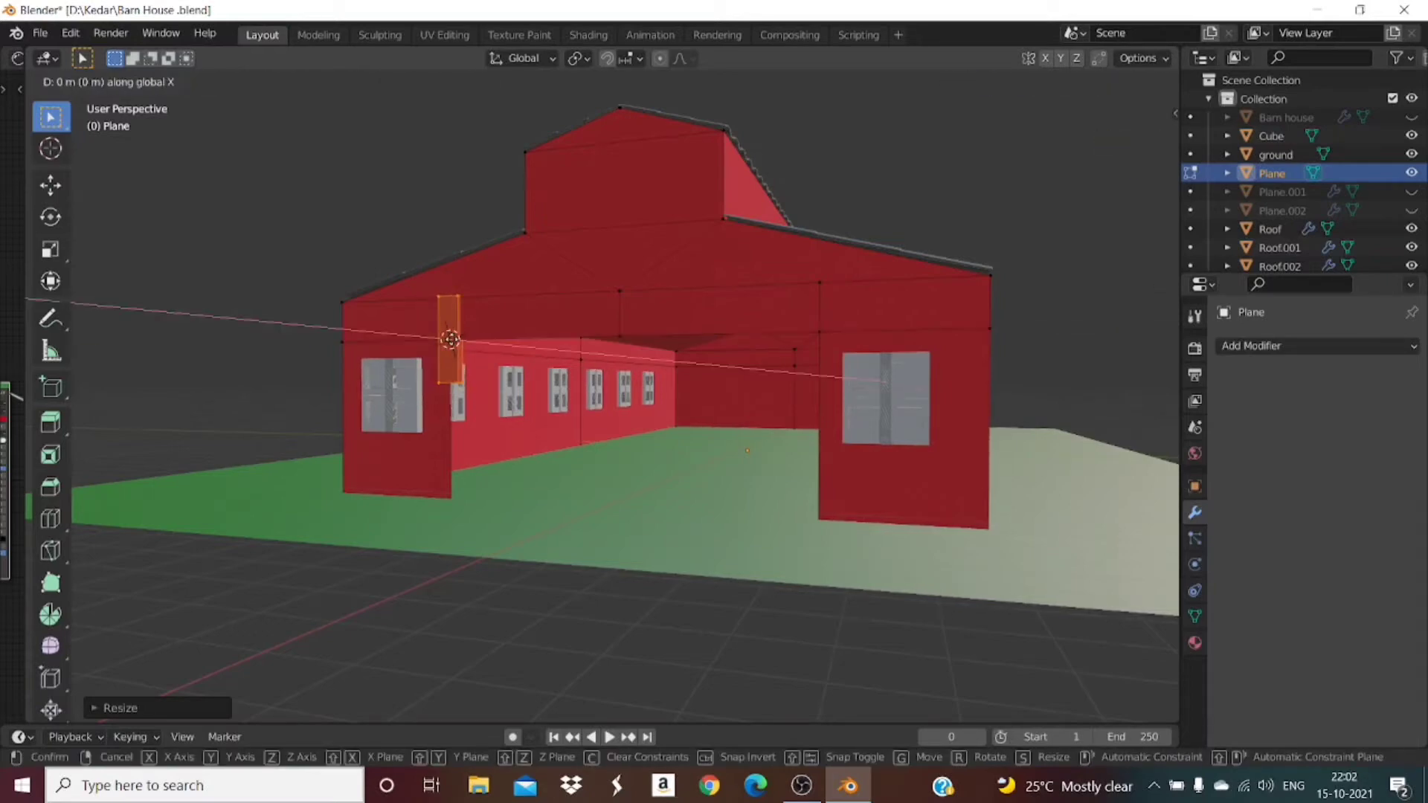
{"action": "left_click", "coordinate": [377, 332]}
Step: Thin the post further by scaling it to about 0.57 along the Y axis
{"action": "left_click_drag", "start_coordinate": [1133, 140], "coordinate": [1058, 177]}
{"action": "left_click_drag", "start_coordinate": [1133, 138], "coordinate": [1023, 238]}
{"action": "key", "text": "g"}
{"action": "key", "text": "s"}
{"action": "key", "text": "x"}
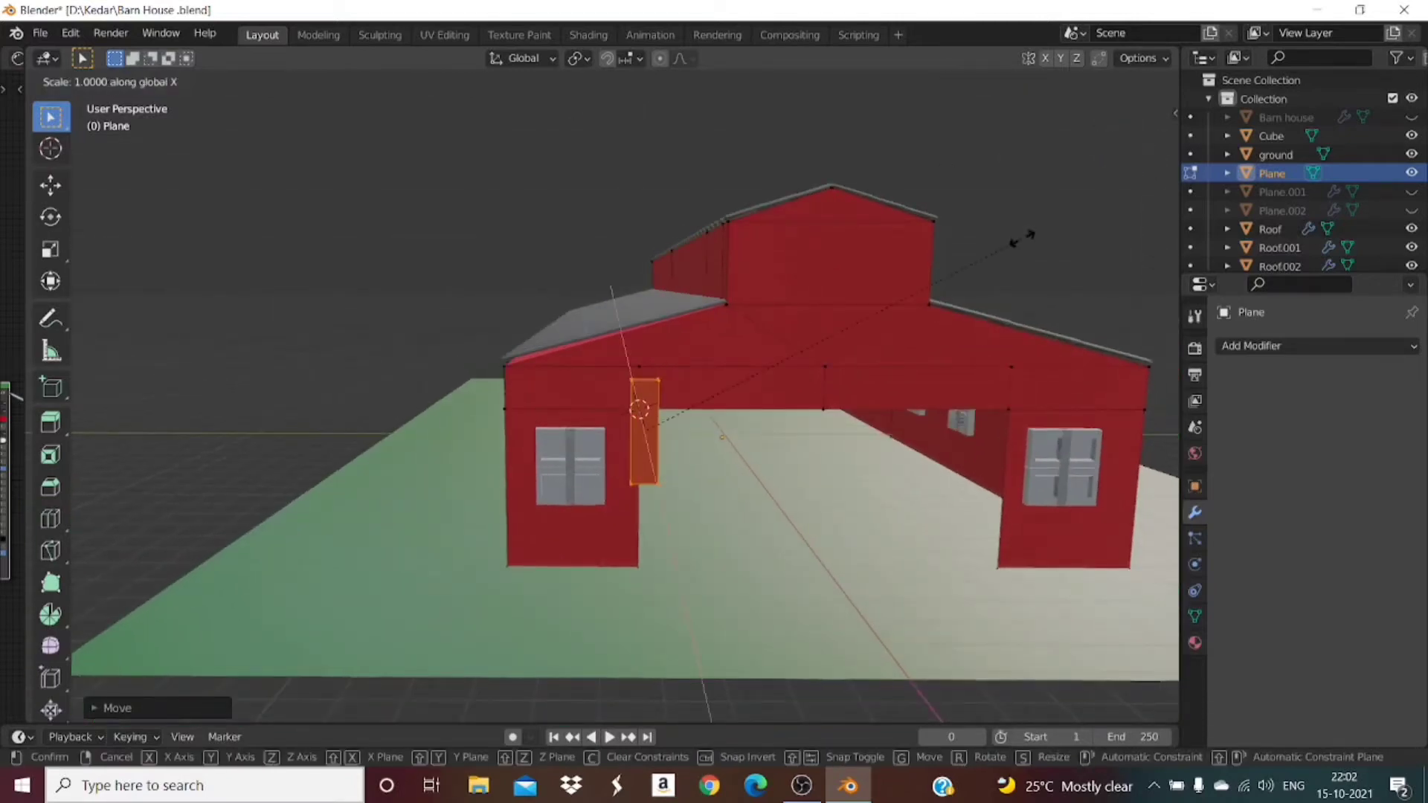
{"action": "key", "text": "y"}
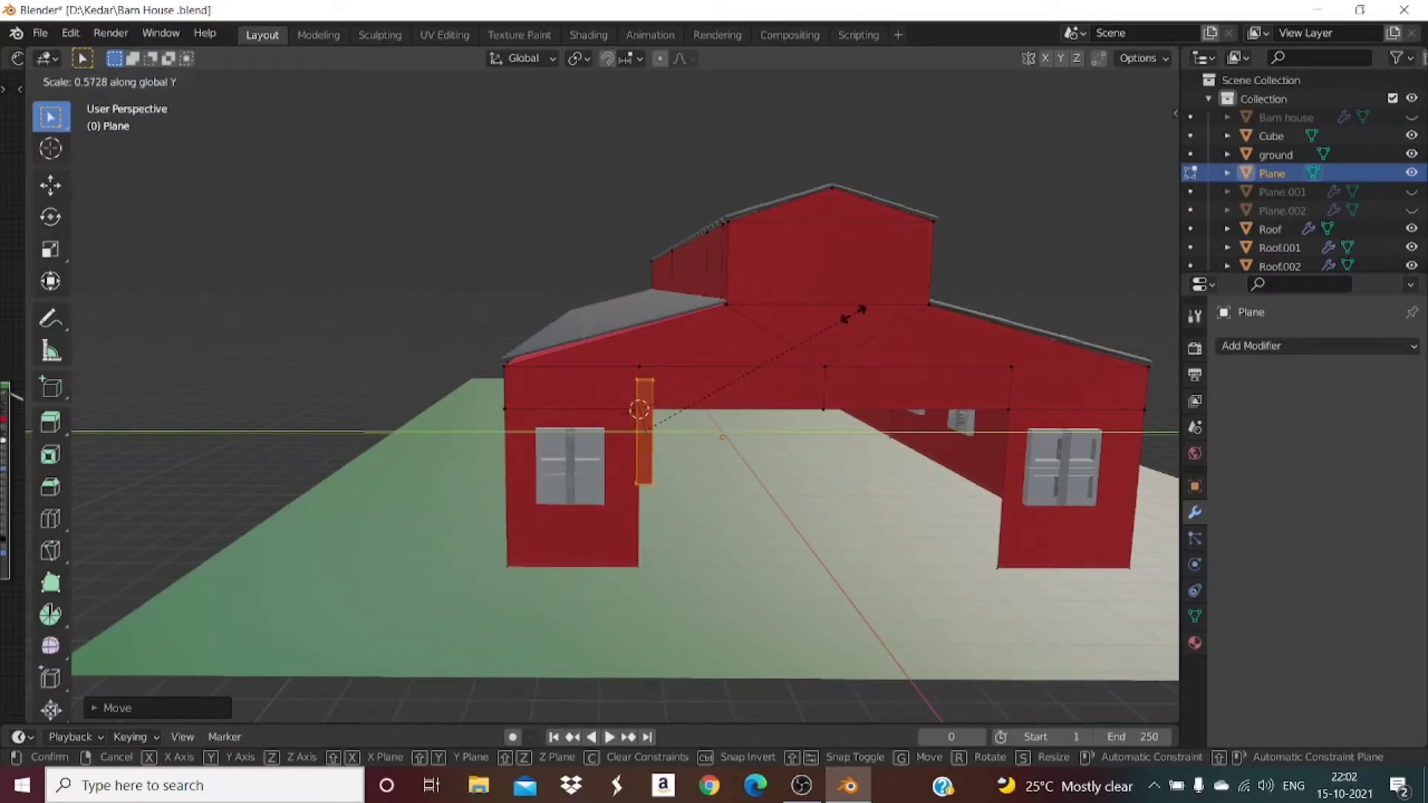
{"action": "left_click", "coordinate": [854, 313]}
Step: In the Left Orthographic view, raise the post along Z until its lower end is near the top of the door opening
{"action": "left_click_drag", "start_coordinate": [1146, 137], "coordinate": [1060, 163]}
{"action": "left_click_drag", "start_coordinate": [1162, 133], "coordinate": [1192, 132]}
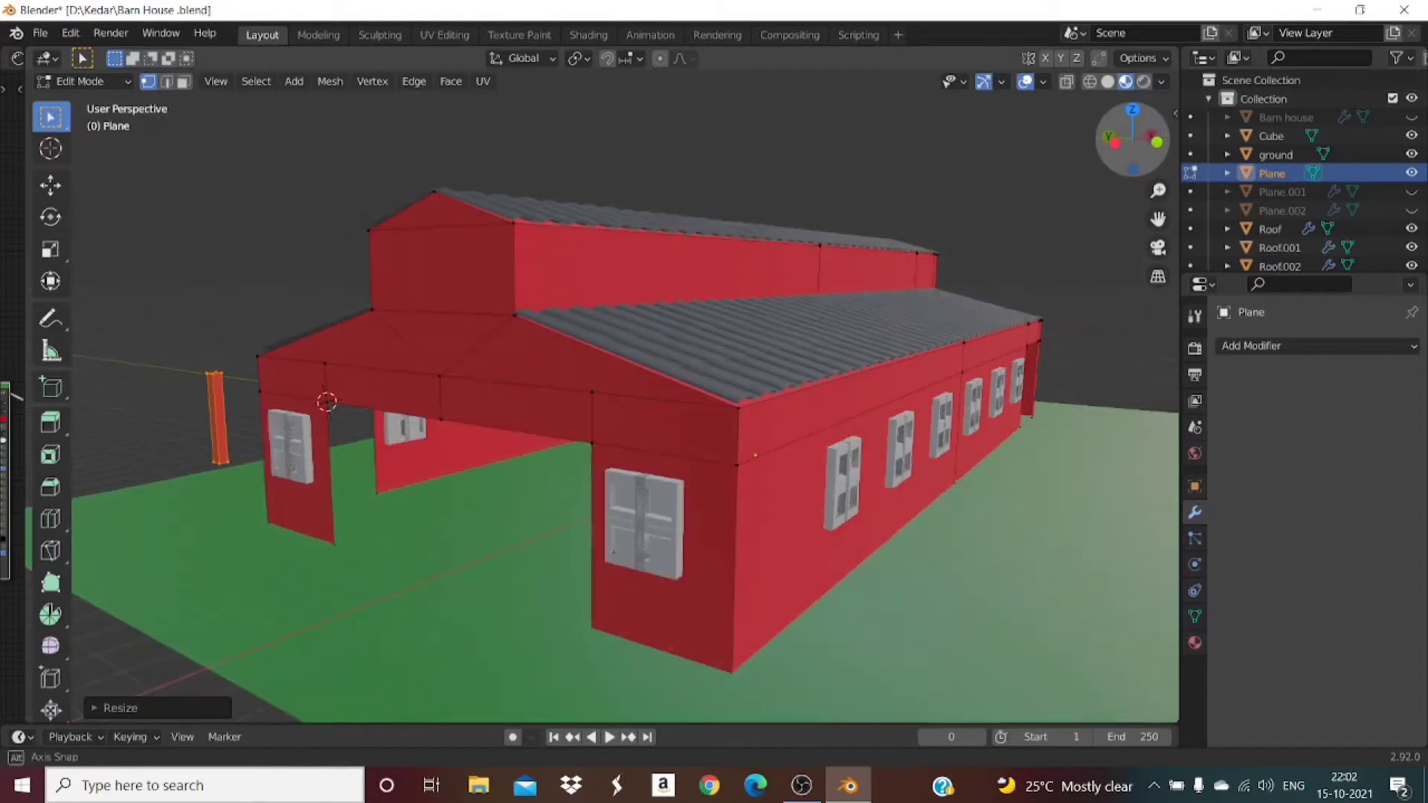
{"action": "left_click", "coordinate": [1111, 137]}
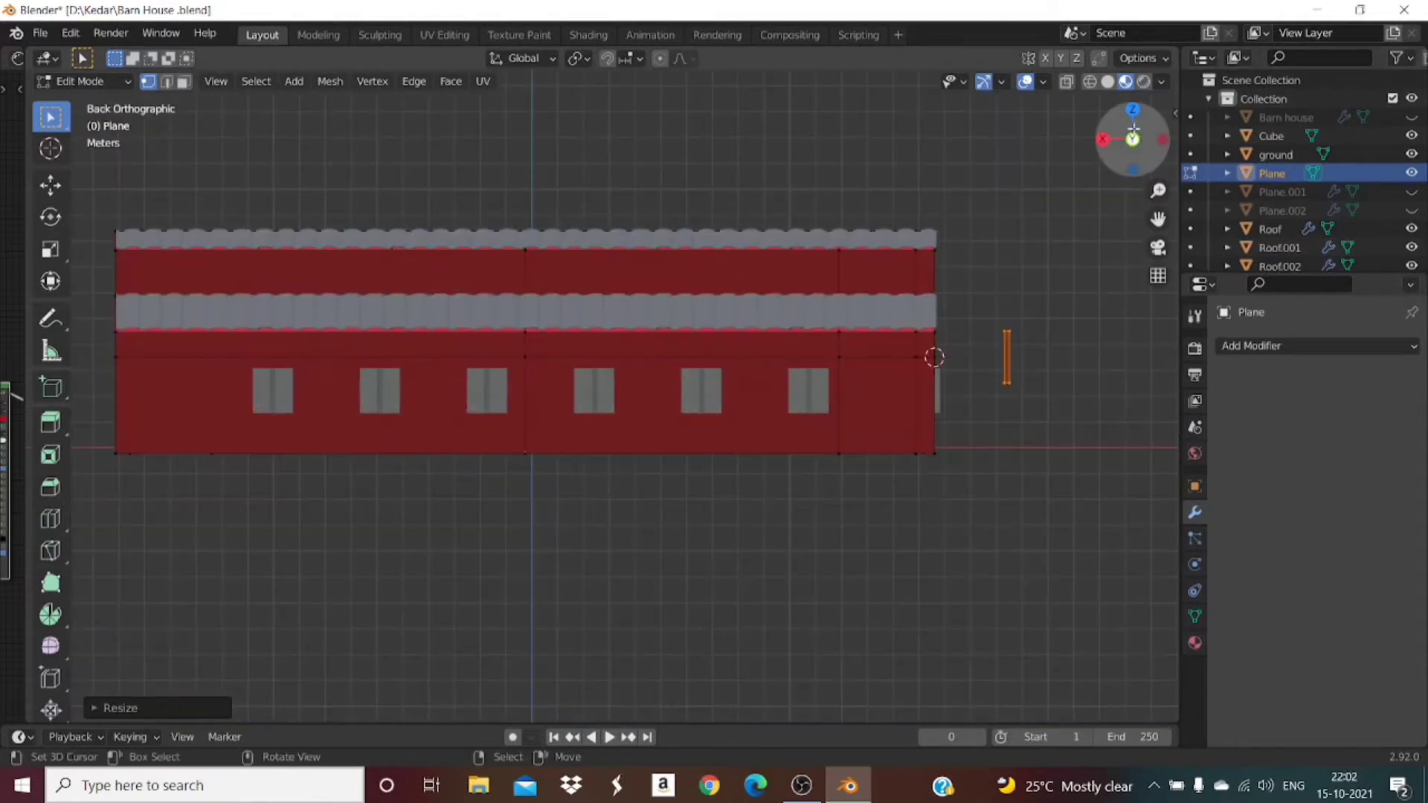
{"action": "left_click", "coordinate": [1163, 139]}
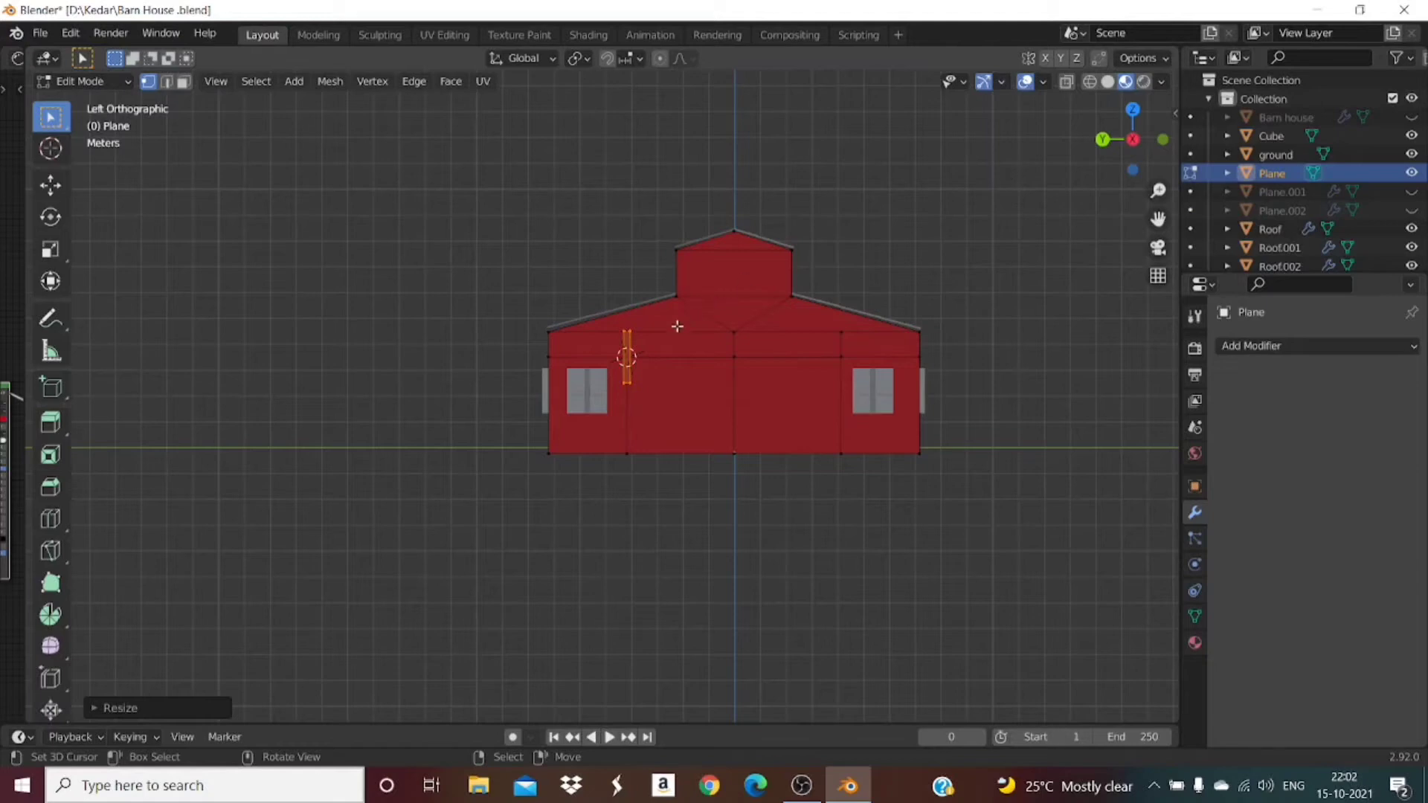
{"action": "key", "text": "g"}
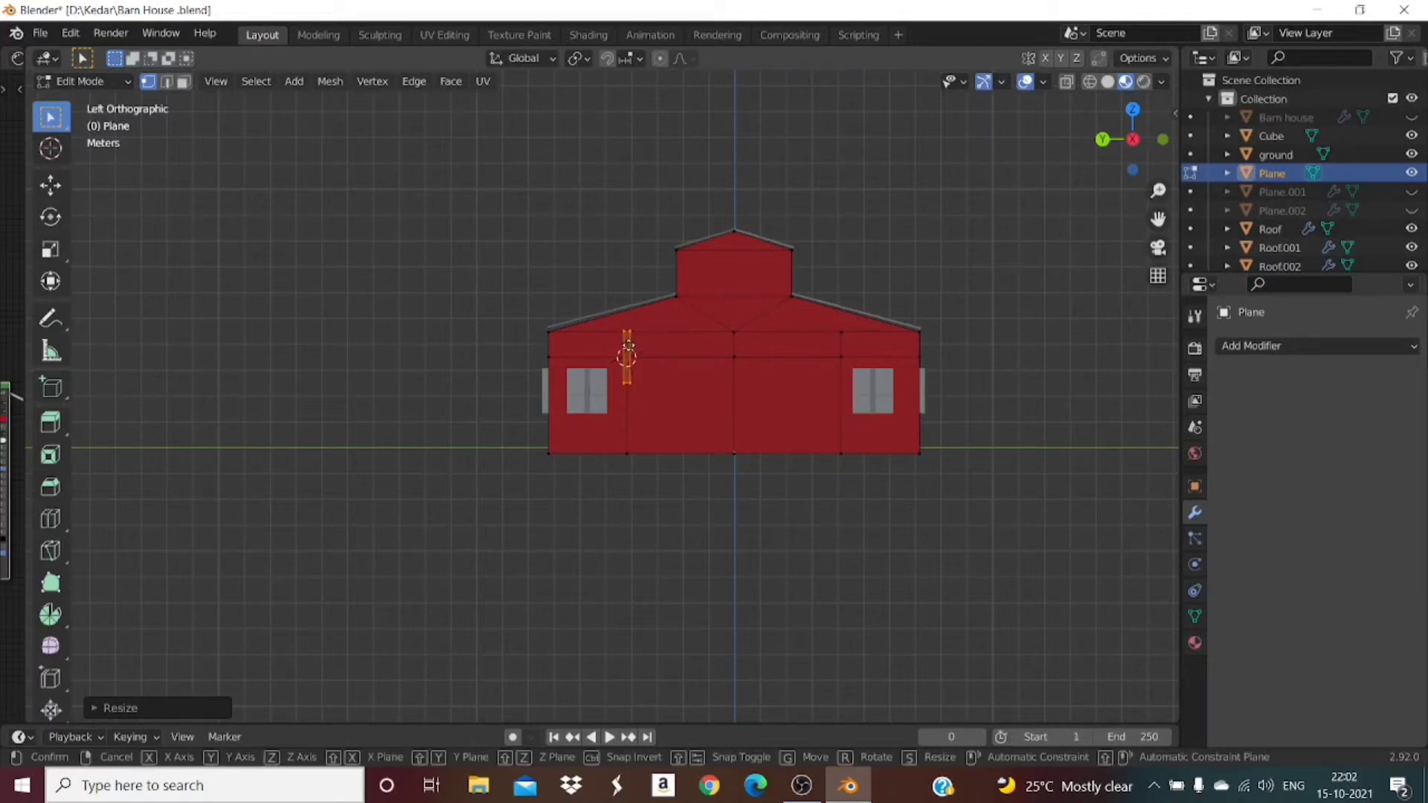
{"action": "key", "text": "z"}
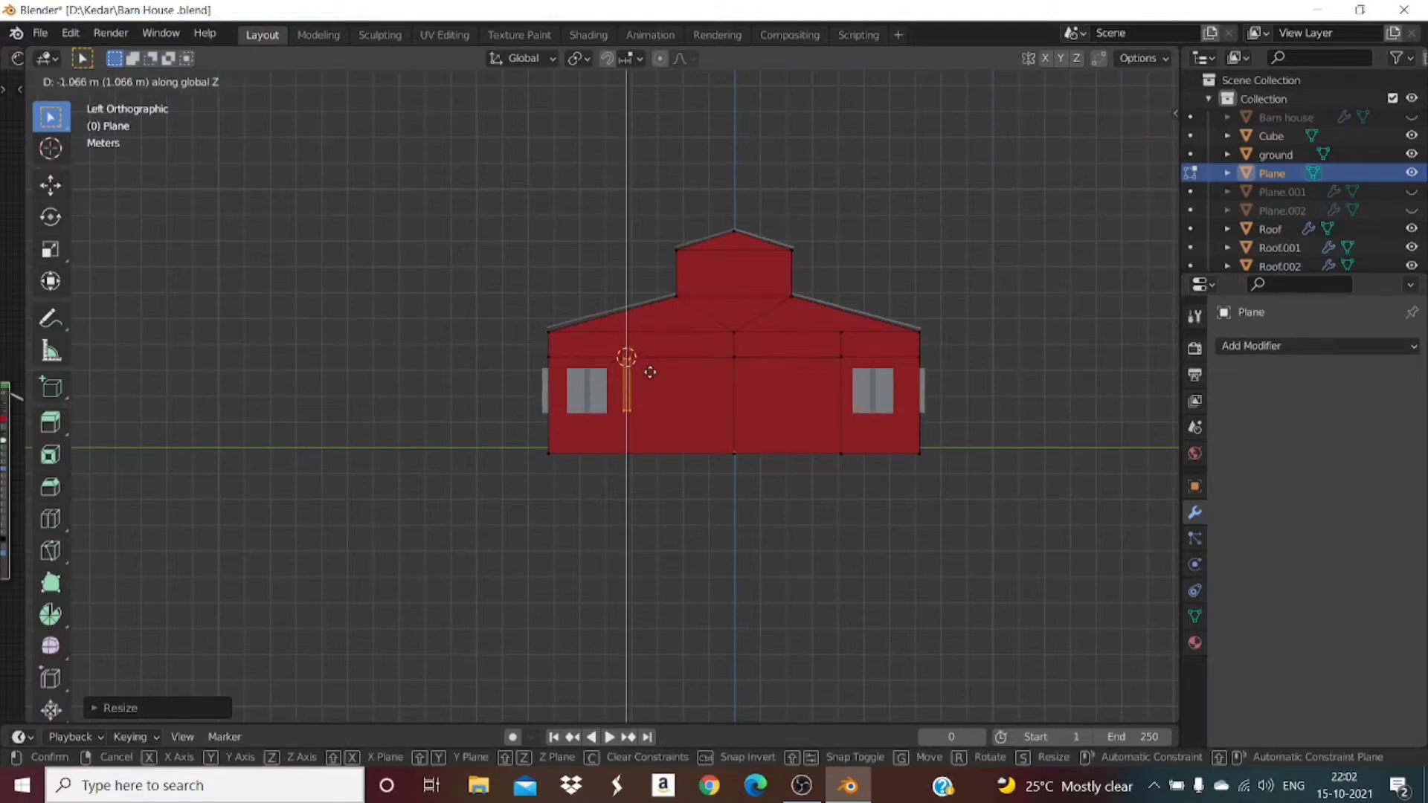
{"action": "left_click", "coordinate": [715, 327]}
Step: Shift the post along Y and Z to sit just below the raised roof section's base corner, and switch to wireframe display
{"action": "key", "text": "g"}
{"action": "key", "text": "y"}
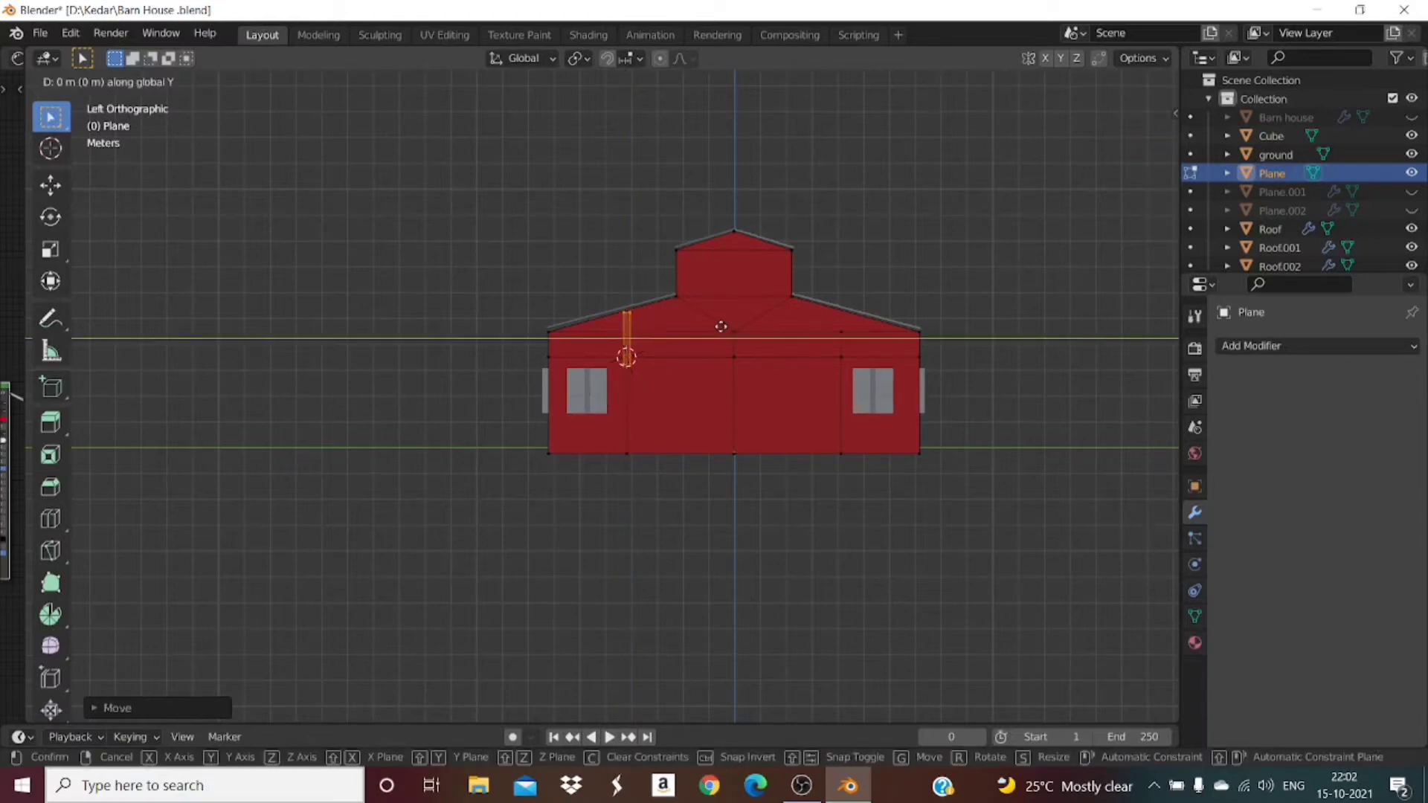
{"action": "key", "text": "Escape"}
{"action": "key", "text": "g"}
{"action": "key", "text": "z"}
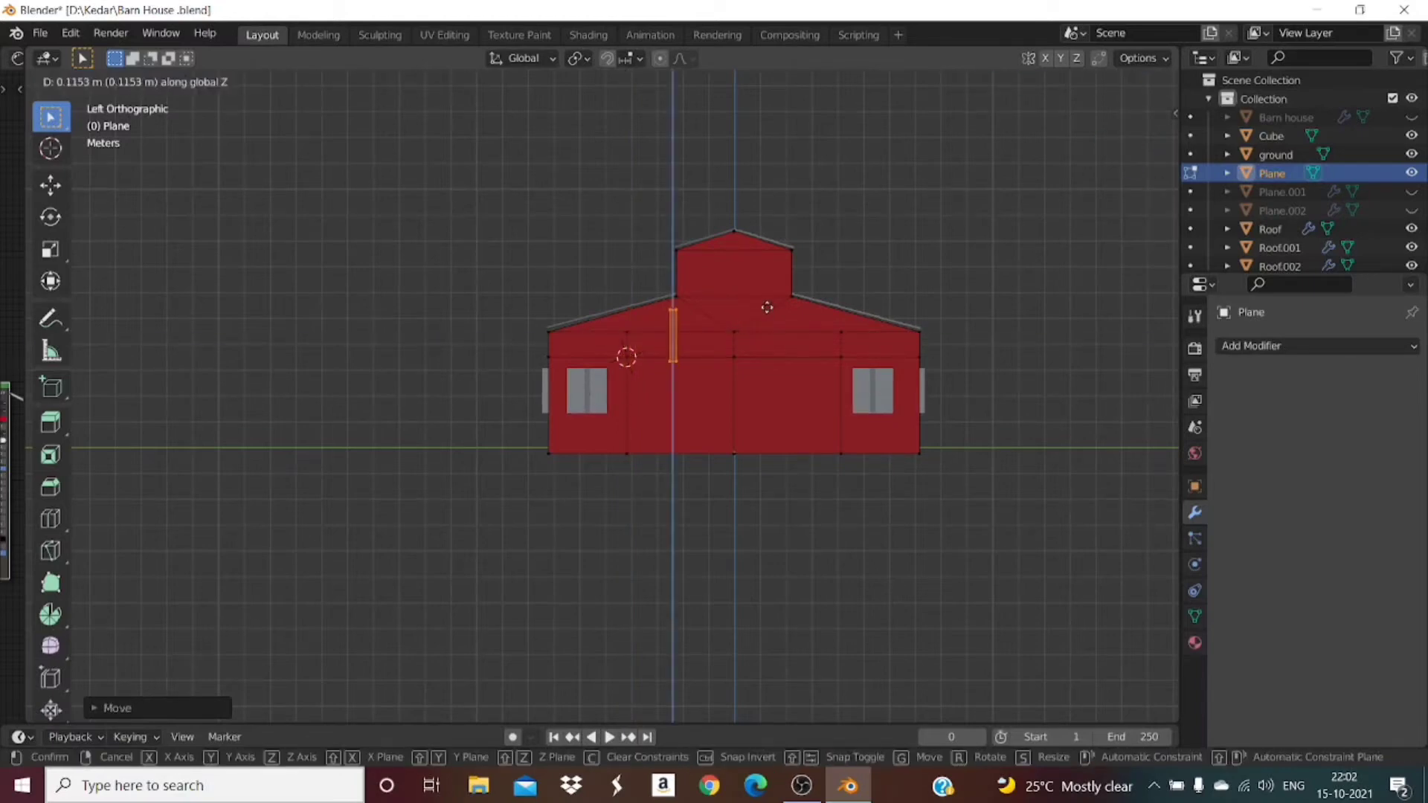
{"action": "left_click", "coordinate": [769, 302]}
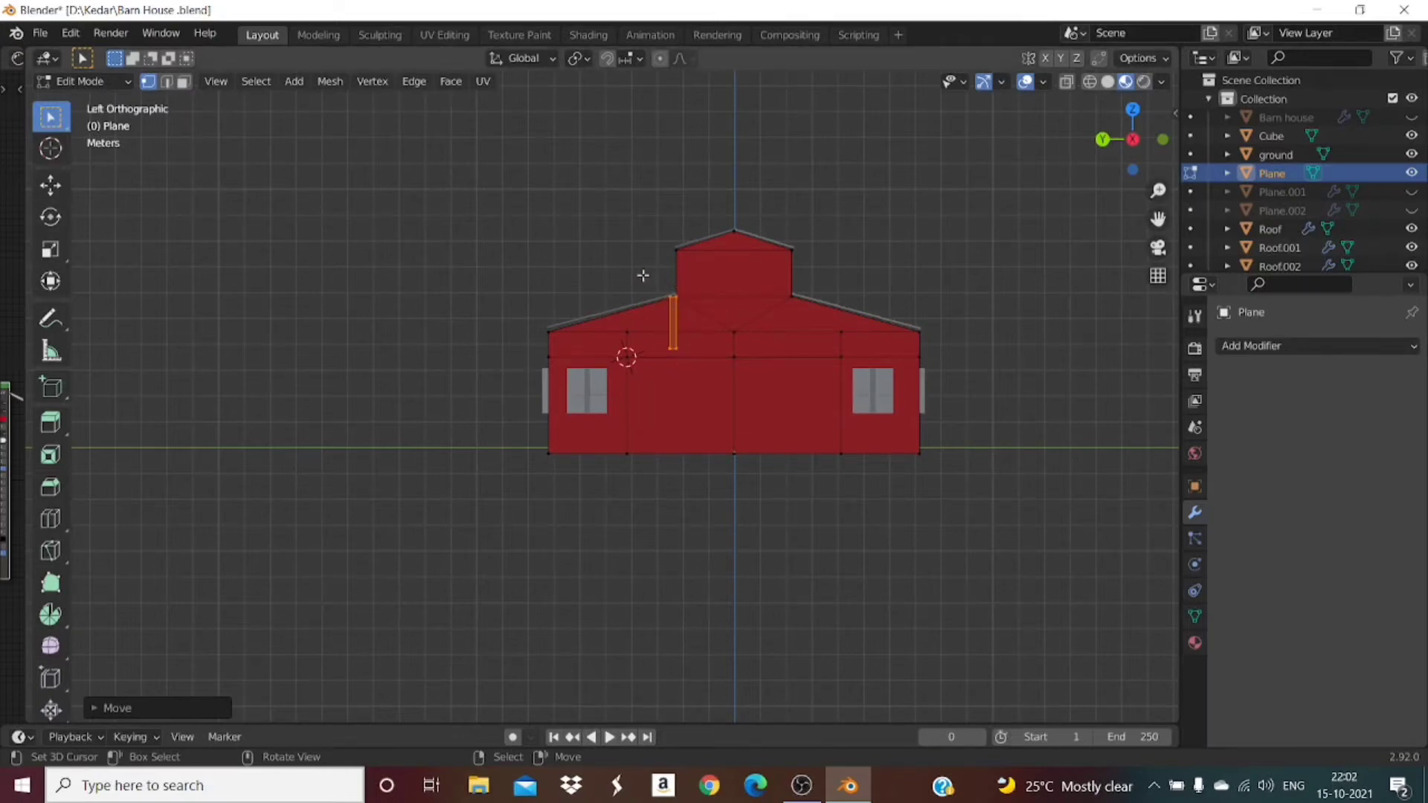
{"action": "left_click", "coordinate": [1090, 82]}
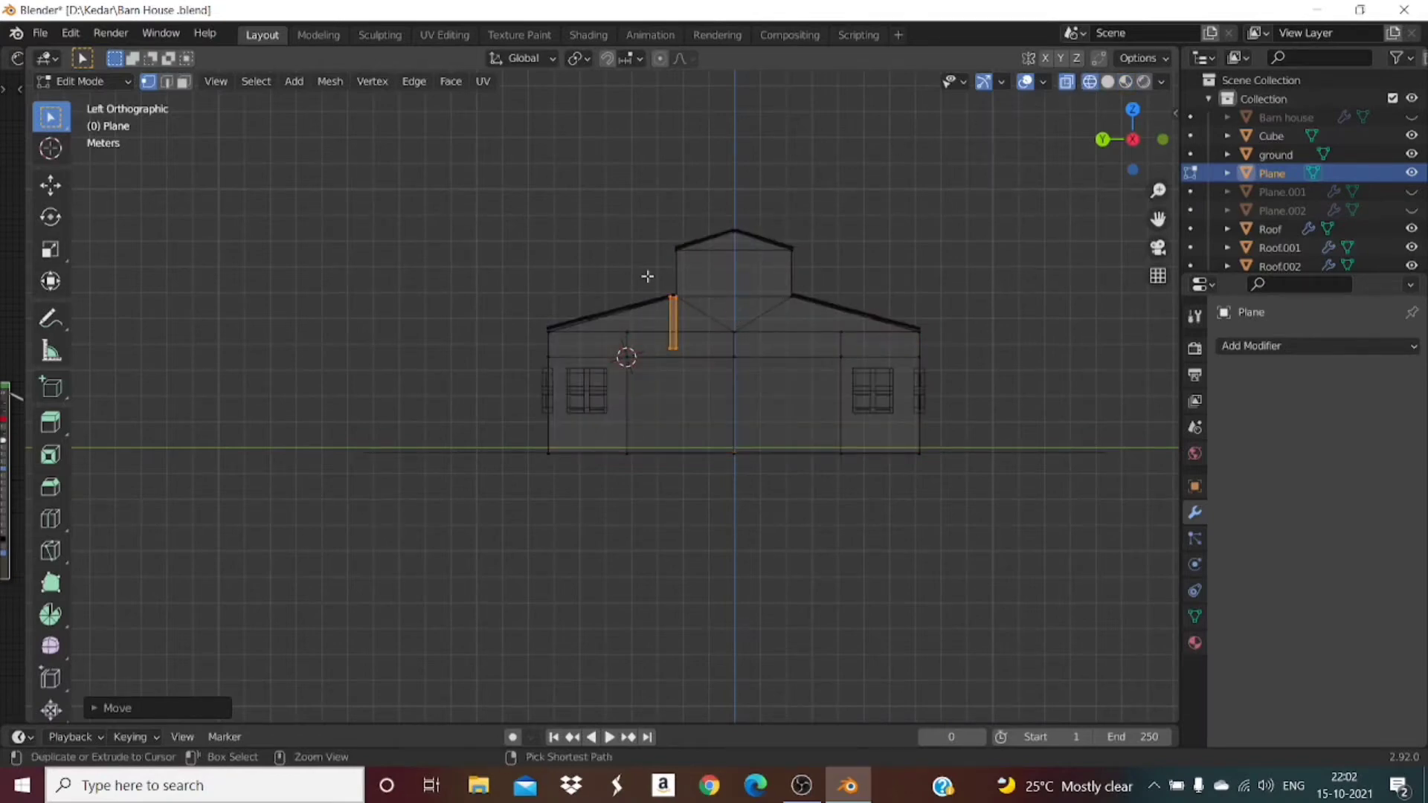
Step: Extend the pillar to the ground by deselecting its upper vertices and moving only the bottom ones down along Z
{"action": "left_click_drag", "start_coordinate": [647, 276], "coordinate": [733, 310], "text": "ctrl"}
{"action": "left_click_drag", "start_coordinate": [627, 241], "coordinate": [777, 322], "text": "ctrl"}
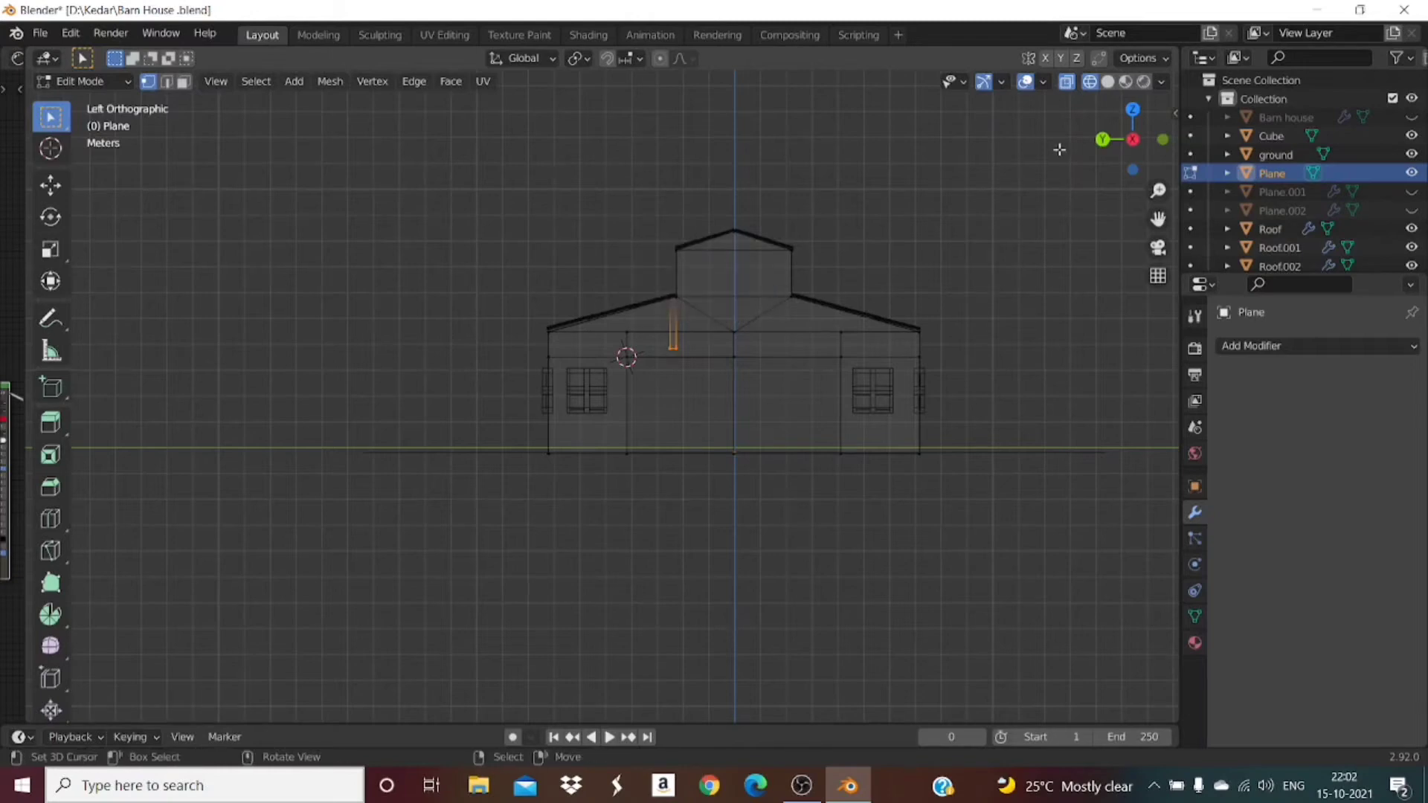
{"action": "left_click", "coordinate": [1109, 82]}
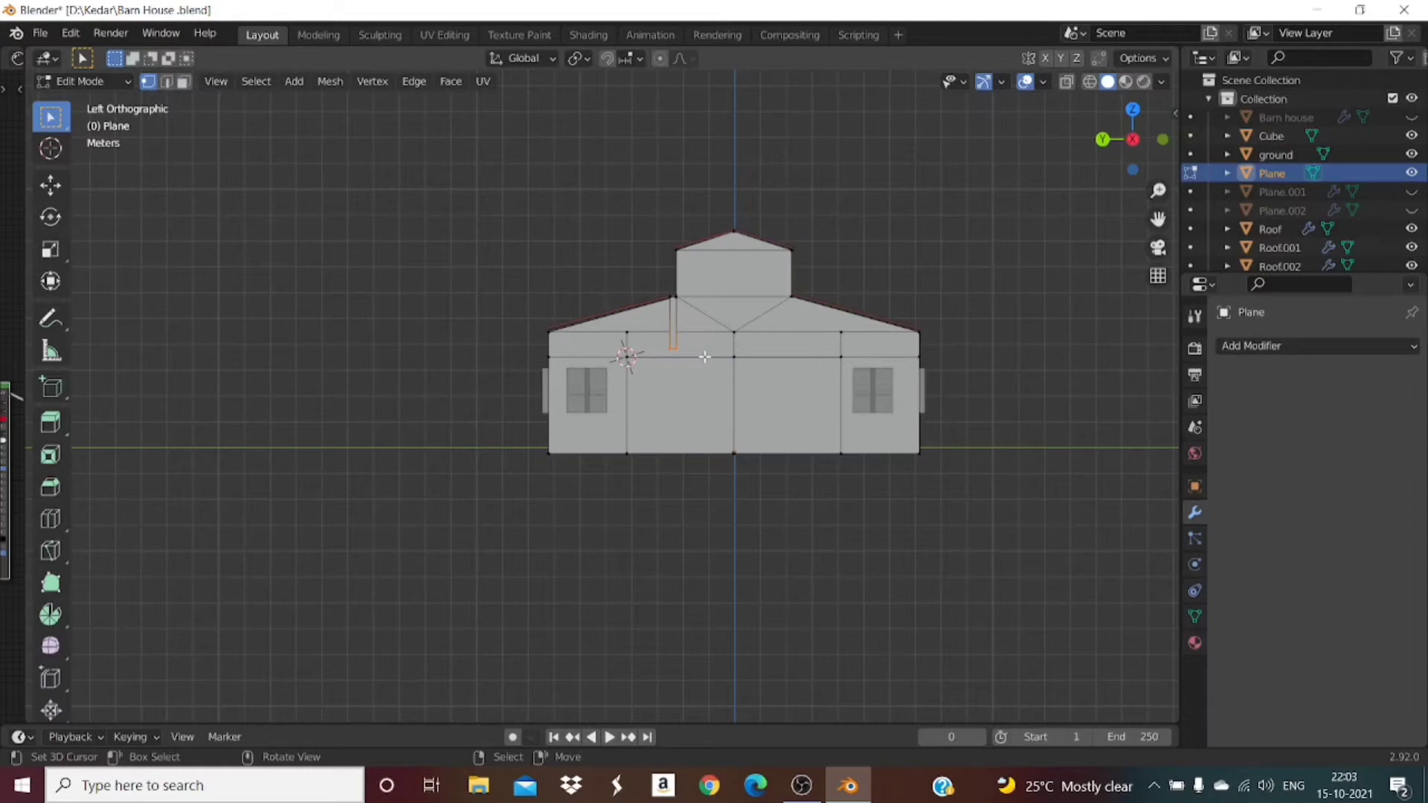
{"action": "key", "text": "g"}
{"action": "key", "text": "z"}
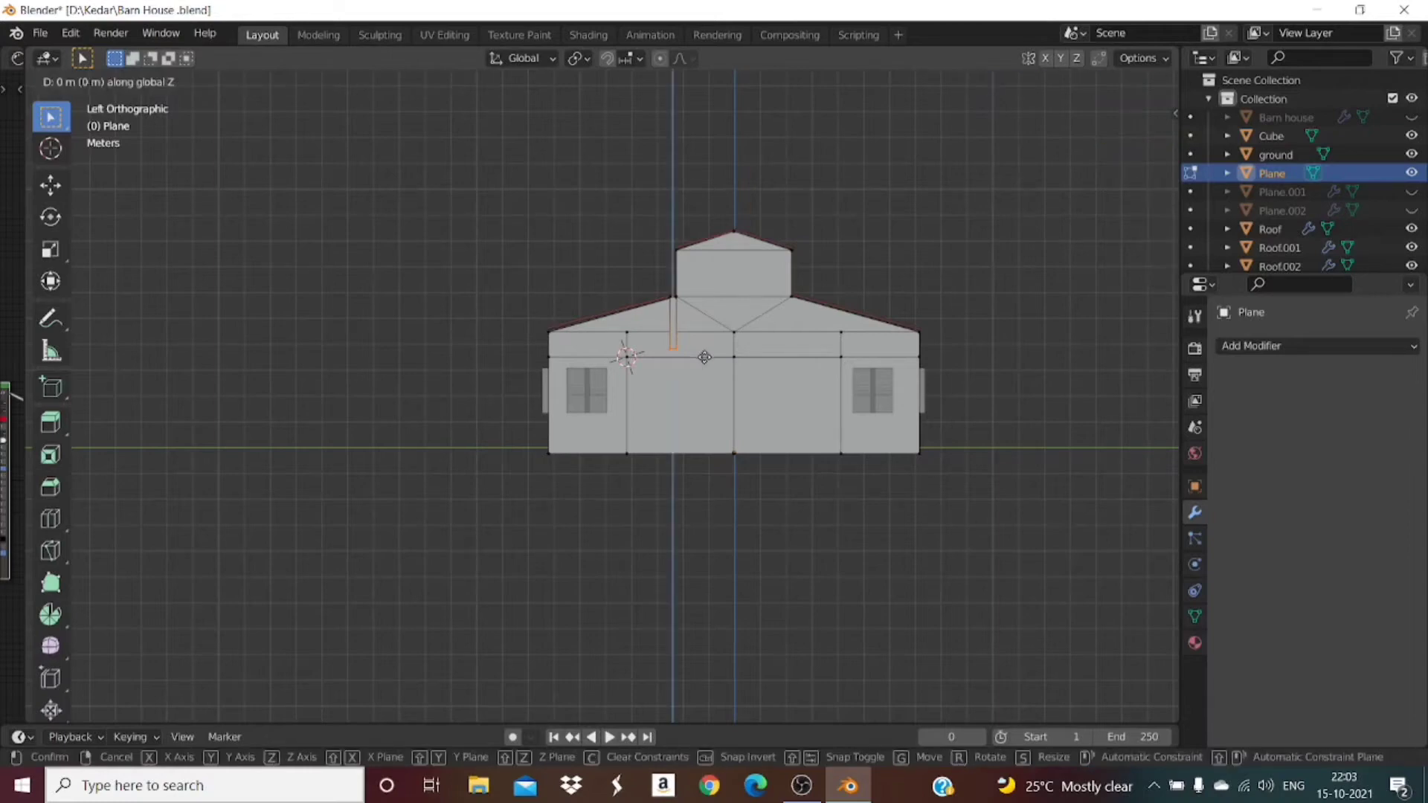
{"action": "left_click", "coordinate": [713, 461]}
Step: Select the whole pillar in back view and move it along X to the barn's end wall
{"action": "left_click_drag", "start_coordinate": [1101, 170], "coordinate": [1164, 89]}
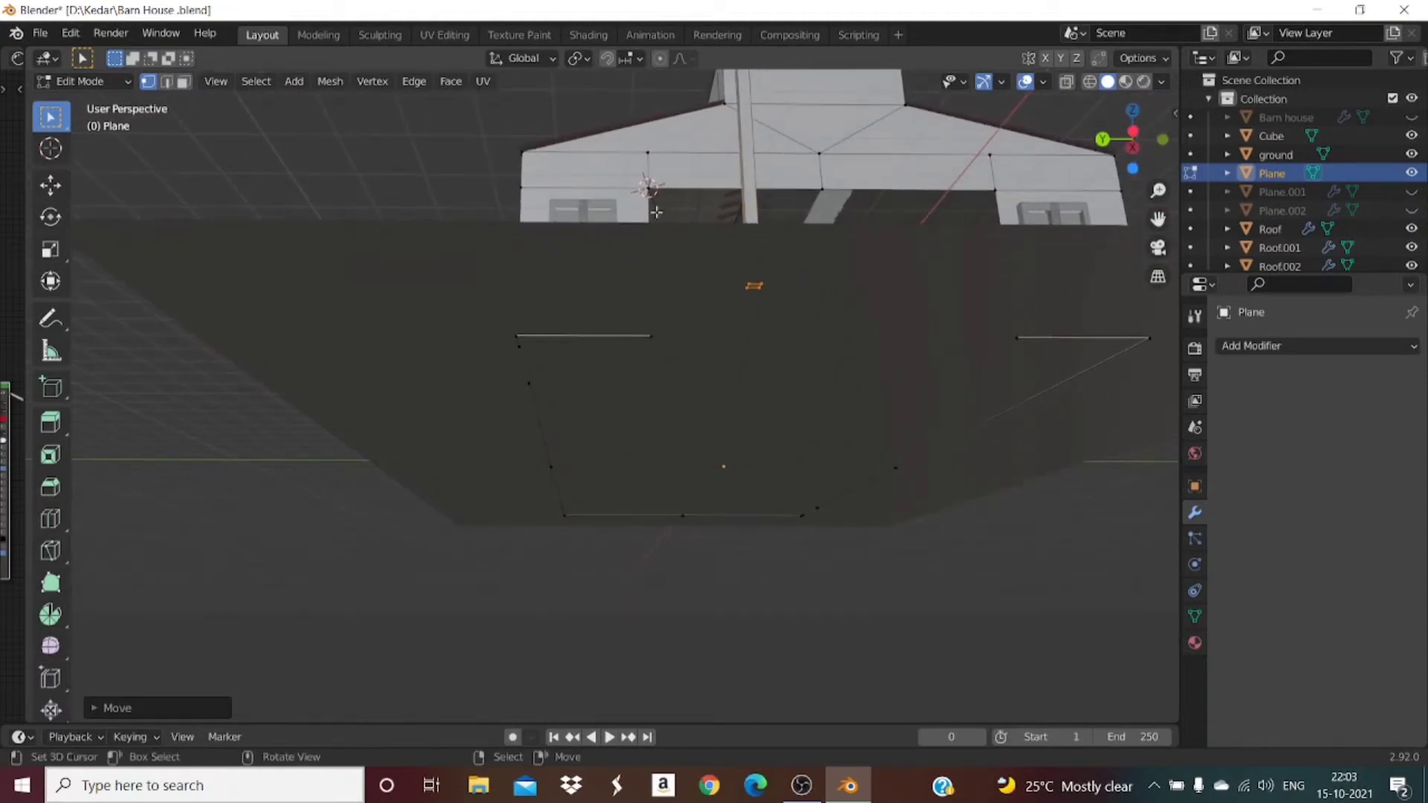
{"action": "left_click_drag", "start_coordinate": [1132, 139], "coordinate": [1134, 75]}
{"action": "left_click_drag", "start_coordinate": [1132, 132], "coordinate": [1195, 198]}
{"action": "left_click", "coordinate": [1106, 147]}
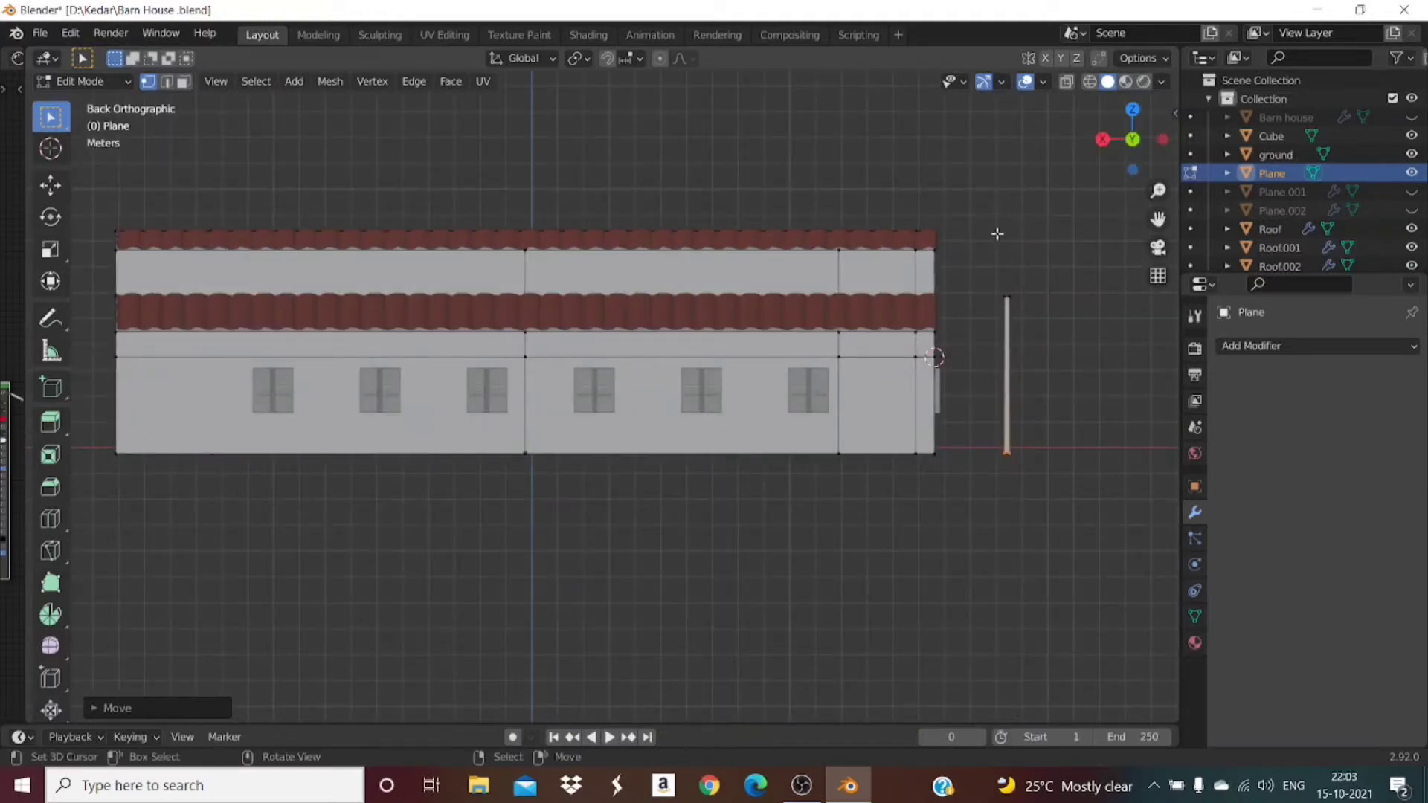
{"action": "left_click", "coordinate": [1090, 82]}
{"action": "left_click_drag", "start_coordinate": [989, 264], "coordinate": [1098, 487]}
{"action": "left_click", "coordinate": [1109, 82]}
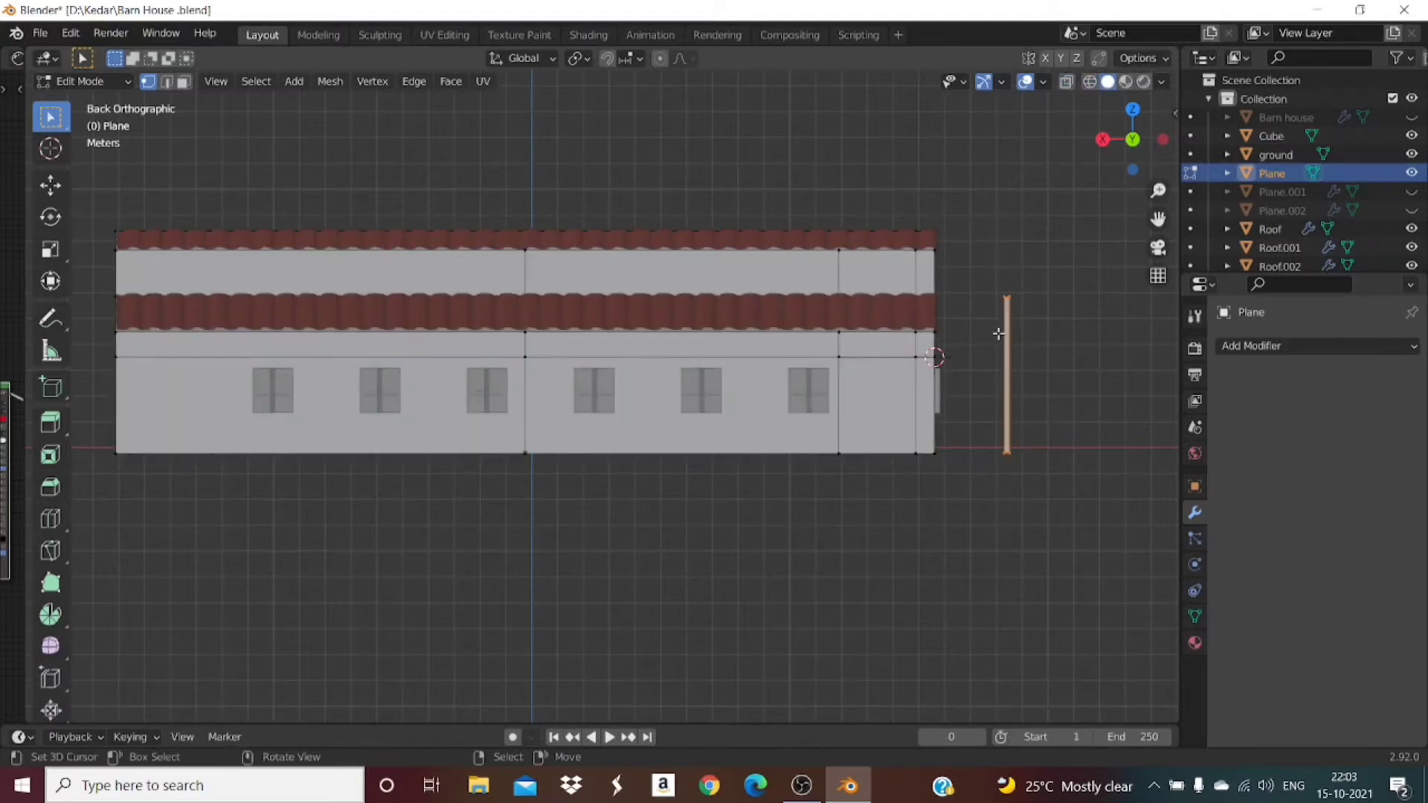
{"action": "key", "text": "l"}
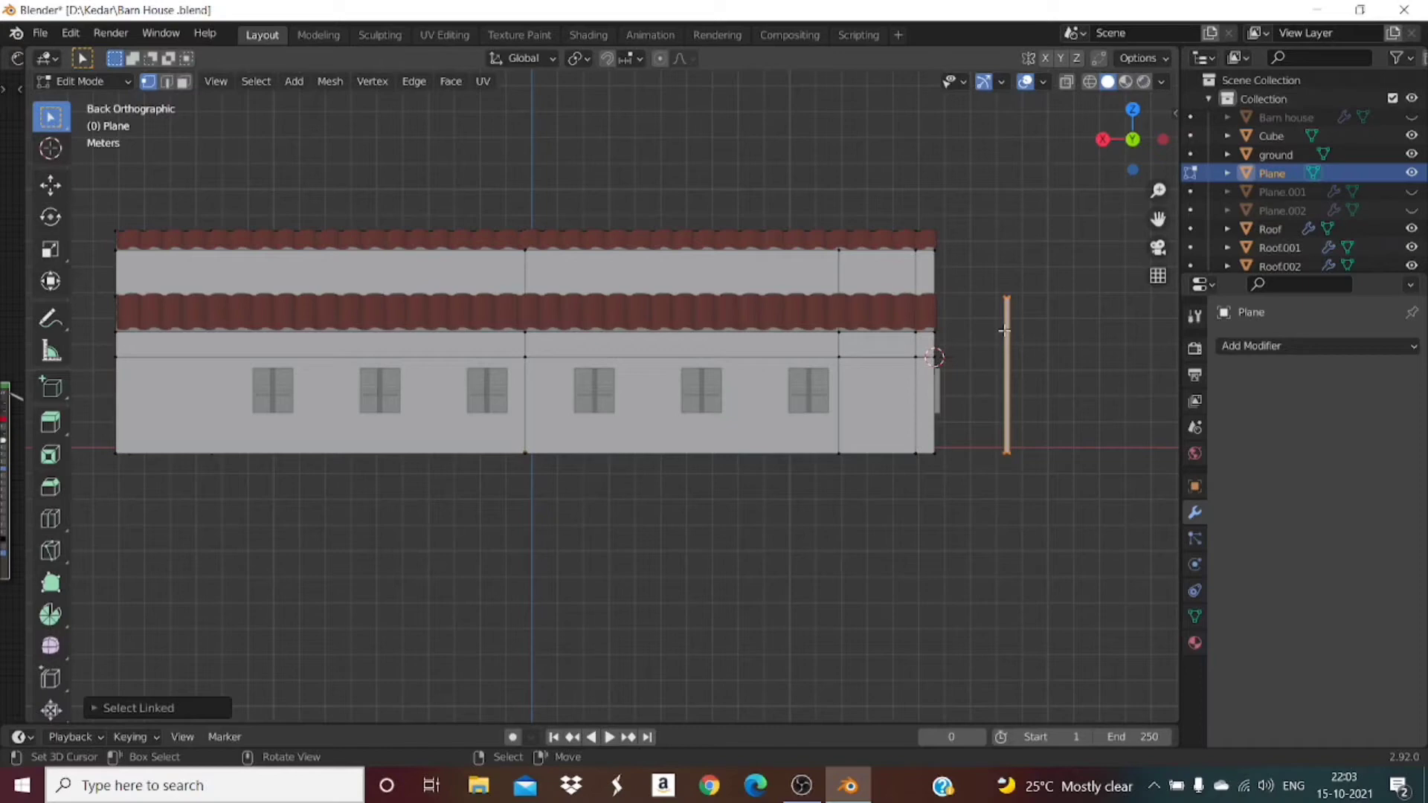
{"action": "key", "text": "g"}
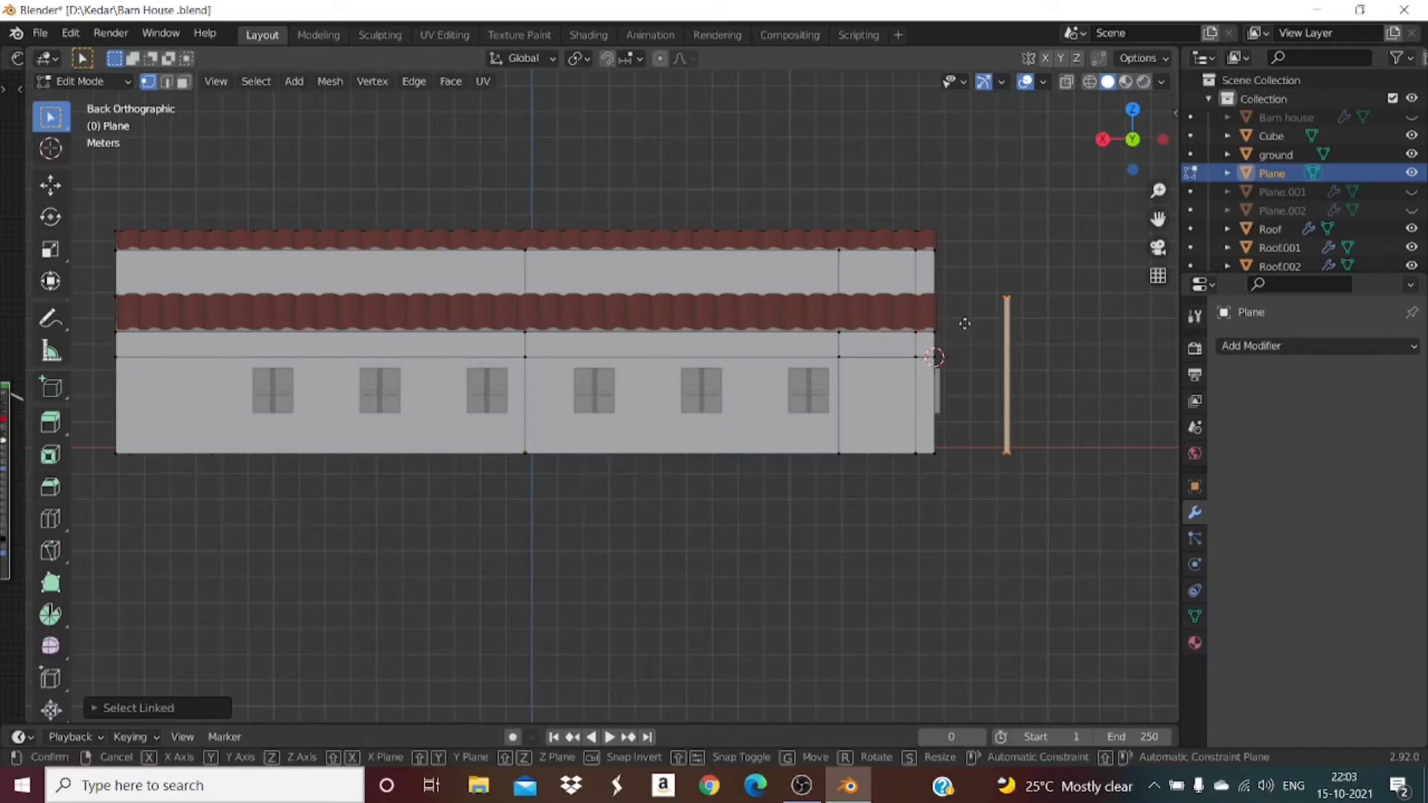
{"action": "key", "text": "y"}
{"action": "key", "text": "x"}
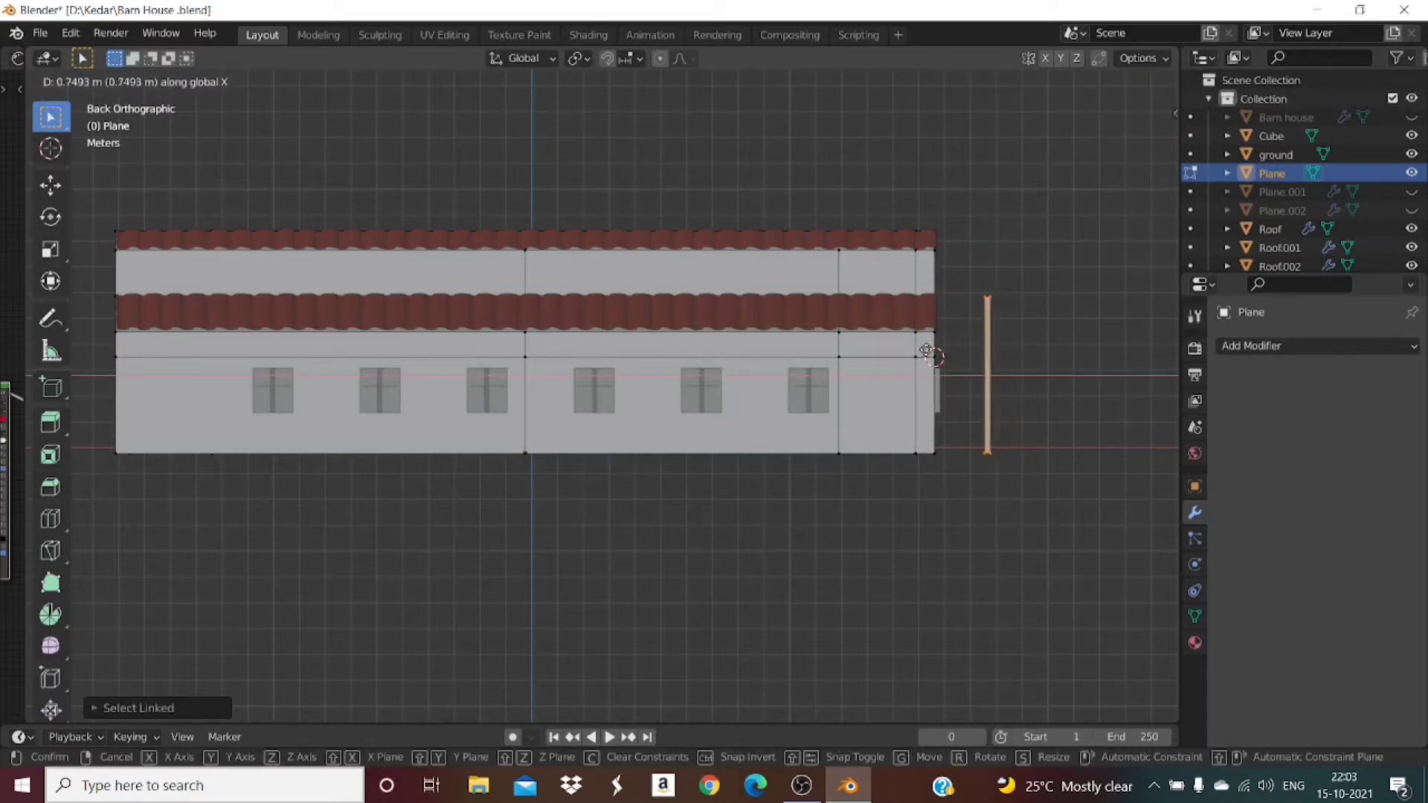
{"action": "left_click", "coordinate": [886, 381]}
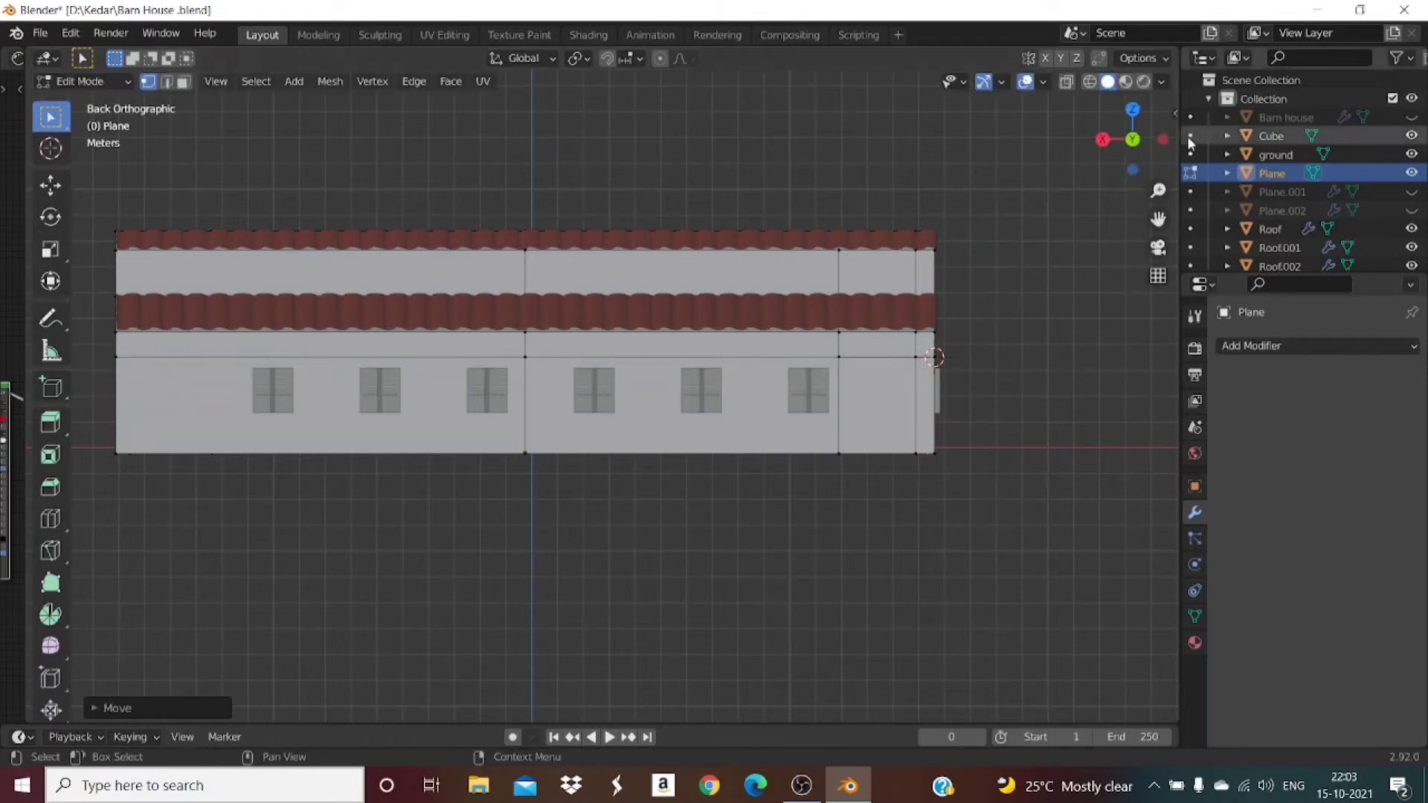
Step: Nudge the pillar along X by about -0.06 m, and back by about 0.04 m, to align it with the barn's end edge
{"action": "left_click", "coordinate": [1090, 82]}
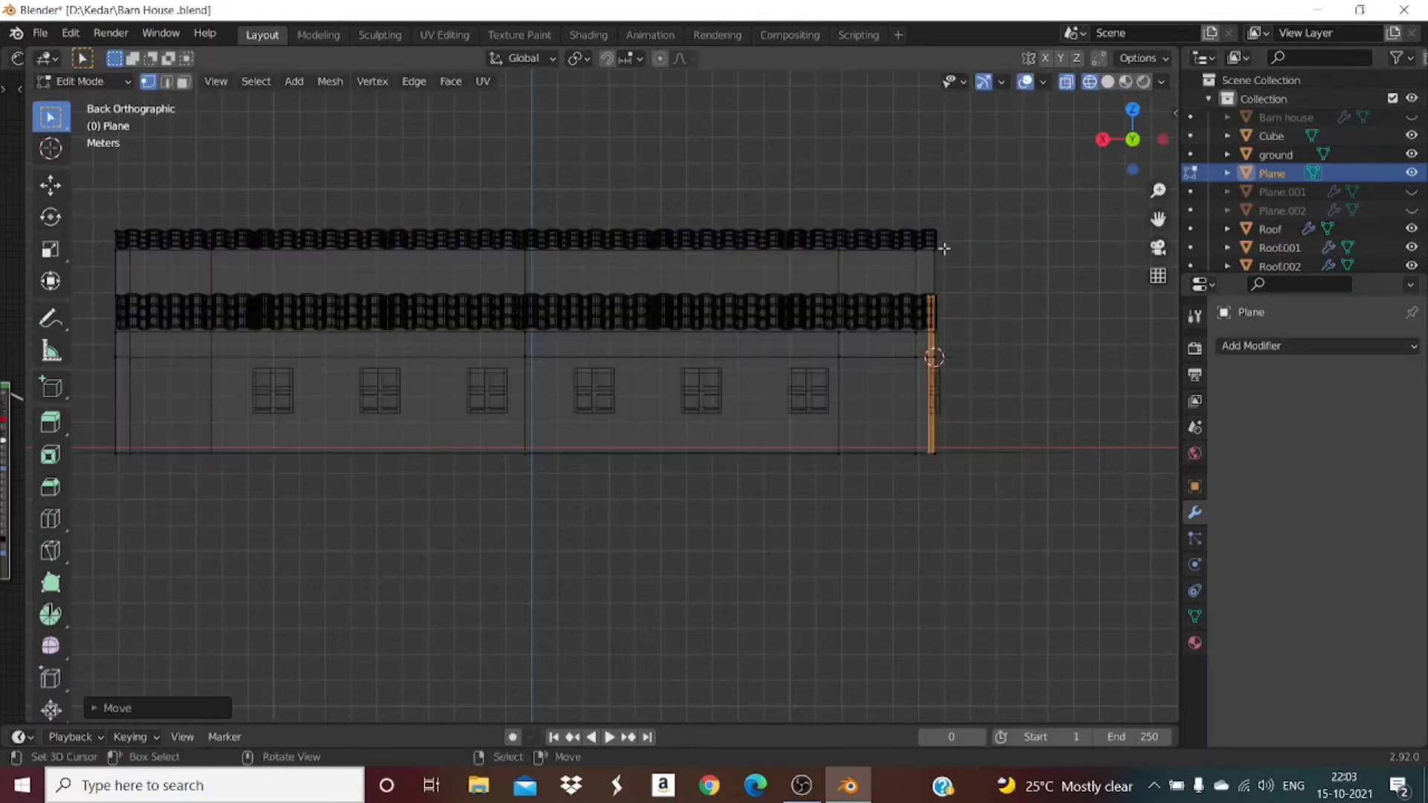
{"action": "key", "text": "g"}
{"action": "key", "text": "y"}
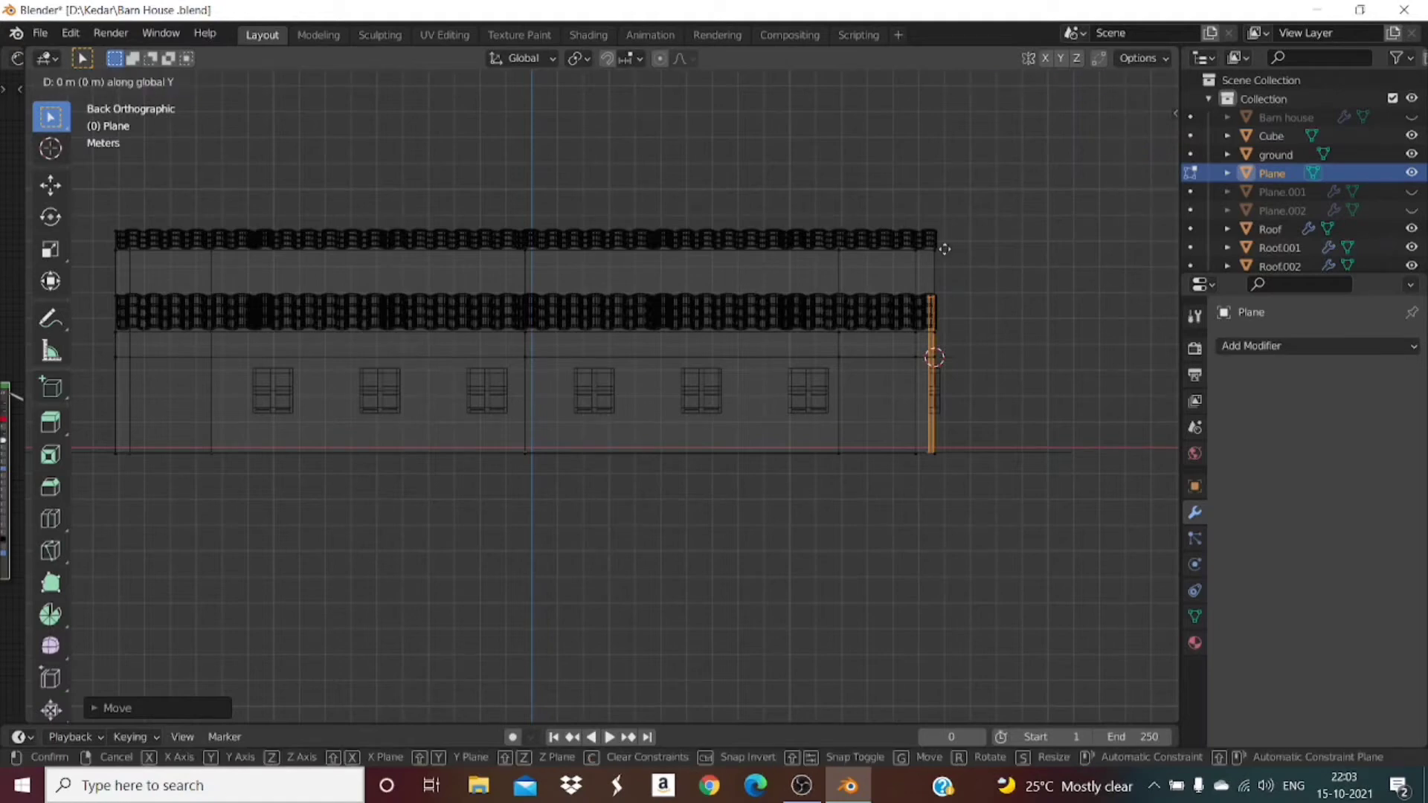
{"action": "key", "text": "x"}
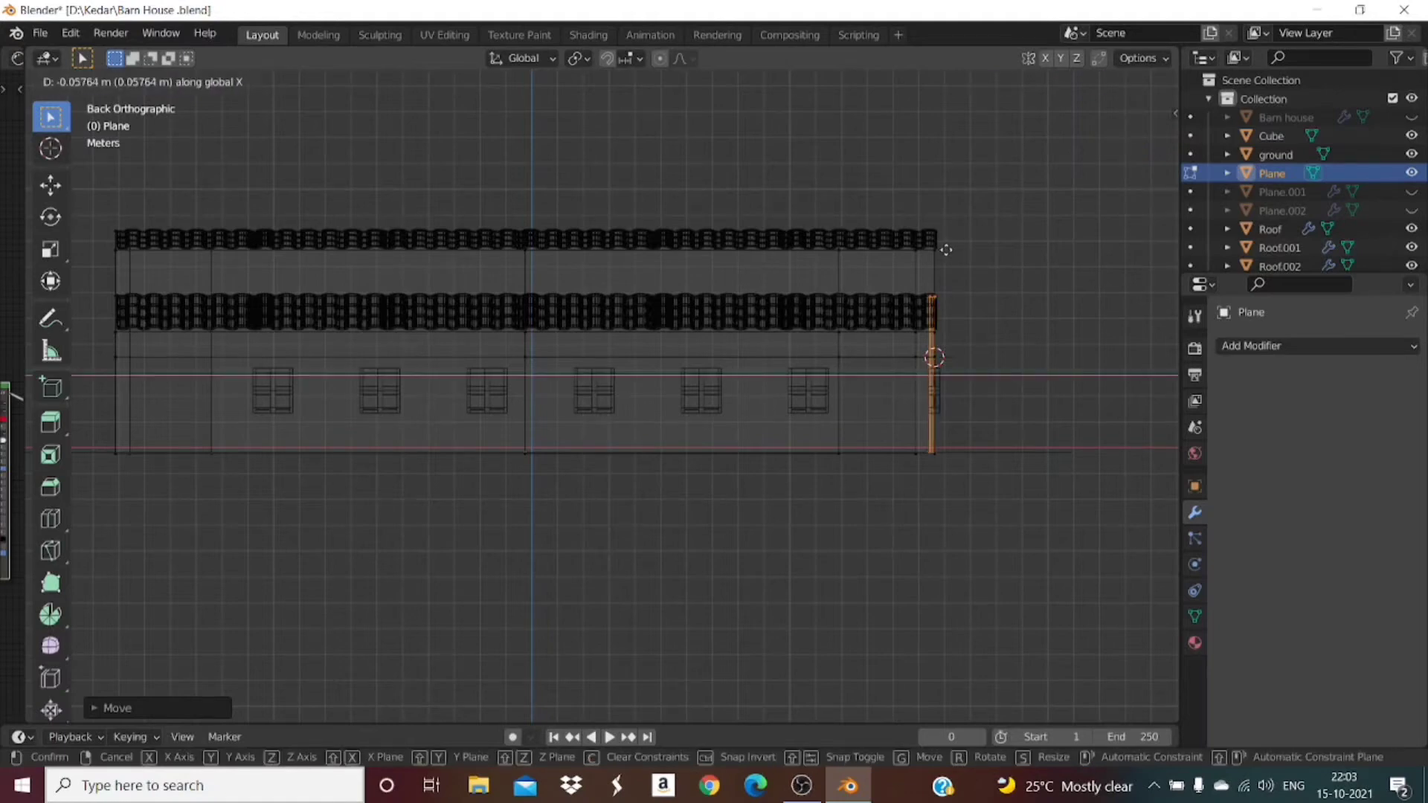
{"action": "left_click", "coordinate": [946, 248]}
{"action": "scroll", "coordinate": [1007, 322], "scroll_direction": "up", "scroll_amount": 3}
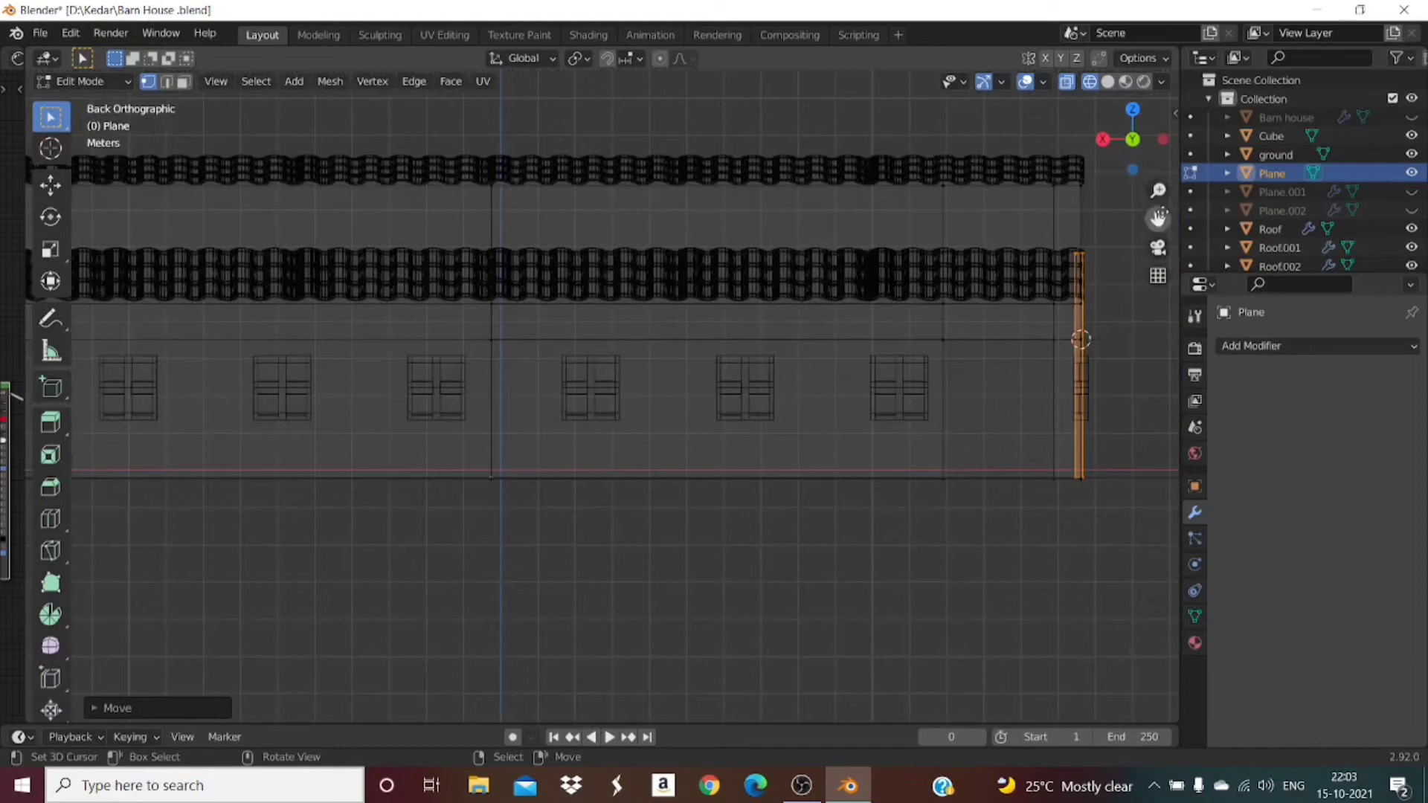
{"action": "left_click_drag", "start_coordinate": [1158, 217], "coordinate": [888, 248]}
{"action": "scroll", "coordinate": [1038, 348], "scroll_direction": "up", "scroll_amount": 2}
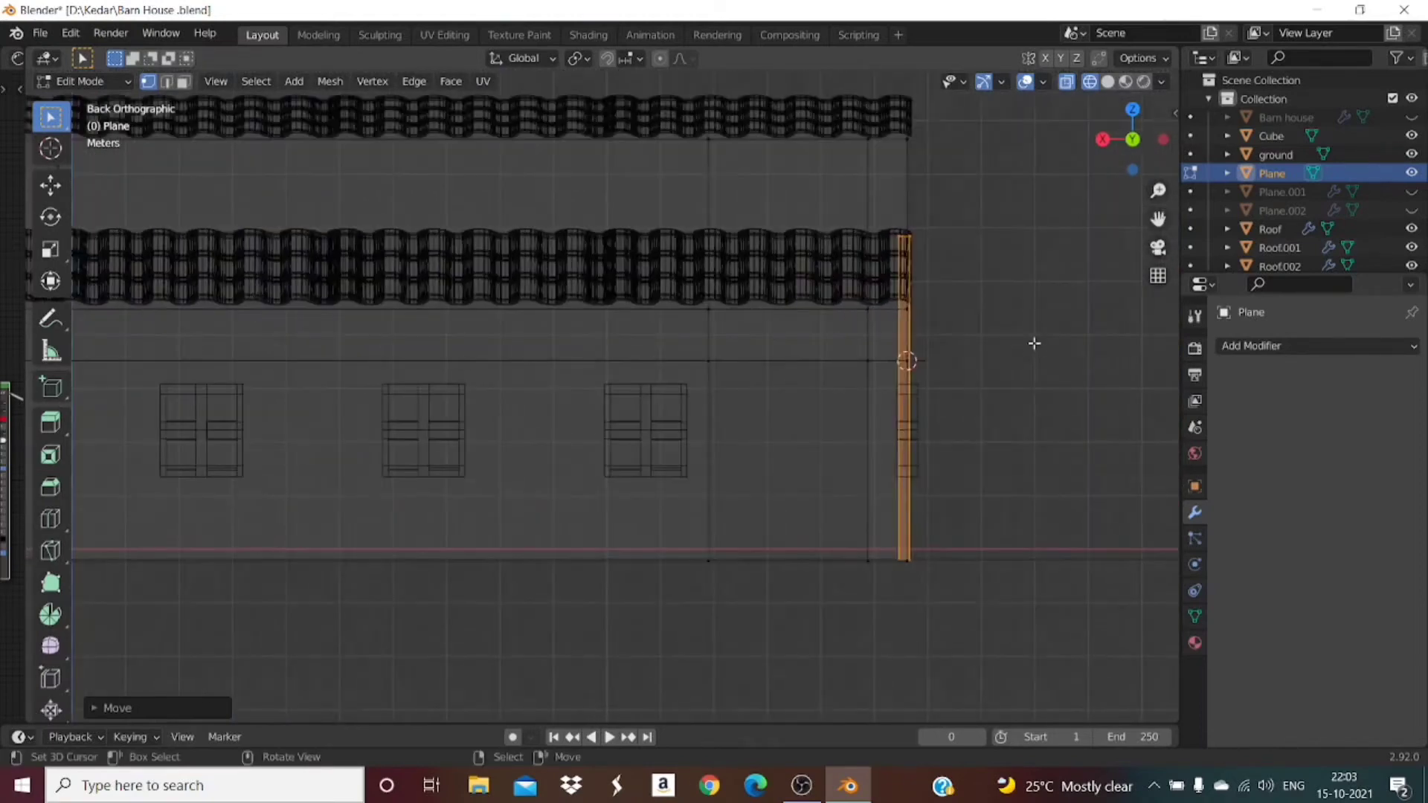
{"action": "key", "text": "g"}
{"action": "key", "text": "x"}
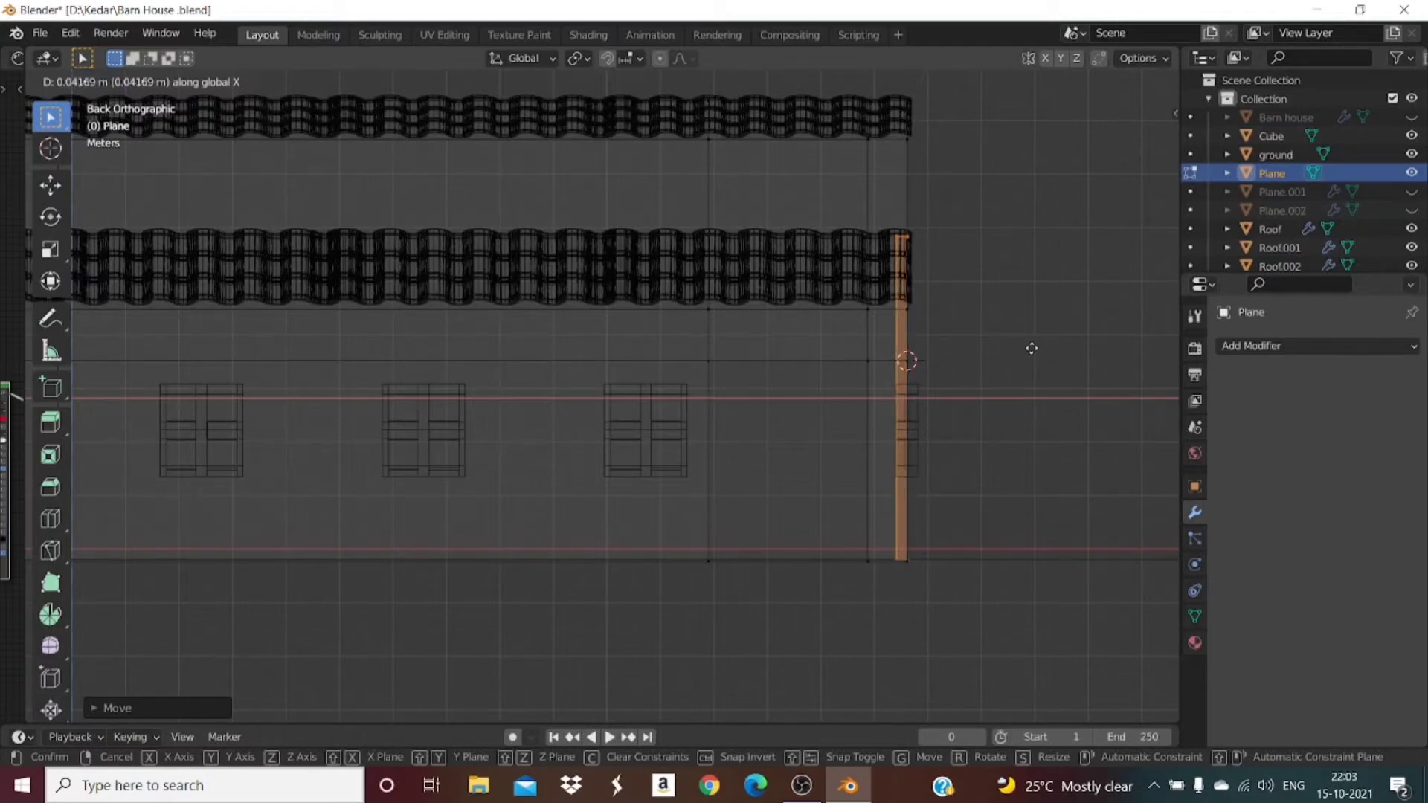
{"action": "left_click", "coordinate": [1031, 349]}
Step: Move the end pillar 4 m along the X axis into the barn
{"action": "mouse_move", "coordinate": [1131, 137]}
{"action": "left_mouse_down"}
{"action": "mouse_move", "coordinate": [1114, 143]}
{"action": "mouse_move", "coordinate": [1300, 139]}
{"action": "left_mouse_up"}
{"action": "key", "text": "shift+z"}
{"action": "left_click", "coordinate": [1124, 143]}
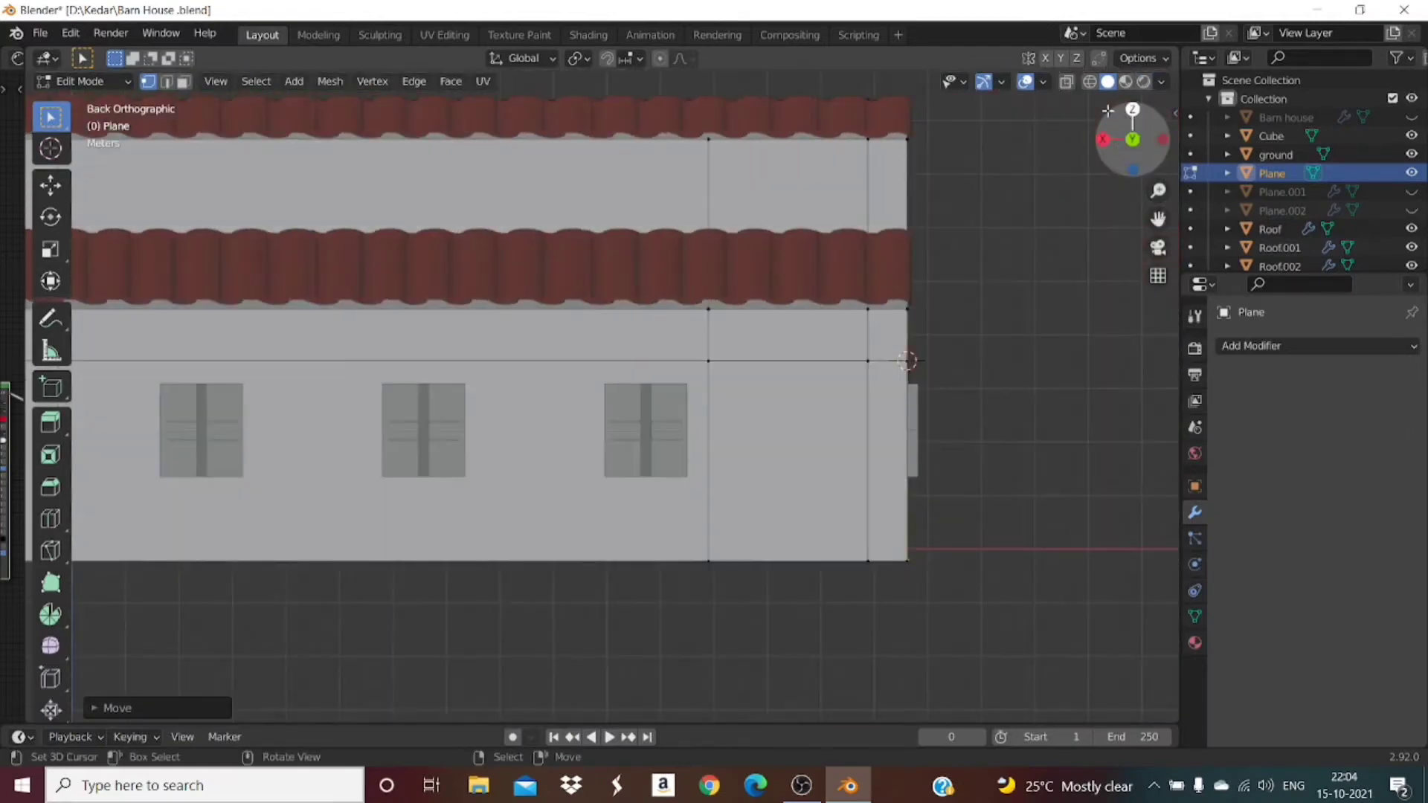
{"action": "key", "text": "shift+z"}
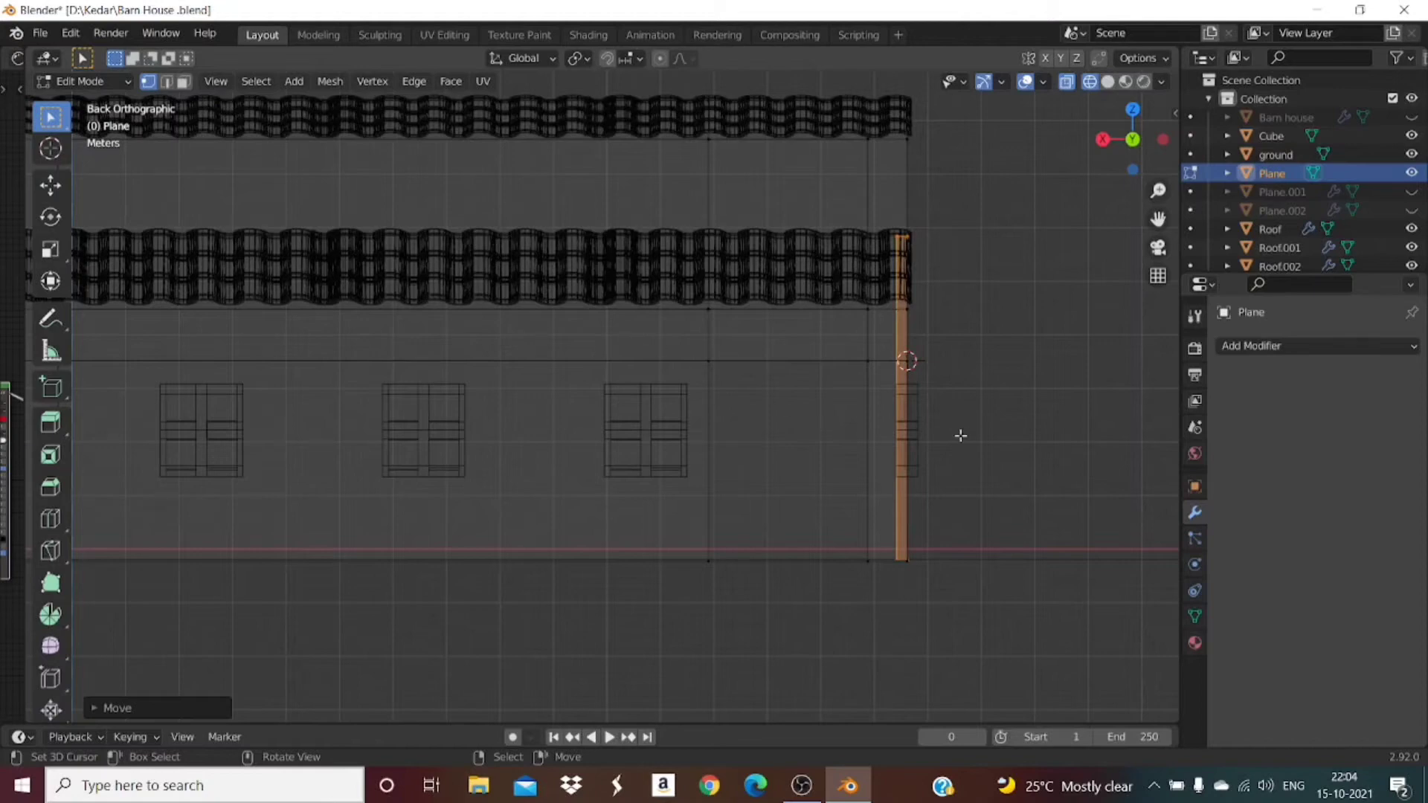
{"action": "key", "text": "g"}
{"action": "key", "text": "x"}
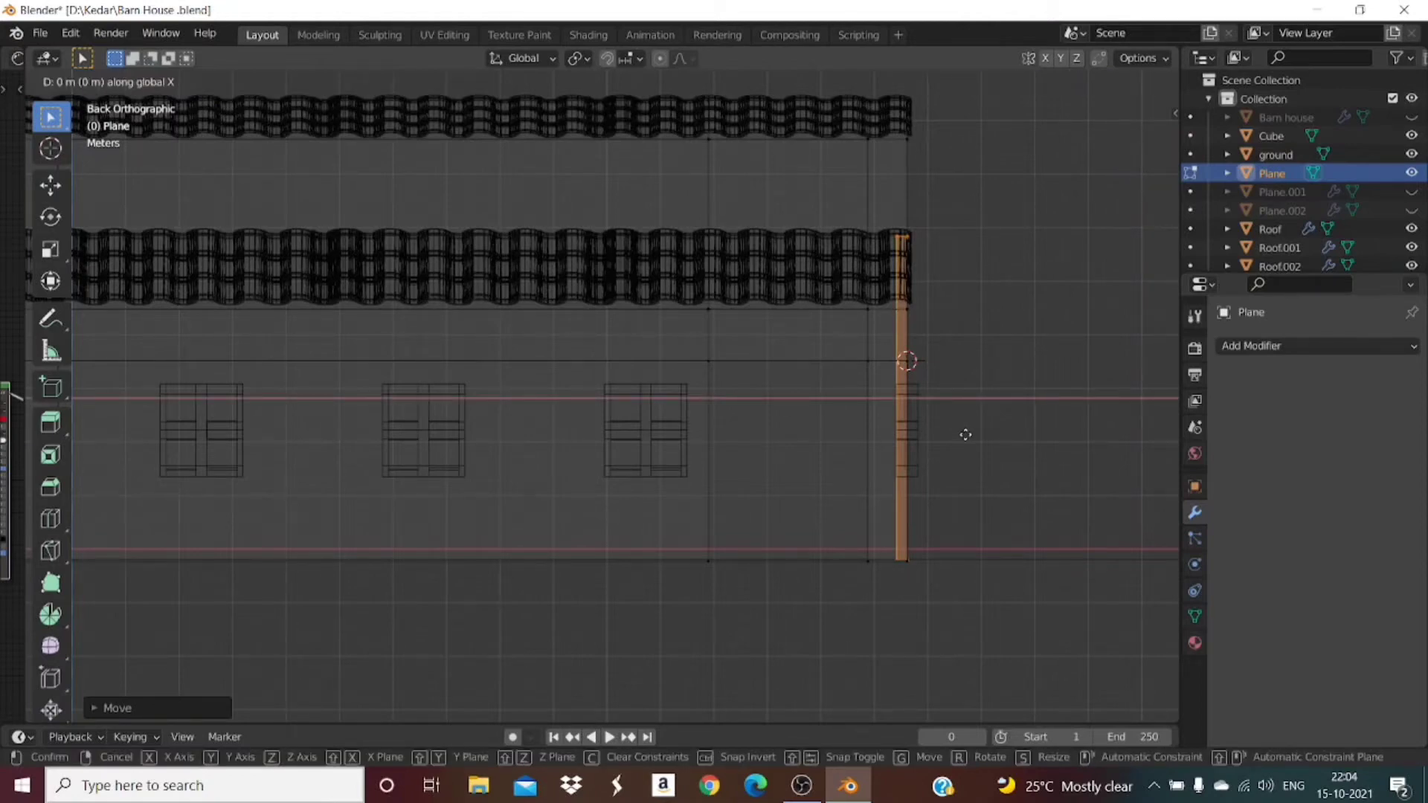
{"action": "type", "text": "-4"}
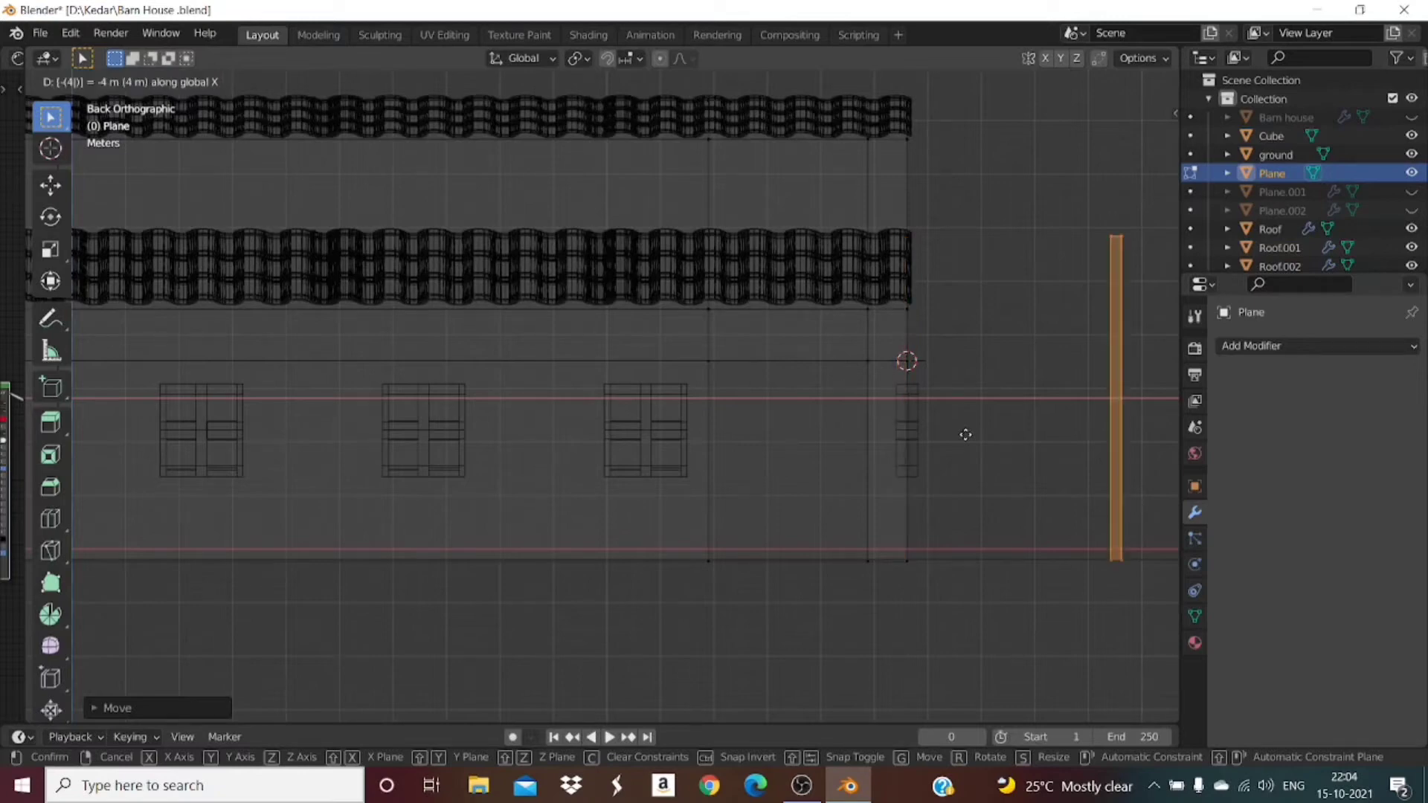
{"action": "key", "text": "BackSpace"}
{"action": "key", "text": "BackSpace"}
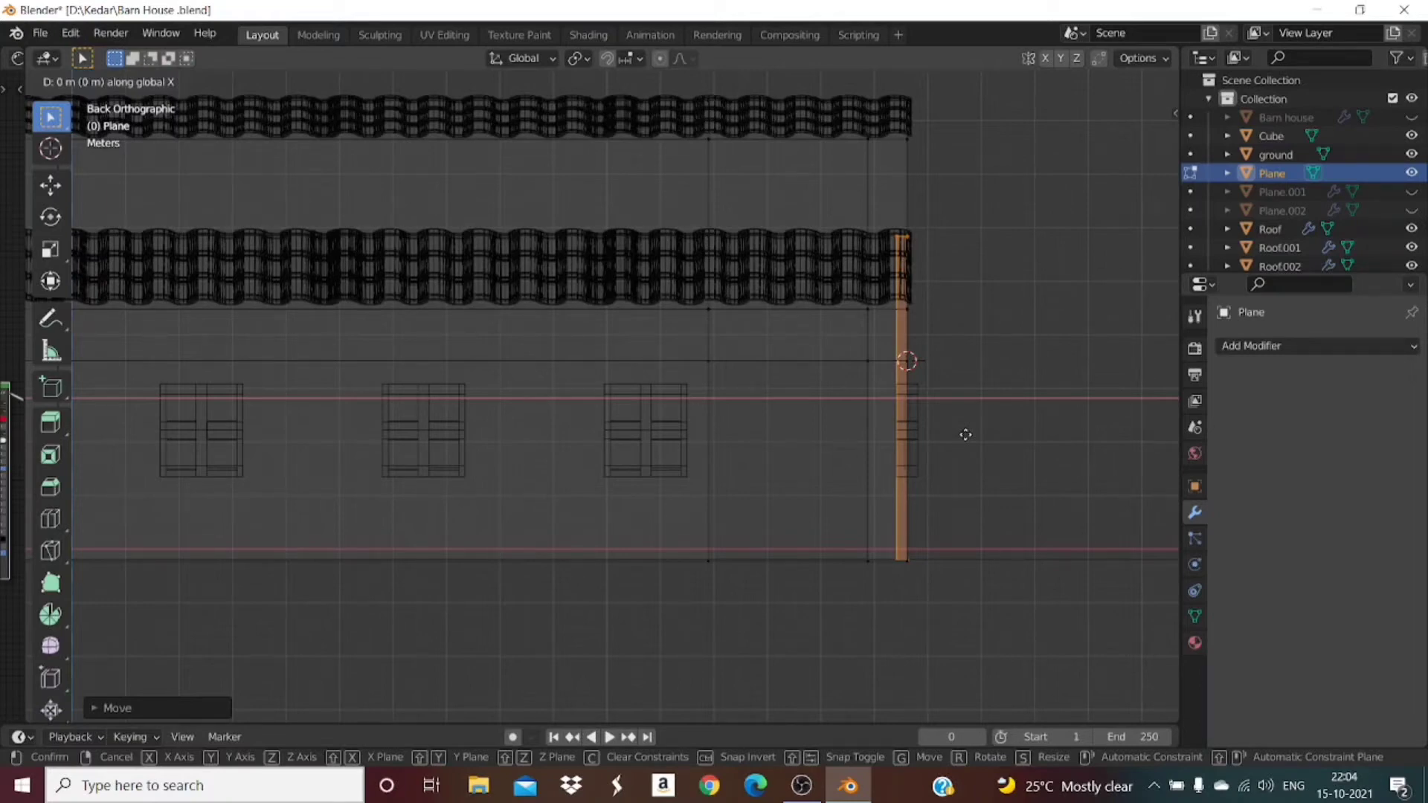
{"action": "type", "text": "-4"}
{"action": "key", "text": "BackSpace"}
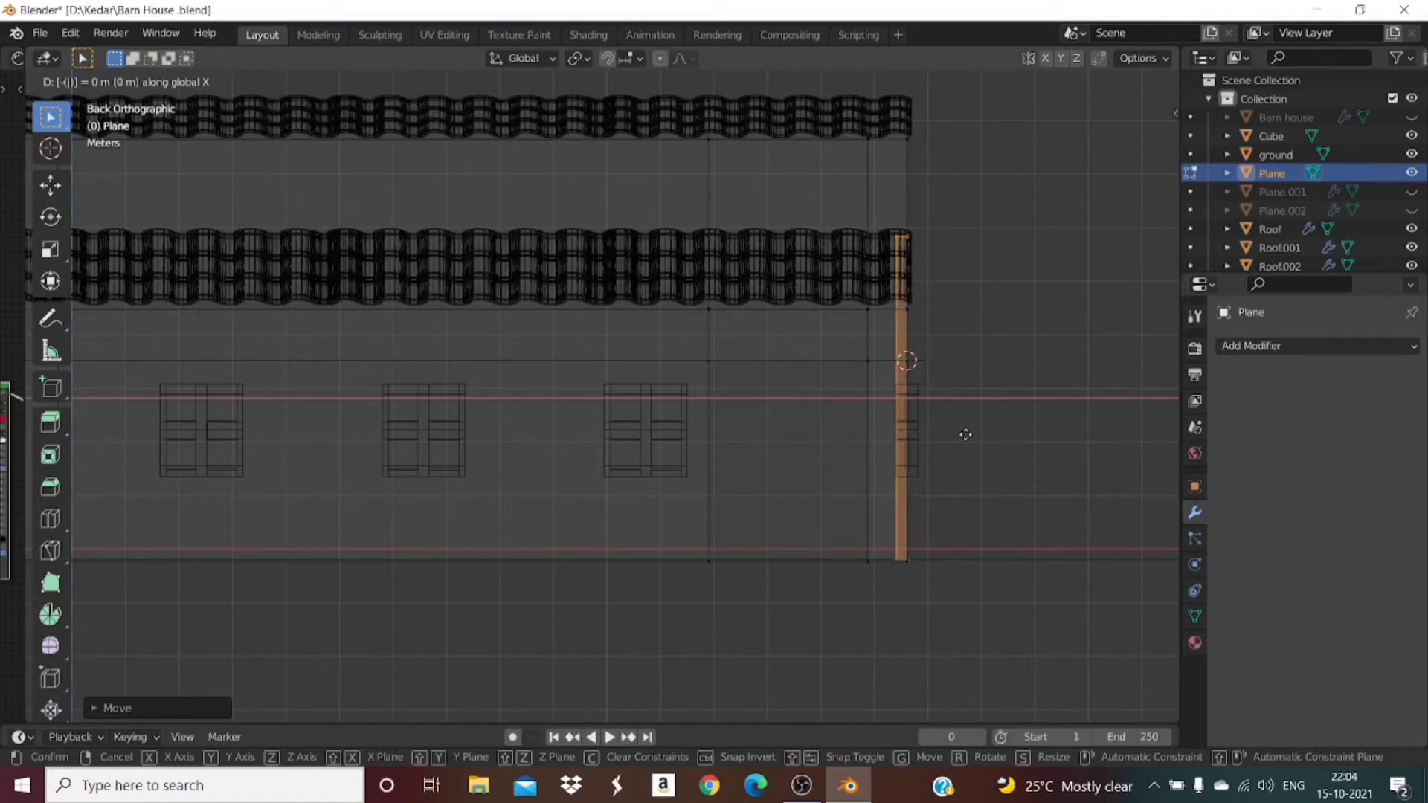
{"action": "key", "text": "BackSpace"}
{"action": "type", "text": "4"}
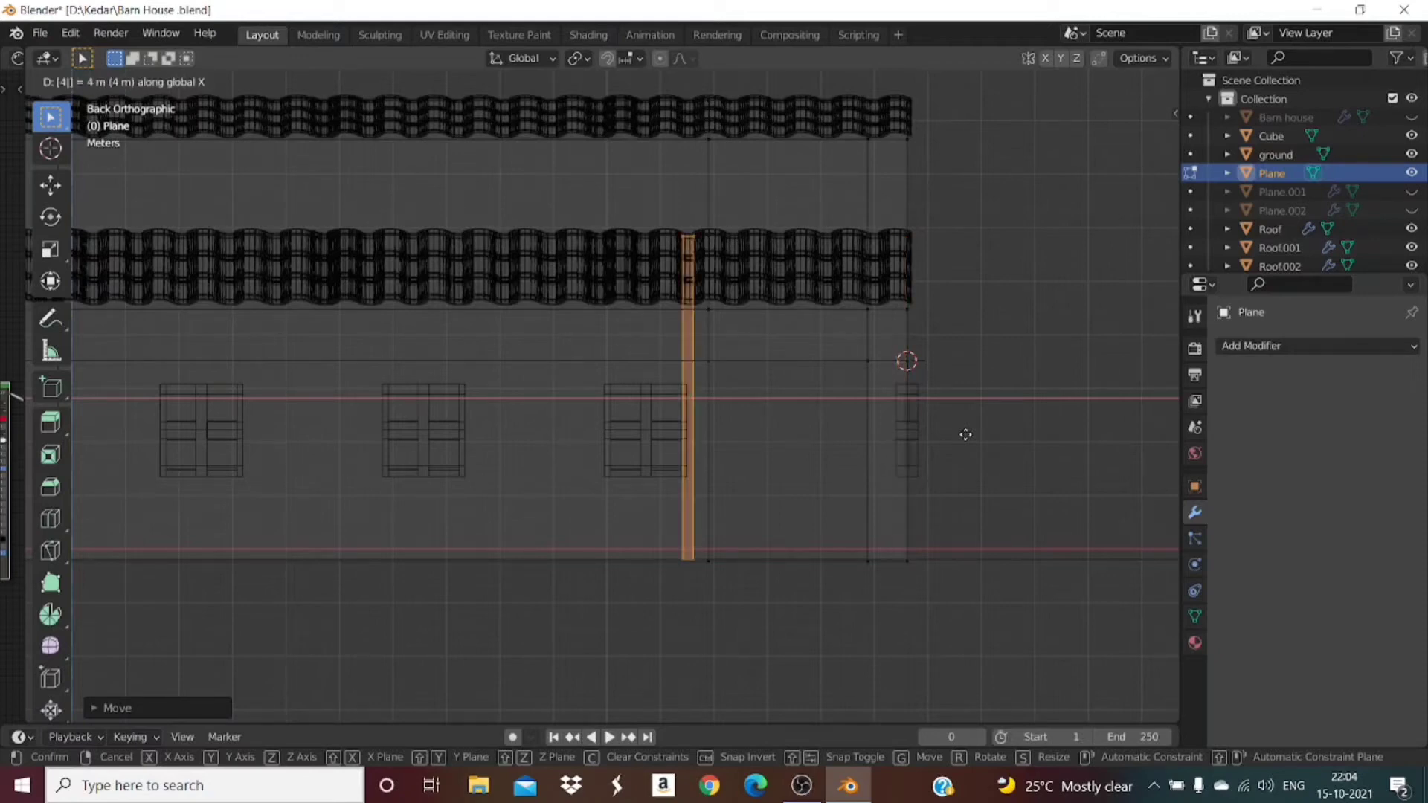
{"action": "key", "text": "Return"}
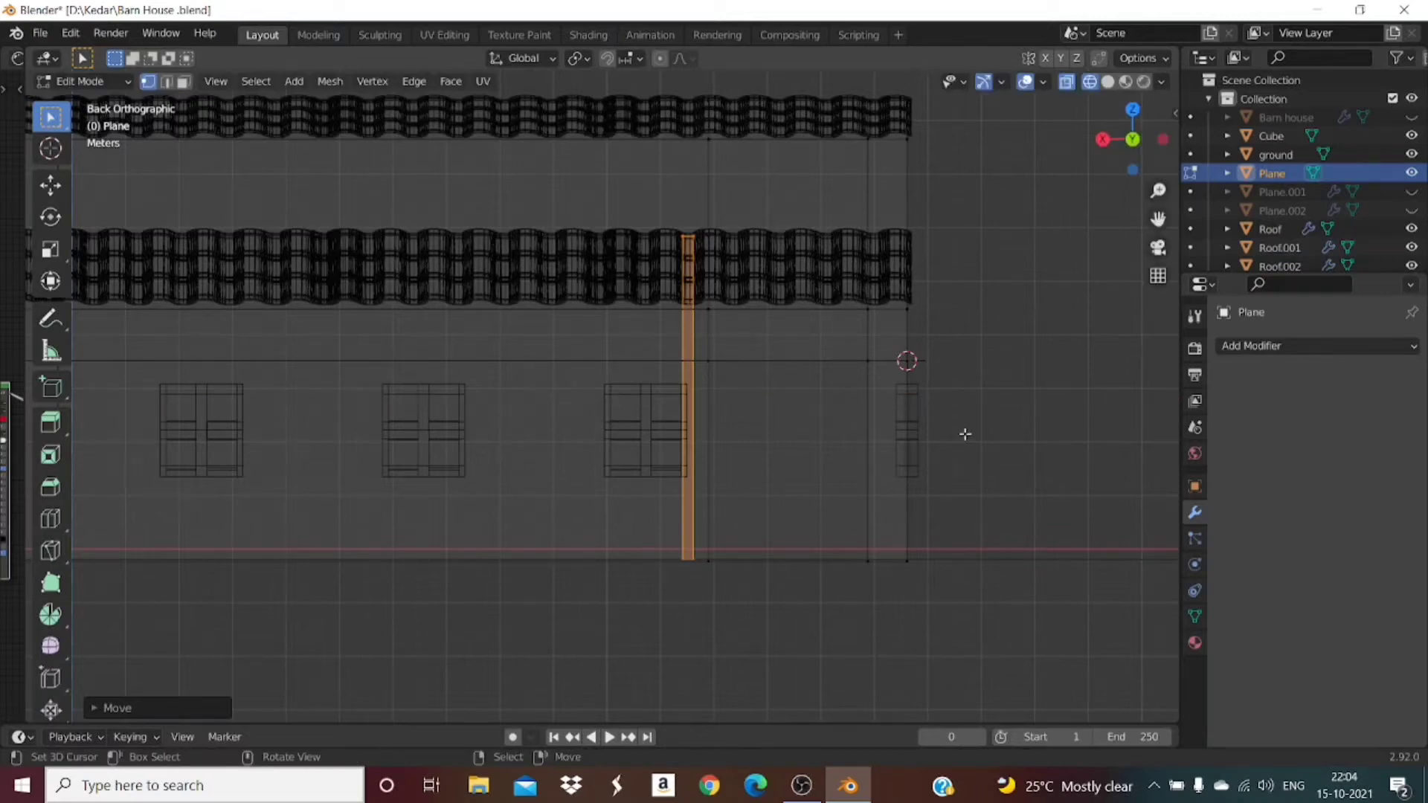
Step: Return the pillar to the barn's end by moving it -4 m along the X axis
{"action": "scroll", "coordinate": [965, 434], "scroll_direction": "down", "scroll_amount": 6}
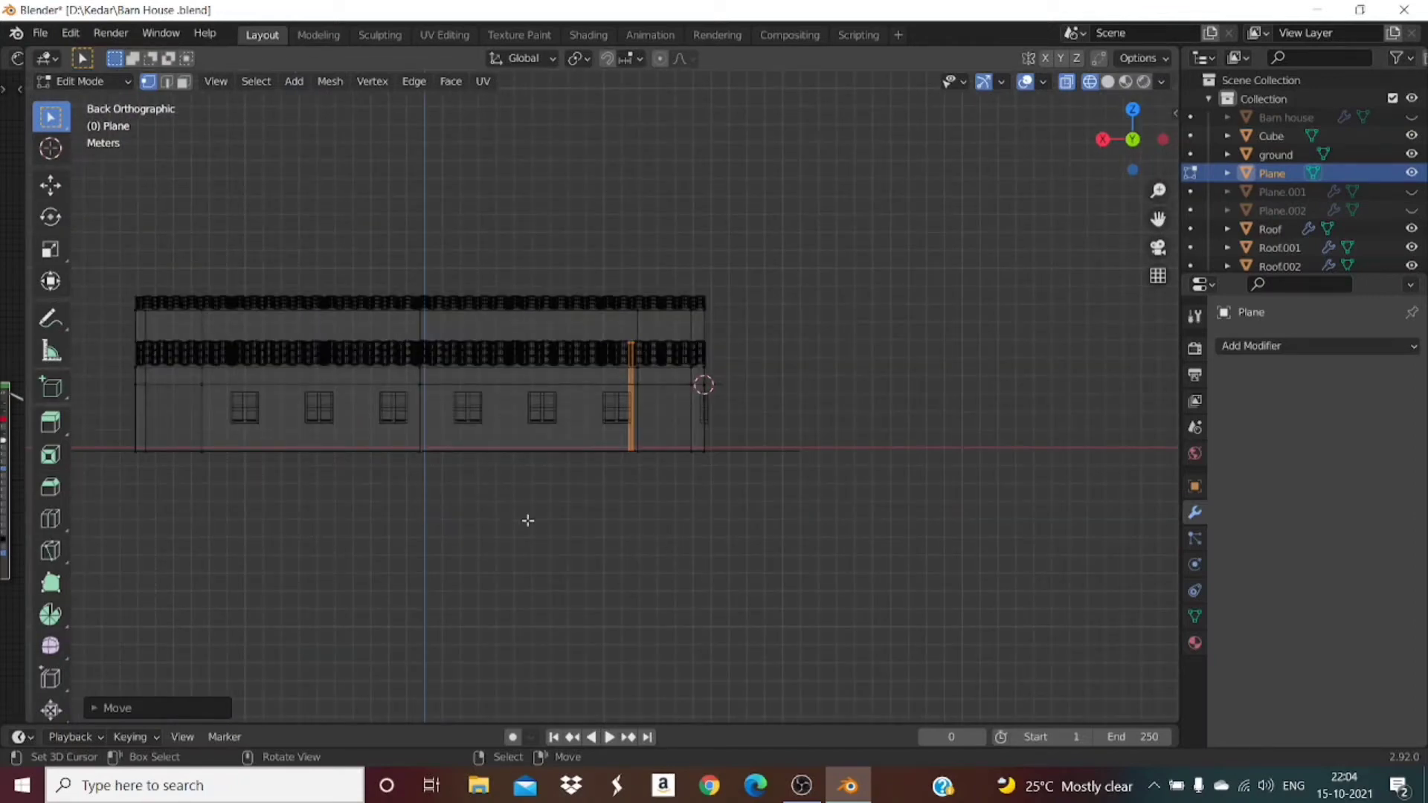
{"action": "key", "text": "g"}
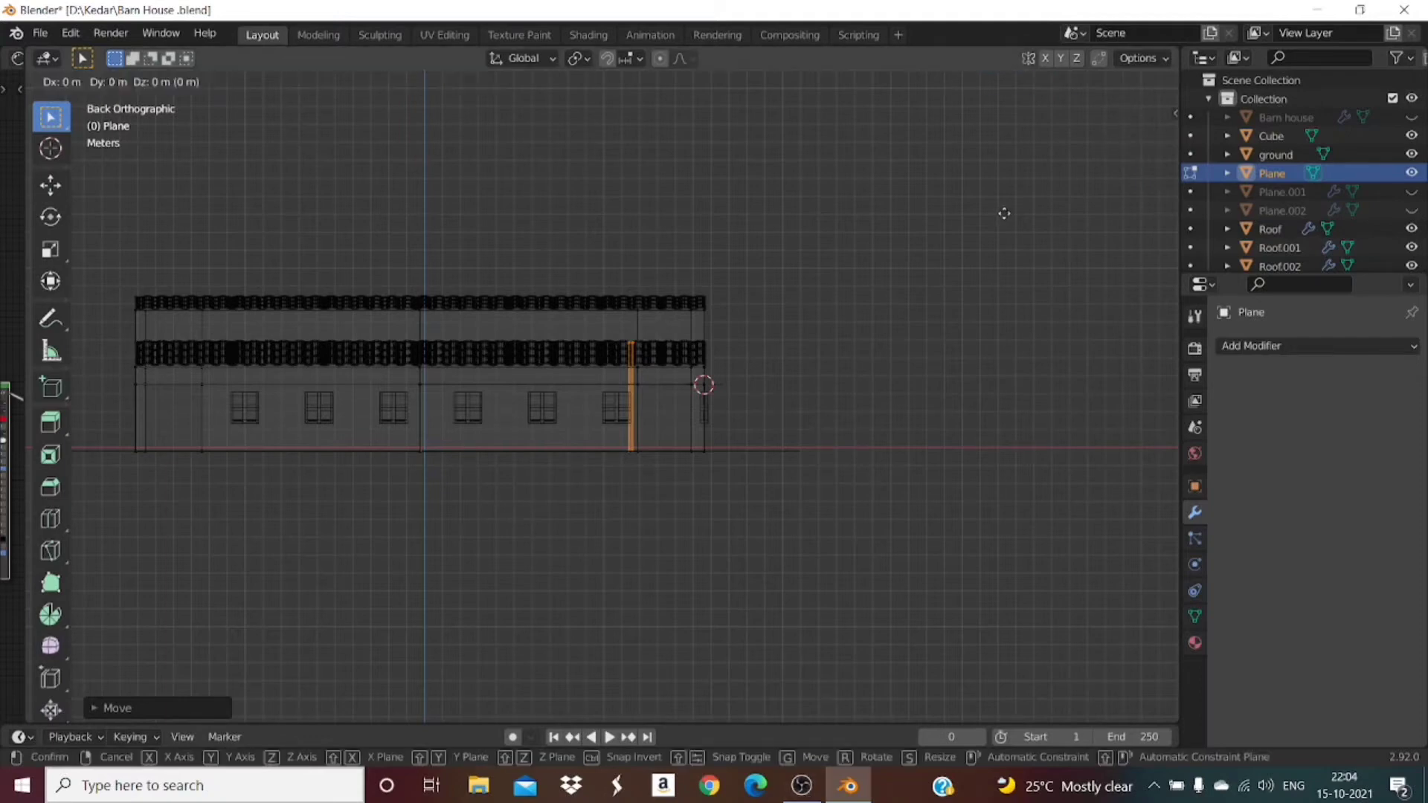
{"action": "key", "text": "x"}
{"action": "key", "text": "minus"}
{"action": "key", "text": "4"}
{"action": "key", "text": "Return"}
Step: Duplicate the end pillar twice into the barn, offsetting each copy 4 m along X
{"action": "key", "text": "shift+d"}
{"action": "key", "text": "x"}
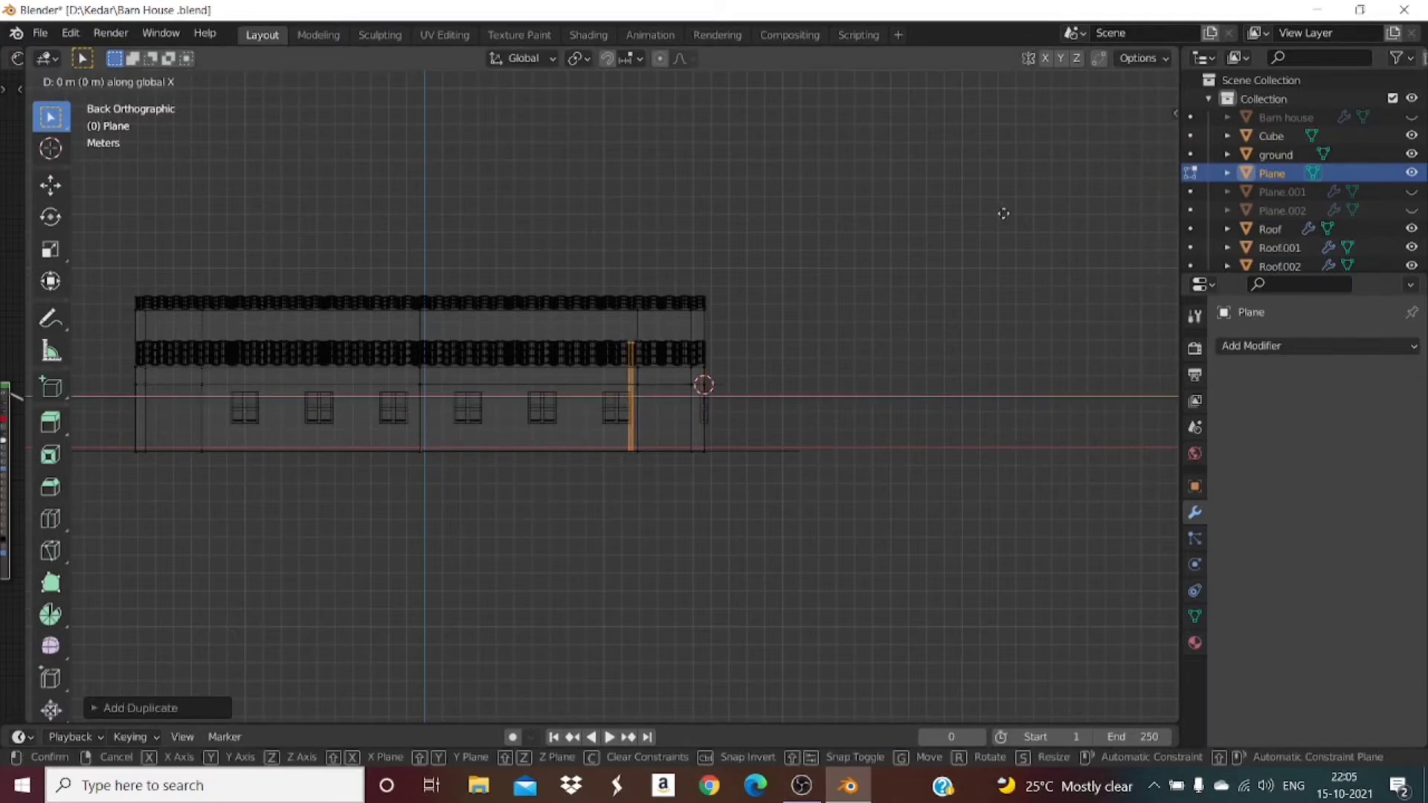
{"action": "key", "text": "4"}
{"action": "key", "text": "Return"}
{"action": "key", "text": "shift+d"}
{"action": "key", "text": "x"}
{"action": "key", "text": "4"}
{"action": "key", "text": "Return"}
Step: Add one more pillar copy 4 m further along X, undoing the stray in-place duplicates
{"action": "key", "text": "ctrl+z"}
{"action": "key", "text": "shift+d"}
{"action": "key", "text": "x"}
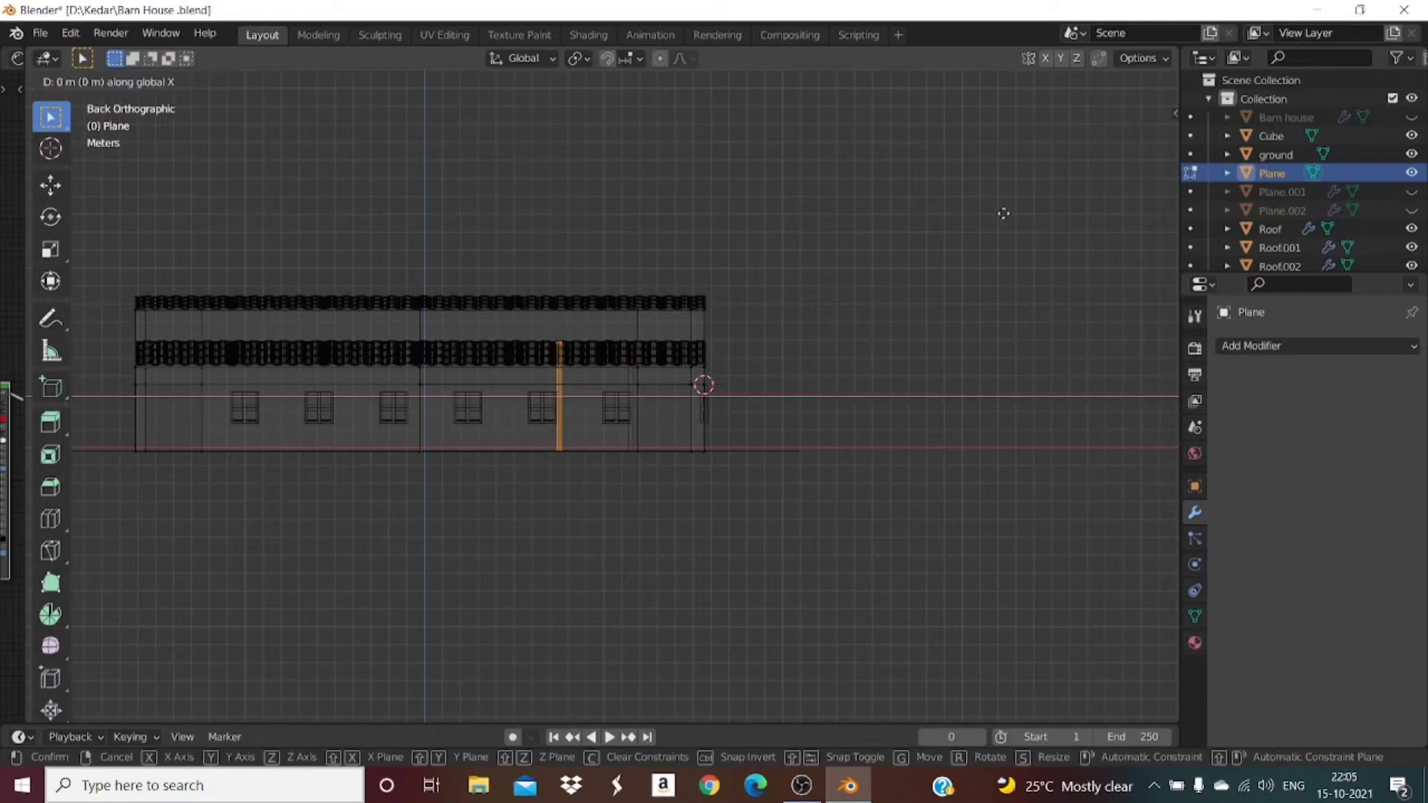
{"action": "key", "text": "4"}
{"action": "key", "text": "Return"}
{"action": "key", "text": "shift+d"}
{"action": "key", "text": "Escape"}
{"action": "key", "text": "ctrl+z"}
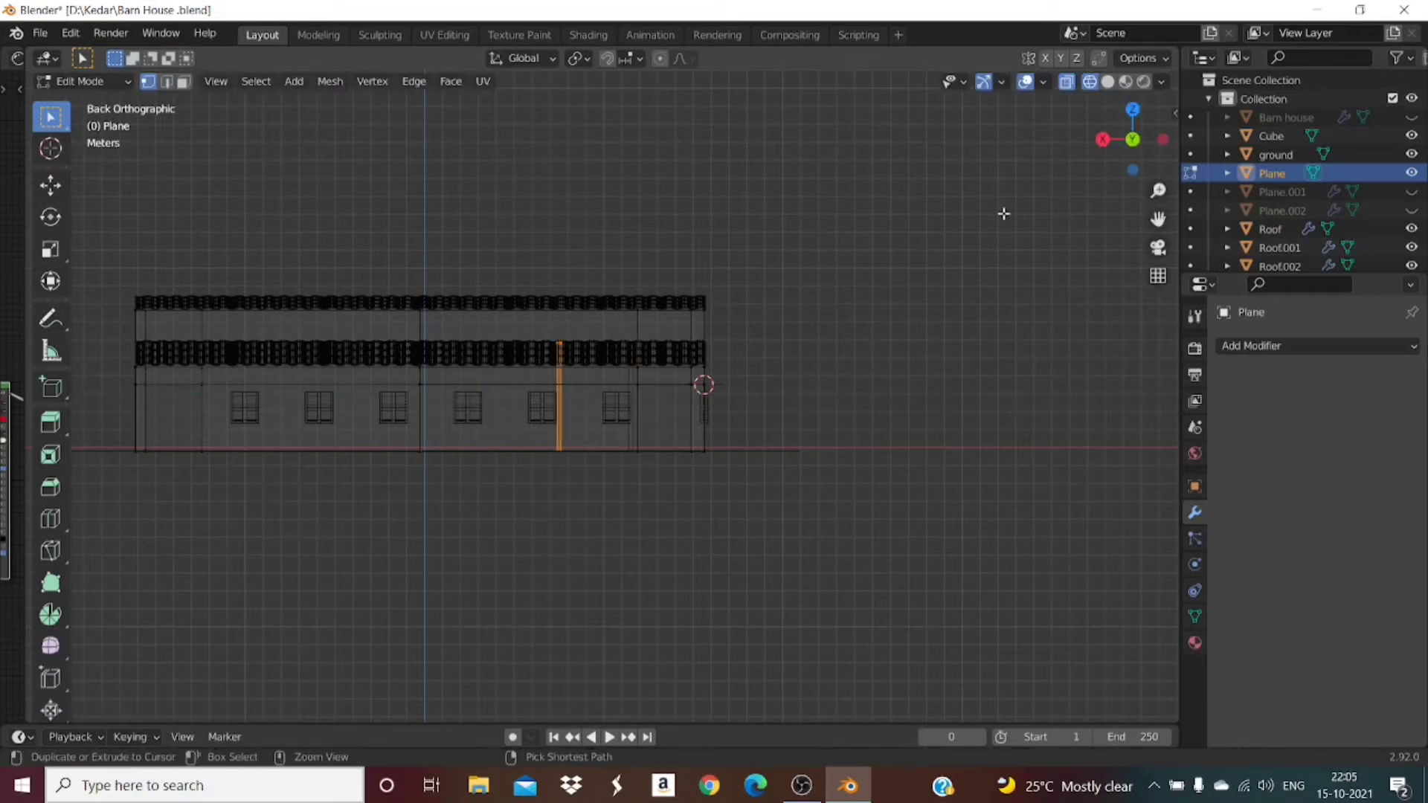
{"action": "key", "text": "ctrl+shift+z"}
Step: Continue the row with three more pillar duplicates, each offset 4 m along X
{"action": "key", "text": "shift+d"}
{"action": "key", "text": "x"}
{"action": "key", "text": "4"}
{"action": "key", "text": "Return"}
{"action": "key", "text": "shift+d"}
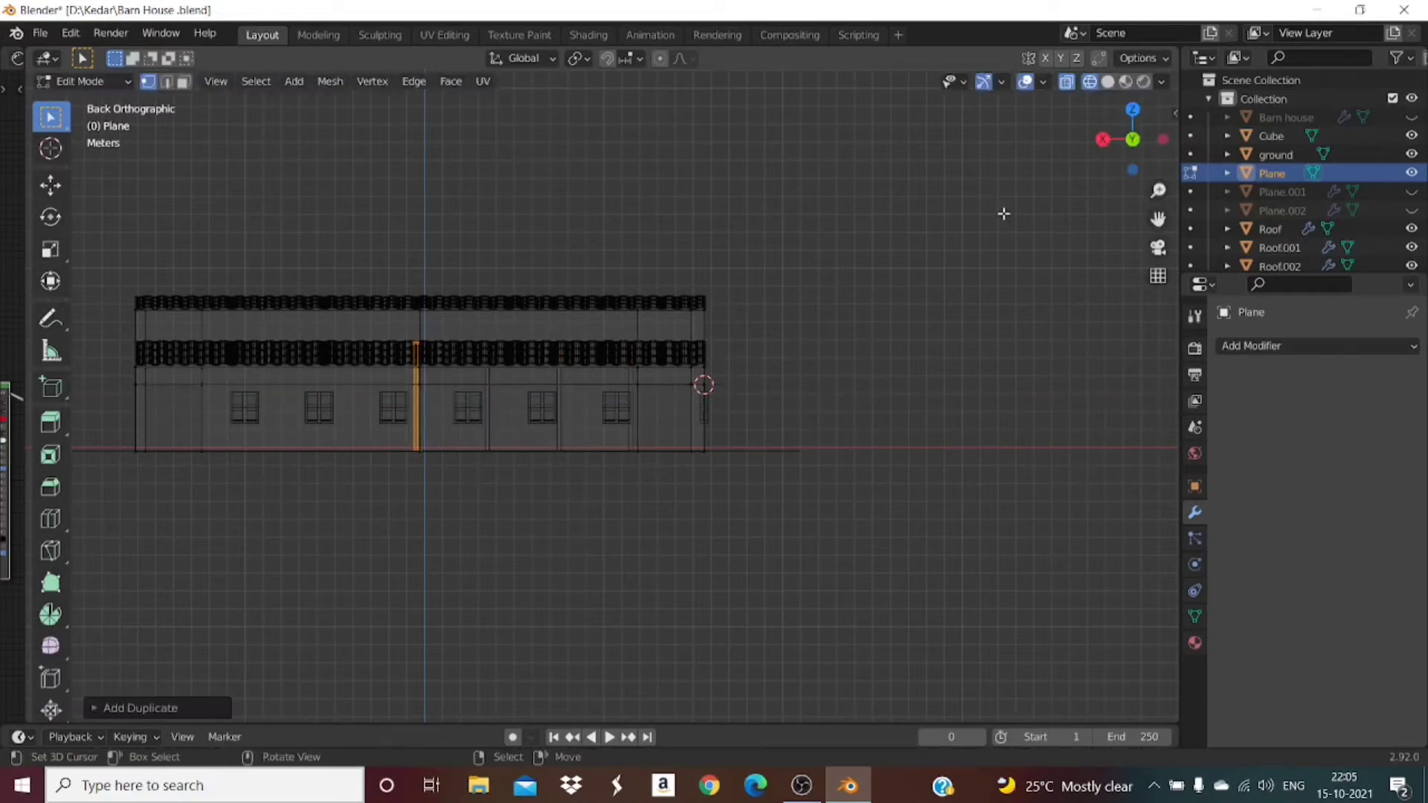
{"action": "key", "text": "x"}
{"action": "key", "text": "4"}
{"action": "key", "text": "Return"}
{"action": "key", "text": "shift+d"}
{"action": "key", "text": "x"}
{"action": "key", "text": "4"}
{"action": "key", "text": "Return"}
Step: Remove the surplus in-place duplicate of the last pillar and show the barn in solid shading from its open end
{"action": "key", "text": "shift+d"}
{"action": "key", "text": "x"}
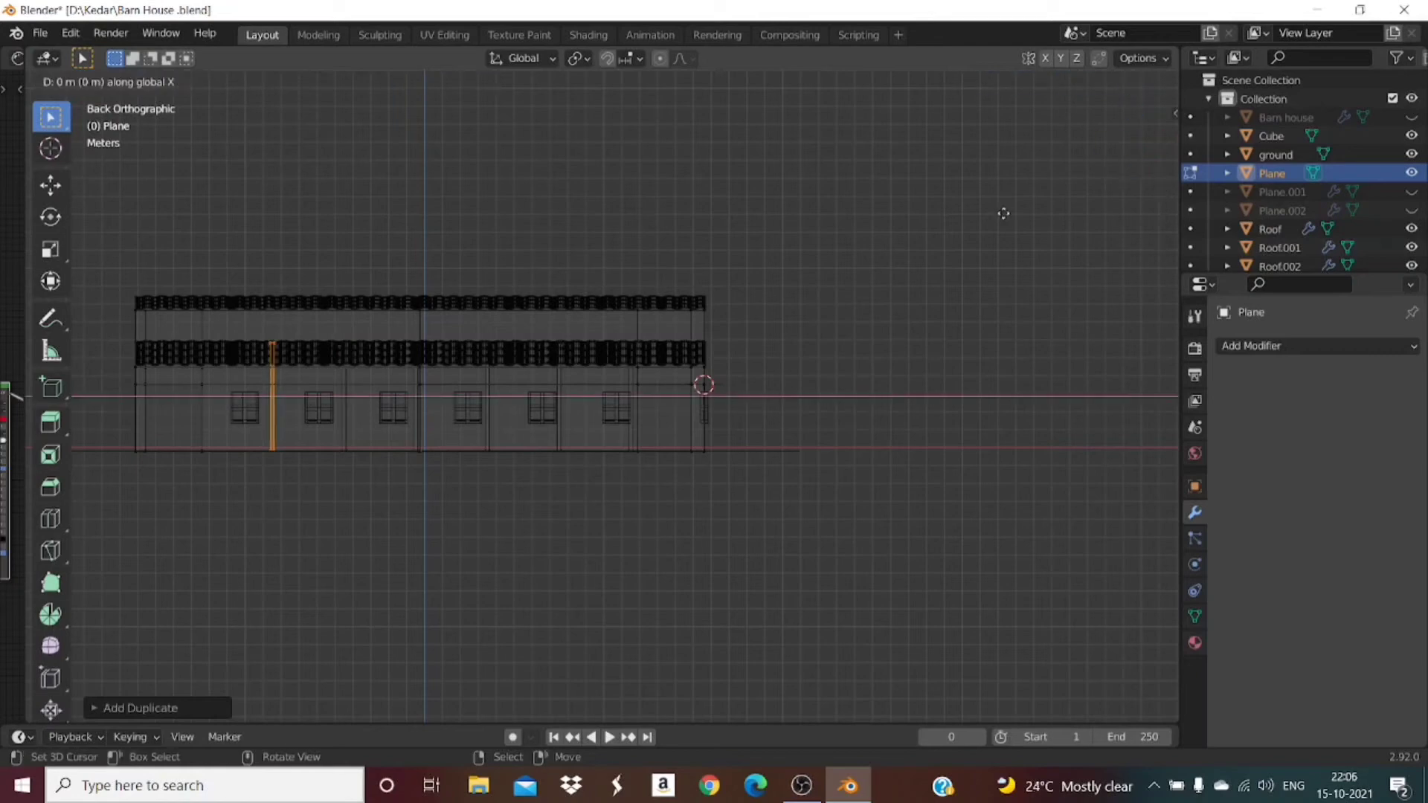
{"action": "key", "text": "Escape"}
{"action": "middle_click_drag", "start_coordinate": [1004, 213], "coordinate": [908, 247]}
{"action": "left_click_drag", "start_coordinate": [1133, 139], "coordinate": [1023, 115]}
{"action": "left_click", "coordinate": [1107, 82]}
{"action": "scroll", "coordinate": [703, 462], "scroll_direction": "up", "scroll_amount": 4}
{"action": "key", "text": "ctrl+z"}
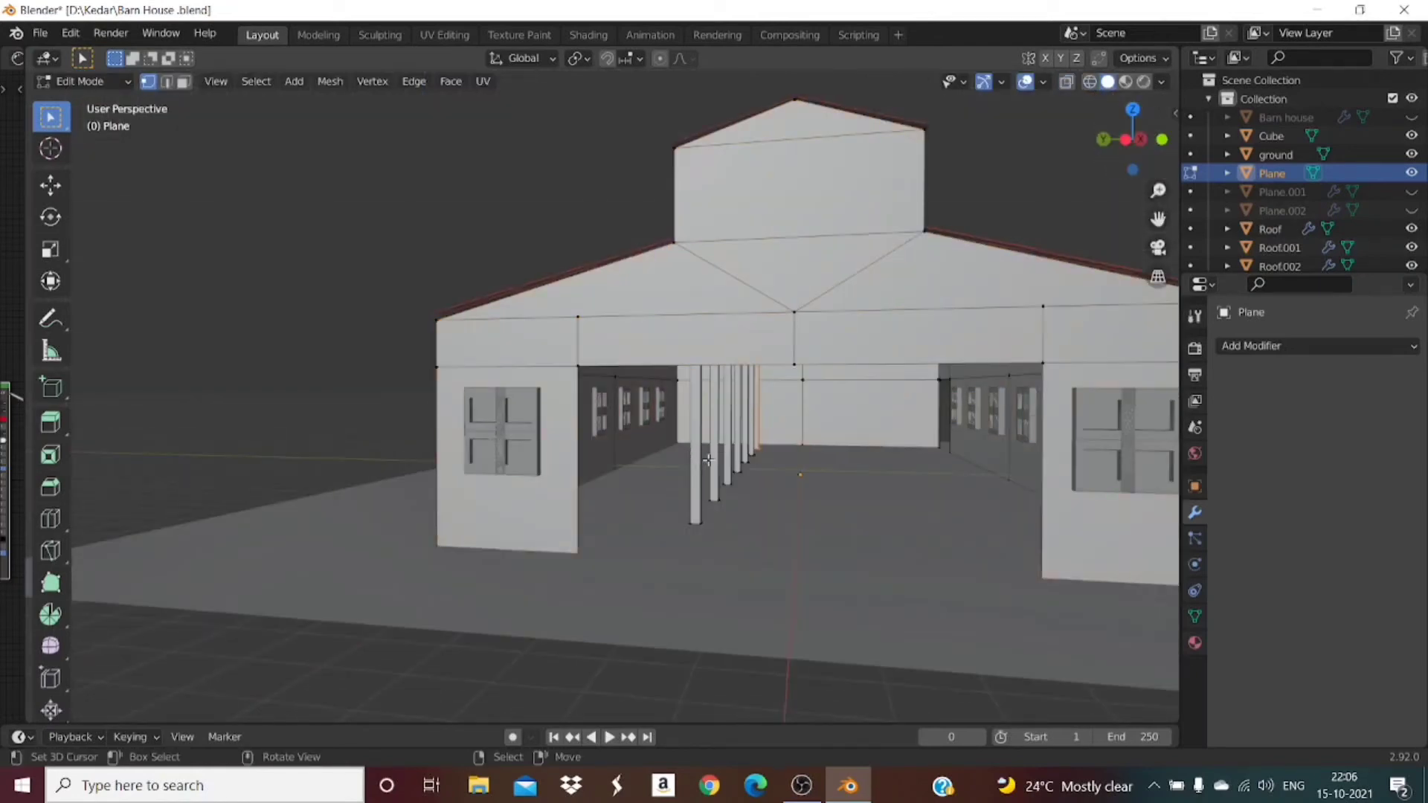
Step: Select the pillars in the existing row through their linked geometry, using face selection for the pillar nearest the barn opening
{"action": "scroll", "coordinate": [701, 464], "scroll_direction": "up", "scroll_amount": 3}
{"action": "key", "text": "l"}
{"action": "middle_click_drag", "start_coordinate": [880, 508], "coordinate": [845, 510]}
{"action": "key", "text": "l"}
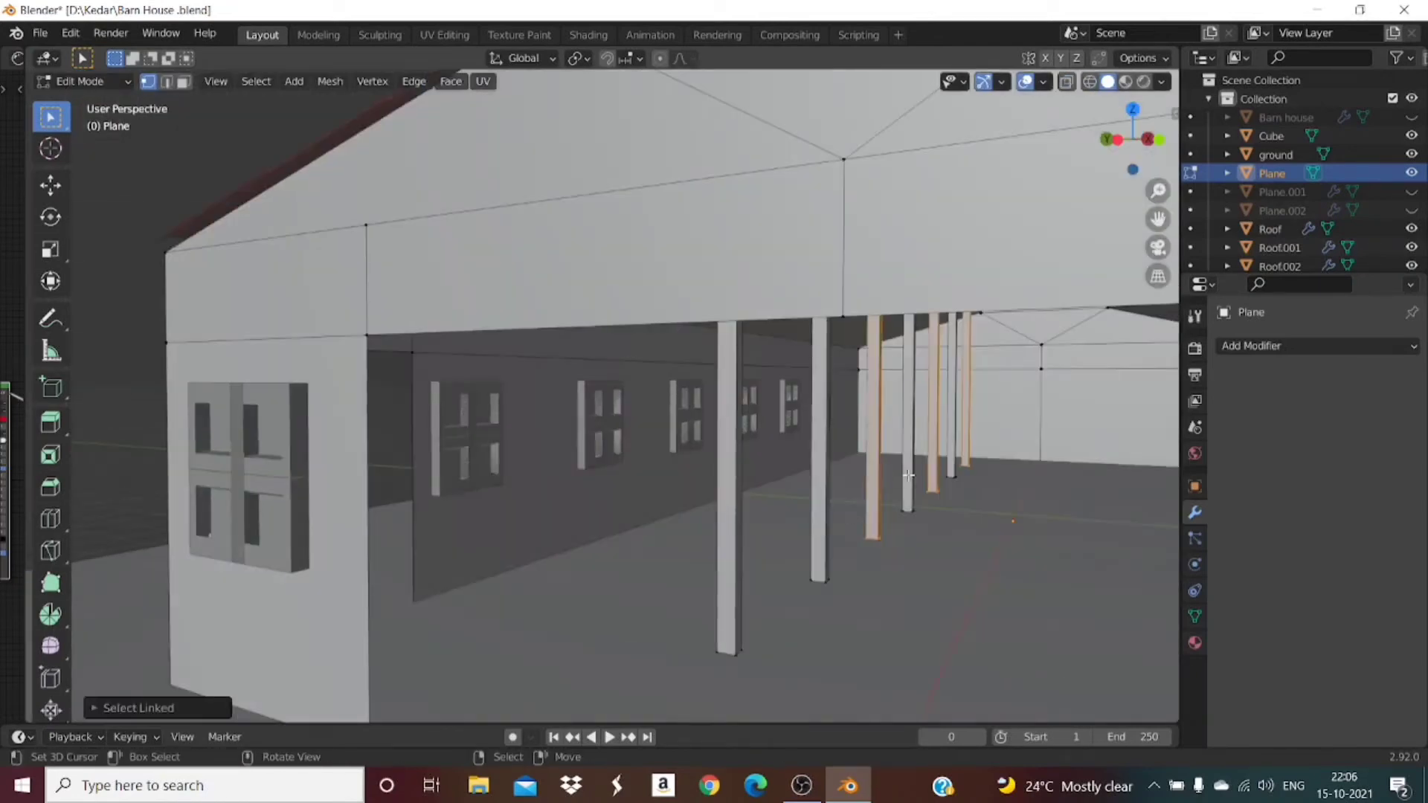
{"action": "key", "text": "l"}
{"action": "key", "text": "l"}
{"action": "scroll", "coordinate": [796, 586], "scroll_direction": "up", "scroll_amount": 3}
{"action": "middle_click_drag", "start_coordinate": [796, 587], "coordinate": [759, 584]}
{"action": "right_click", "coordinate": [694, 405]}
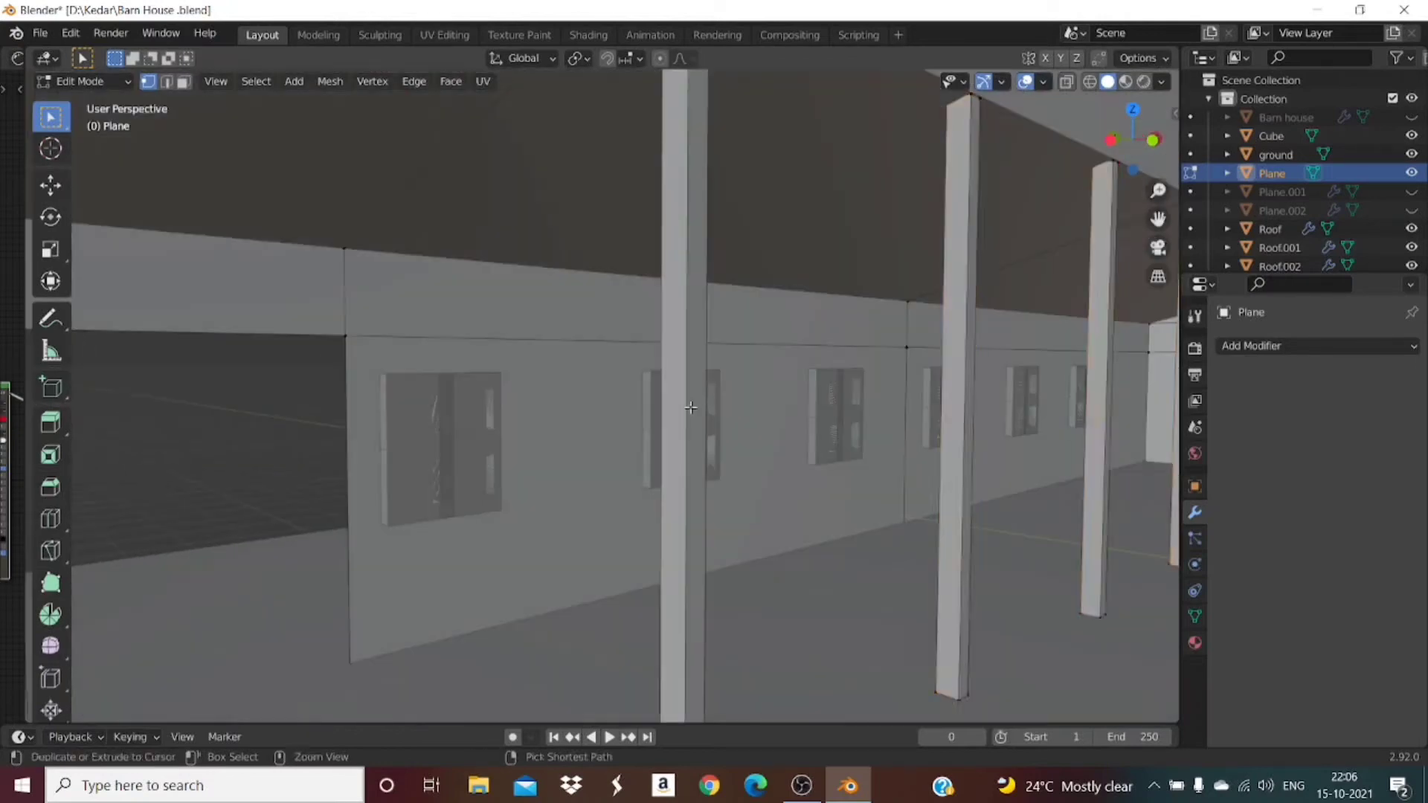
{"action": "key", "text": "ctrl+z"}
{"action": "middle_click_drag", "start_coordinate": [682, 439], "coordinate": [388, 418]}
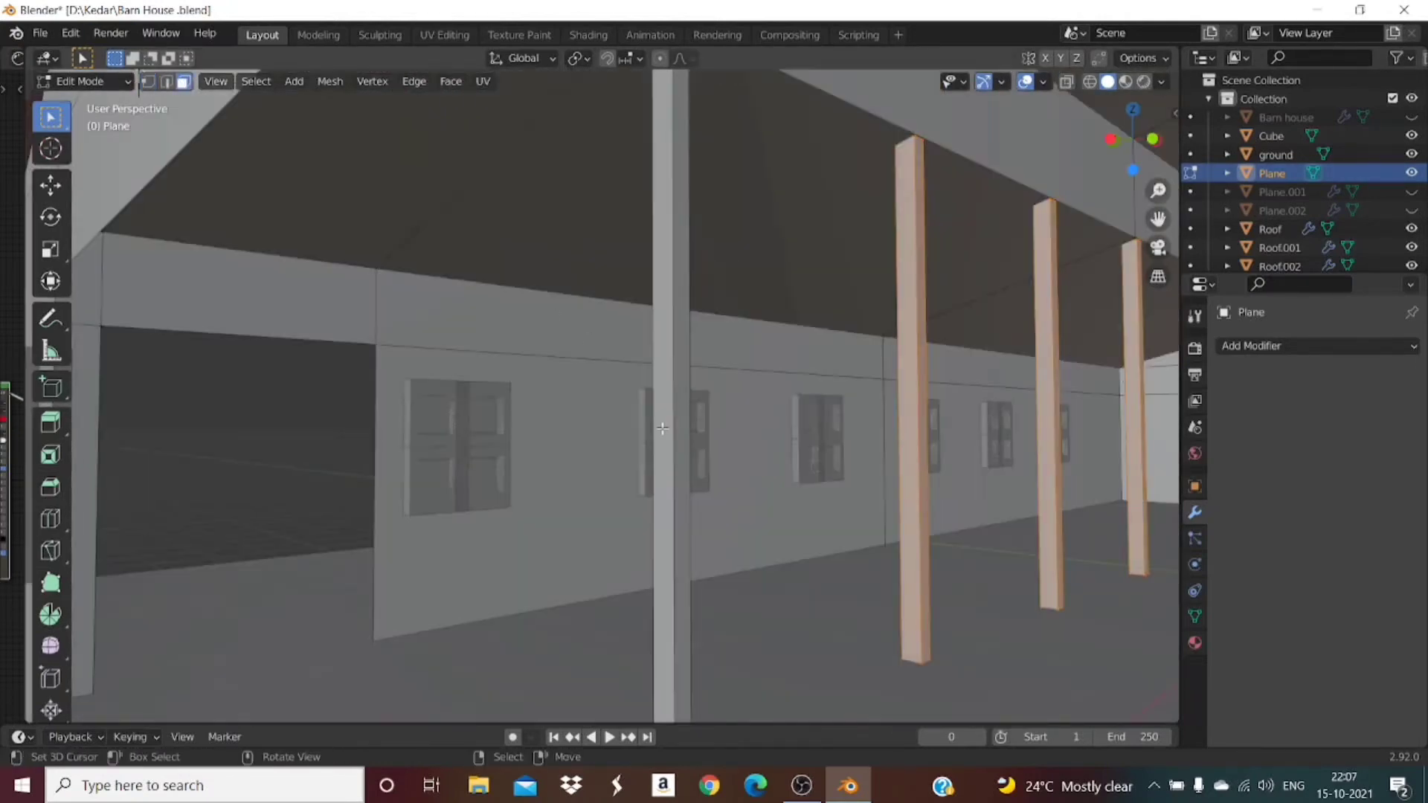
{"action": "key", "text": "Return"}
Step: Duplicate the selected pillars and offset the copies -4.5 m along Y to form a second row
{"action": "middle_click_drag", "start_coordinate": [392, 248], "coordinate": [950, 372]}
{"action": "key", "text": "shift+d"}
{"action": "type", "text": "y4-"}
{"action": "key", "text": "BackSpace"}
{"action": "type", "text": "-4"}
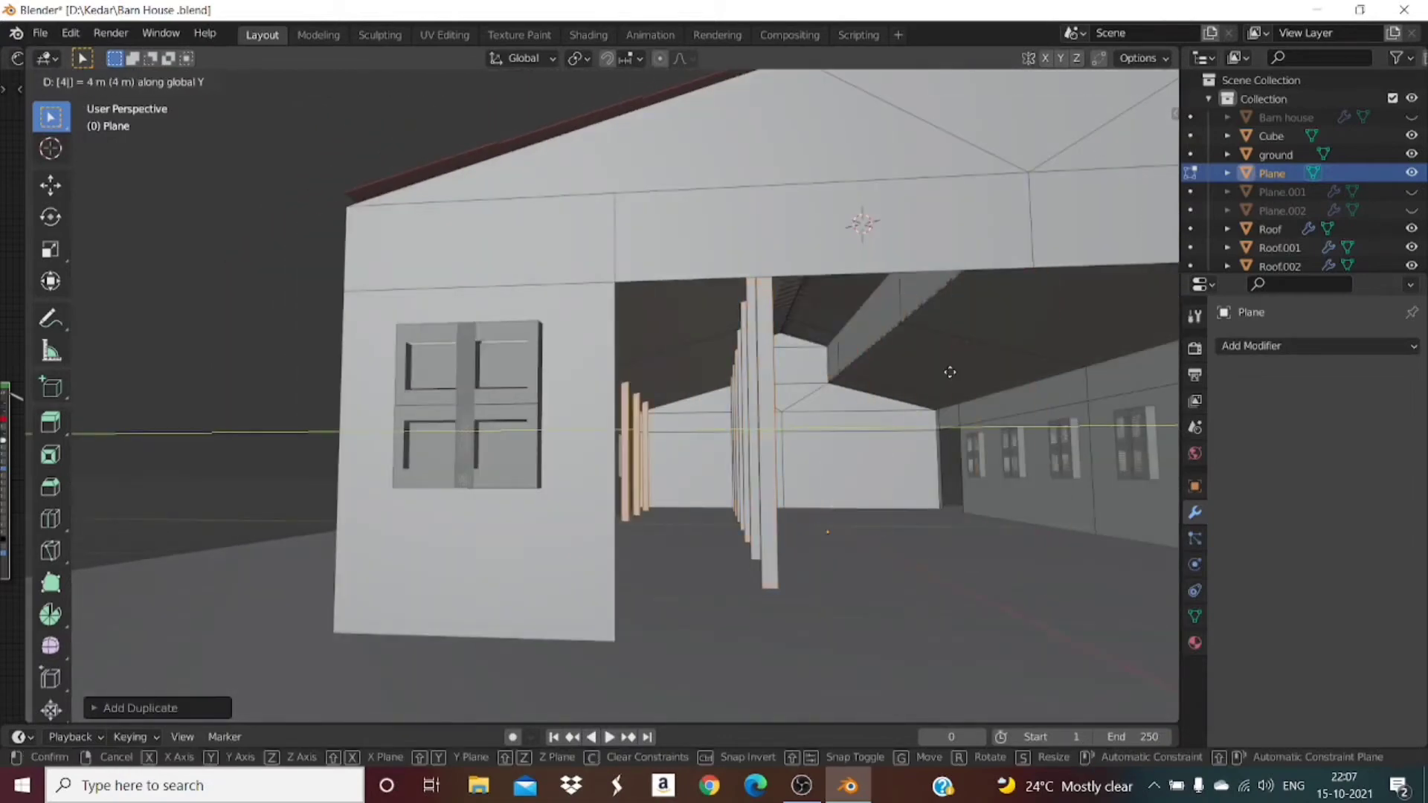
{"action": "key", "text": "BackSpace"}
{"action": "type", "text": "-4.5"}
{"action": "key", "text": "Return"}
{"action": "middle_click_drag", "start_coordinate": [1031, 511], "coordinate": [1027, 256]}
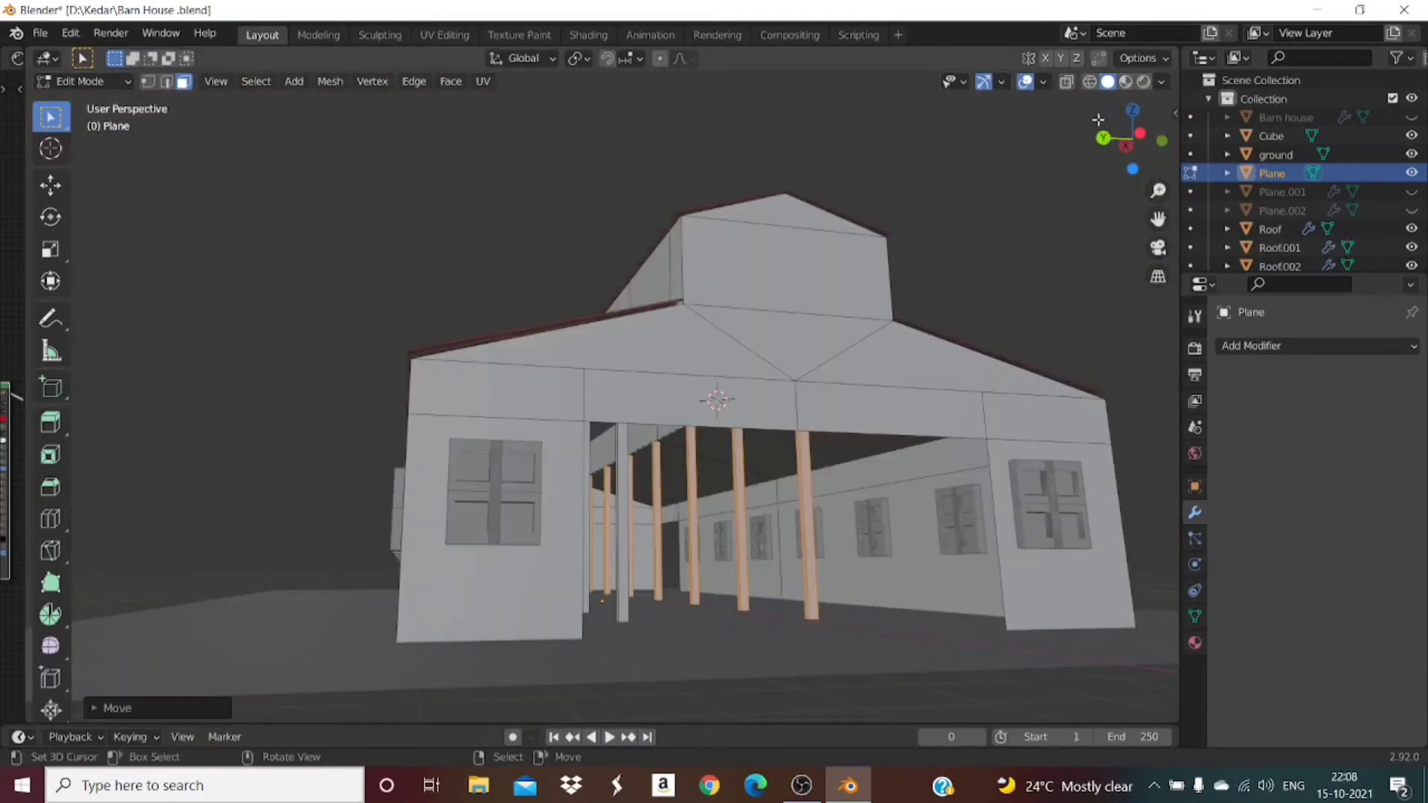
Step: Examine both pillar rows against the walls and roof in wireframe shading, from the back view and the barn's open end
{"action": "left_click_drag", "start_coordinate": [1127, 136], "coordinate": [1265, 144]}
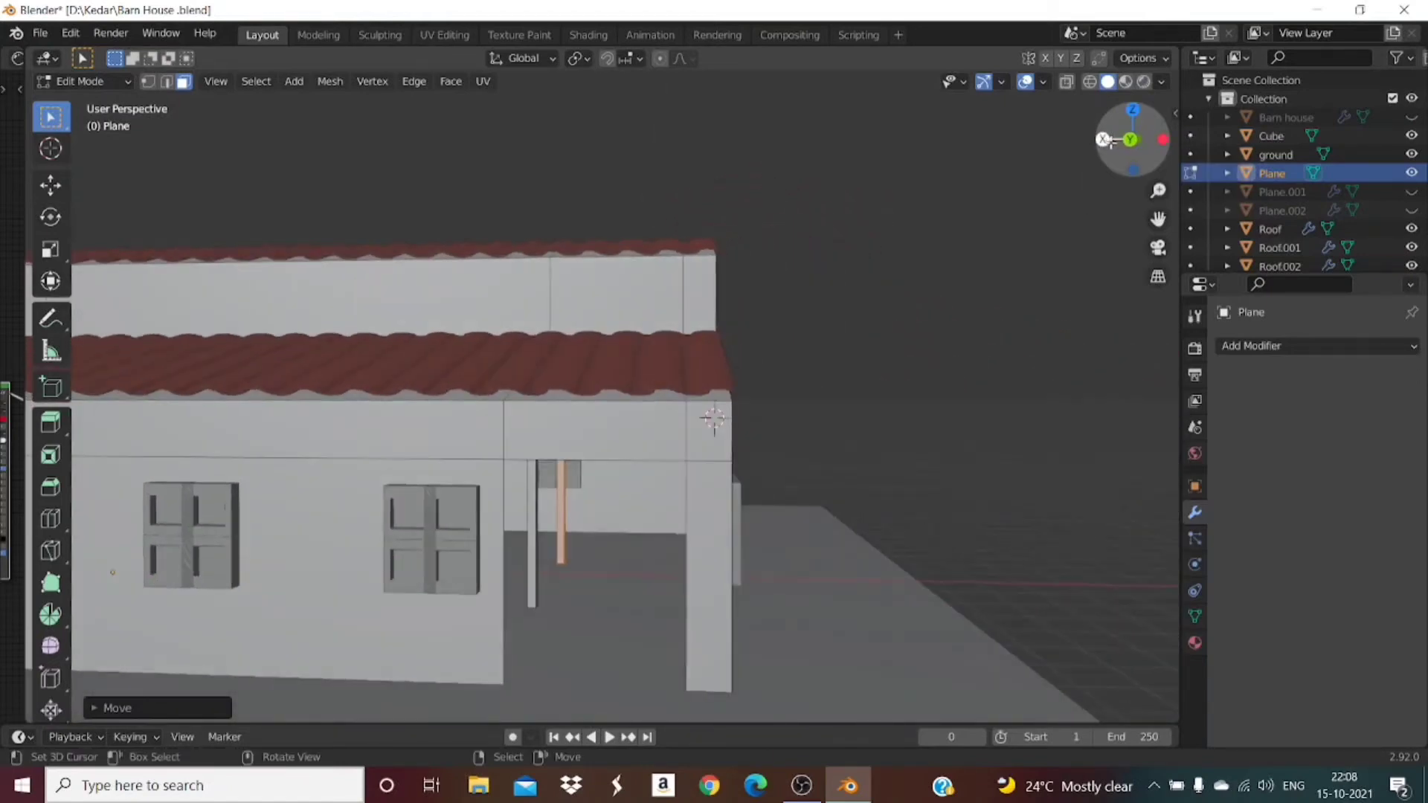
{"action": "left_click", "coordinate": [1131, 139]}
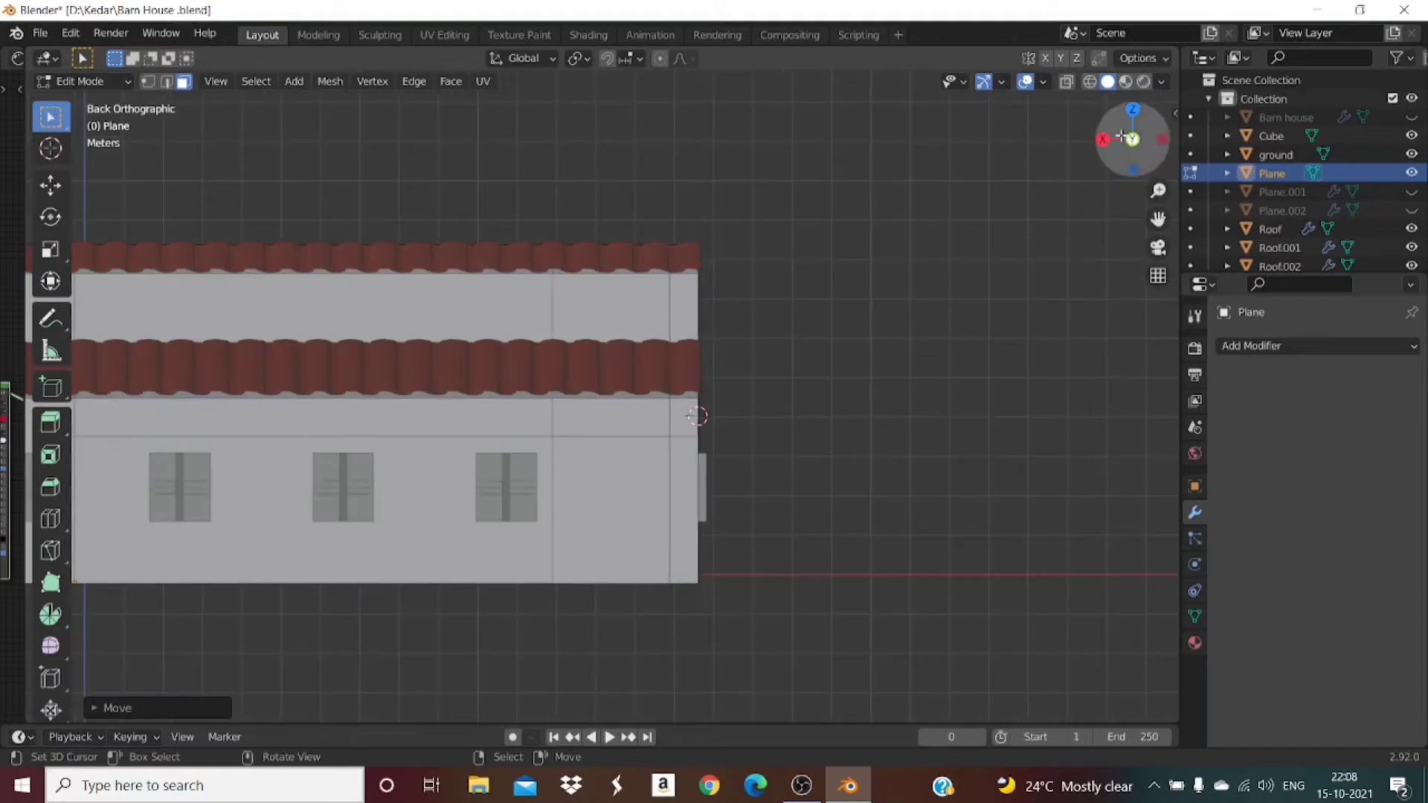
{"action": "left_click", "coordinate": [1090, 82]}
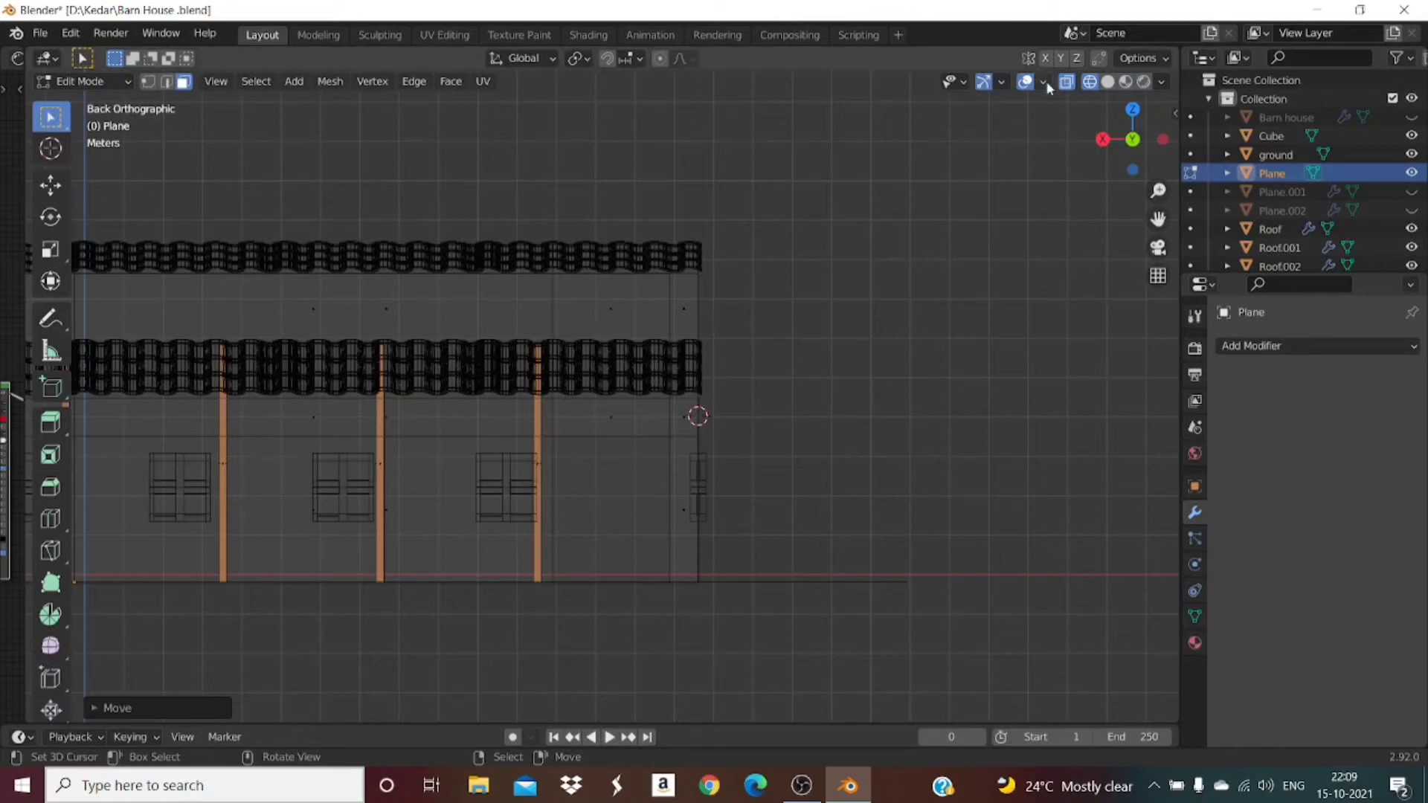
{"action": "left_click_drag", "start_coordinate": [1133, 142], "coordinate": [1101, 149]}
{"action": "scroll", "coordinate": [652, 447], "scroll_direction": "up", "scroll_amount": 8}
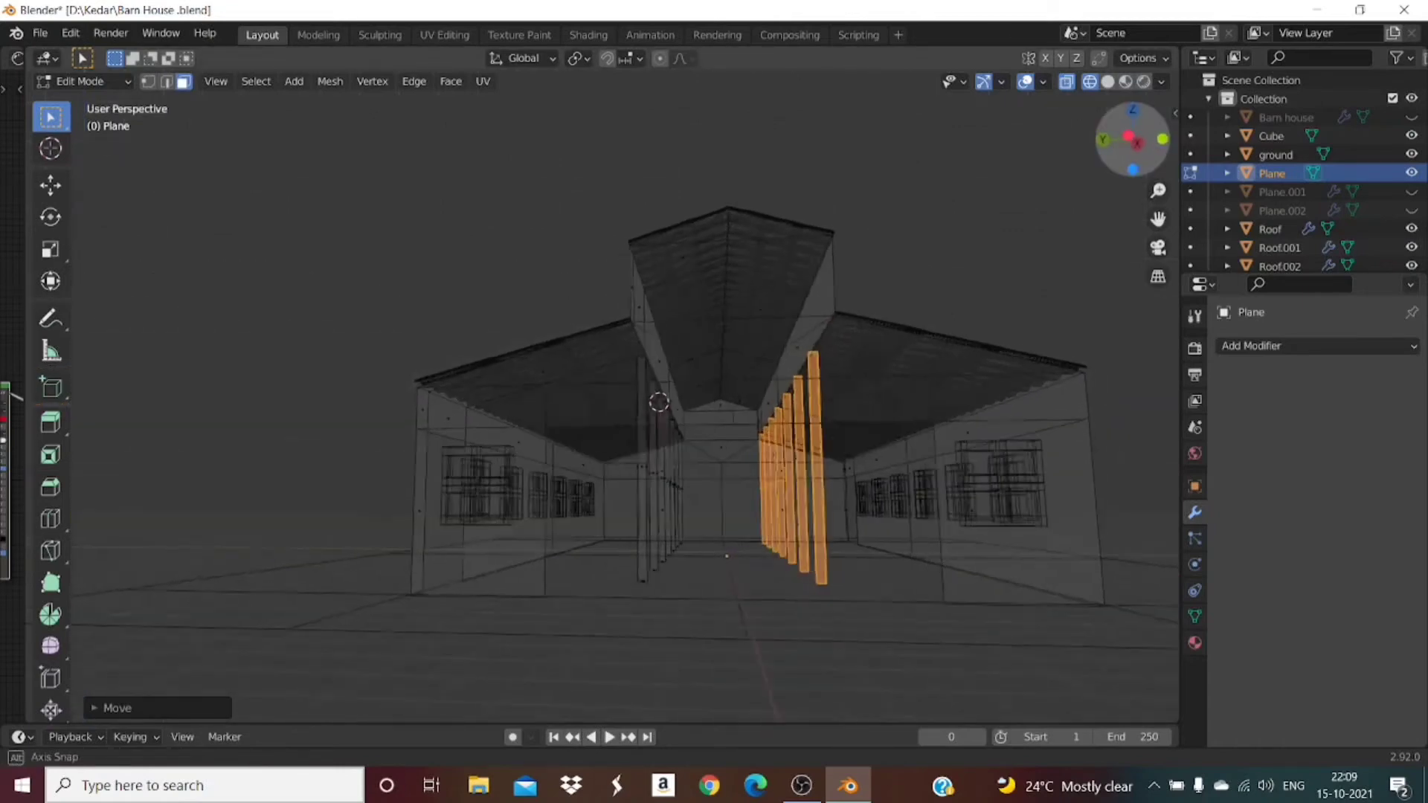
{"action": "scroll", "coordinate": [649, 554], "scroll_direction": "up", "scroll_amount": 4}
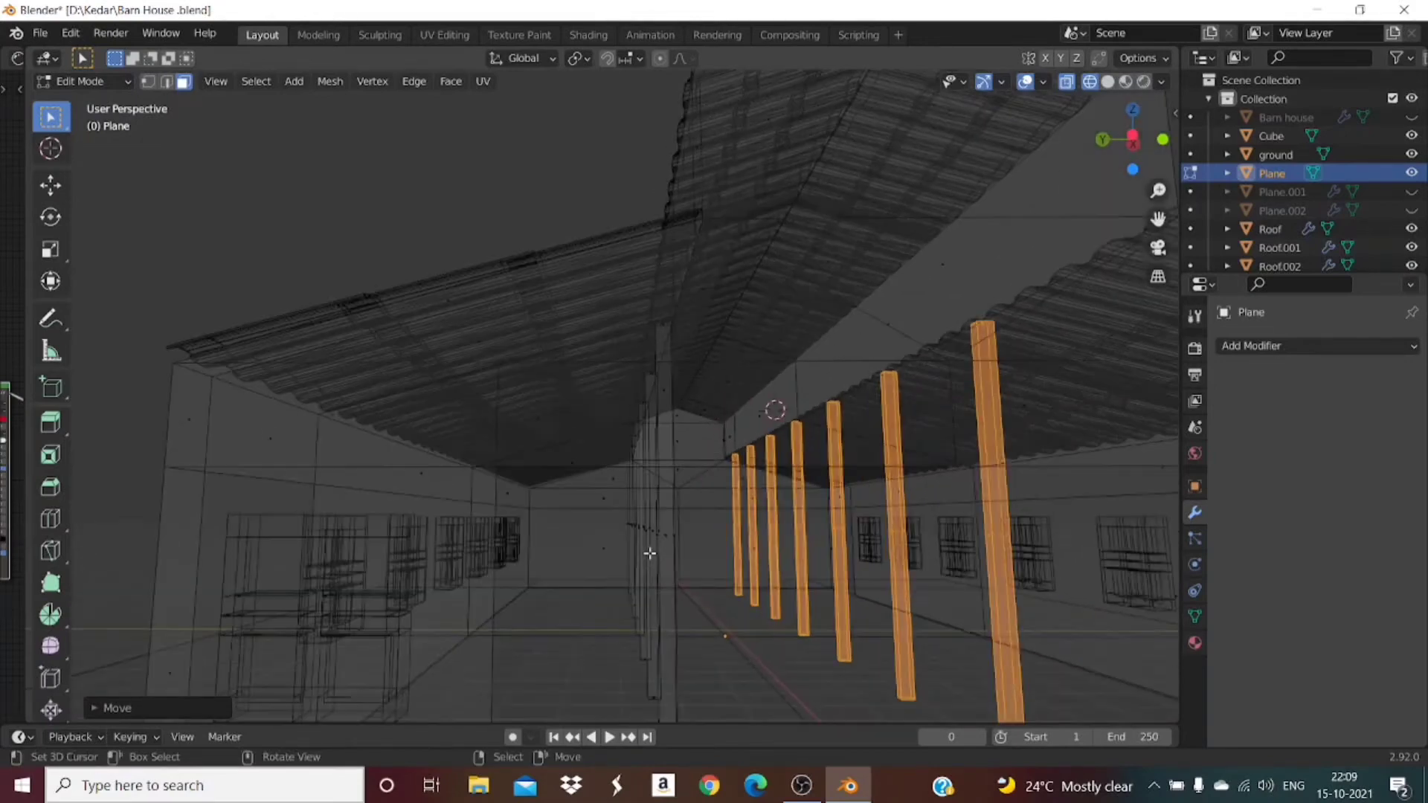
{"action": "left_click_drag", "start_coordinate": [1119, 141], "coordinate": [1107, 140]}
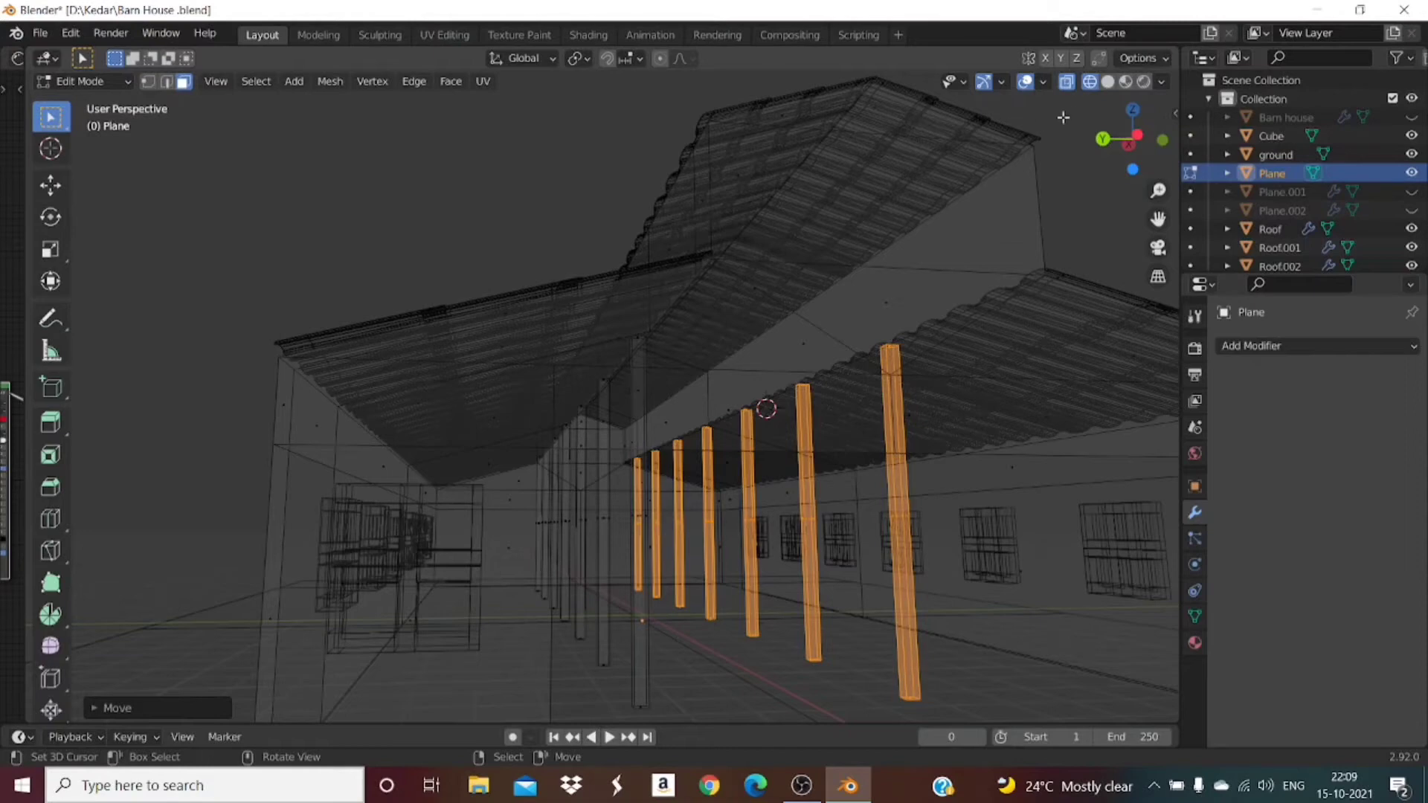
{"action": "mouse_move", "coordinate": [1120, 141]}
{"action": "left_mouse_down"}
{"action": "mouse_move", "coordinate": [1176, 146]}
{"action": "mouse_move", "coordinate": [1138, 121]}
{"action": "left_mouse_up"}
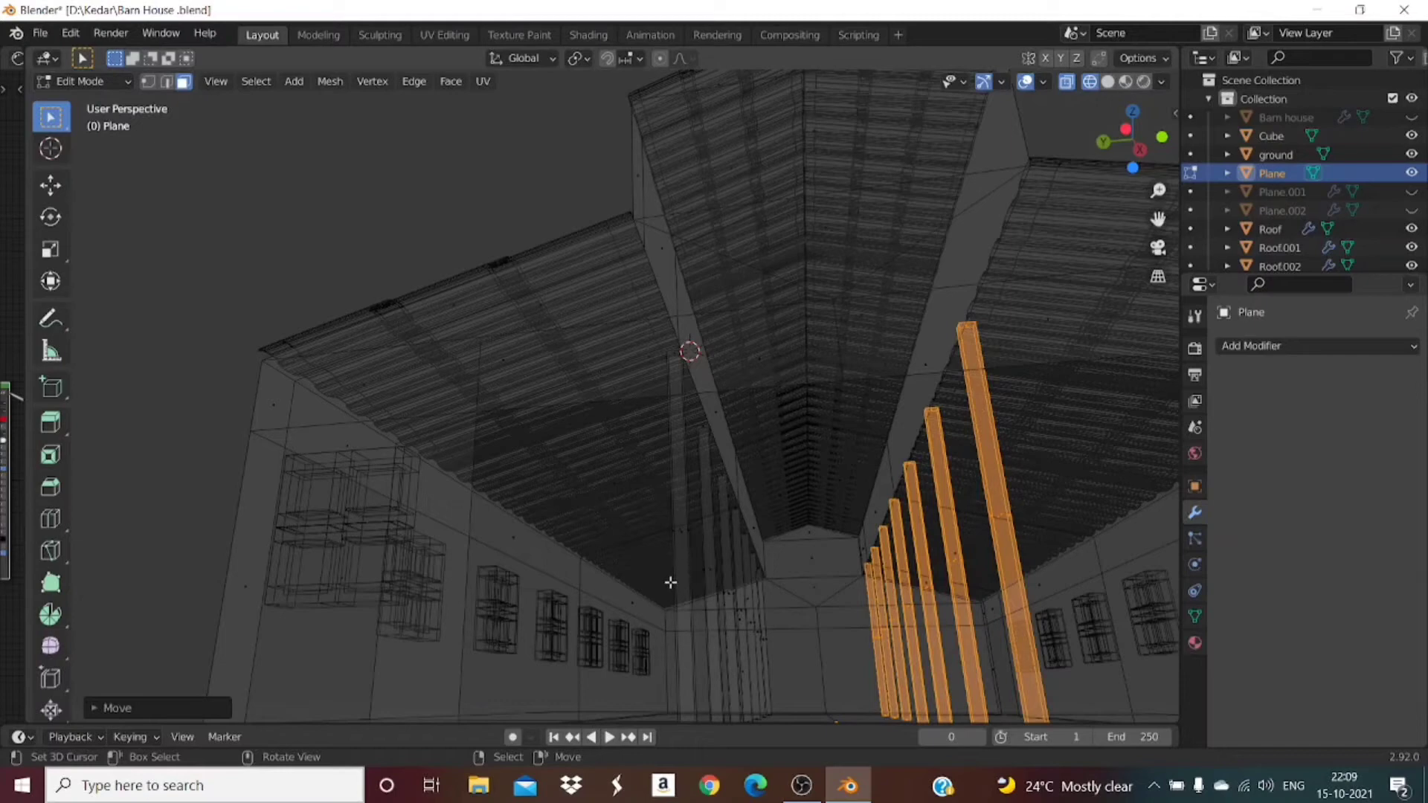
Step: Add the two pillars of the original row nearest the open end to the selection of duplicated pillars
{"action": "left_click", "coordinate": [149, 82]}
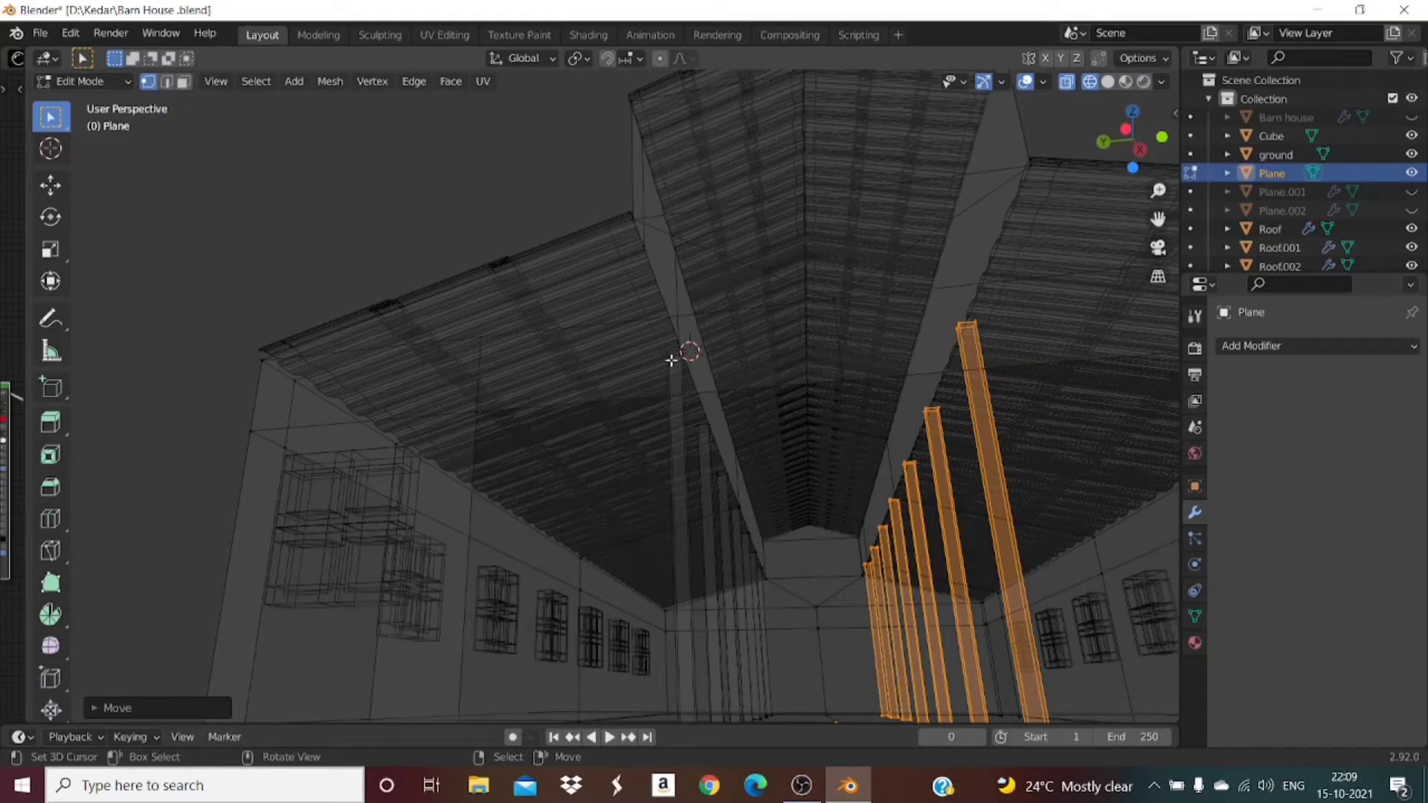
{"action": "key", "text": "l"}
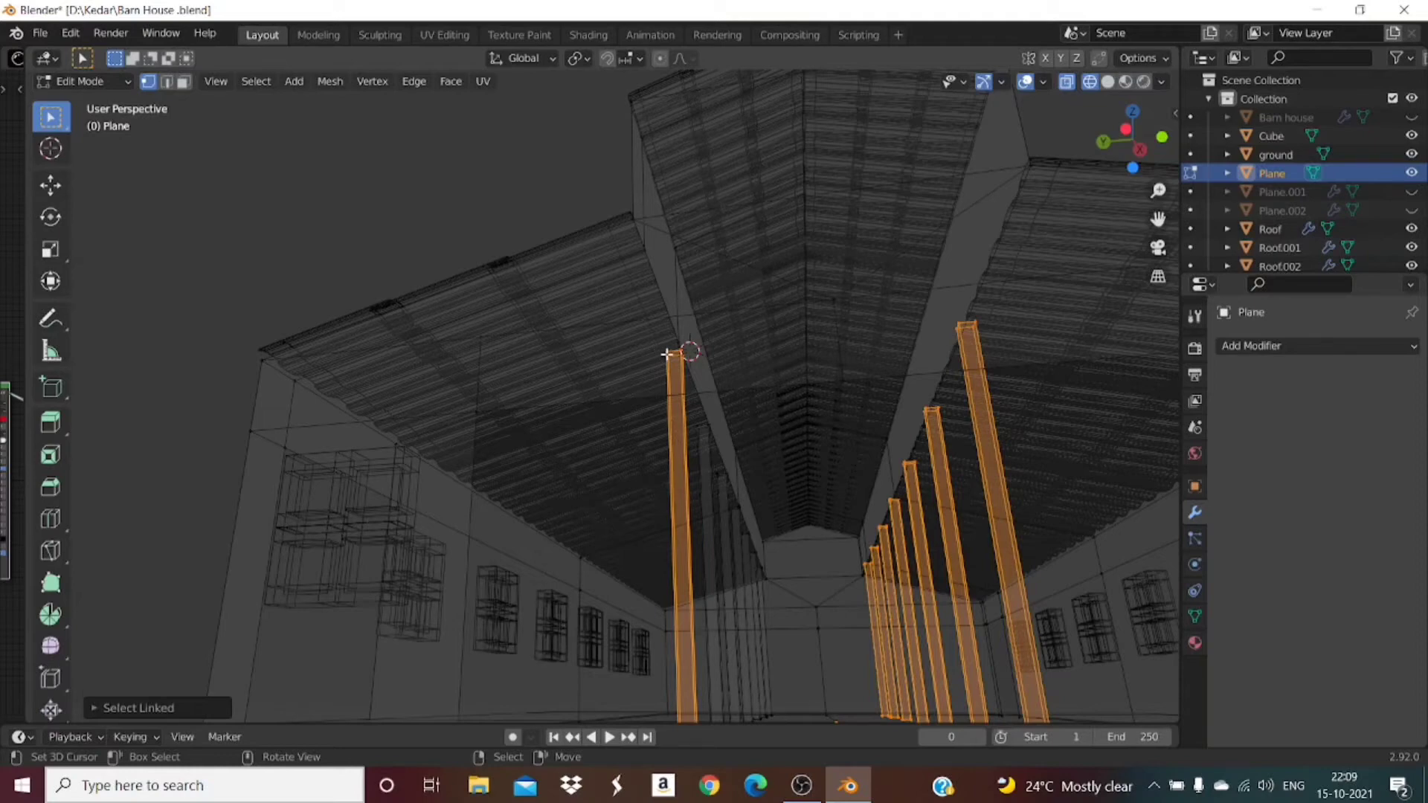
{"action": "left_click", "coordinate": [185, 83]}
{"action": "left_click_drag", "start_coordinate": [1132, 138], "coordinate": [1169, 139]}
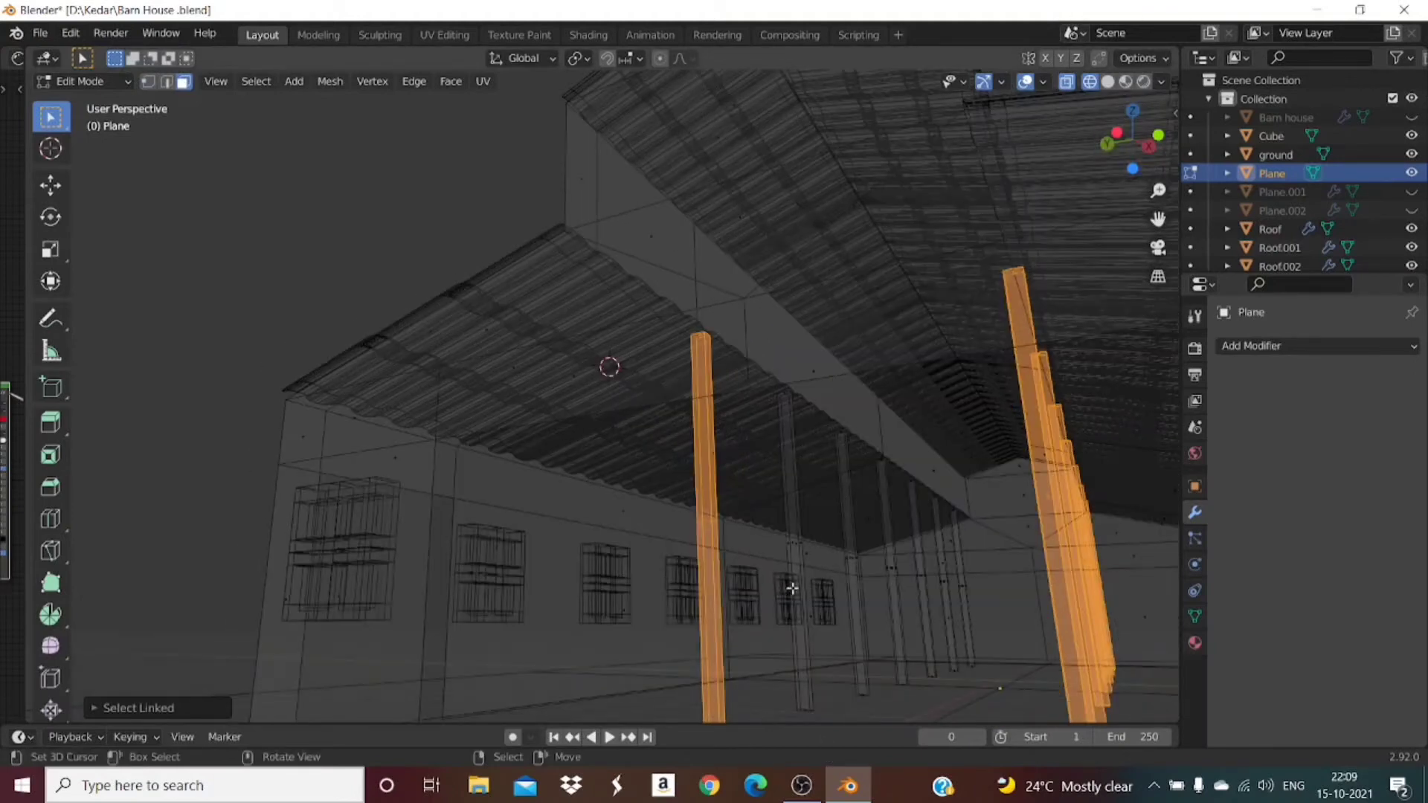
{"action": "key", "text": "l"}
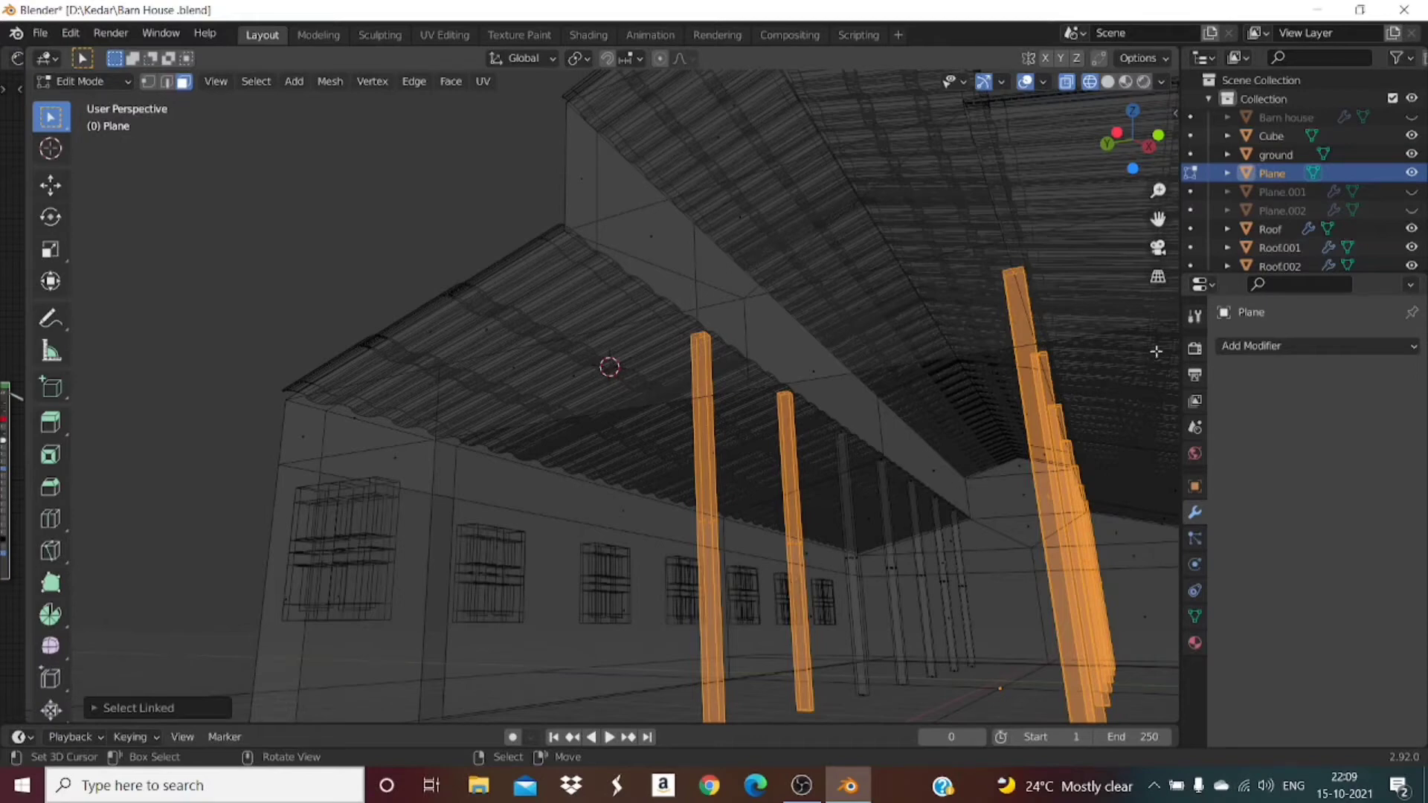
Step: Add the remaining linked pillars of the original row to the selection, covering both rows
{"action": "left_click_drag", "start_coordinate": [1157, 149], "coordinate": [1131, 146]}
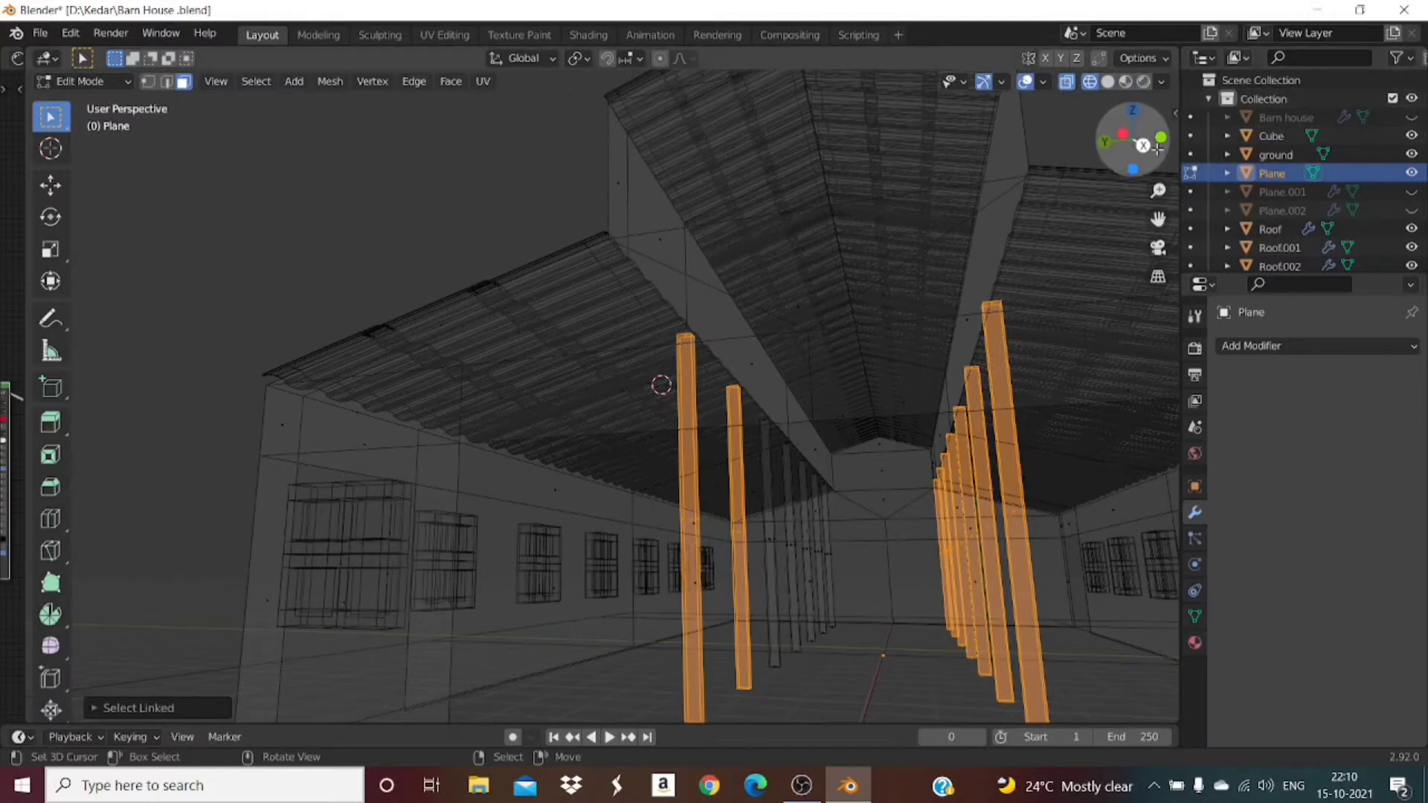
{"action": "mouse_move", "coordinate": [1157, 147]}
{"action": "left_mouse_down"}
{"action": "mouse_move", "coordinate": [1097, 190]}
{"action": "mouse_move", "coordinate": [1146, 153]}
{"action": "left_mouse_up"}
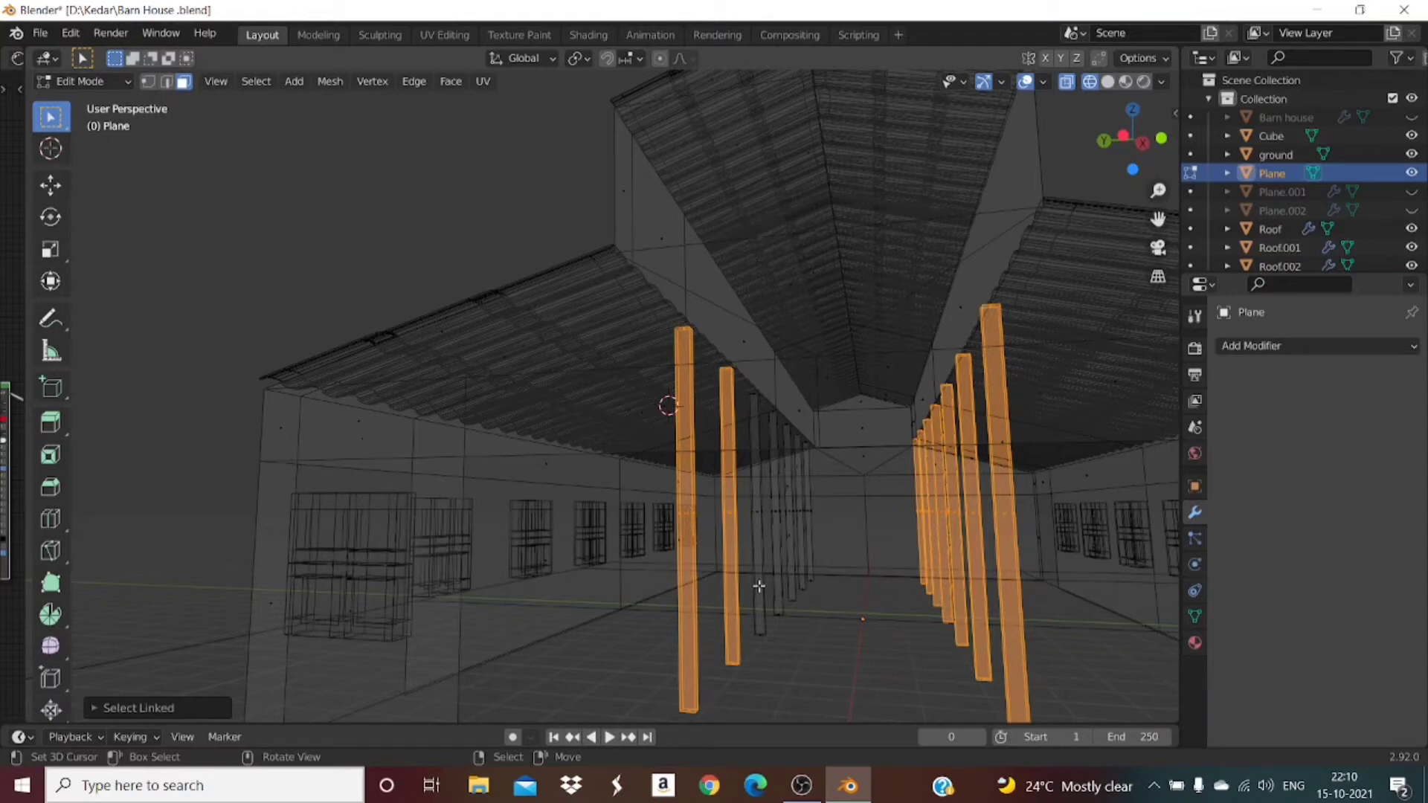
{"action": "key", "text": "l"}
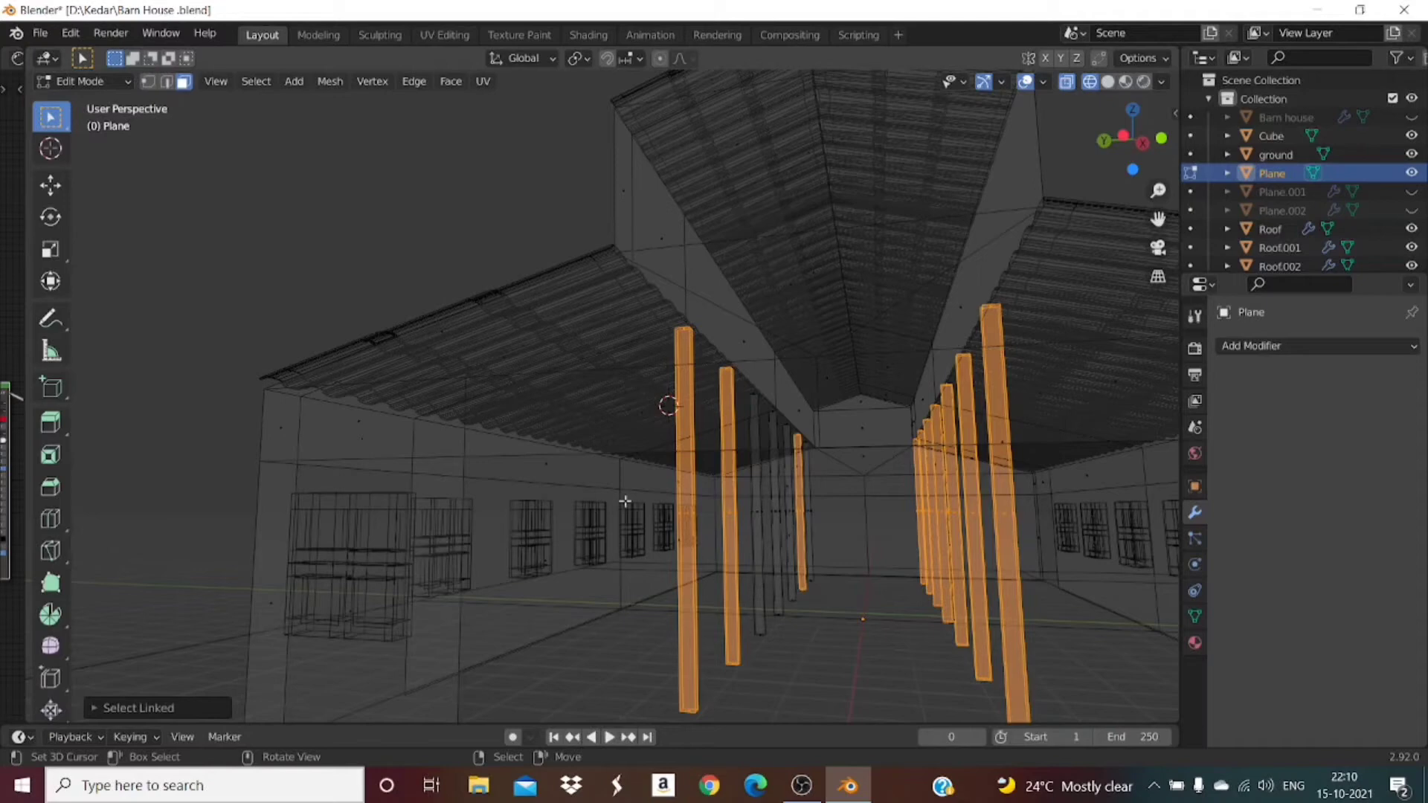
{"action": "key", "text": "l"}
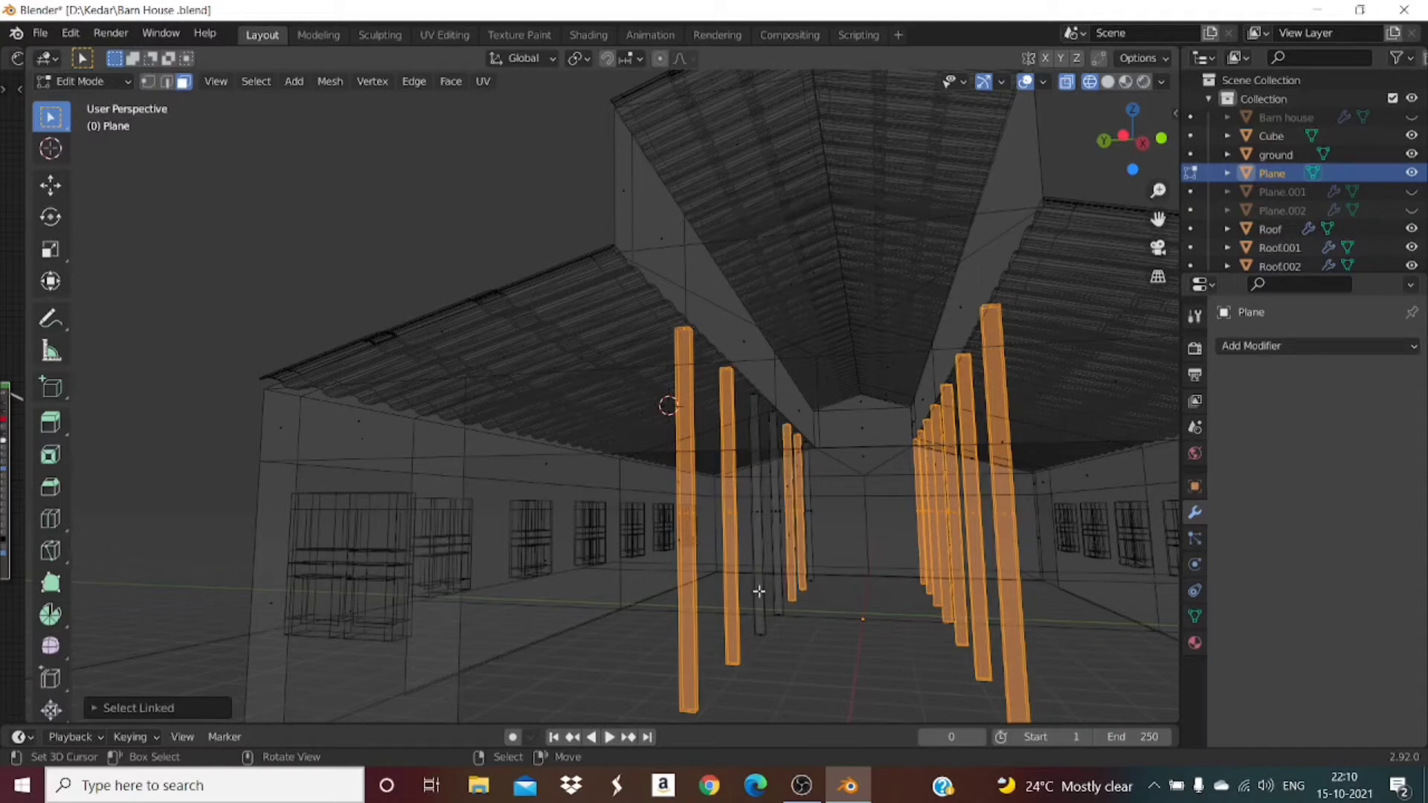
{"action": "key", "text": "l"}
{"action": "key", "text": "l"}
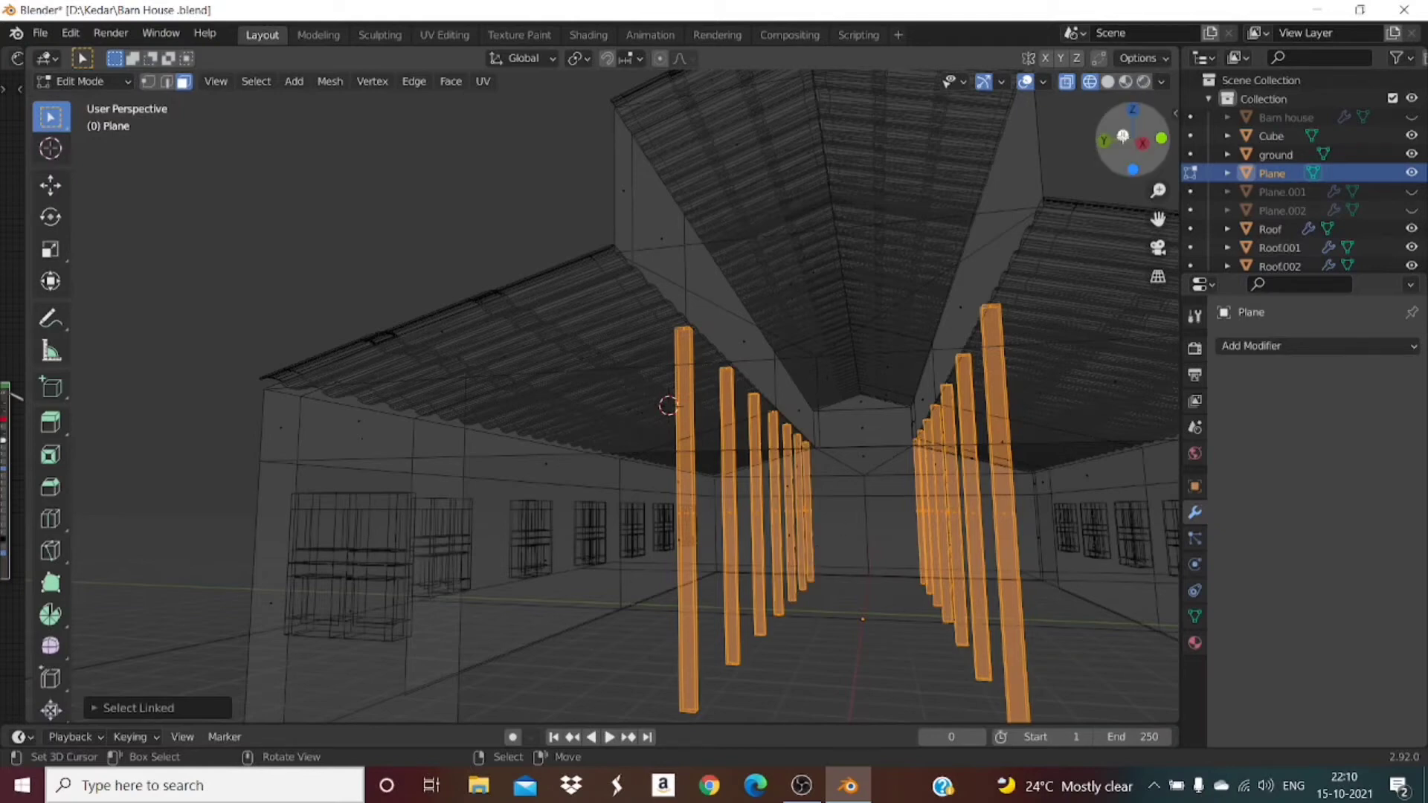
Step: Separate the selected pillars into their own object and select it in Object Mode with solid shading
{"action": "mouse_move", "coordinate": [1132, 138]}
{"action": "left_mouse_down"}
{"action": "mouse_move", "coordinate": [1109, 142]}
{"action": "mouse_move", "coordinate": [1145, 141]}
{"action": "left_mouse_up"}
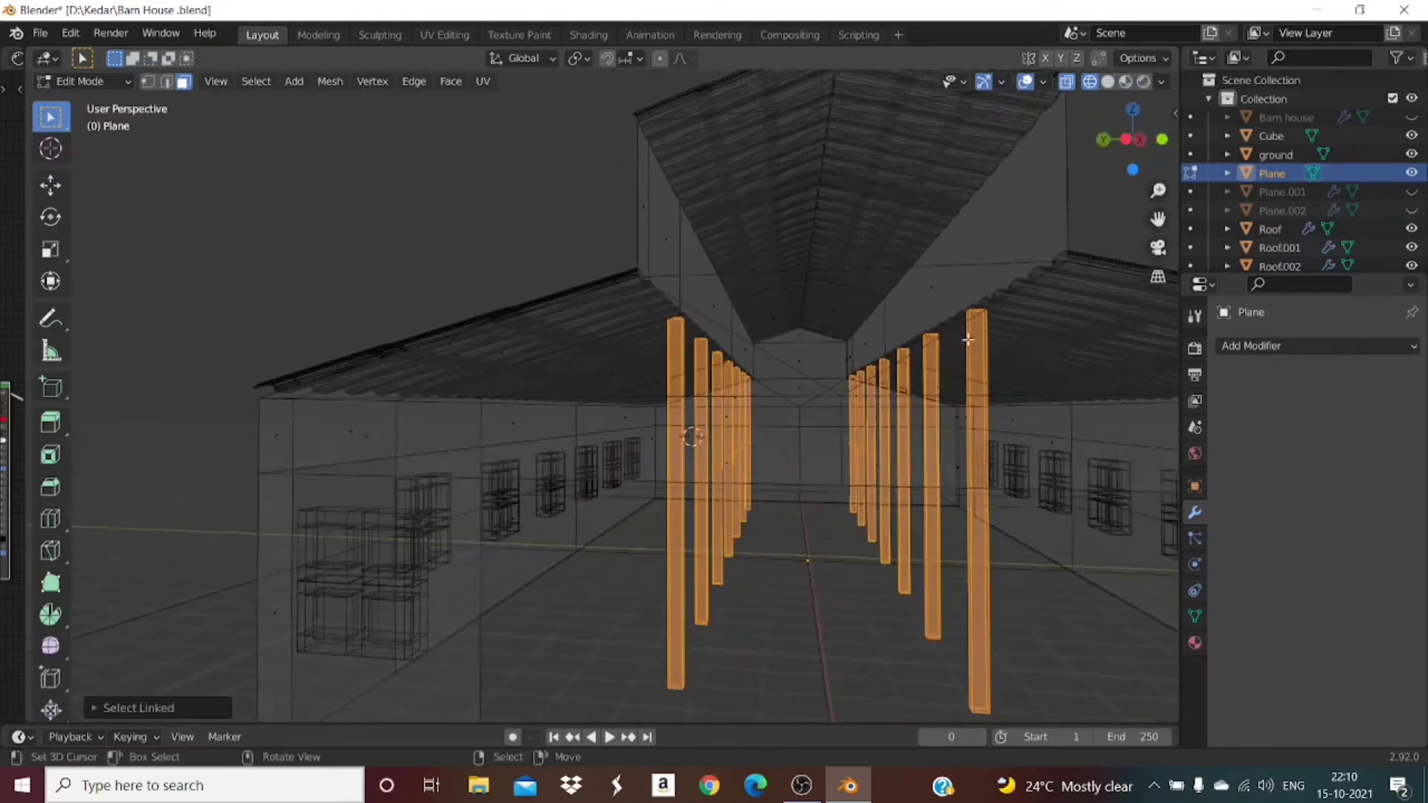
{"action": "key", "text": "p"}
{"action": "left_click", "coordinate": [967, 339]}
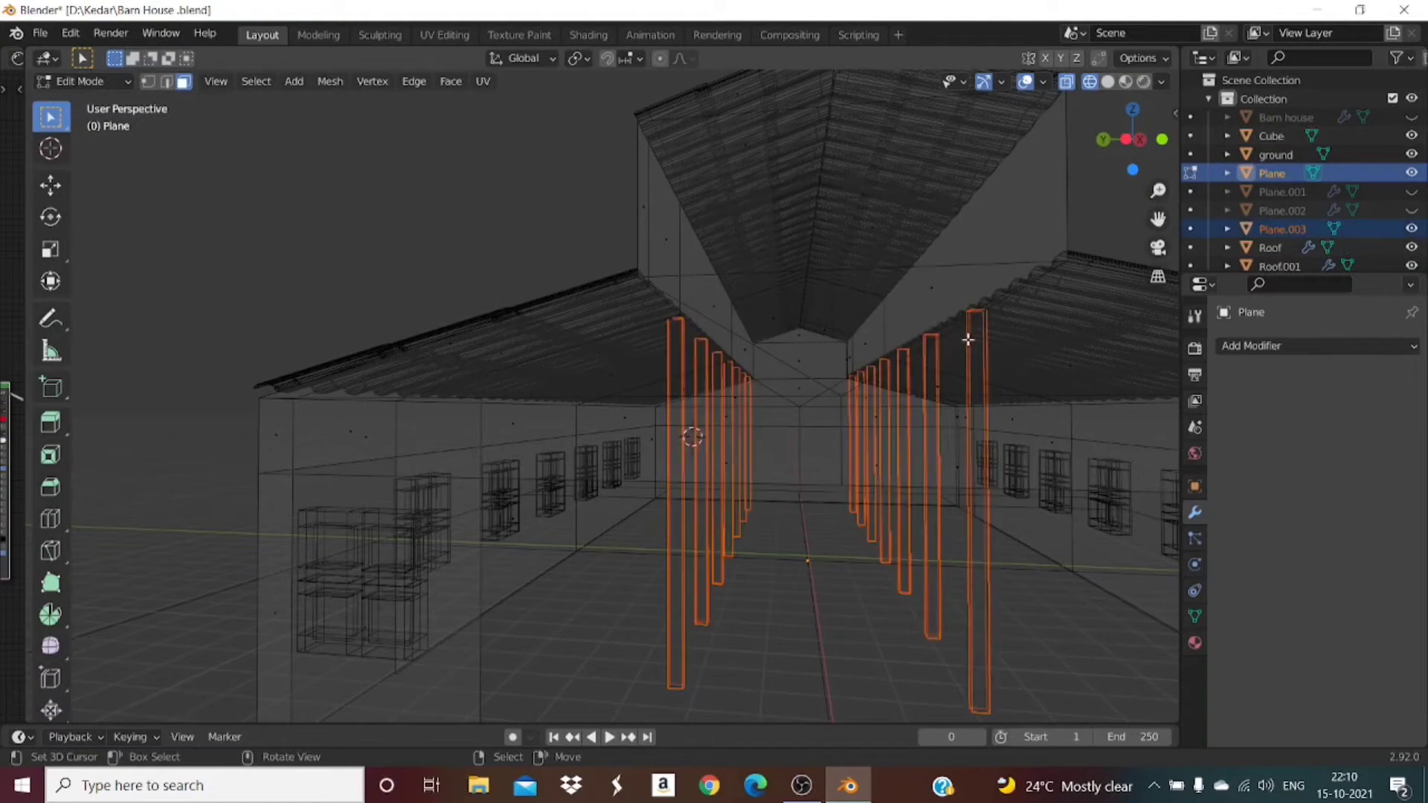
{"action": "left_click", "coordinate": [1112, 84]}
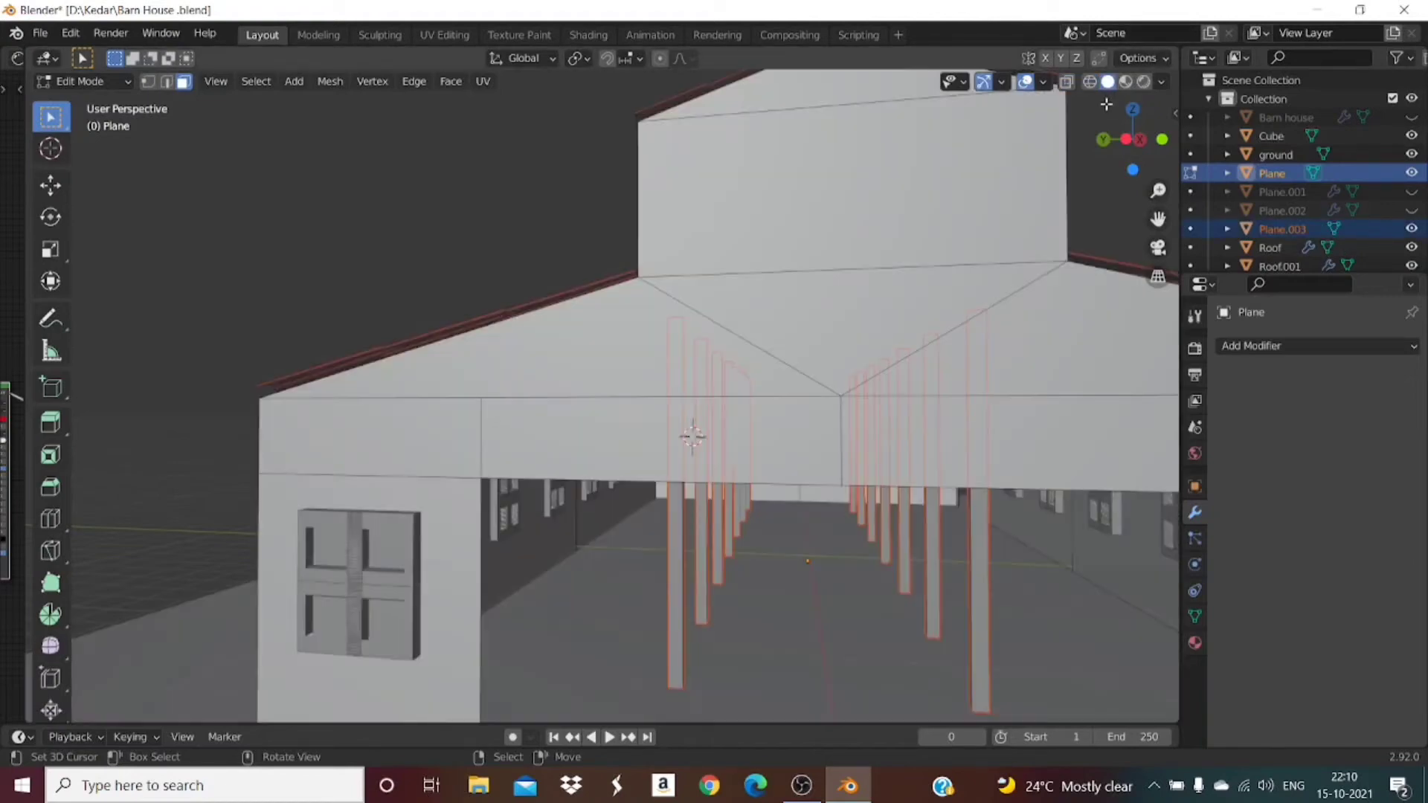
{"action": "left_click_drag", "start_coordinate": [1133, 132], "coordinate": [1136, 127]}
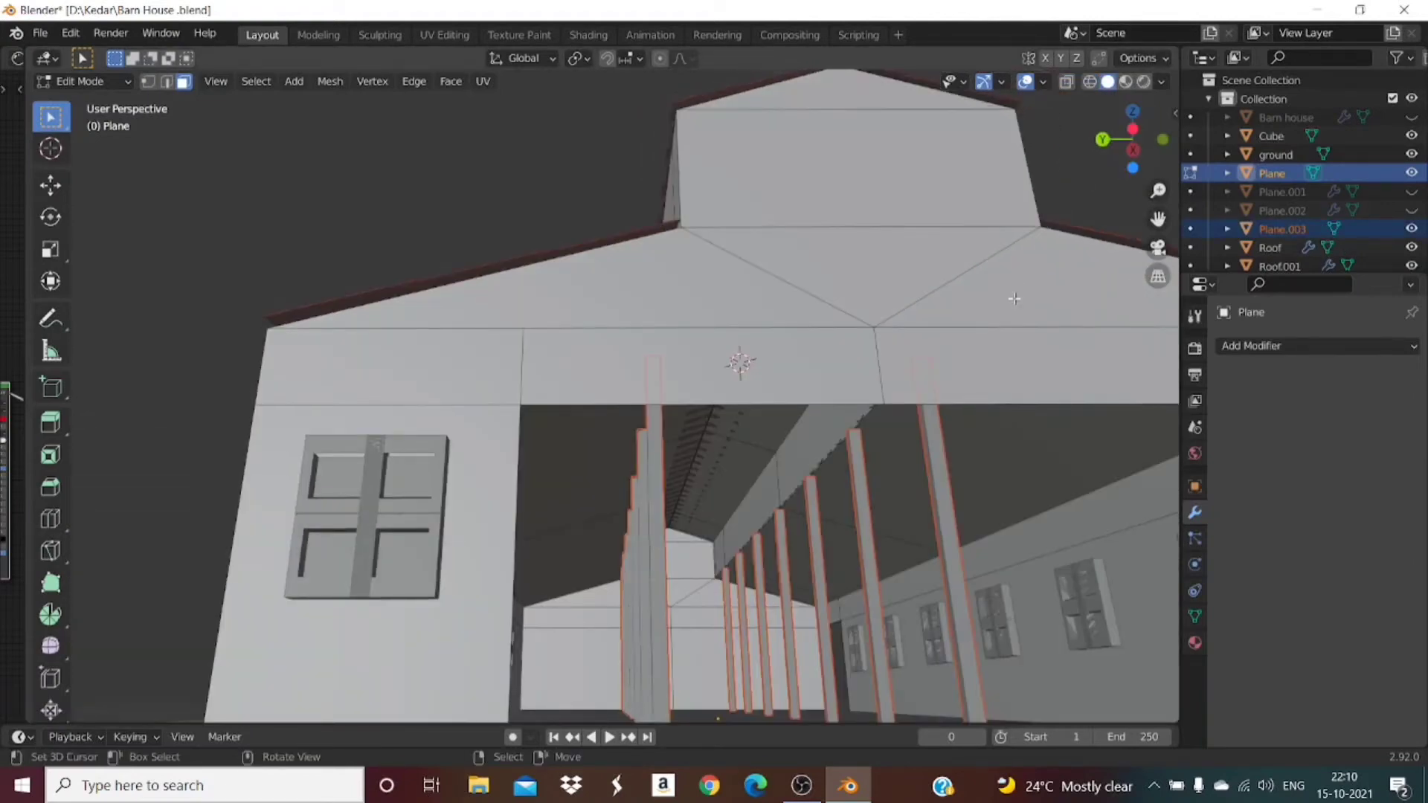
{"action": "key", "text": "Tab"}
{"action": "left_click", "coordinate": [859, 498]}
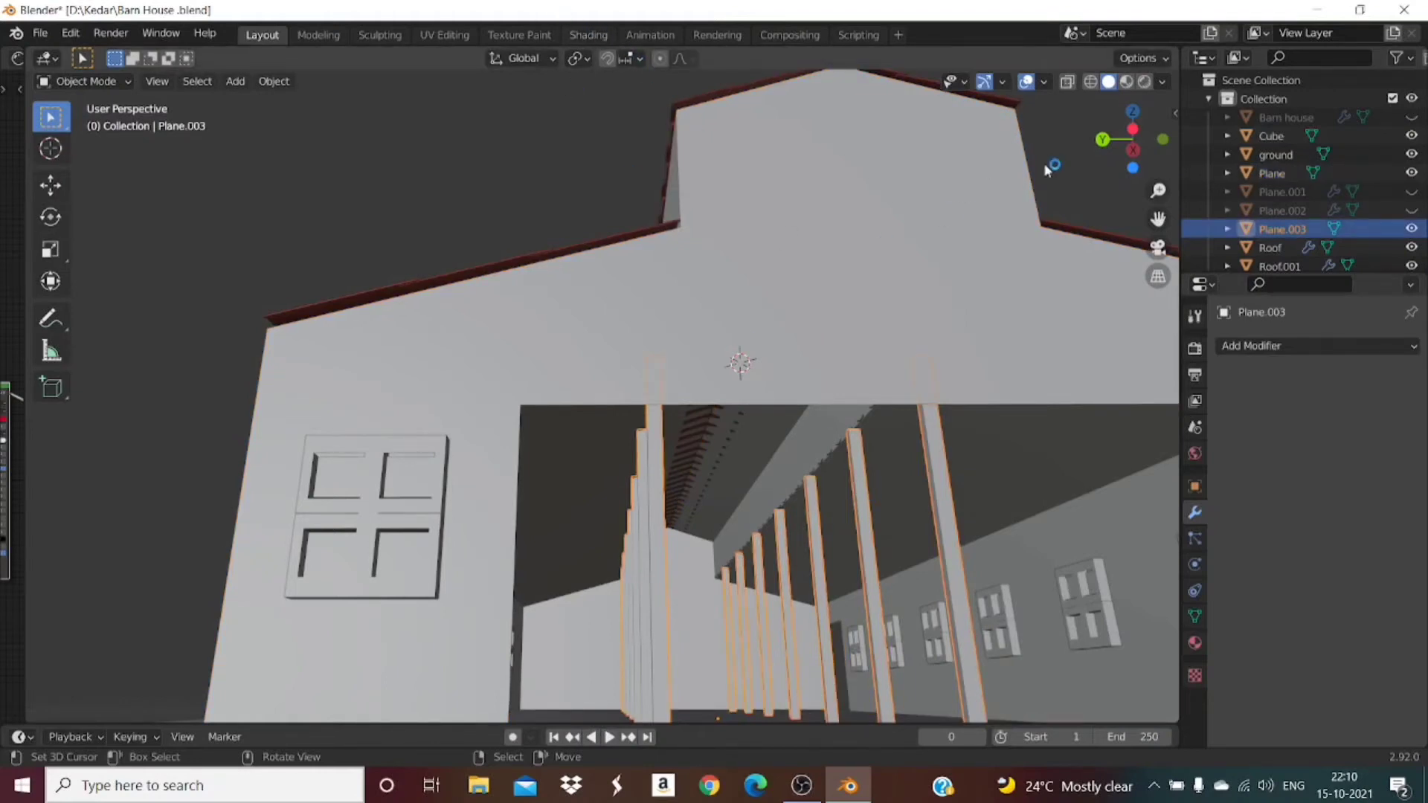
Step: Check the separated pillars from above and display the barn in Material Preview shading
{"action": "left_click_drag", "start_coordinate": [1162, 140], "coordinate": [990, 305]}
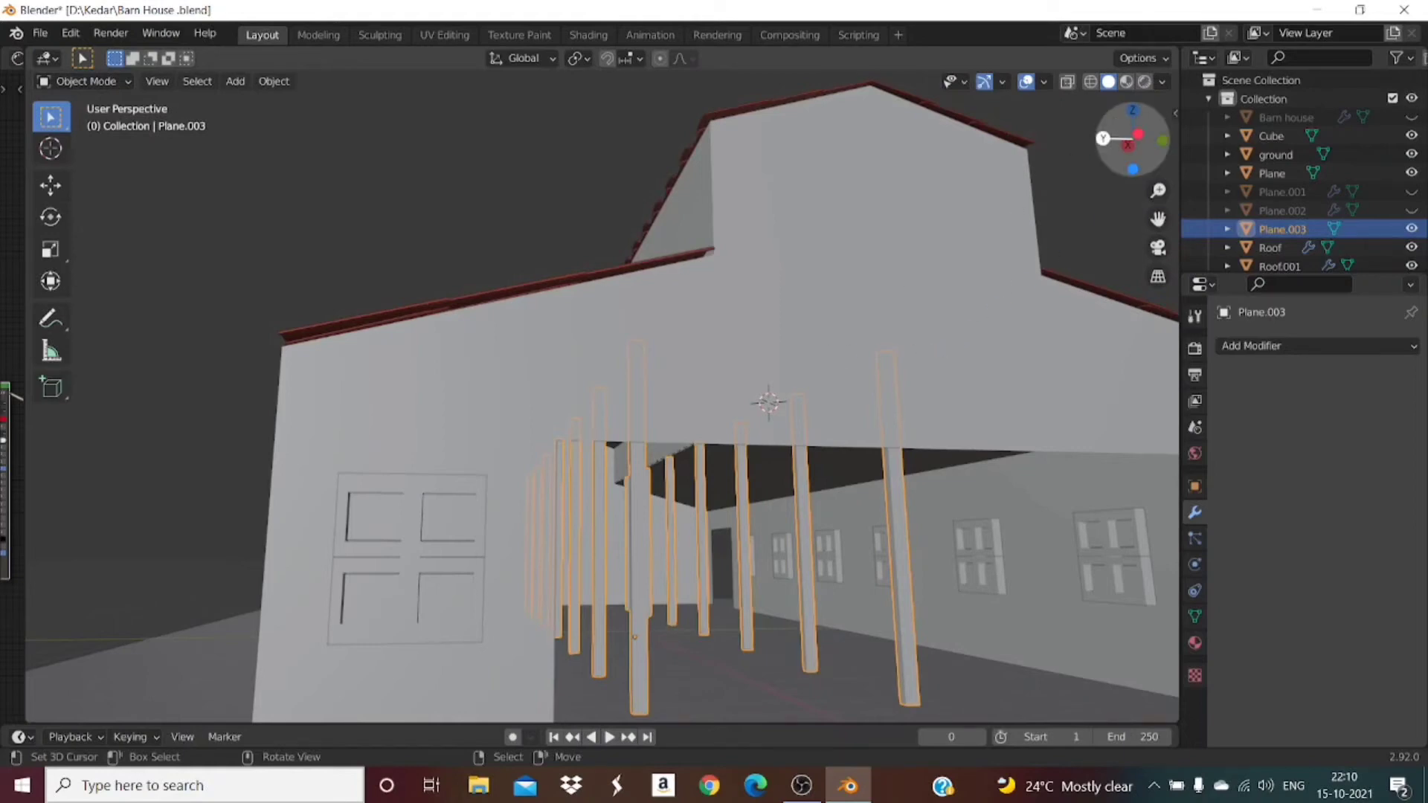
{"action": "left_click_drag", "start_coordinate": [1119, 139], "coordinate": [1118, 228]}
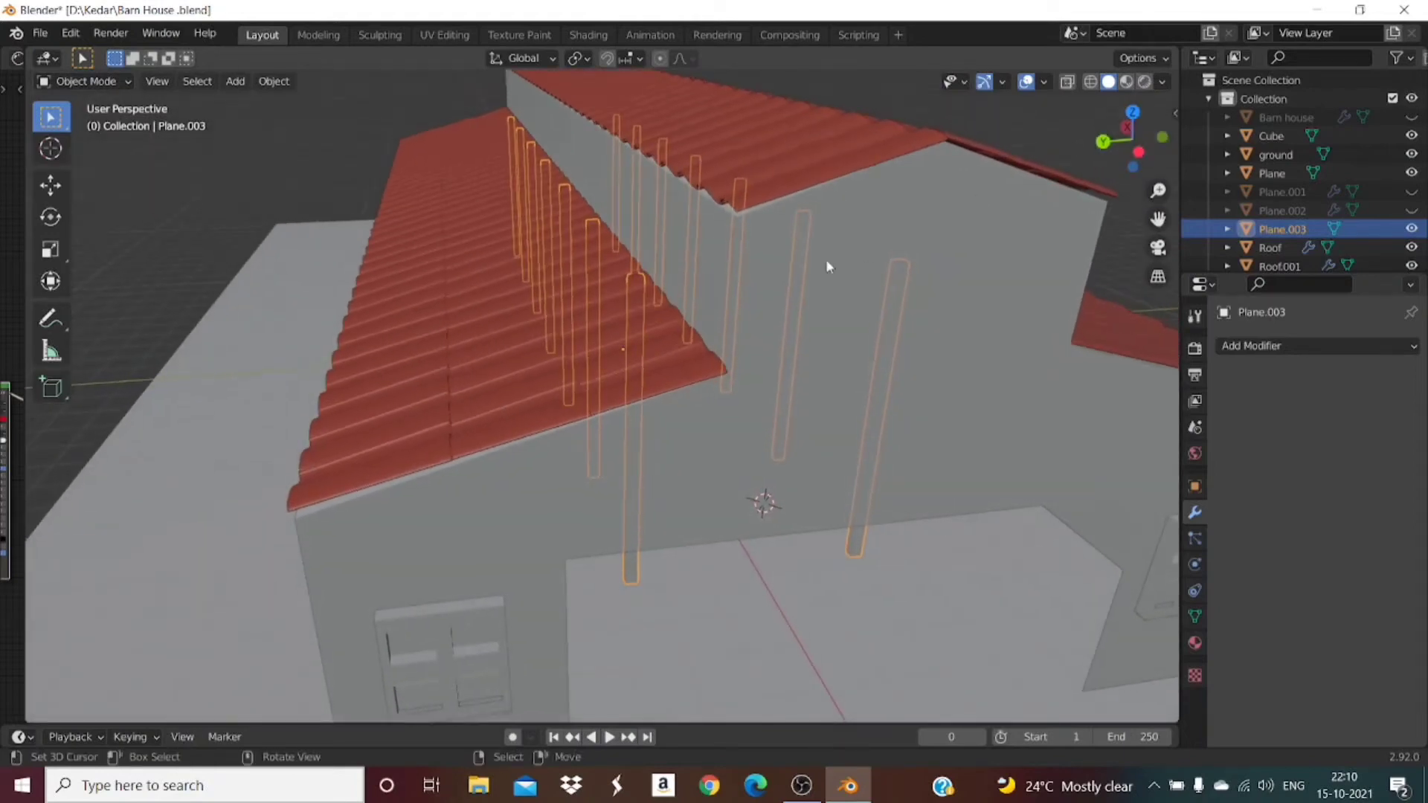
{"action": "left_click", "coordinate": [1127, 82]}
{"action": "mouse_move", "coordinate": [1122, 147]}
{"action": "left_mouse_down"}
{"action": "mouse_move", "coordinate": [1099, 141]}
{"action": "mouse_move", "coordinate": [1105, 153]}
{"action": "mouse_move", "coordinate": [1109, 138]}
{"action": "left_mouse_up"}
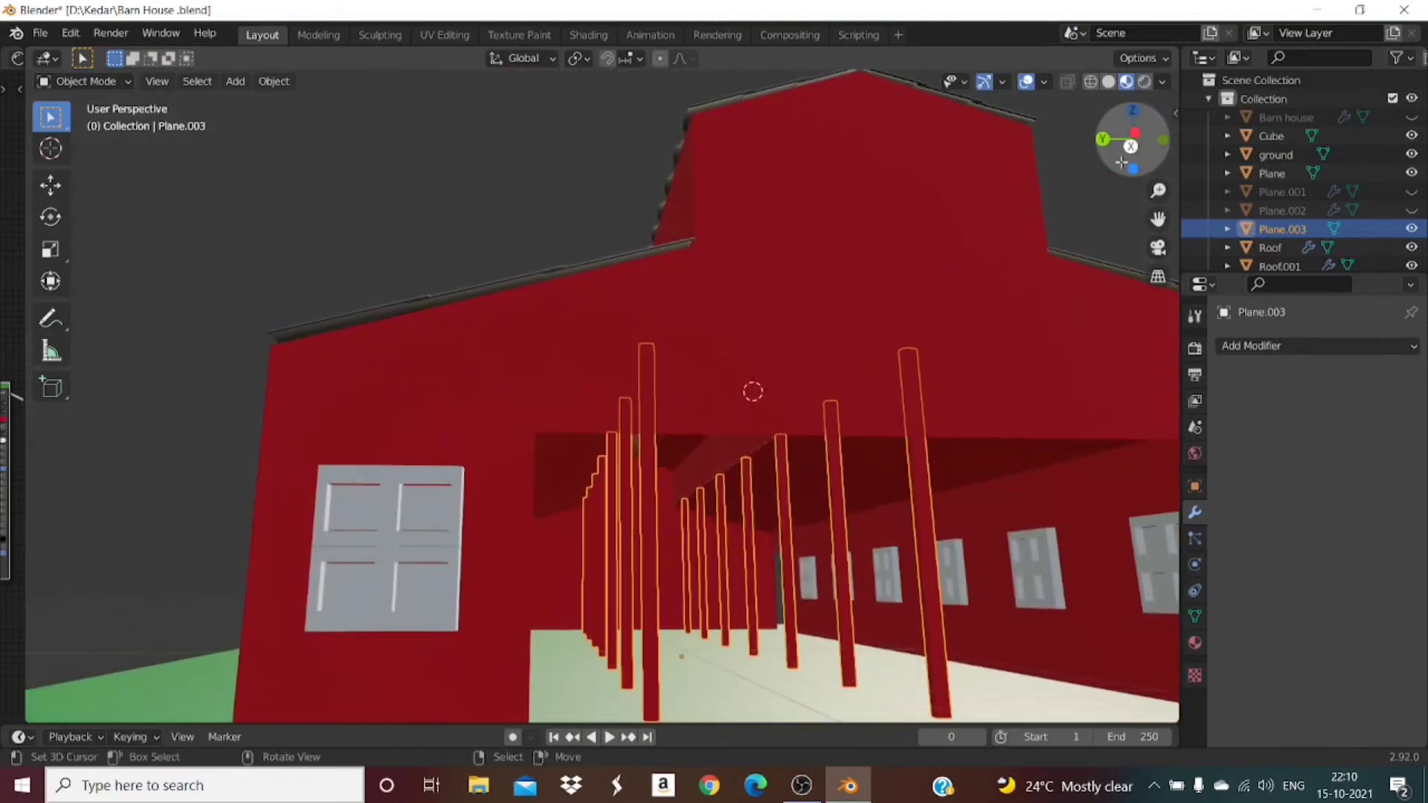
Step: In the Shading workspace, unlink the shared red material from the separated pillars and give them a new material
{"action": "left_click", "coordinate": [589, 35]}
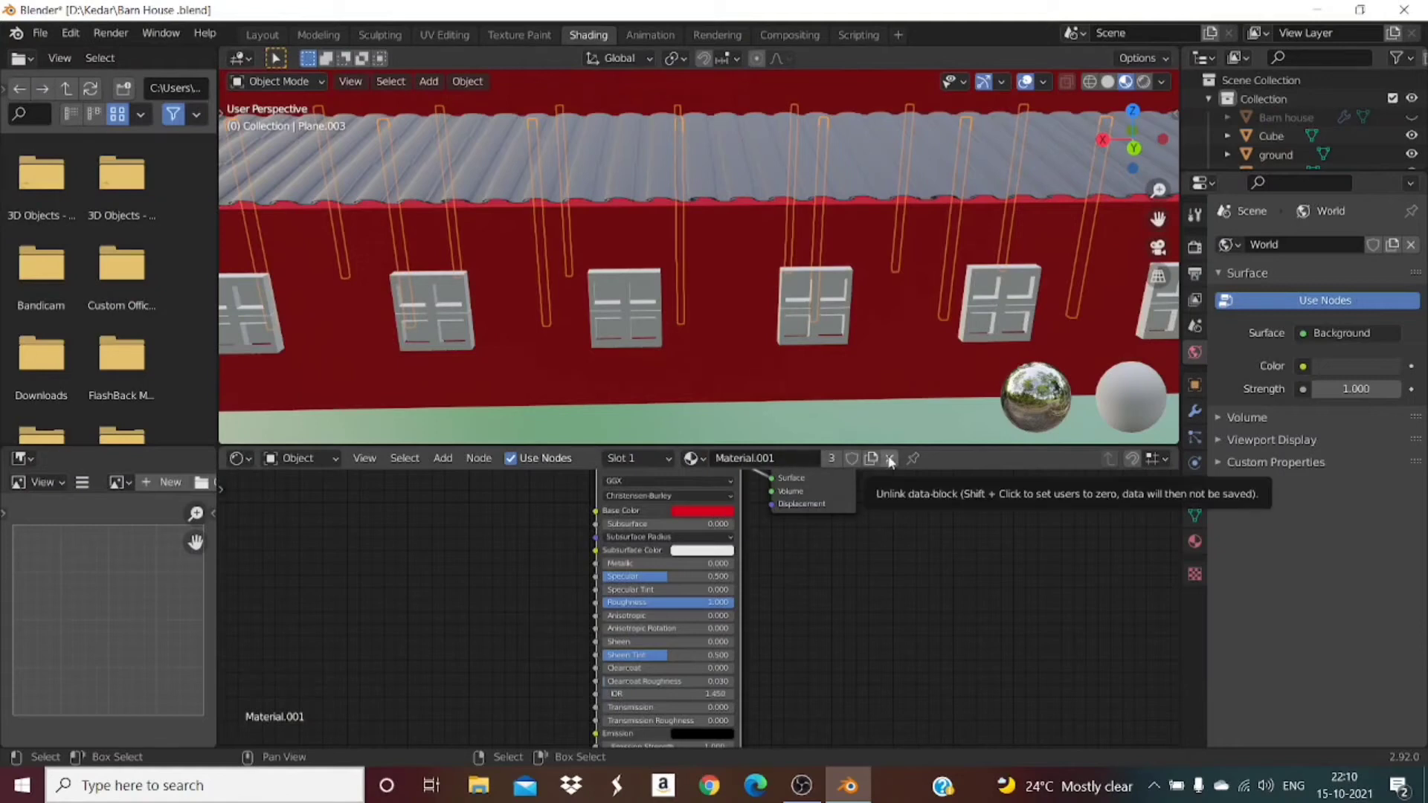
{"action": "left_click_drag", "start_coordinate": [1125, 128], "coordinate": [977, 249]}
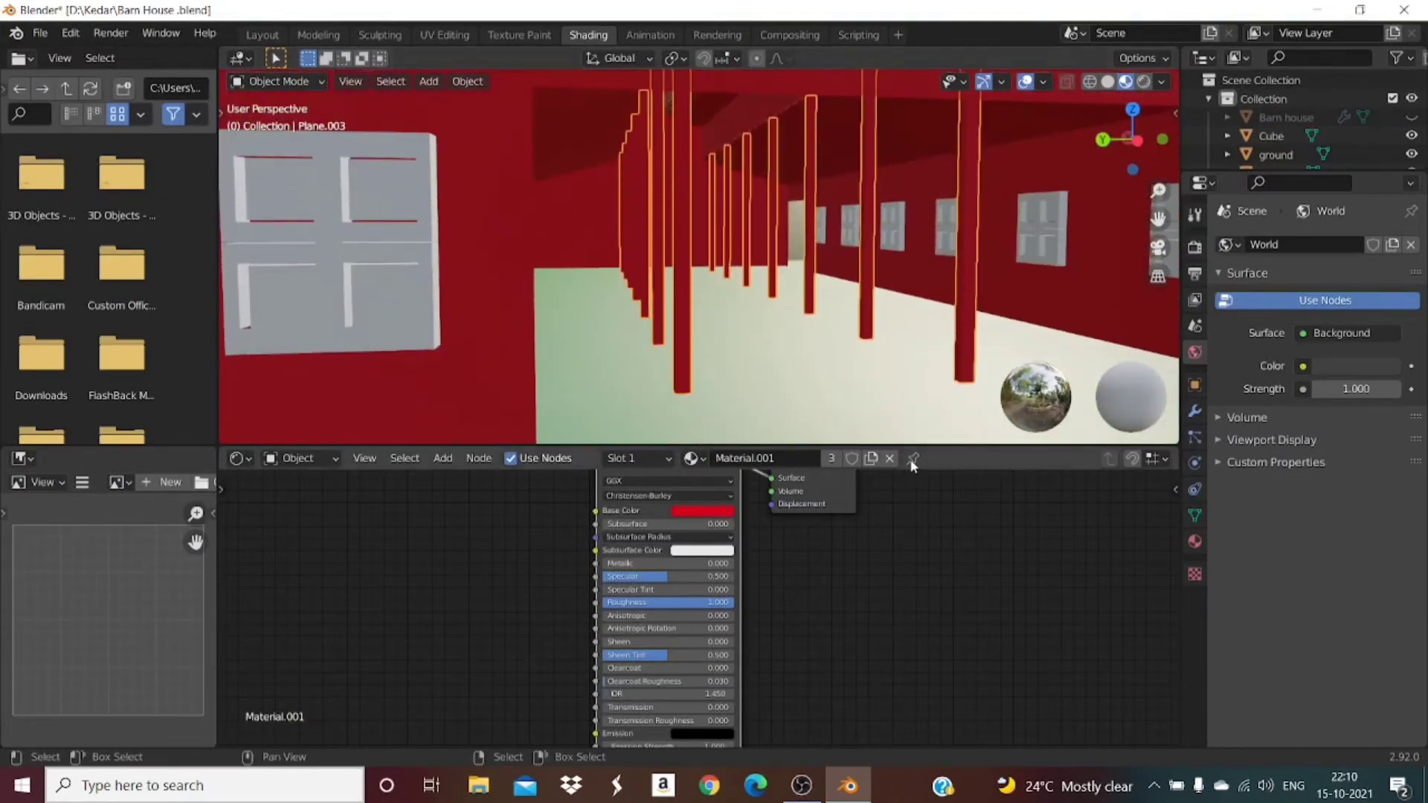
{"action": "left_click", "coordinate": [891, 458]}
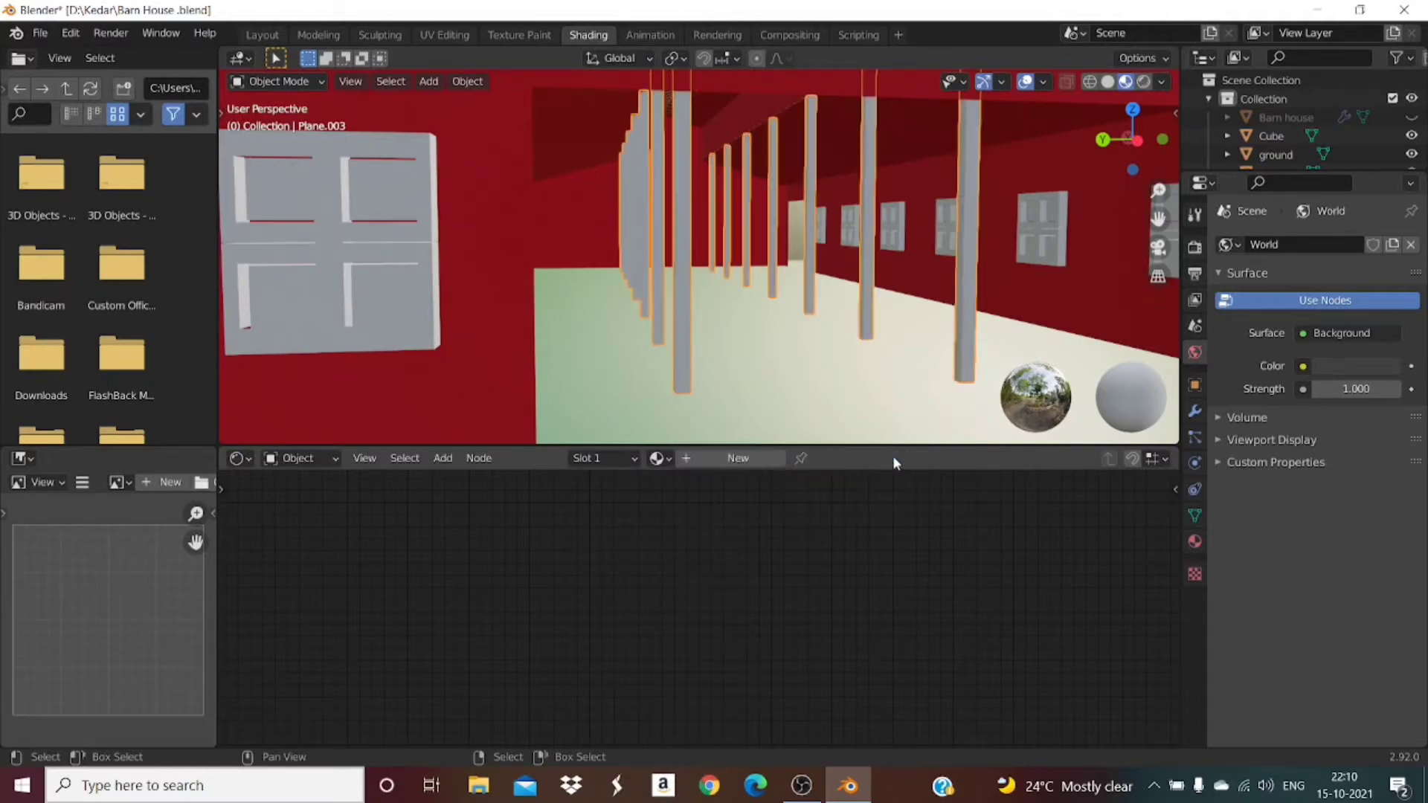
{"action": "left_click", "coordinate": [722, 459]}
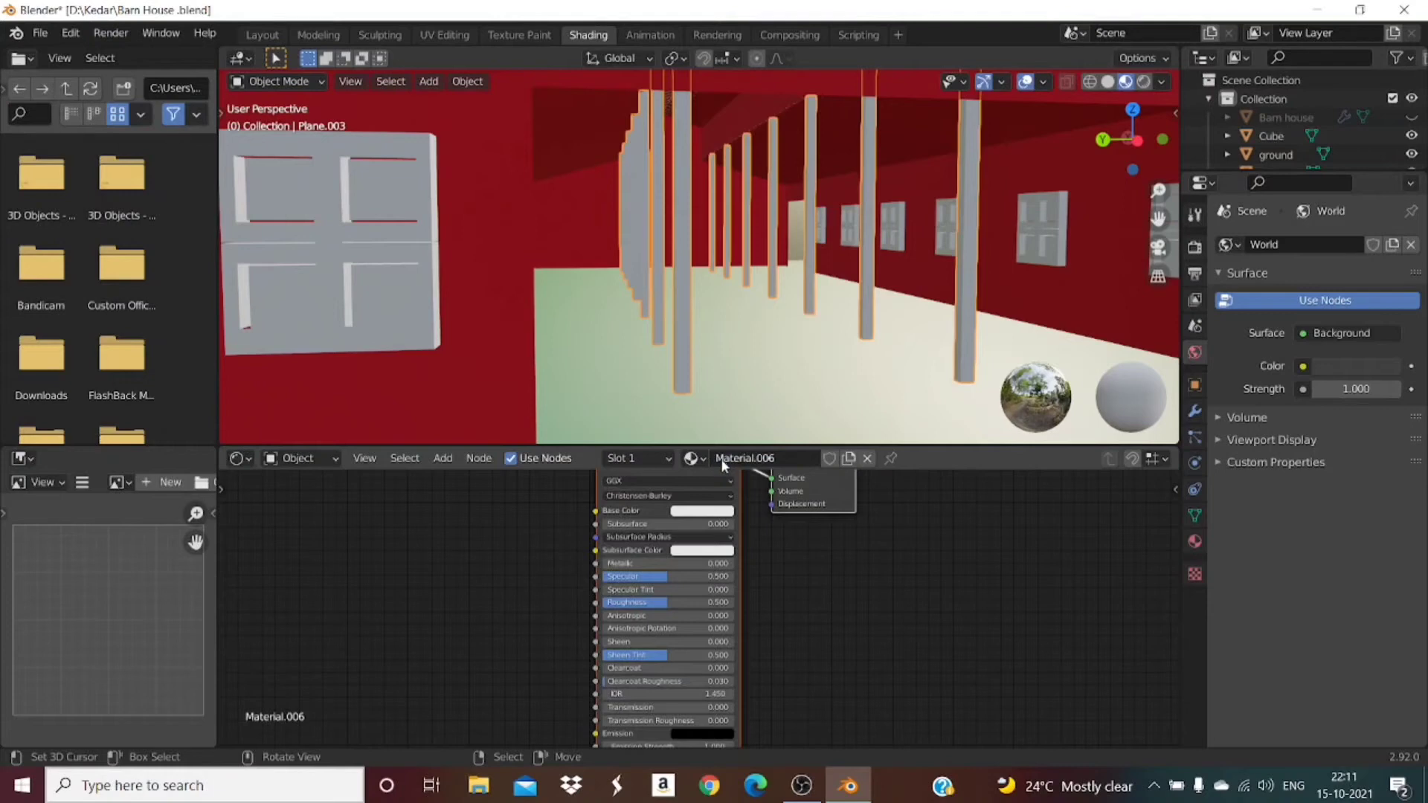
Step: Set the base color of the pillars' new material to a saturated orange darkened to brown
{"action": "left_click", "coordinate": [707, 510]}
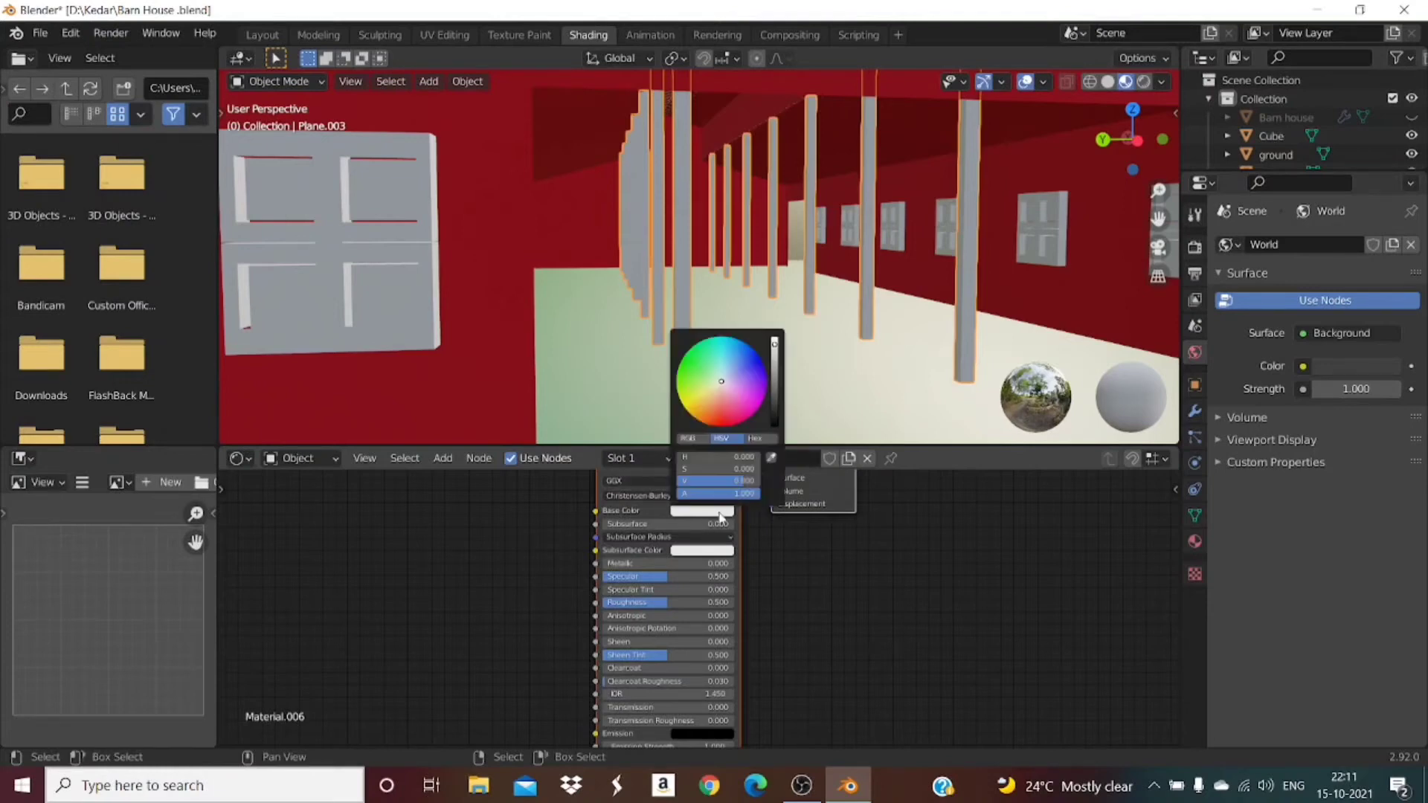
{"action": "left_click_drag", "start_coordinate": [721, 381], "coordinate": [709, 425]}
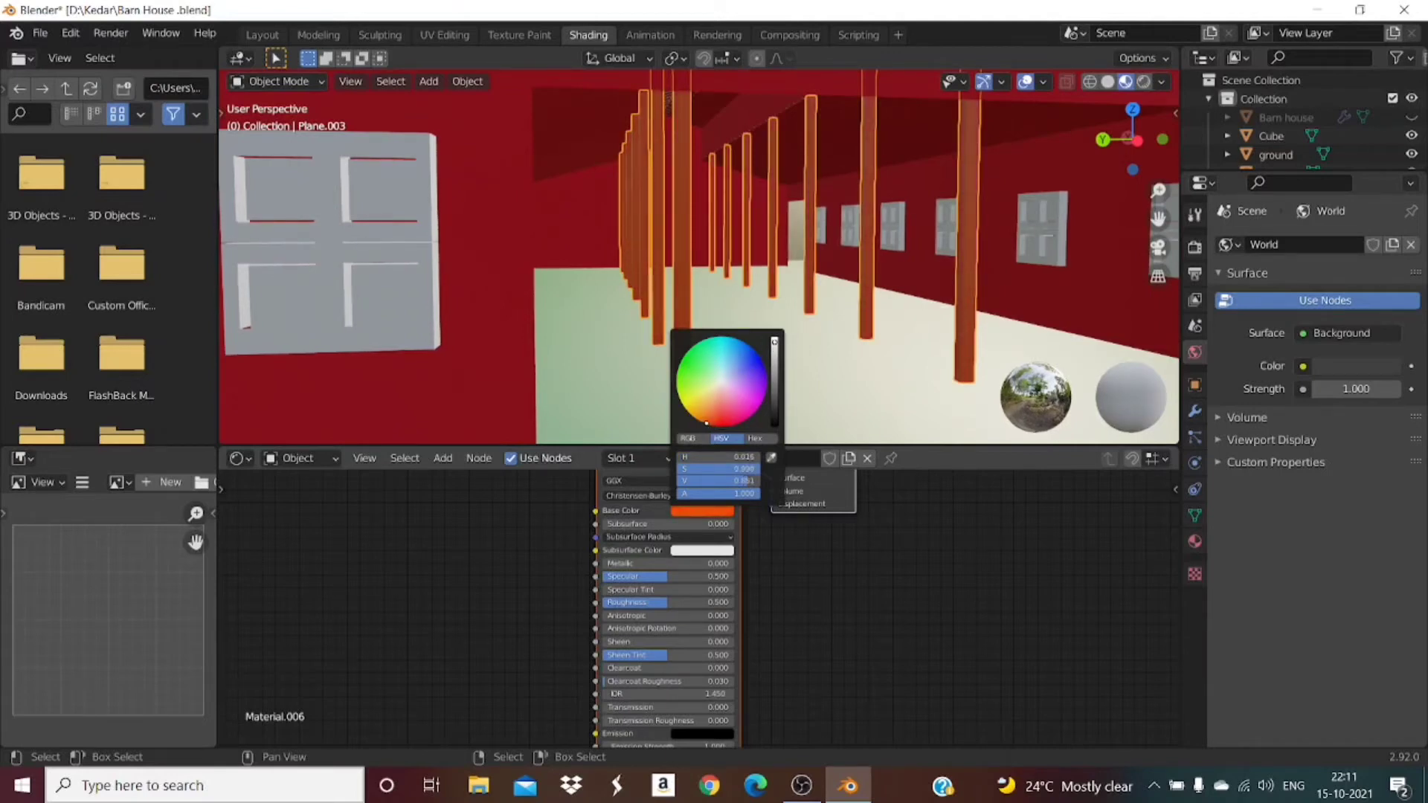
{"action": "left_click_drag", "start_coordinate": [774, 343], "coordinate": [774, 372]}
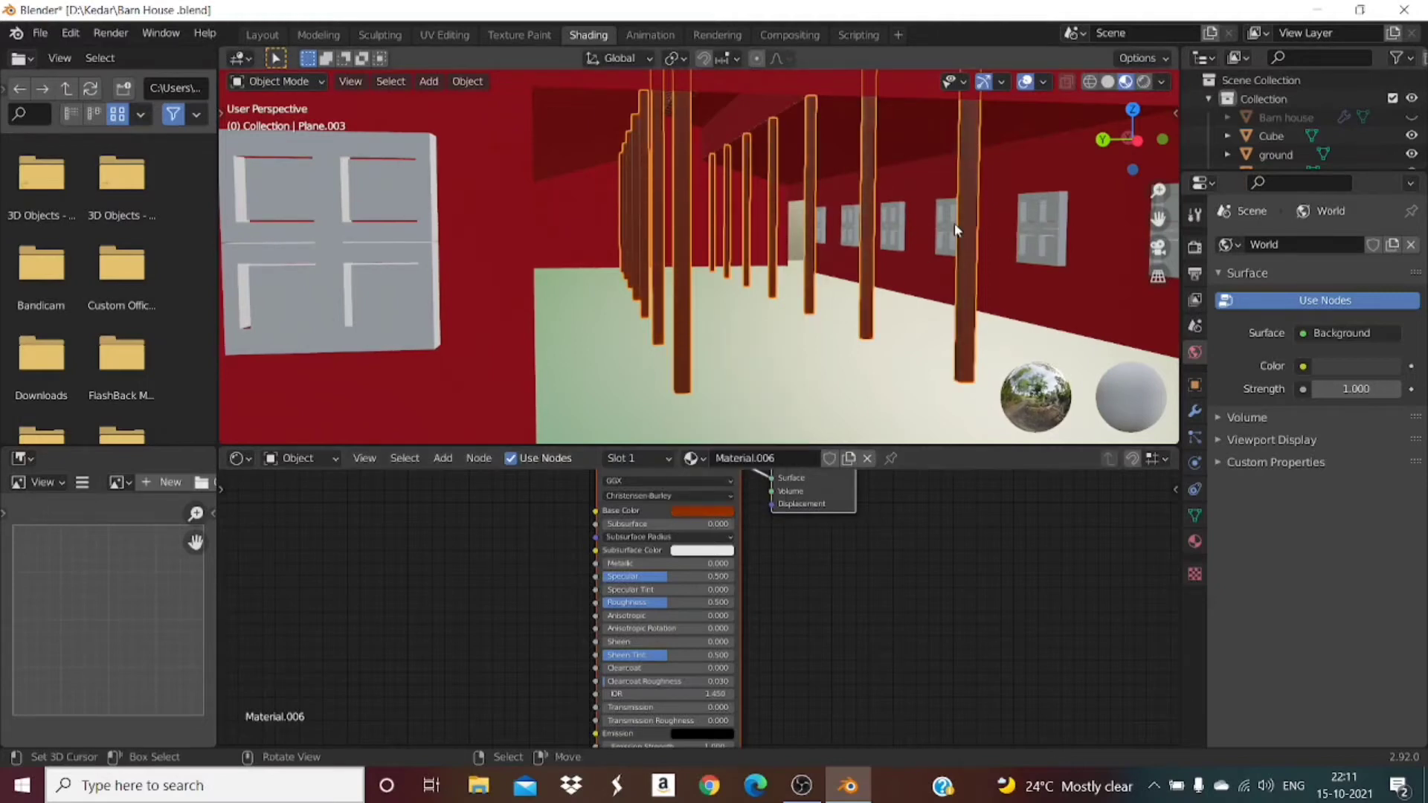
{"action": "left_click_drag", "start_coordinate": [1146, 129], "coordinate": [979, 137]}
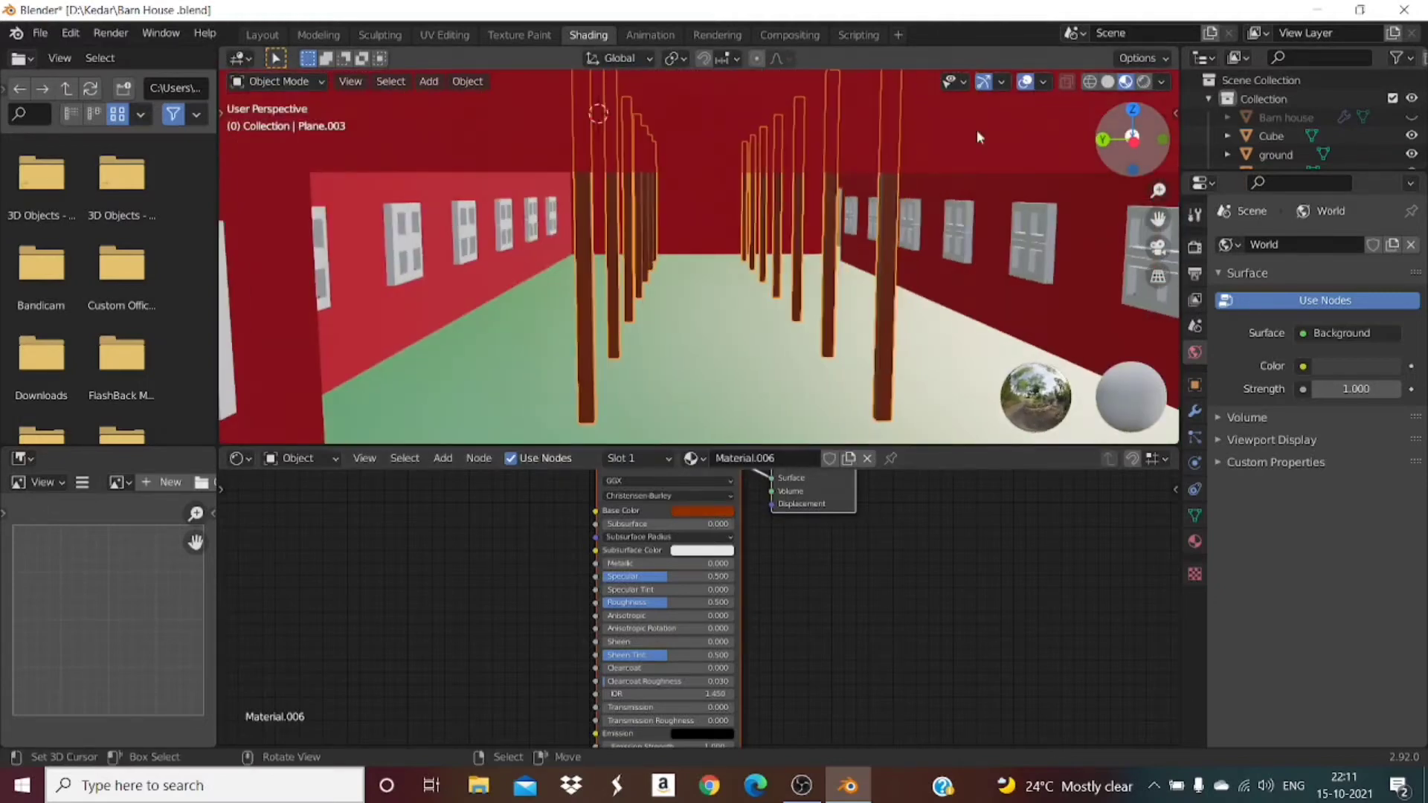
Step: Return to the Layout workspace, unhide the Barn house stall object and select it
{"action": "left_click", "coordinate": [262, 35]}
{"action": "scroll", "coordinate": [1109, 184], "scroll_direction": "down", "scroll_amount": 2}
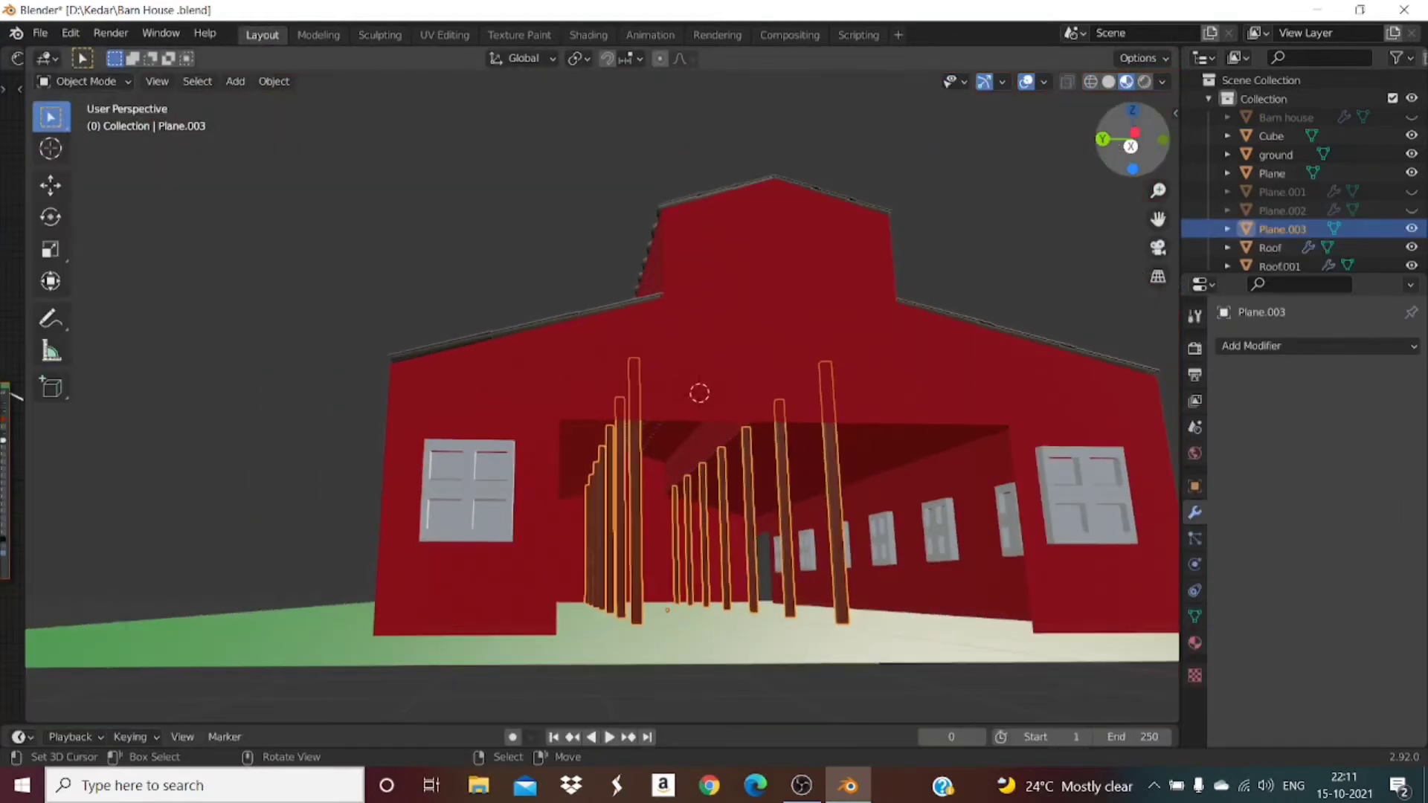
{"action": "left_click_drag", "start_coordinate": [1118, 152], "coordinate": [1149, 182]}
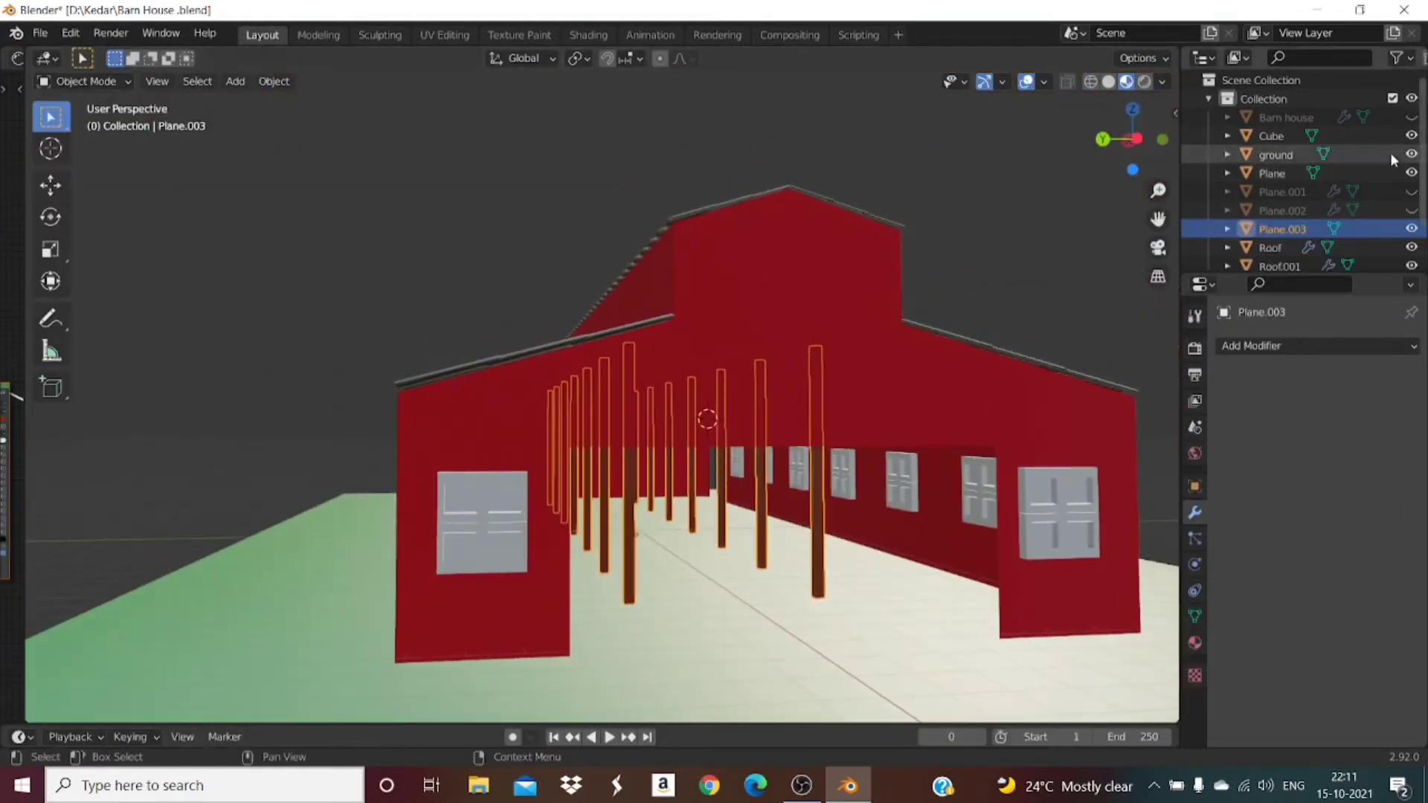
{"action": "left_click", "coordinate": [1412, 119]}
{"action": "scroll", "coordinate": [888, 433], "scroll_direction": "up", "scroll_amount": 5}
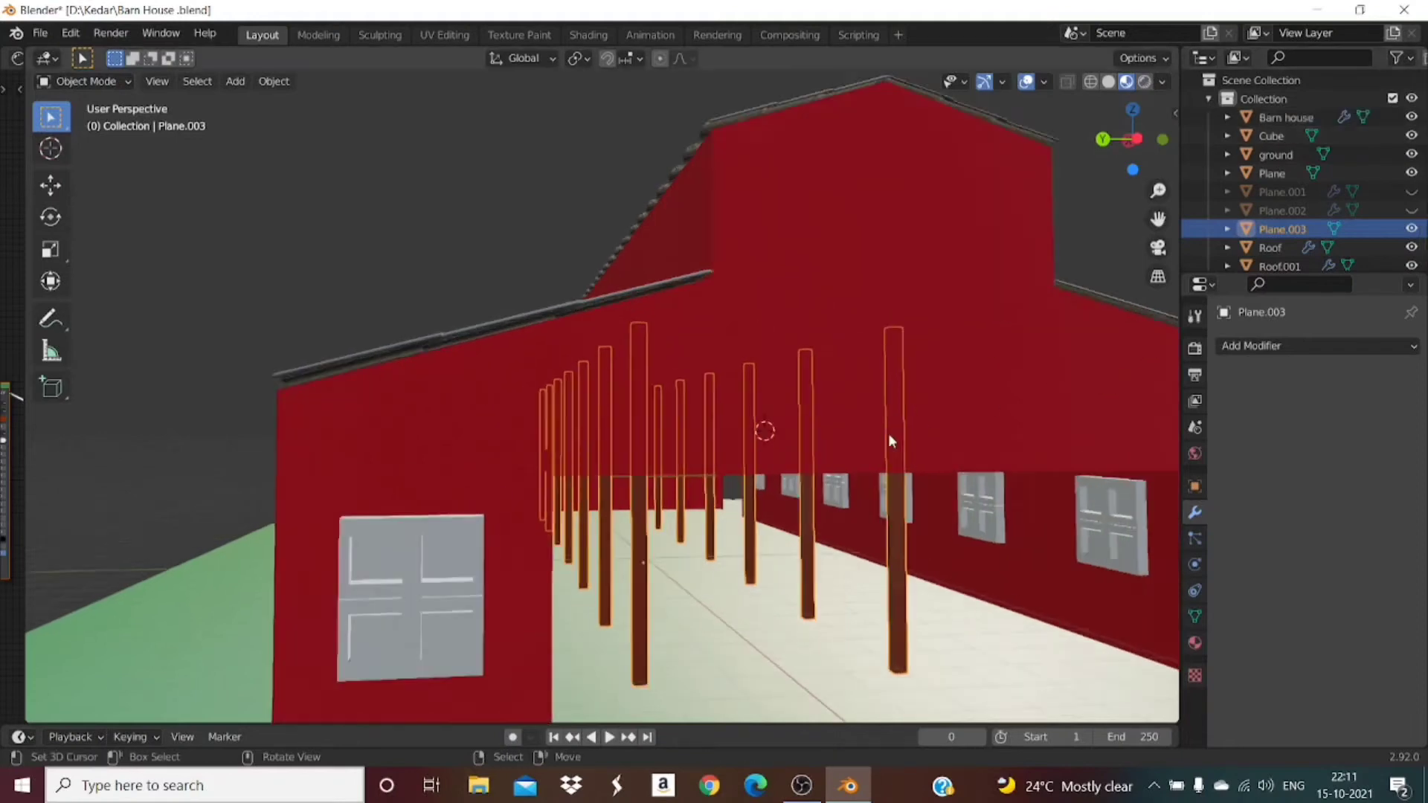
{"action": "left_click", "coordinate": [1269, 117]}
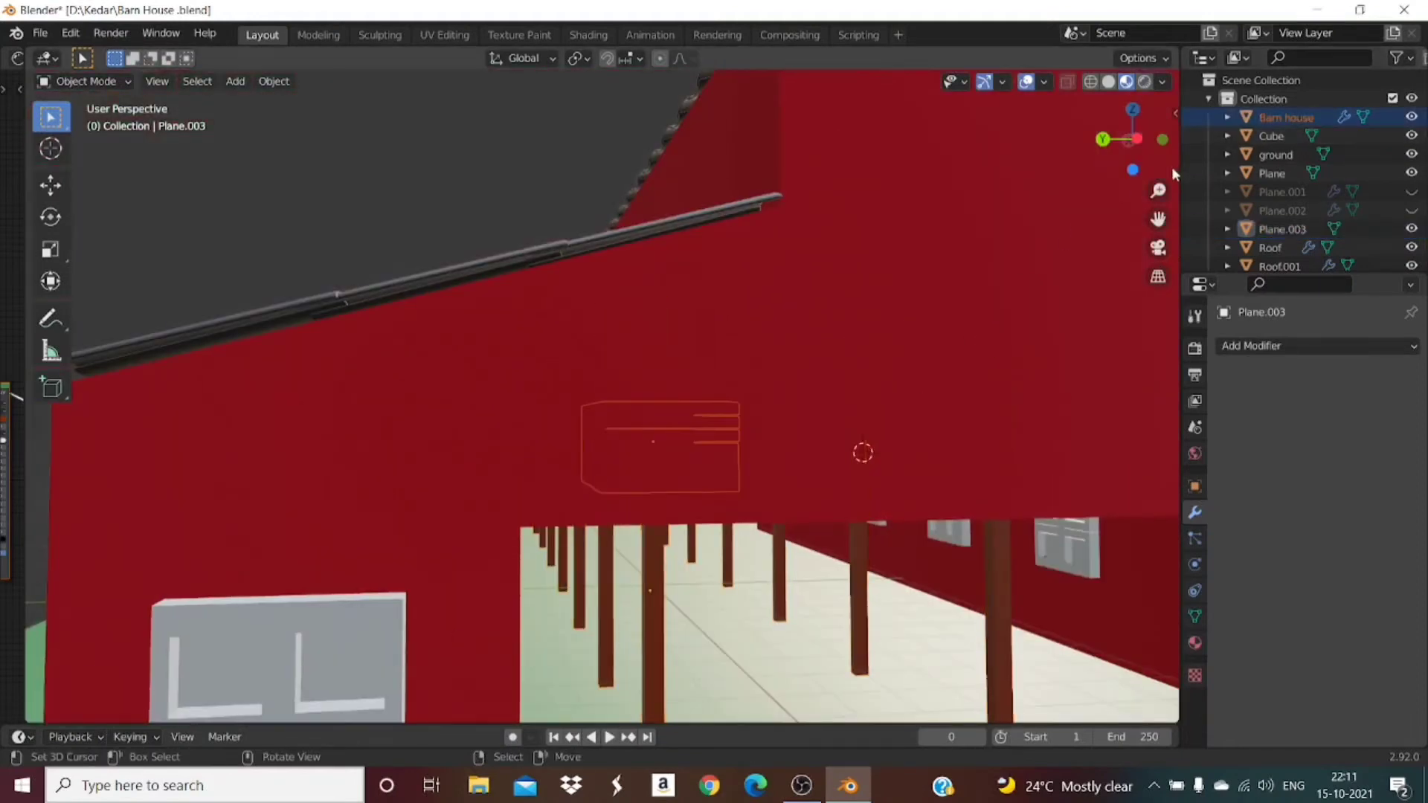
Step: Lower the wooden stall along Z inside the barn toward the floor
{"action": "left_click_drag", "start_coordinate": [1133, 148], "coordinate": [1141, 119]}
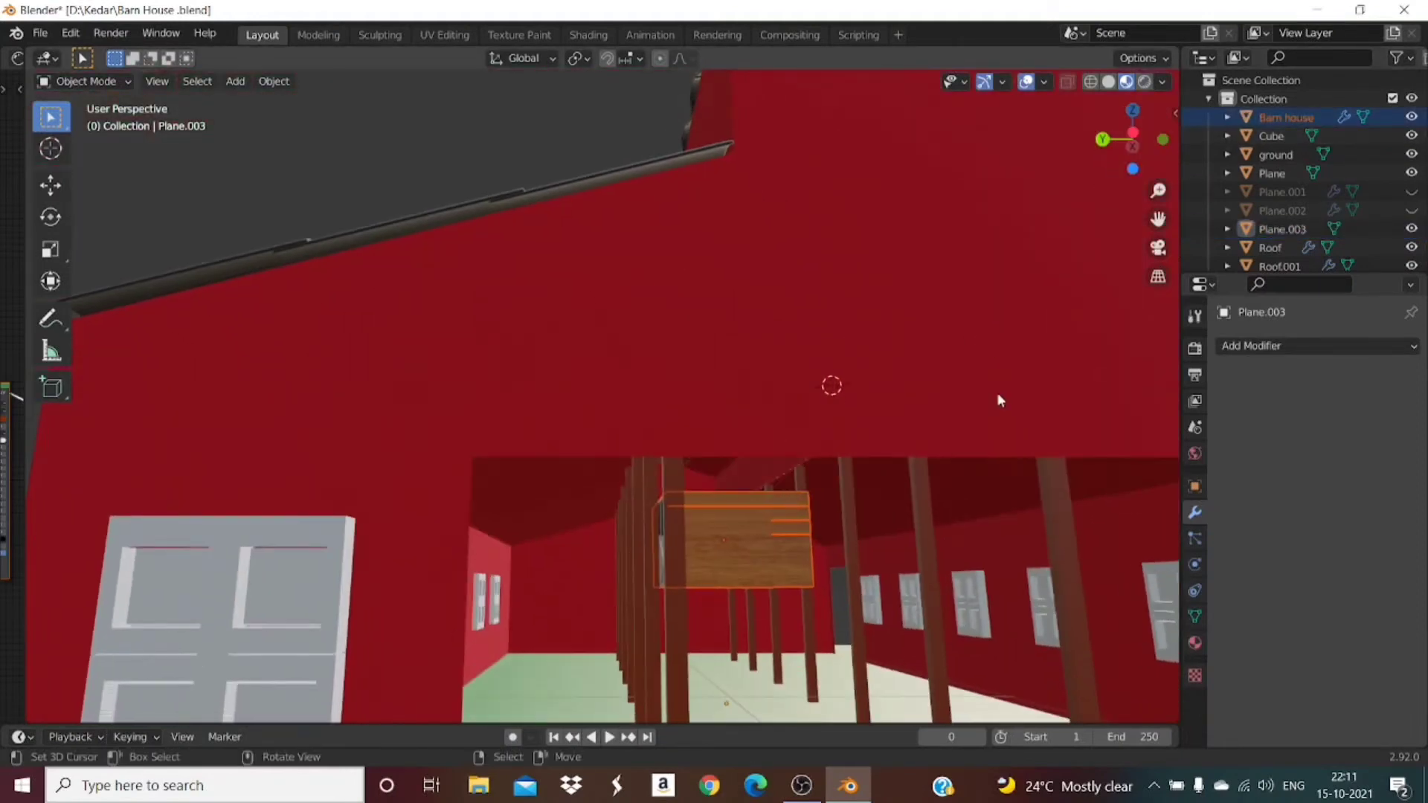
{"action": "key", "text": "g"}
{"action": "key", "text": "z"}
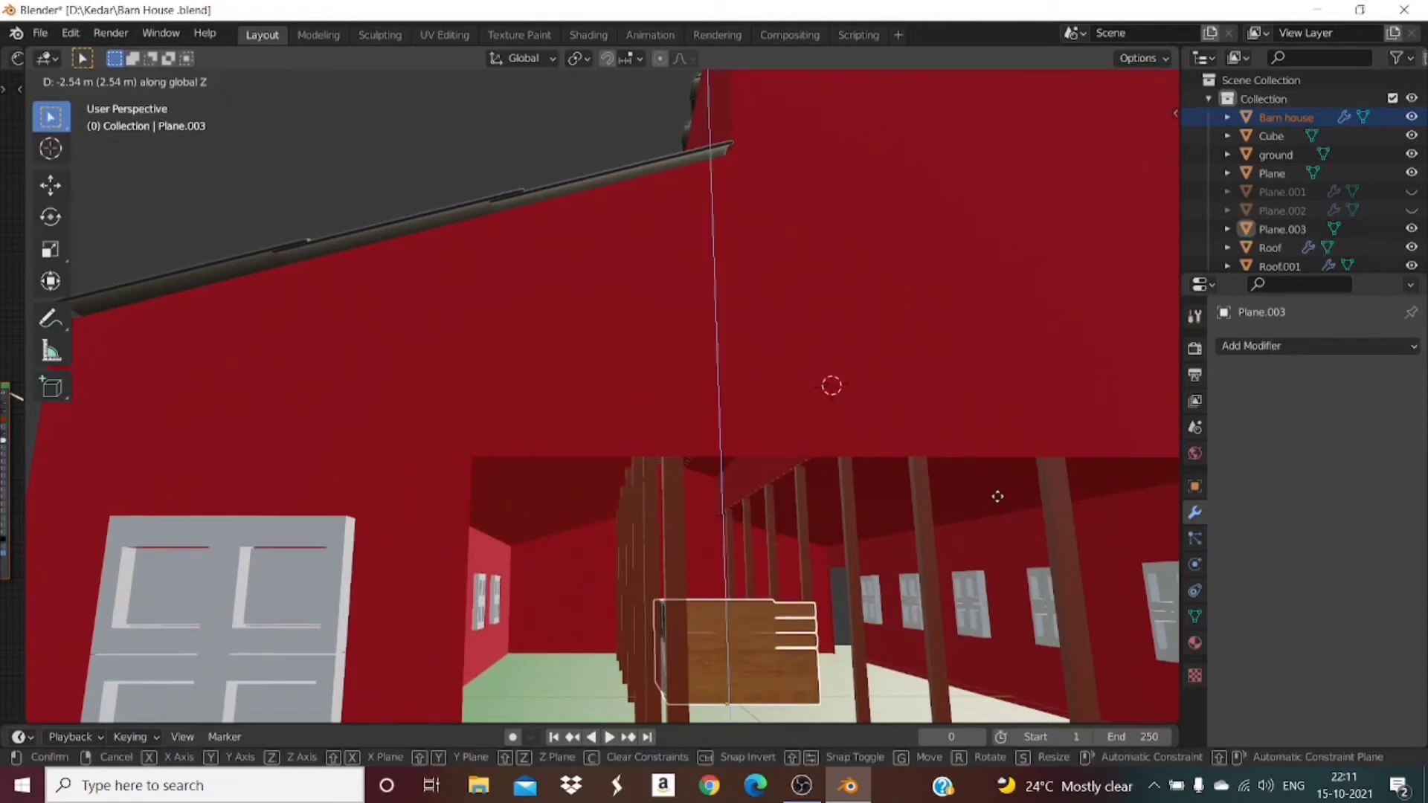
{"action": "left_click", "coordinate": [1021, 457]}
Step: Move the stall along X until it stands outside the barn's open end
{"action": "left_click_drag", "start_coordinate": [1120, 171], "coordinate": [1019, 216]}
{"action": "scroll", "coordinate": [897, 397], "scroll_direction": "down", "scroll_amount": 4}
{"action": "key", "text": "g"}
{"action": "key", "text": "x"}
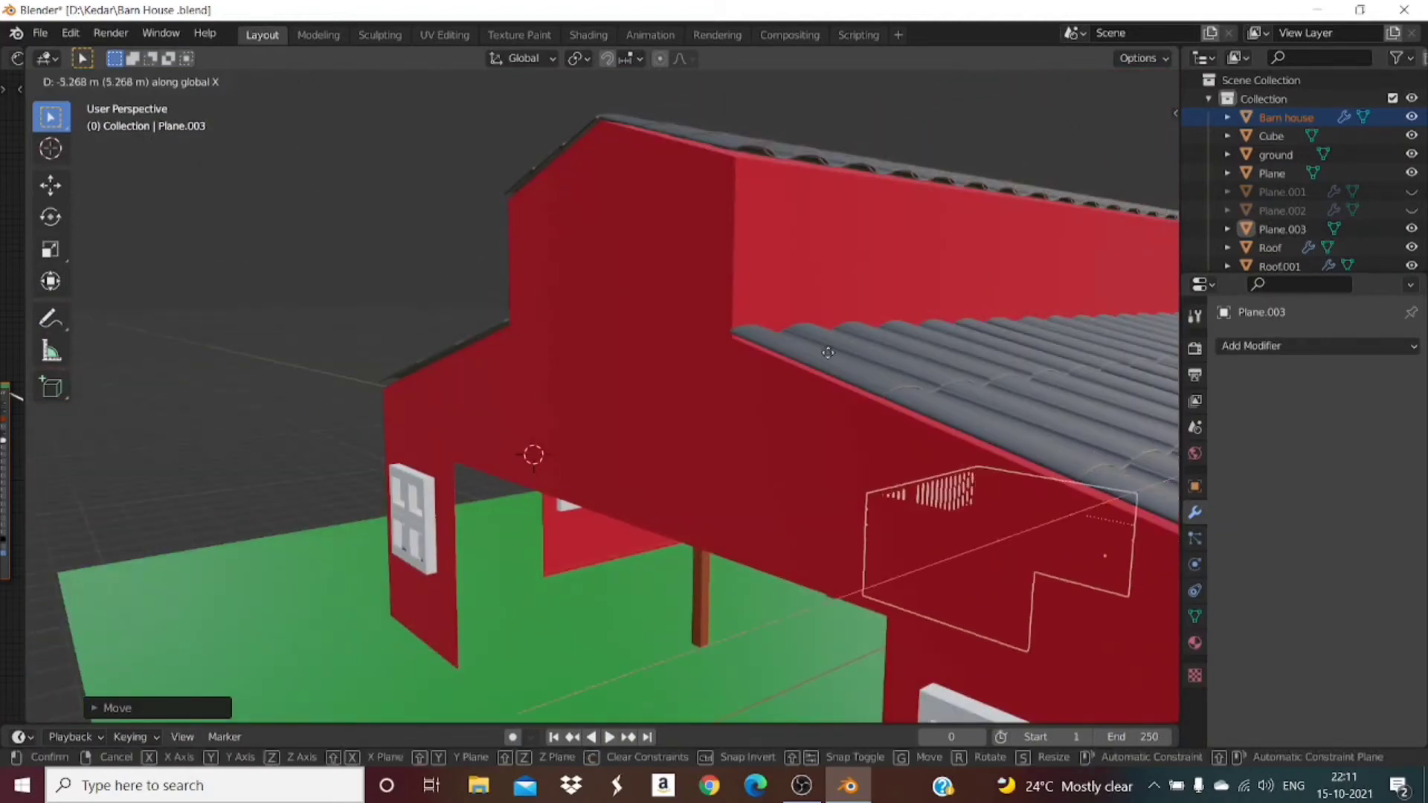
{"action": "left_click", "coordinate": [408, 569]}
{"action": "left_click_drag", "start_coordinate": [1125, 149], "coordinate": [1037, 194]}
{"action": "scroll", "coordinate": [926, 327], "scroll_direction": "down", "scroll_amount": 3}
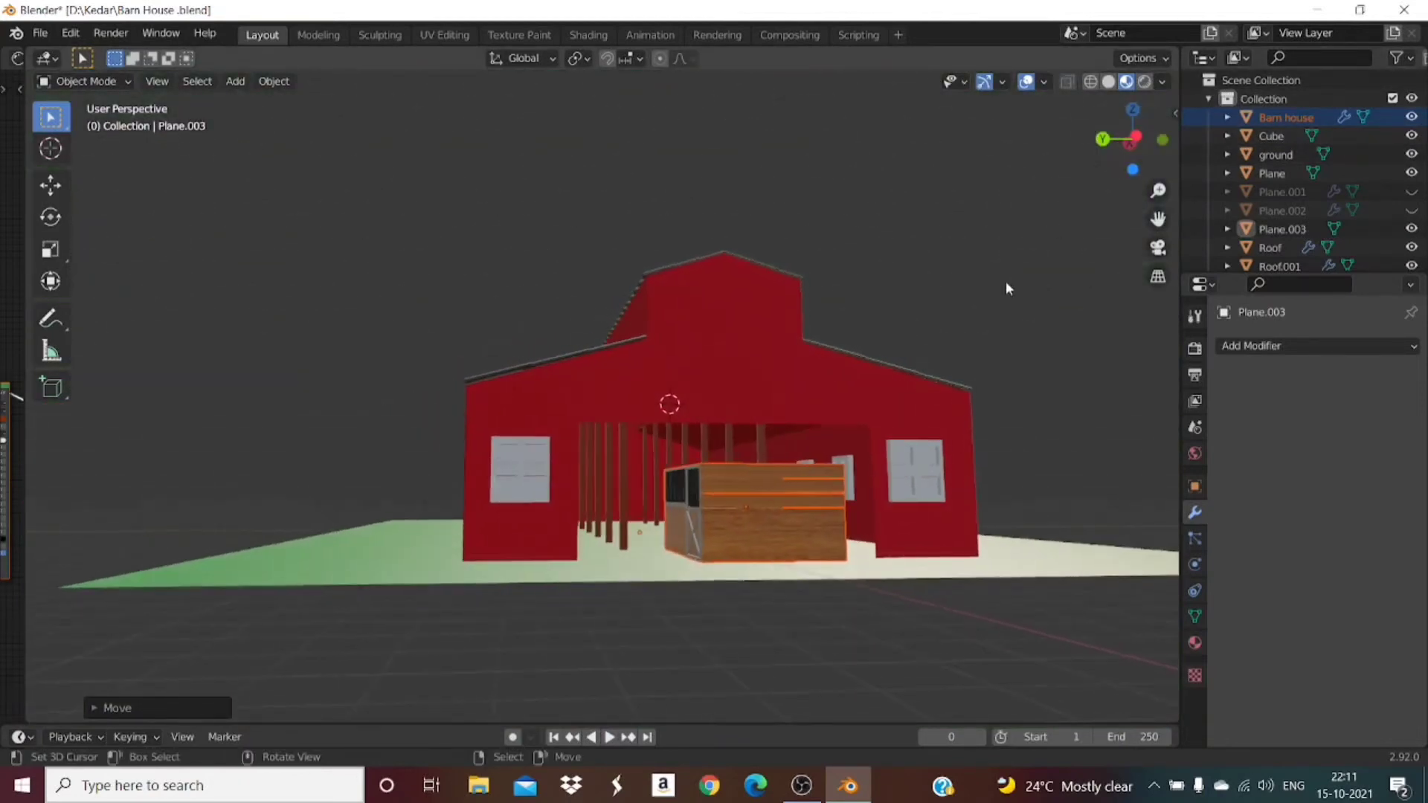
Step: Fine-tune the stall's height with two small downward moves along Z so it rests on the ground plane
{"action": "scroll", "coordinate": [904, 365], "scroll_direction": "up", "scroll_amount": 4}
{"action": "mouse_move", "coordinate": [1131, 140]}
{"action": "left_mouse_down"}
{"action": "mouse_move", "coordinate": [1135, 94]}
{"action": "mouse_move", "coordinate": [1137, 127]}
{"action": "left_mouse_up"}
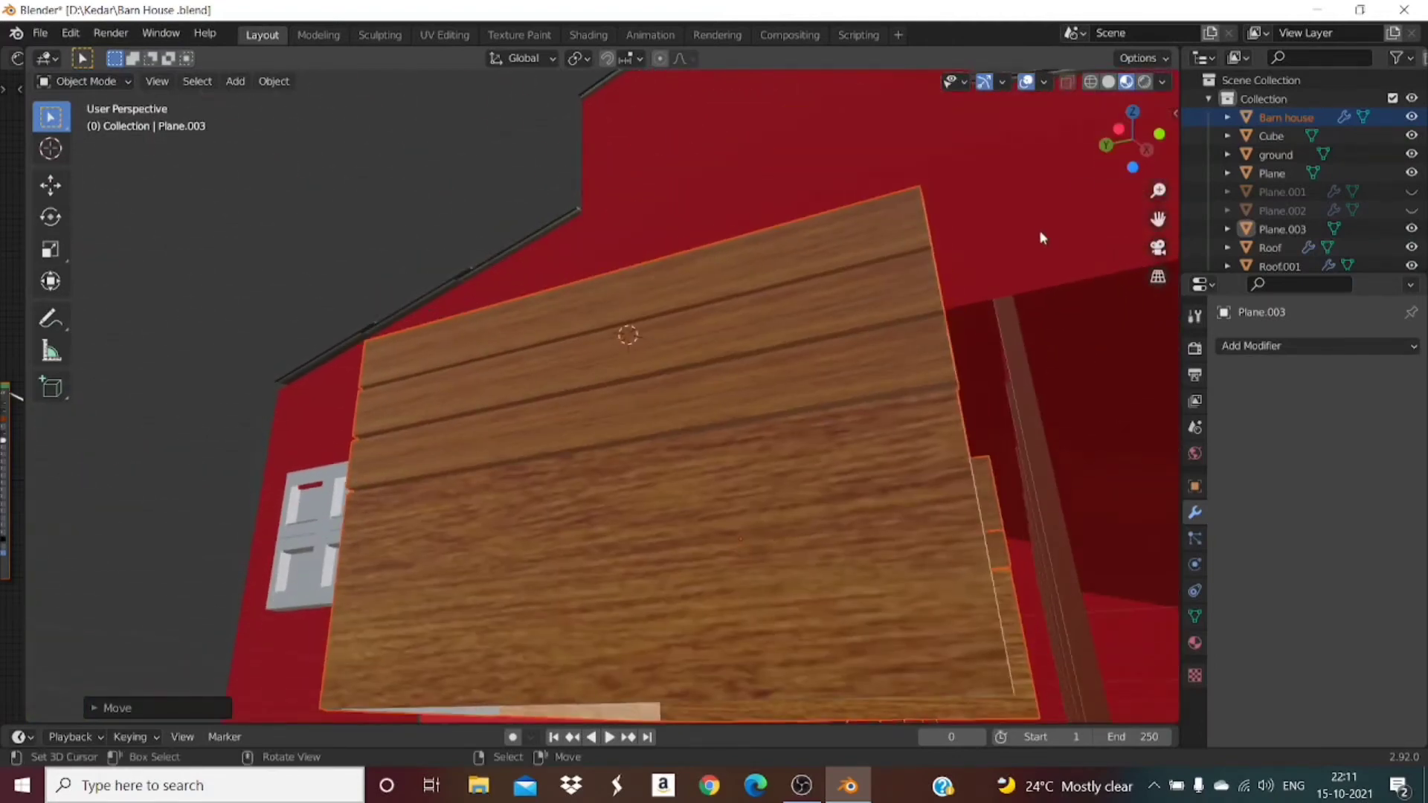
{"action": "key", "text": "g"}
{"action": "key", "text": "z"}
{"action": "left_click", "coordinate": [1039, 261]}
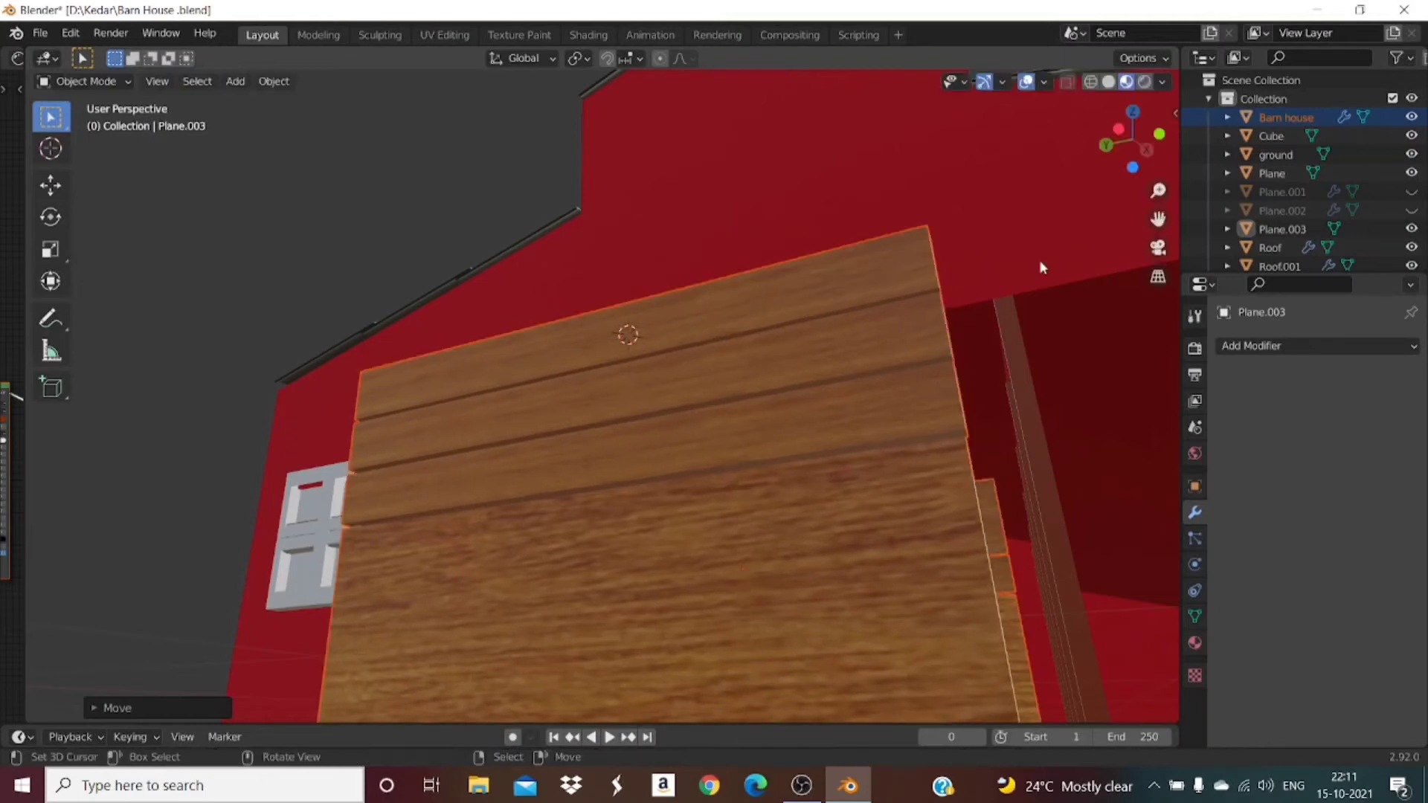
{"action": "scroll", "coordinate": [1040, 327], "scroll_direction": "down", "scroll_amount": 5}
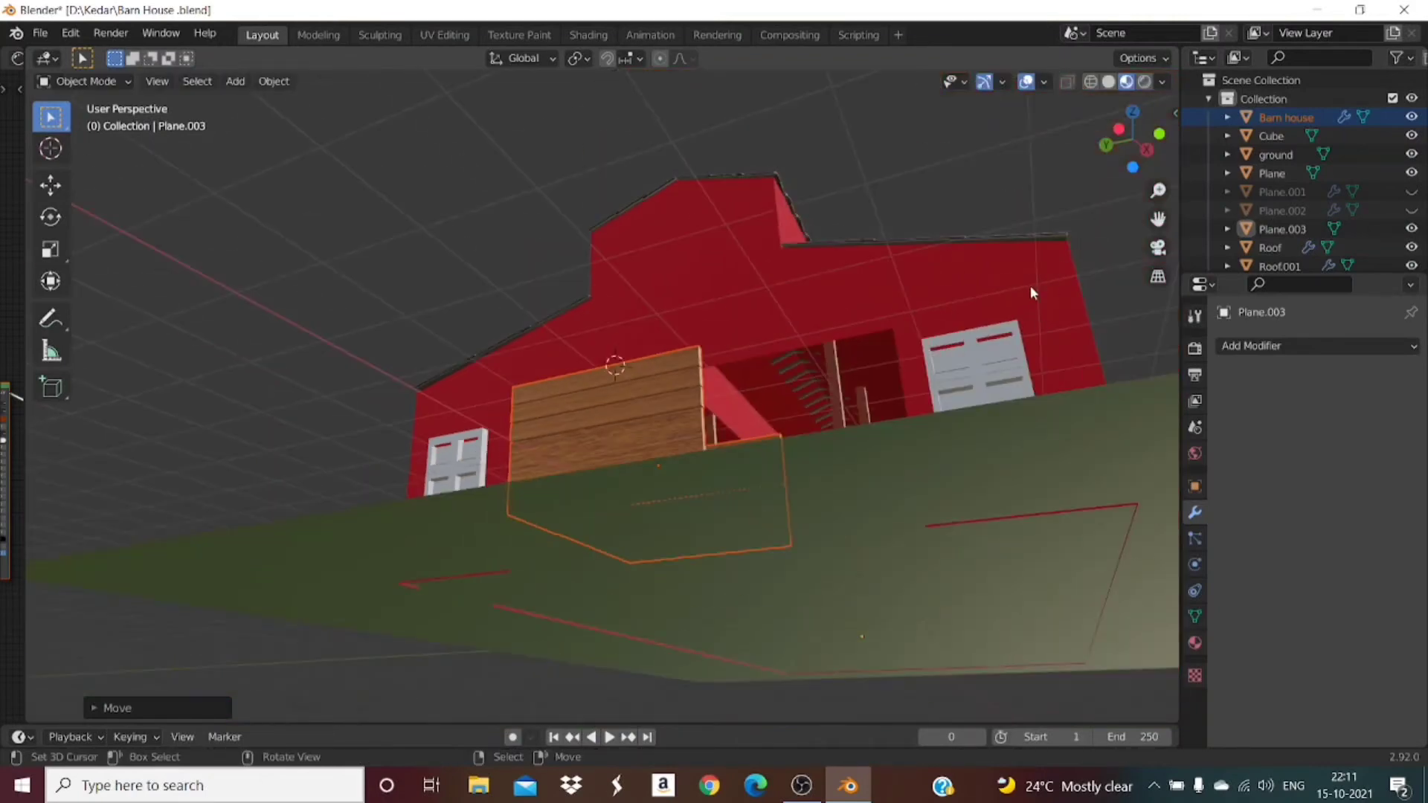
{"action": "key", "text": "g"}
{"action": "key", "text": "z"}
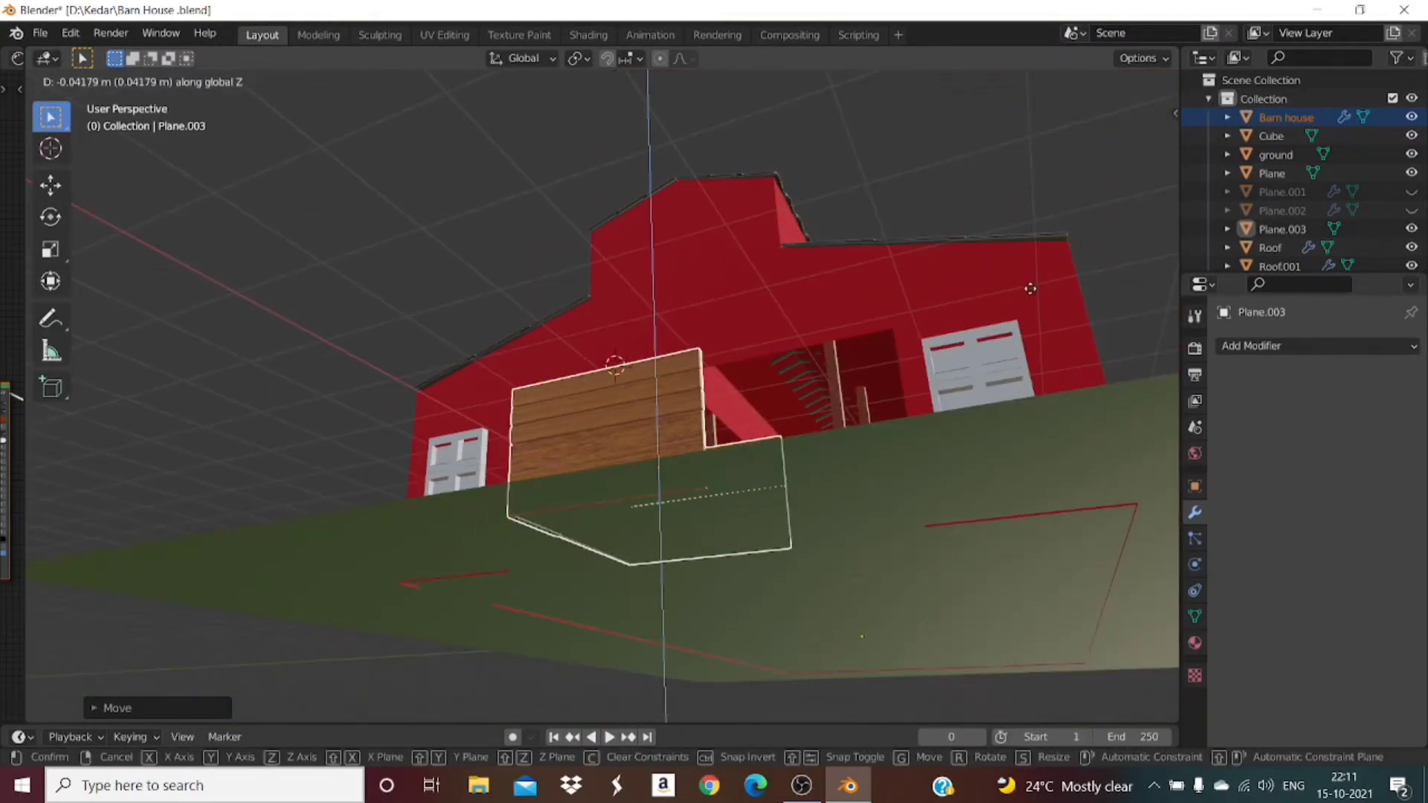
{"action": "left_click", "coordinate": [1031, 290]}
{"action": "mouse_move", "coordinate": [1141, 159]}
{"action": "left_mouse_down"}
{"action": "mouse_move", "coordinate": [1169, 194]}
{"action": "mouse_move", "coordinate": [1141, 147]}
{"action": "left_mouse_up"}
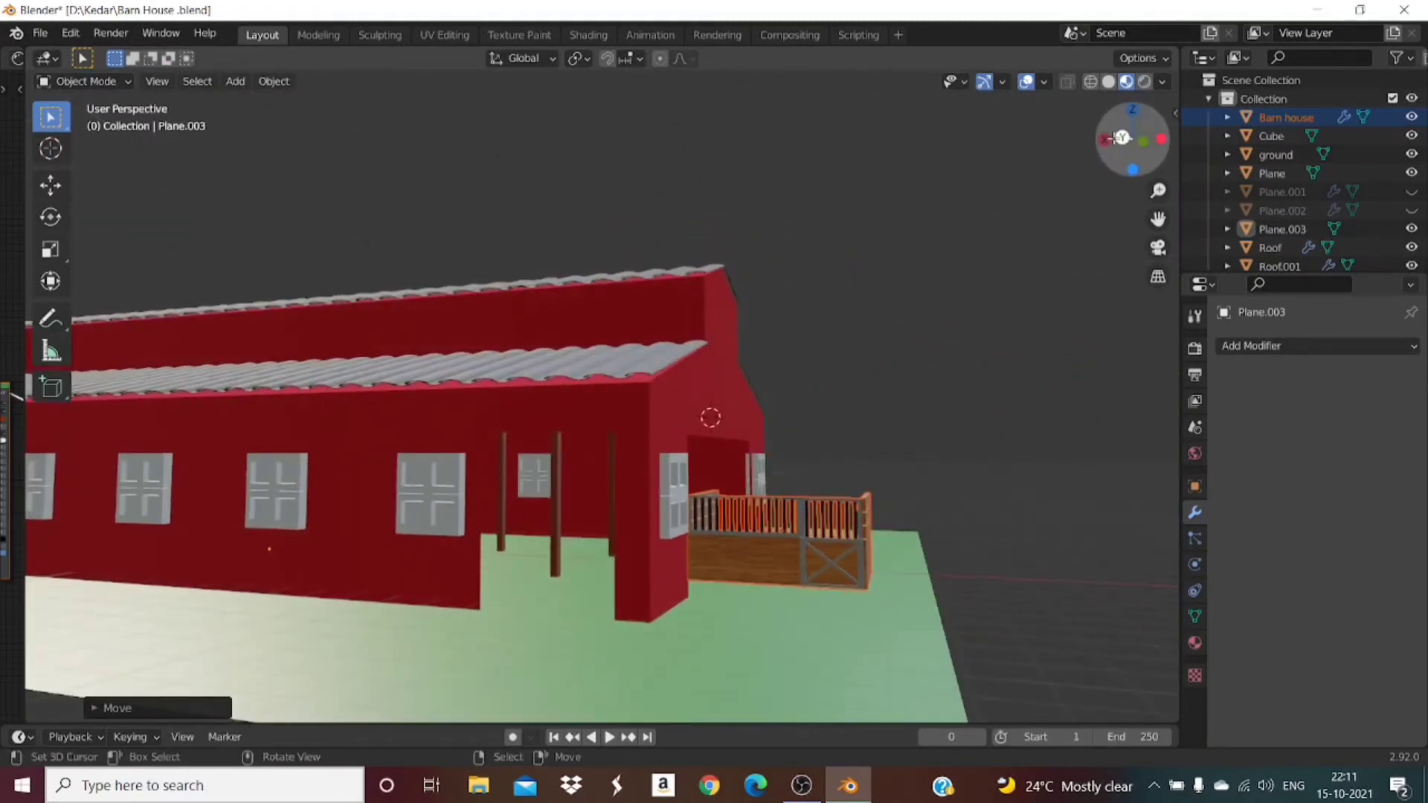
Step: In wireframe Back view, move the stall along X back under the roof to the barn's open end
{"action": "left_click", "coordinate": [1093, 83]}
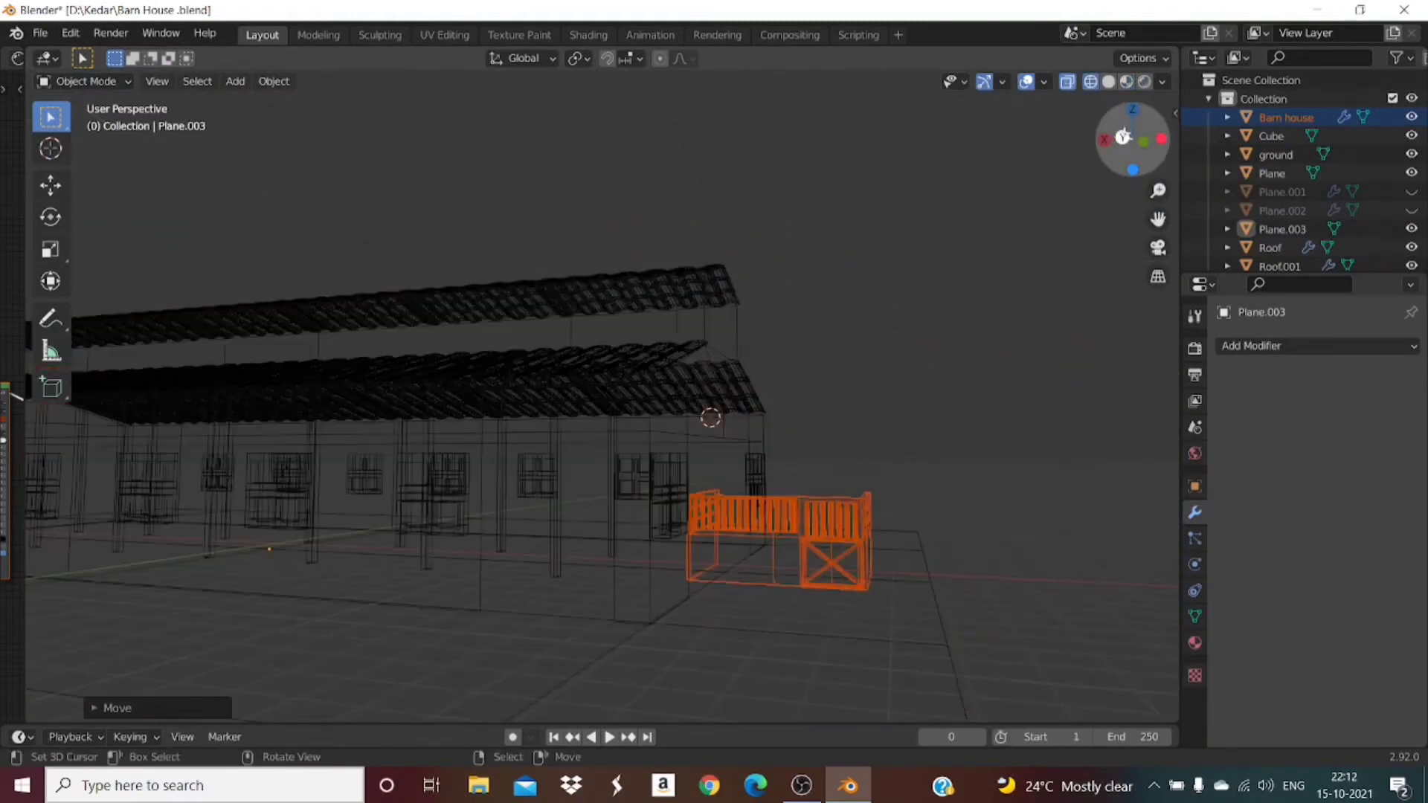
{"action": "left_click", "coordinate": [1123, 138]}
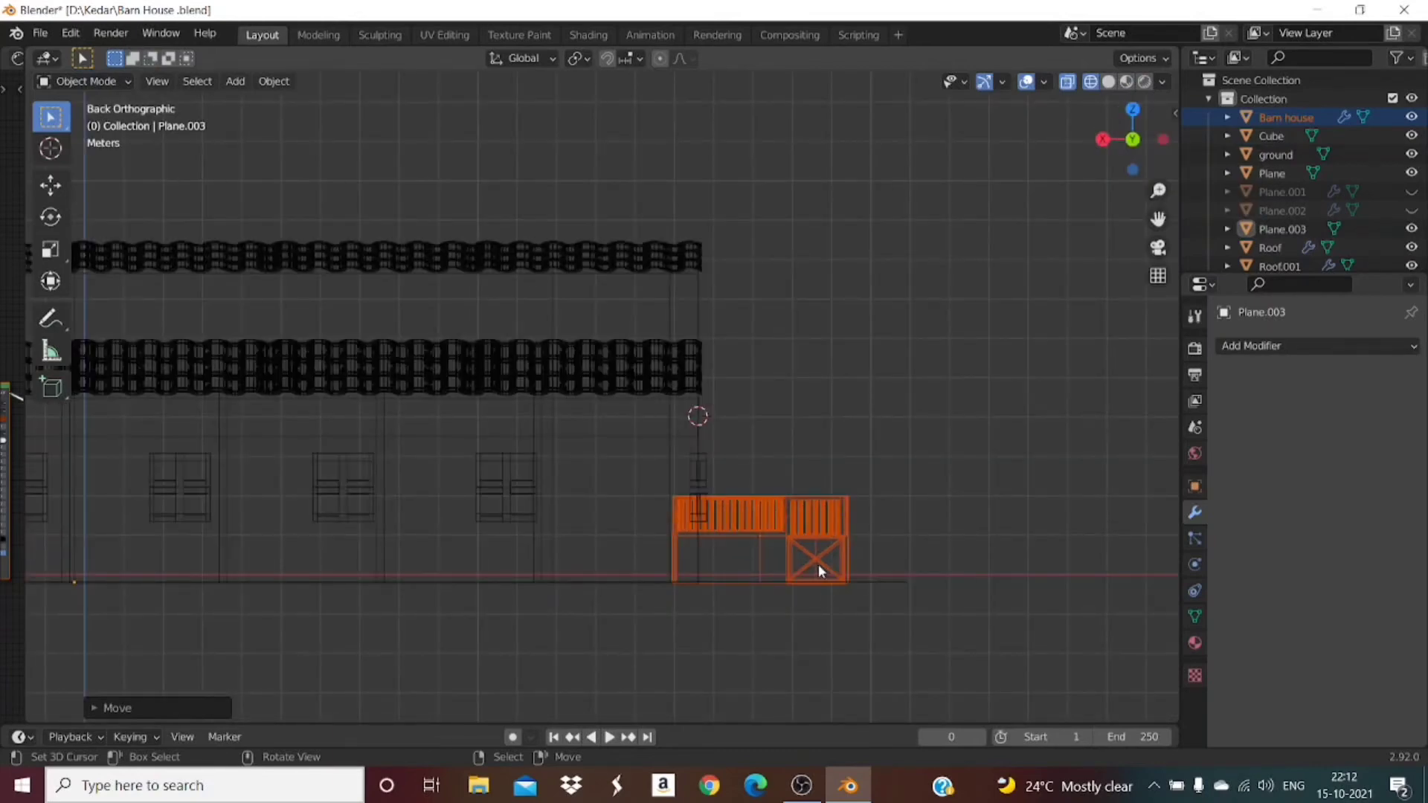
{"action": "key", "text": "g"}
{"action": "key", "text": "x"}
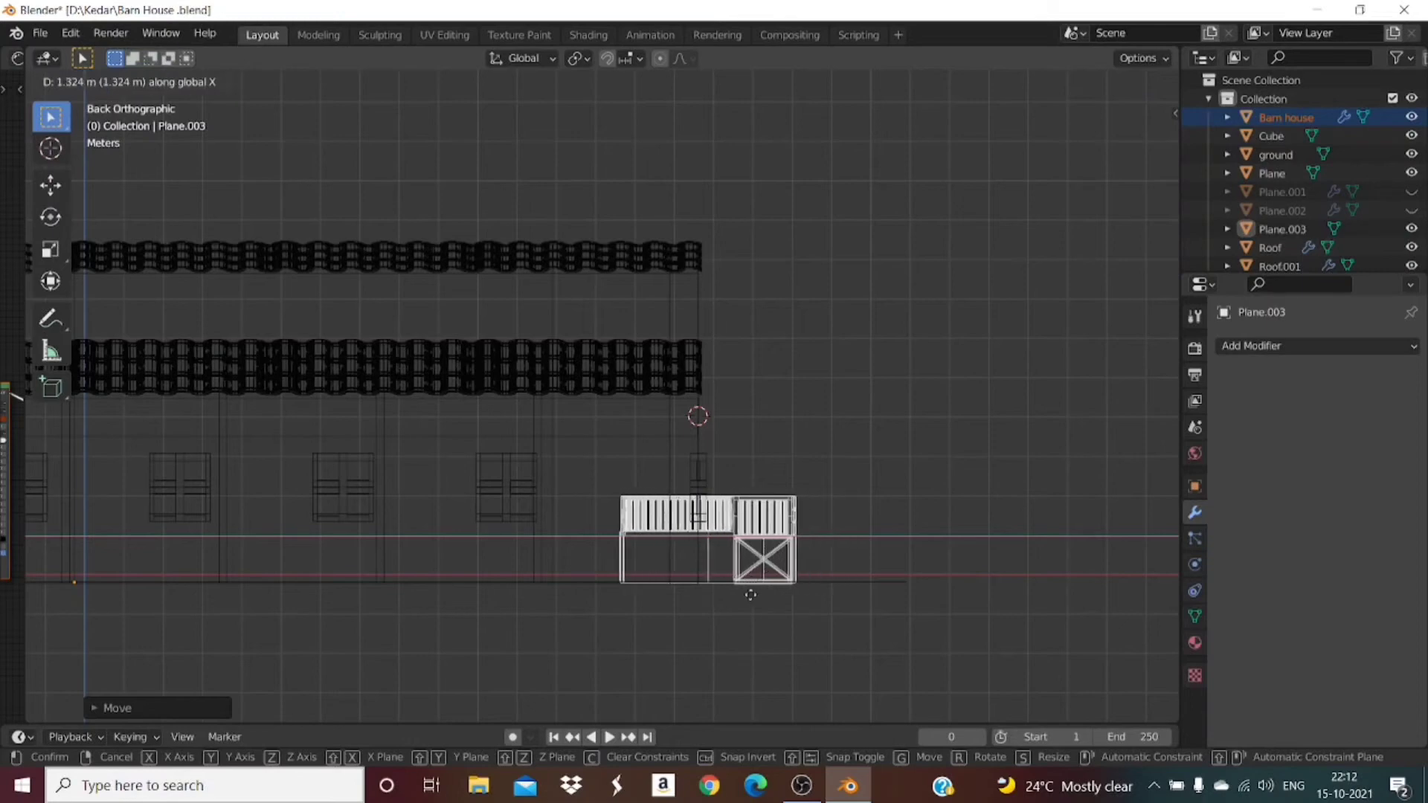
{"action": "left_click", "coordinate": [667, 625]}
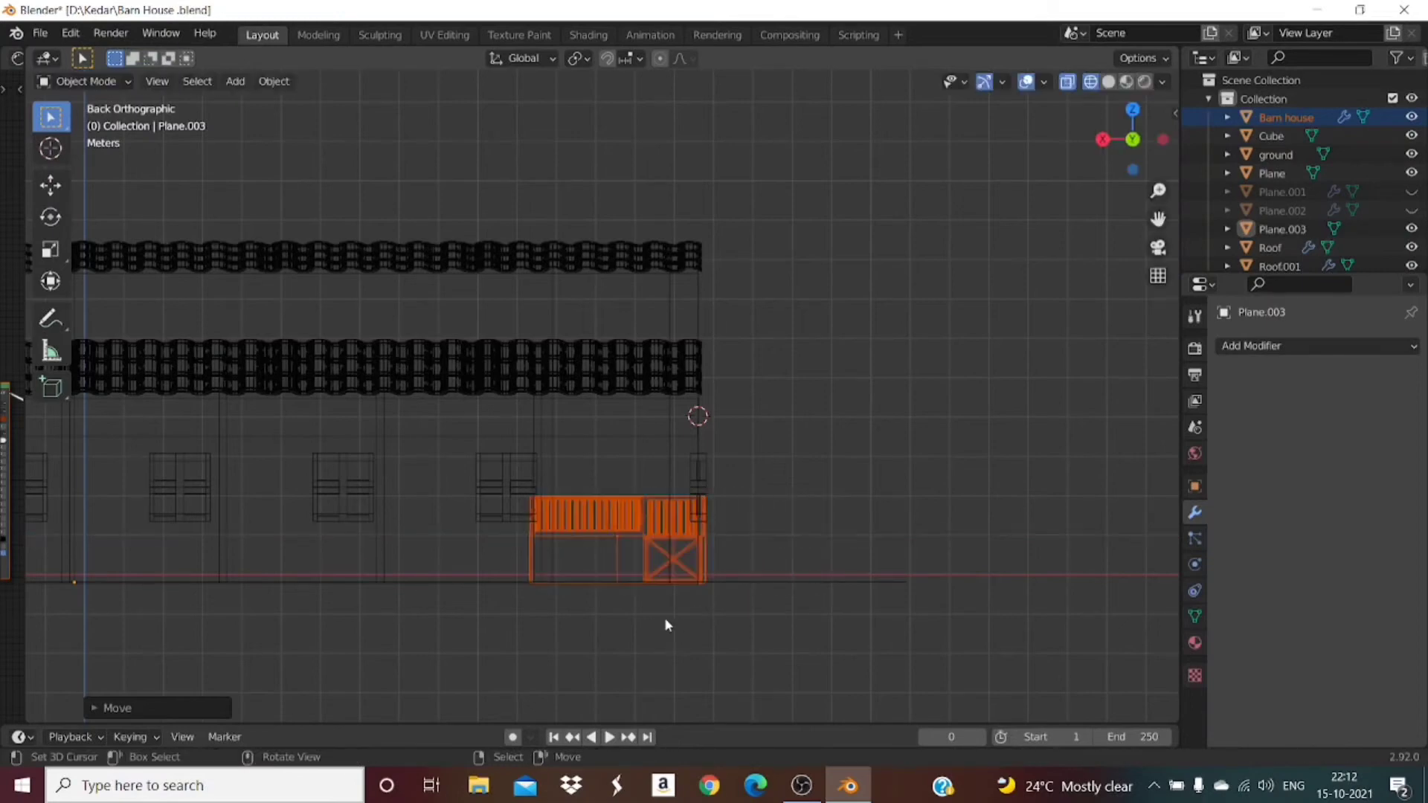
Step: Shift the stall about 0.17 m further along X to line its outer side up with the barn's end wall
{"action": "scroll", "coordinate": [667, 625], "scroll_direction": "up", "scroll_amount": 4}
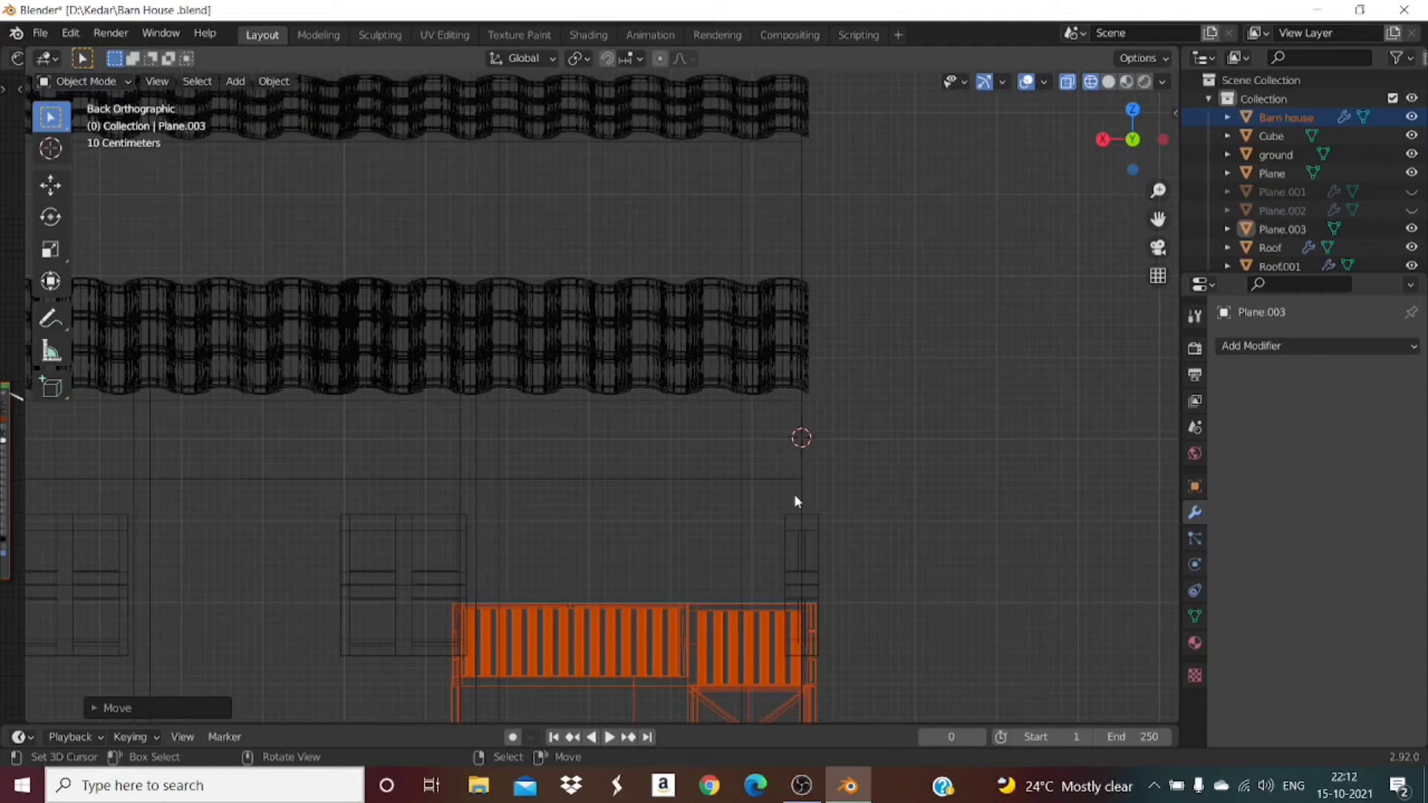
{"action": "scroll", "coordinate": [799, 596], "scroll_direction": "down", "scroll_amount": 1}
{"action": "scroll", "coordinate": [799, 596], "scroll_direction": "up", "scroll_amount": 1}
{"action": "key", "text": "g"}
{"action": "key", "text": "y"}
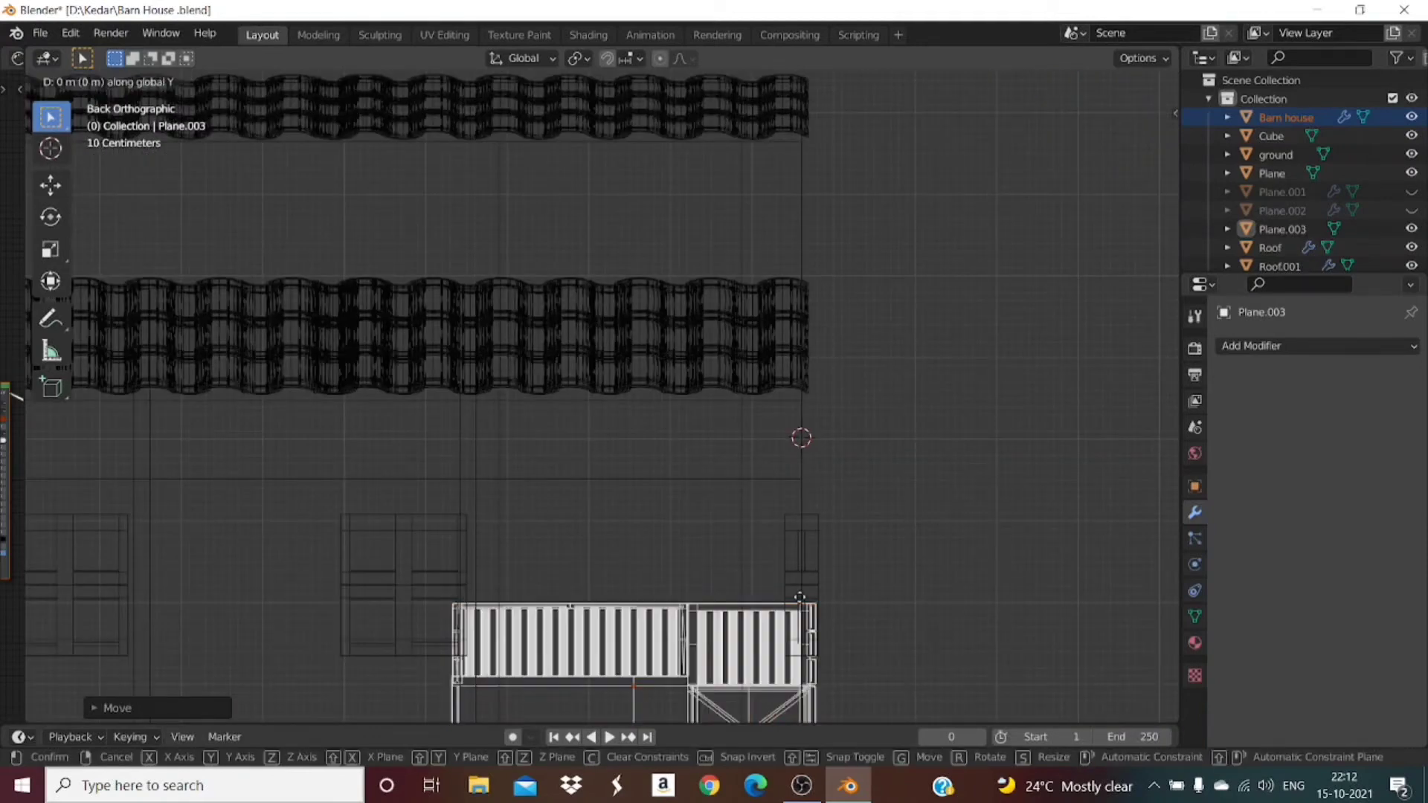
{"action": "key", "text": "x"}
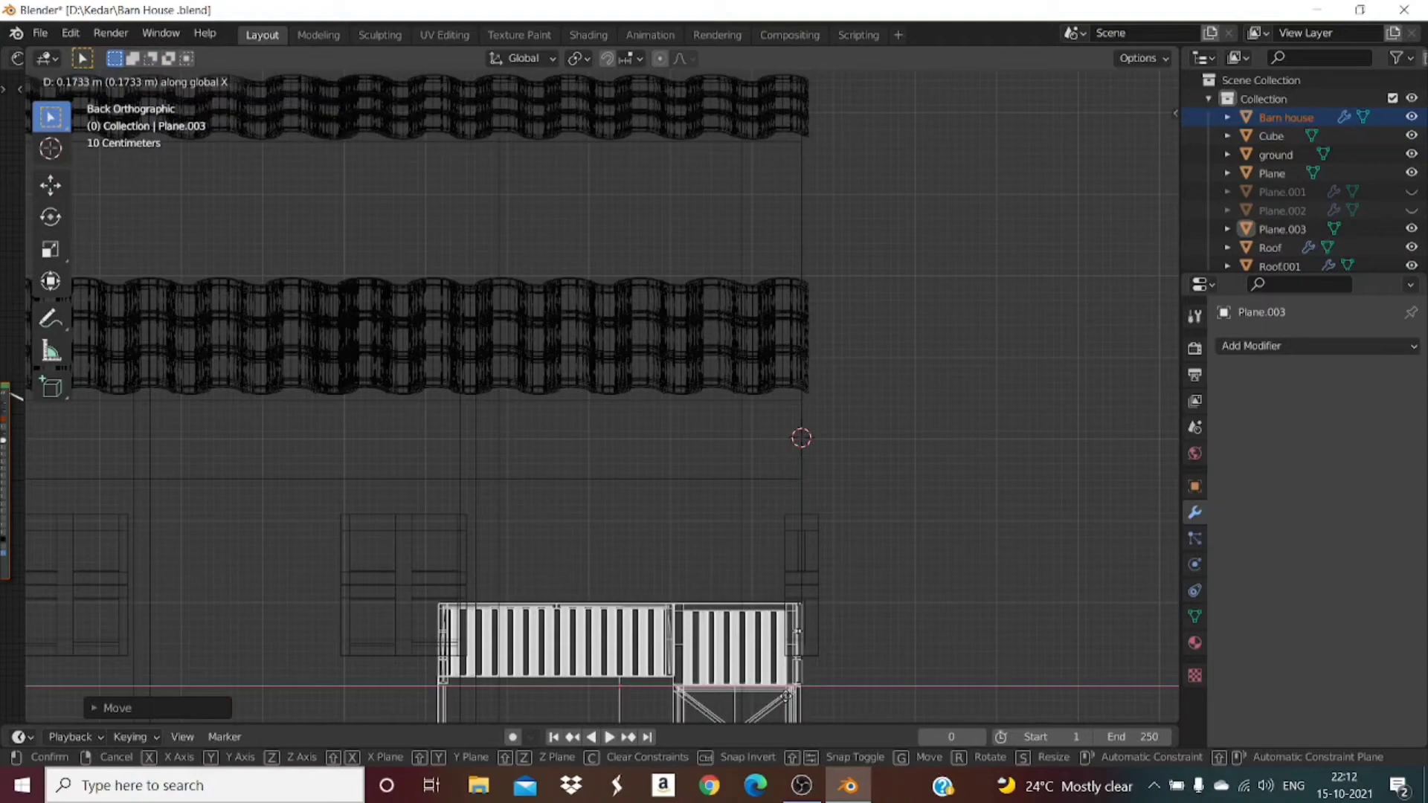
{"action": "left_click", "coordinate": [787, 696]}
{"action": "scroll", "coordinate": [955, 417], "scroll_direction": "down", "scroll_amount": 4}
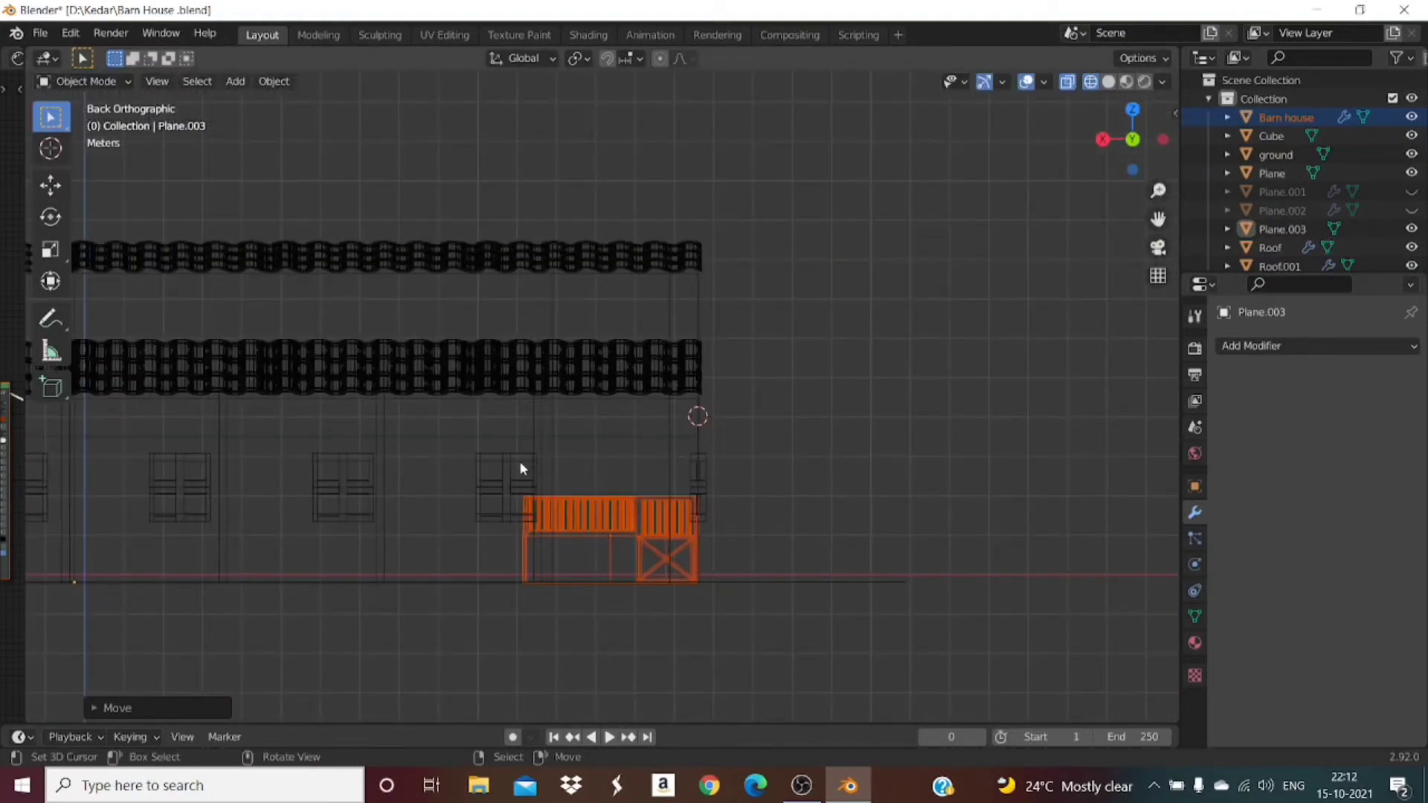
Step: Move the stall 4 m along X, deeper into the barn
{"action": "type", "text": "gx"}
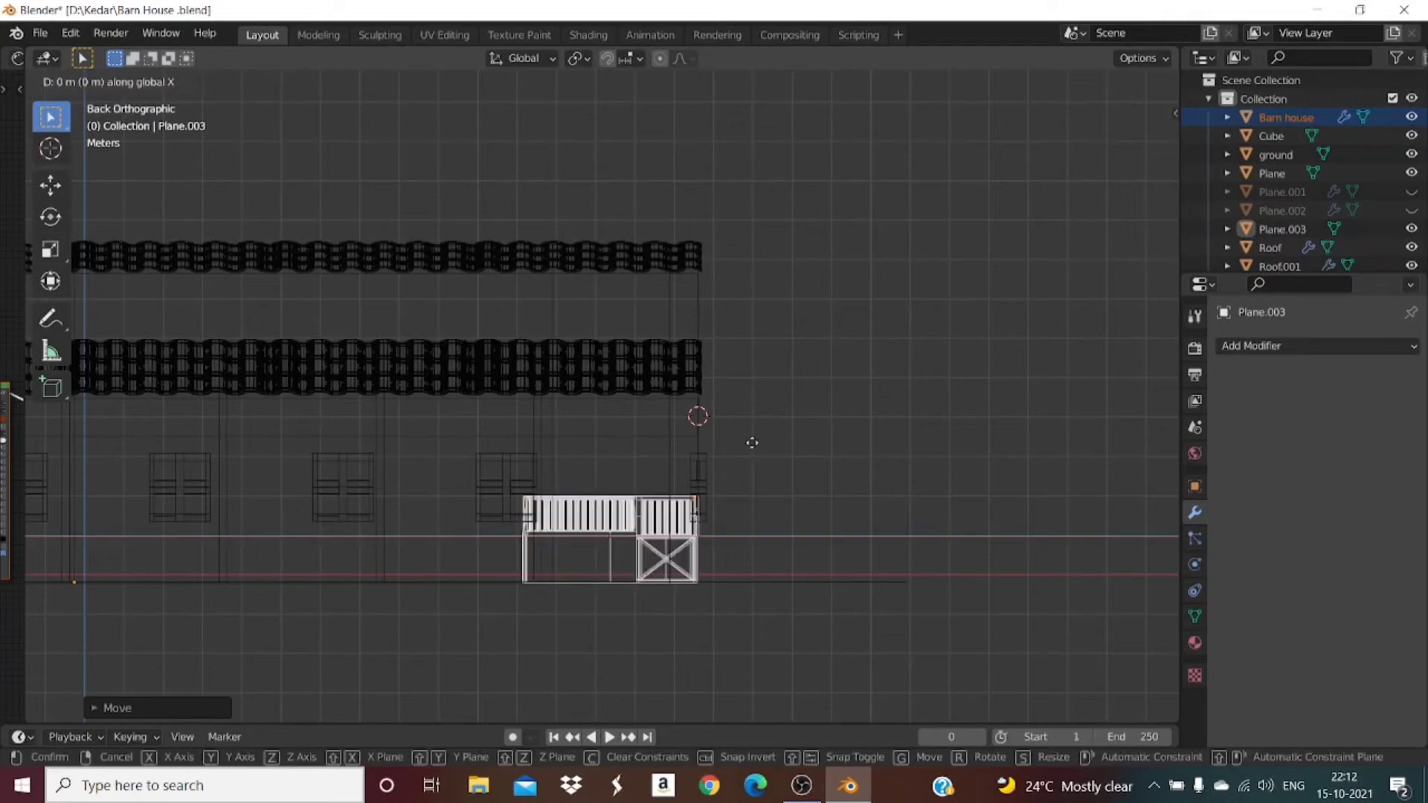
{"action": "type", "text": "4"}
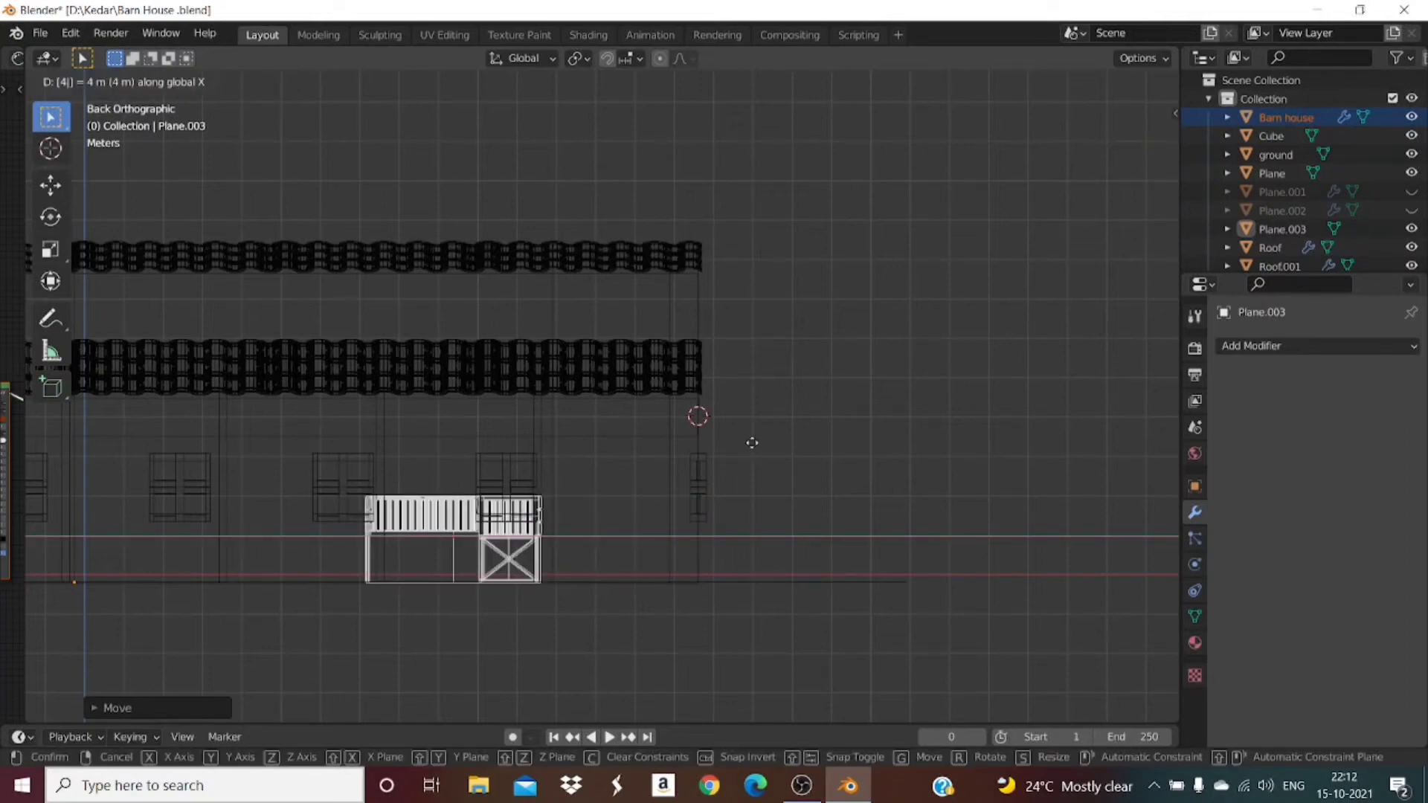
{"action": "key", "text": "Return"}
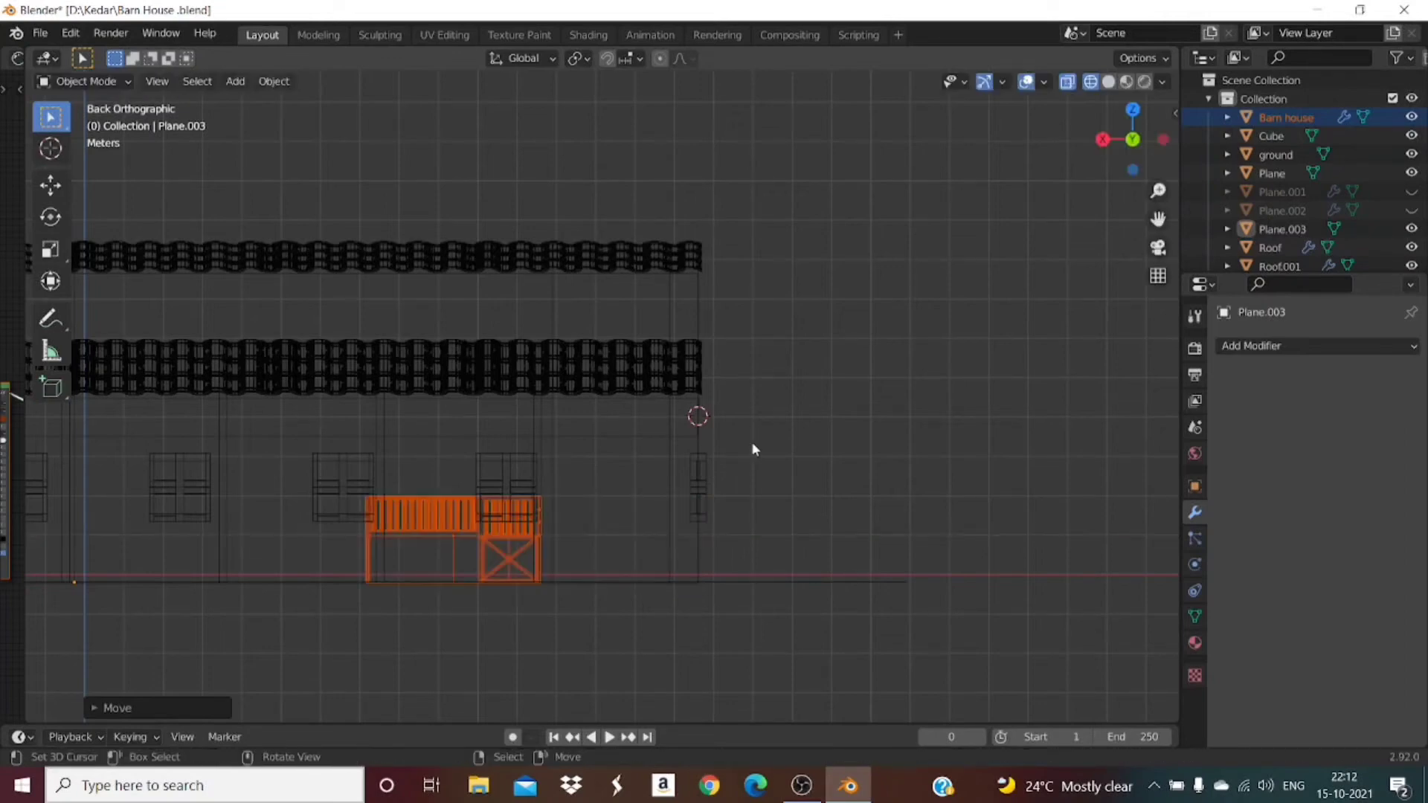
Step: In solid view, move the stall about 3.8 m along negative Y, off the centre aisle to the barn's side
{"action": "left_click_drag", "start_coordinate": [1132, 140], "coordinate": [1166, 149]}
{"action": "left_click", "coordinate": [1109, 81]}
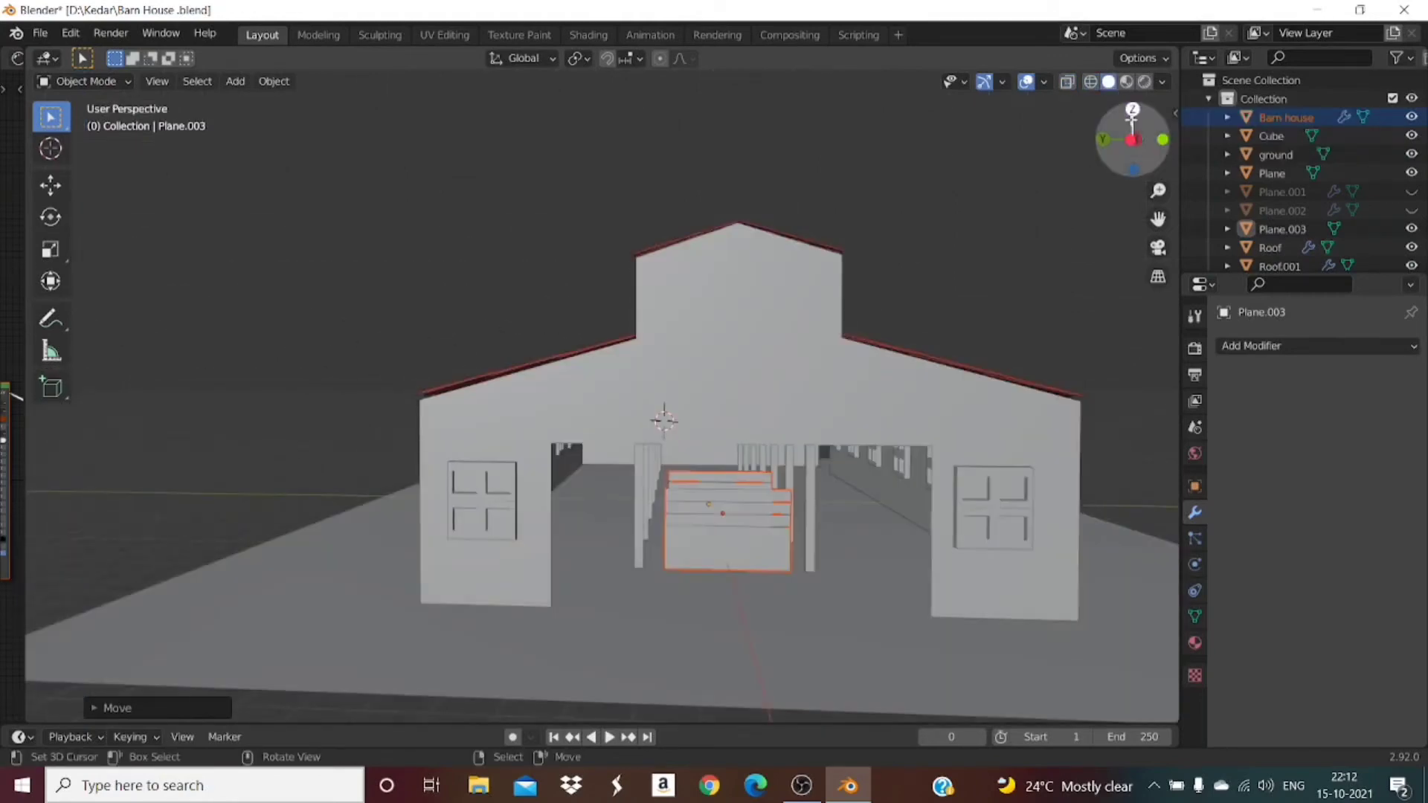
{"action": "scroll", "coordinate": [900, 436], "scroll_direction": "up", "scroll_amount": 5}
{"action": "left_click_drag", "start_coordinate": [1159, 220], "coordinate": [1155, 83]}
{"action": "left_click_drag", "start_coordinate": [1149, 149], "coordinate": [1085, 155]}
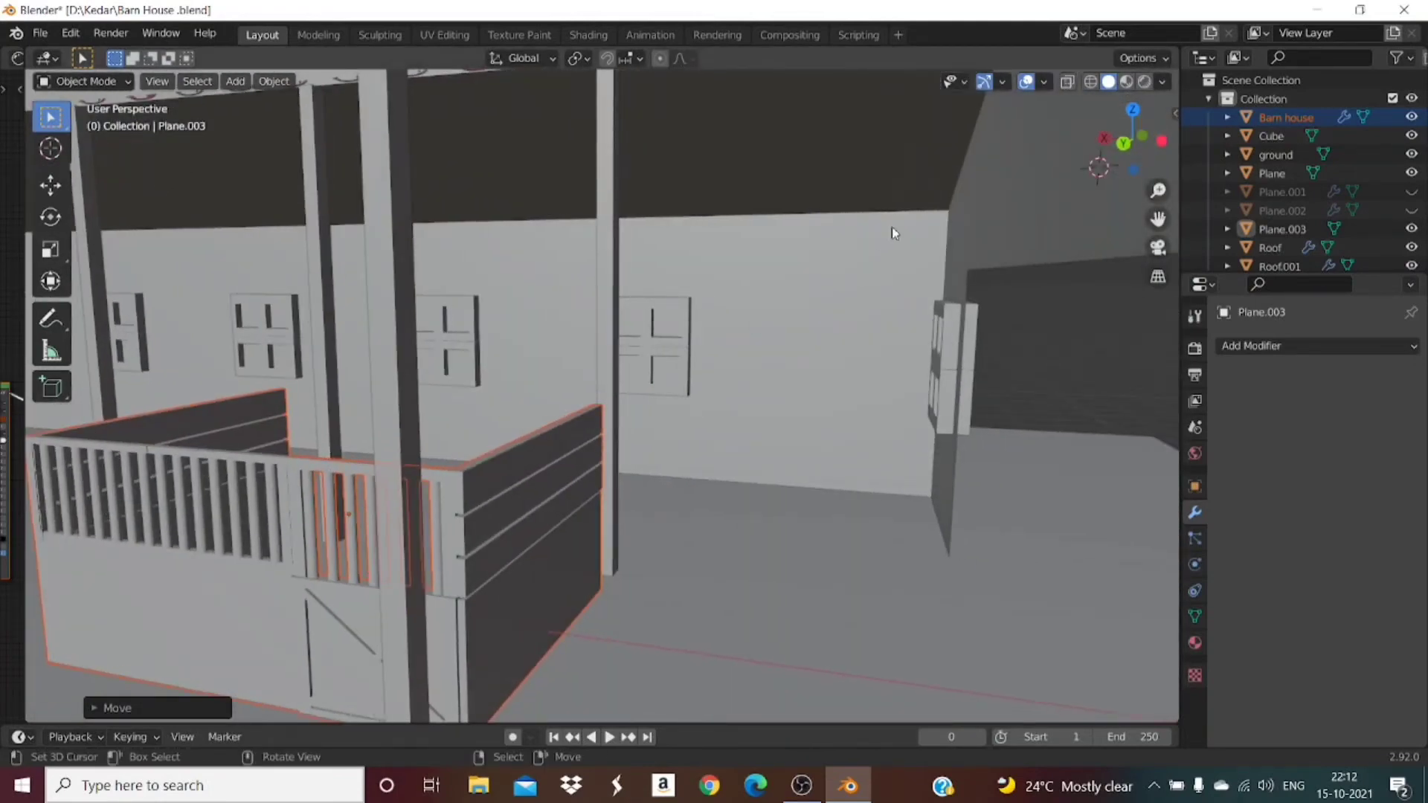
{"action": "key", "text": "g"}
{"action": "key", "text": "y"}
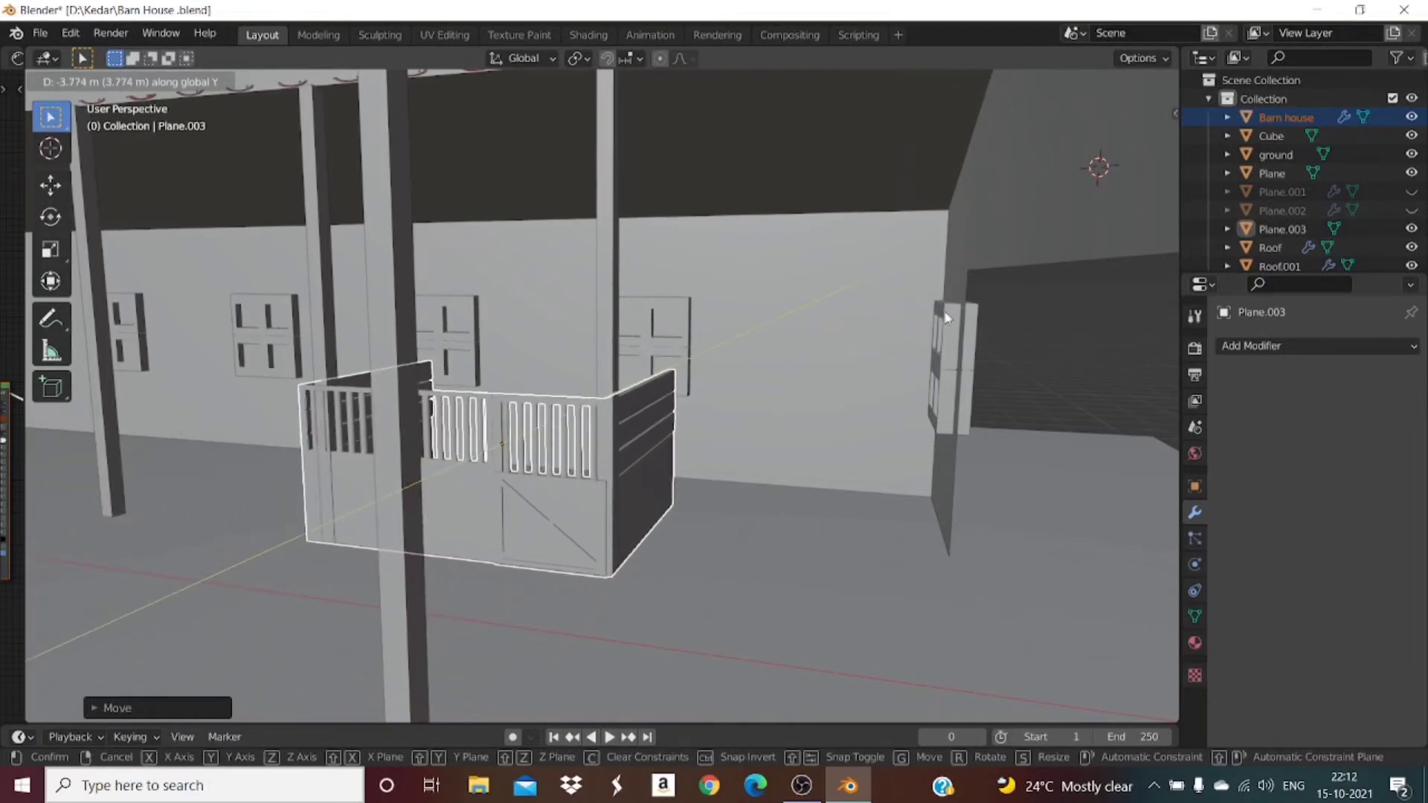
{"action": "left_click", "coordinate": [945, 315]}
Step: Stretch the stall along Y and shift it along Y between the pillar row and the side wall
{"action": "left_click_drag", "start_coordinate": [1161, 143], "coordinate": [1264, 131]}
{"action": "scroll", "coordinate": [891, 517], "scroll_direction": "down", "scroll_amount": 4}
{"action": "scroll", "coordinate": [889, 513], "scroll_direction": "down", "scroll_amount": 5}
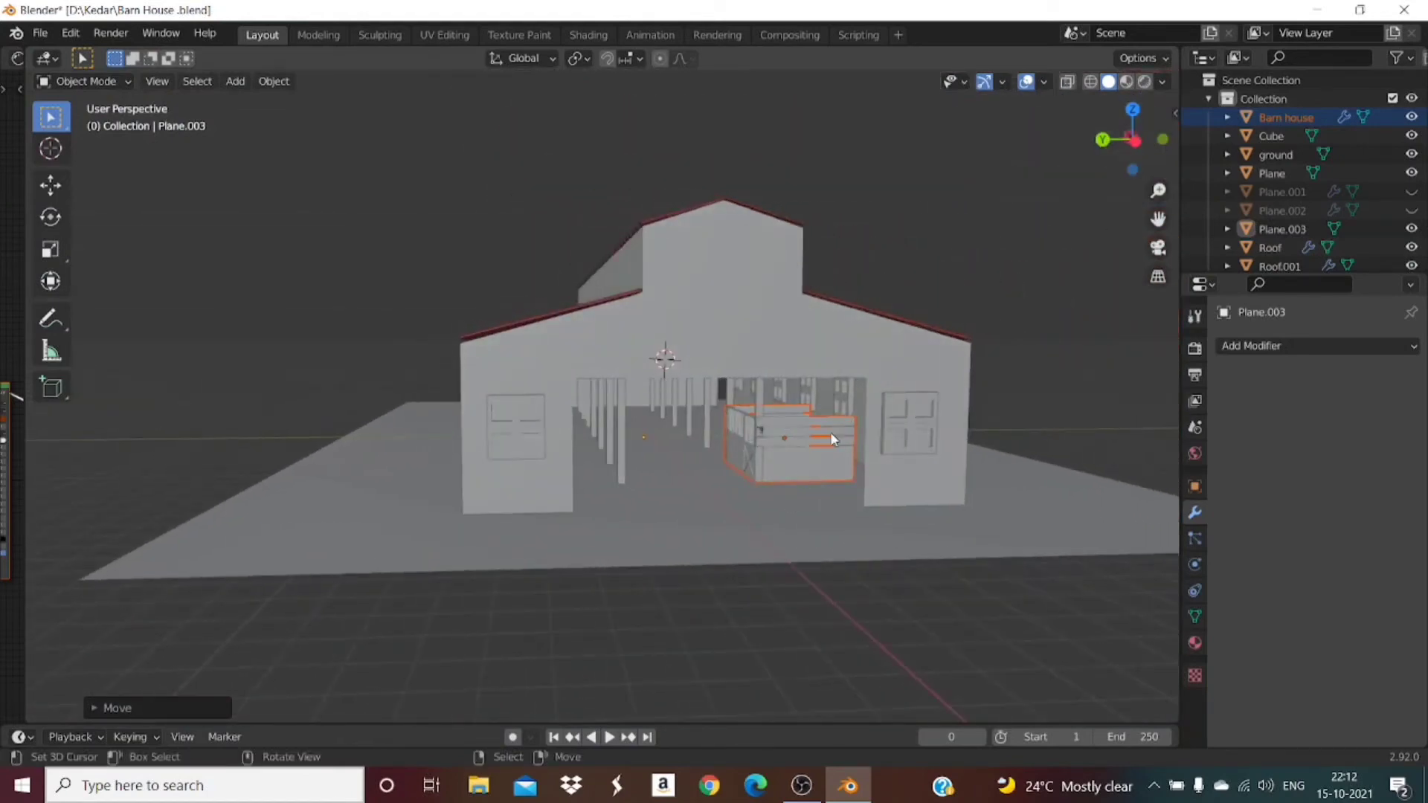
{"action": "key", "text": "s"}
{"action": "key", "text": "y"}
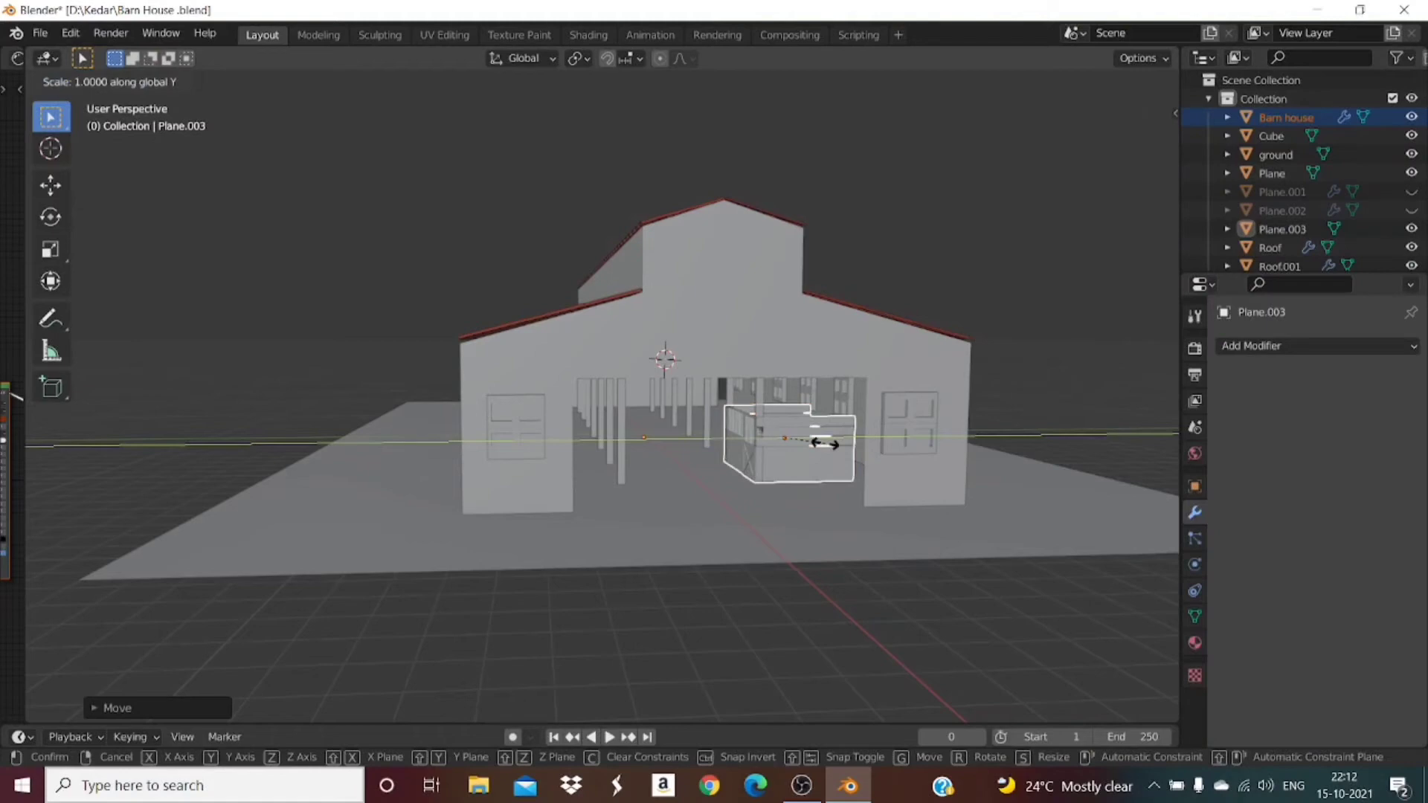
{"action": "left_click", "coordinate": [839, 441]}
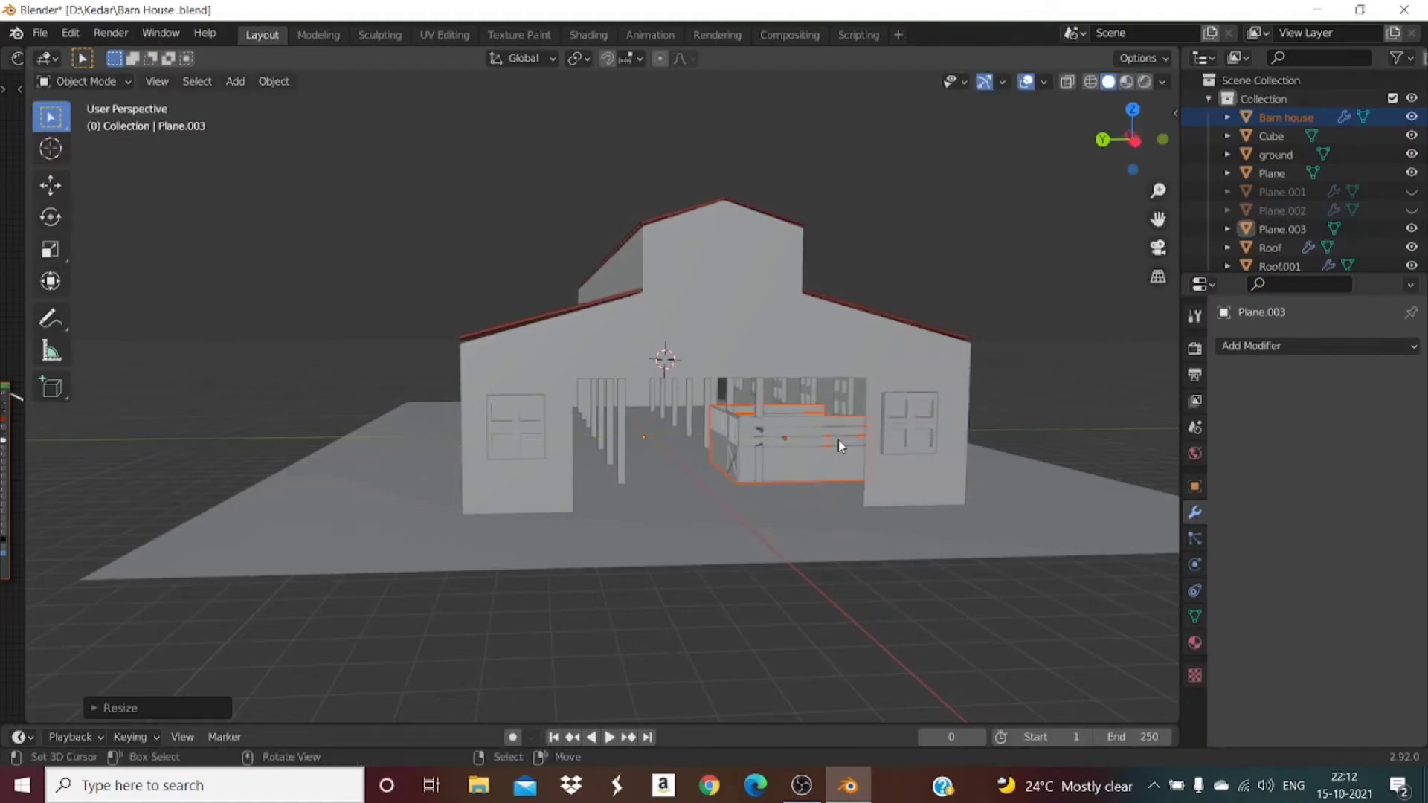
{"action": "key", "text": "g"}
{"action": "key", "text": "y"}
{"action": "left_click", "coordinate": [856, 431]}
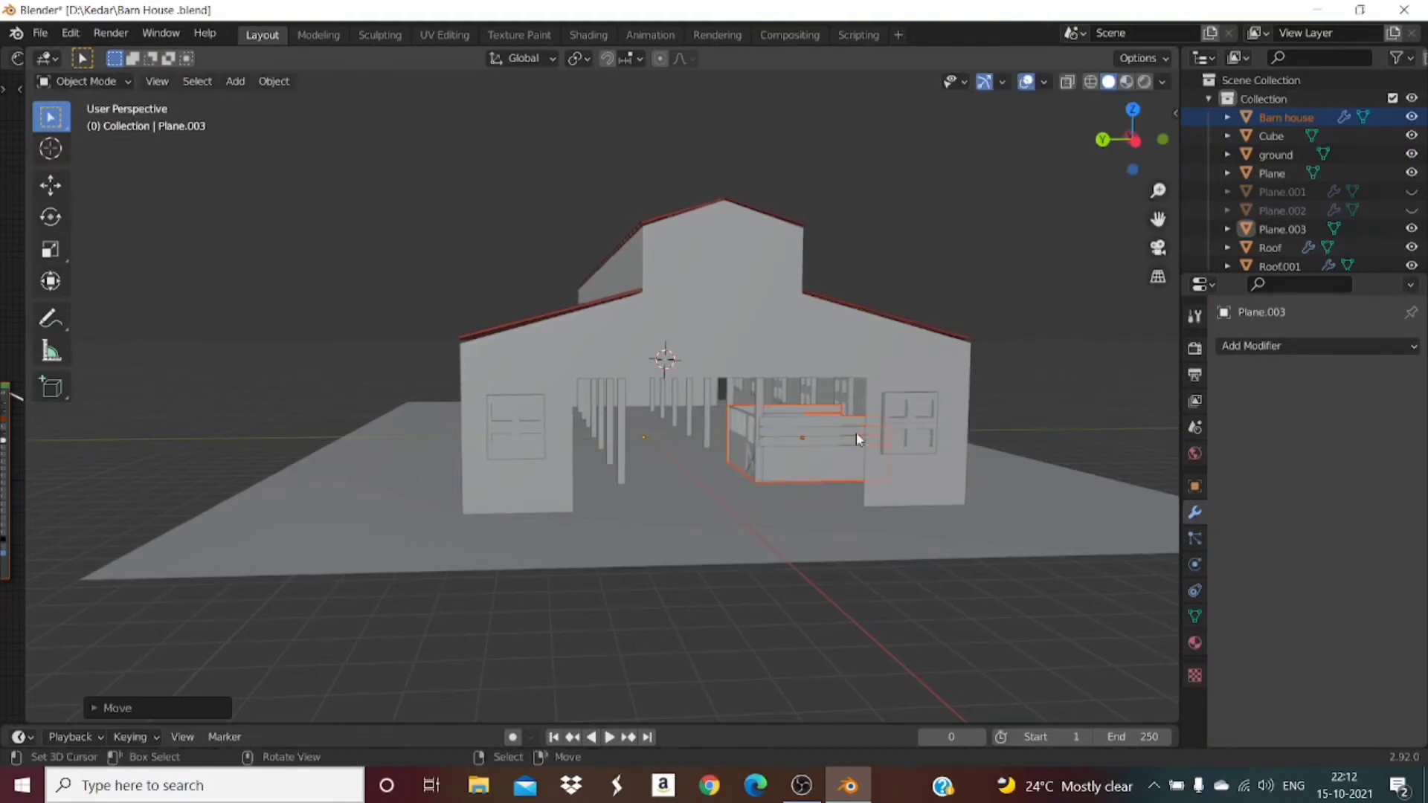
Step: Scale the stall by about 1.03 along Y to fit it more closely between the pillars and the side wall
{"action": "left_click_drag", "start_coordinate": [1127, 175], "coordinate": [780, 644]}
{"action": "scroll", "coordinate": [779, 645], "scroll_direction": "up", "scroll_amount": 5}
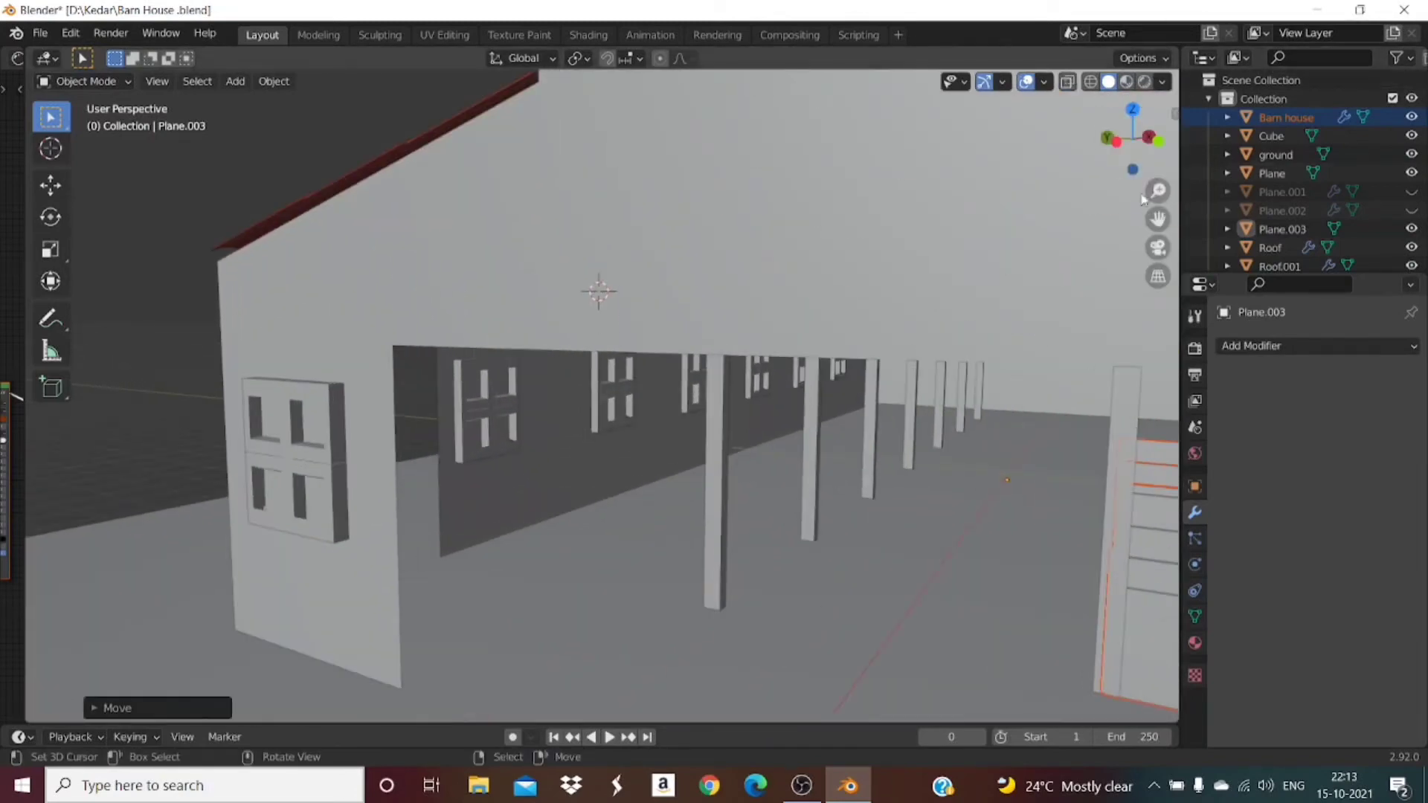
{"action": "scroll", "coordinate": [921, 399], "scroll_direction": "up", "scroll_amount": 3}
{"action": "scroll", "coordinate": [787, 386], "scroll_direction": "up", "scroll_amount": 2}
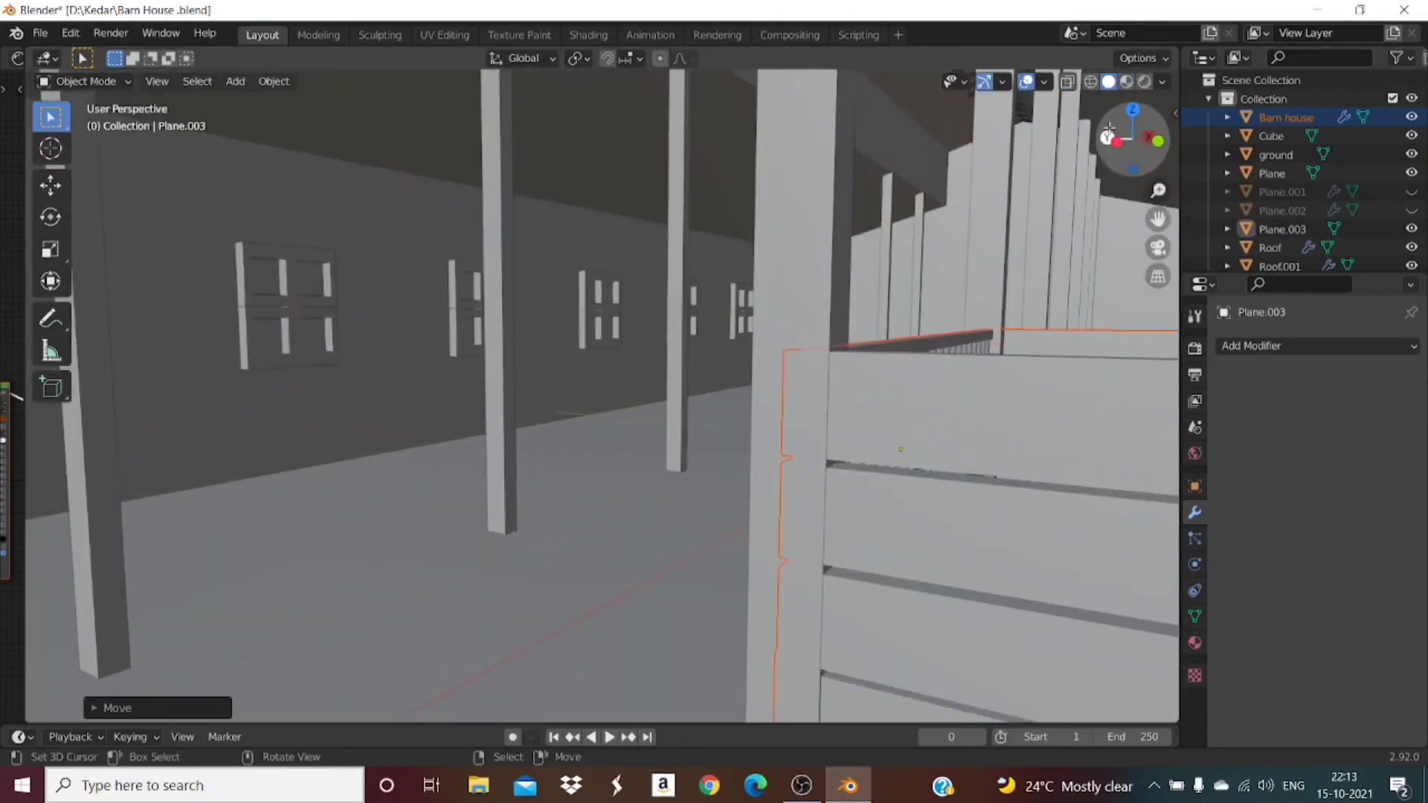
{"action": "mouse_move", "coordinate": [1115, 132]}
{"action": "left_mouse_down"}
{"action": "mouse_move", "coordinate": [1147, 140]}
{"action": "mouse_move", "coordinate": [1114, 142]}
{"action": "left_mouse_up"}
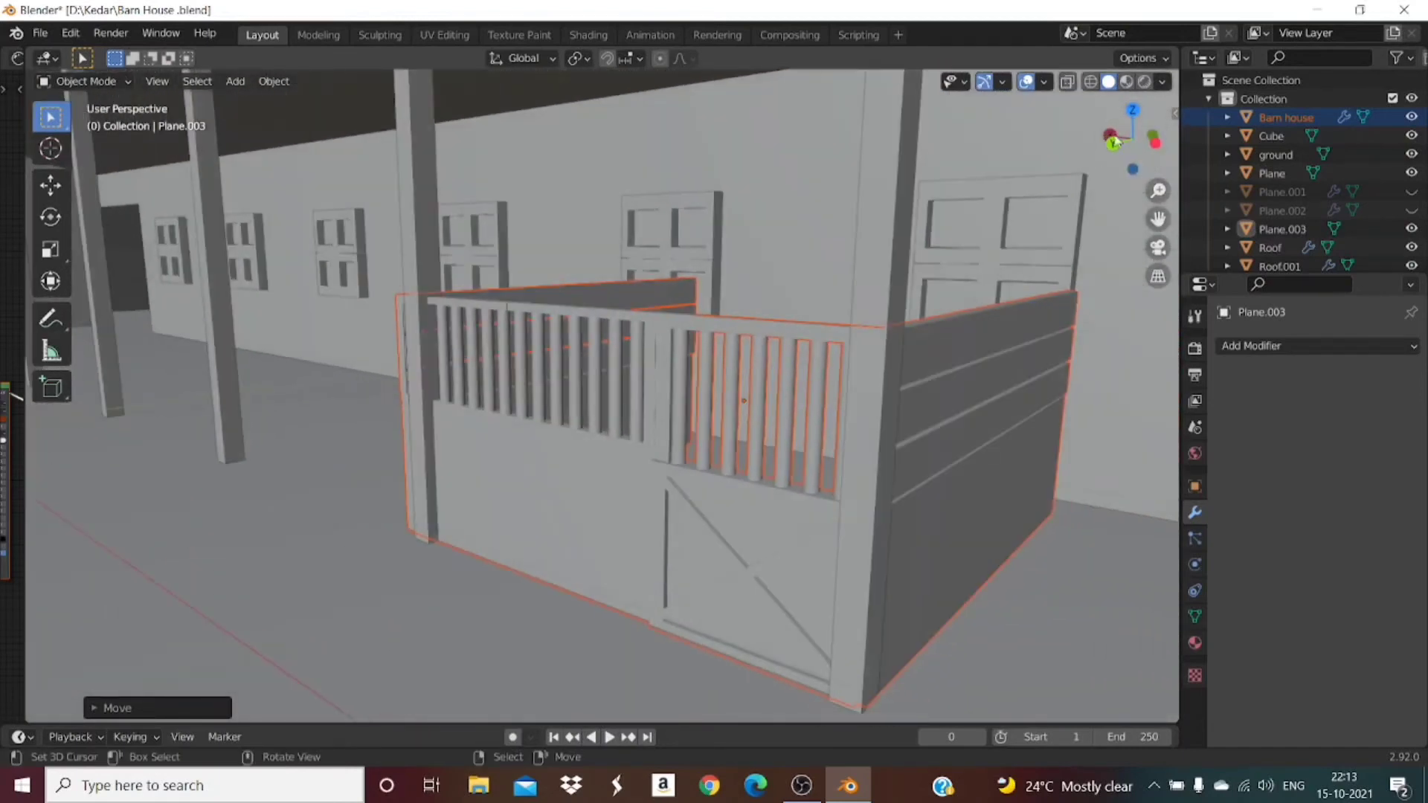
{"action": "key", "text": "s"}
{"action": "key", "text": "y"}
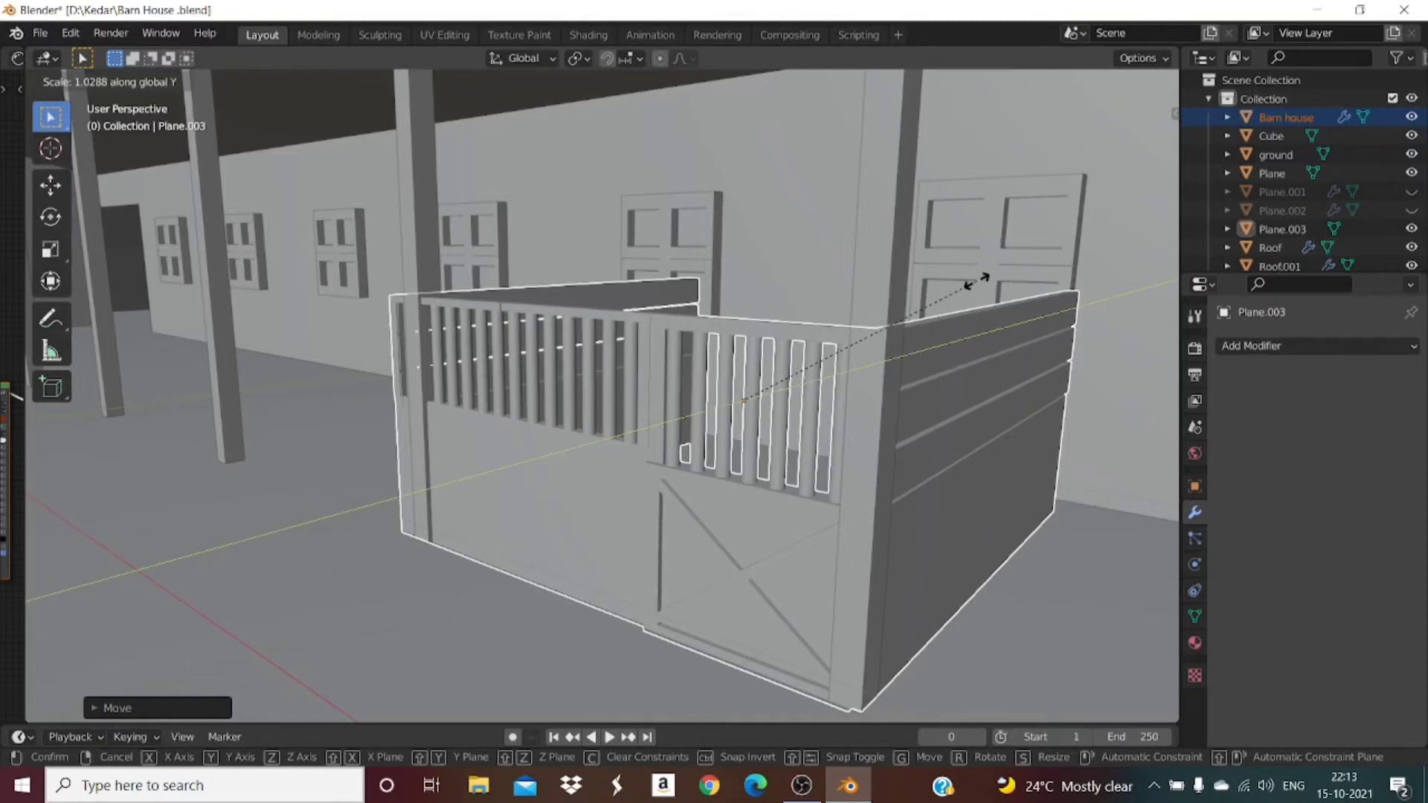
{"action": "left_click", "coordinate": [978, 283]}
Step: Examine from outside and inside the barn how the stall meets the side wall and its windows
{"action": "scroll", "coordinate": [985, 308], "scroll_direction": "down", "scroll_amount": 2}
{"action": "left_click_drag", "start_coordinate": [1105, 143], "coordinate": [1000, 144]}
{"action": "scroll", "coordinate": [970, 291], "scroll_direction": "down", "scroll_amount": 6}
{"action": "left_click_drag", "start_coordinate": [1124, 142], "coordinate": [1033, 142]}
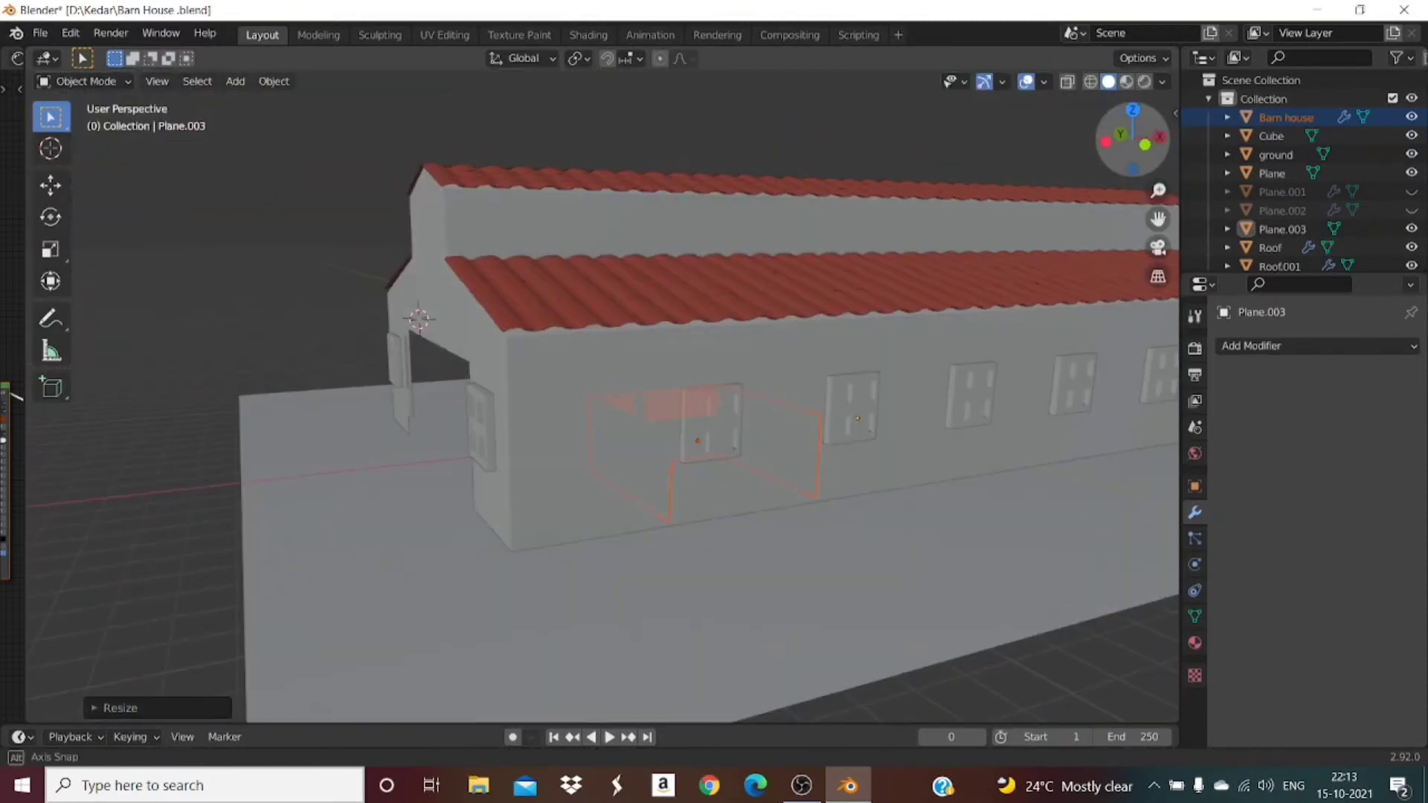
{"action": "scroll", "coordinate": [703, 545], "scroll_direction": "up", "scroll_amount": 2}
{"action": "left_click", "coordinate": [215, 317]}
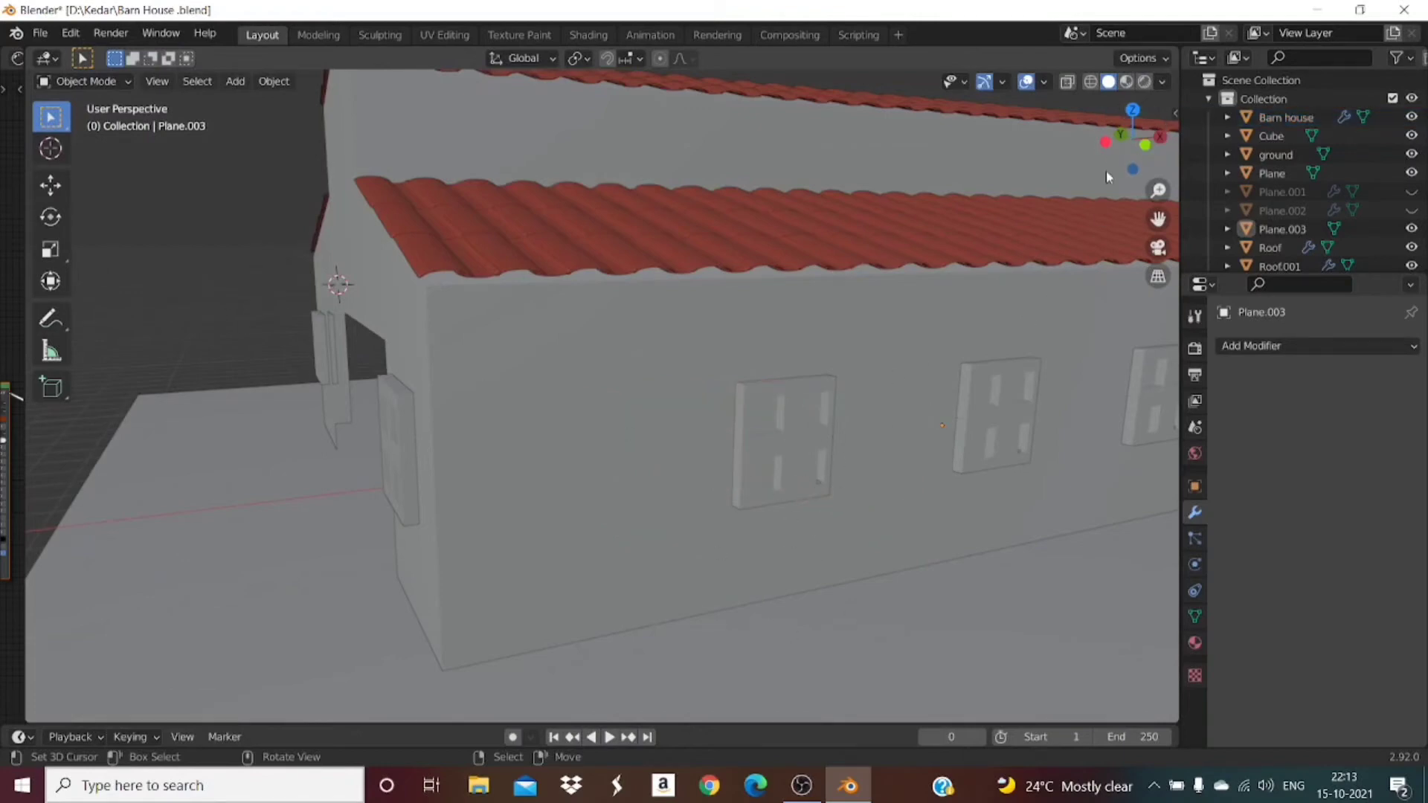
{"action": "key", "text": "b"}
{"action": "left_click_drag", "start_coordinate": [1185, 172], "coordinate": [1182, 174]}
{"action": "key", "text": "ctrl+z"}
{"action": "left_click_drag", "start_coordinate": [1122, 138], "coordinate": [1272, 65]}
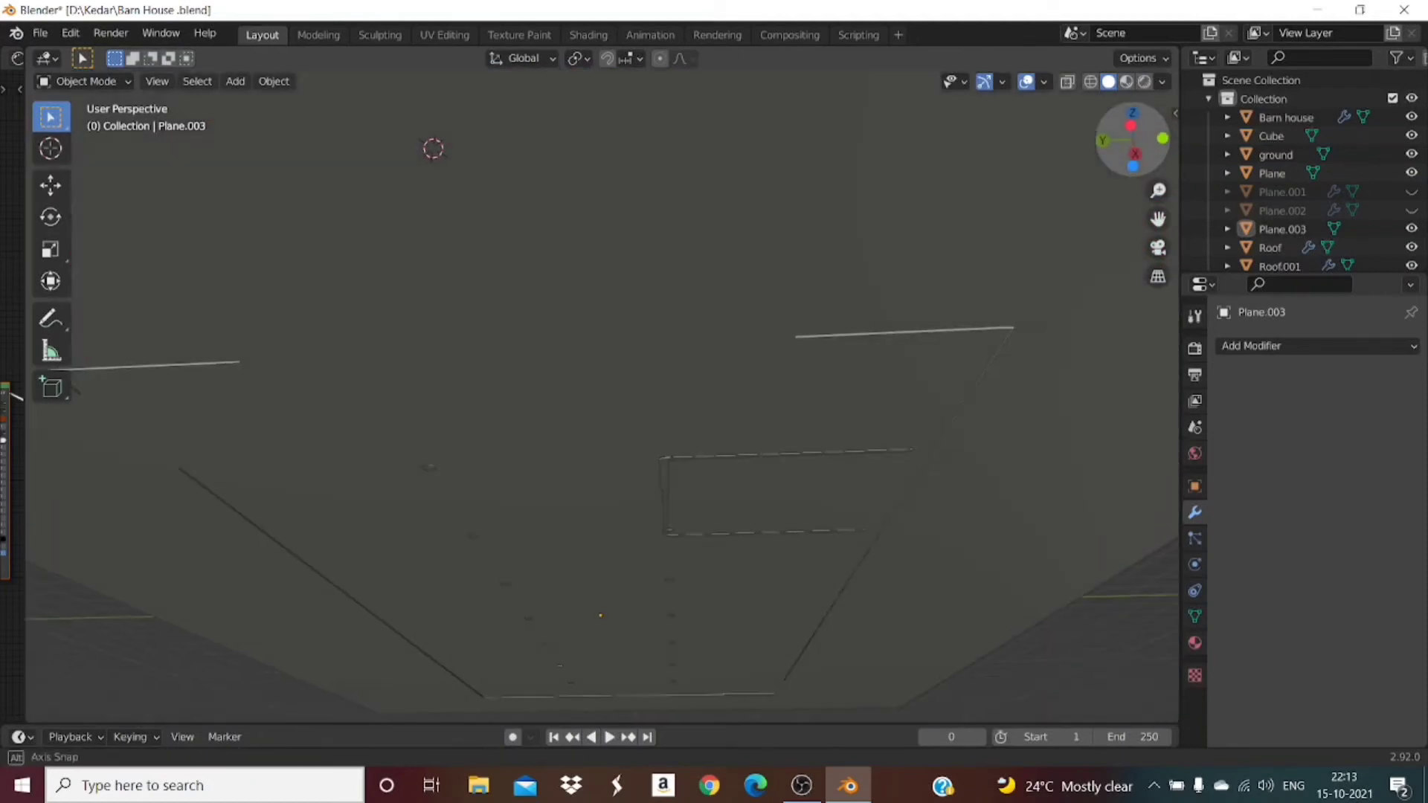
{"action": "left_click_drag", "start_coordinate": [1132, 150], "coordinate": [734, 488]}
{"action": "scroll", "coordinate": [685, 425], "scroll_direction": "up", "scroll_amount": 5}
{"action": "scroll", "coordinate": [732, 490], "scroll_direction": "down", "scroll_amount": 3}
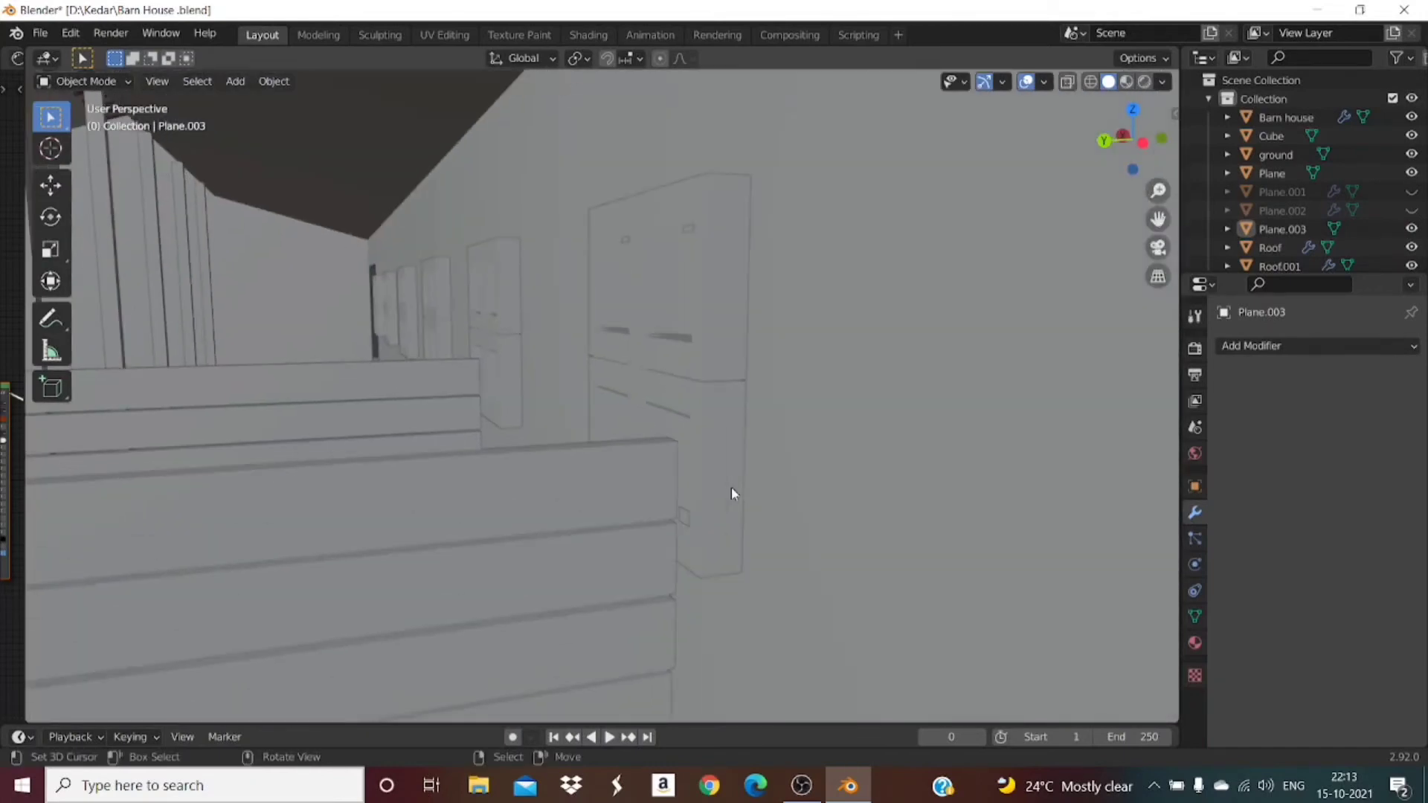
{"action": "left_click_drag", "start_coordinate": [1108, 132], "coordinate": [1283, 149]}
{"action": "scroll", "coordinate": [396, 421], "scroll_direction": "down", "scroll_amount": 3}
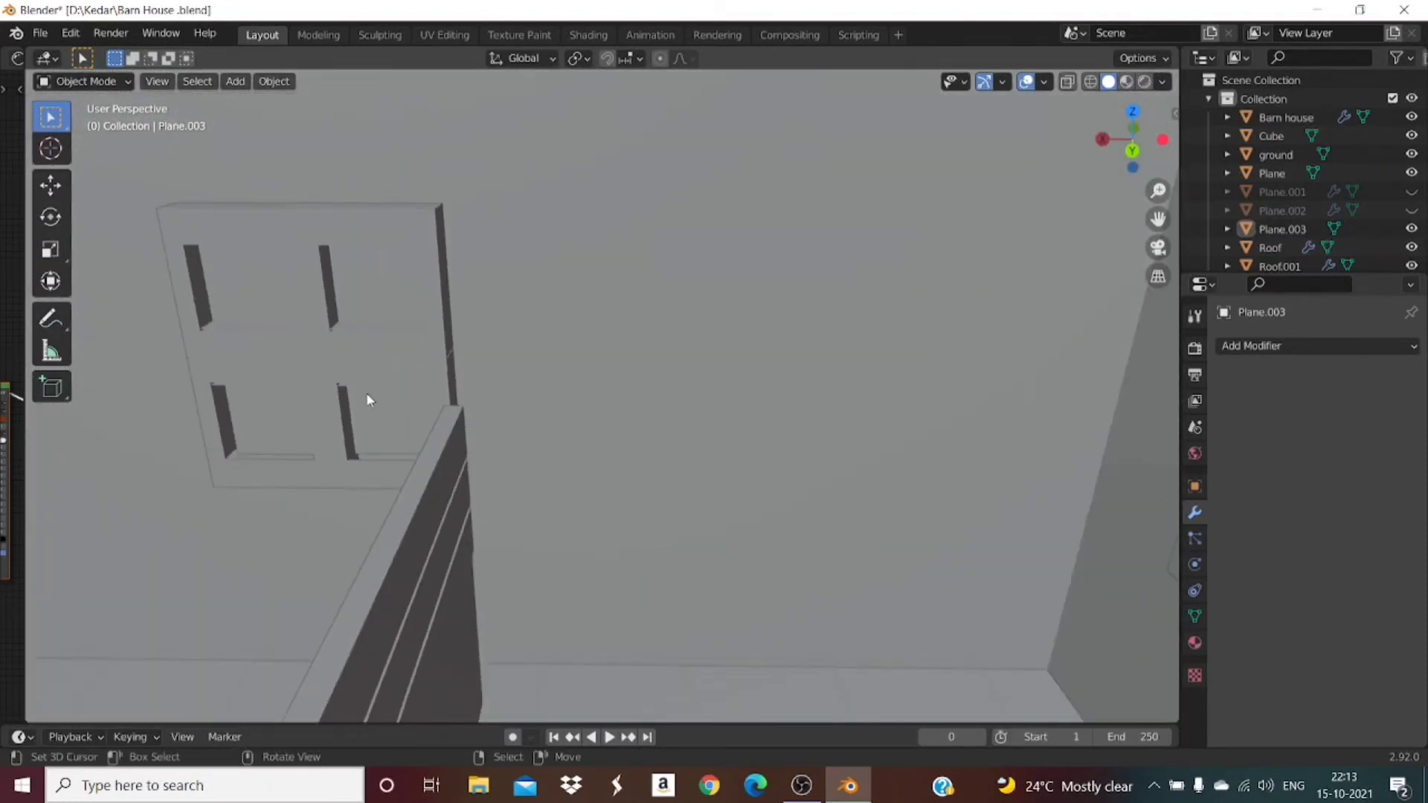
Step: Open the barn's window object in Edit Mode
{"action": "left_click", "coordinate": [370, 400]}
{"action": "scroll", "coordinate": [366, 393], "scroll_direction": "down", "scroll_amount": 4}
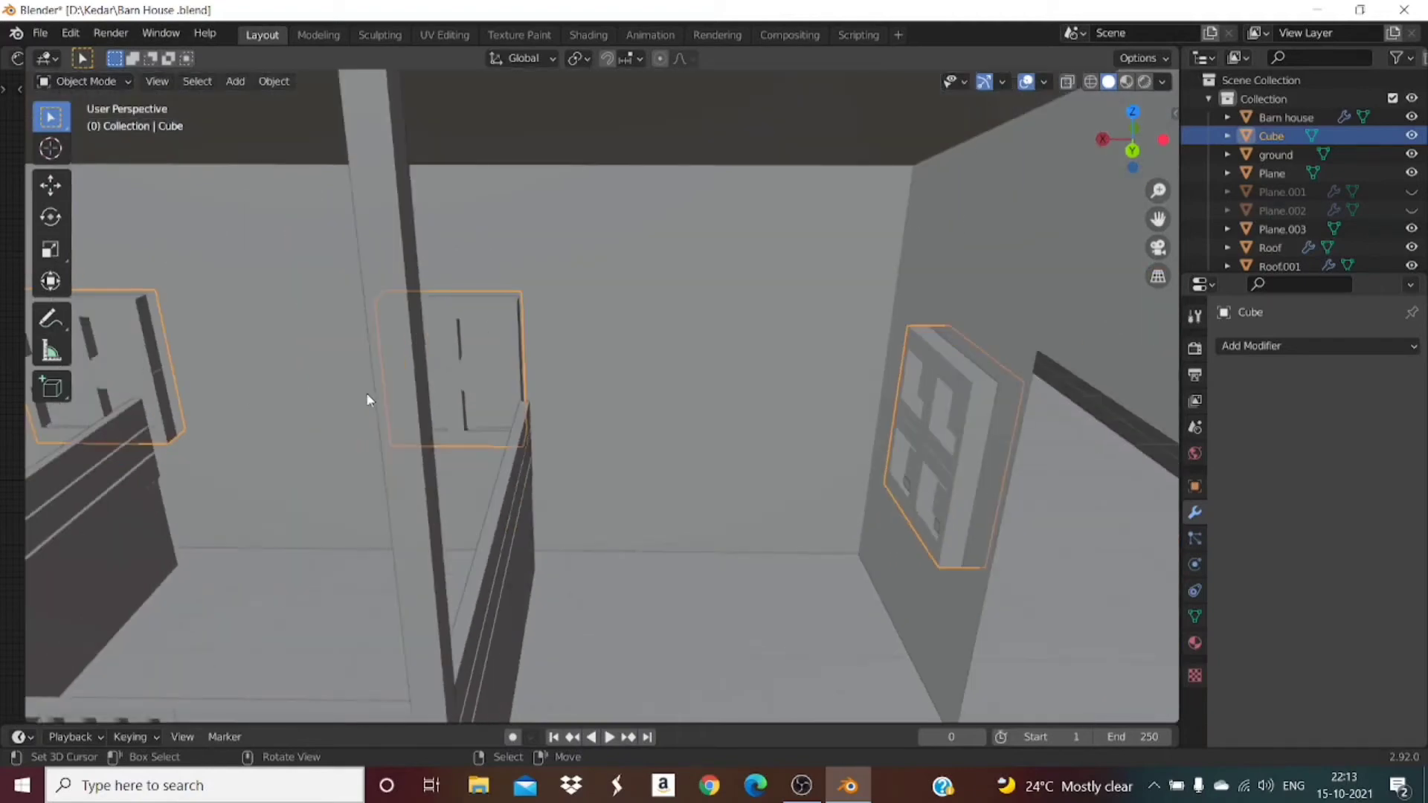
{"action": "key", "text": "Tab"}
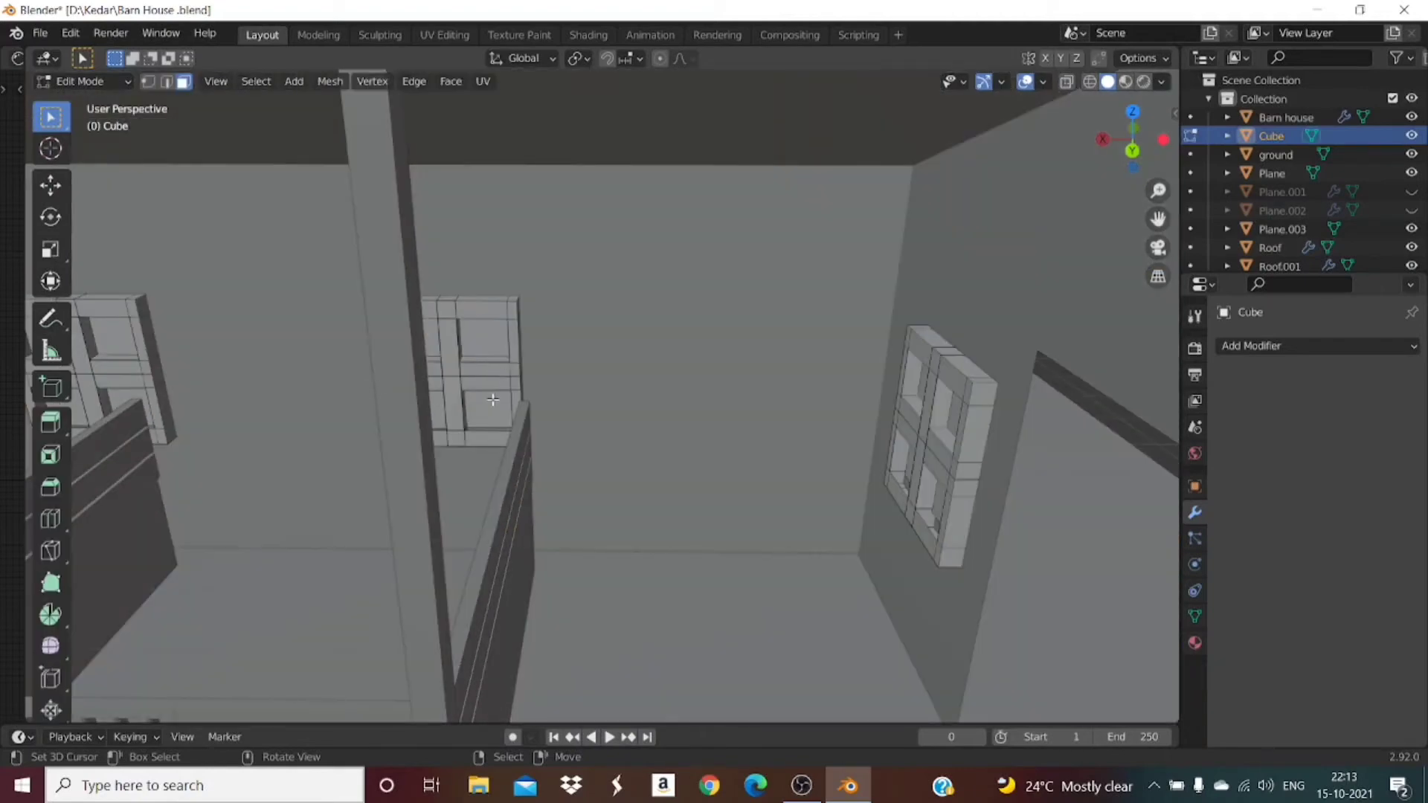
{"action": "scroll", "coordinate": [488, 396], "scroll_direction": "up", "scroll_amount": 2}
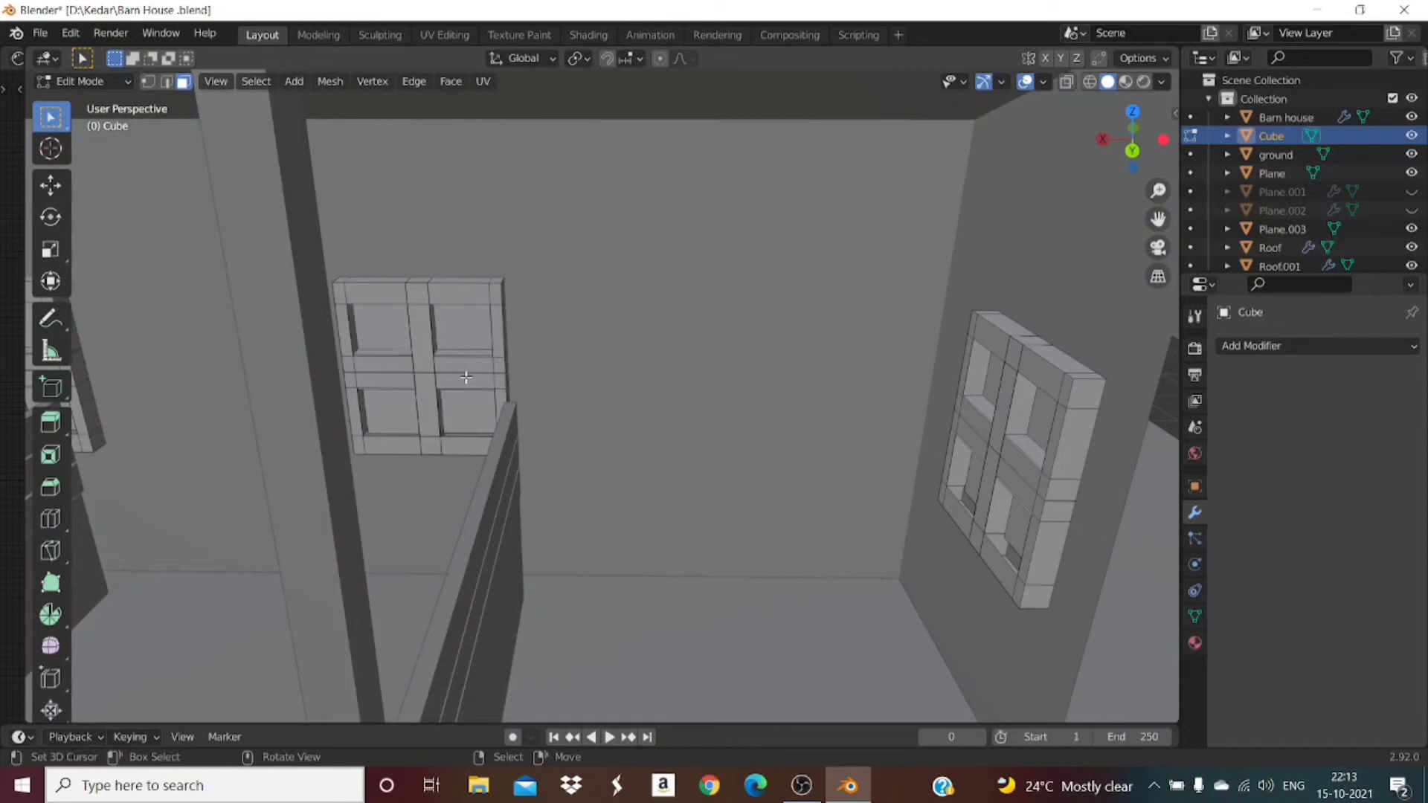
{"action": "key", "text": "l"}
{"action": "key", "text": "l"}
{"action": "key", "text": "l"}
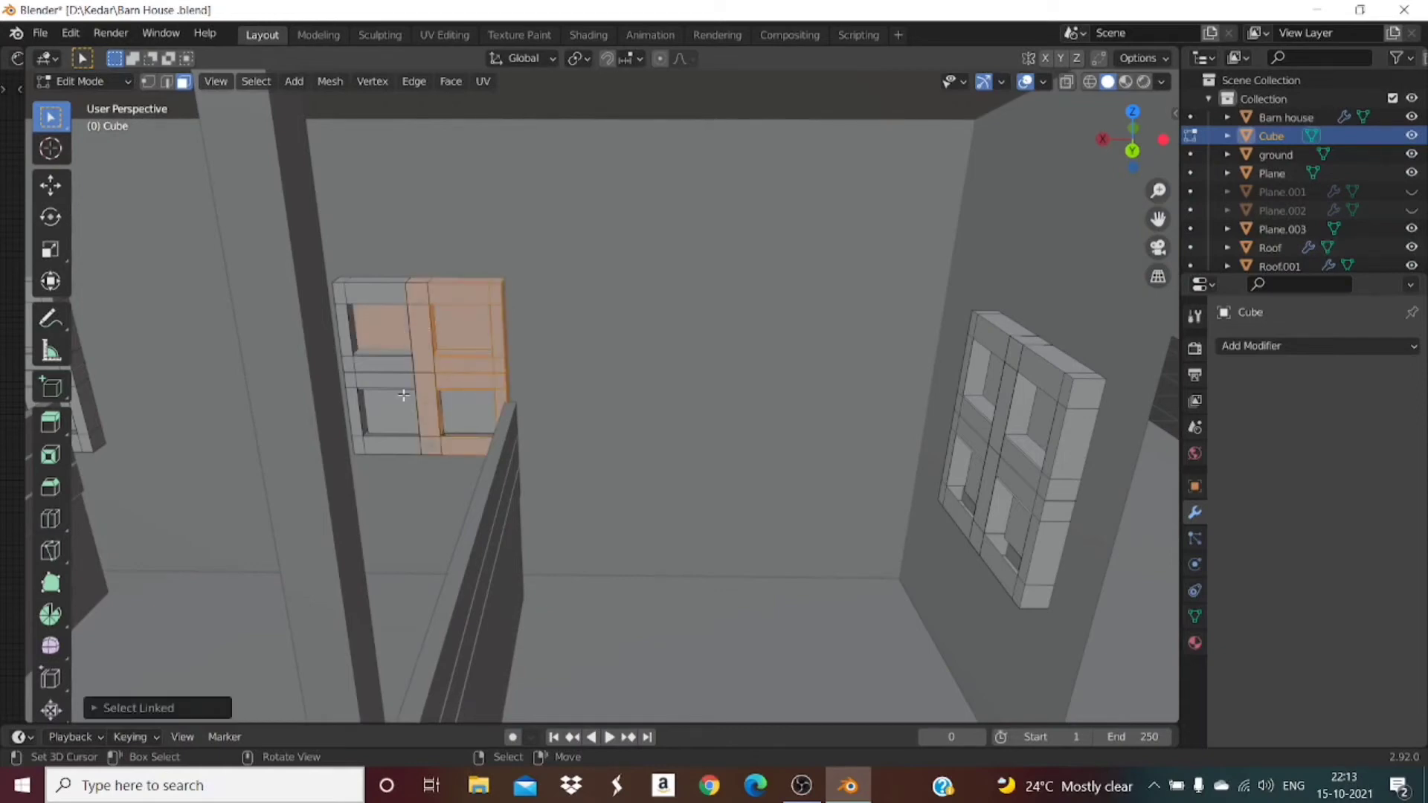
{"action": "key", "text": "l"}
{"action": "key", "text": "l"}
{"action": "key", "text": "l"}
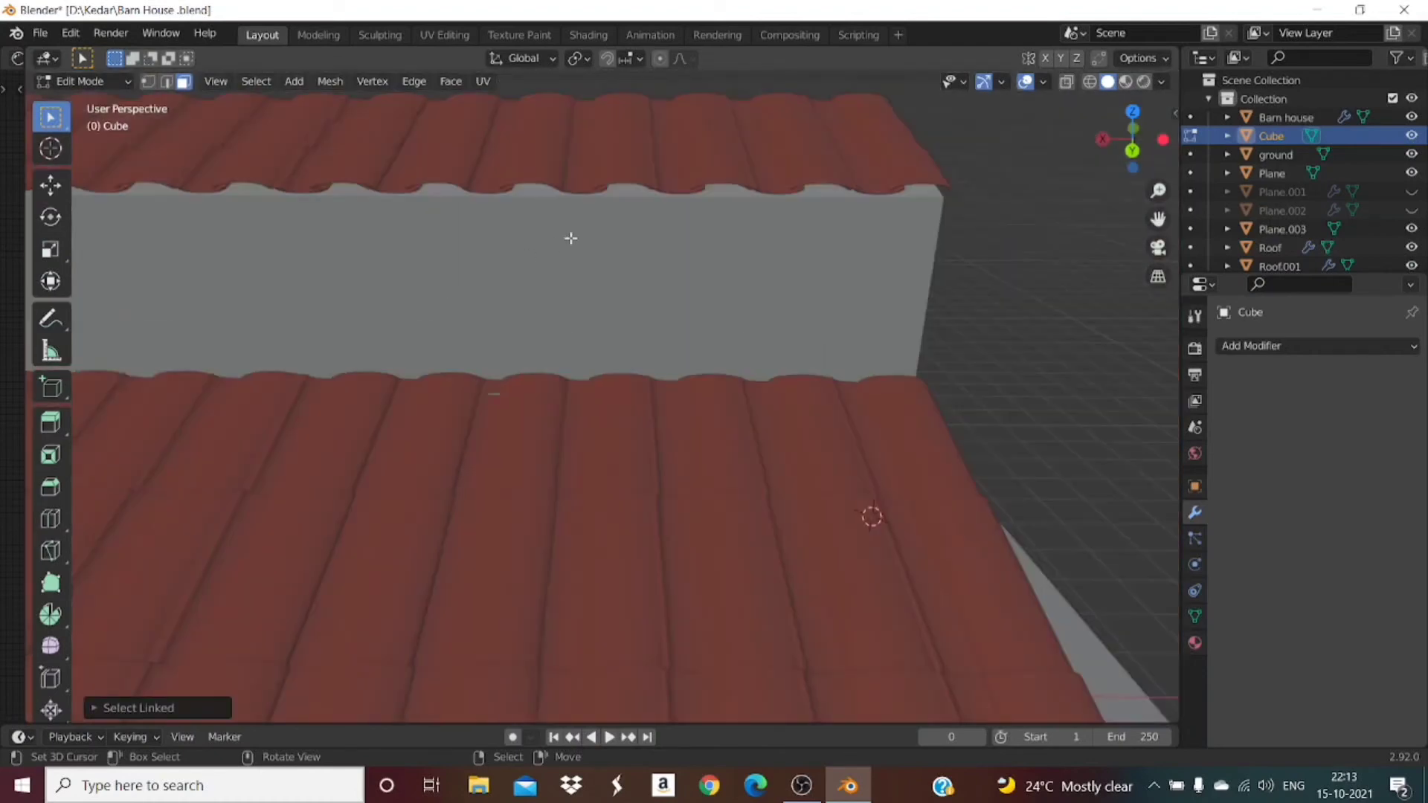
Step: Select all linked parts of the end-wall window on the stall's side of the barn entrance
{"action": "scroll", "coordinate": [570, 238], "scroll_direction": "down", "scroll_amount": 6}
{"action": "scroll", "coordinate": [625, 532], "scroll_direction": "down", "scroll_amount": 4}
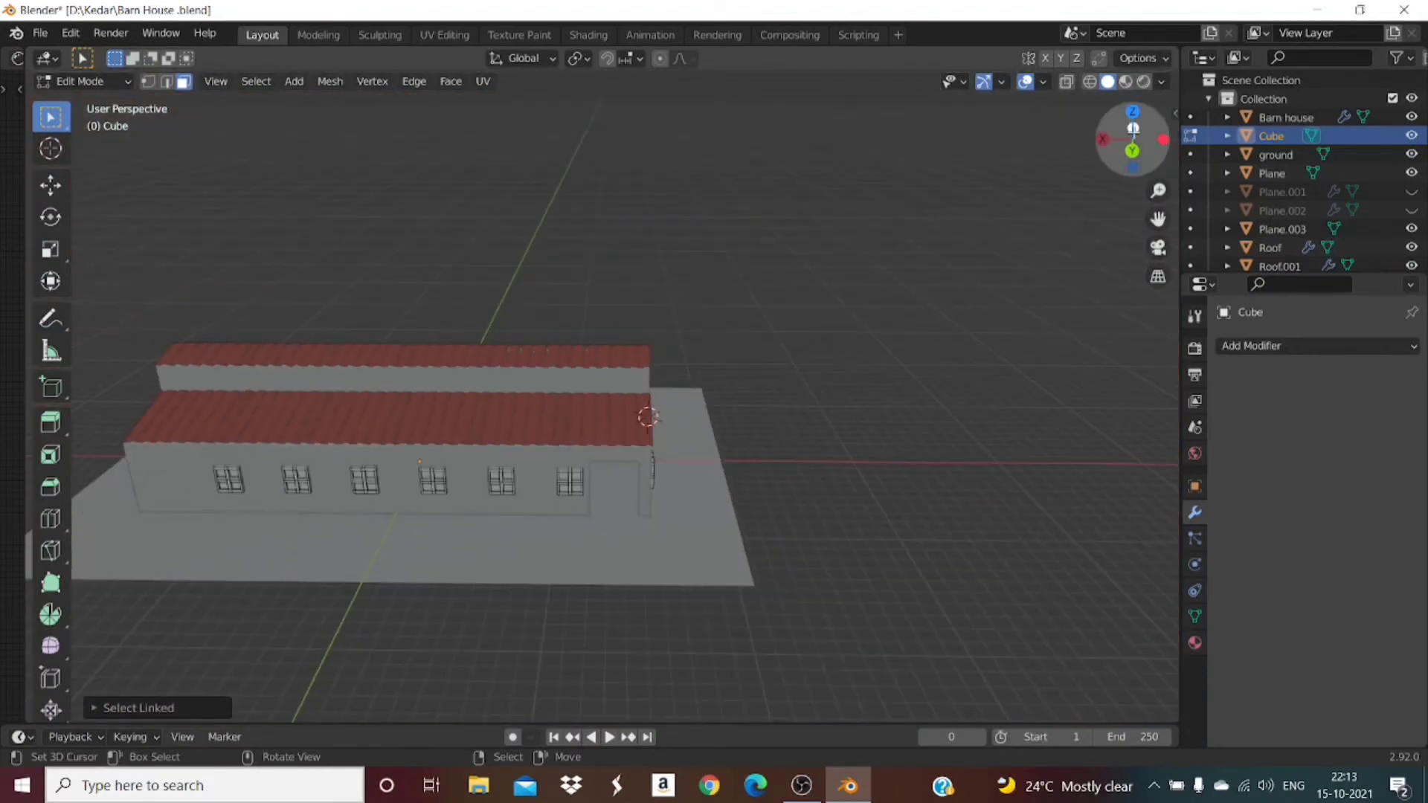
{"action": "left_click_drag", "start_coordinate": [1133, 136], "coordinate": [748, 198]}
{"action": "left_click_drag", "start_coordinate": [1134, 139], "coordinate": [414, 536]}
{"action": "scroll", "coordinate": [435, 489], "scroll_direction": "up", "scroll_amount": 5}
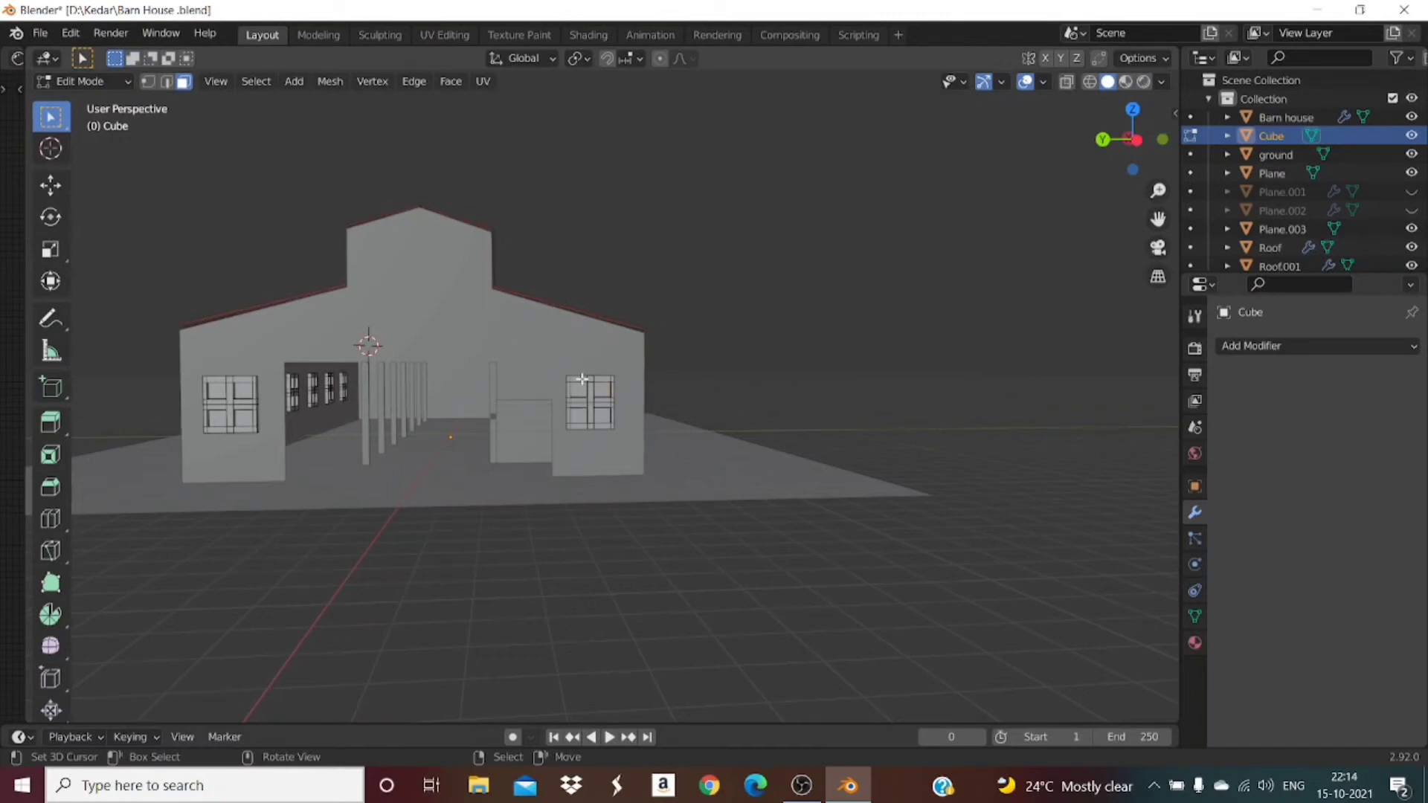
{"action": "scroll", "coordinate": [595, 394], "scroll_direction": "up", "scroll_amount": 4}
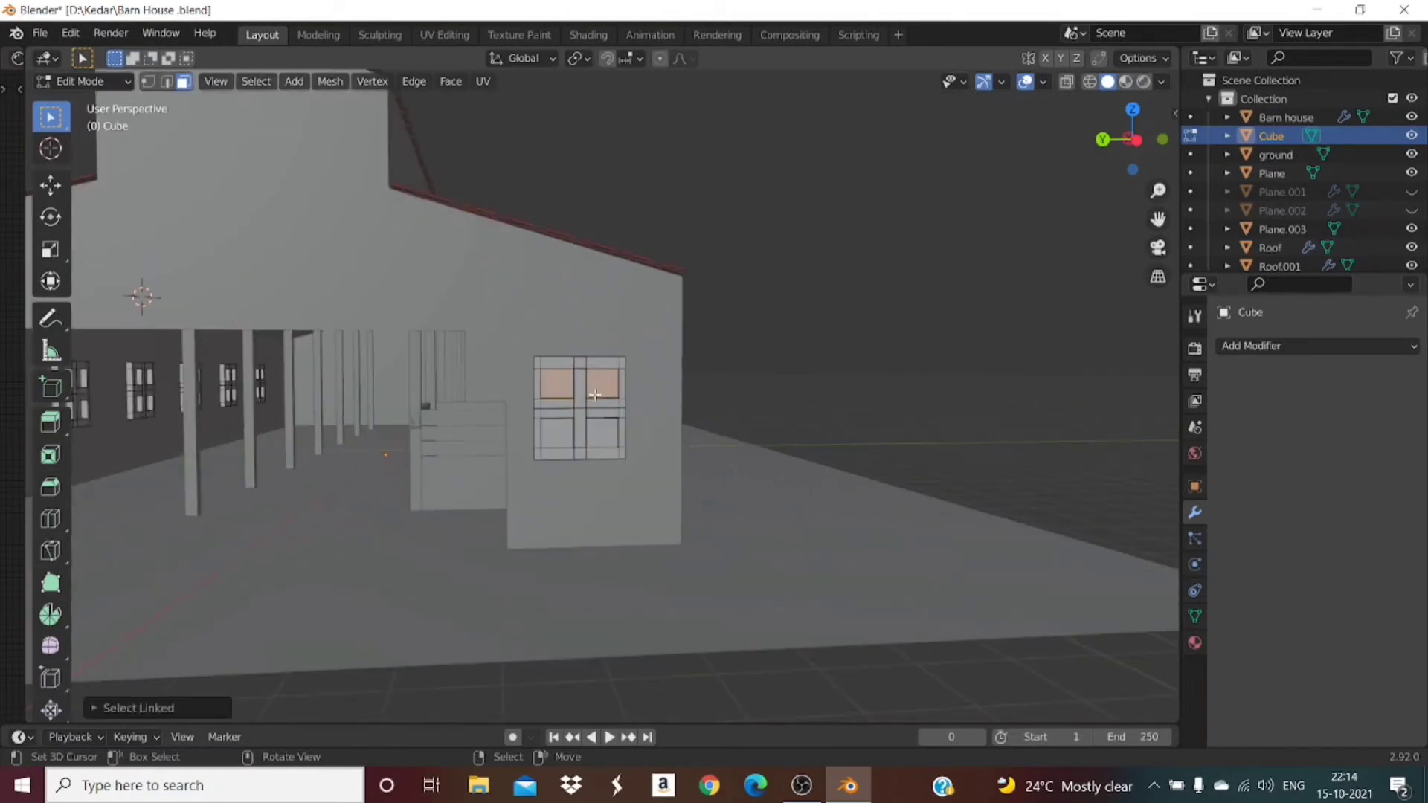
{"action": "key", "text": "l"}
{"action": "key", "text": "l"}
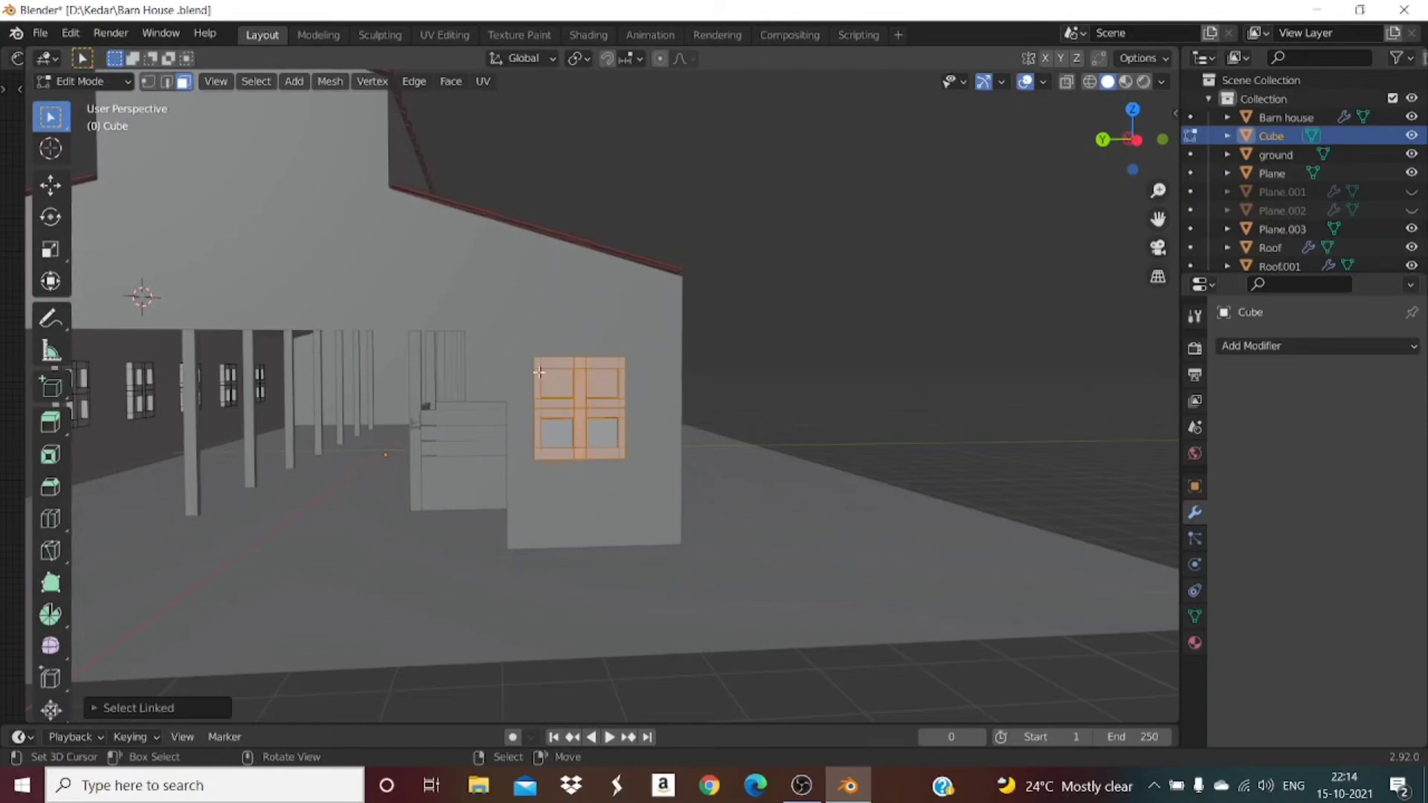
Step: Add all linked parts of the other end-wall window, across the entrance, to the selection
{"action": "scroll", "coordinate": [602, 430], "scroll_direction": "down", "scroll_amount": 5}
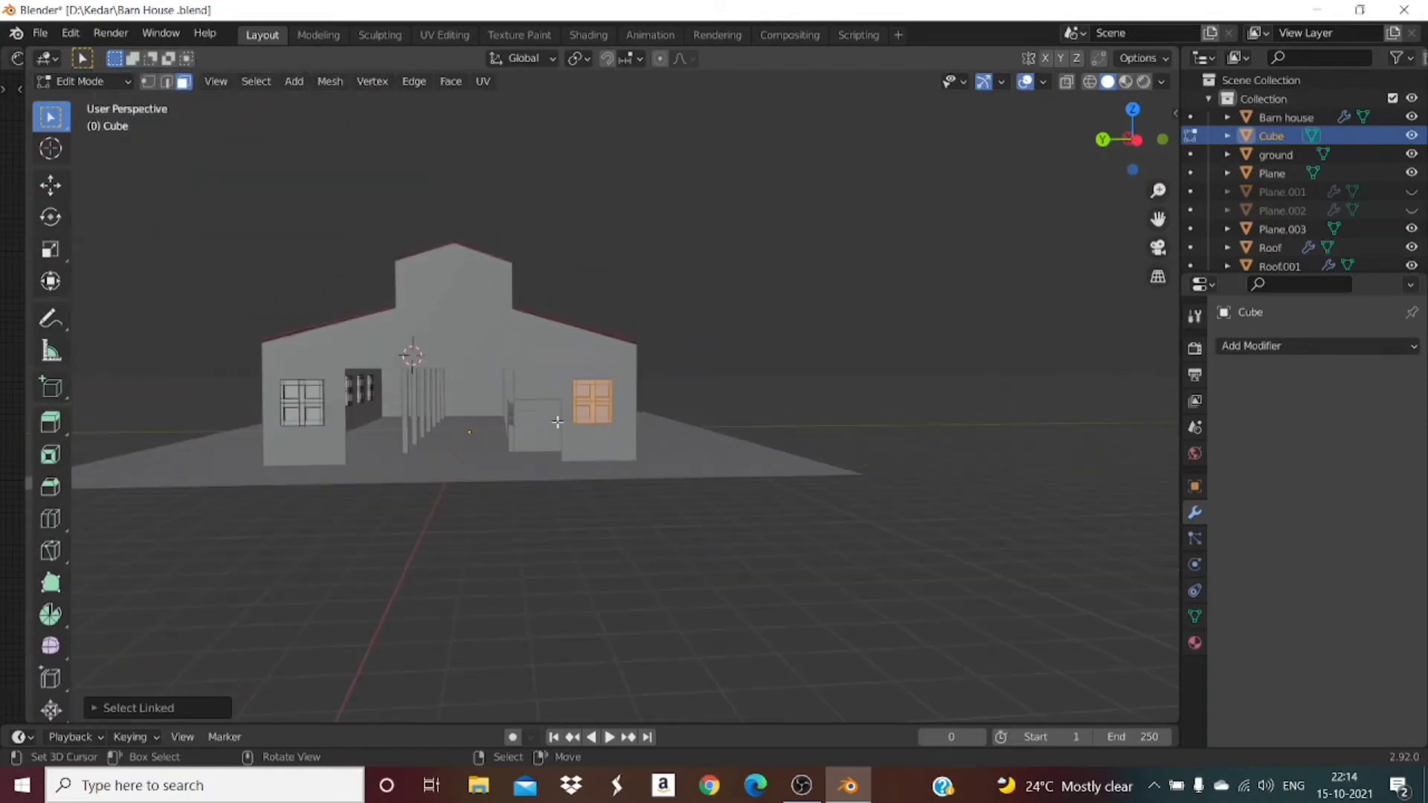
{"action": "key", "text": "k"}
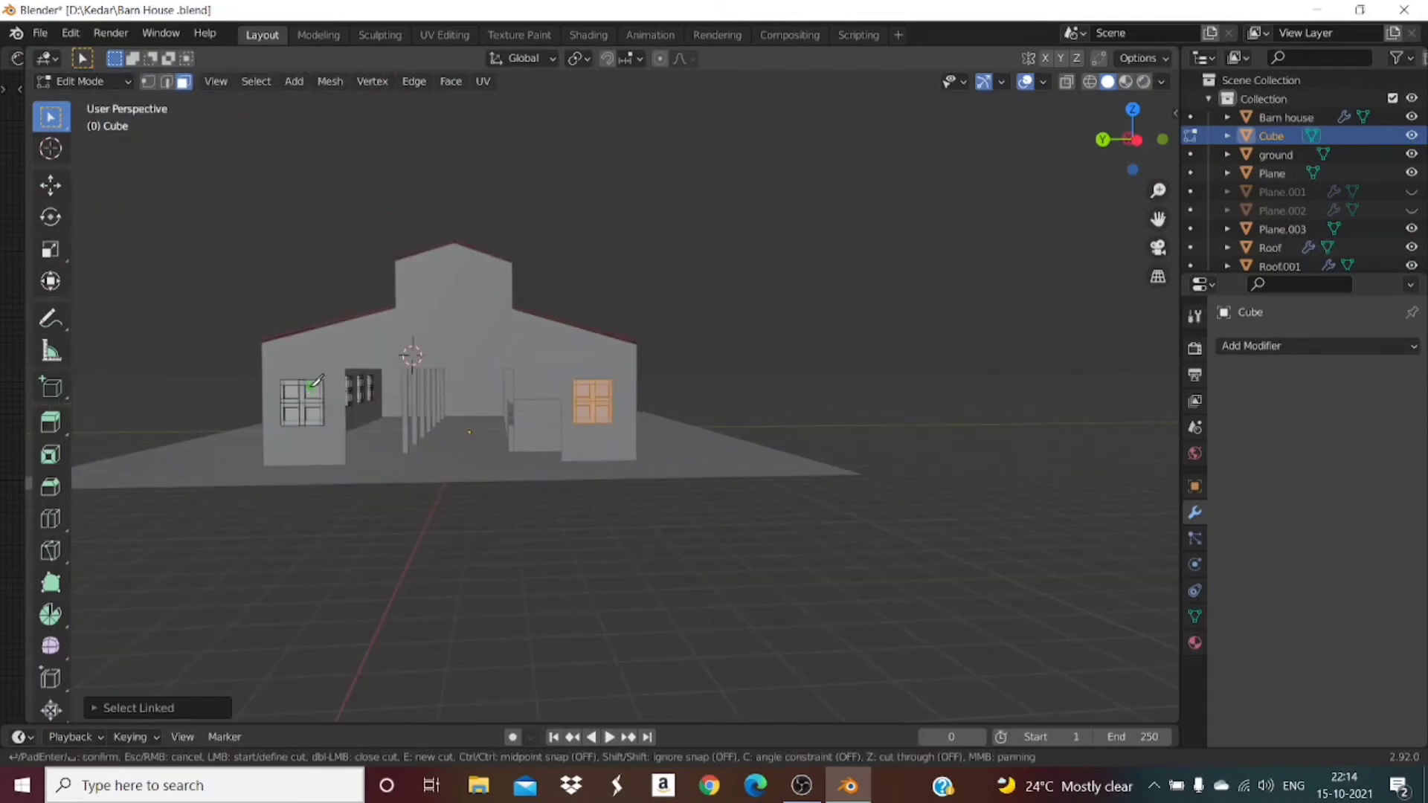
{"action": "key", "text": "Escape"}
{"action": "scroll", "coordinate": [532, 282], "scroll_direction": "up", "scroll_amount": 4}
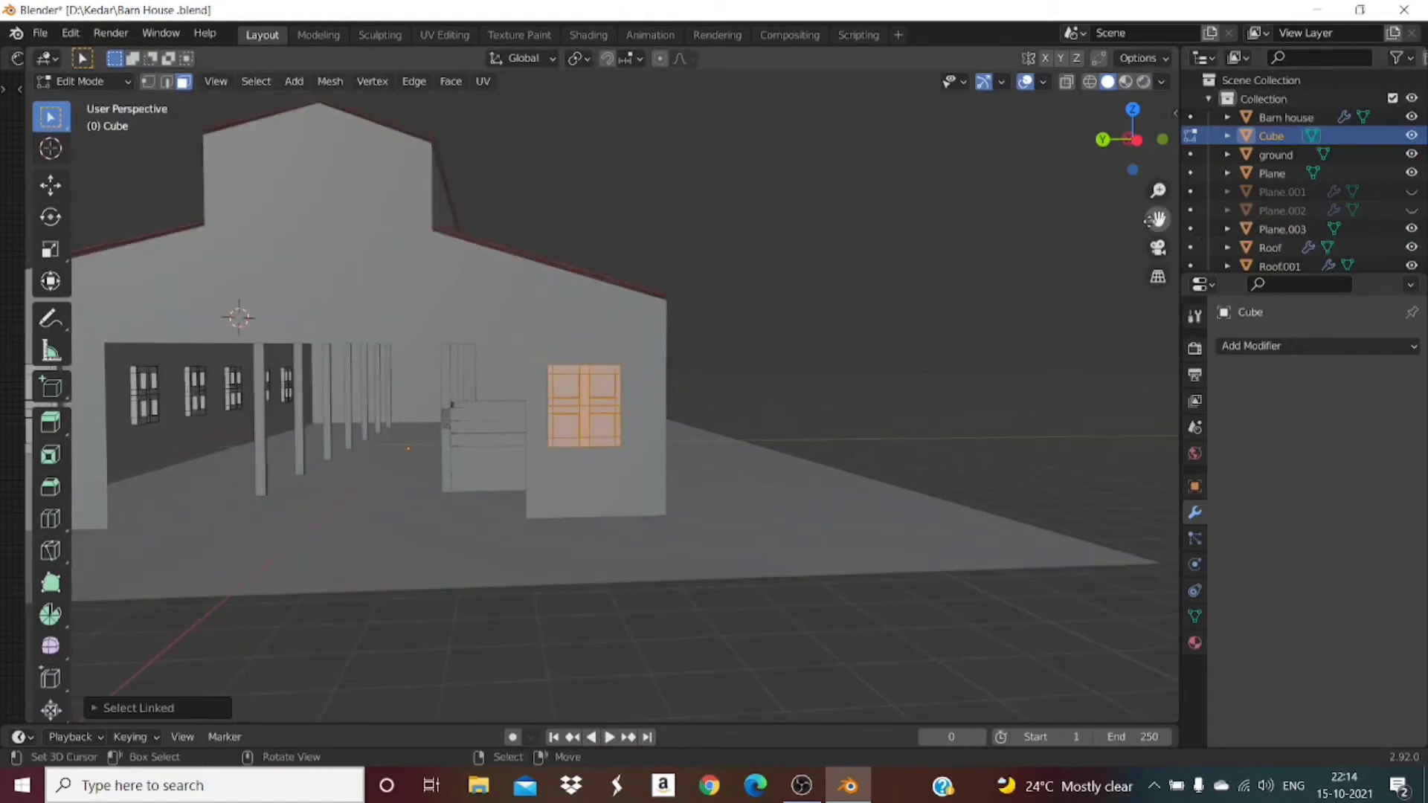
{"action": "left_click_drag", "start_coordinate": [1158, 222], "coordinate": [619, 355]}
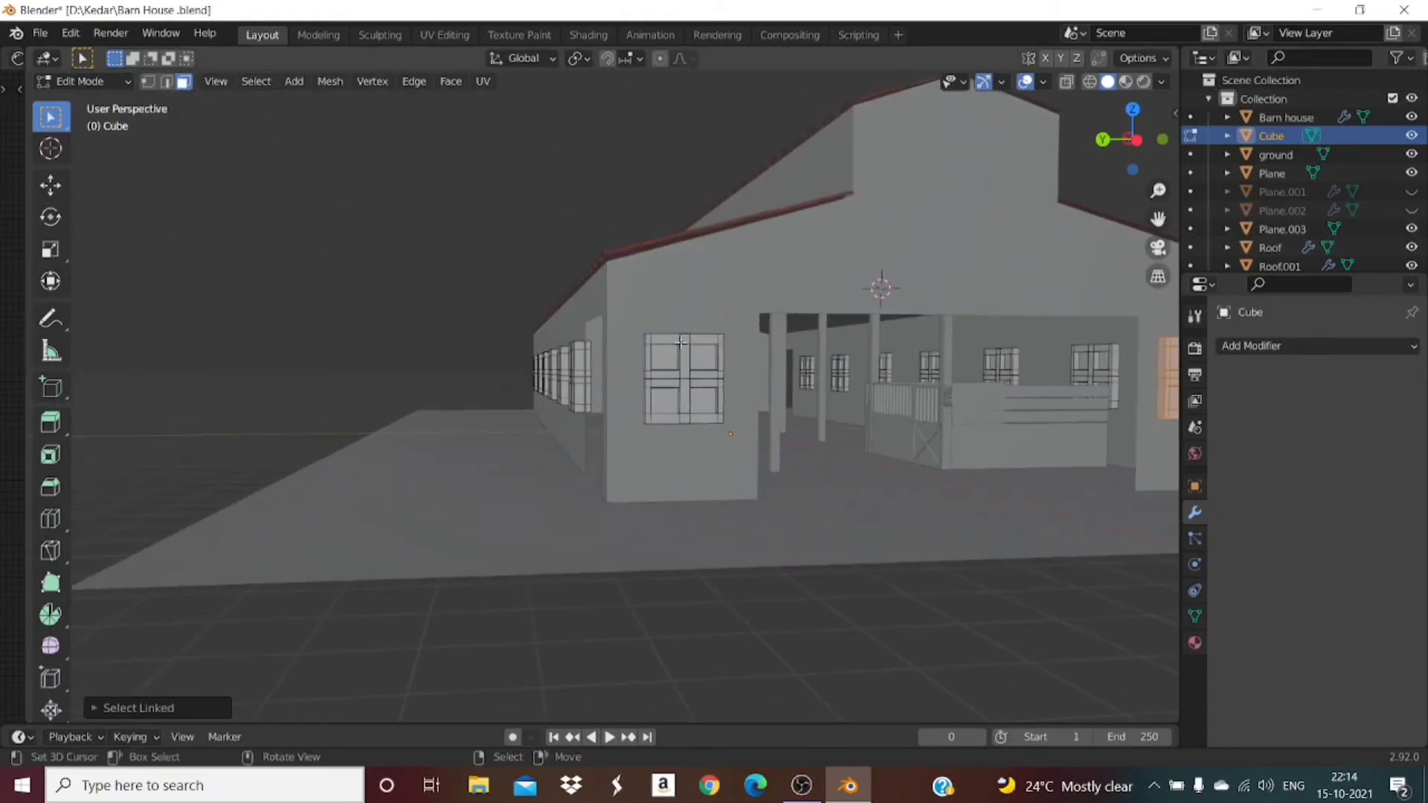
{"action": "key", "text": "l"}
{"action": "key", "text": "l"}
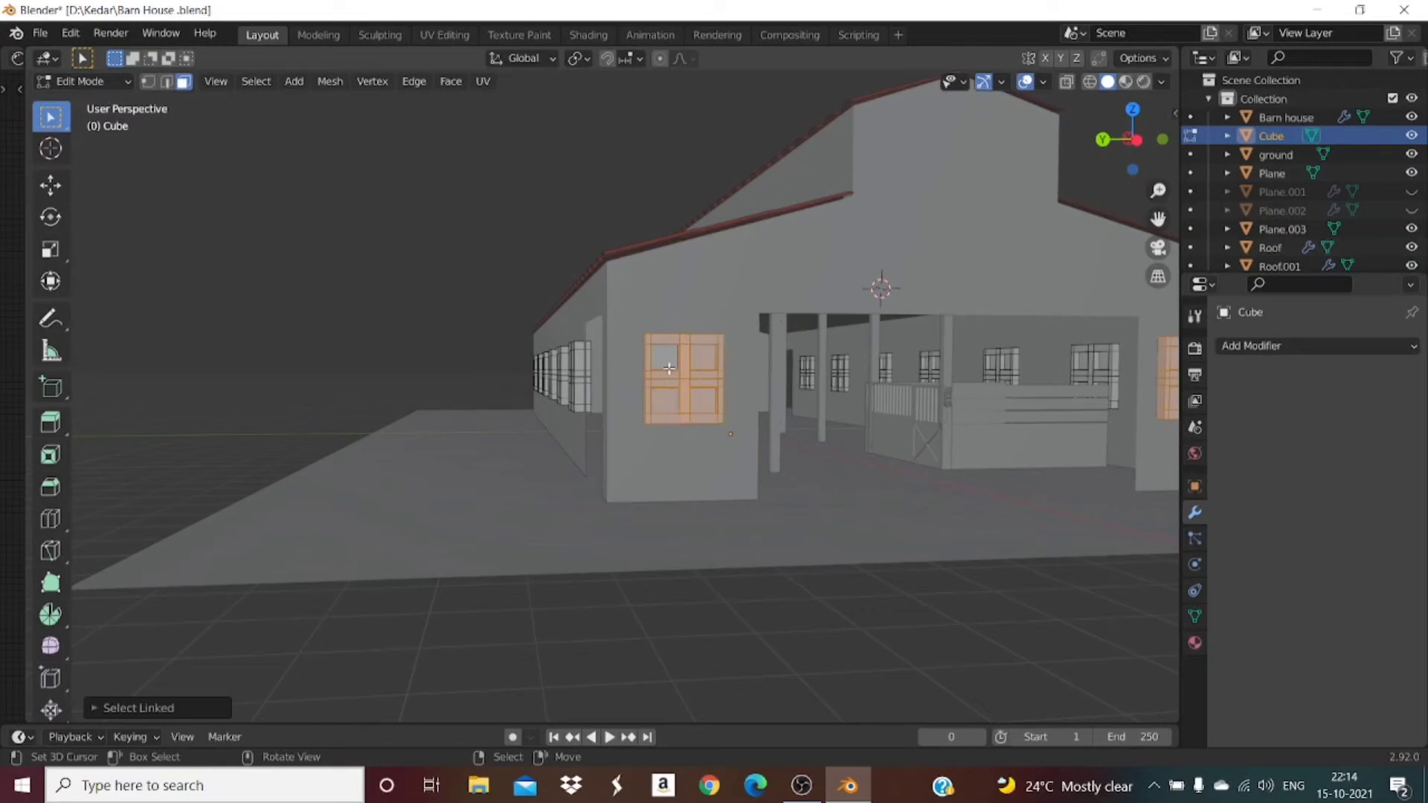
Step: Invert the selection so the windows on the barn's long side walls are selected instead of the end-wall ones
{"action": "mouse_move", "coordinate": [1133, 139]}
{"action": "left_mouse_down"}
{"action": "mouse_move", "coordinate": [1108, 143]}
{"action": "mouse_move", "coordinate": [1142, 140]}
{"action": "left_mouse_up"}
{"action": "scroll", "coordinate": [861, 420], "scroll_direction": "down", "scroll_amount": 5}
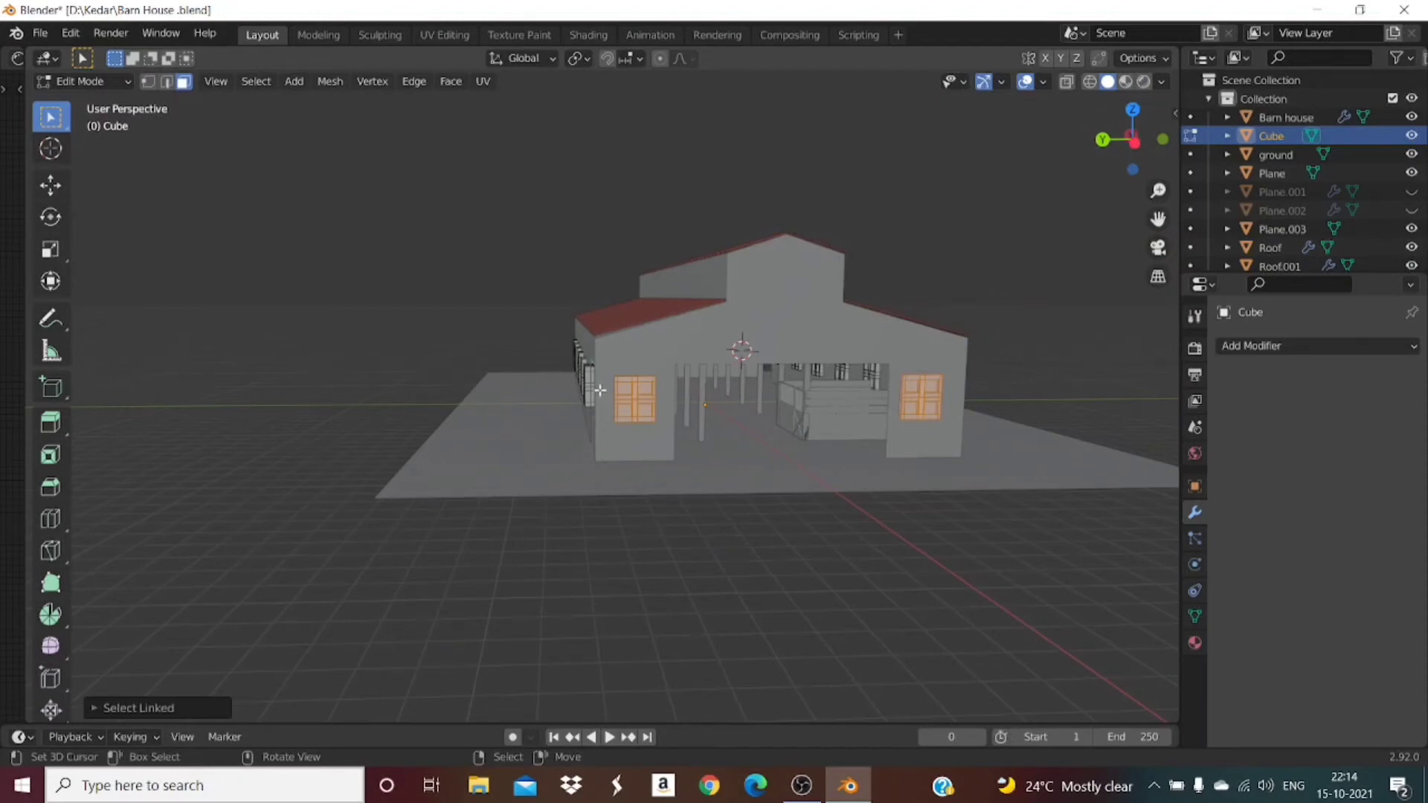
{"action": "left_click_drag", "start_coordinate": [1133, 139], "coordinate": [1095, 144]}
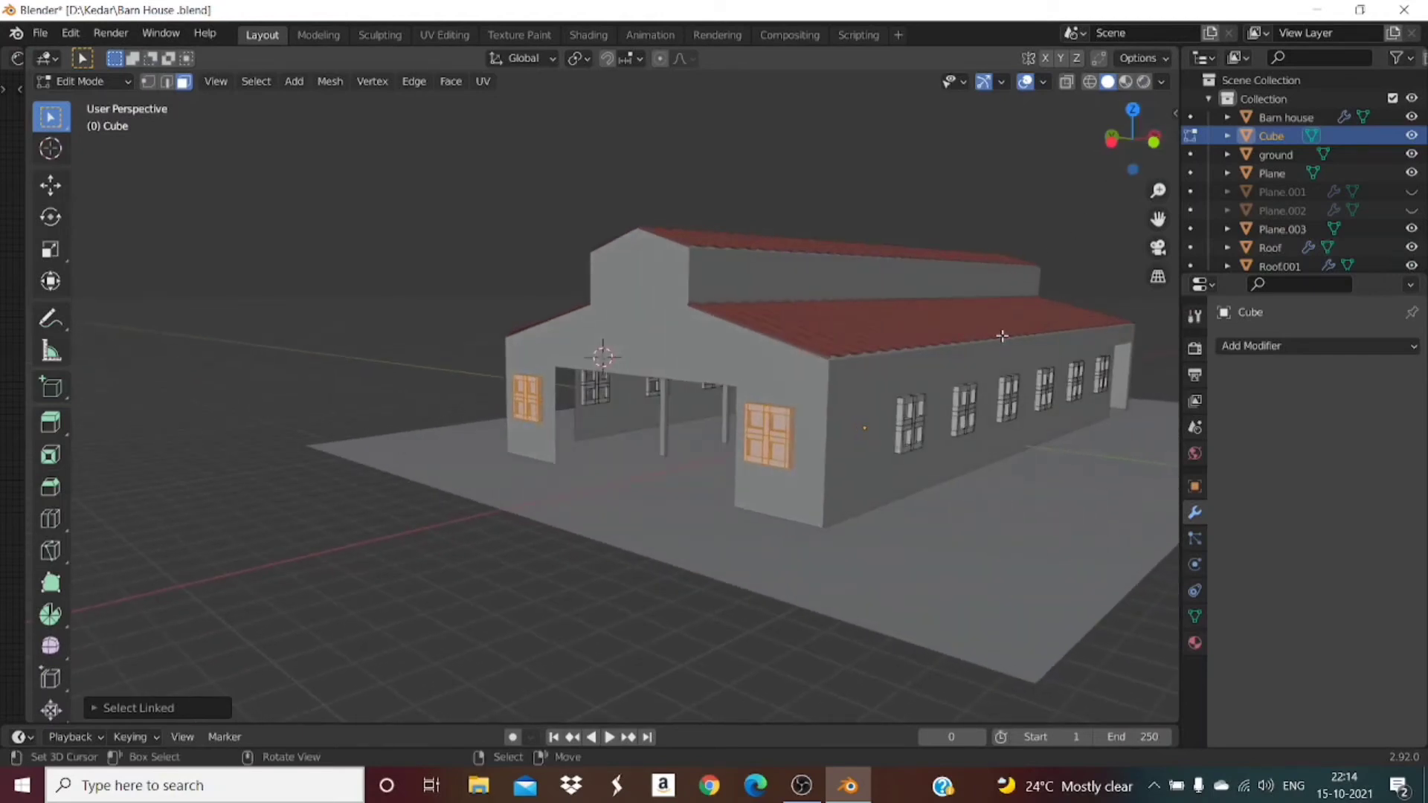
{"action": "key", "text": "ctrl"}
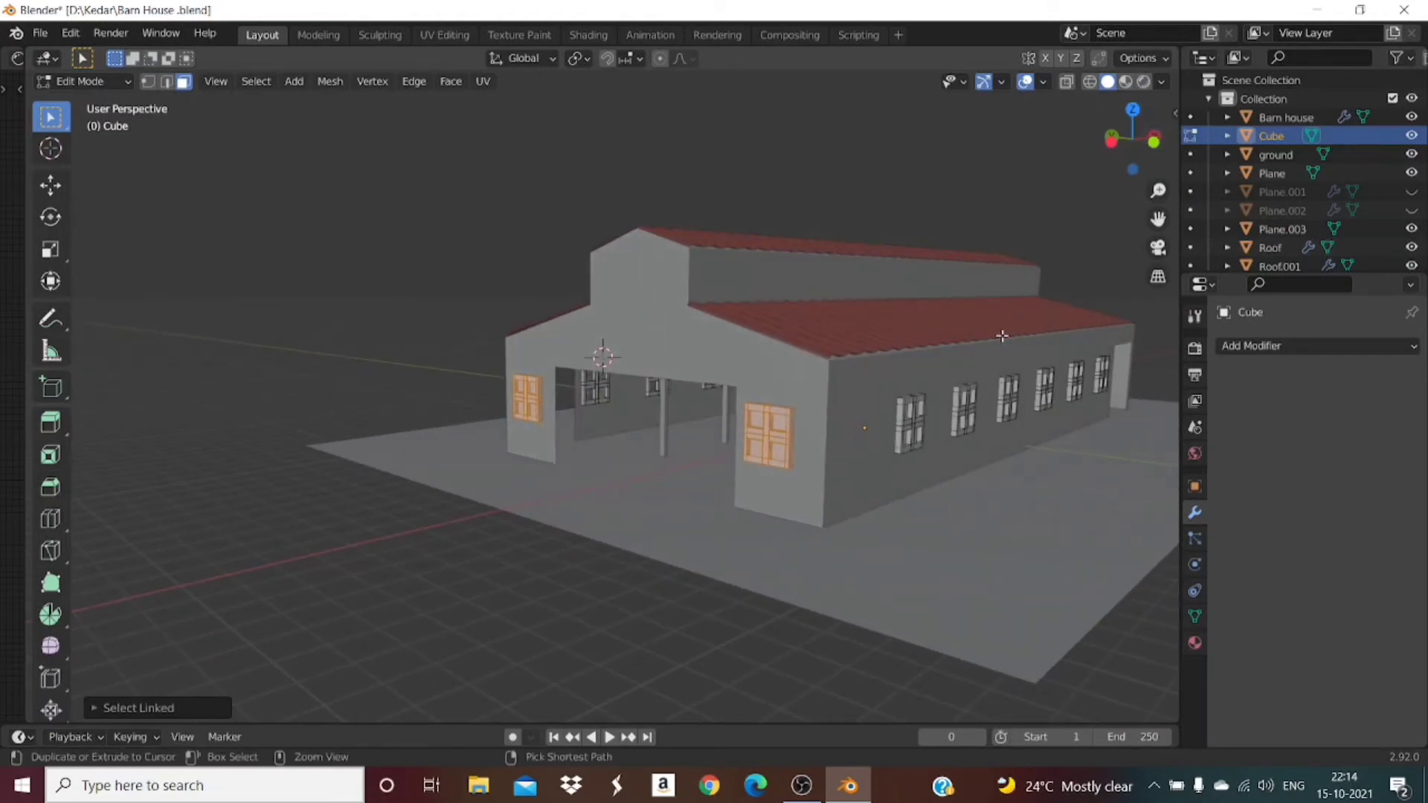
{"action": "key", "text": "ctrl+i"}
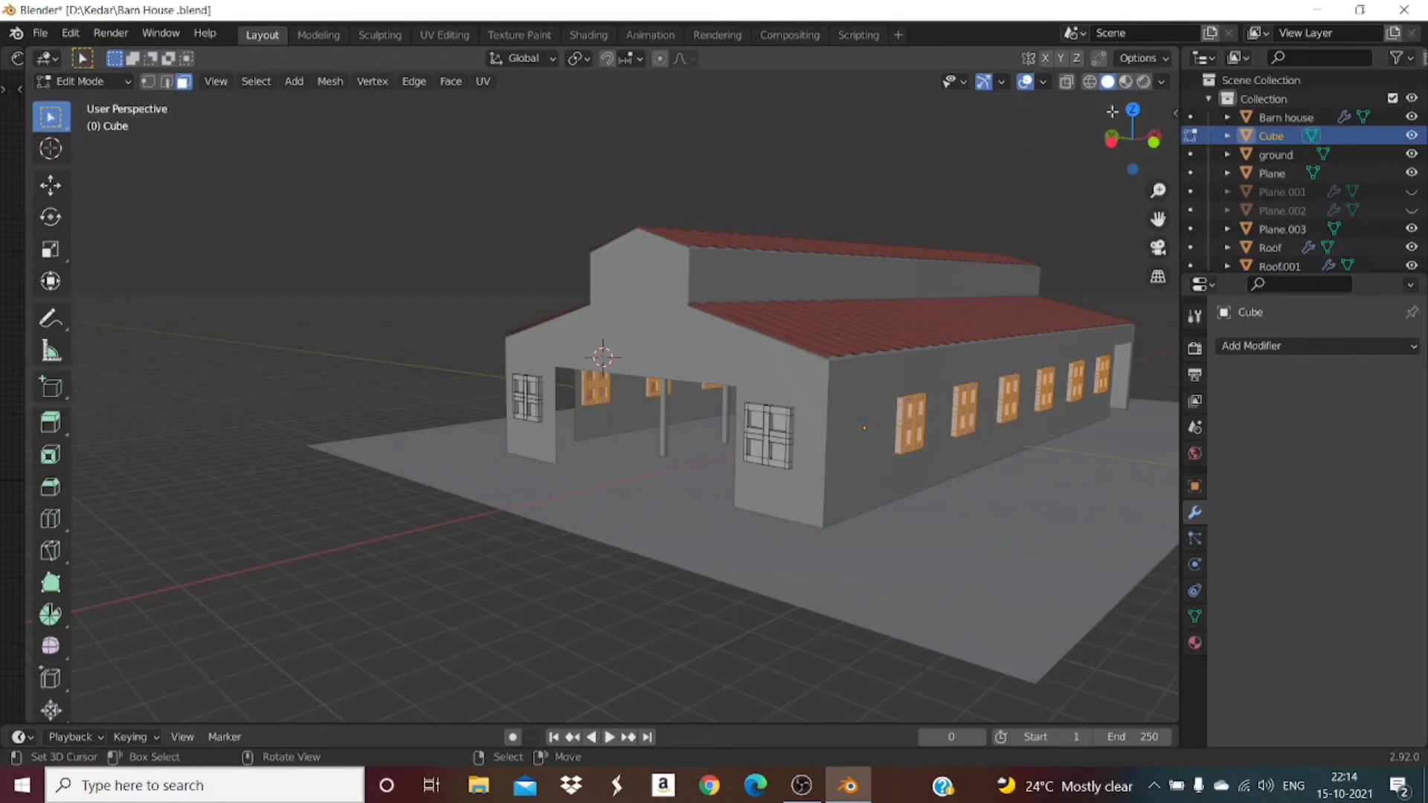
{"action": "mouse_move", "coordinate": [1122, 124]}
{"action": "left_mouse_down"}
{"action": "mouse_move", "coordinate": [1328, 141]}
{"action": "mouse_move", "coordinate": [1287, 158]}
{"action": "mouse_move", "coordinate": [1145, 123]}
{"action": "mouse_move", "coordinate": [1101, 137]}
{"action": "left_mouse_up"}
{"action": "scroll", "coordinate": [998, 414], "scroll_direction": "down", "scroll_amount": 2}
{"action": "scroll", "coordinate": [998, 411], "scroll_direction": "up", "scroll_amount": 1}
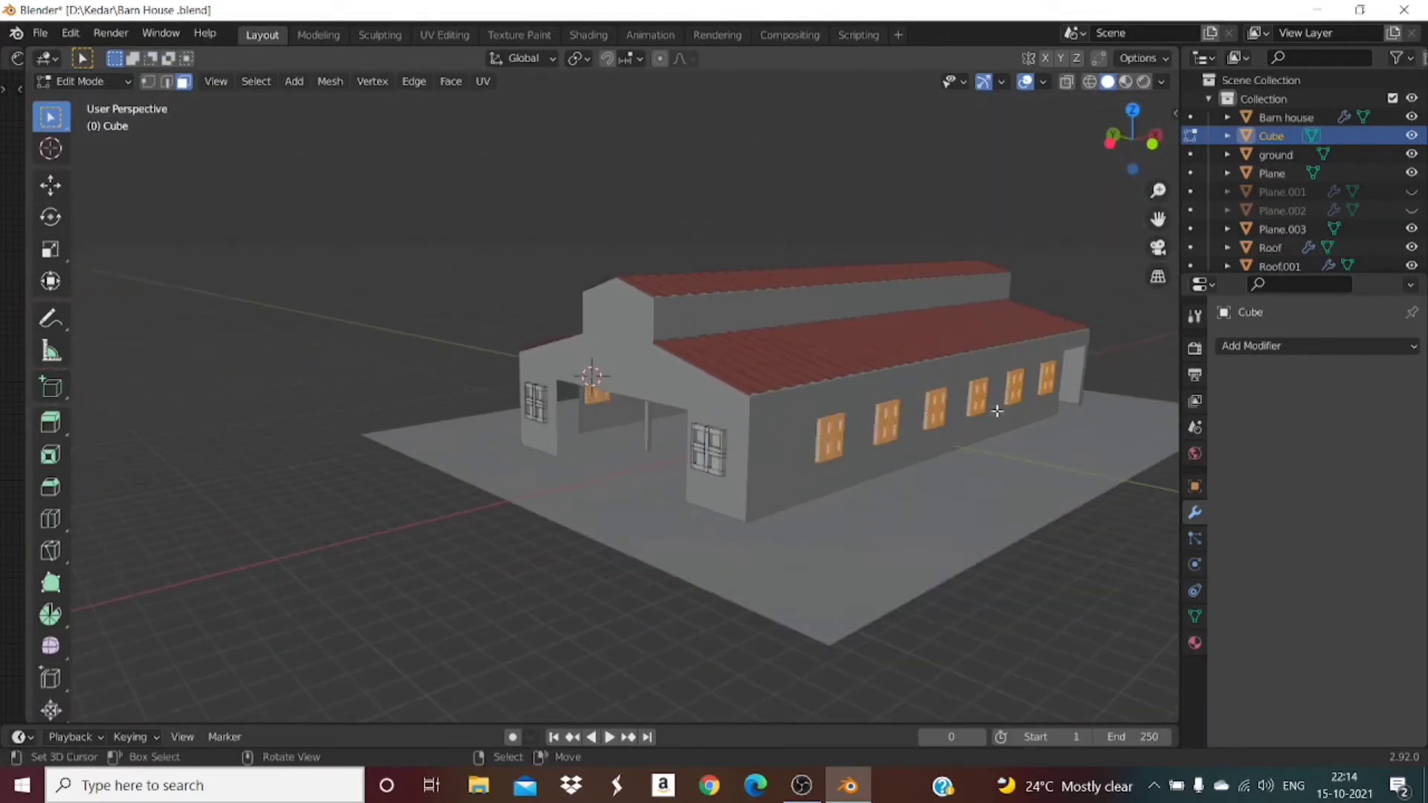
Step: Try to slide the selected side-wall windows along X to line them up with the stall
{"action": "scroll", "coordinate": [997, 411], "scroll_direction": "up", "scroll_amount": 1}
{"action": "left_click_drag", "start_coordinate": [1118, 150], "coordinate": [1211, 149]}
{"action": "scroll", "coordinate": [998, 412], "scroll_direction": "up", "scroll_amount": 5}
{"action": "scroll", "coordinate": [665, 424], "scroll_direction": "up", "scroll_amount": 5}
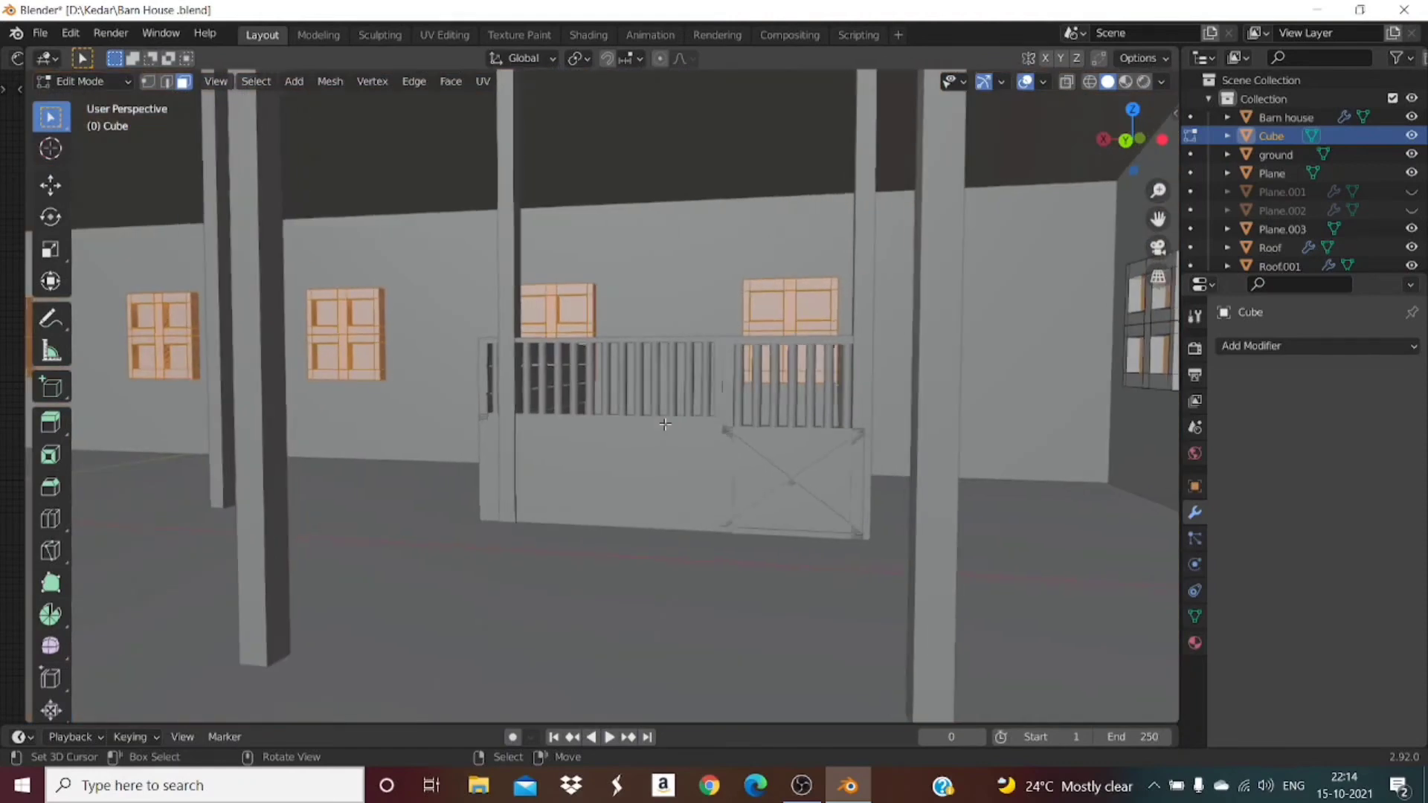
{"action": "scroll", "coordinate": [665, 424], "scroll_direction": "down", "scroll_amount": 8}
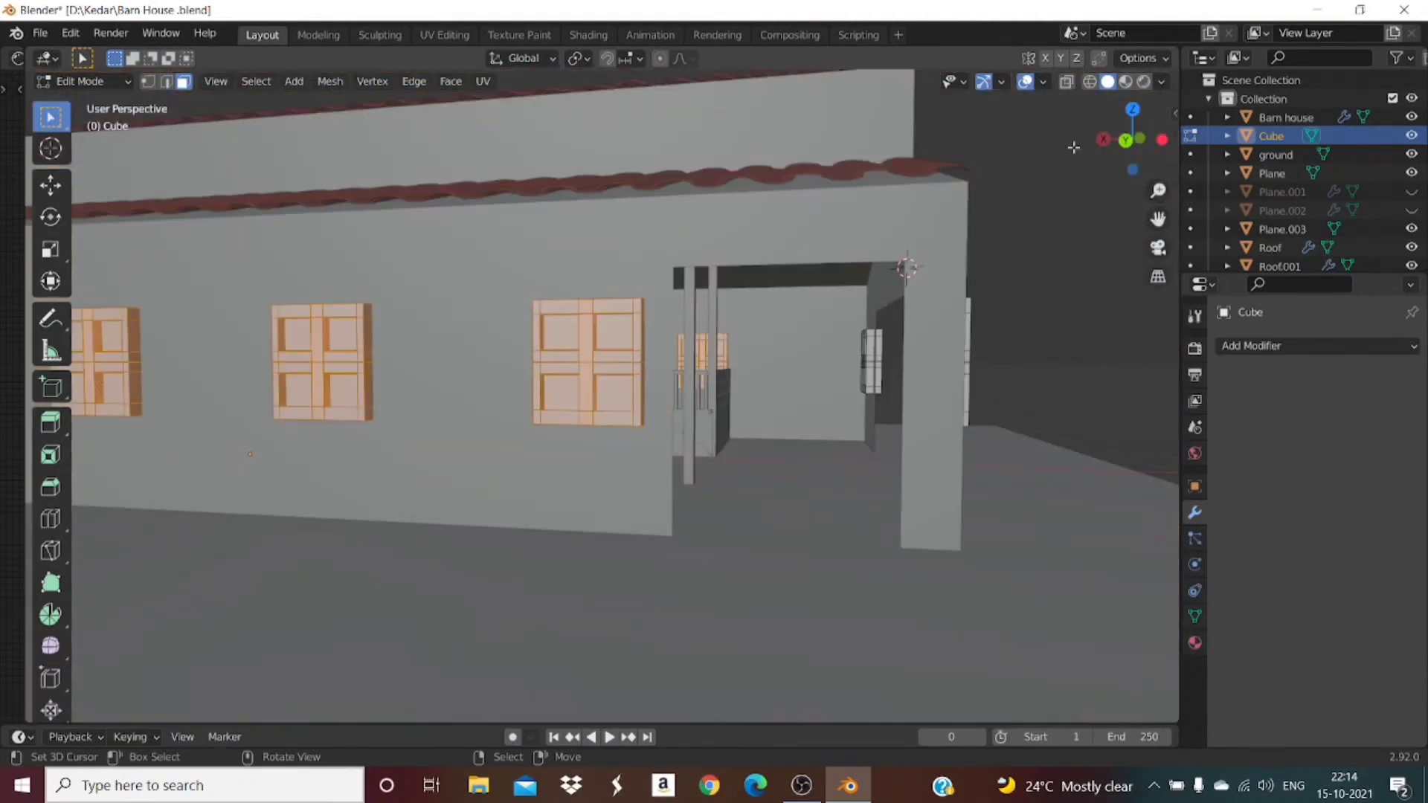
{"action": "left_click_drag", "start_coordinate": [1116, 146], "coordinate": [1168, 281]}
{"action": "left_click_drag", "start_coordinate": [1161, 211], "coordinate": [1016, 61]}
{"action": "left_click_drag", "start_coordinate": [1143, 129], "coordinate": [965, 231]}
{"action": "scroll", "coordinate": [965, 229], "scroll_direction": "up", "scroll_amount": 4}
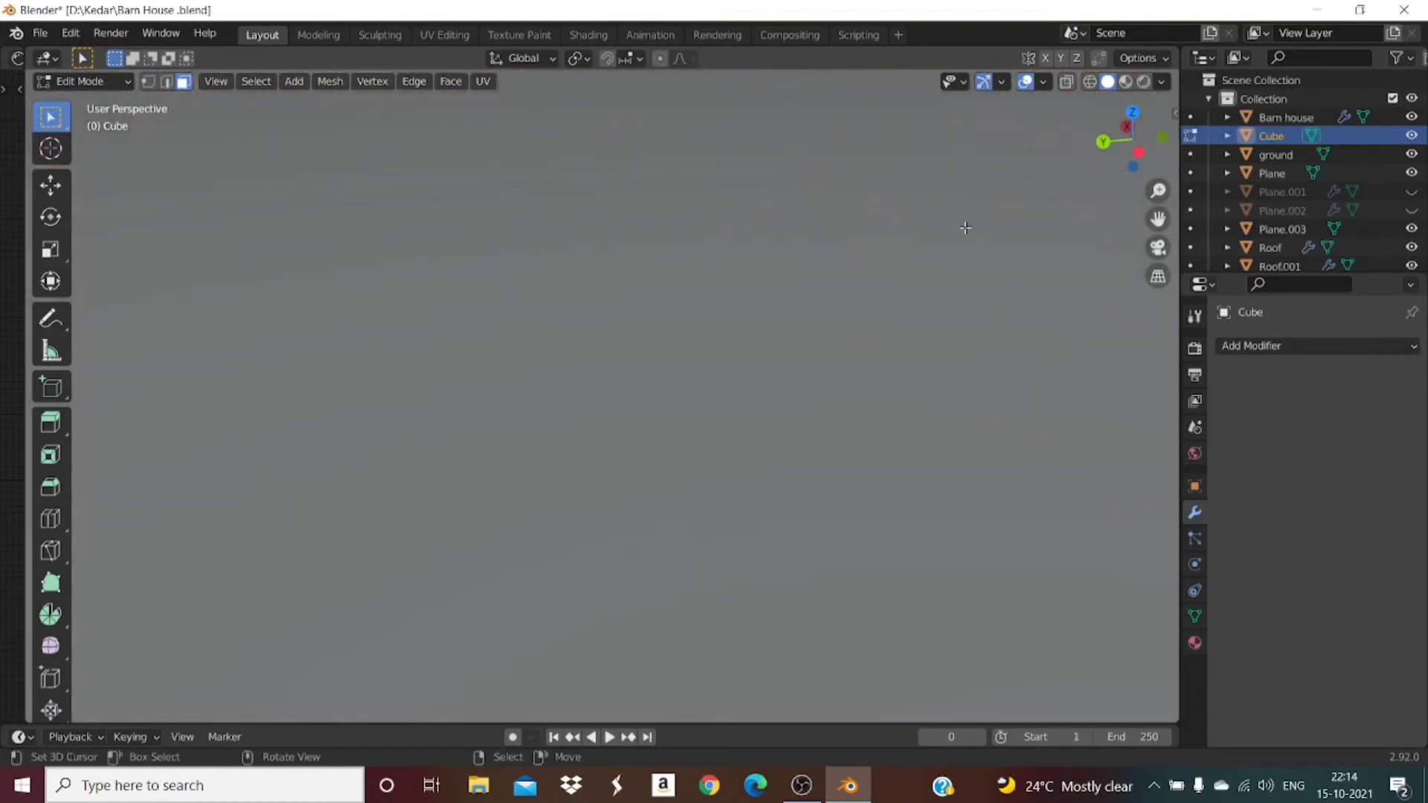
{"action": "scroll", "coordinate": [982, 222], "scroll_direction": "down", "scroll_amount": 2}
{"action": "left_click_drag", "start_coordinate": [1158, 219], "coordinate": [855, 595]}
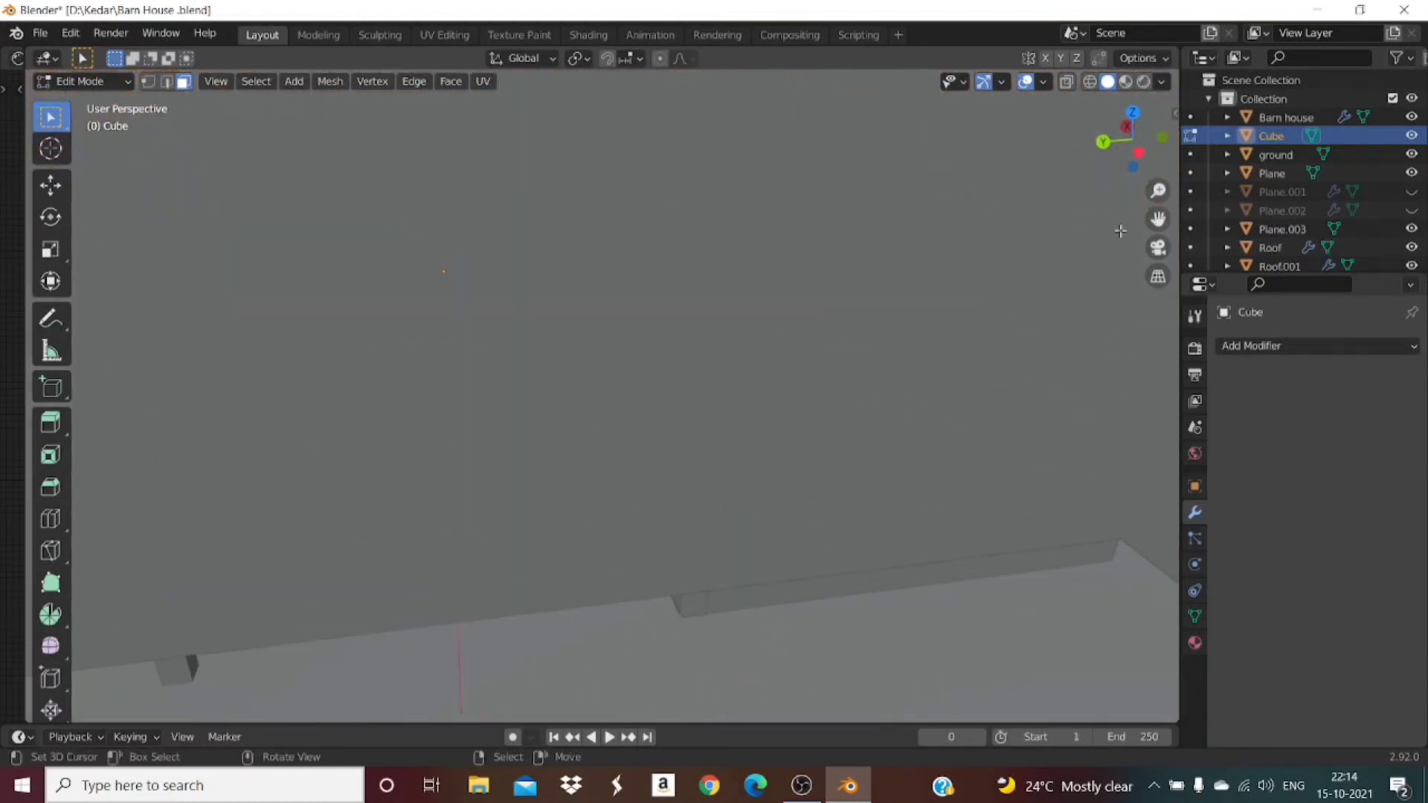
{"action": "scroll", "coordinate": [1120, 232], "scroll_direction": "up", "scroll_amount": 4}
{"action": "left_click_drag", "start_coordinate": [1139, 145], "coordinate": [1102, 153]}
{"action": "key", "text": "g"}
{"action": "key", "text": "y"}
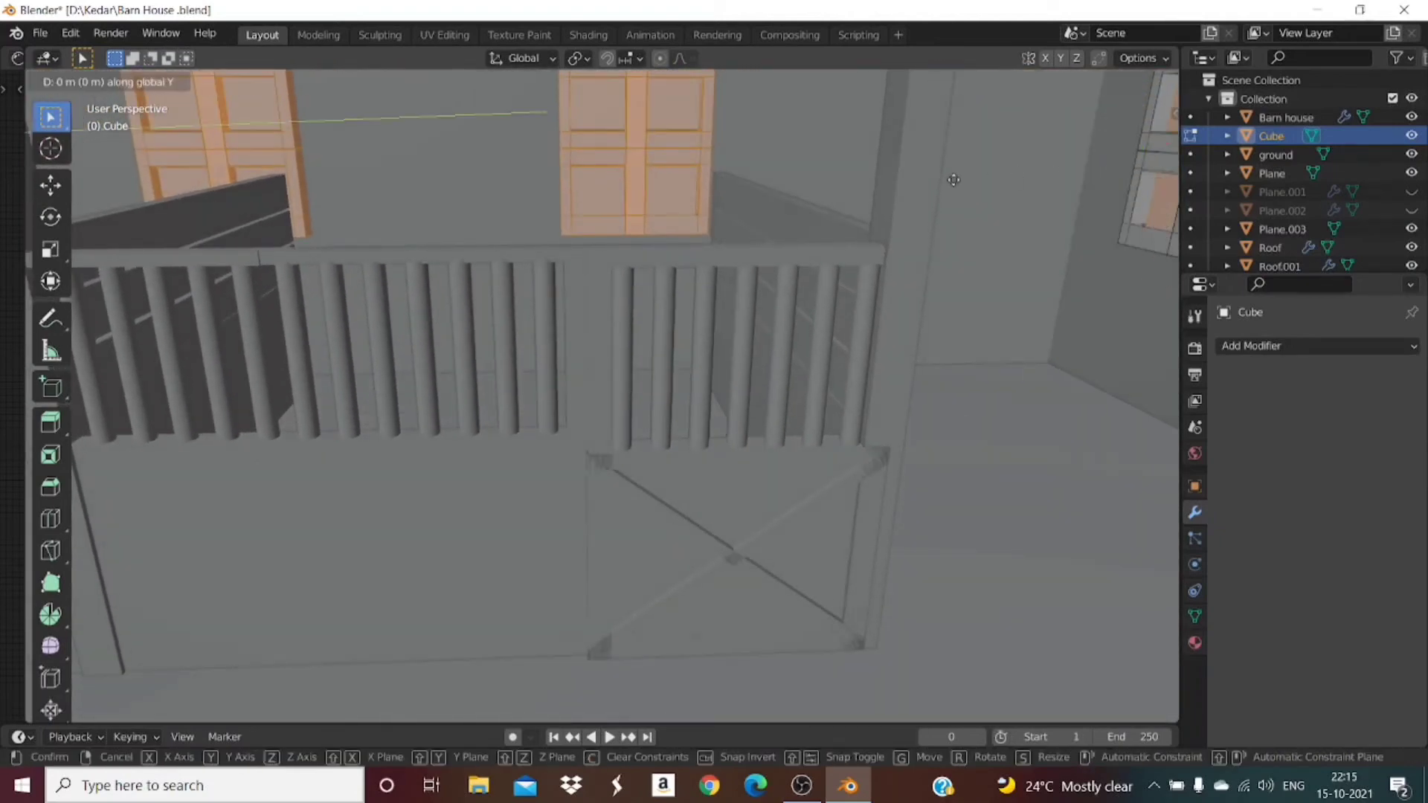
{"action": "key", "text": "x"}
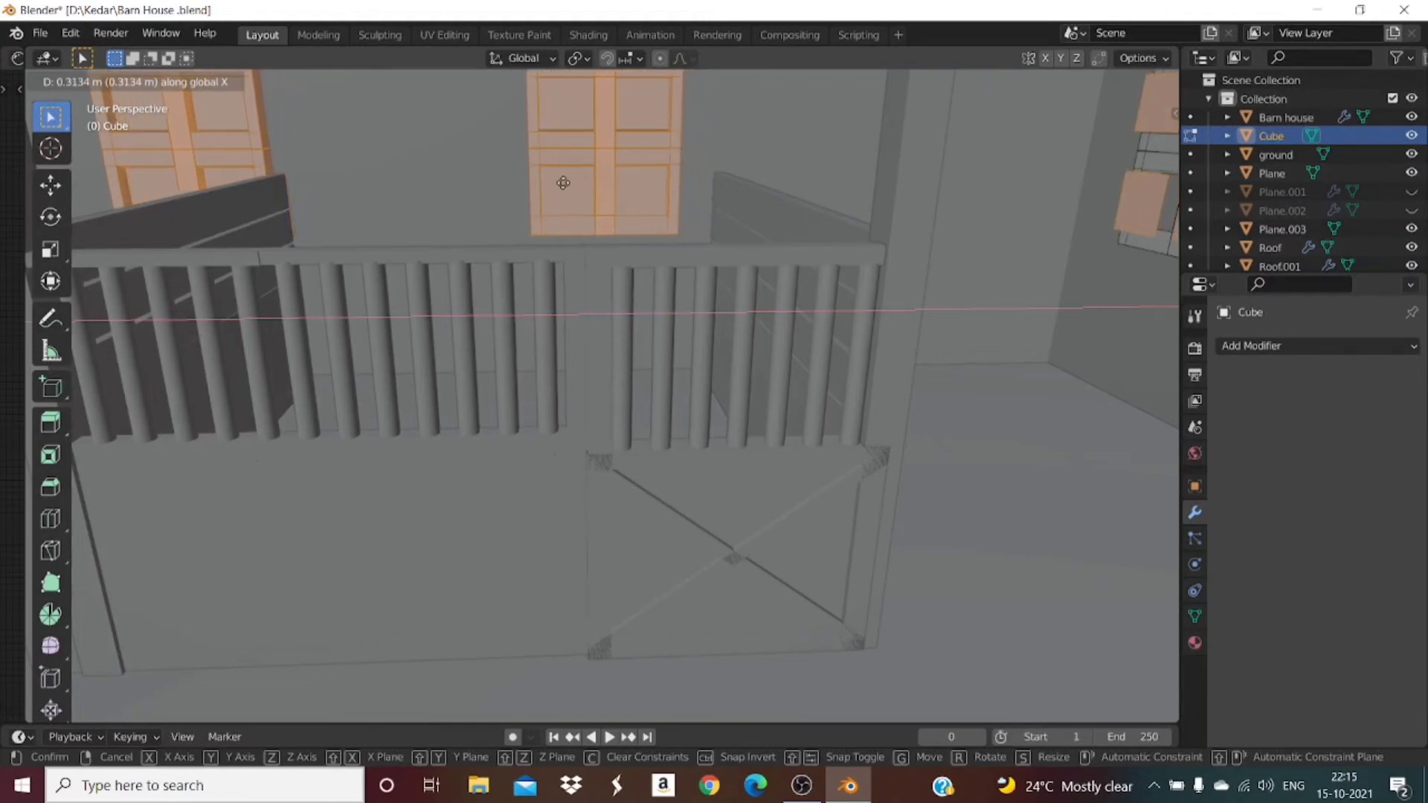
{"action": "left_click", "coordinate": [446, 170]}
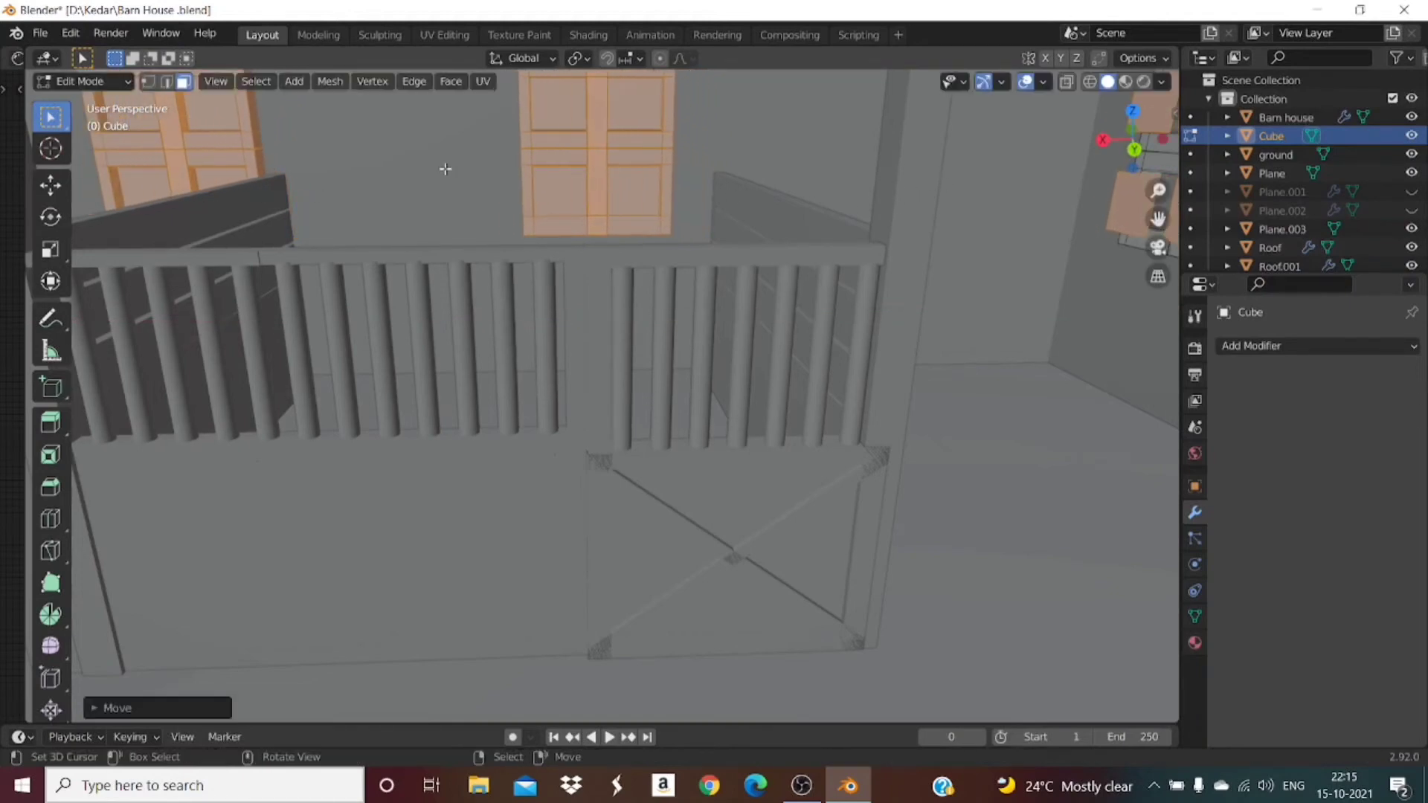
{"action": "key", "text": "ctrl+z"}
Step: Deselect the remaining panes of both end-wall windows so only the long side-wall windows stay selected
{"action": "middle_click_drag", "start_coordinate": [1023, 128], "coordinate": [696, 276]}
{"action": "scroll", "coordinate": [695, 276], "scroll_direction": "down", "scroll_amount": 8}
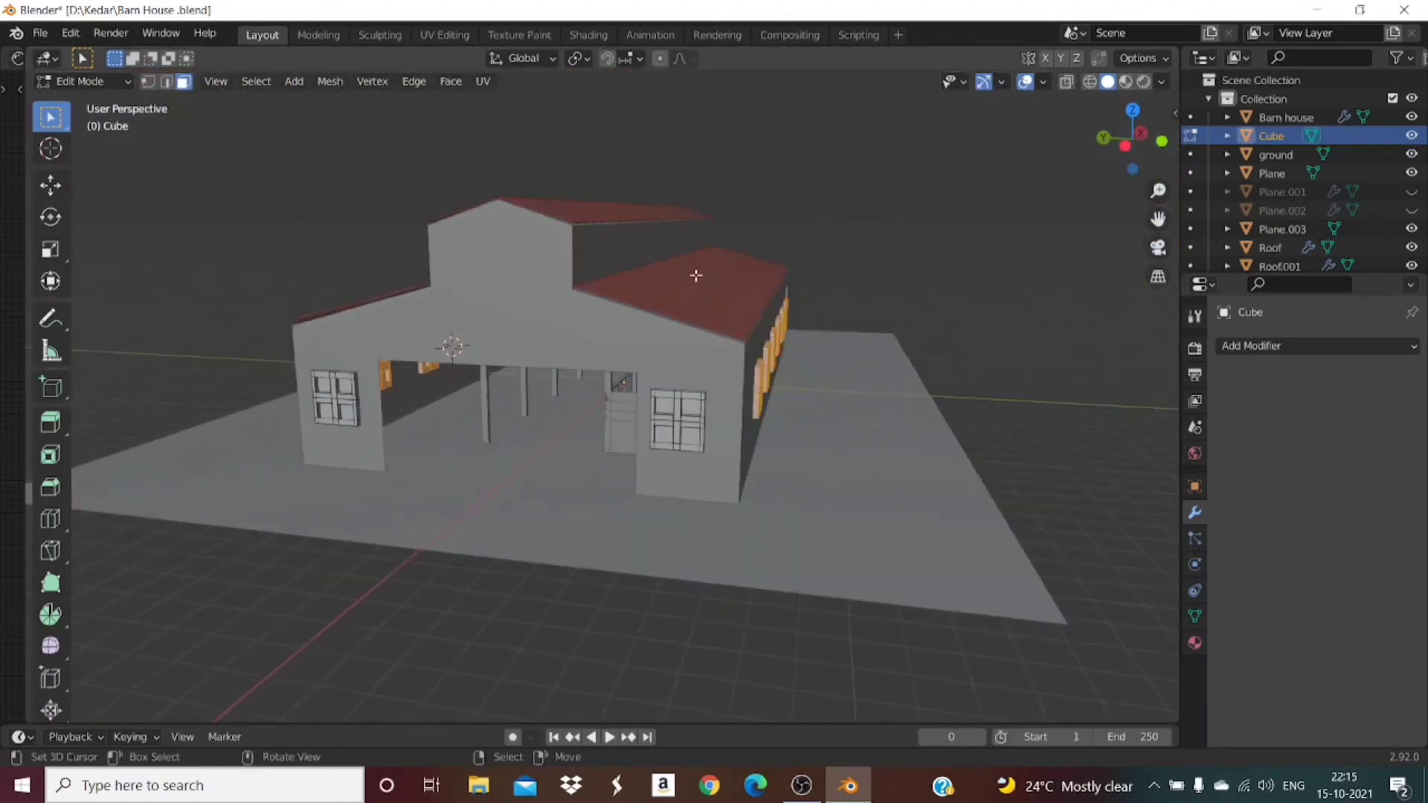
{"action": "scroll", "coordinate": [695, 276], "scroll_direction": "up", "scroll_amount": 12}
{"action": "left_click_drag", "start_coordinate": [1105, 138], "coordinate": [225, 276]}
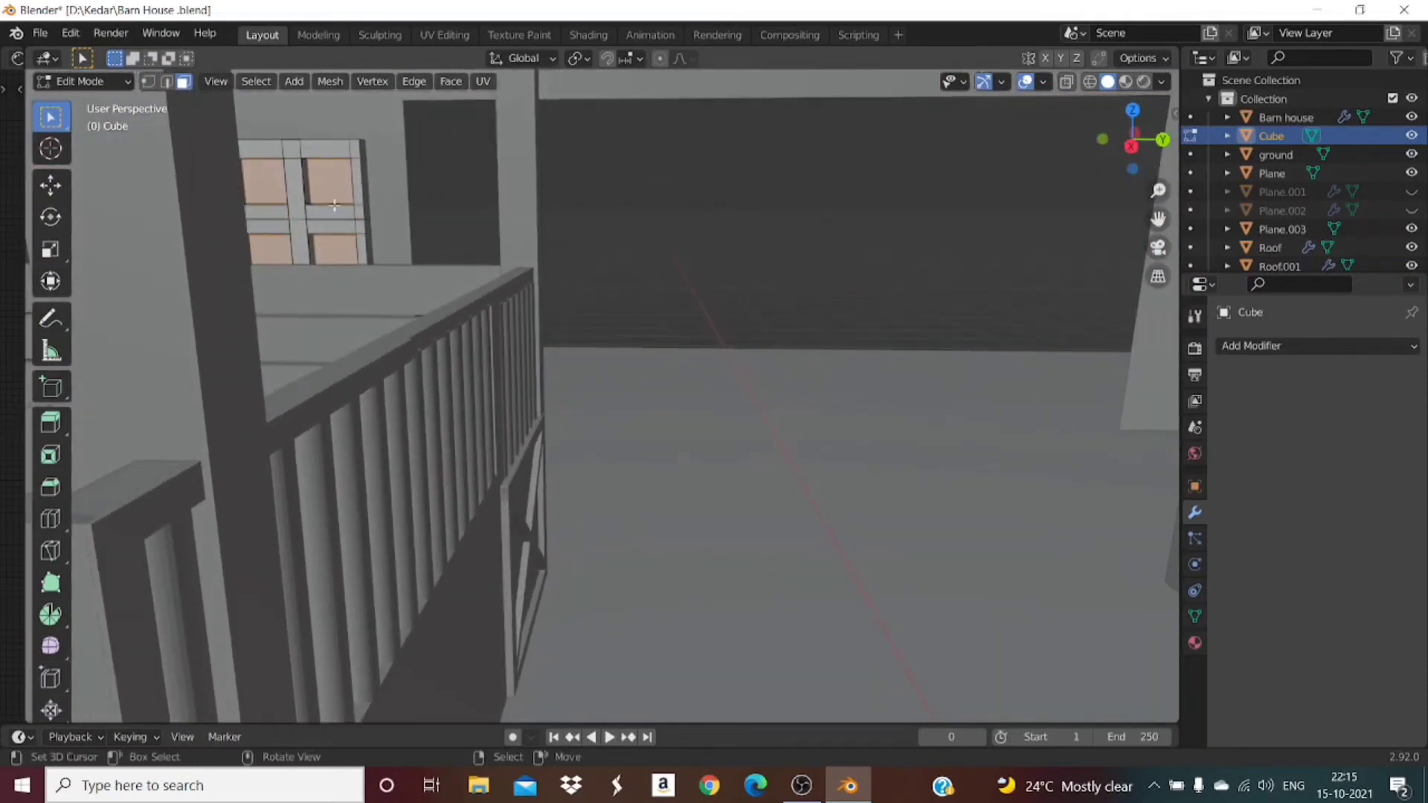
{"action": "scroll", "coordinate": [308, 200], "scroll_direction": "down", "scroll_amount": 2}
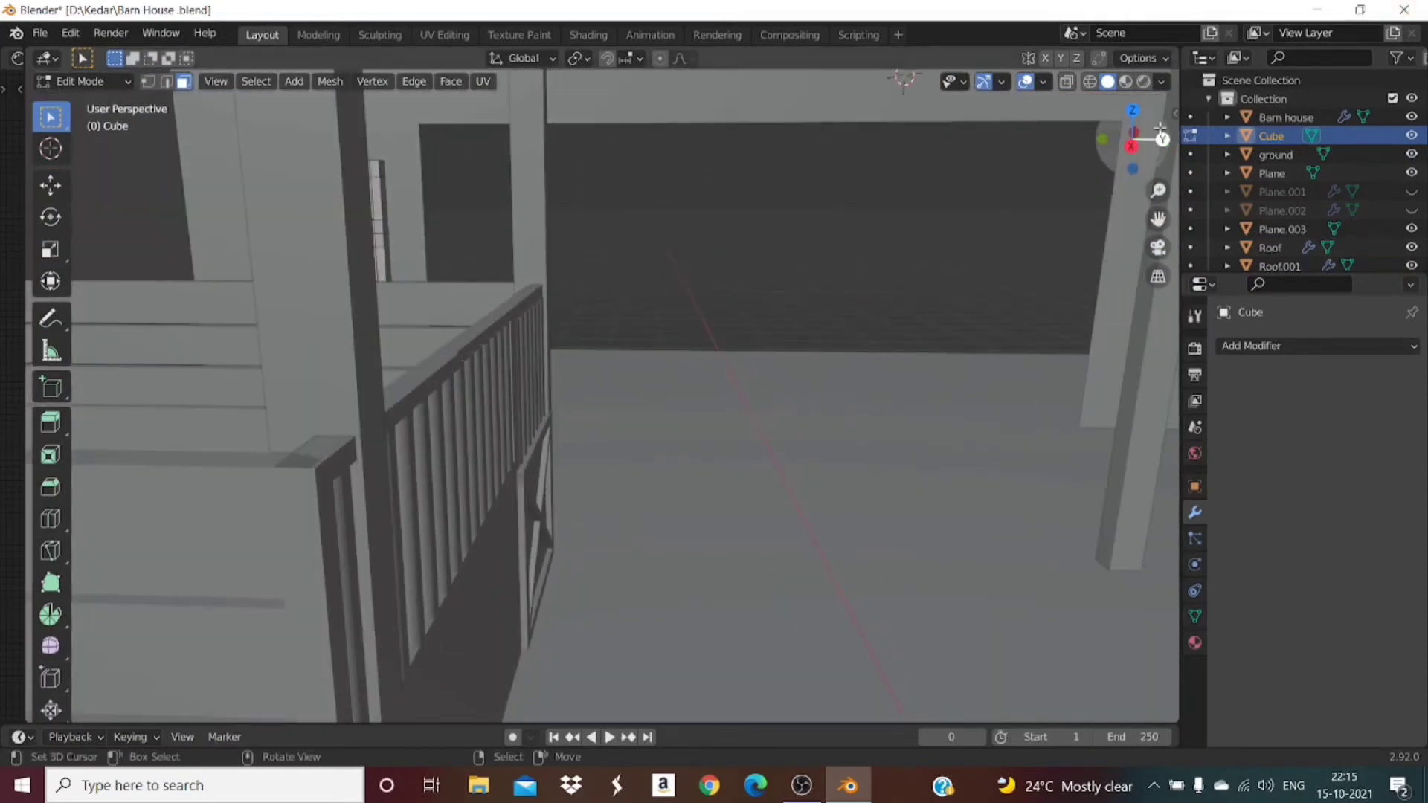
{"action": "left_click_drag", "start_coordinate": [1104, 140], "coordinate": [1125, 144]}
{"action": "left_click_drag", "start_coordinate": [198, 166], "coordinate": [247, 206], "text": "ctrl"}
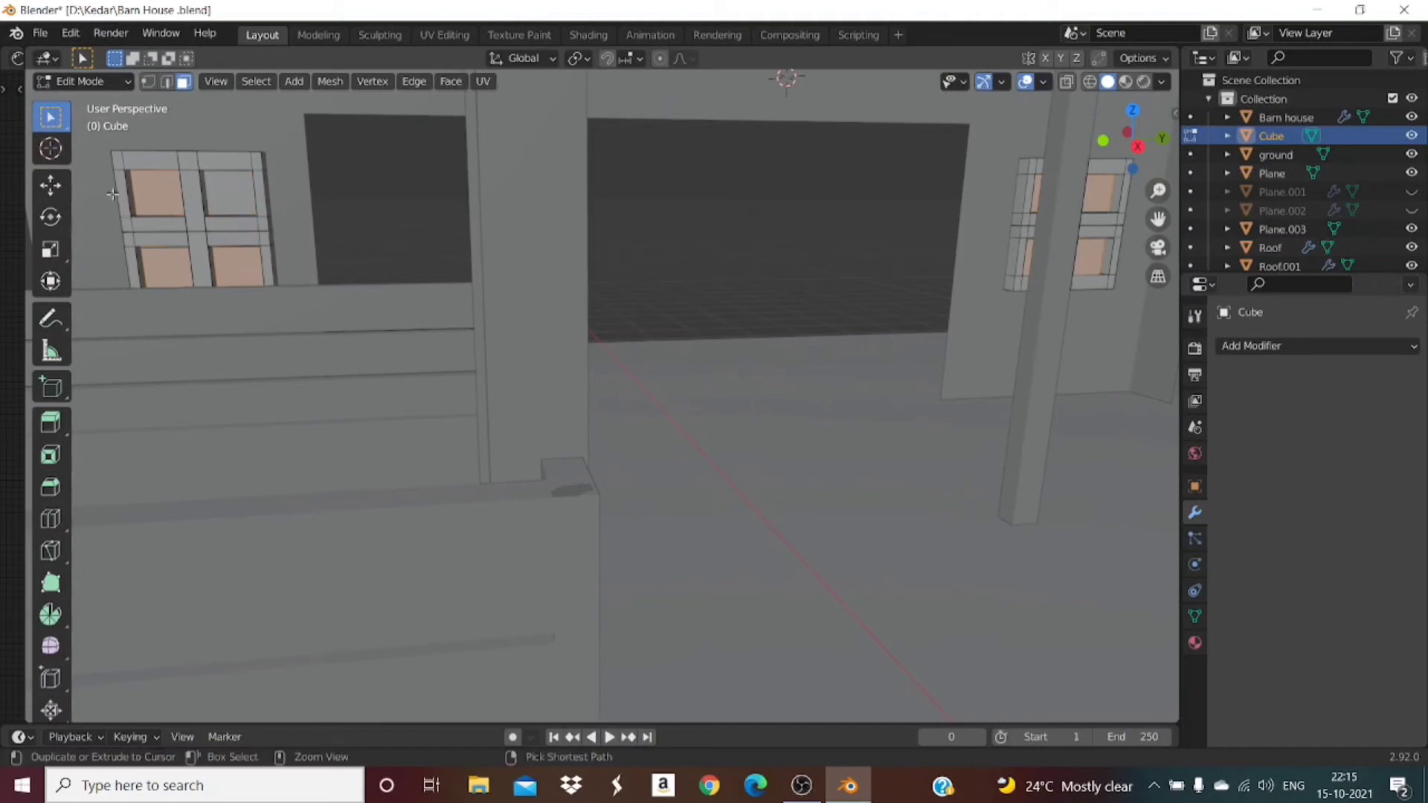
{"action": "left_click_drag", "start_coordinate": [142, 181], "coordinate": [275, 261], "text": "ctrl"}
{"action": "left_click_drag", "start_coordinate": [1029, 172], "coordinate": [1138, 277], "text": "ctrl"}
Step: Slide the side-wall windows along X until one sits centred behind the stall, and return to Object Mode
{"action": "left_click_drag", "start_coordinate": [1140, 141], "coordinate": [893, 146]}
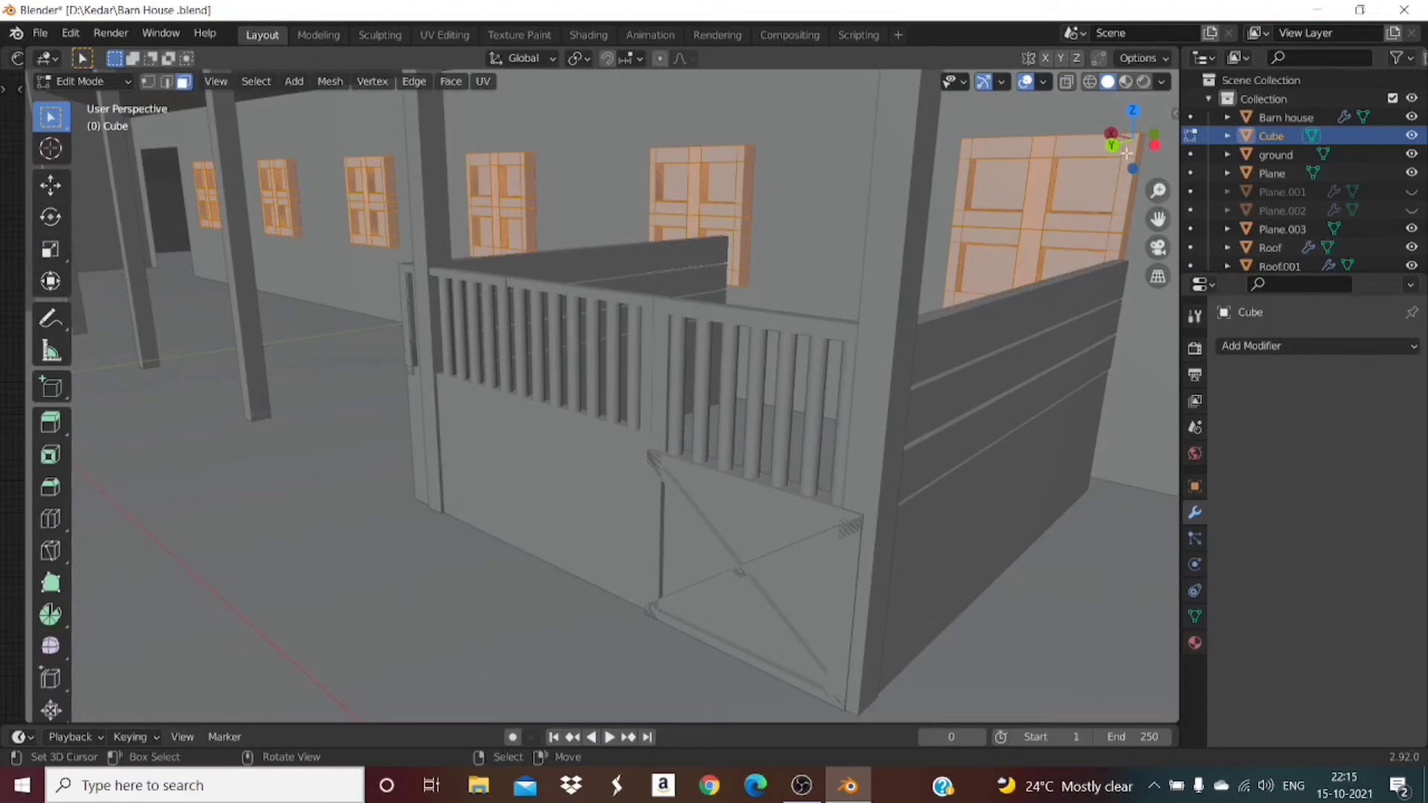
{"action": "left_click_drag", "start_coordinate": [1127, 154], "coordinate": [1204, 165]}
{"action": "key", "text": "g"}
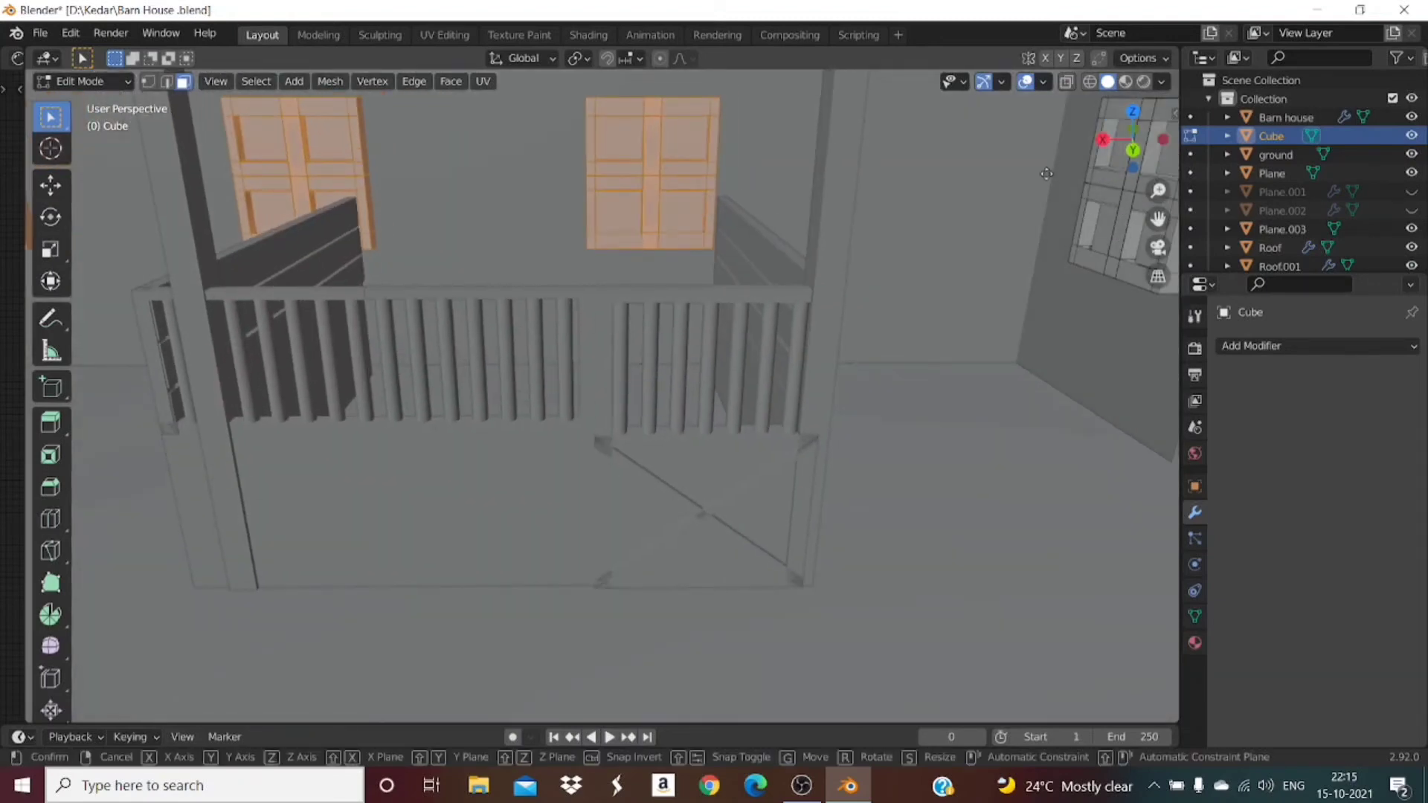
{"action": "key", "text": "x"}
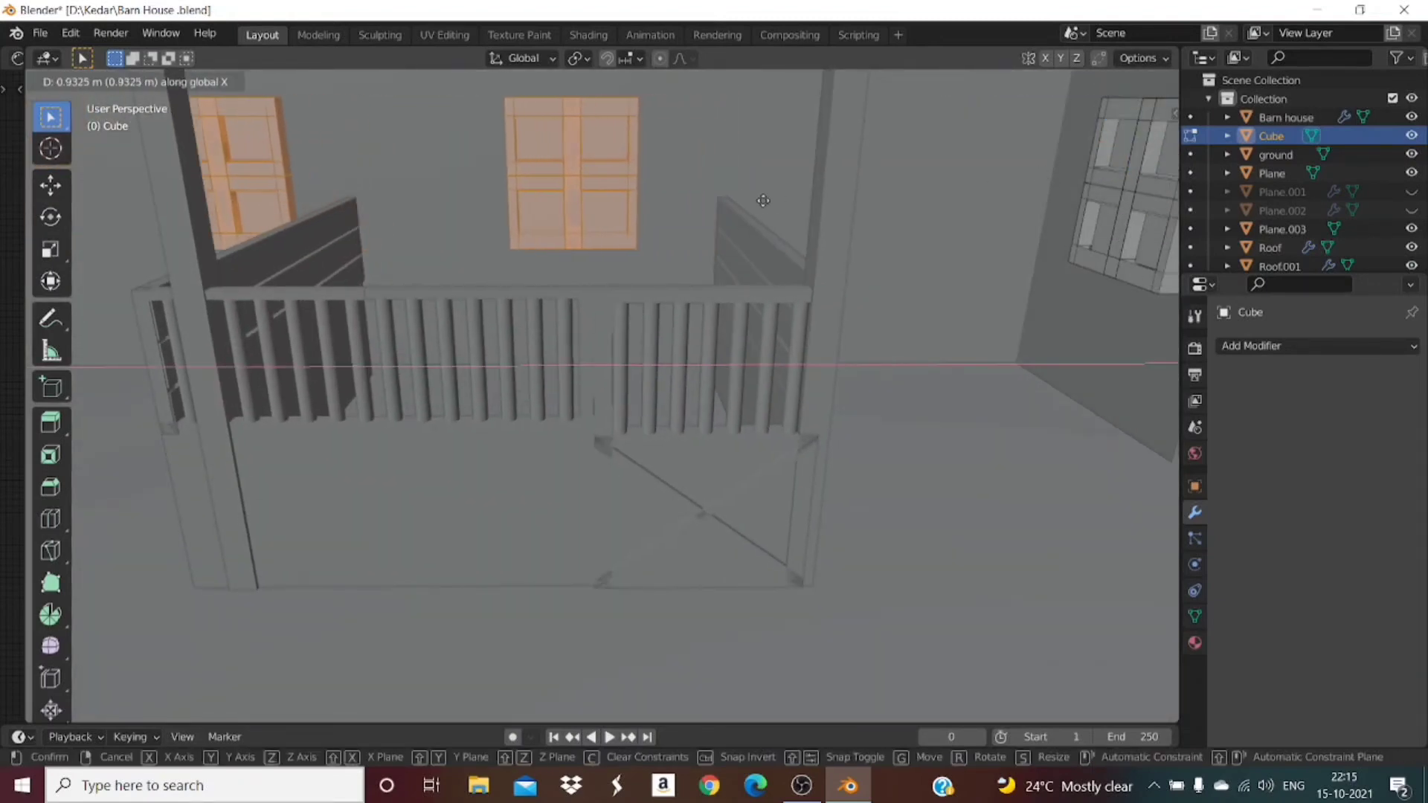
{"action": "left_click", "coordinate": [683, 204]}
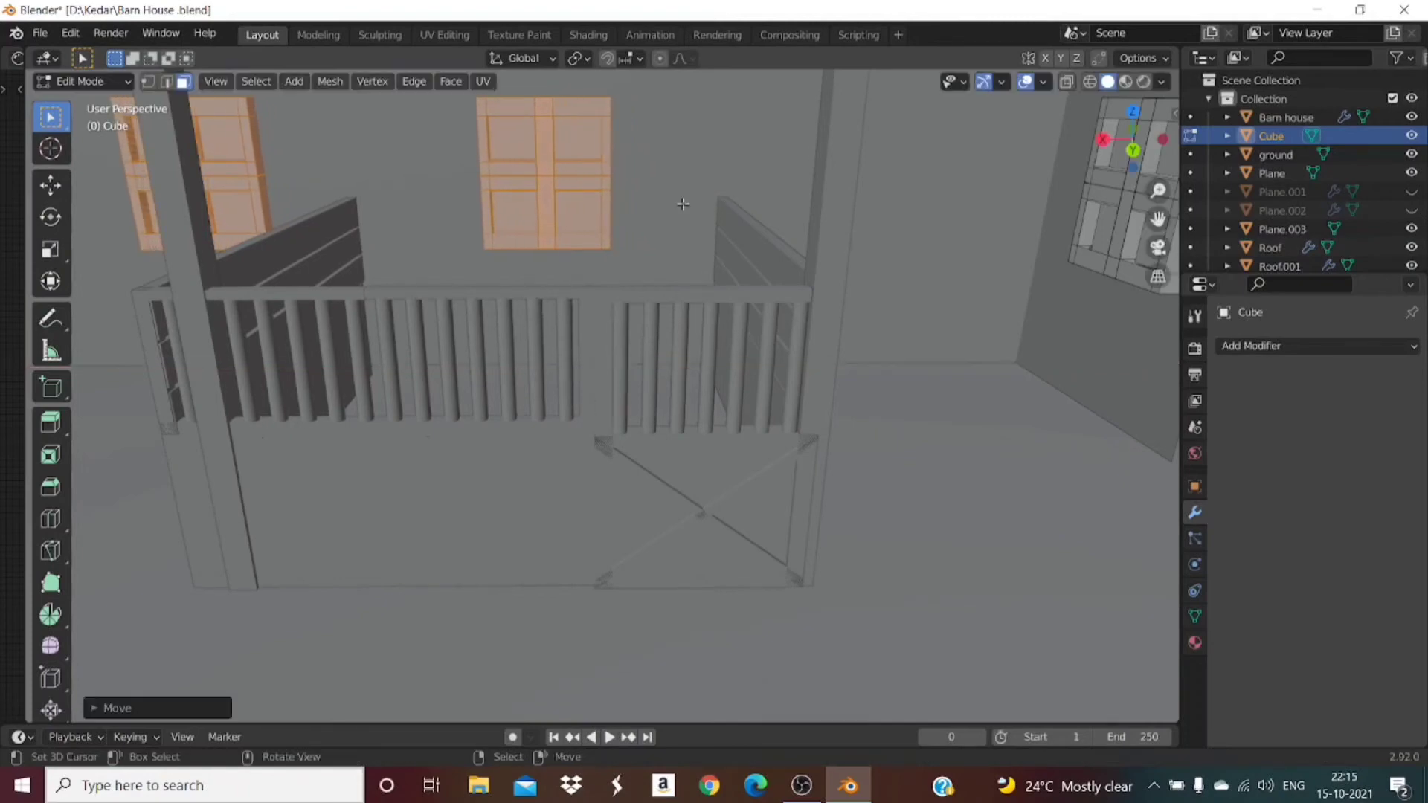
{"action": "left_click_drag", "start_coordinate": [1166, 220], "coordinate": [1304, 192]}
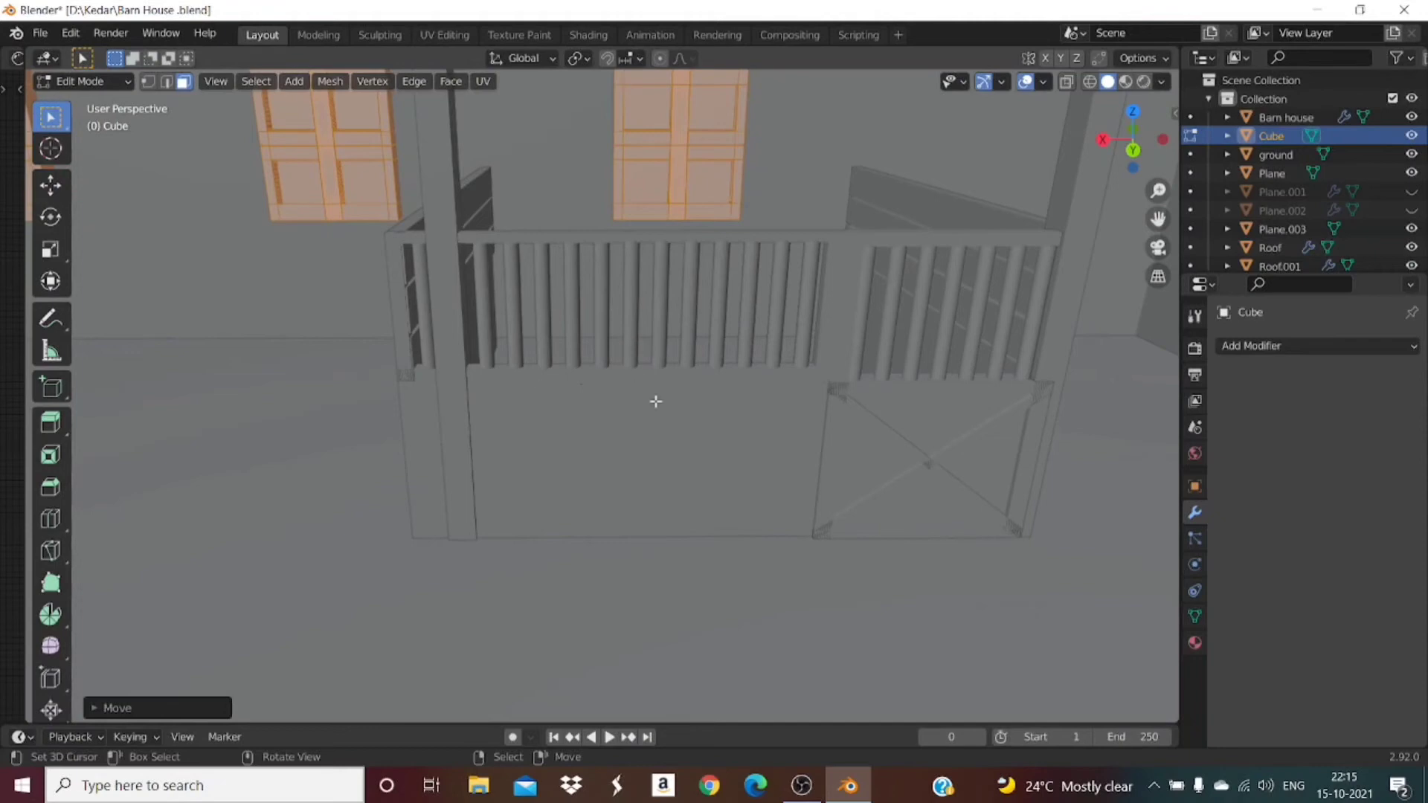
{"action": "key", "text": "Tab"}
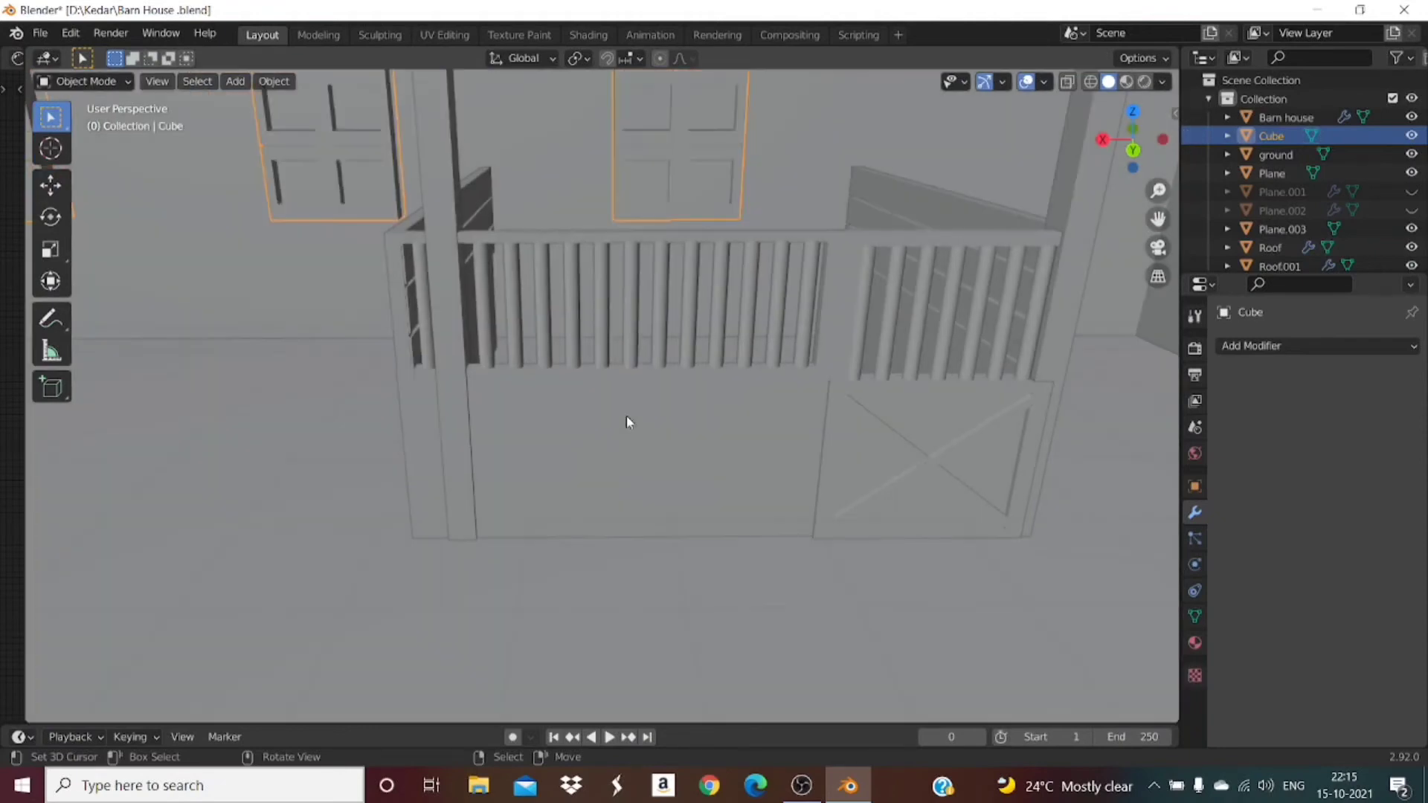
Step: Select the wooden stall and narrow it slightly along X to suit the pillar spacing
{"action": "left_click", "coordinate": [627, 420]}
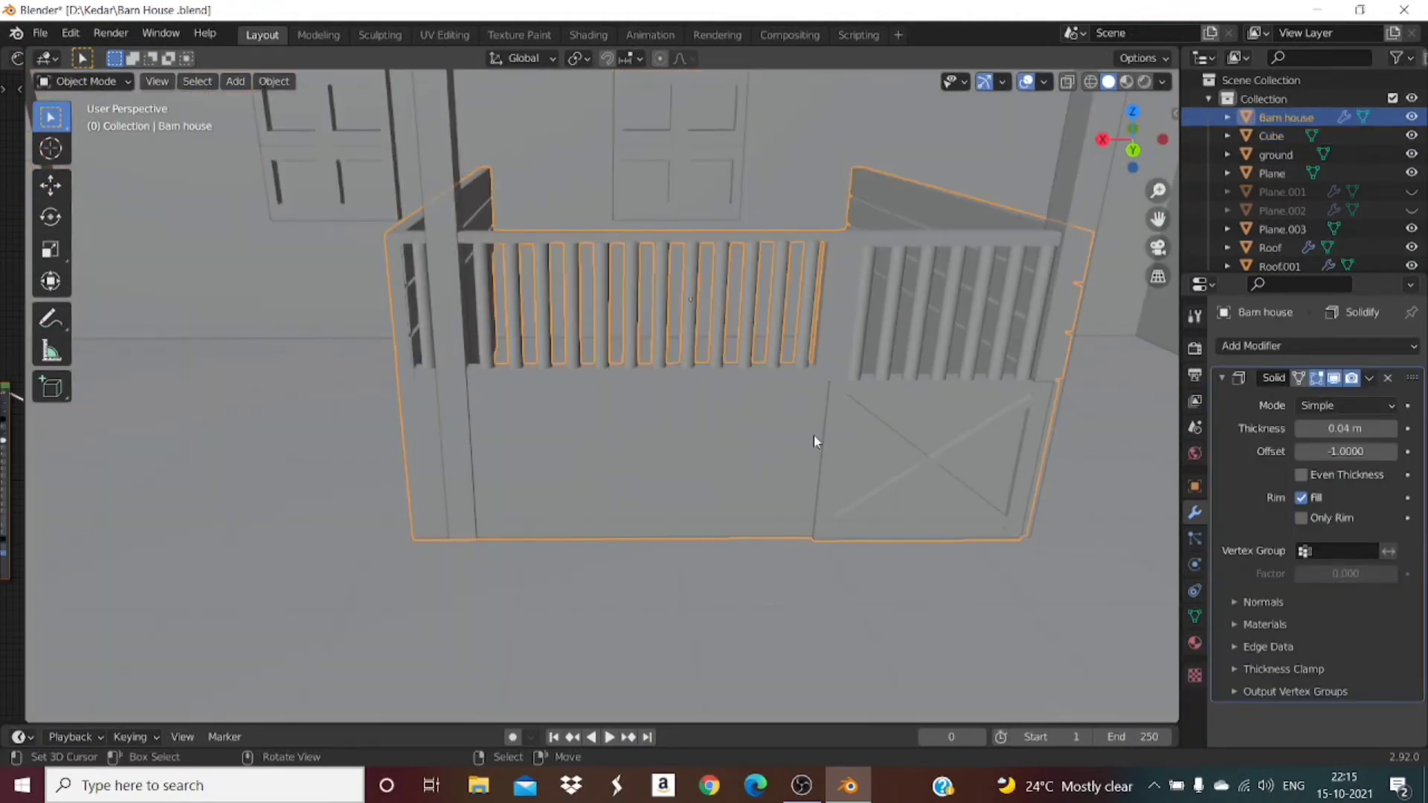
{"action": "key", "text": "s"}
{"action": "key", "text": "x"}
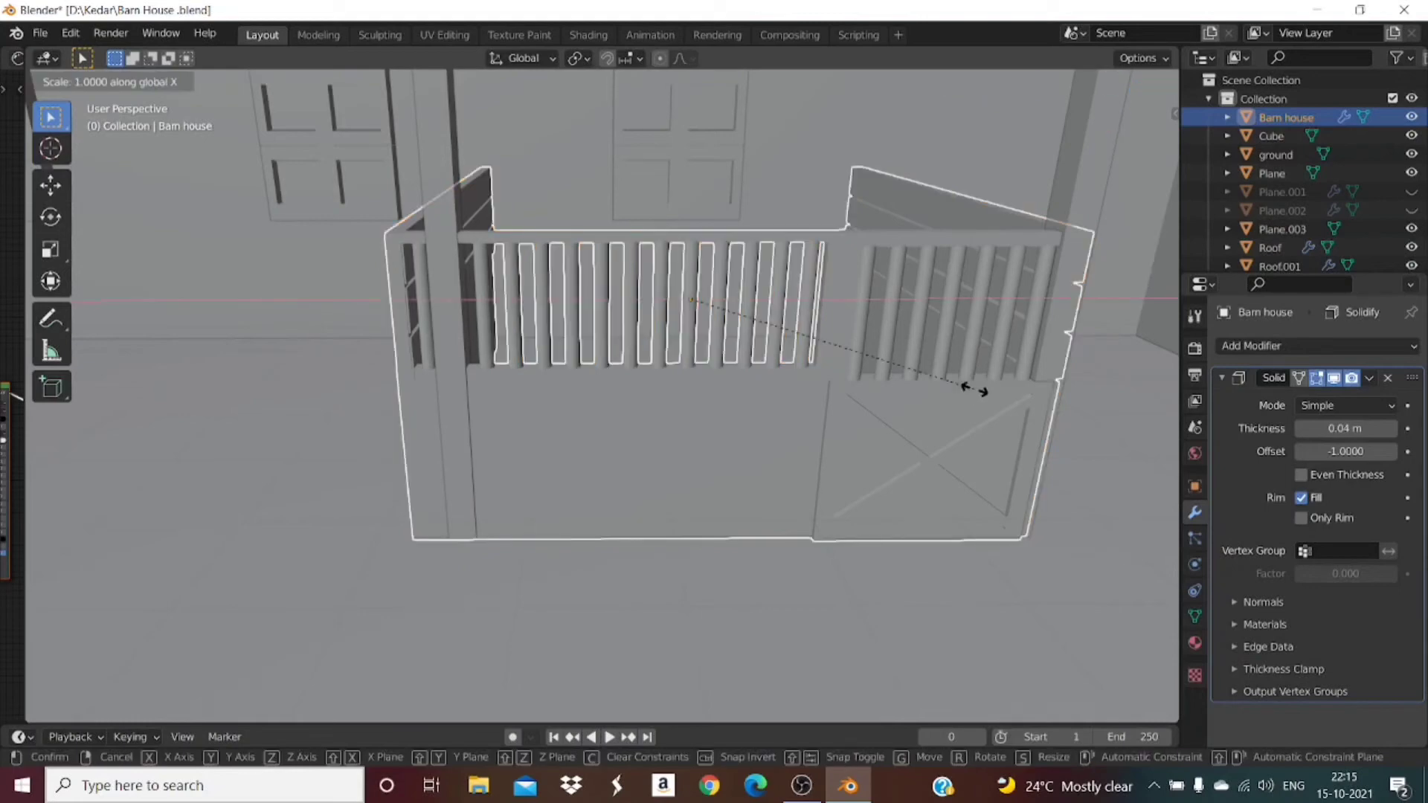
{"action": "left_click", "coordinate": [967, 388]}
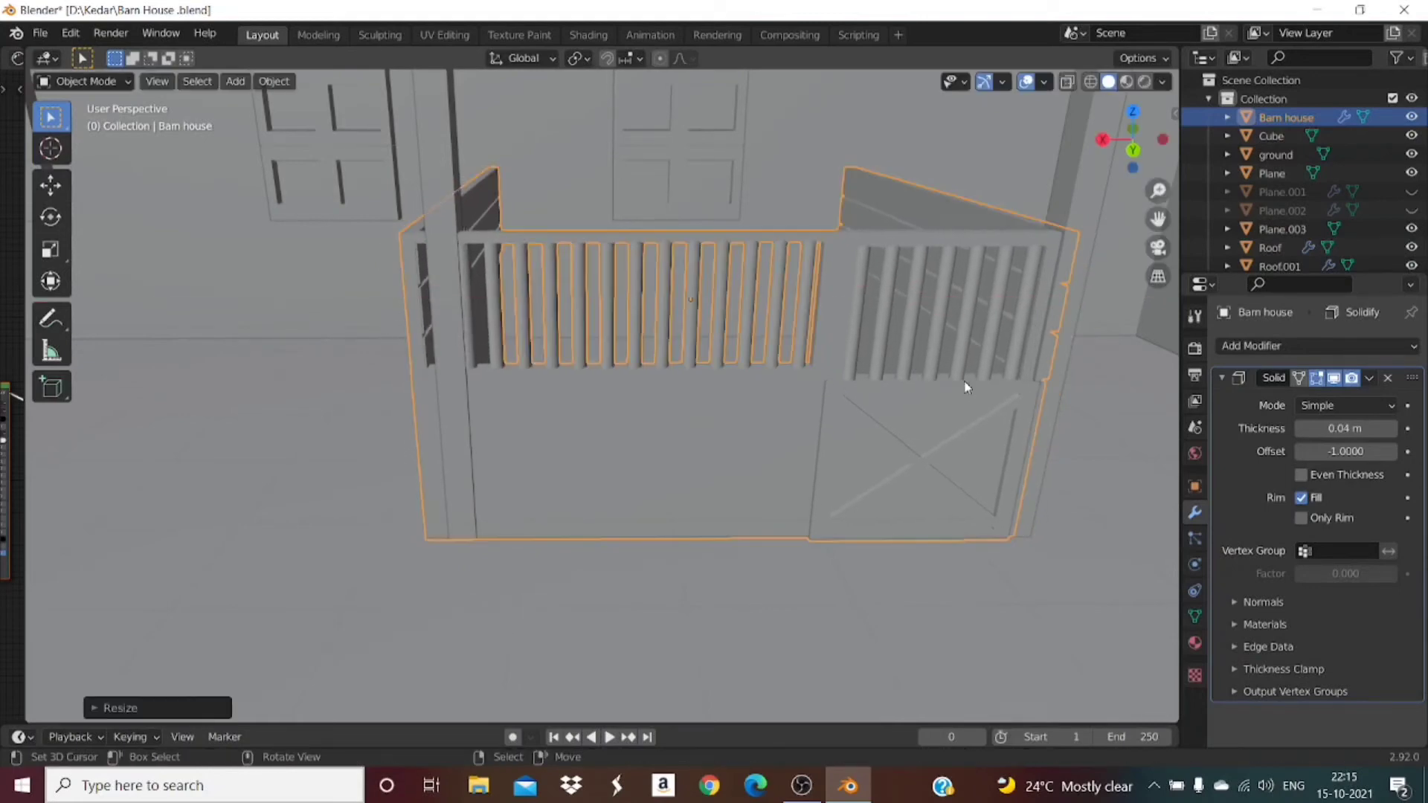
Step: Move the stall about 0.14 m along X to line its front up with the two pillars
{"action": "left_click_drag", "start_coordinate": [1168, 149], "coordinate": [1038, 265]}
{"action": "key", "text": "g"}
{"action": "key", "text": "x"}
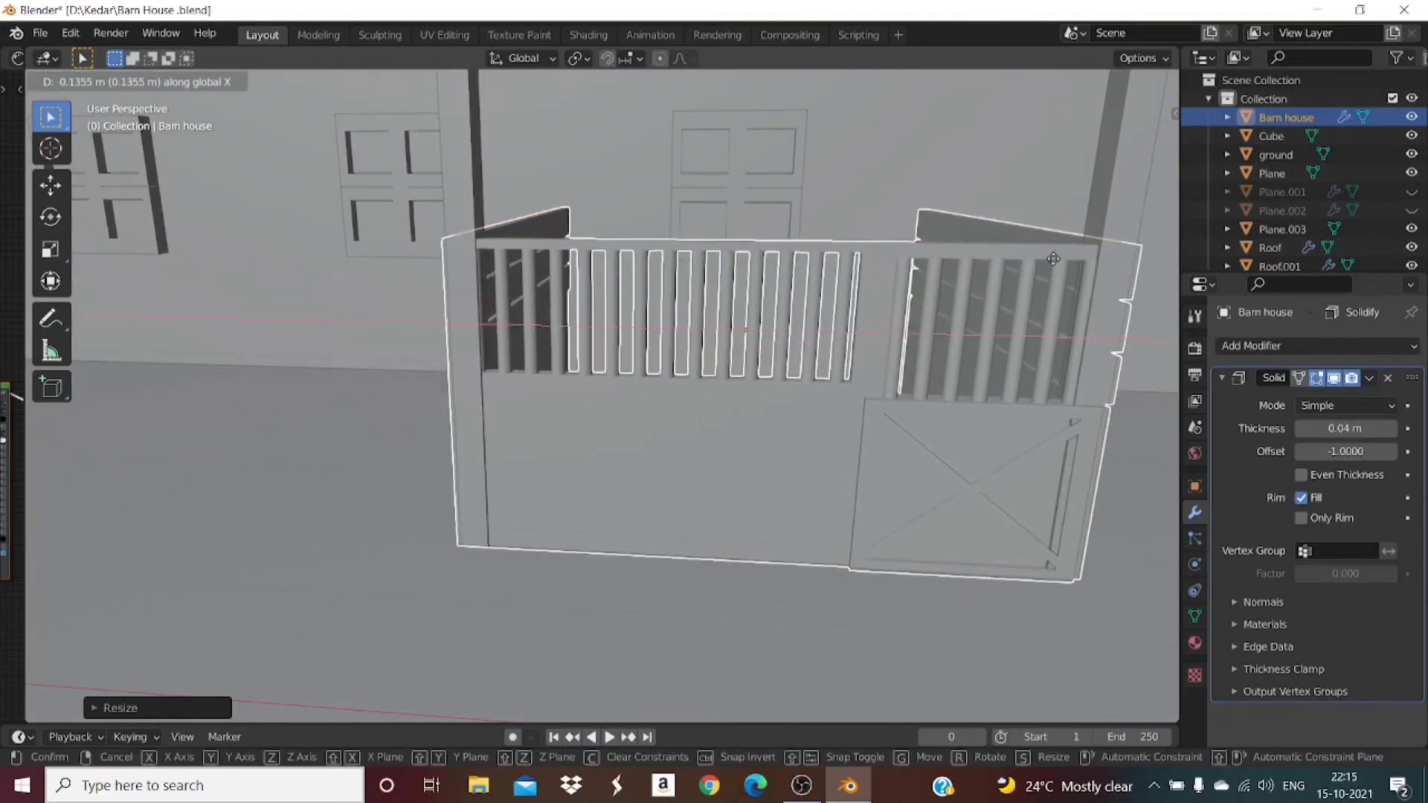
{"action": "left_click", "coordinate": [1053, 259]}
{"action": "middle_click_drag", "start_coordinate": [1053, 258], "coordinate": [1008, 290]}
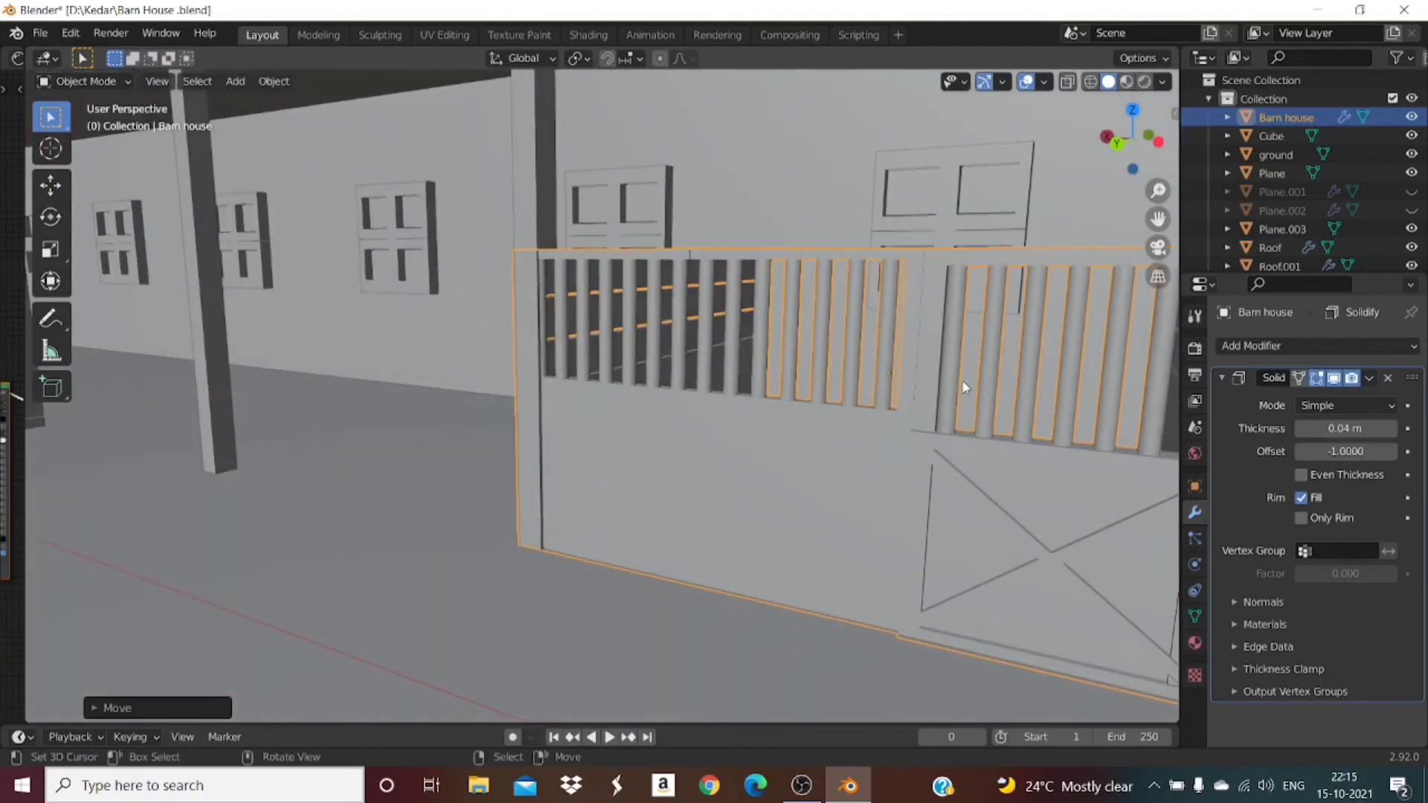
Step: Try to scale the stall along X by a factor of about 0.993
{"action": "scroll", "coordinate": [1009, 291], "scroll_direction": "down", "scroll_amount": 4}
{"action": "left_click_drag", "start_coordinate": [1097, 175], "coordinate": [1086, 175]}
{"action": "key", "text": "ctrl+z"}
{"action": "key", "text": "s"}
{"action": "key", "text": "x"}
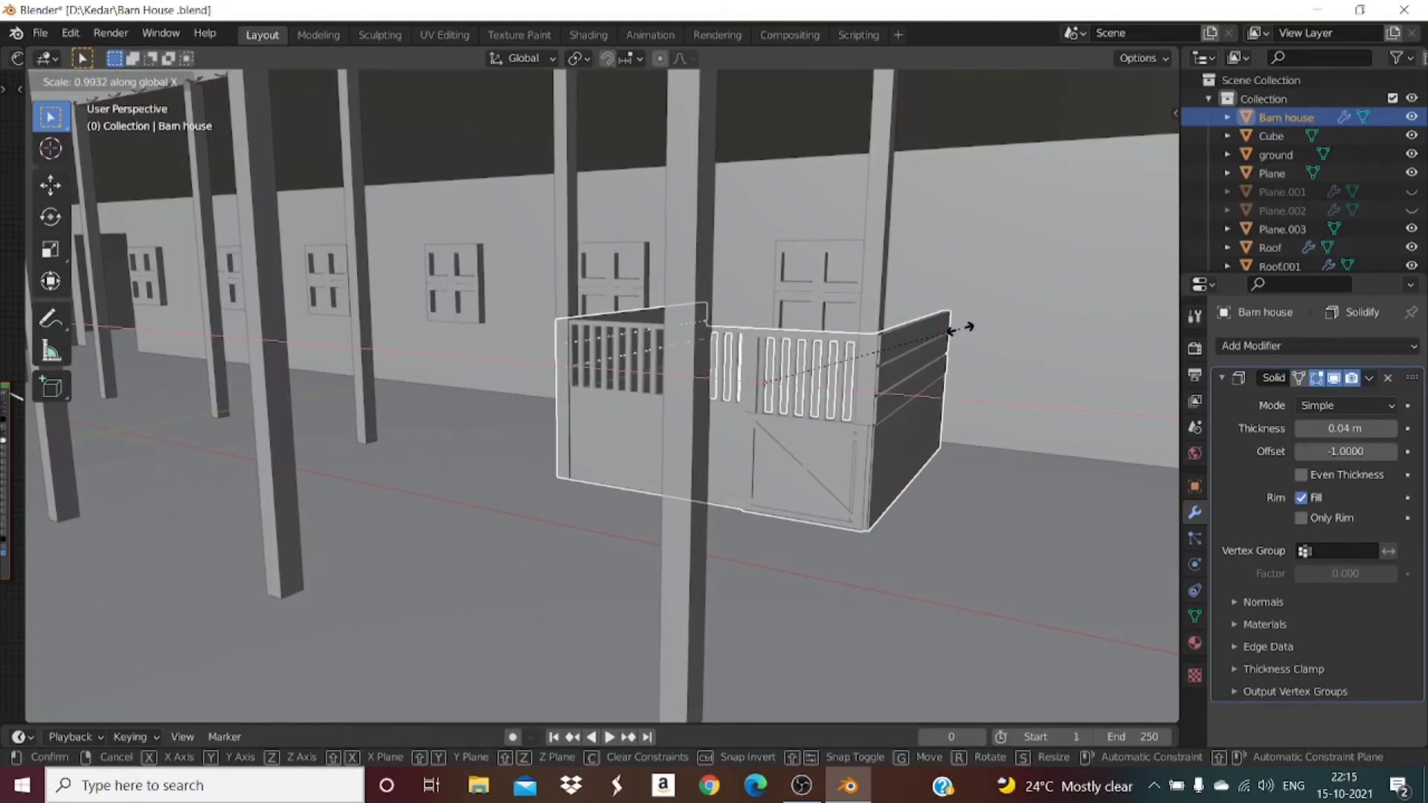
{"action": "left_click", "coordinate": [960, 329]}
{"action": "left_click_drag", "start_coordinate": [1110, 124], "coordinate": [833, 310]}
{"action": "scroll", "coordinate": [833, 309], "scroll_direction": "up", "scroll_amount": 3}
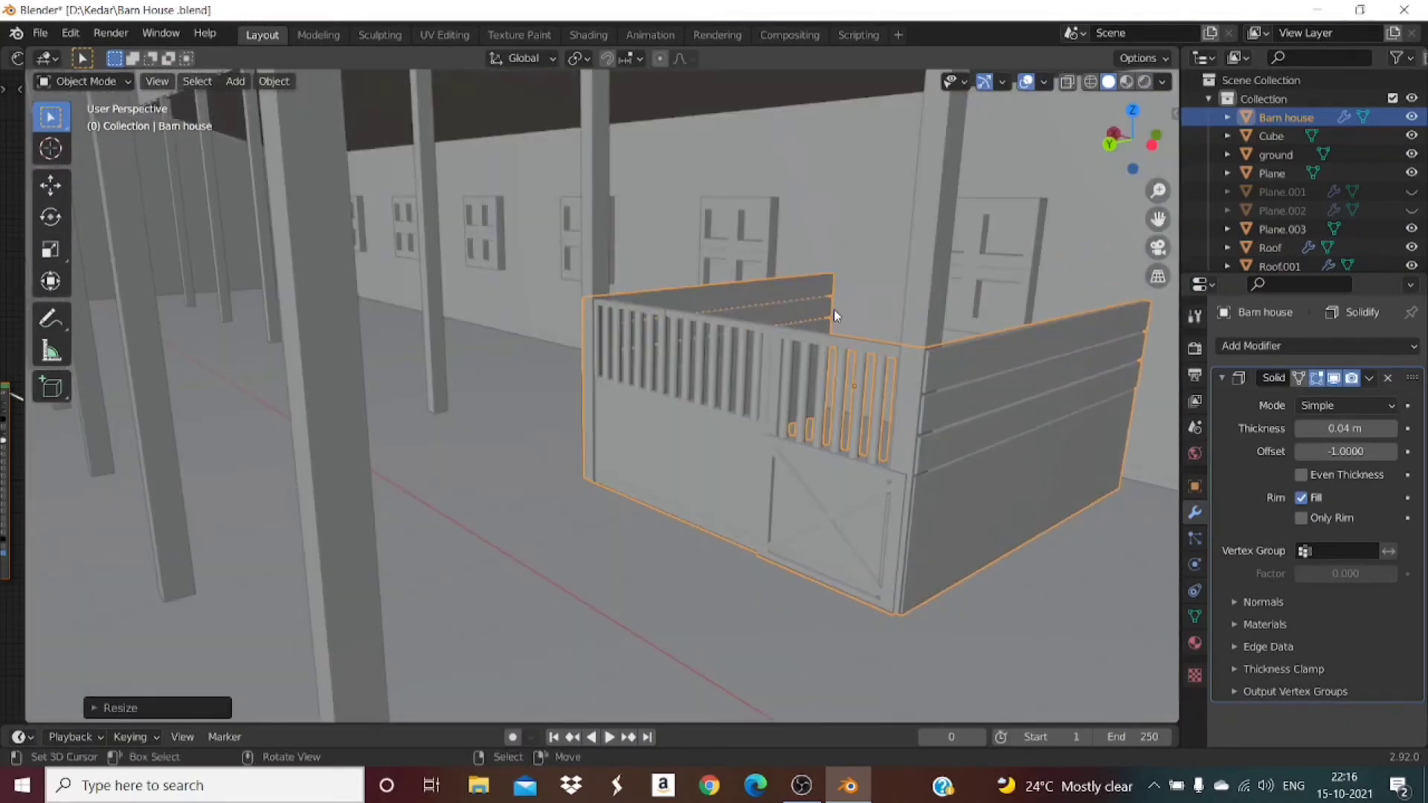
{"action": "key", "text": "ctrl+z"}
Step: Scale the stall along X by about 0.993, checking its front edge against the pillars
{"action": "left_click_drag", "start_coordinate": [1172, 166], "coordinate": [1324, 165]}
{"action": "left_click_drag", "start_coordinate": [1064, 287], "coordinate": [885, 306]}
{"action": "scroll", "coordinate": [885, 305], "scroll_direction": "up", "scroll_amount": 3}
{"action": "left_click_drag", "start_coordinate": [1125, 154], "coordinate": [1025, 240]}
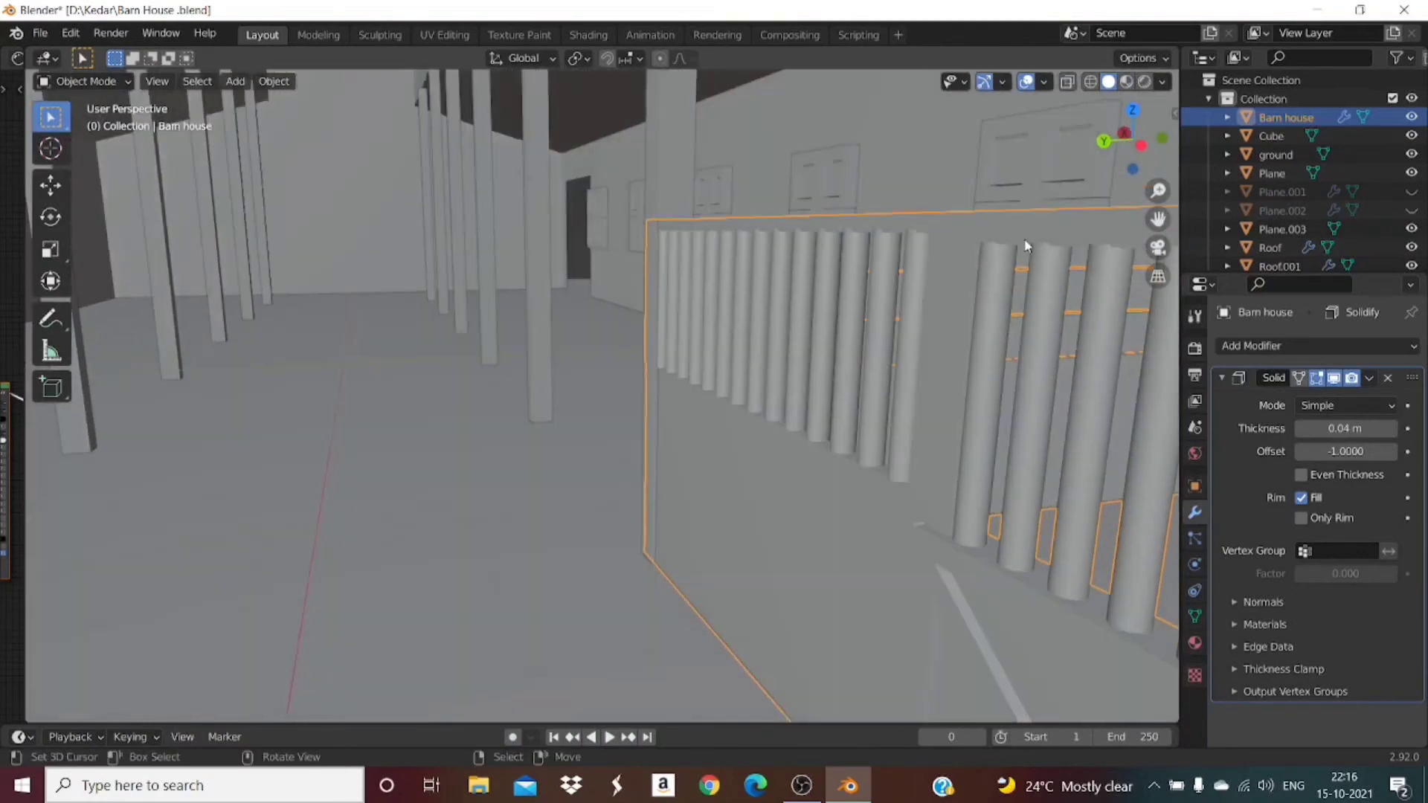
{"action": "key", "text": "s"}
{"action": "key", "text": "x"}
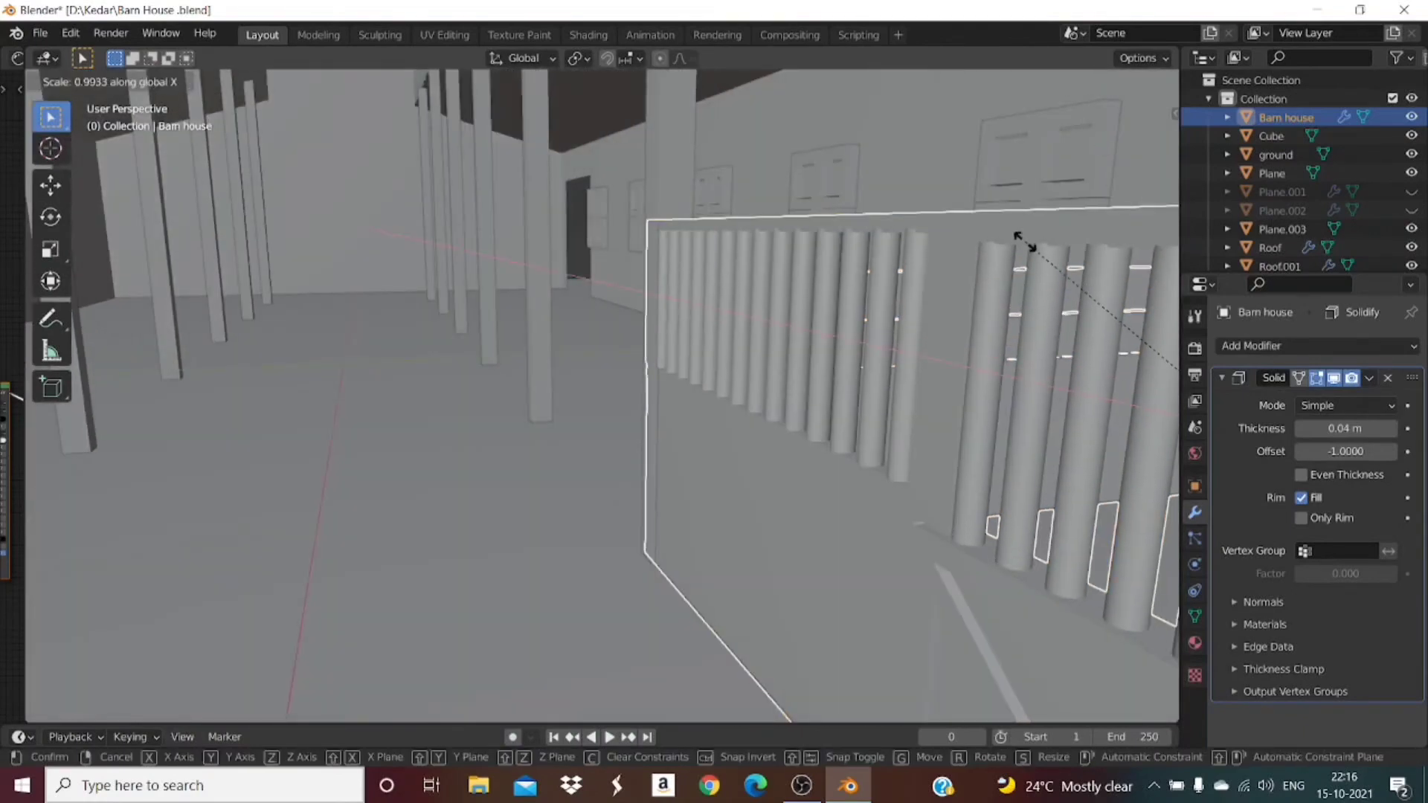
{"action": "left_click", "coordinate": [1025, 244]}
Step: Nudge the stall about -0.013 m along X to even out its position between the pillars
{"action": "left_click_drag", "start_coordinate": [1124, 134], "coordinate": [1112, 148]}
{"action": "key", "text": "g"}
{"action": "key", "text": "x"}
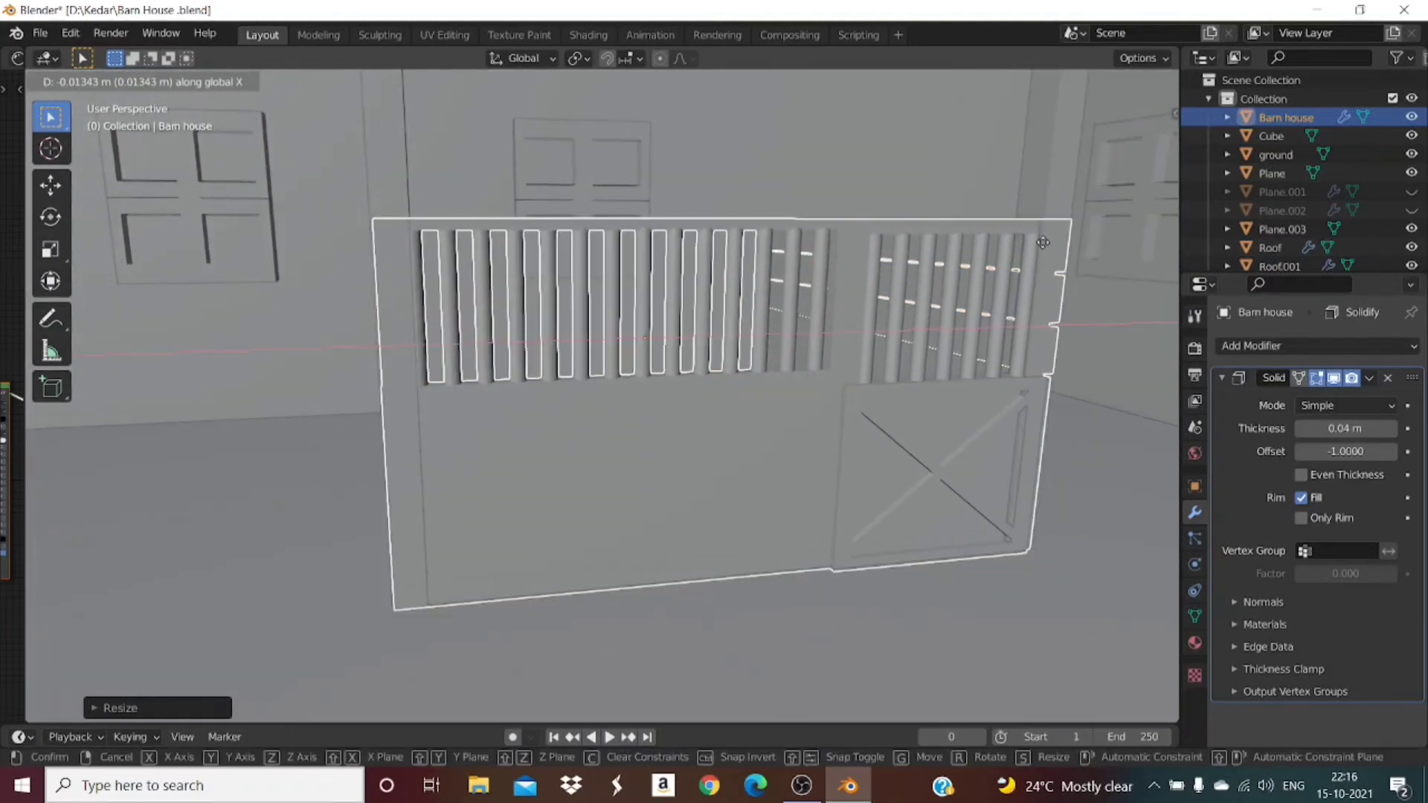
{"action": "left_click", "coordinate": [1045, 243]}
Step: Narrow the stall a little more along X so its side panels fit within the pillars
{"action": "left_click_drag", "start_coordinate": [1154, 139], "coordinate": [1113, 140]}
{"action": "scroll", "coordinate": [997, 240], "scroll_direction": "down", "scroll_amount": 4}
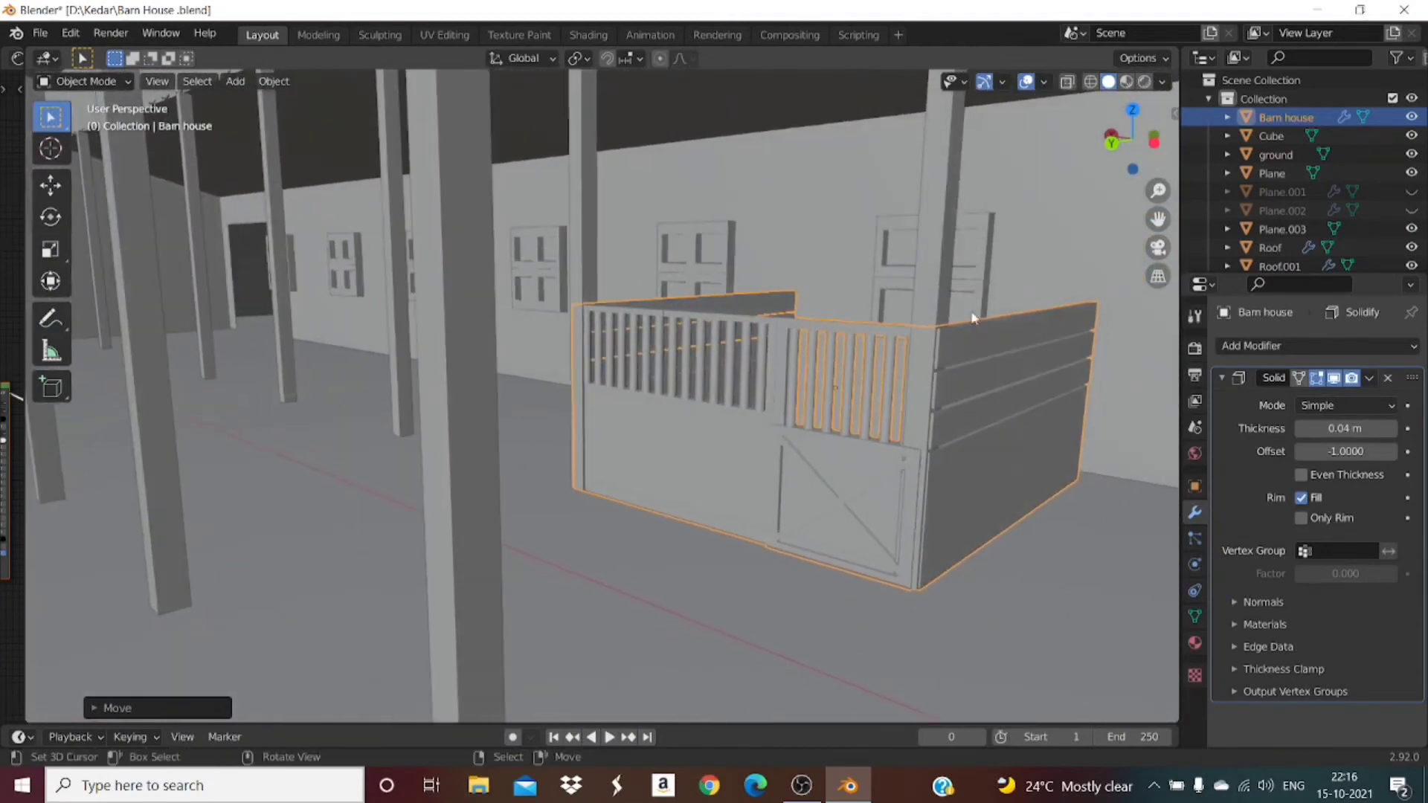
{"action": "key", "text": "s"}
{"action": "key", "text": "x"}
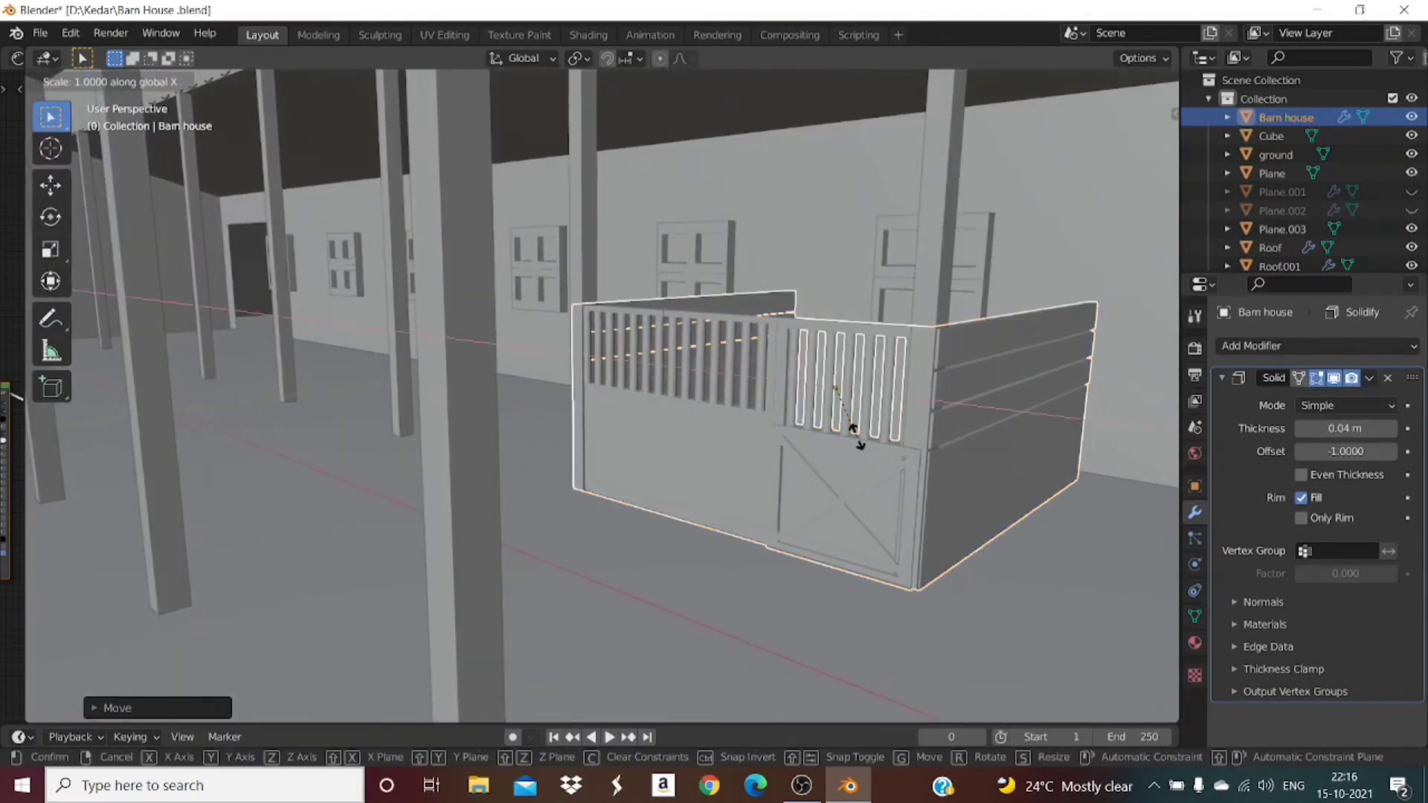
{"action": "left_click", "coordinate": [857, 436]}
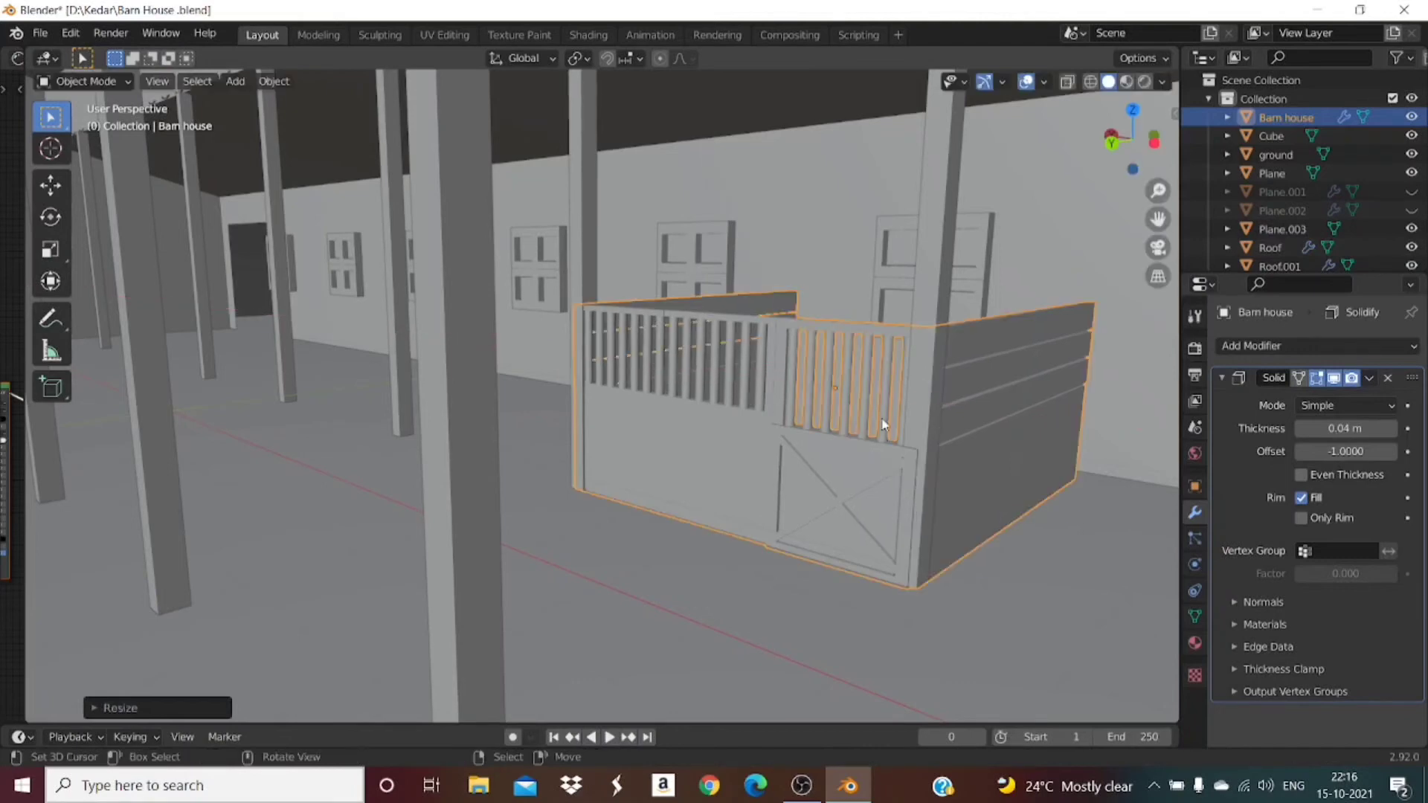
Step: Increase the stall's height by scaling it along Z by a factor of about 1.34
{"action": "mouse_move", "coordinate": [1121, 146]}
{"action": "left_mouse_down"}
{"action": "mouse_move", "coordinate": [1179, 141]}
{"action": "mouse_move", "coordinate": [1123, 154]}
{"action": "left_mouse_up"}
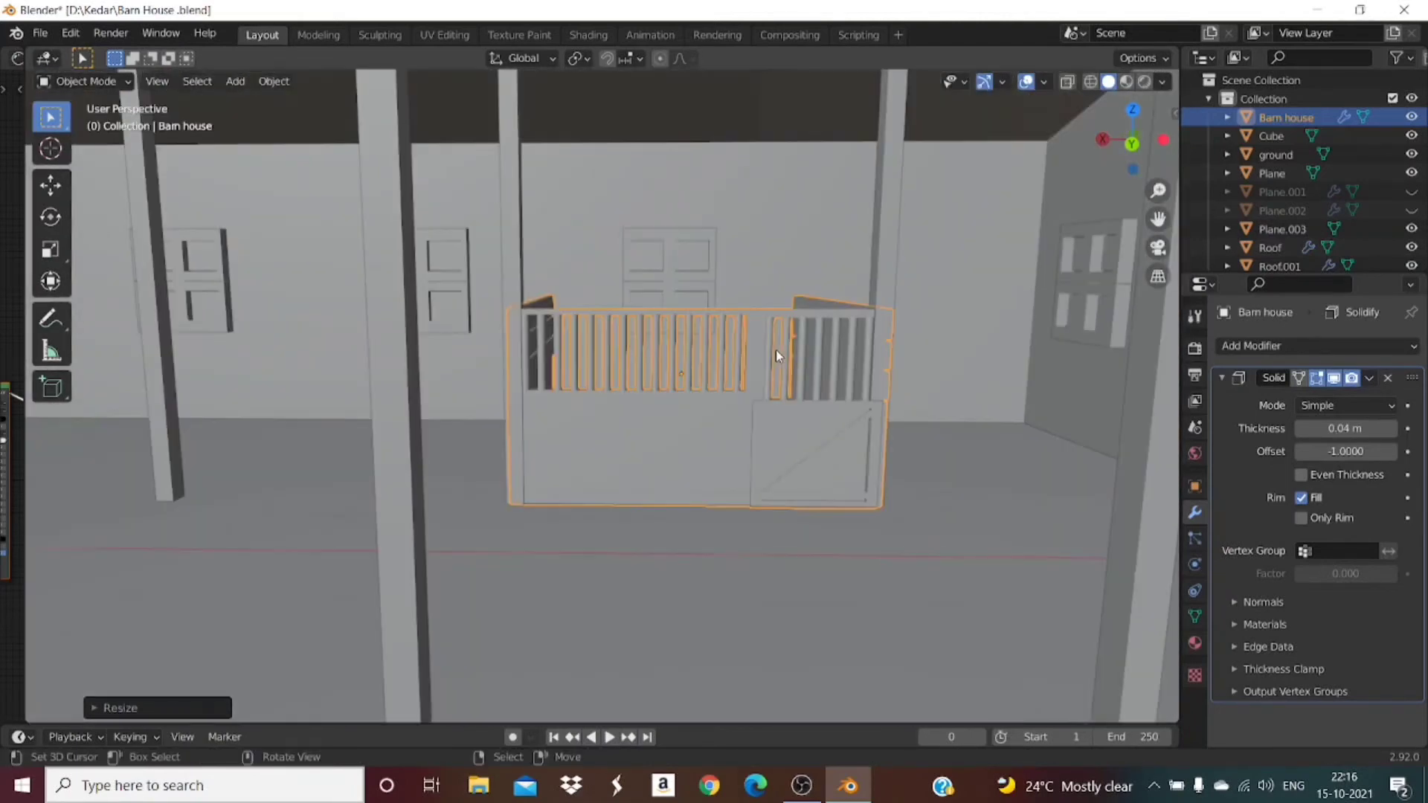
{"action": "key", "text": "s"}
{"action": "key", "text": "z"}
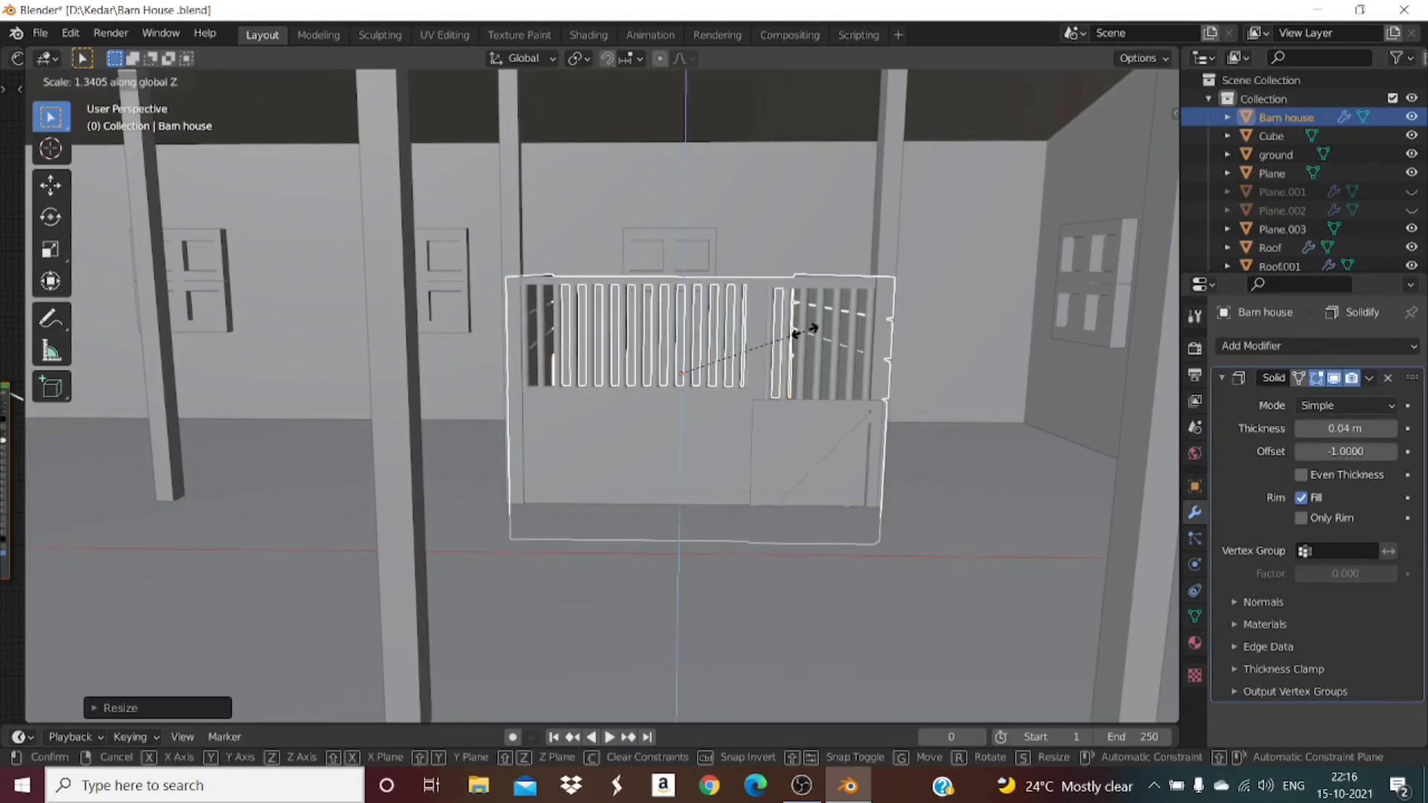
{"action": "left_click", "coordinate": [813, 320]}
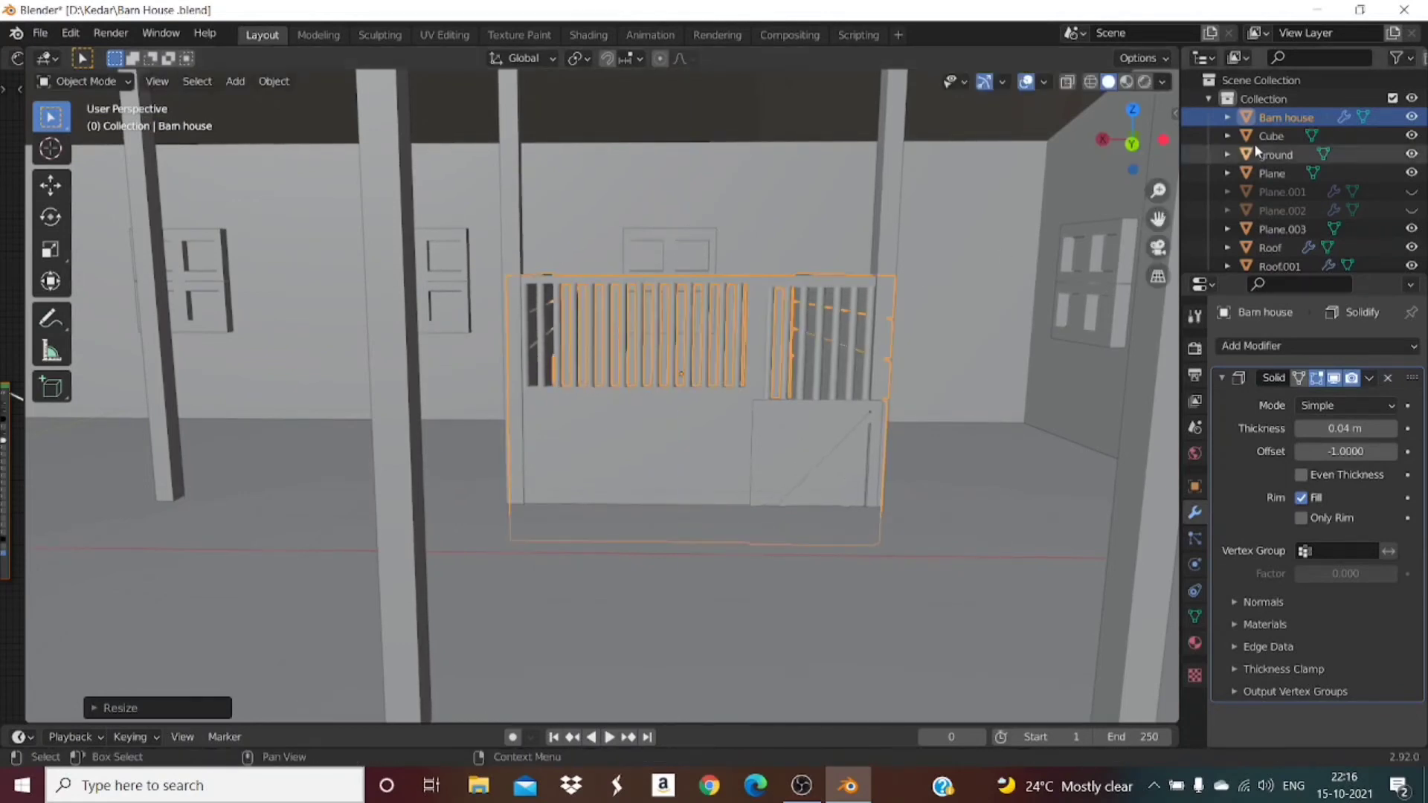
Step: Raise the stall about 0.44 m along Z and lift it slightly further so its base rests on the barn floor
{"action": "left_click_drag", "start_coordinate": [1132, 144], "coordinate": [1131, 152]}
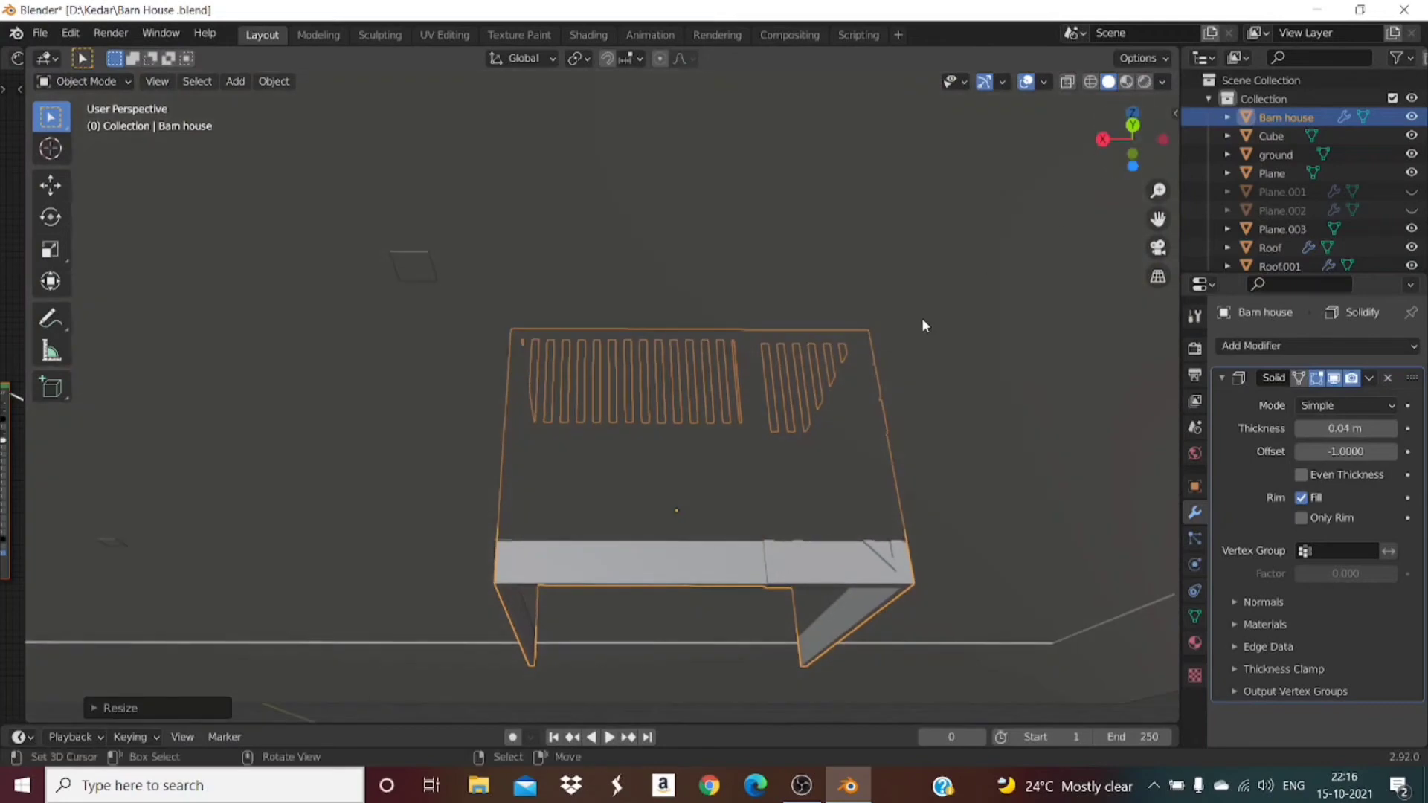
{"action": "key", "text": "g"}
{"action": "key", "text": "z"}
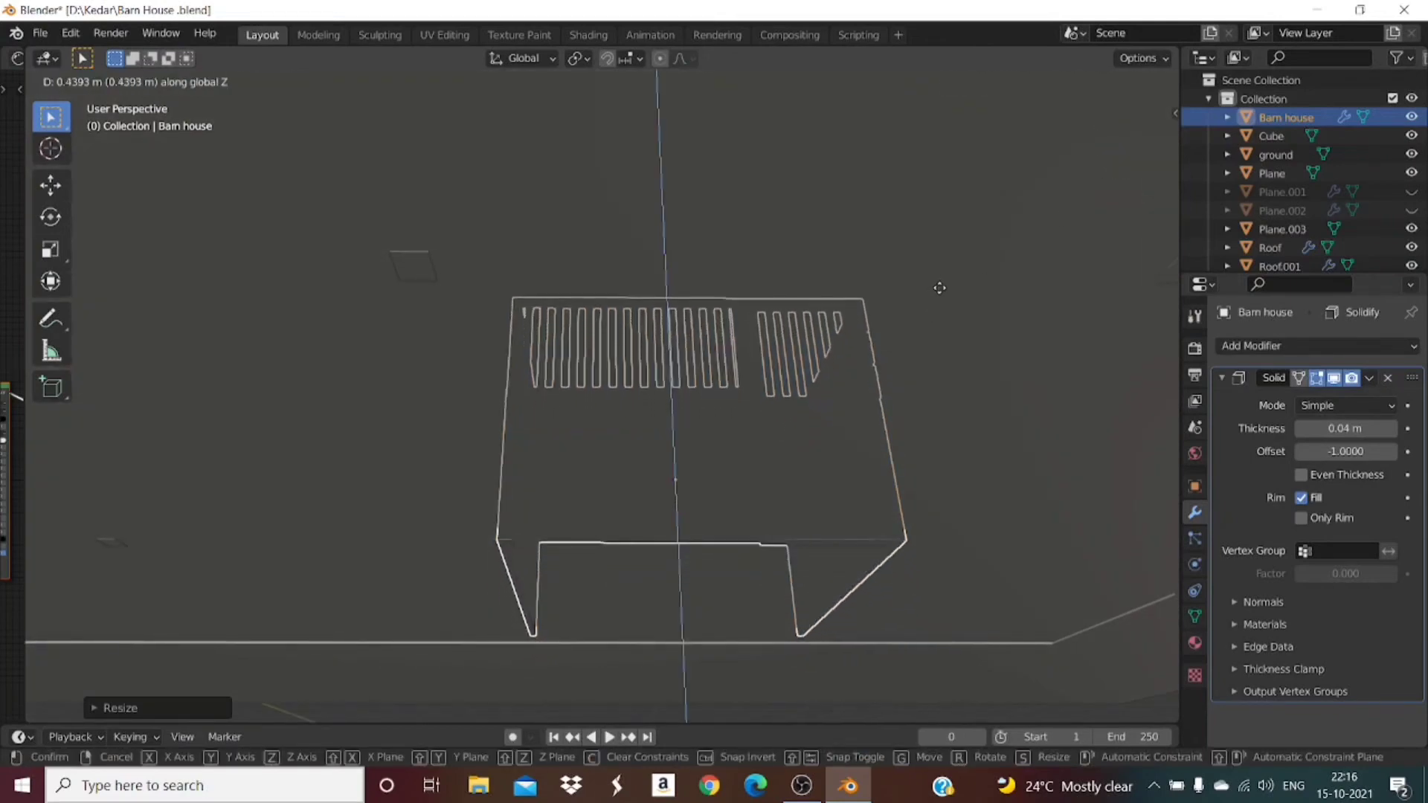
{"action": "left_click", "coordinate": [940, 287]}
{"action": "mouse_move", "coordinate": [1130, 142]}
{"action": "left_mouse_down"}
{"action": "mouse_move", "coordinate": [1107, 198]}
{"action": "mouse_move", "coordinate": [1131, 202]}
{"action": "mouse_move", "coordinate": [1086, 144]}
{"action": "mouse_move", "coordinate": [1123, 126]}
{"action": "mouse_move", "coordinate": [1101, 145]}
{"action": "left_mouse_up"}
{"action": "key", "text": "g"}
{"action": "key", "text": "z"}
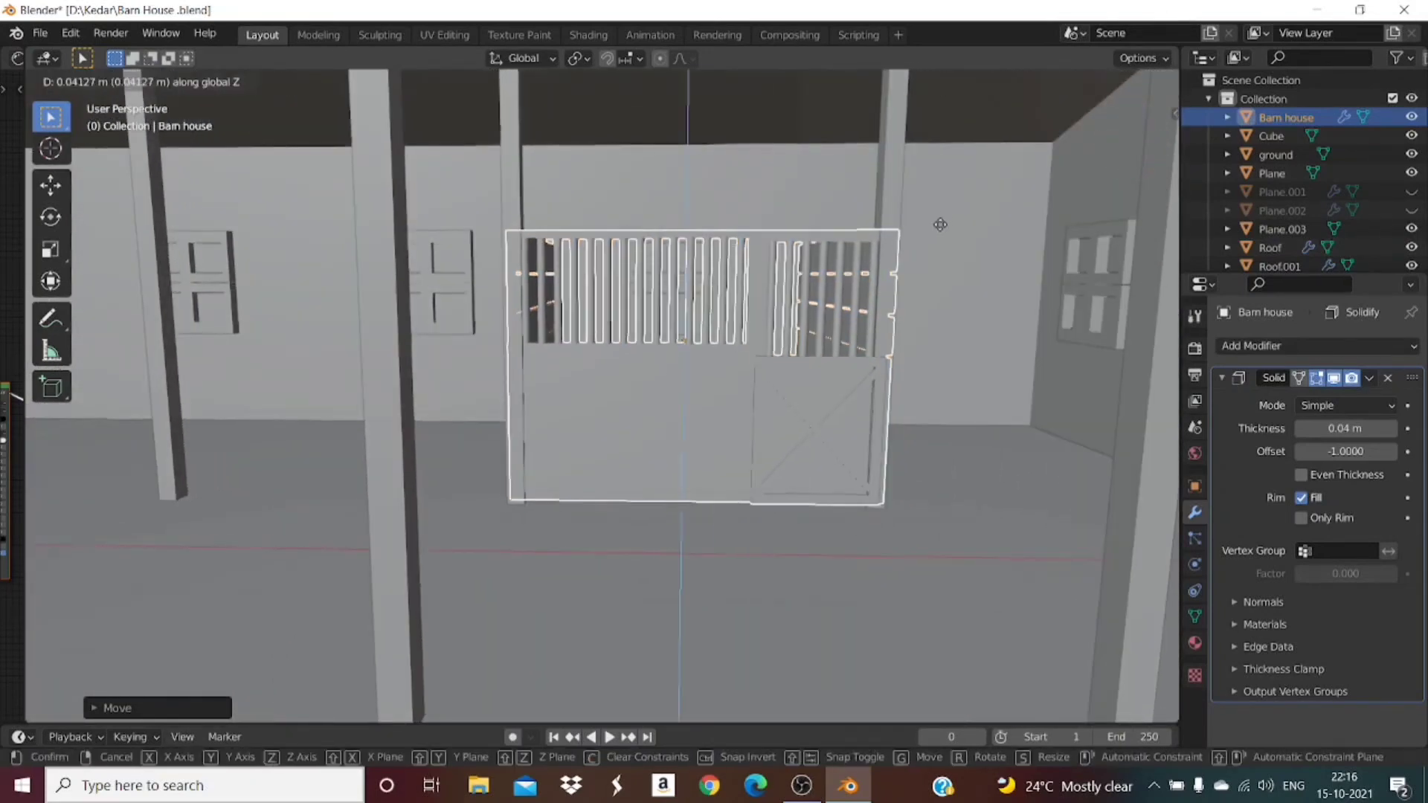
{"action": "left_click", "coordinate": [945, 213]}
Step: Increase the stall's height by scaling it along Z by a factor of about 1.14
{"action": "key", "text": "s"}
{"action": "key", "text": "z"}
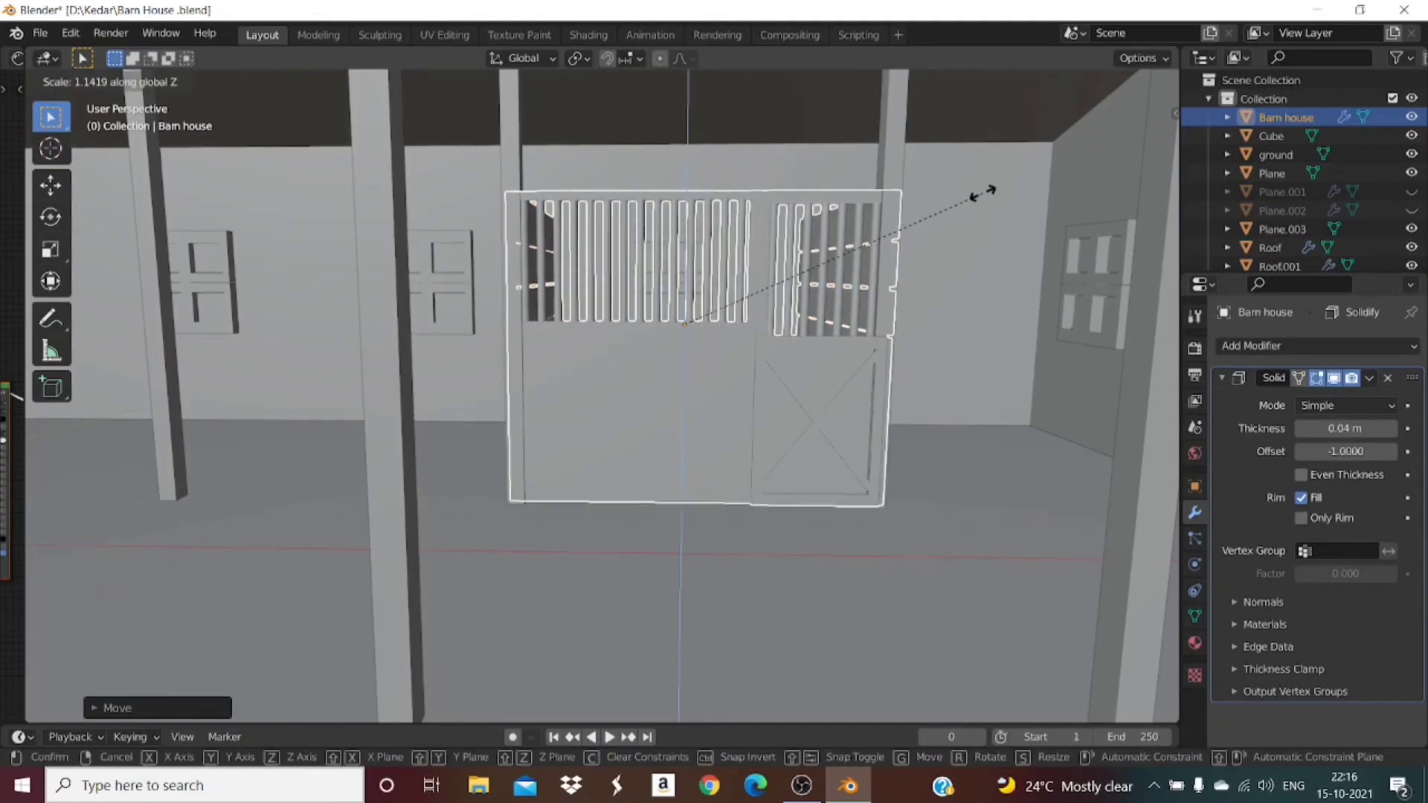
{"action": "left_click", "coordinate": [985, 197]}
Step: Show the scene in Material Preview shading and examine the stall's panels and front against the pillars from inside and outside
{"action": "left_click_drag", "start_coordinate": [1127, 140], "coordinate": [751, 118]}
{"action": "scroll", "coordinate": [928, 435], "scroll_direction": "down", "scroll_amount": 3}
{"action": "scroll", "coordinate": [929, 431], "scroll_direction": "up", "scroll_amount": 5}
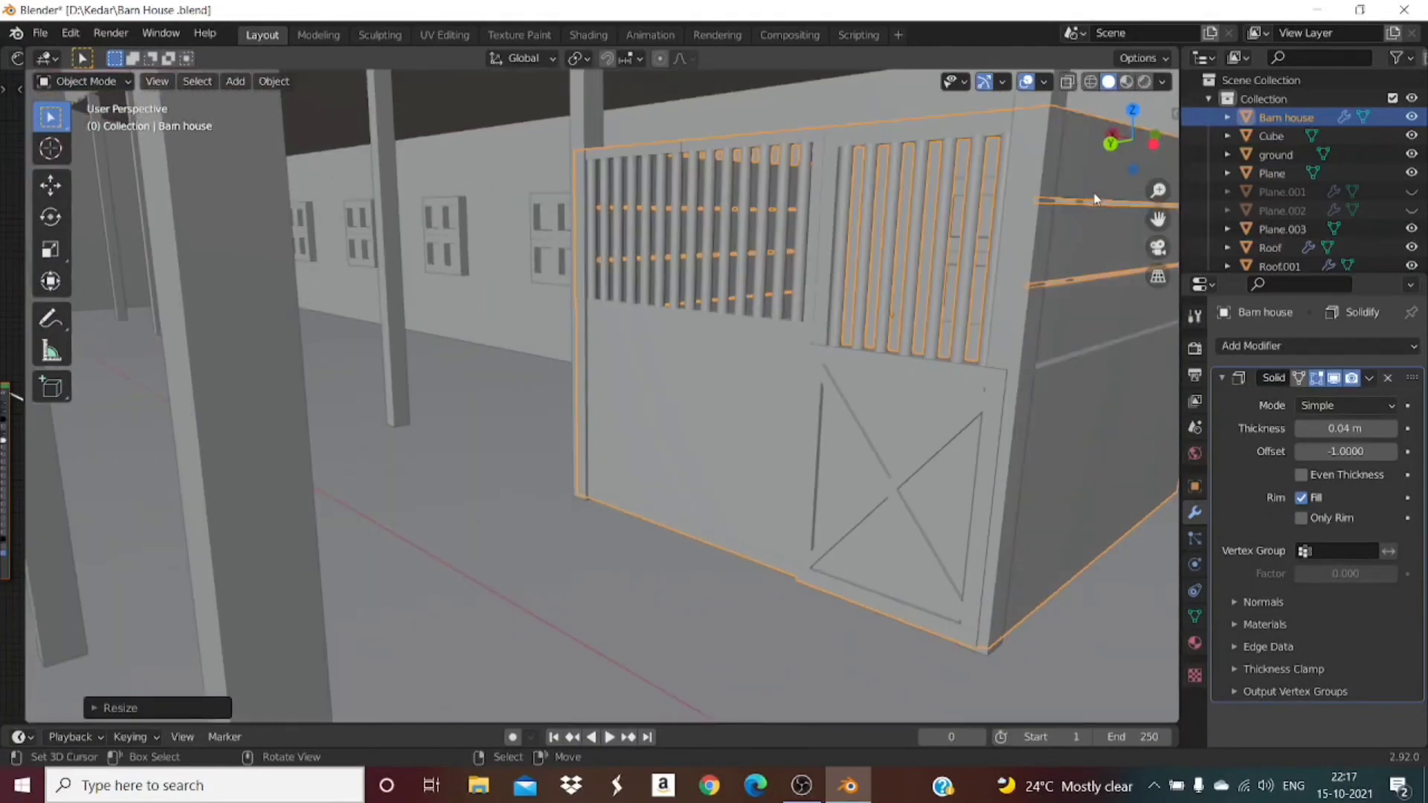
{"action": "mouse_move", "coordinate": [1125, 147]}
{"action": "left_mouse_down"}
{"action": "mouse_move", "coordinate": [1198, 223]}
{"action": "mouse_move", "coordinate": [1144, 226]}
{"action": "left_mouse_up"}
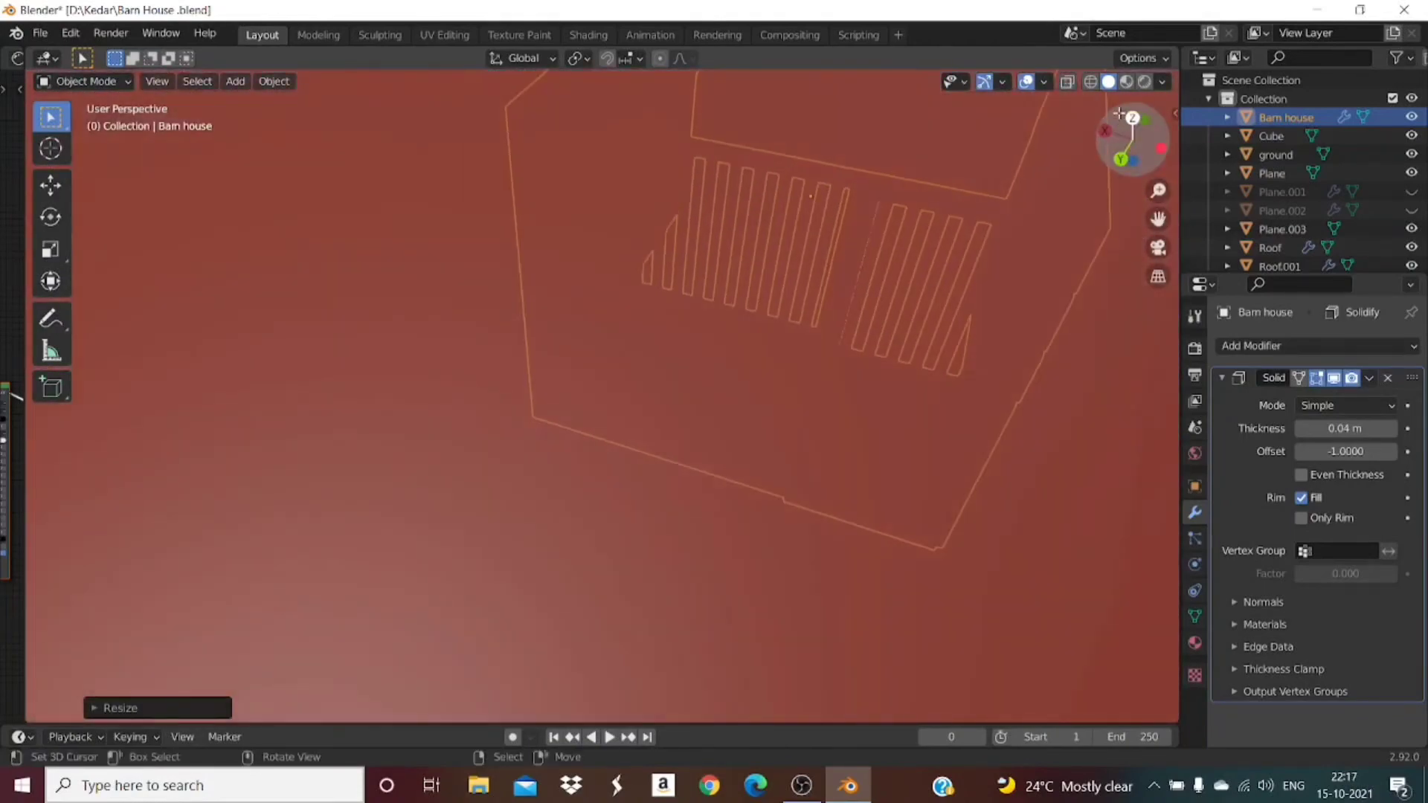
{"action": "left_click", "coordinate": [1127, 82]}
{"action": "left_click_drag", "start_coordinate": [1132, 132], "coordinate": [997, 152]}
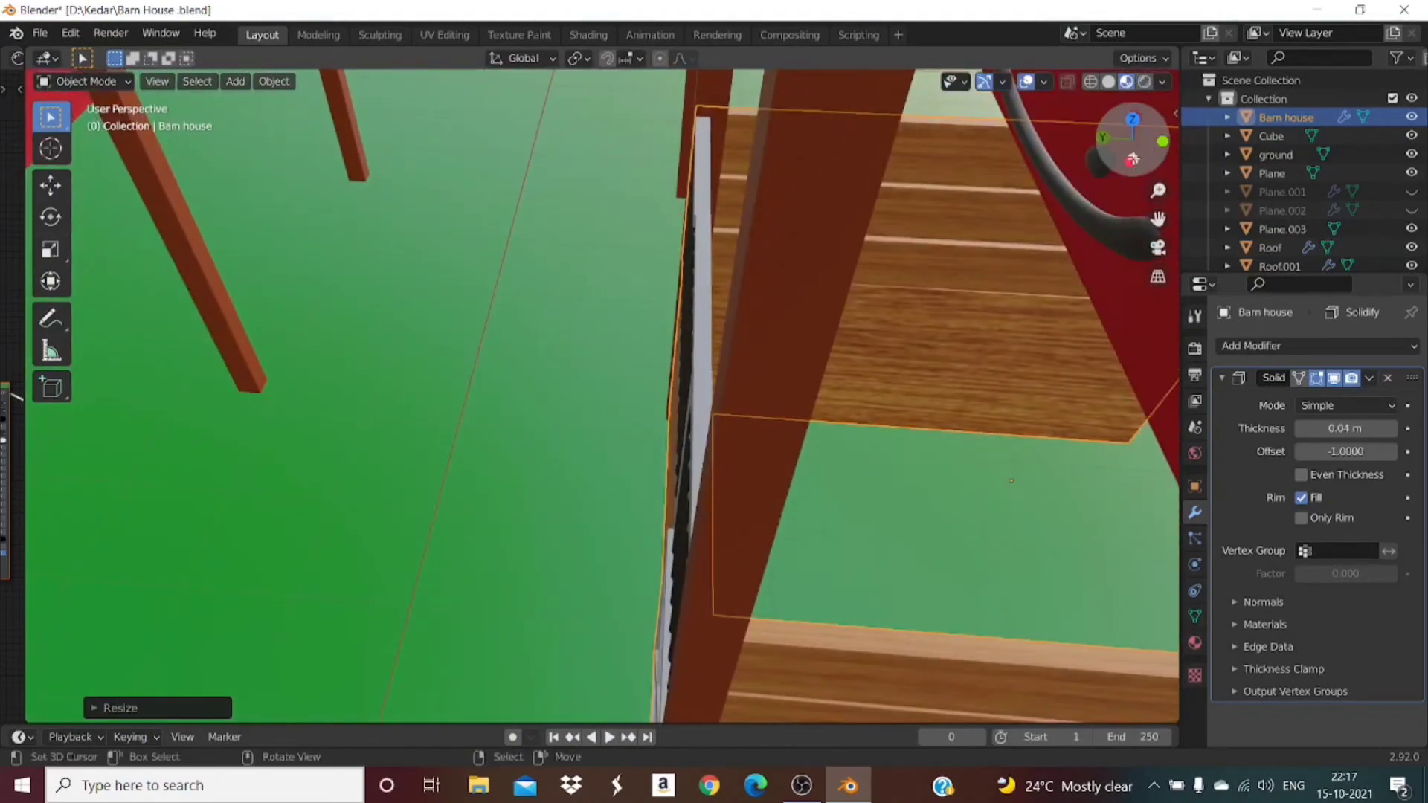
{"action": "mouse_move", "coordinate": [1131, 158]}
{"action": "left_mouse_down"}
{"action": "mouse_move", "coordinate": [1250, 153]}
{"action": "mouse_move", "coordinate": [1105, 162]}
{"action": "mouse_move", "coordinate": [1179, 149]}
{"action": "mouse_move", "coordinate": [1113, 149]}
{"action": "mouse_move", "coordinate": [1135, 134]}
{"action": "left_mouse_up"}
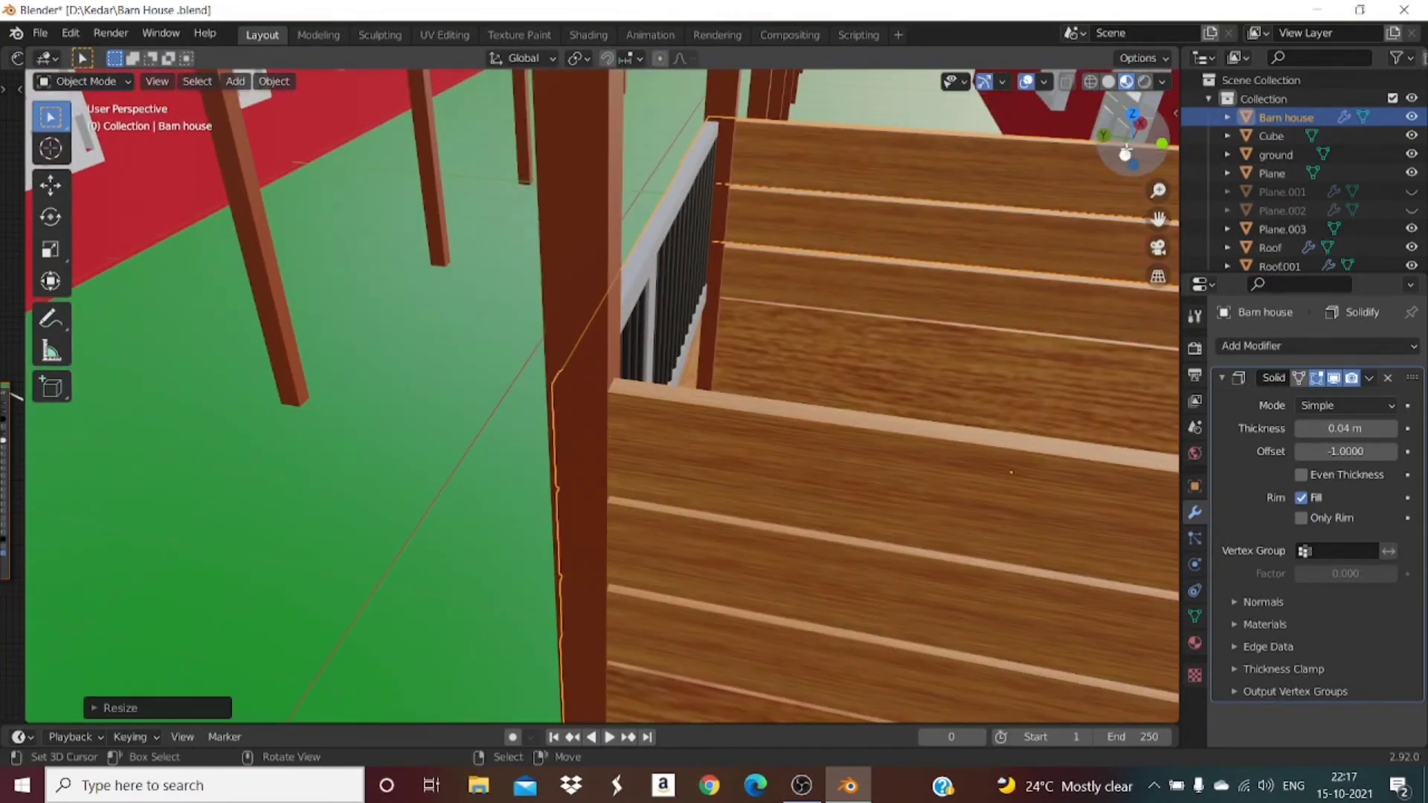
{"action": "left_click_drag", "start_coordinate": [1126, 154], "coordinate": [1018, 194]}
{"action": "left_click", "coordinate": [1108, 165]}
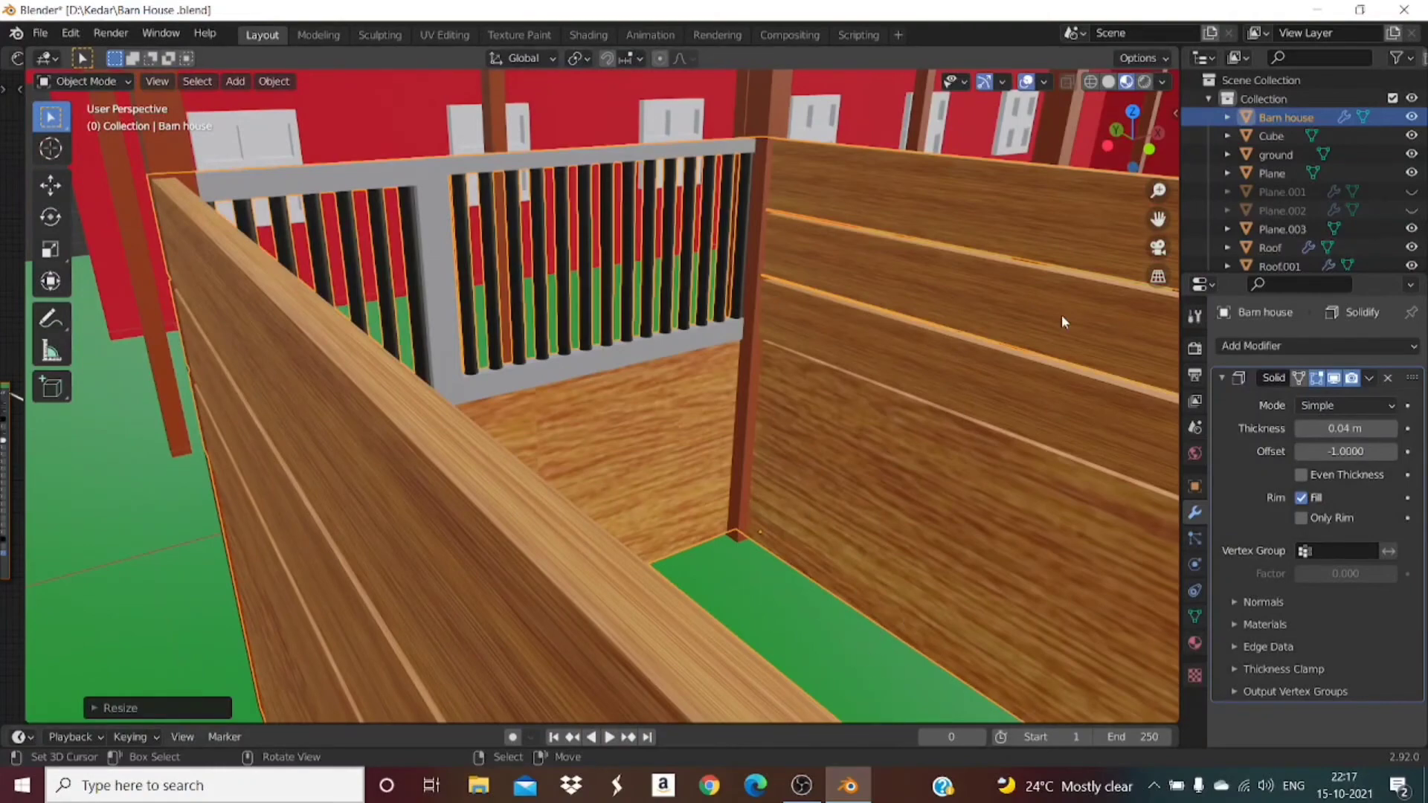
{"action": "scroll", "coordinate": [1122, 303], "scroll_direction": "down", "scroll_amount": 5}
{"action": "left_click_drag", "start_coordinate": [1146, 139], "coordinate": [1290, 116]}
{"action": "scroll", "coordinate": [780, 401], "scroll_direction": "up", "scroll_amount": 3}
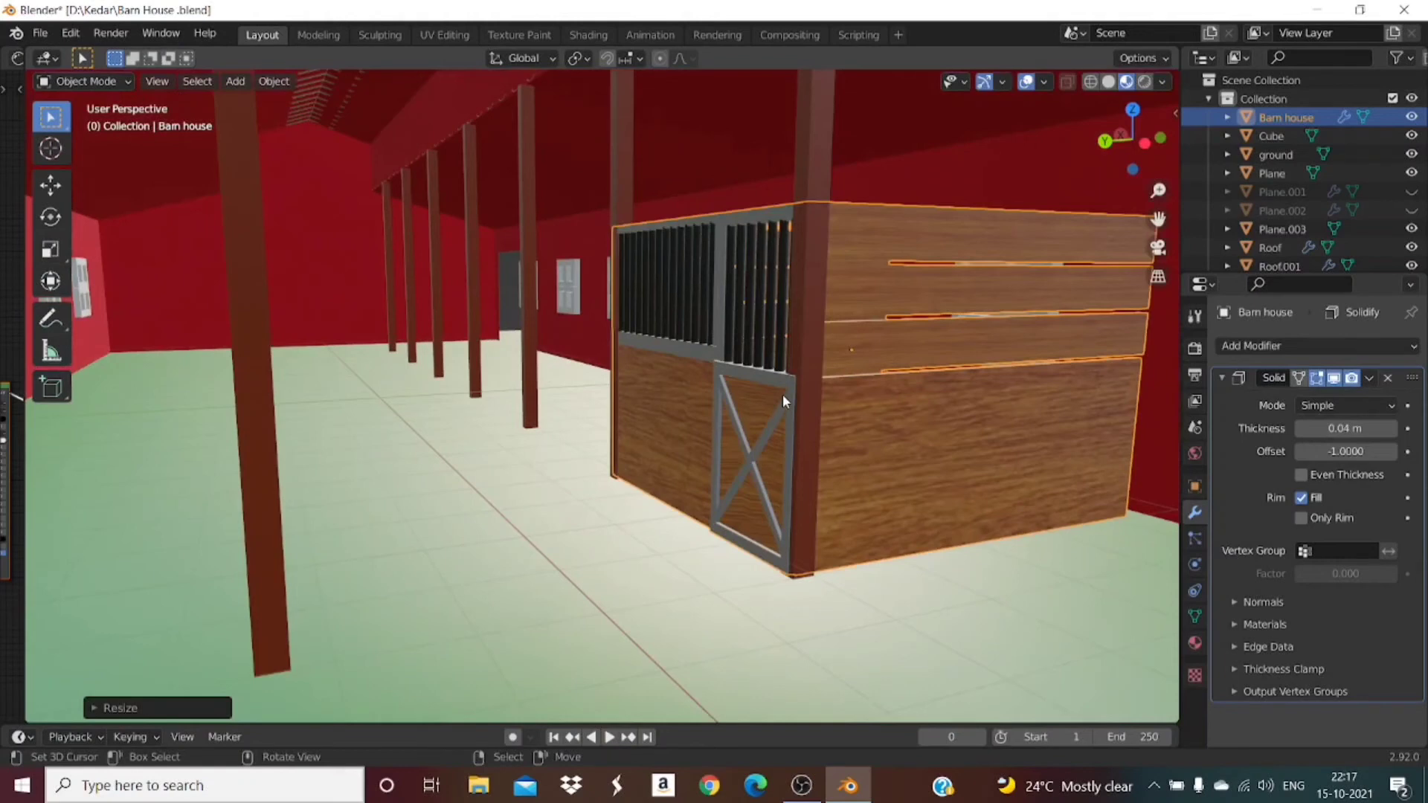
Step: Duplicate the stall's entire mesh in Edit Mode and move the copy 4 m along X into the adjacent bay
{"action": "key", "text": "Tab"}
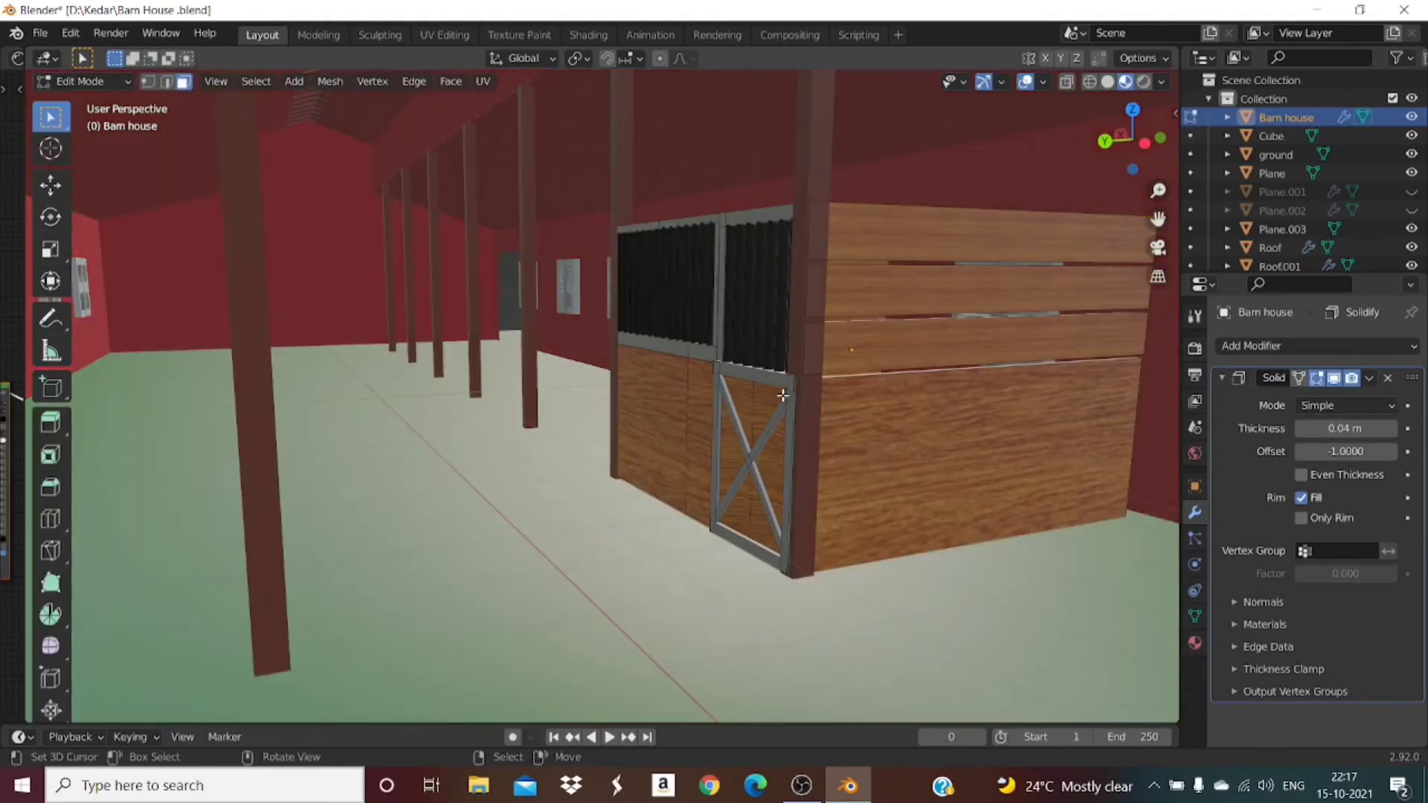
{"action": "key", "text": "a"}
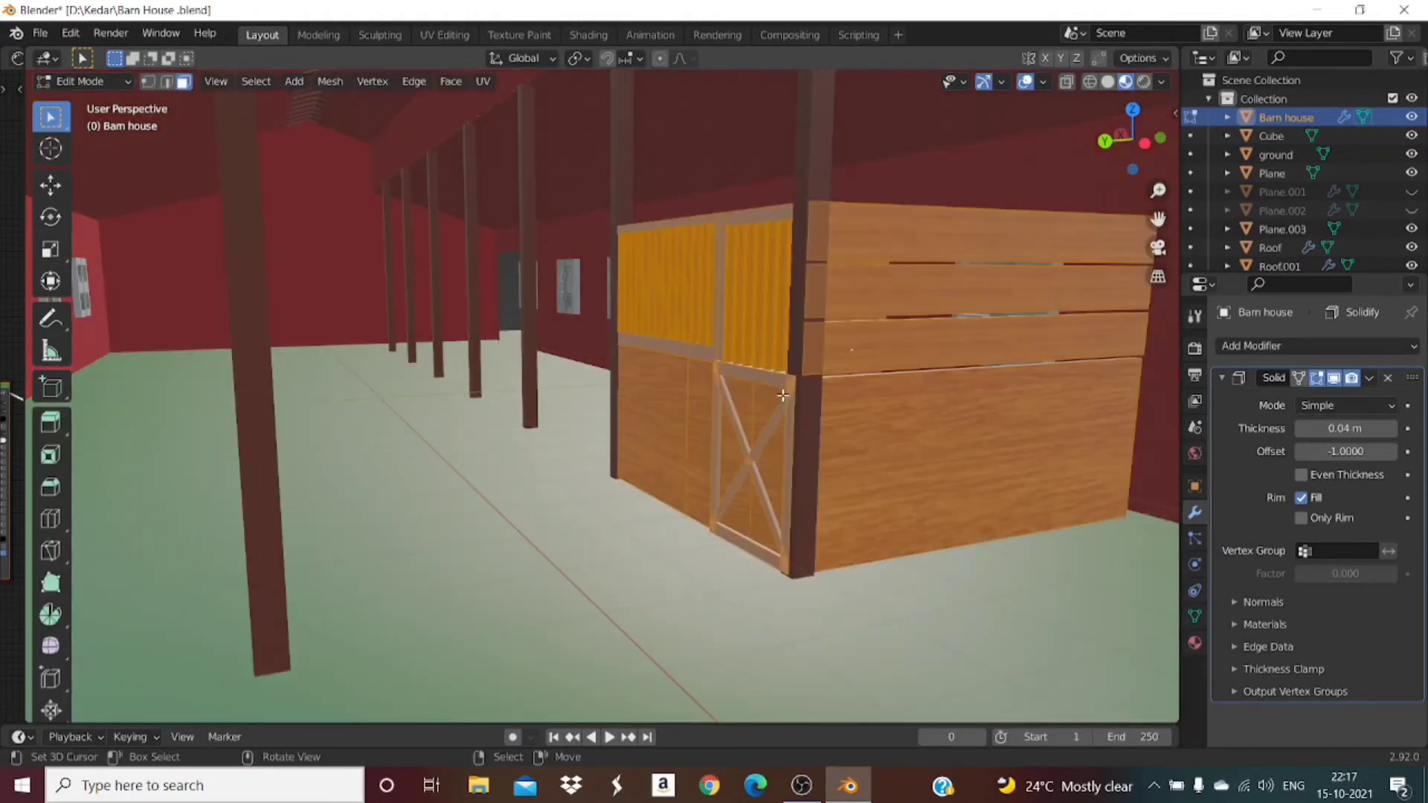
{"action": "left_click_drag", "start_coordinate": [1127, 138], "coordinate": [1168, 142]}
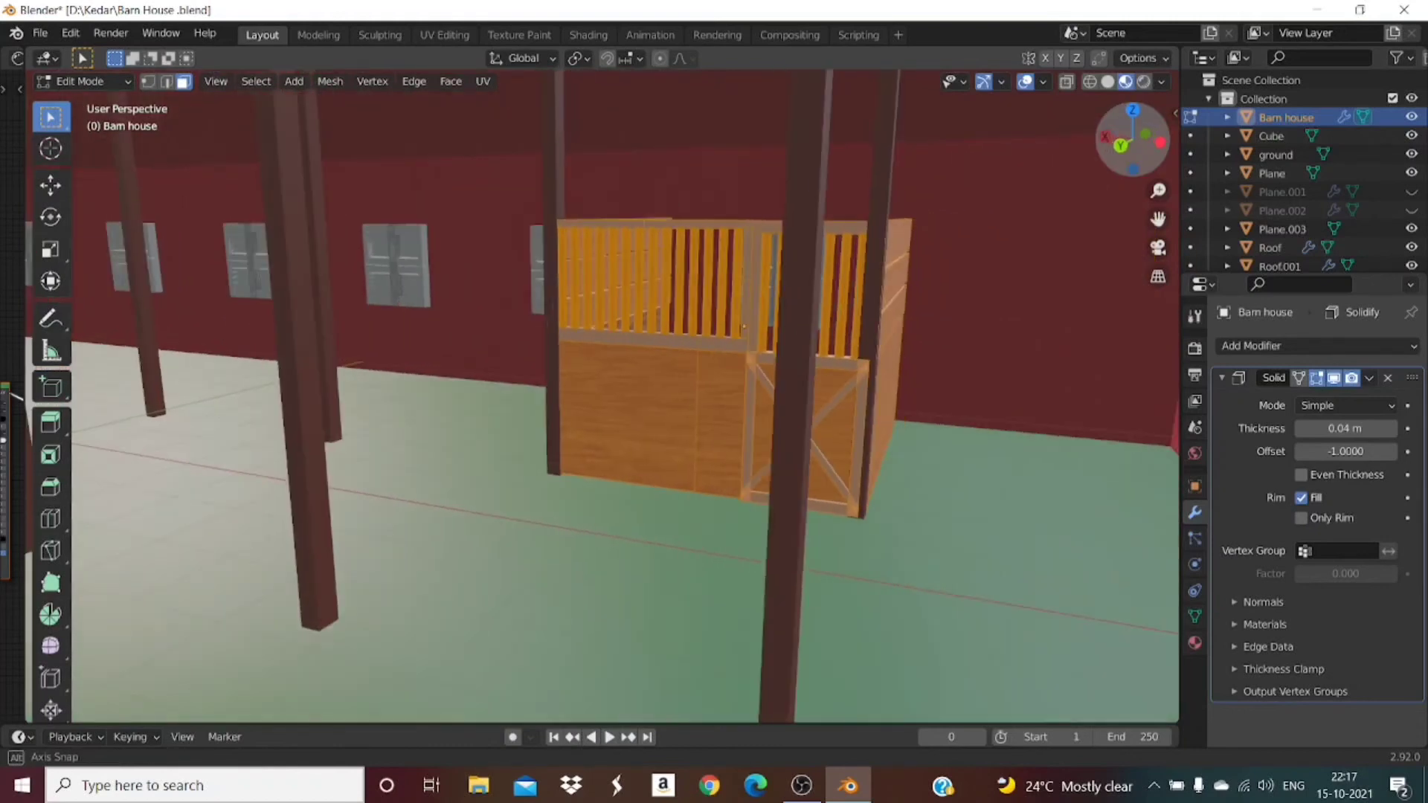
{"action": "key", "text": "shift+d"}
{"action": "right_click", "coordinate": [927, 249]}
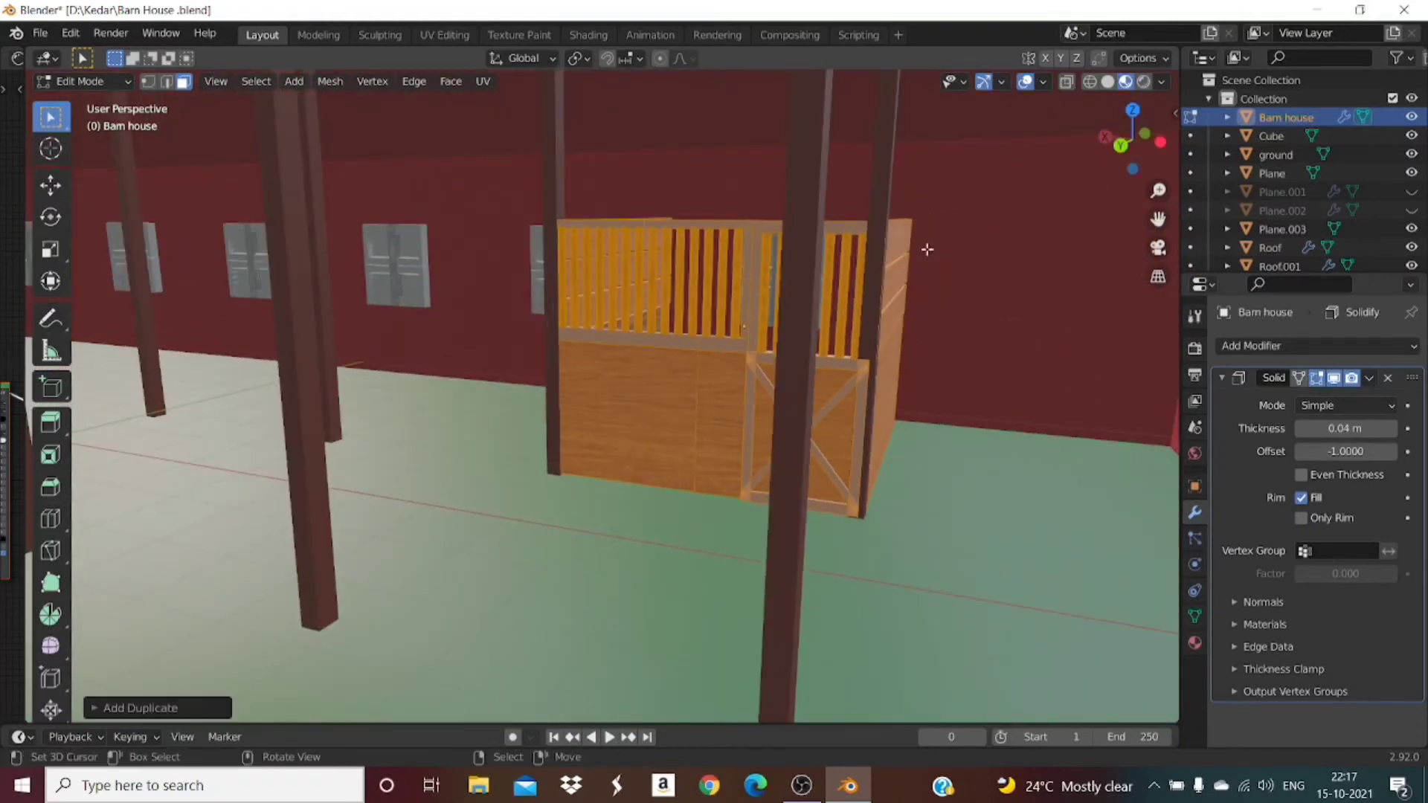
{"action": "key", "text": "g"}
{"action": "type", "text": "x"}
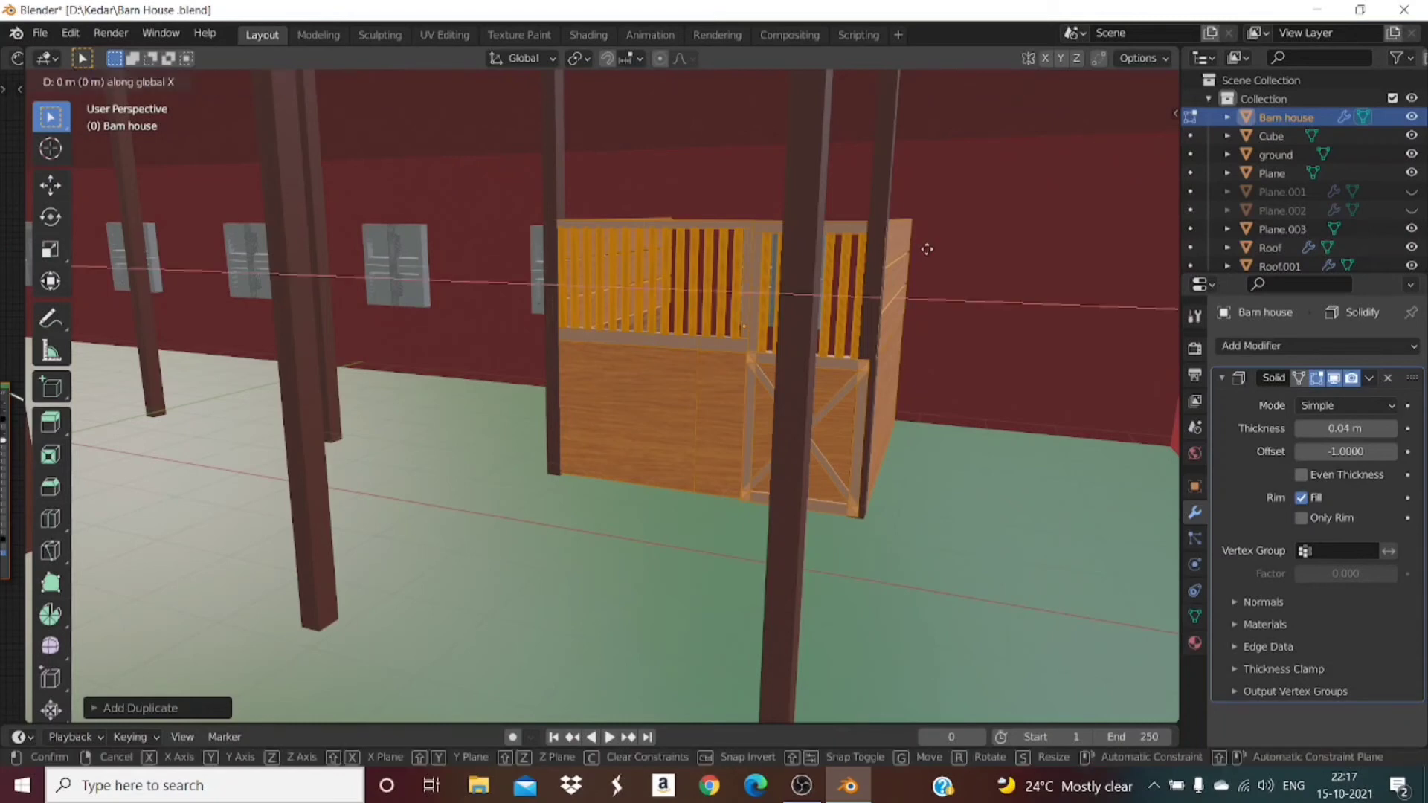
{"action": "type", "text": "4"}
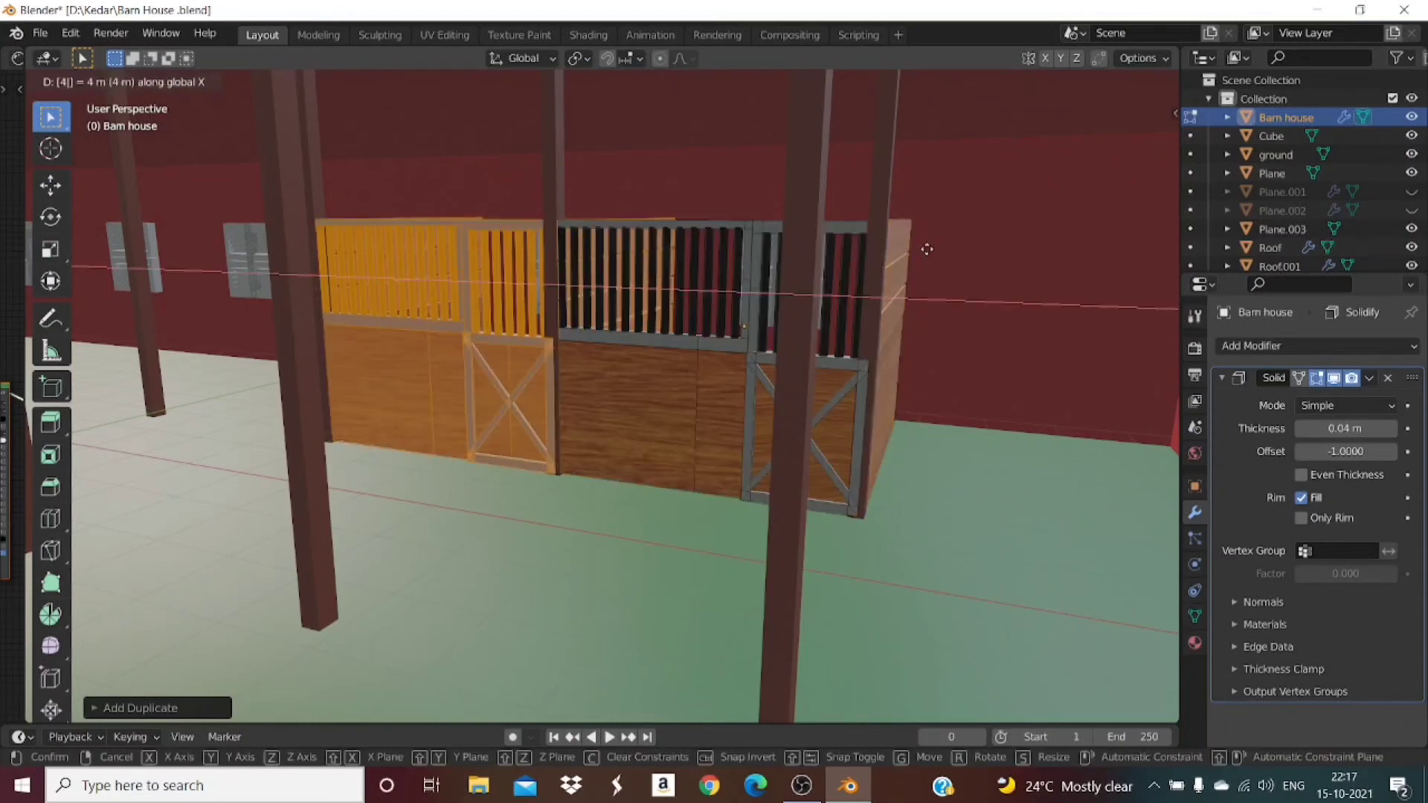
{"action": "key", "text": "Return"}
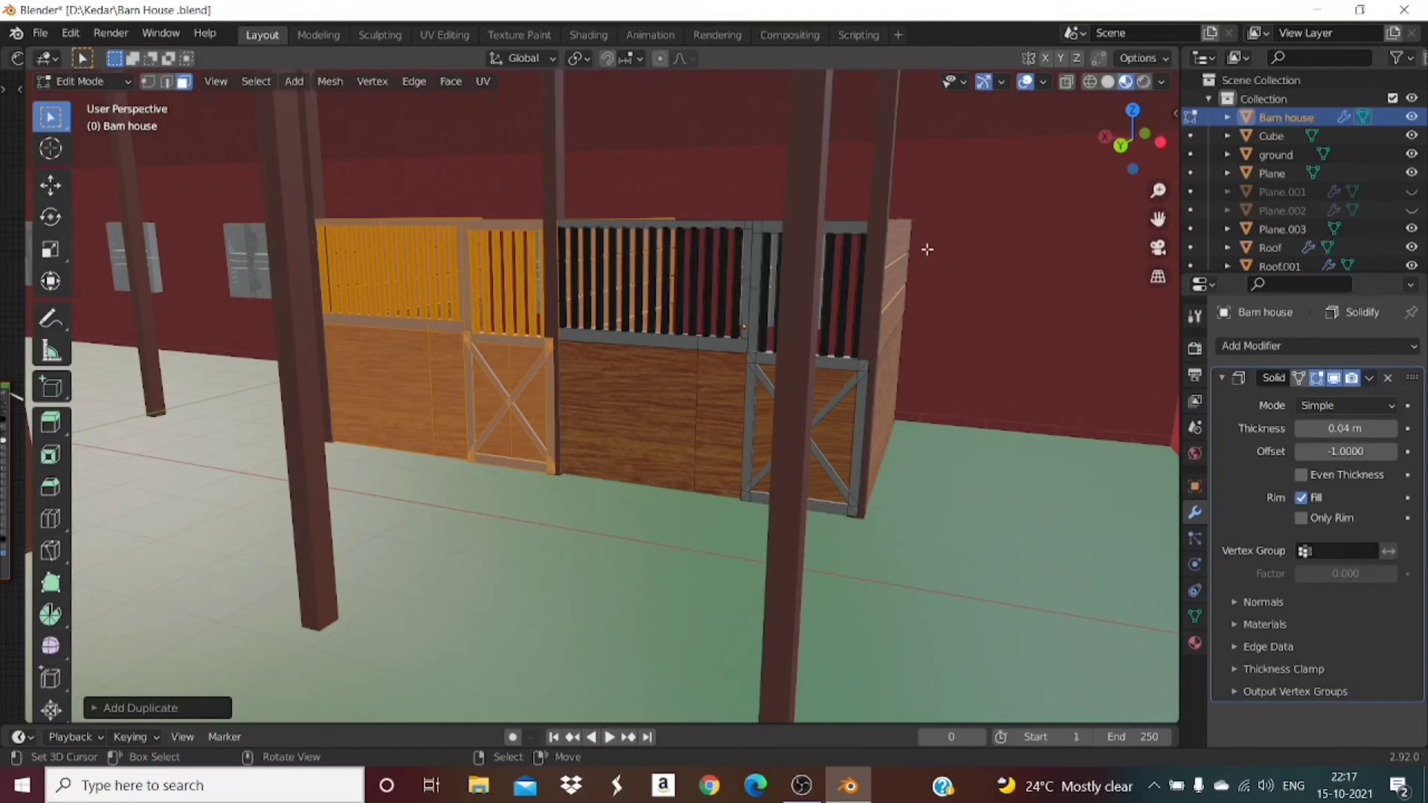
Step: Place another copy of the stall 4 m farther along X in the third bay
{"action": "type", "text": "gx4"}
{"action": "key", "text": "Return"}
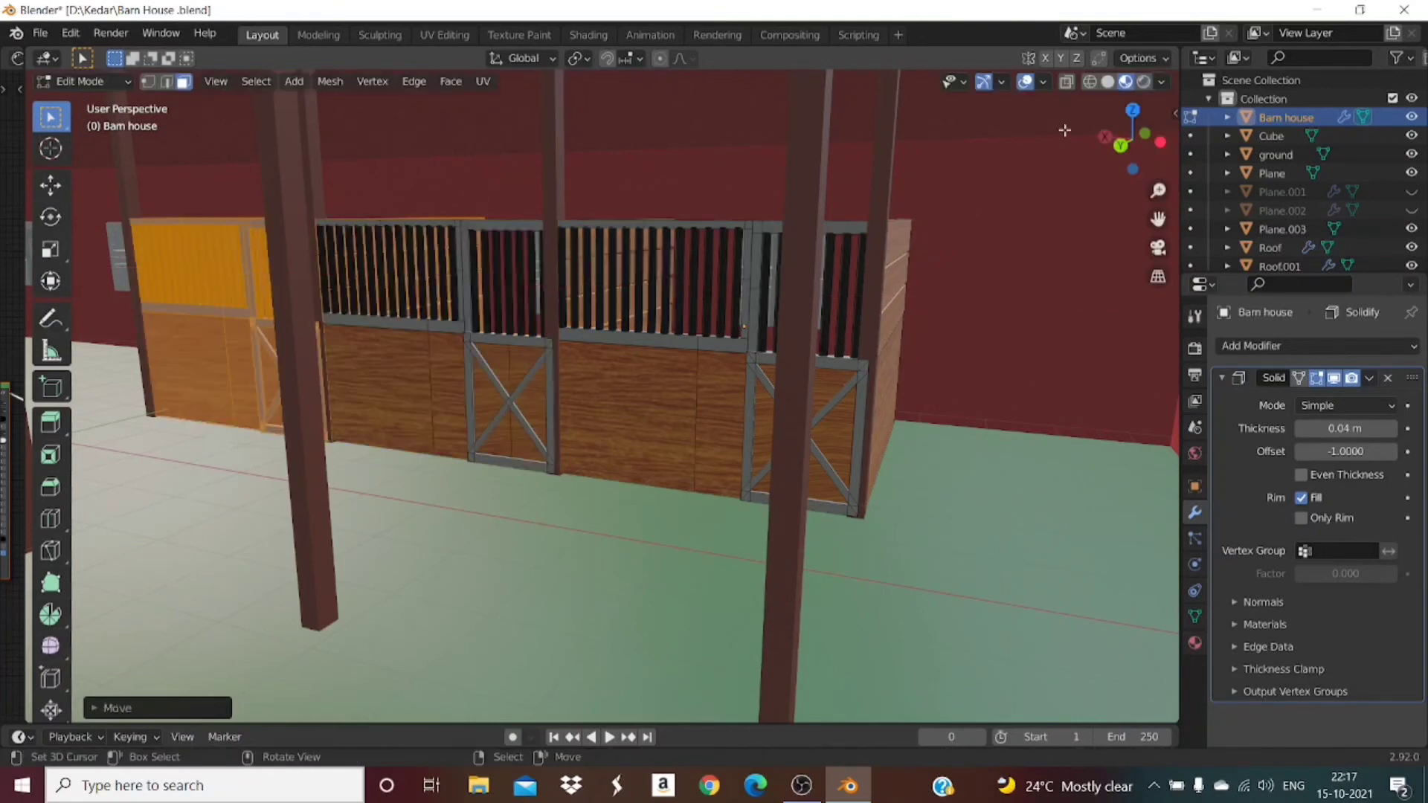
{"action": "left_click_drag", "start_coordinate": [1161, 225], "coordinate": [545, 565]}
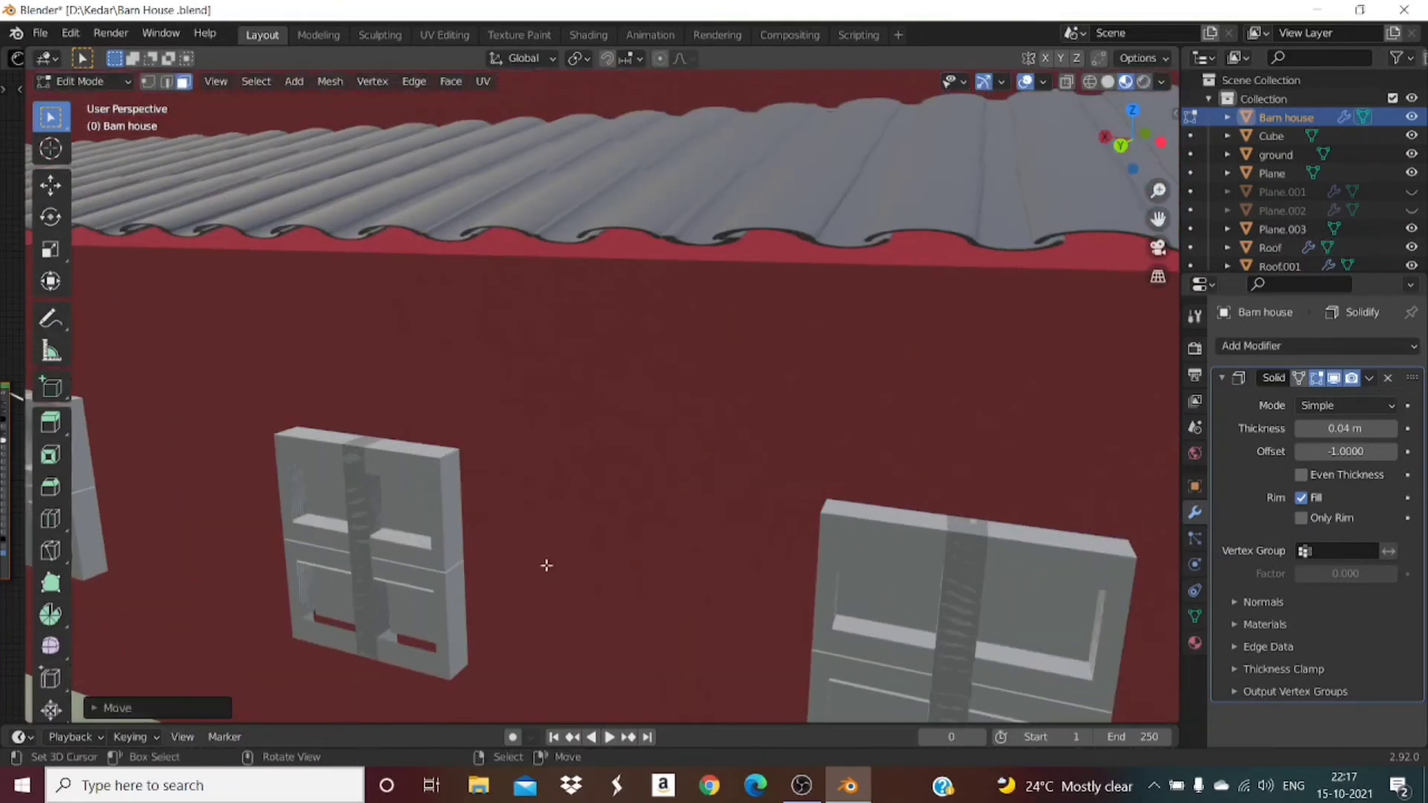
{"action": "left_click_drag", "start_coordinate": [1113, 166], "coordinate": [281, 290]}
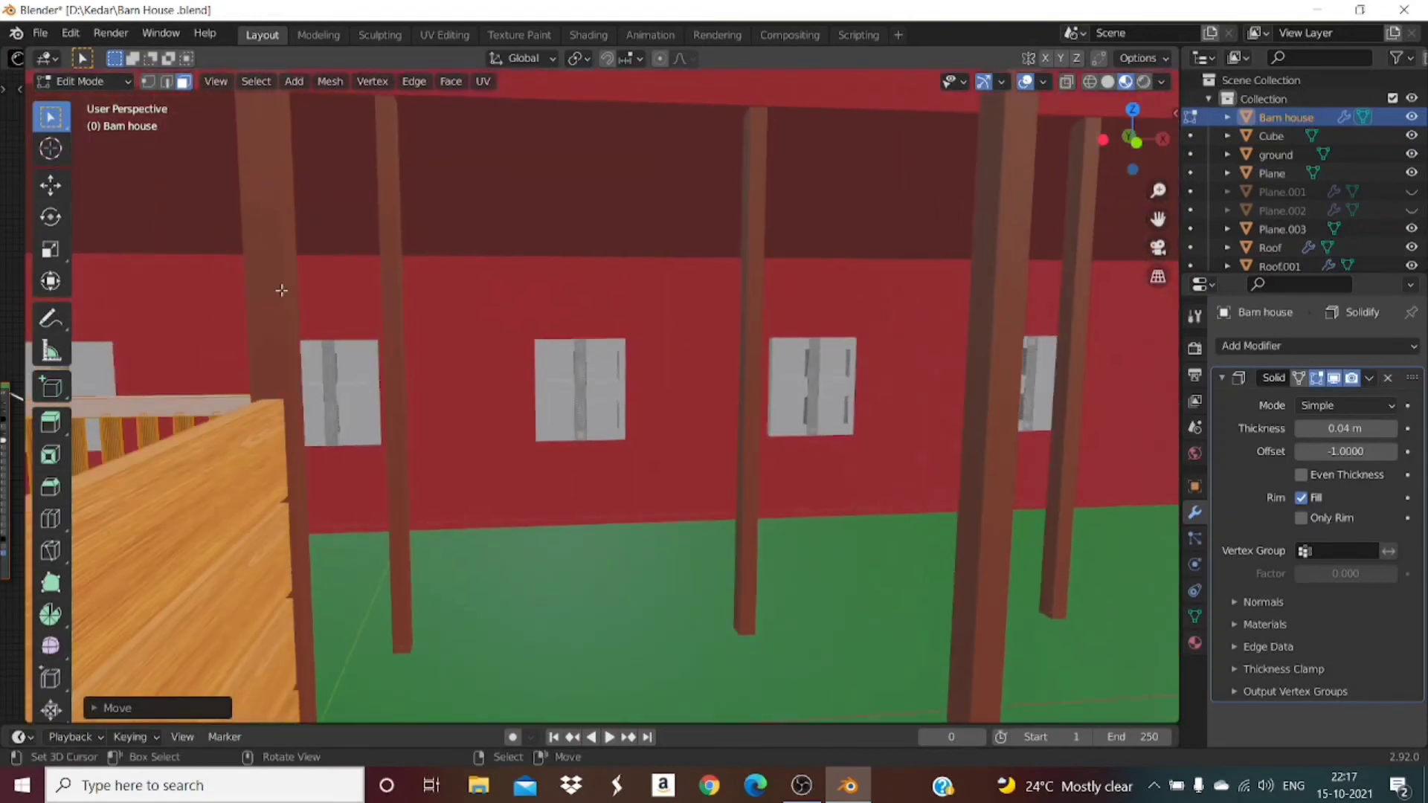
Step: Minimize the OBS window and examine both stall rows, checking the side panels between neighbouring stalls and their alignment with the pillars
{"action": "left_click", "coordinate": [1274, 155]}
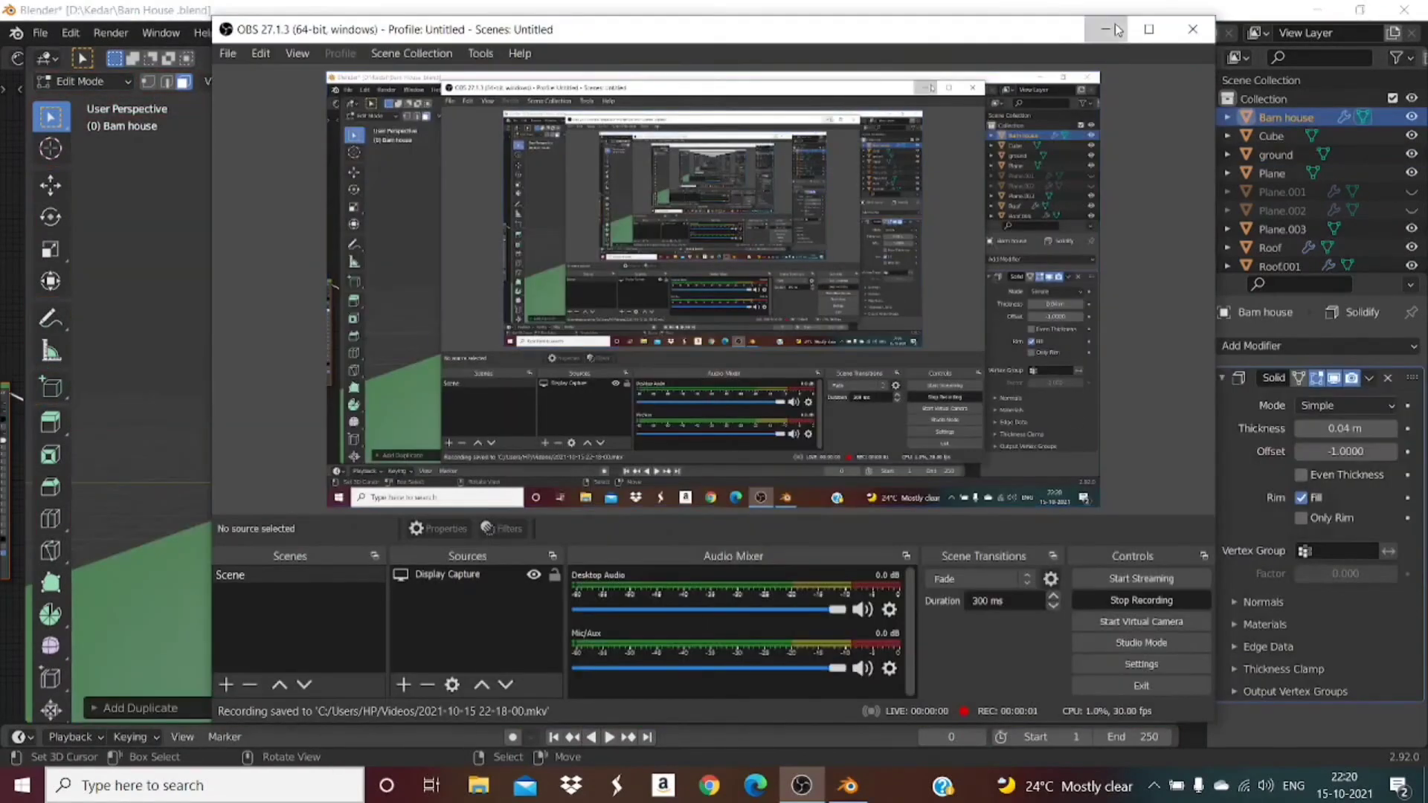
{"action": "left_click", "coordinate": [1115, 24]}
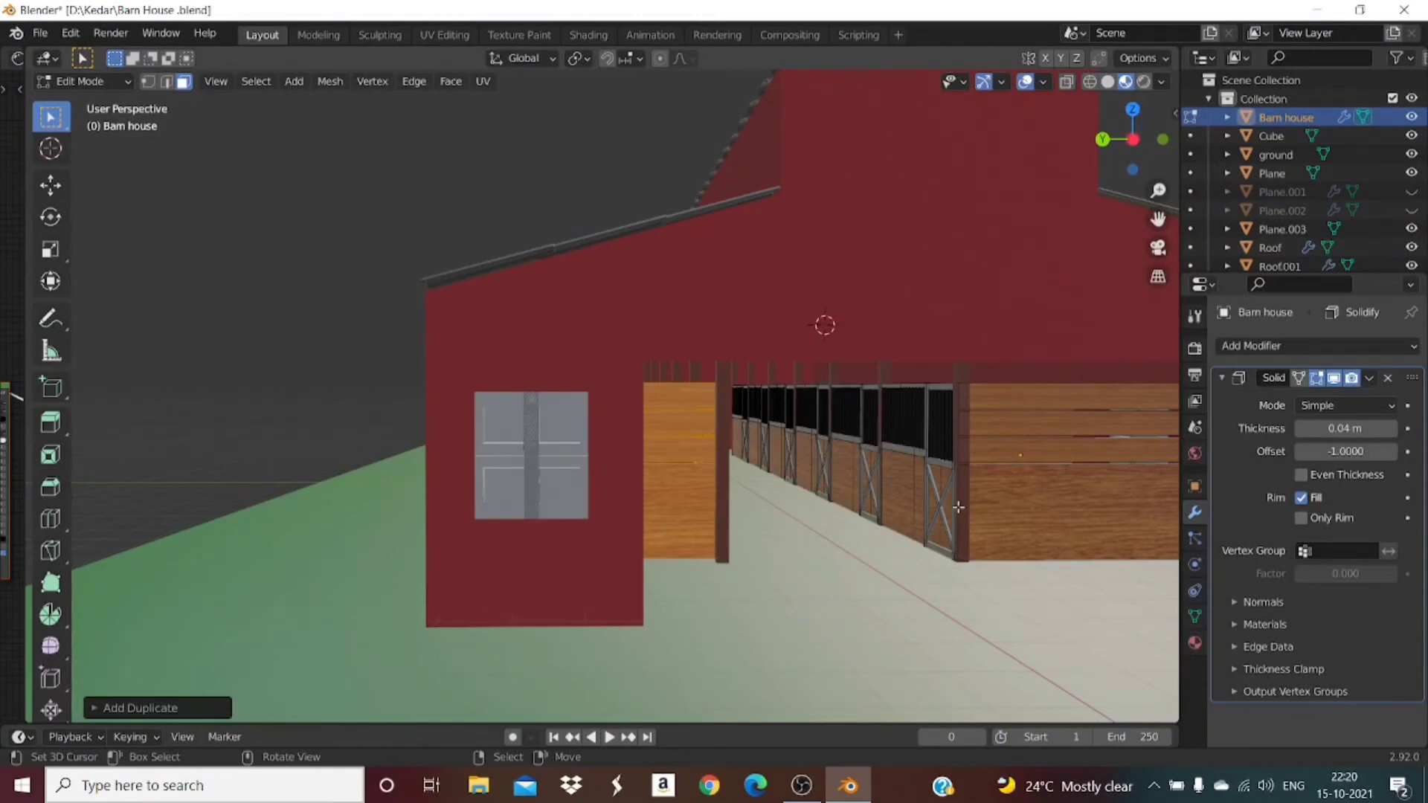
{"action": "left_click_drag", "start_coordinate": [1133, 142], "coordinate": [986, 162]}
{"action": "scroll", "coordinate": [889, 608], "scroll_direction": "up", "scroll_amount": 6}
{"action": "scroll", "coordinate": [737, 431], "scroll_direction": "up", "scroll_amount": 2}
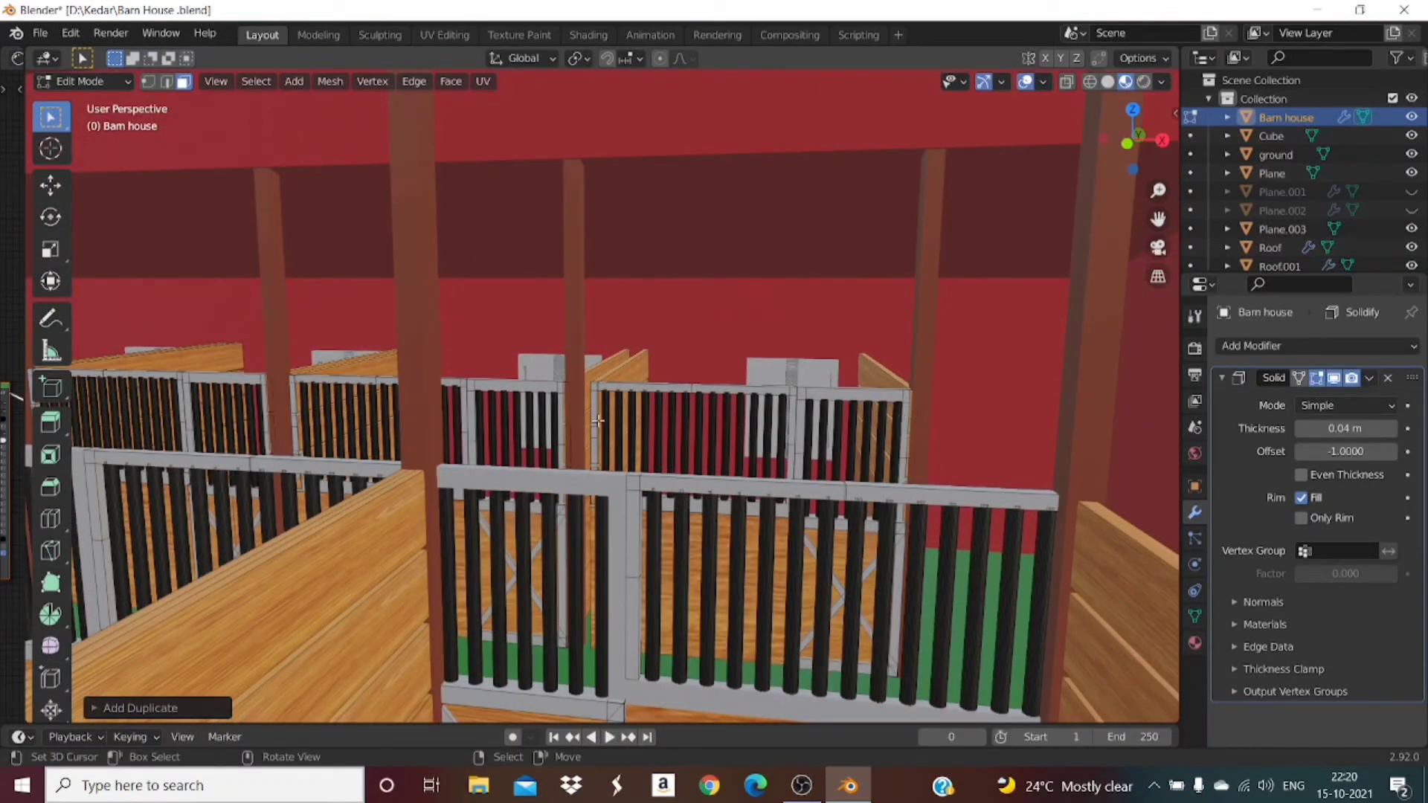
{"action": "scroll", "coordinate": [601, 421], "scroll_direction": "up", "scroll_amount": 5}
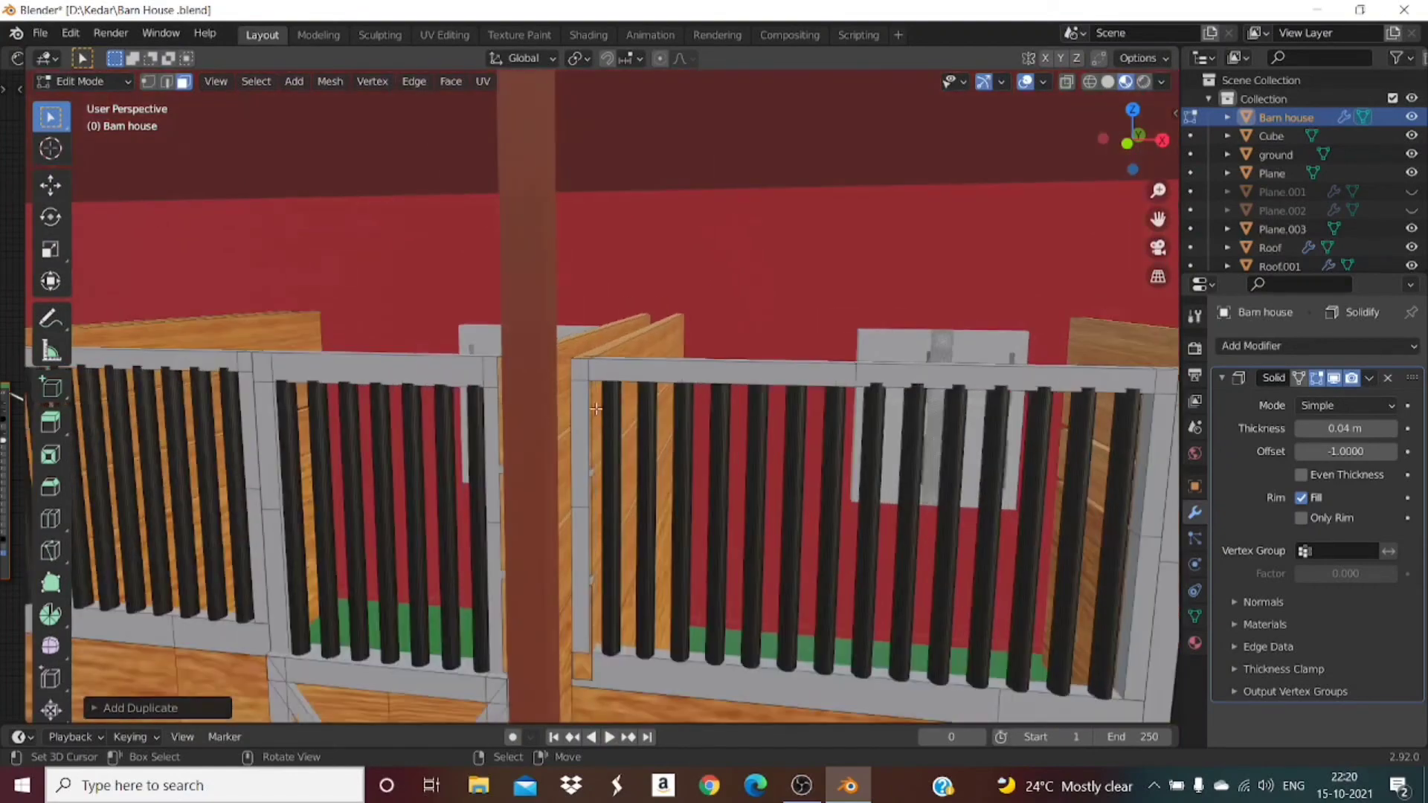
{"action": "left_click_drag", "start_coordinate": [1131, 149], "coordinate": [754, 362]}
{"action": "scroll", "coordinate": [680, 335], "scroll_direction": "up", "scroll_amount": 4}
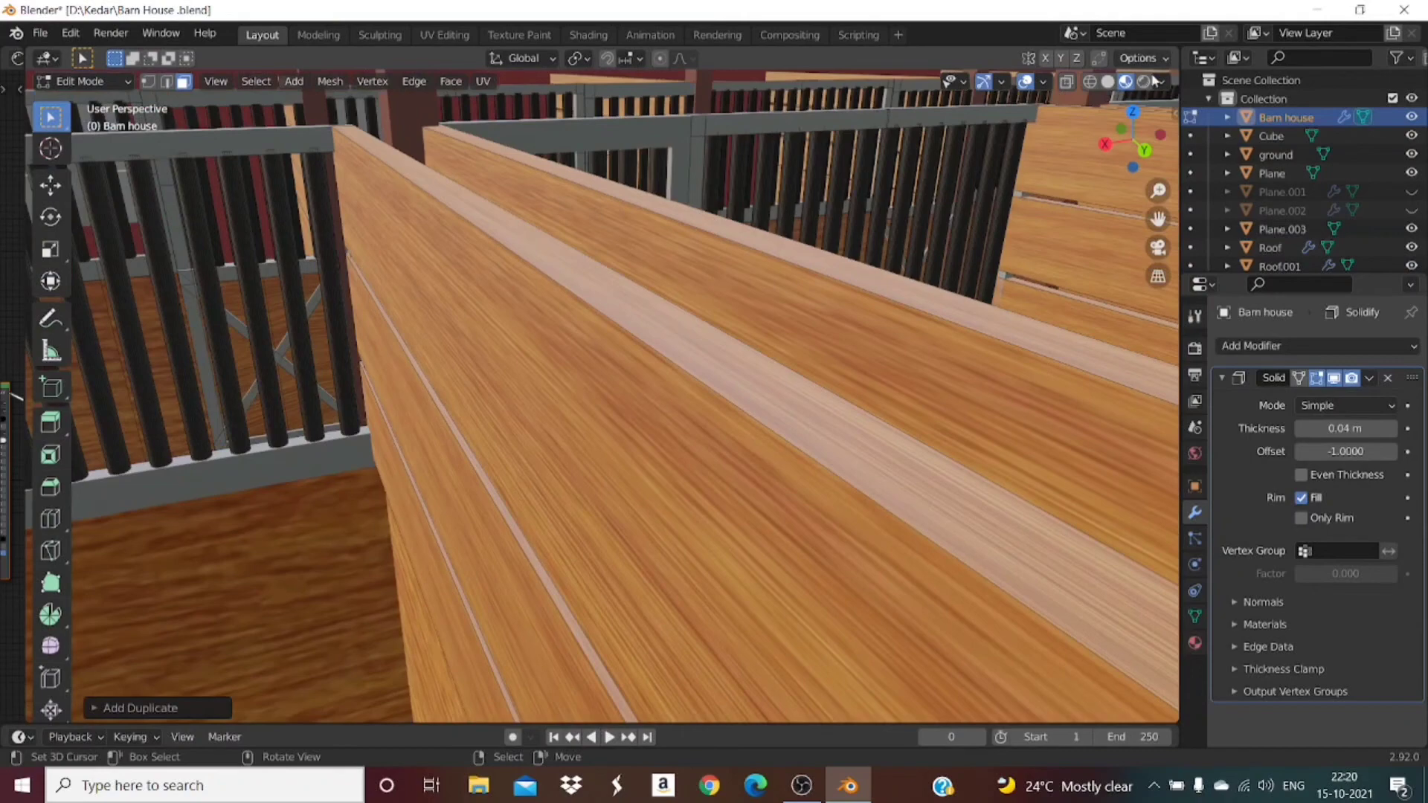
{"action": "left_click_drag", "start_coordinate": [1121, 165], "coordinate": [1099, 173]}
{"action": "left_click_drag", "start_coordinate": [1158, 218], "coordinate": [1332, 417]}
{"action": "scroll", "coordinate": [1045, 170], "scroll_direction": "down", "scroll_amount": 1}
{"action": "scroll", "coordinate": [995, 201], "scroll_direction": "up", "scroll_amount": 2}
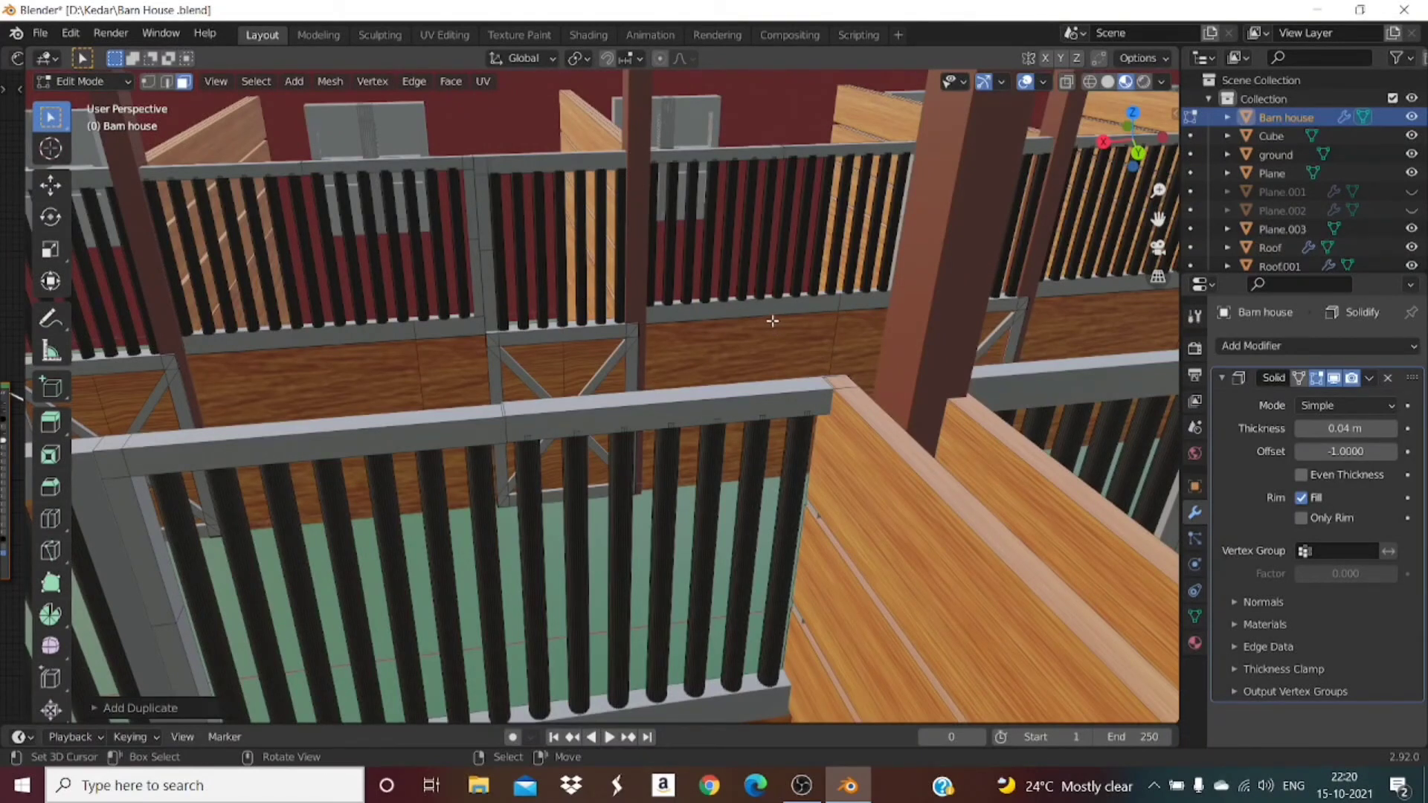
{"action": "scroll", "coordinate": [775, 319], "scroll_direction": "down", "scroll_amount": 4}
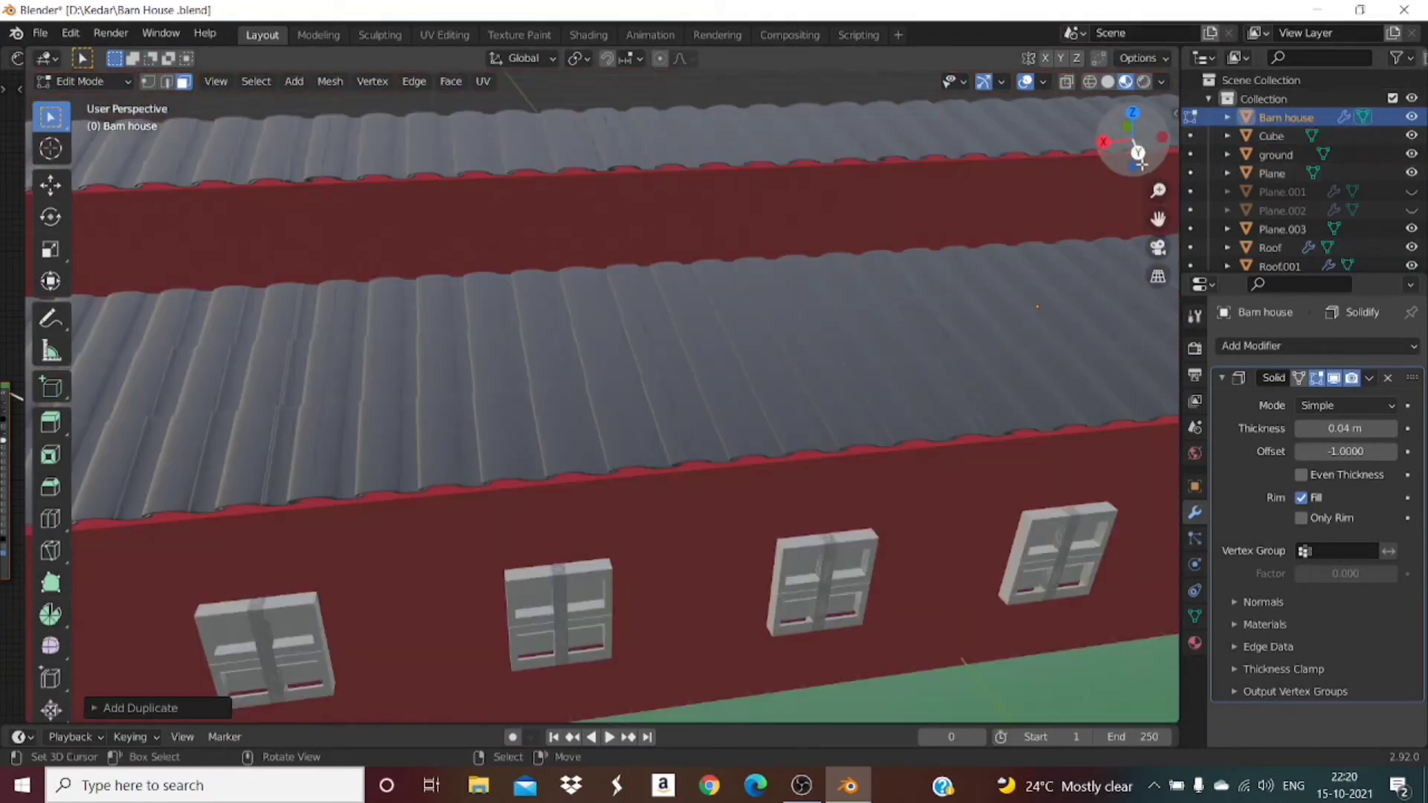
{"action": "left_click_drag", "start_coordinate": [1142, 163], "coordinate": [945, 107]}
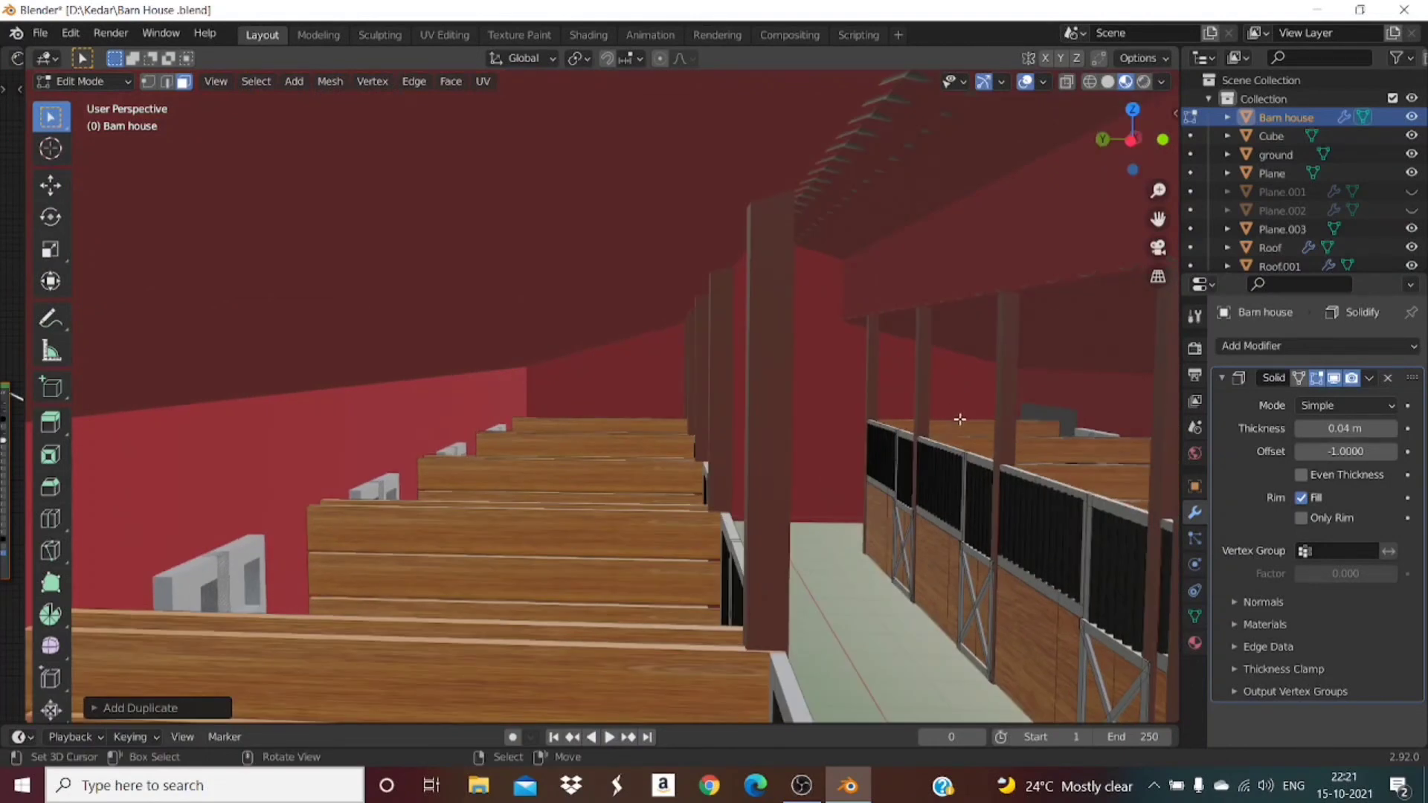
Step: Select the entire row of stalls on the negative Y side of the aisle, using wireframe shading to include hidden geometry
{"action": "key", "text": "l"}
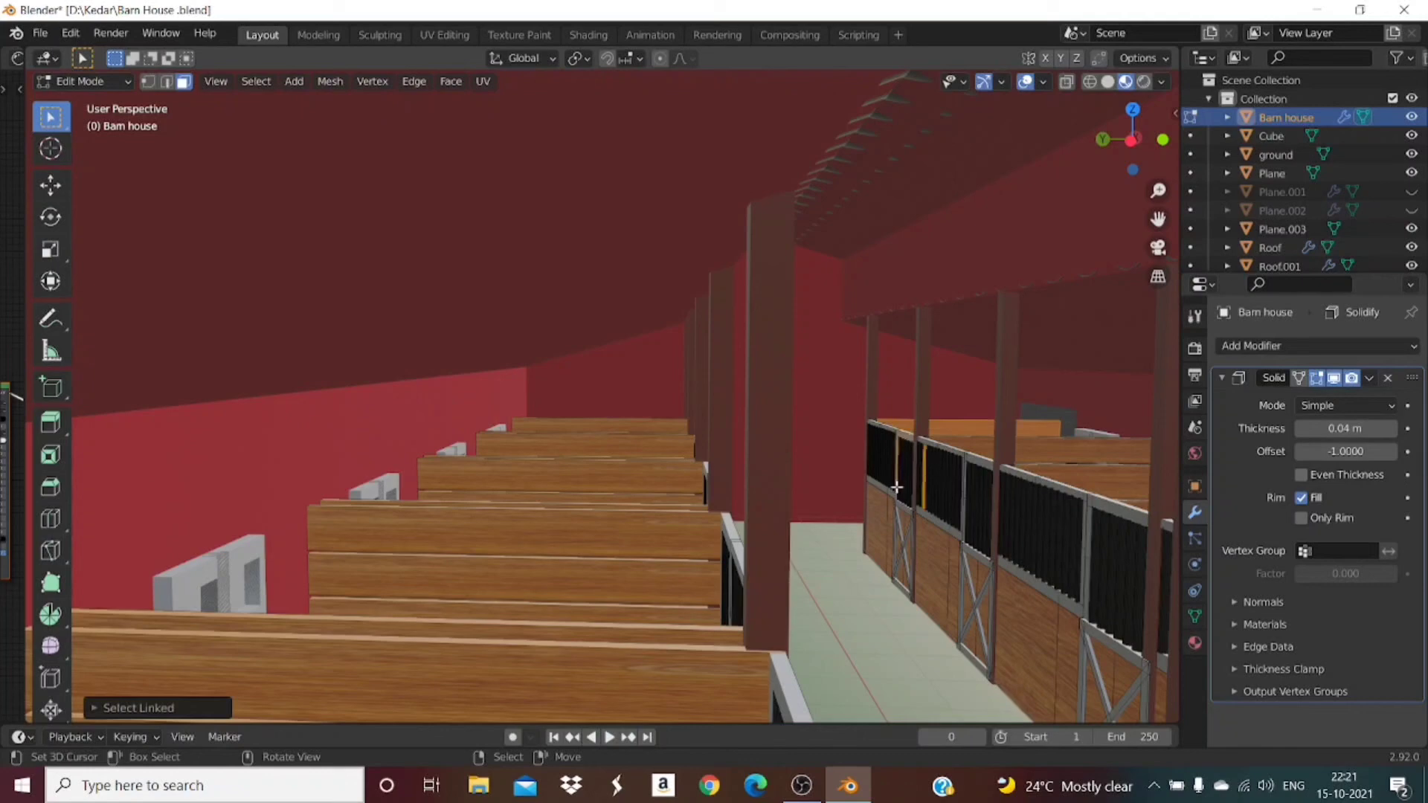
{"action": "key", "text": "l"}
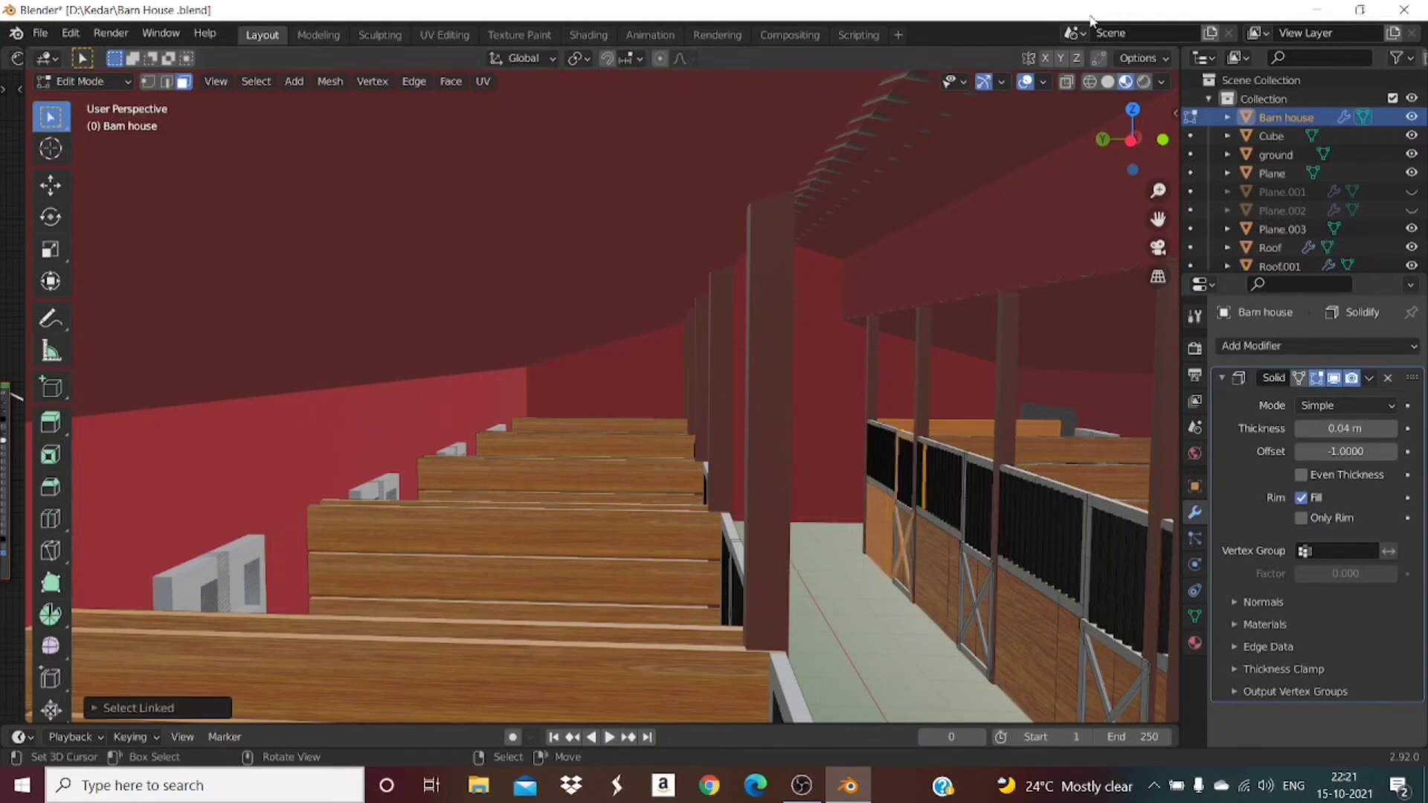
{"action": "left_click", "coordinate": [1090, 81]}
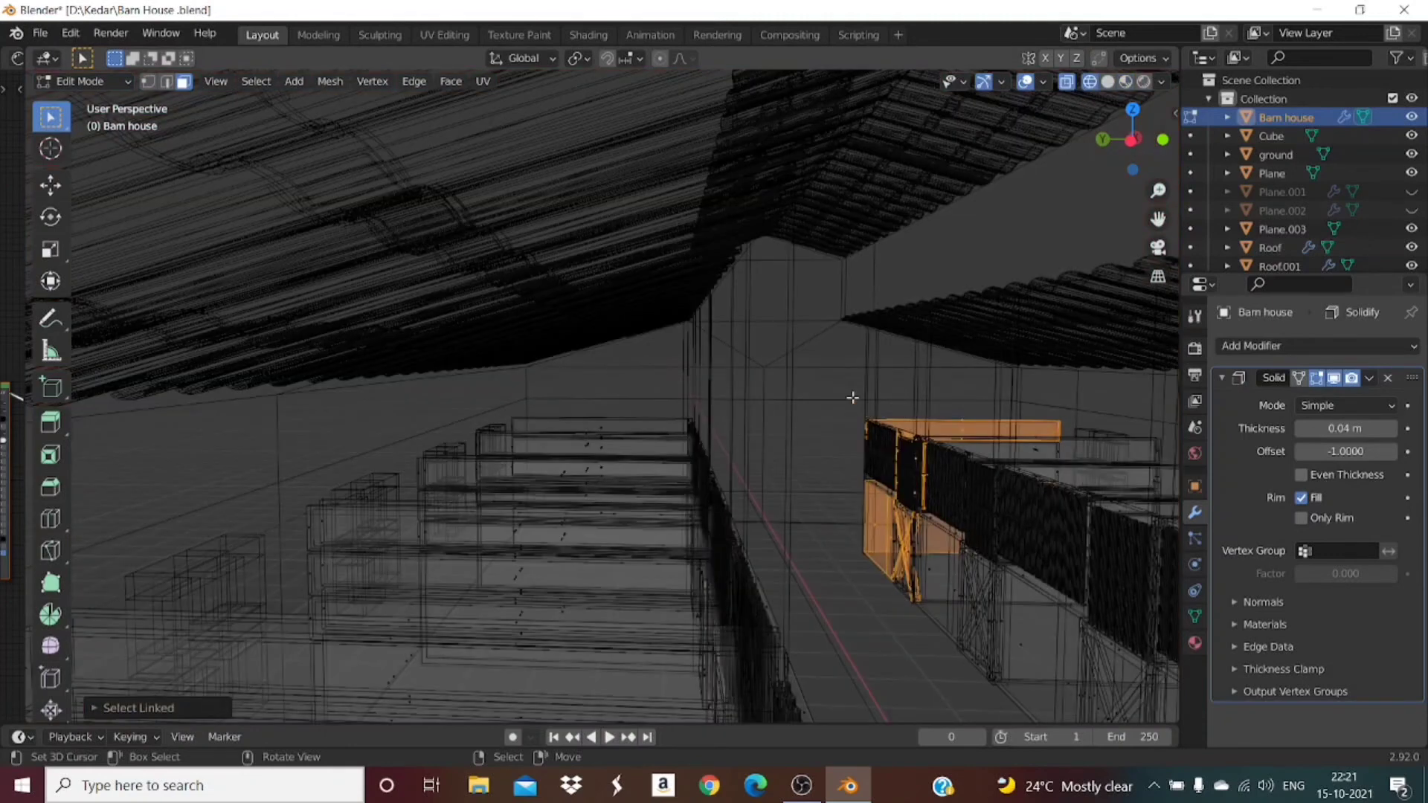
{"action": "left_click_drag", "start_coordinate": [846, 395], "coordinate": [1086, 652]}
{"action": "left_click_drag", "start_coordinate": [850, 372], "coordinate": [1150, 678]}
{"action": "scroll", "coordinate": [1099, 615], "scroll_direction": "down", "scroll_amount": 4}
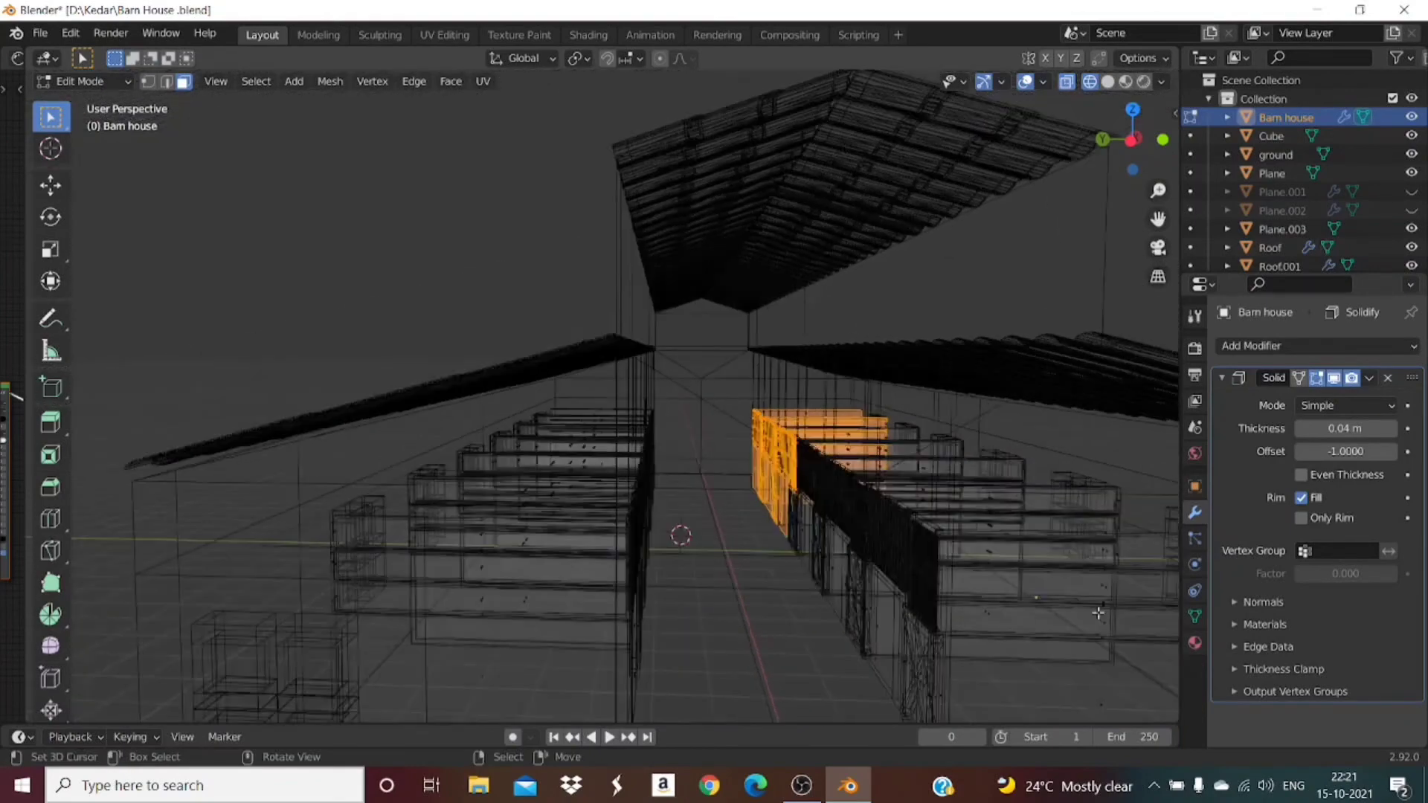
{"action": "left_click_drag", "start_coordinate": [807, 421], "coordinate": [1272, 790]}
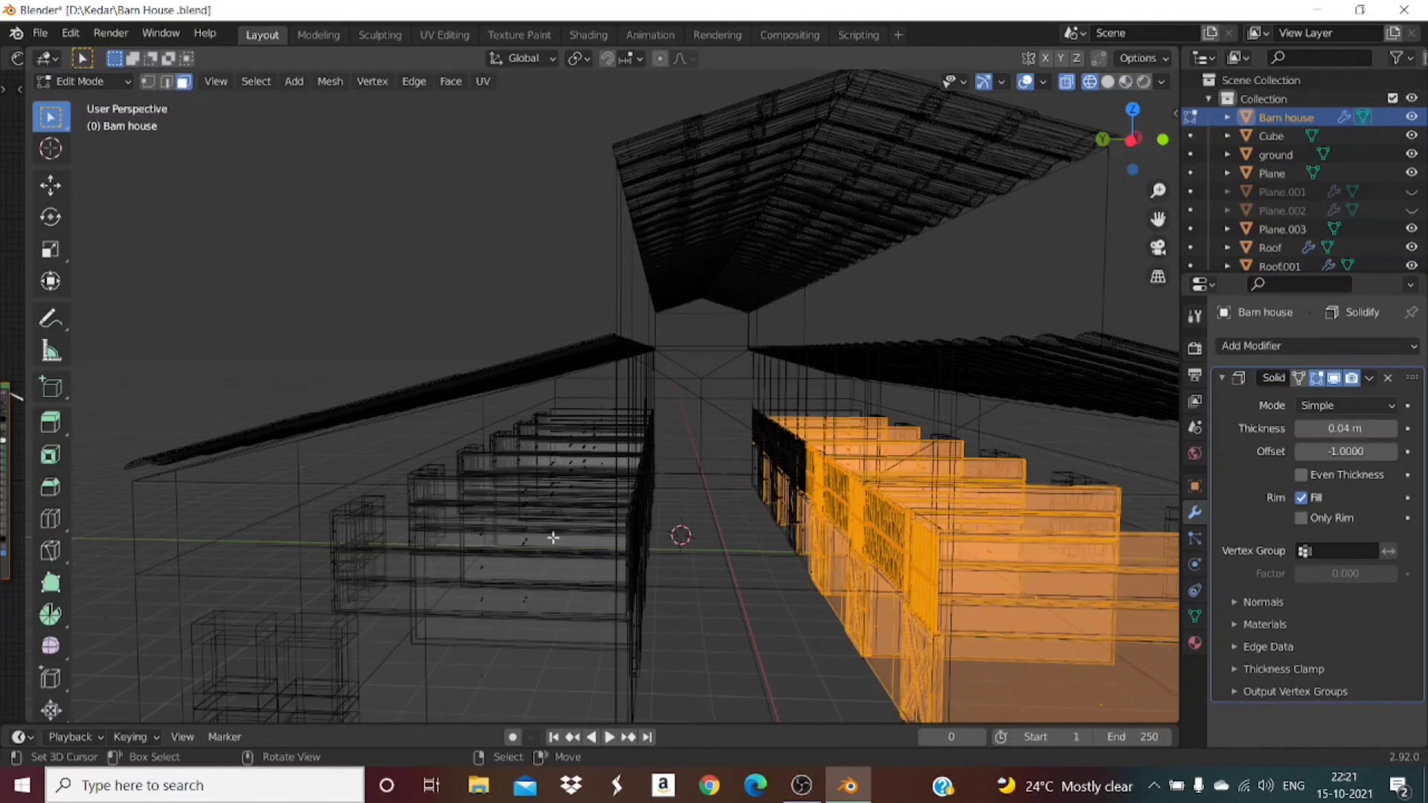
{"action": "left_click_drag", "start_coordinate": [744, 392], "coordinate": [1090, 720], "text": "shift"}
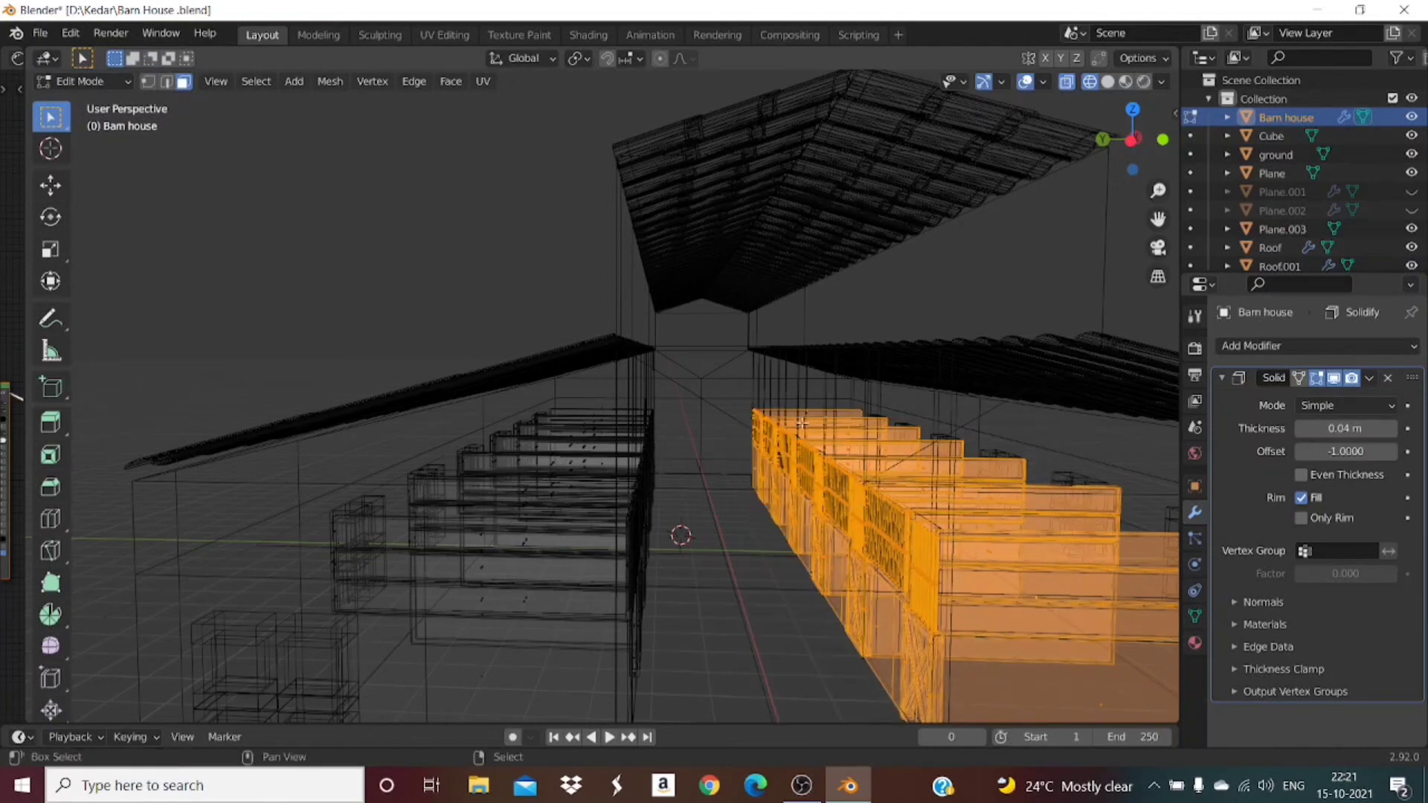
{"action": "left_click_drag", "start_coordinate": [741, 383], "coordinate": [1174, 784], "text": "shift"}
{"action": "scroll", "coordinate": [1060, 664], "scroll_direction": "down", "scroll_amount": 6}
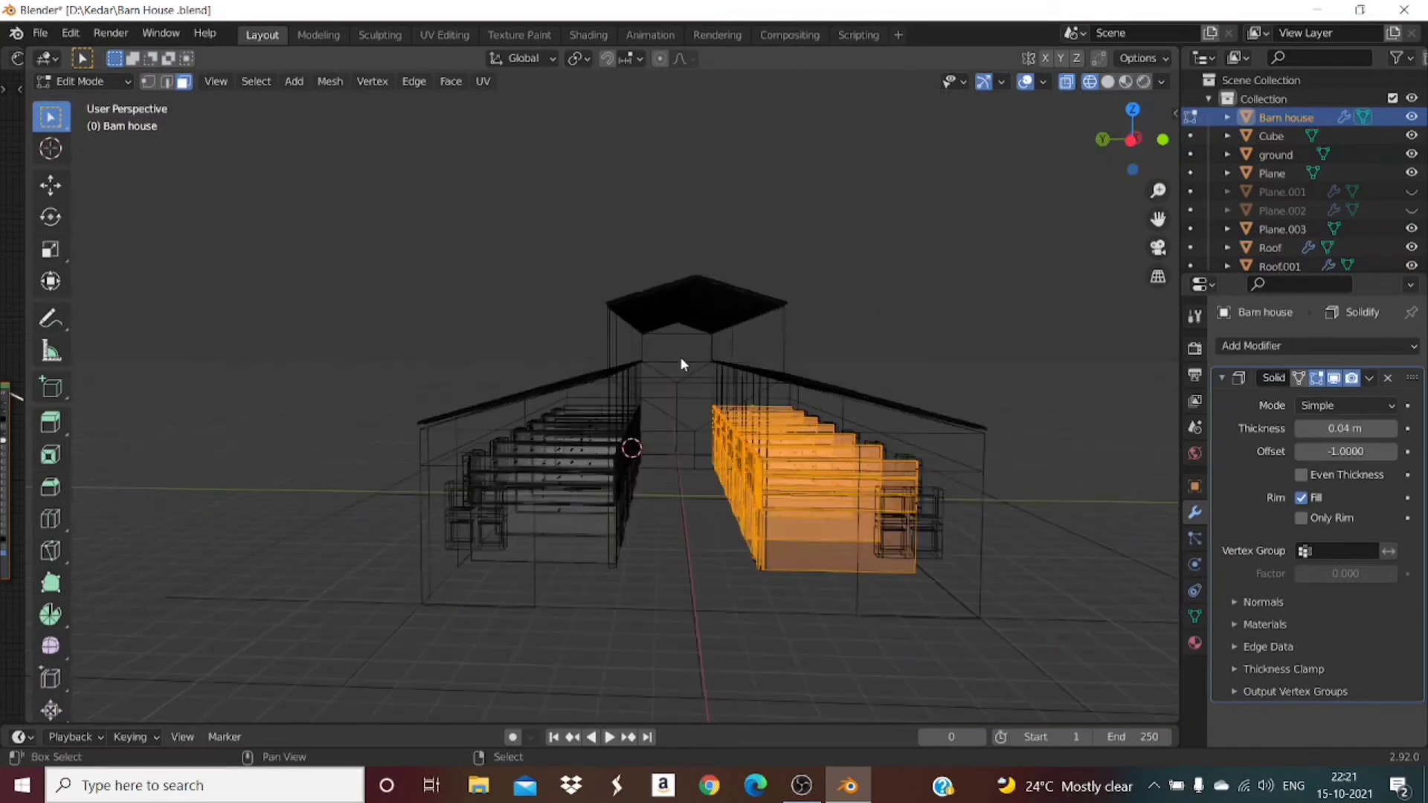
Step: Delete the whole stall row on the negative Y side of the aisle in Material Preview shading
{"action": "left_click_drag", "start_coordinate": [680, 355], "coordinate": [1019, 600], "text": "shift"}
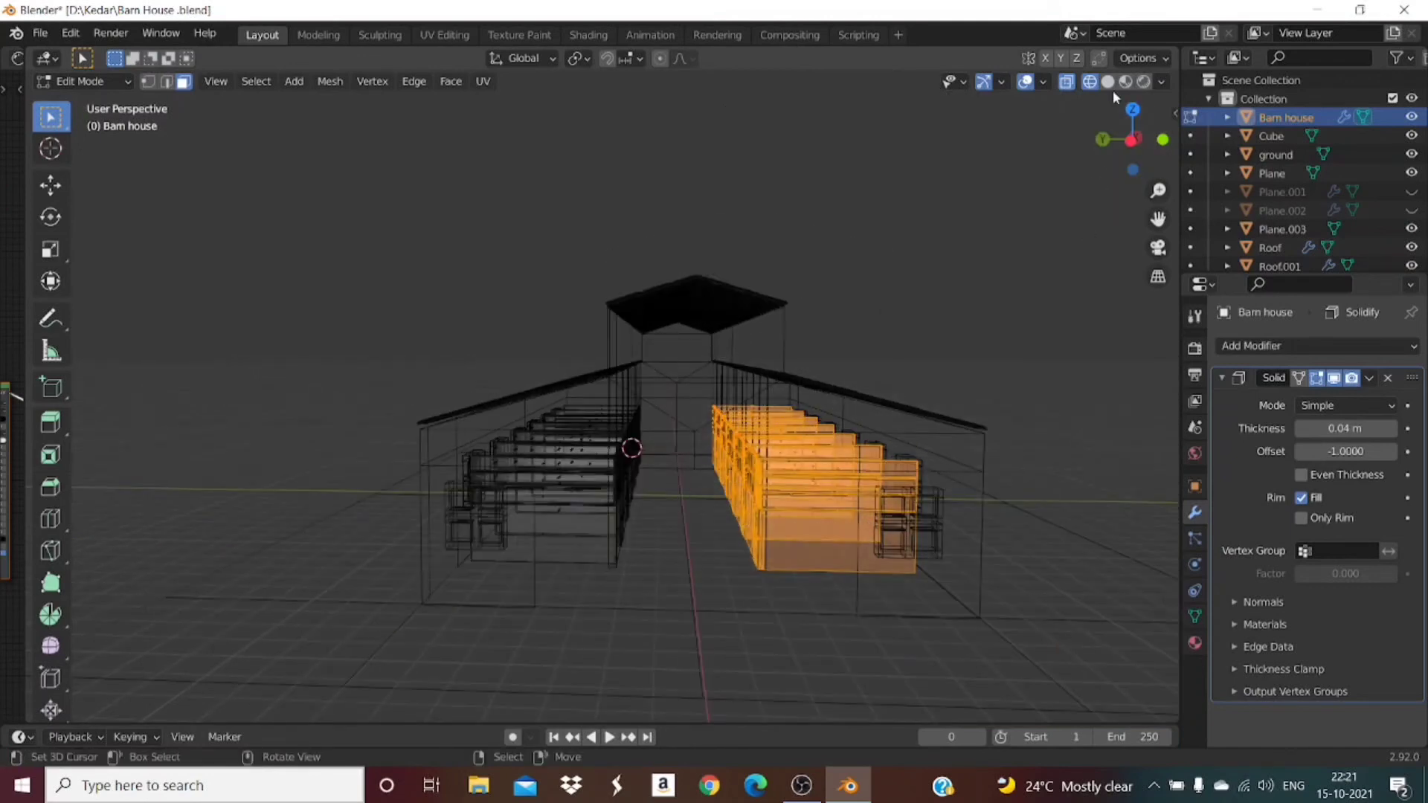
{"action": "left_click", "coordinate": [1130, 141]}
{"action": "left_click_drag", "start_coordinate": [682, 398], "coordinate": [1008, 653]}
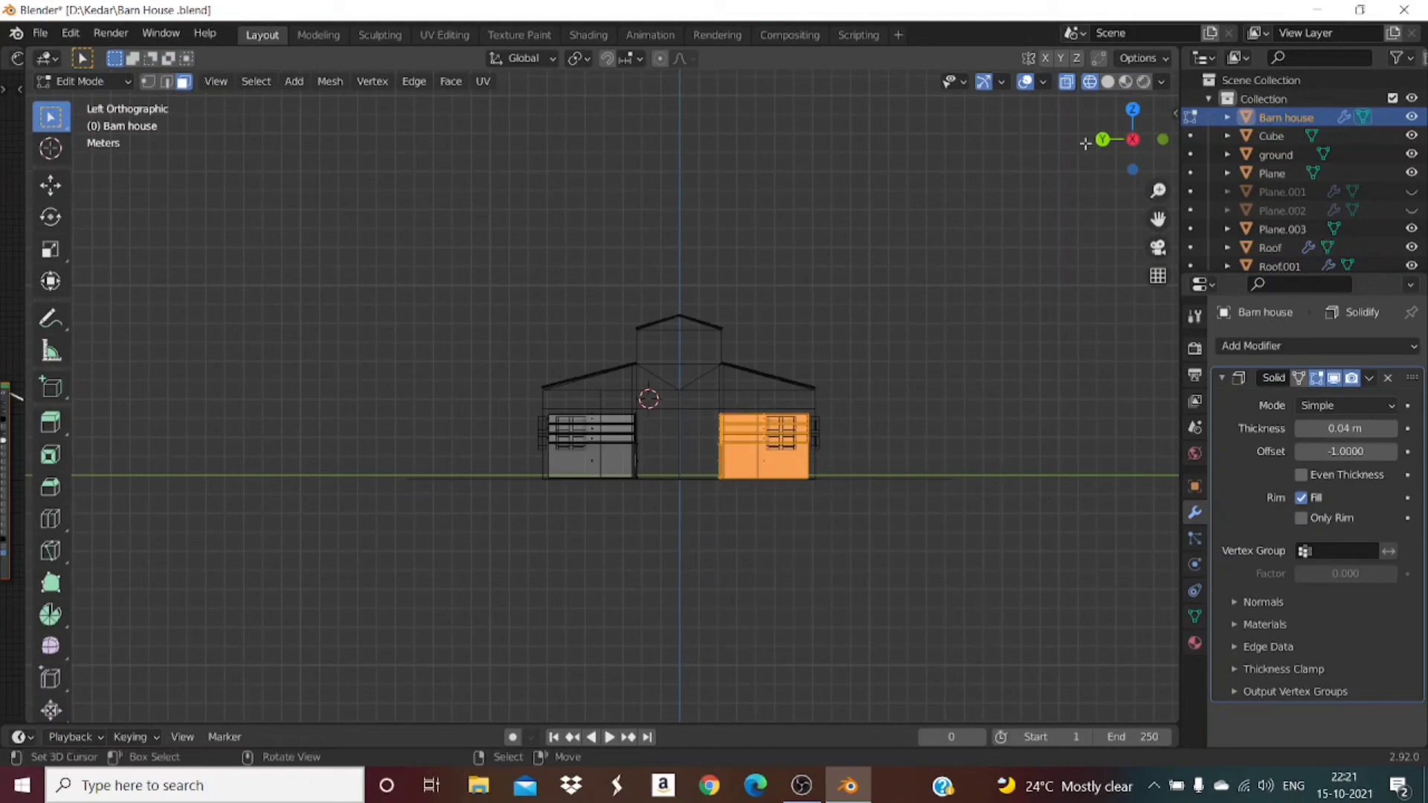
{"action": "left_click", "coordinate": [1133, 139]}
{"action": "left_click_drag", "start_coordinate": [349, 366], "coordinate": [527, 554]}
{"action": "left_click_drag", "start_coordinate": [1131, 168], "coordinate": [1086, 71]}
{"action": "left_click", "coordinate": [1125, 82]}
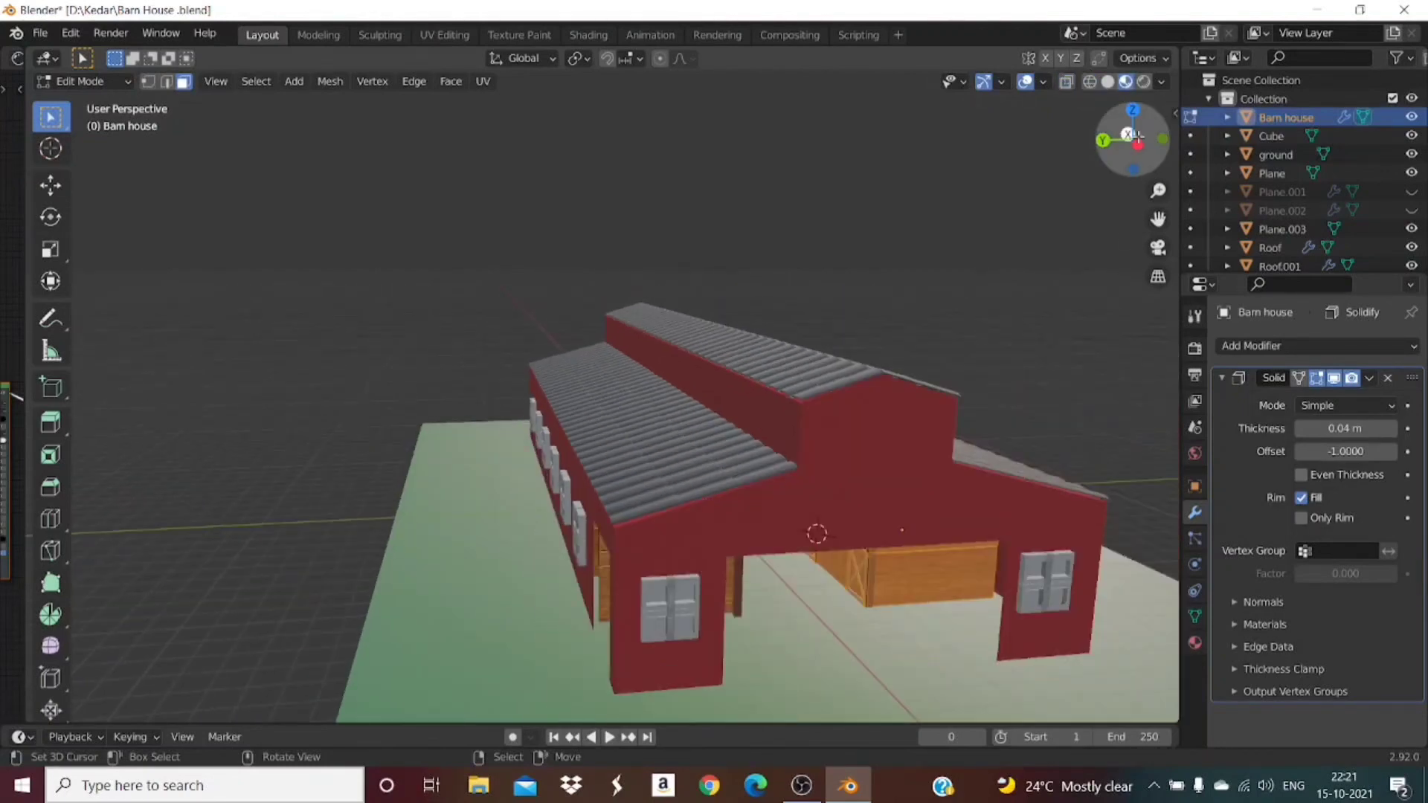
{"action": "left_click_drag", "start_coordinate": [1123, 183], "coordinate": [1103, 233]}
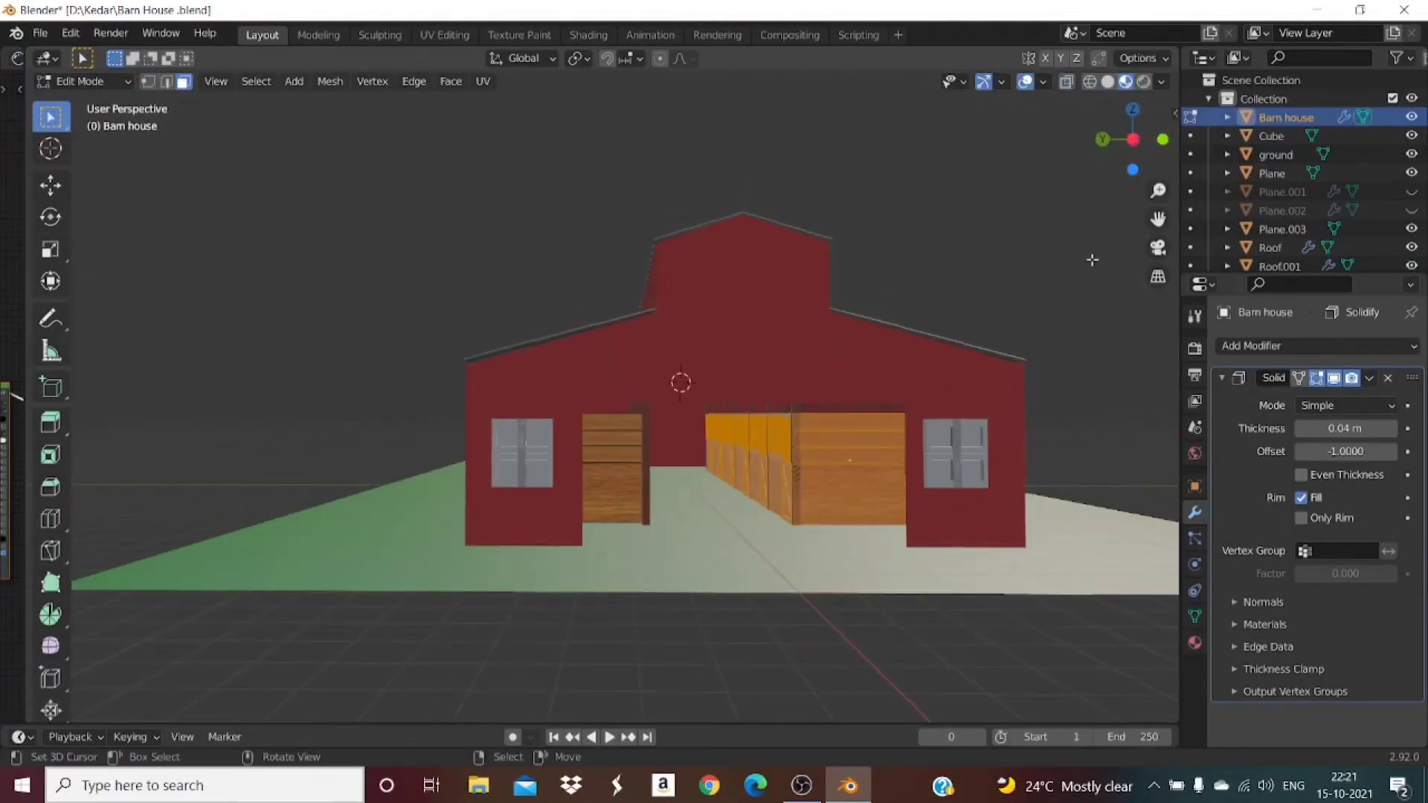
{"action": "key", "text": "x"}
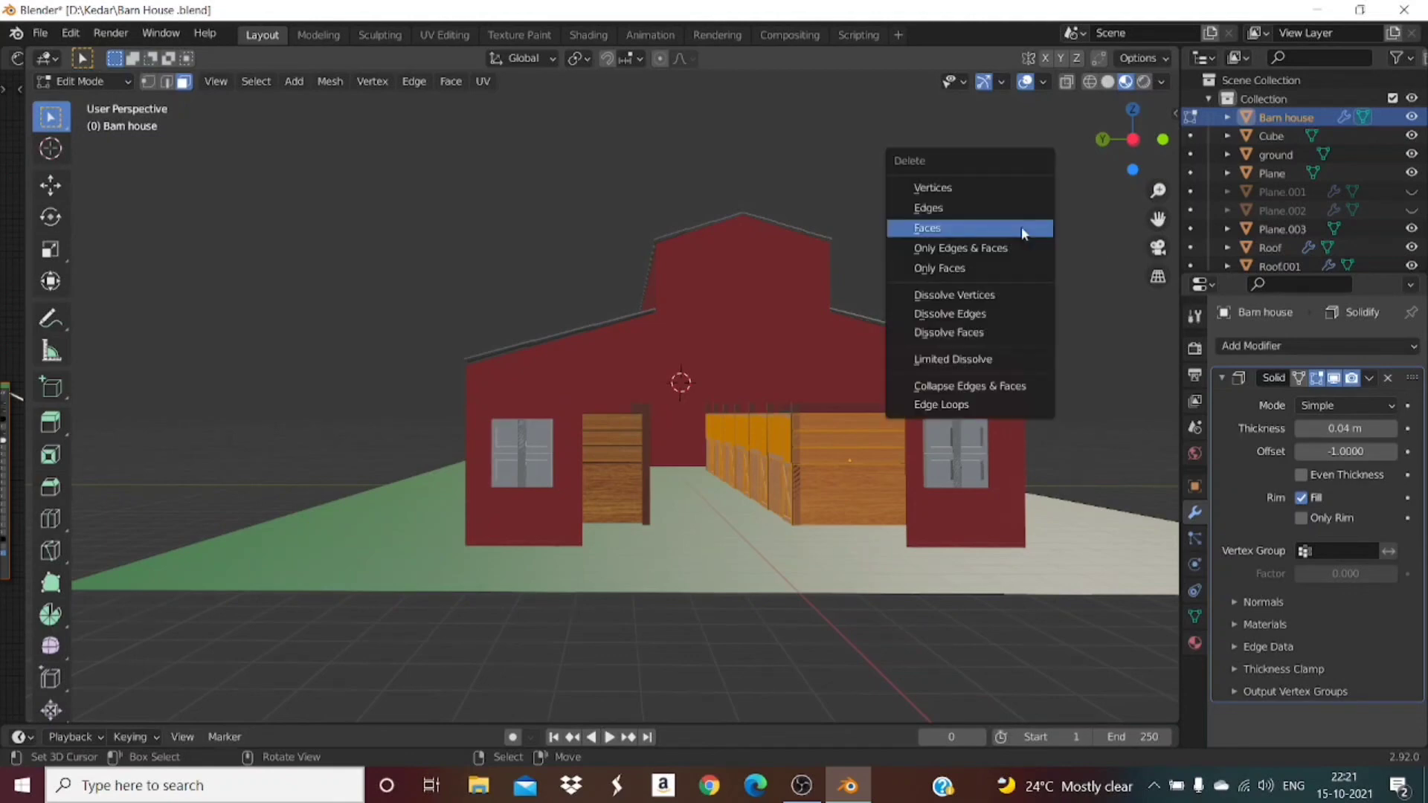
{"action": "left_click", "coordinate": [1021, 228]}
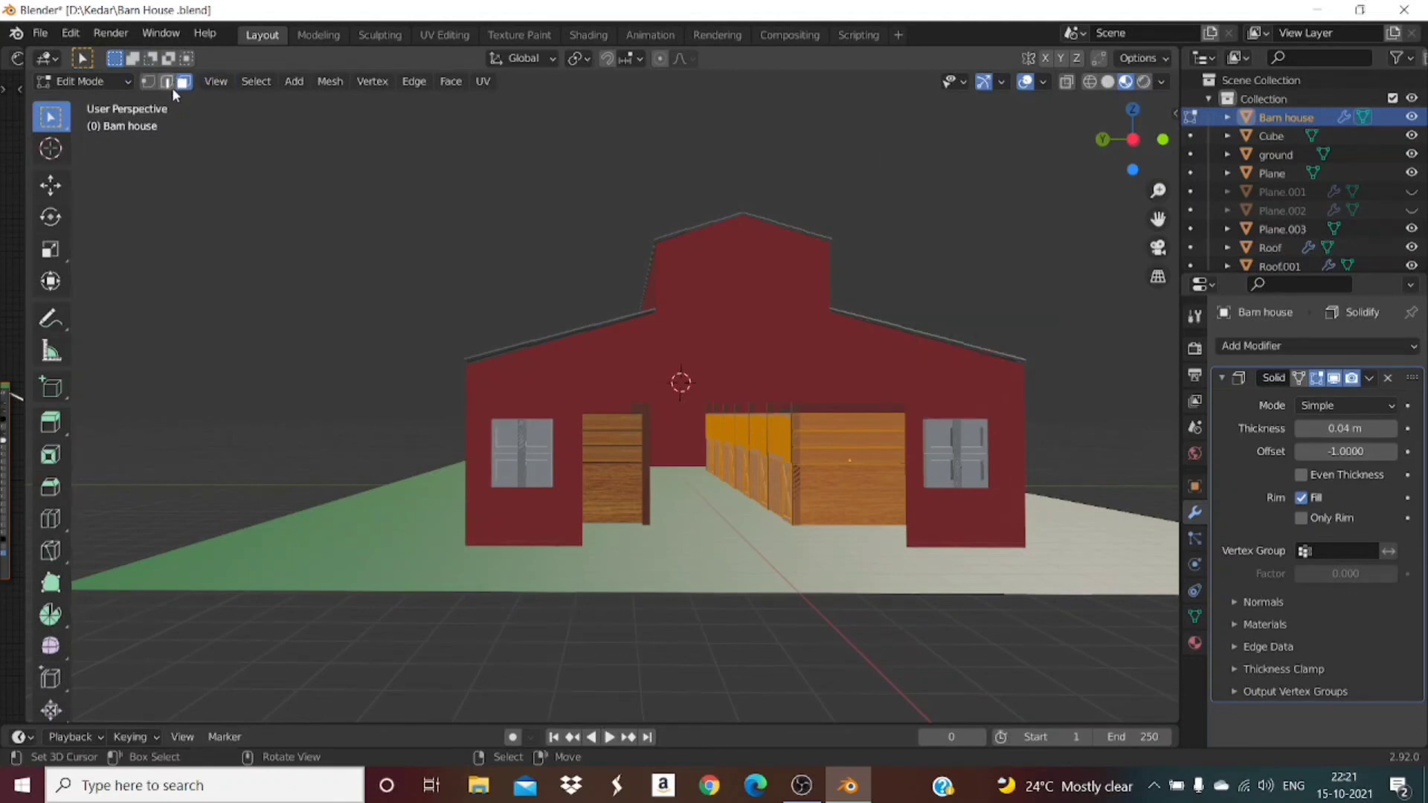
{"action": "key", "text": "x"}
{"action": "left_click", "coordinate": [740, 259]}
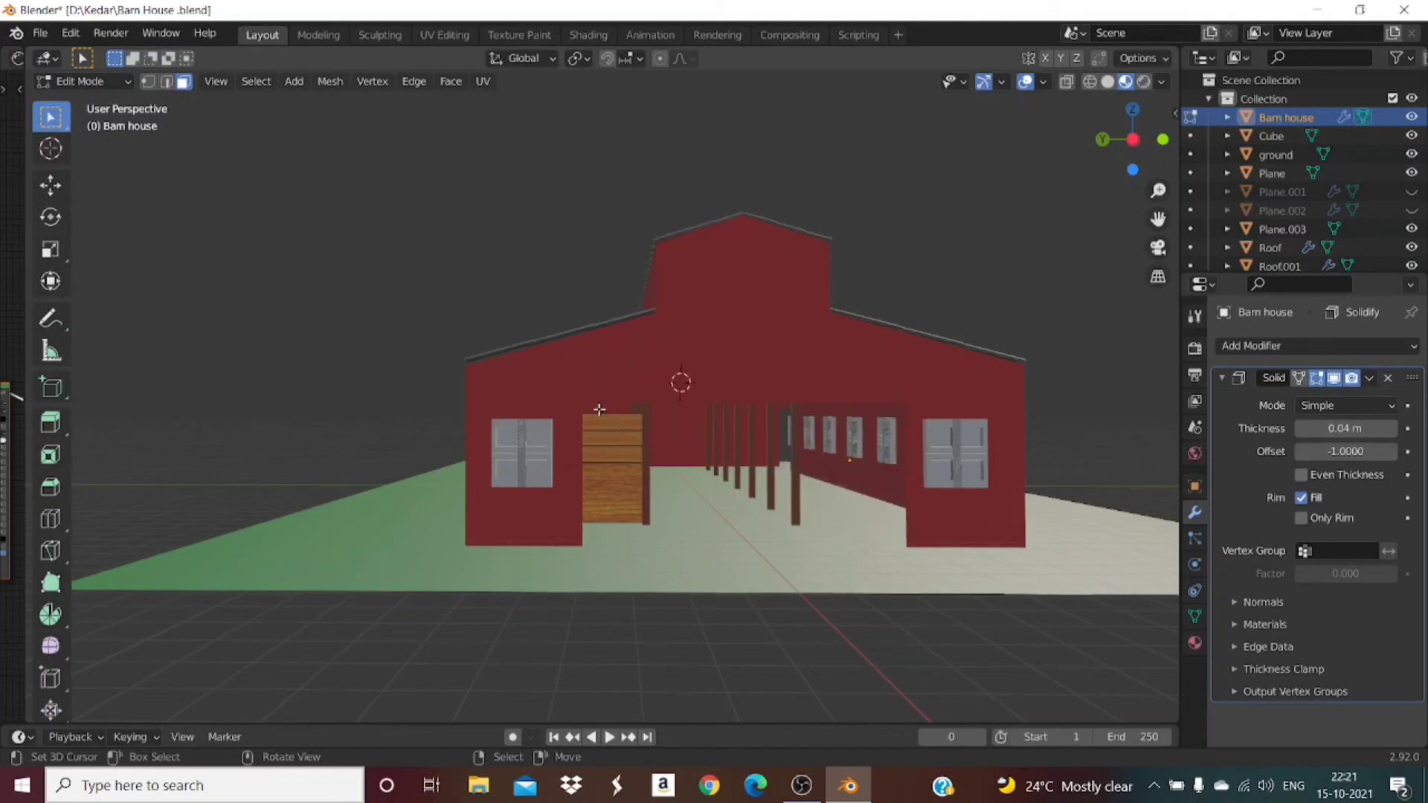
Step: Select the entire remaining stall row on the positive Y side of the aisle
{"action": "left_click", "coordinate": [641, 462]}
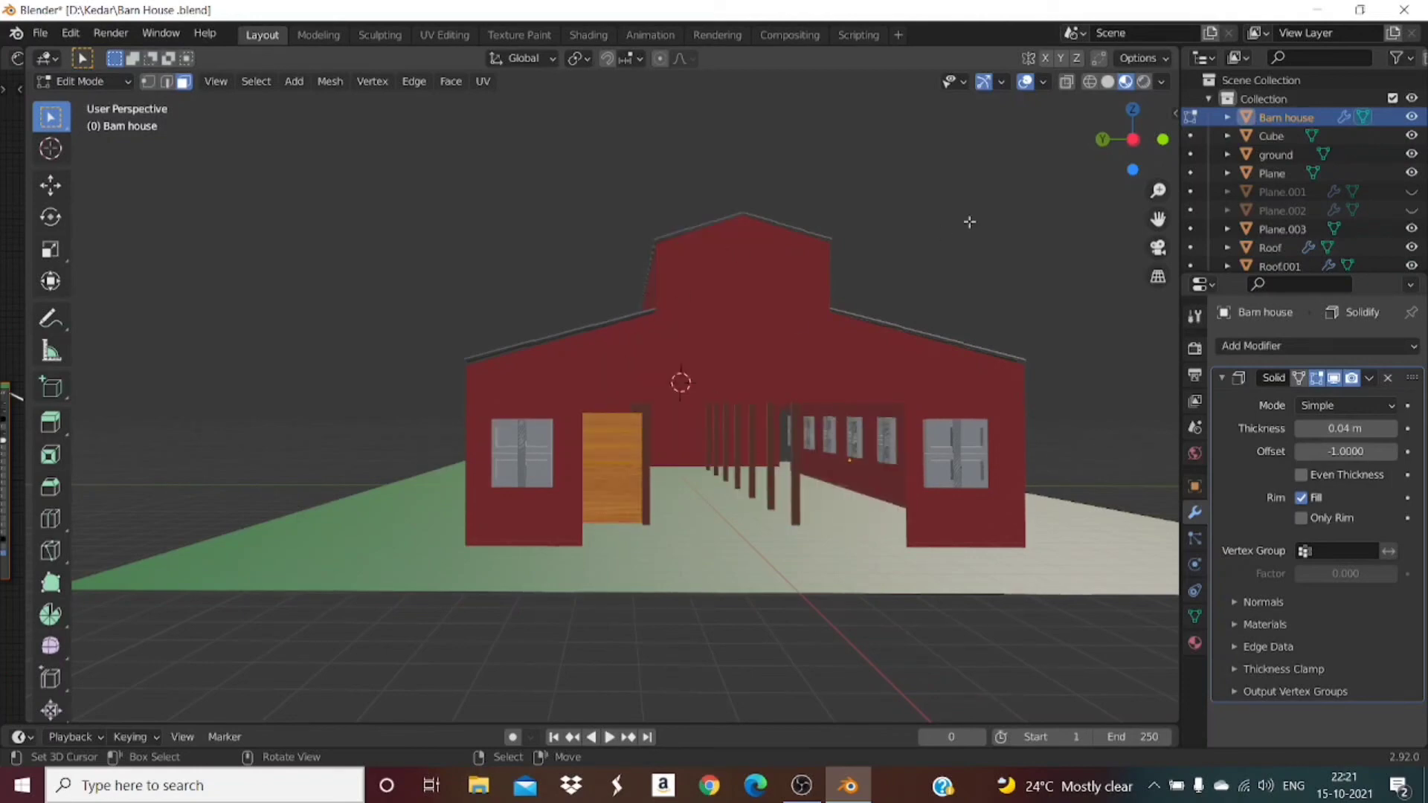
{"action": "left_click_drag", "start_coordinate": [1132, 135], "coordinate": [861, 313]}
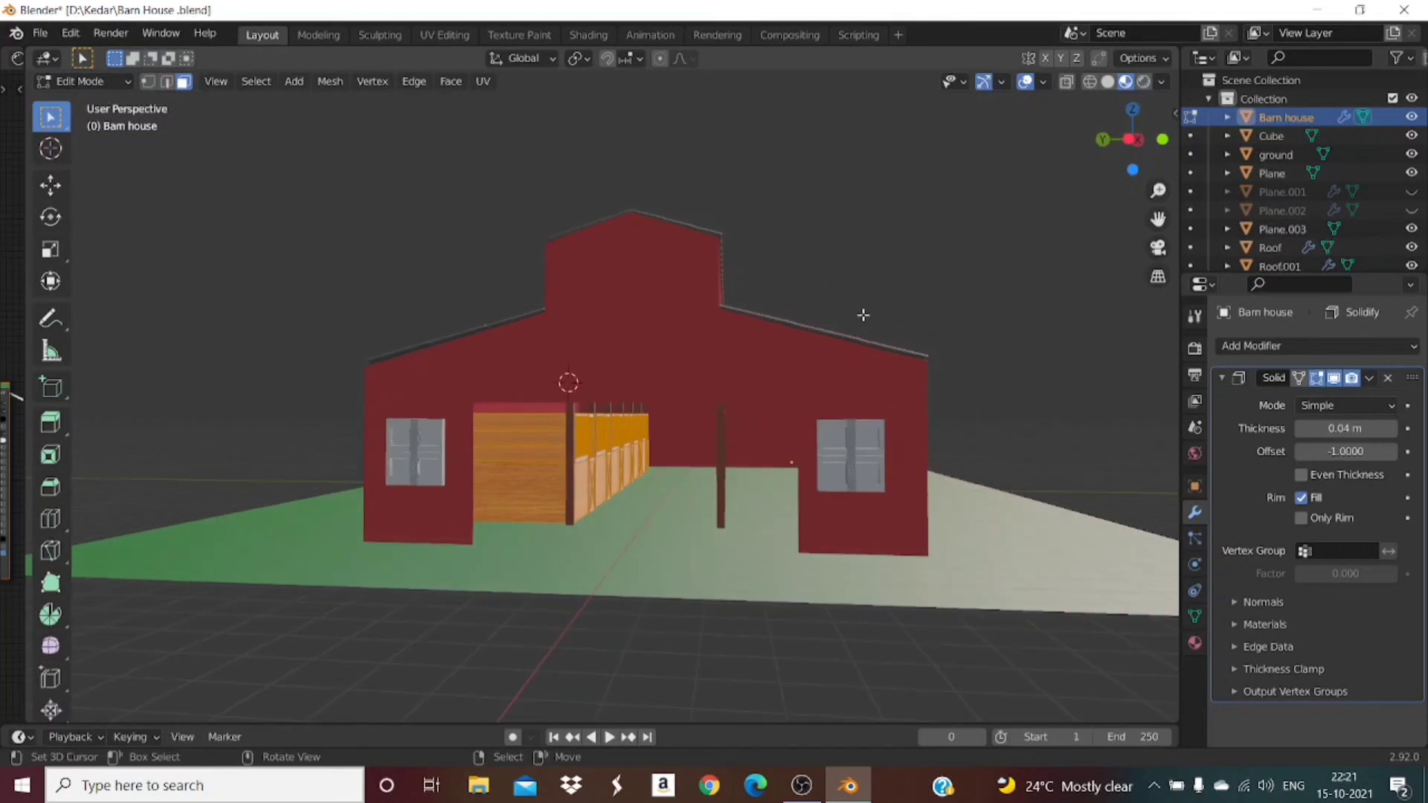
{"action": "key", "text": "shift+d"}
{"action": "right_click", "coordinate": [615, 443]}
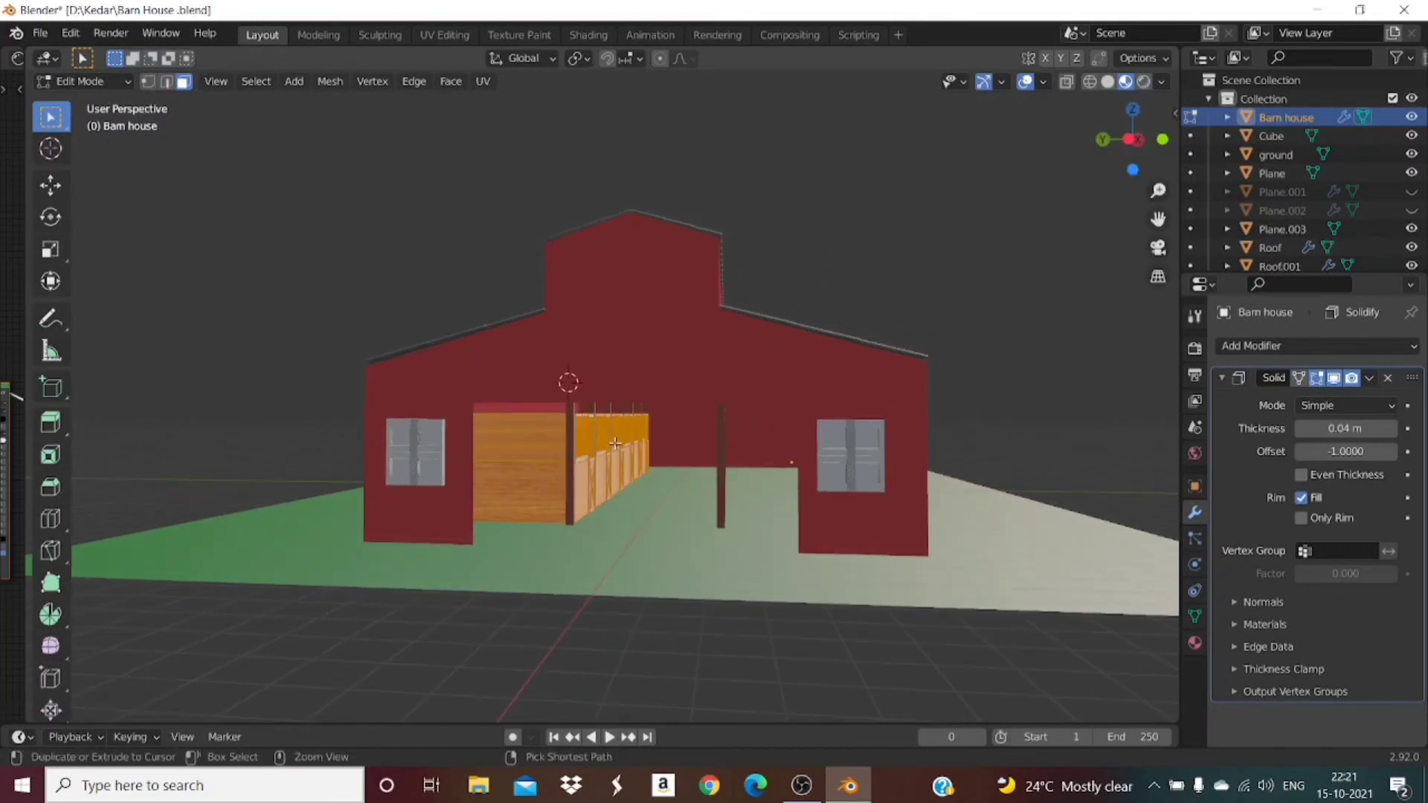
{"action": "key", "text": "r"}
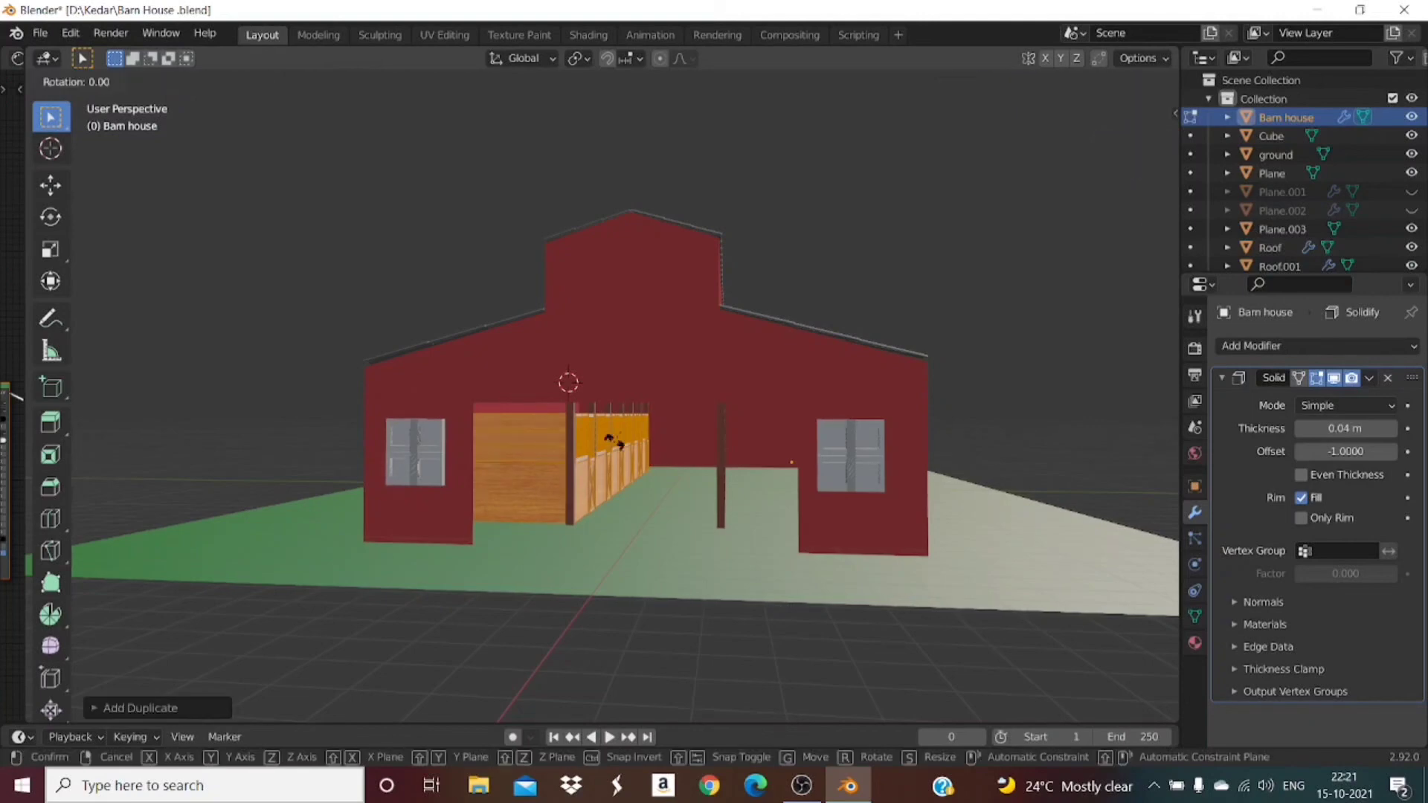
{"action": "key", "text": "z"}
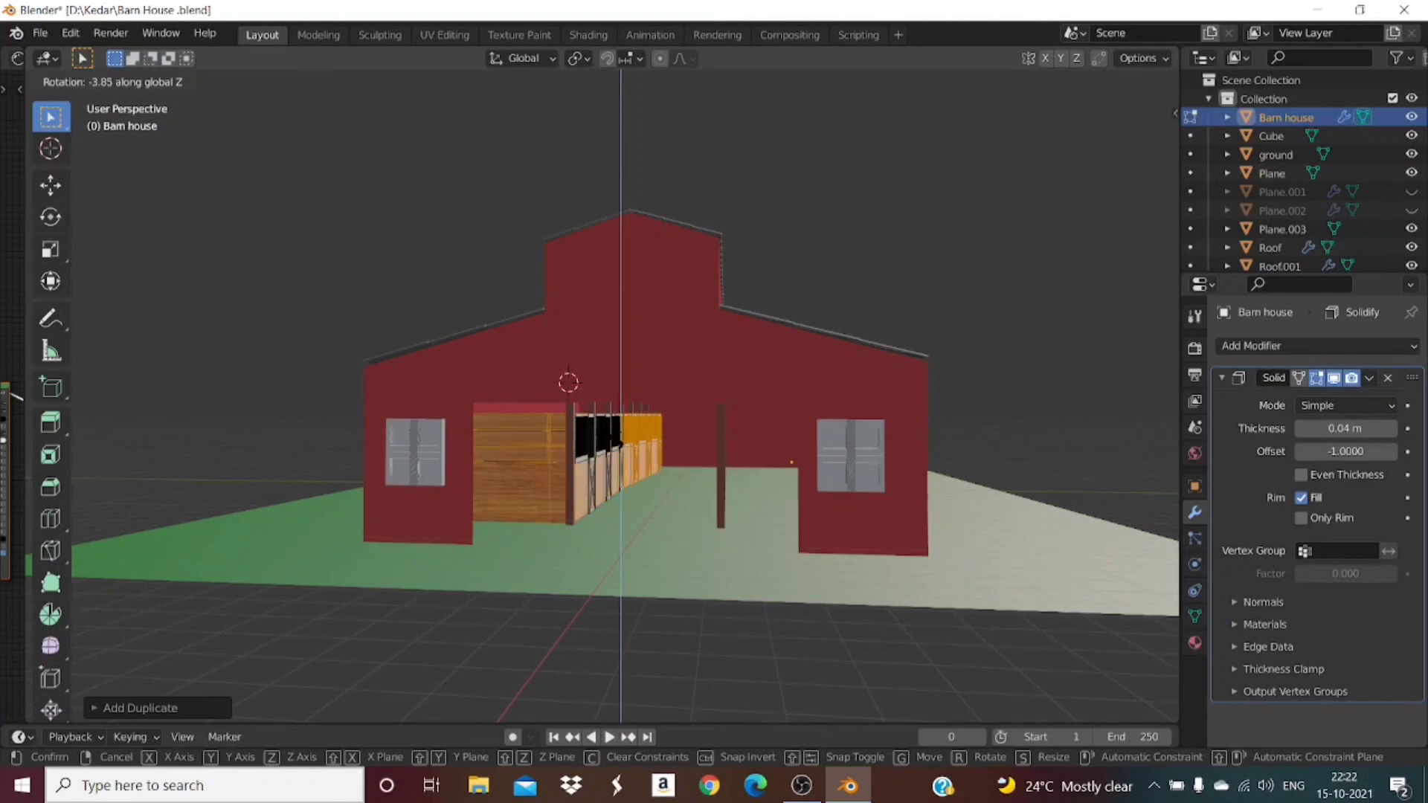
{"action": "left_click", "coordinate": [614, 443]}
{"action": "key", "text": "ctrl+z"}
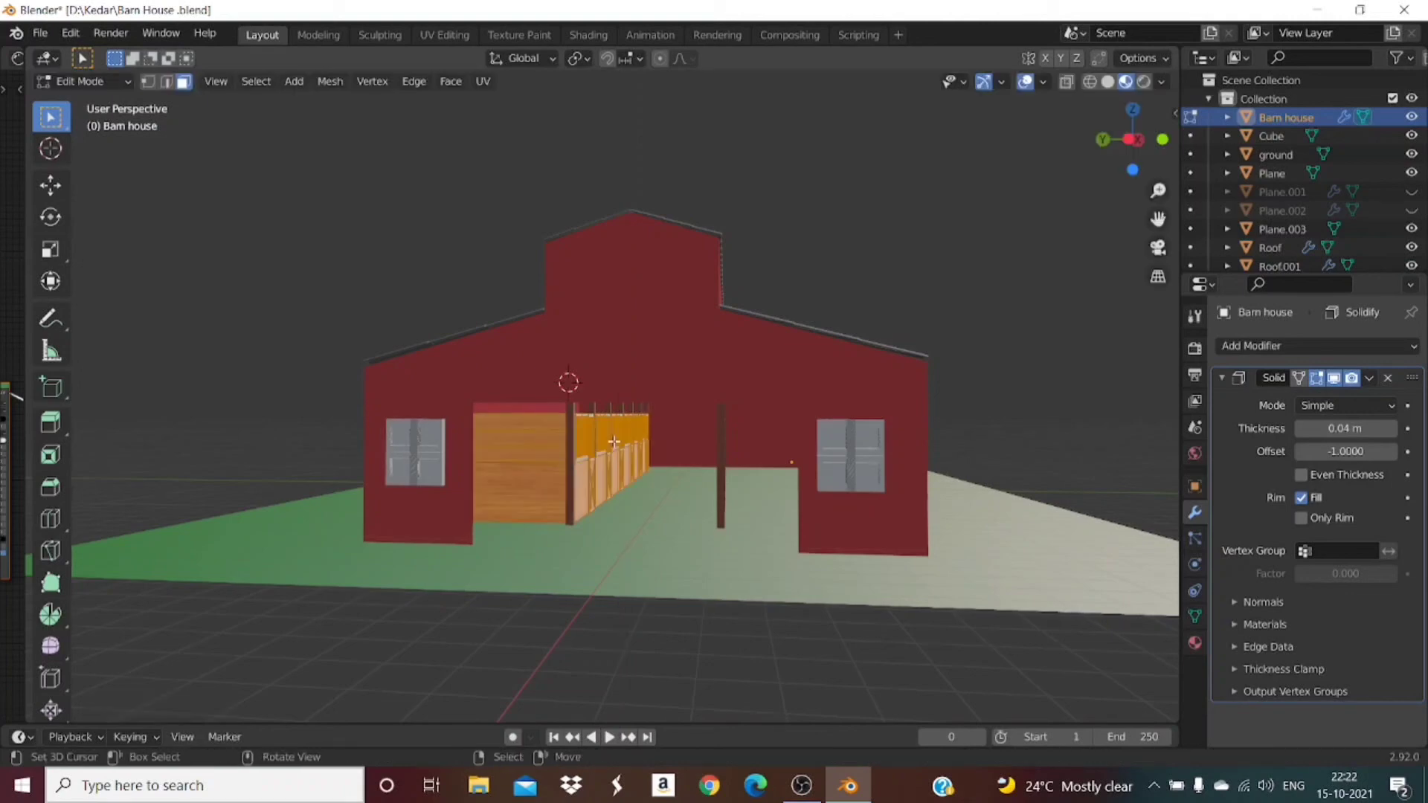
Step: Duplicate the selected stall row and rotate the copy 180° about the global Z axis
{"action": "key", "text": "g"}
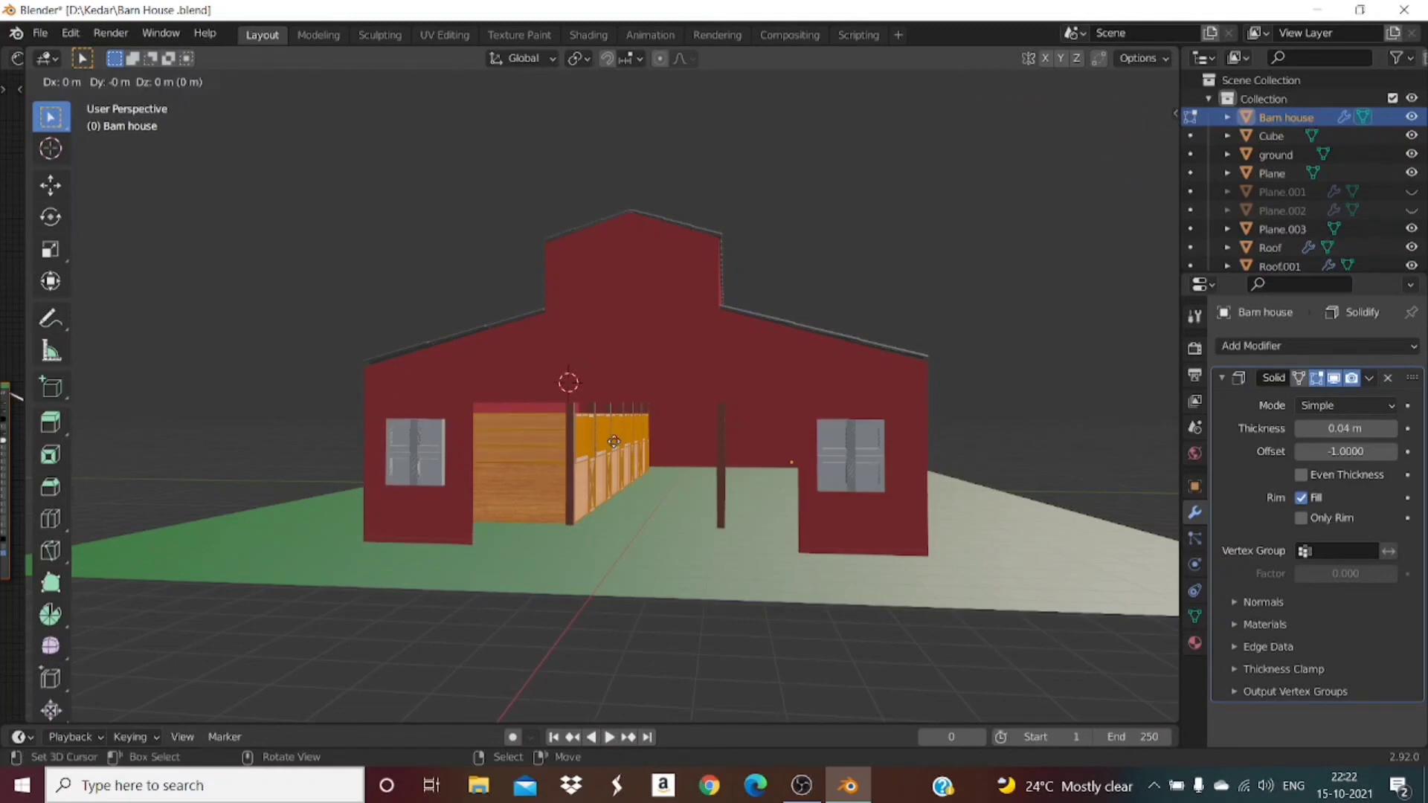
{"action": "key", "text": "r"}
{"action": "key", "text": "z"}
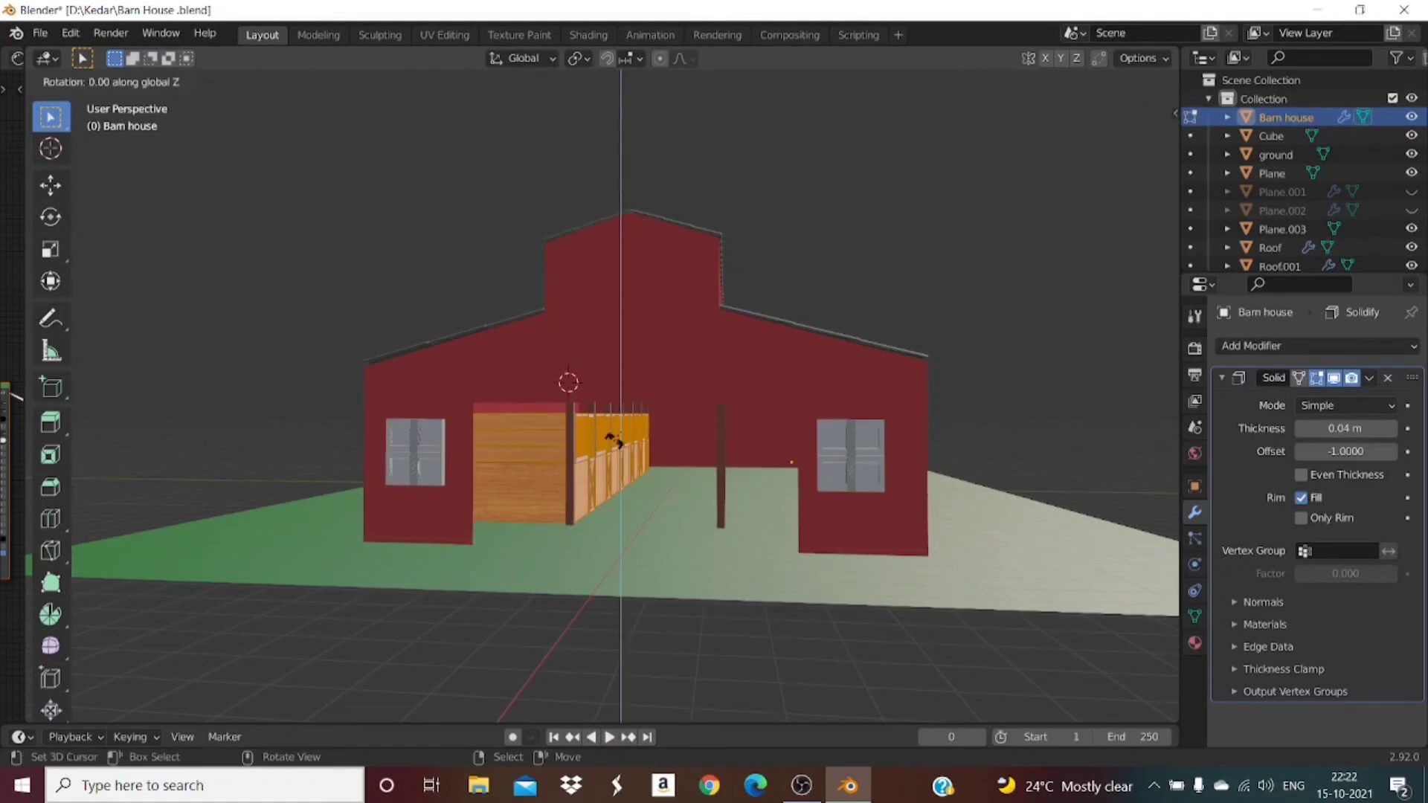
{"action": "type", "text": "180"}
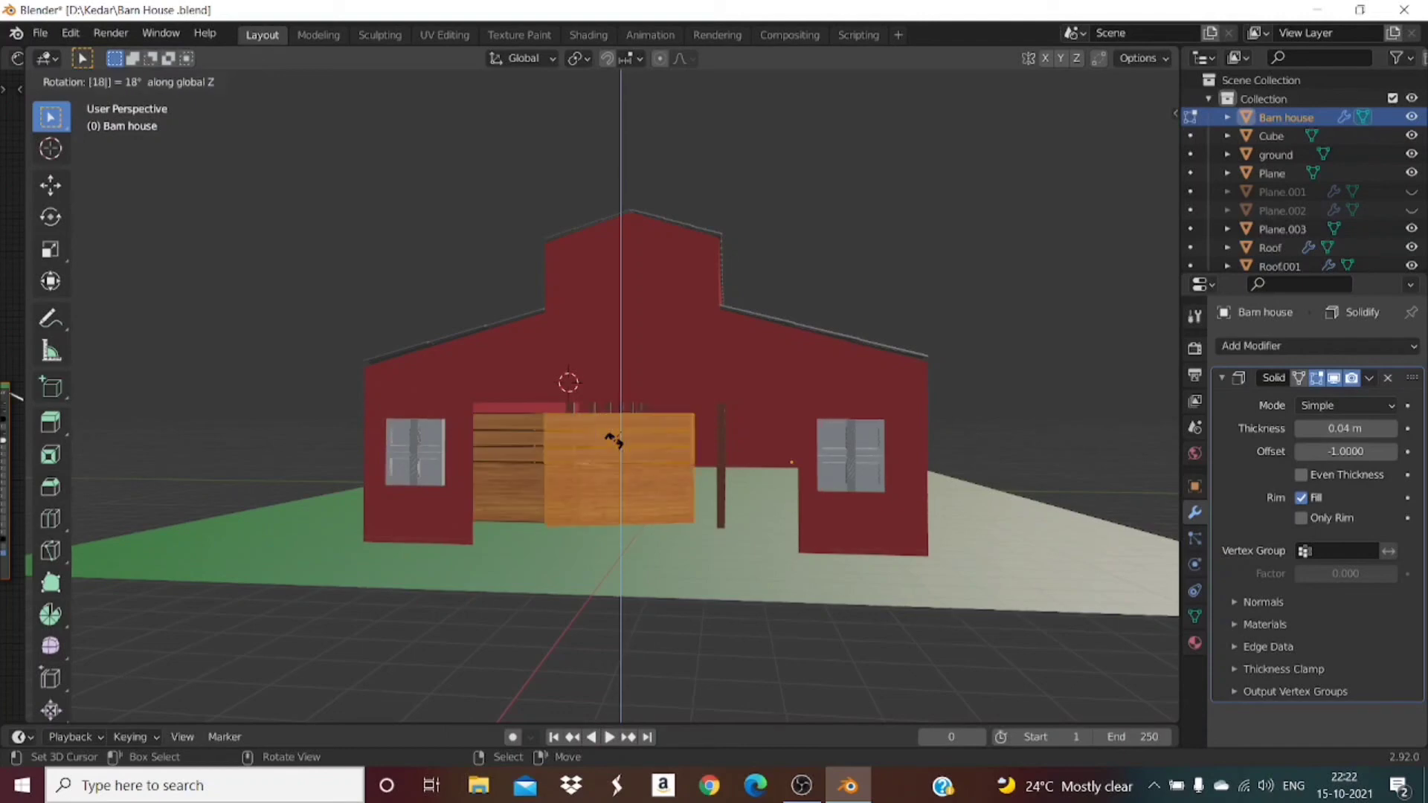
{"action": "key", "text": "Return"}
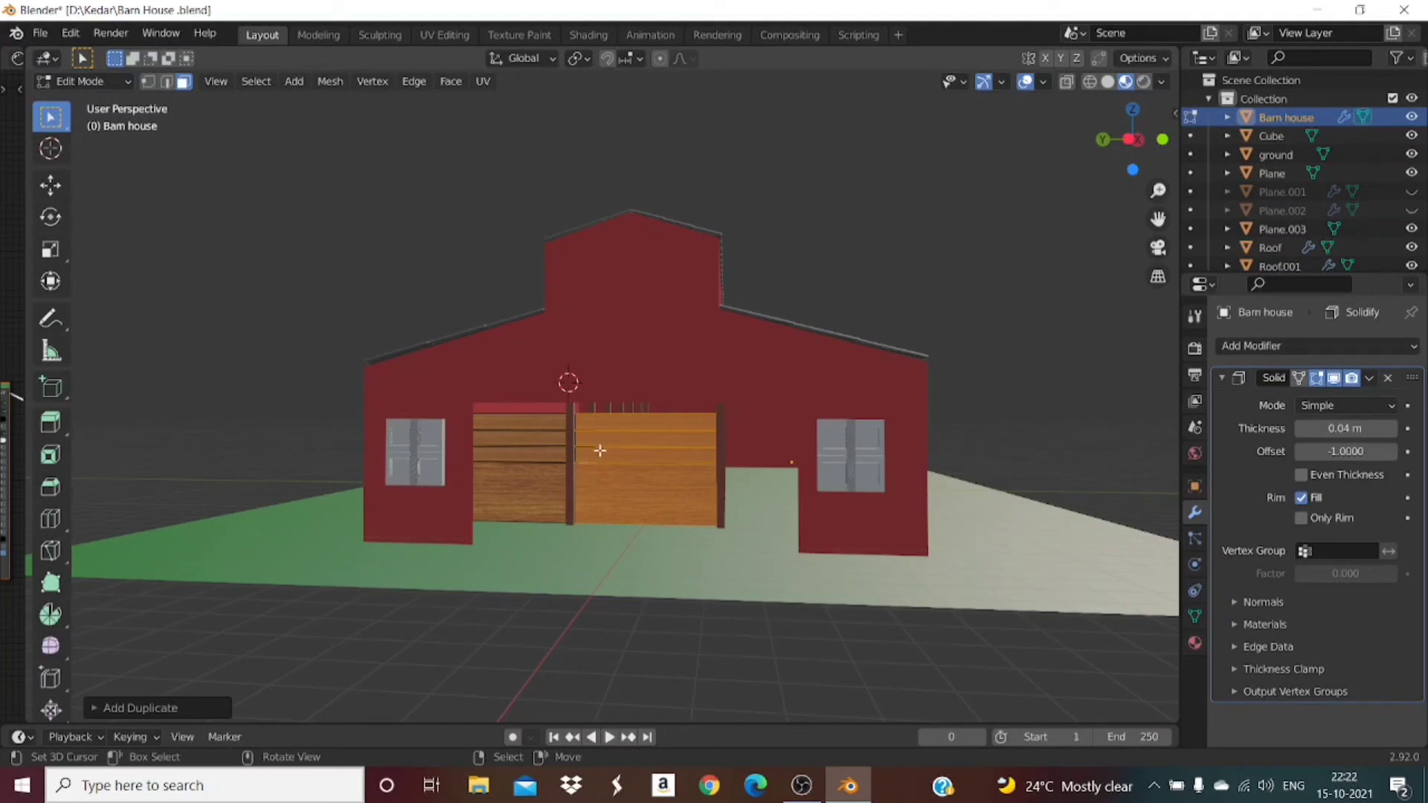
Step: Move the rotated stall row about -4.7 m along Y to the opposite side of the aisle
{"action": "key", "text": "g"}
{"action": "key", "text": "y"}
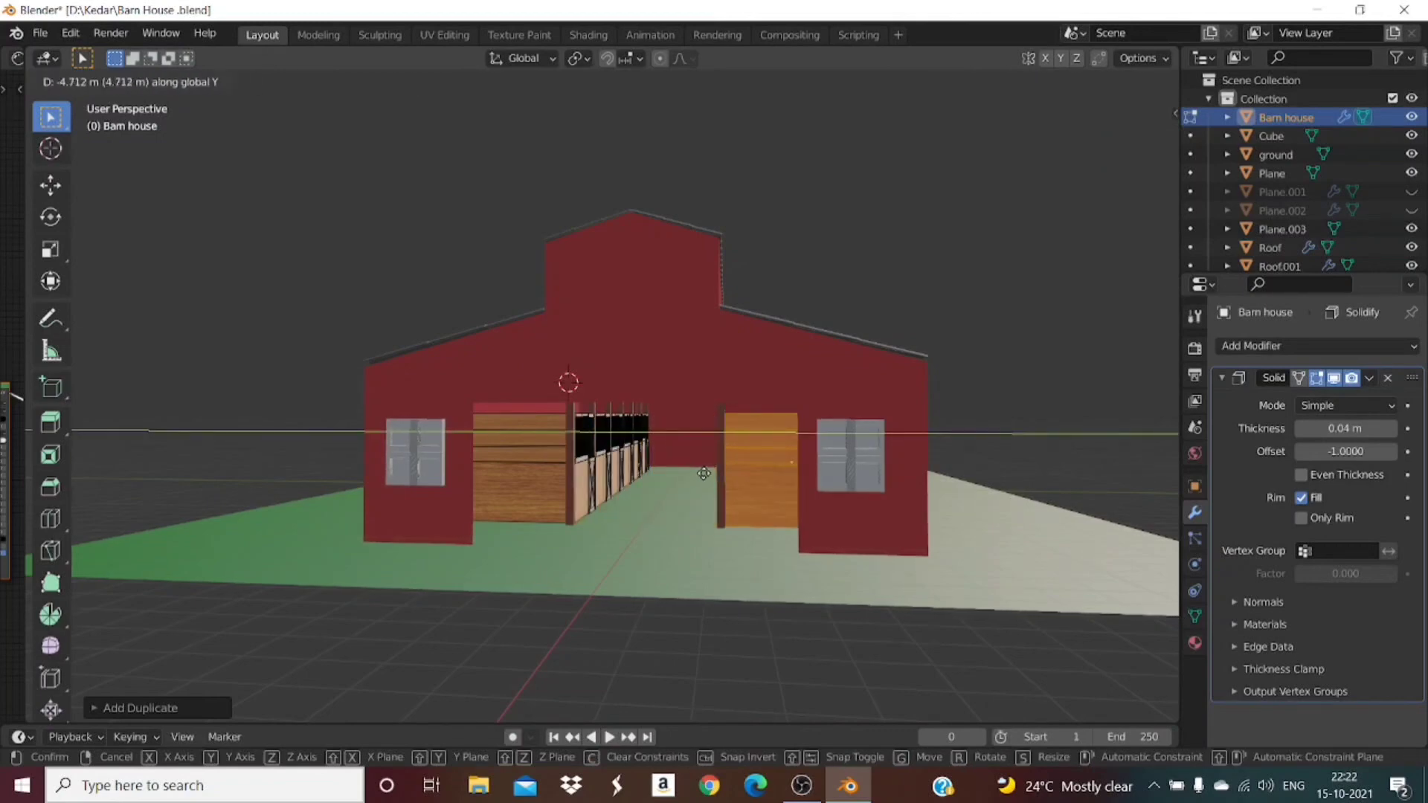
{"action": "left_click", "coordinate": [704, 474]}
Step: Examine the new stall row from inside the barn, checking its gates, panels and alignment with the pillars and windows
{"action": "scroll", "coordinate": [709, 480], "scroll_direction": "up", "scroll_amount": 8}
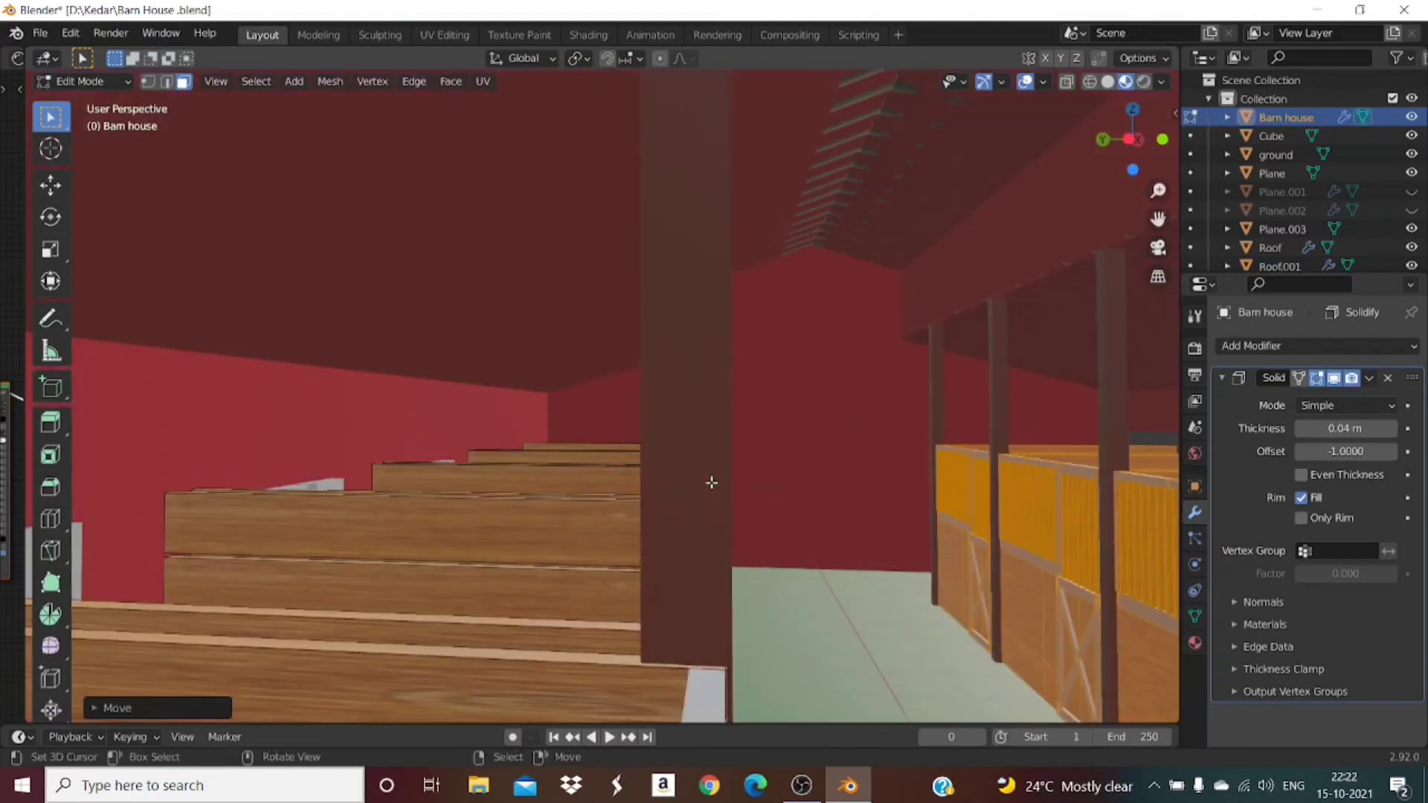
{"action": "scroll", "coordinate": [712, 482], "scroll_direction": "down", "scroll_amount": 4}
{"action": "left_click_drag", "start_coordinate": [1165, 127], "coordinate": [1198, 128]}
{"action": "scroll", "coordinate": [928, 386], "scroll_direction": "up", "scroll_amount": 3}
{"action": "left_click_drag", "start_coordinate": [1158, 219], "coordinate": [1086, 182]}
{"action": "left_click_drag", "start_coordinate": [1153, 141], "coordinate": [1195, 136]}
{"action": "scroll", "coordinate": [941, 377], "scroll_direction": "up", "scroll_amount": 3}
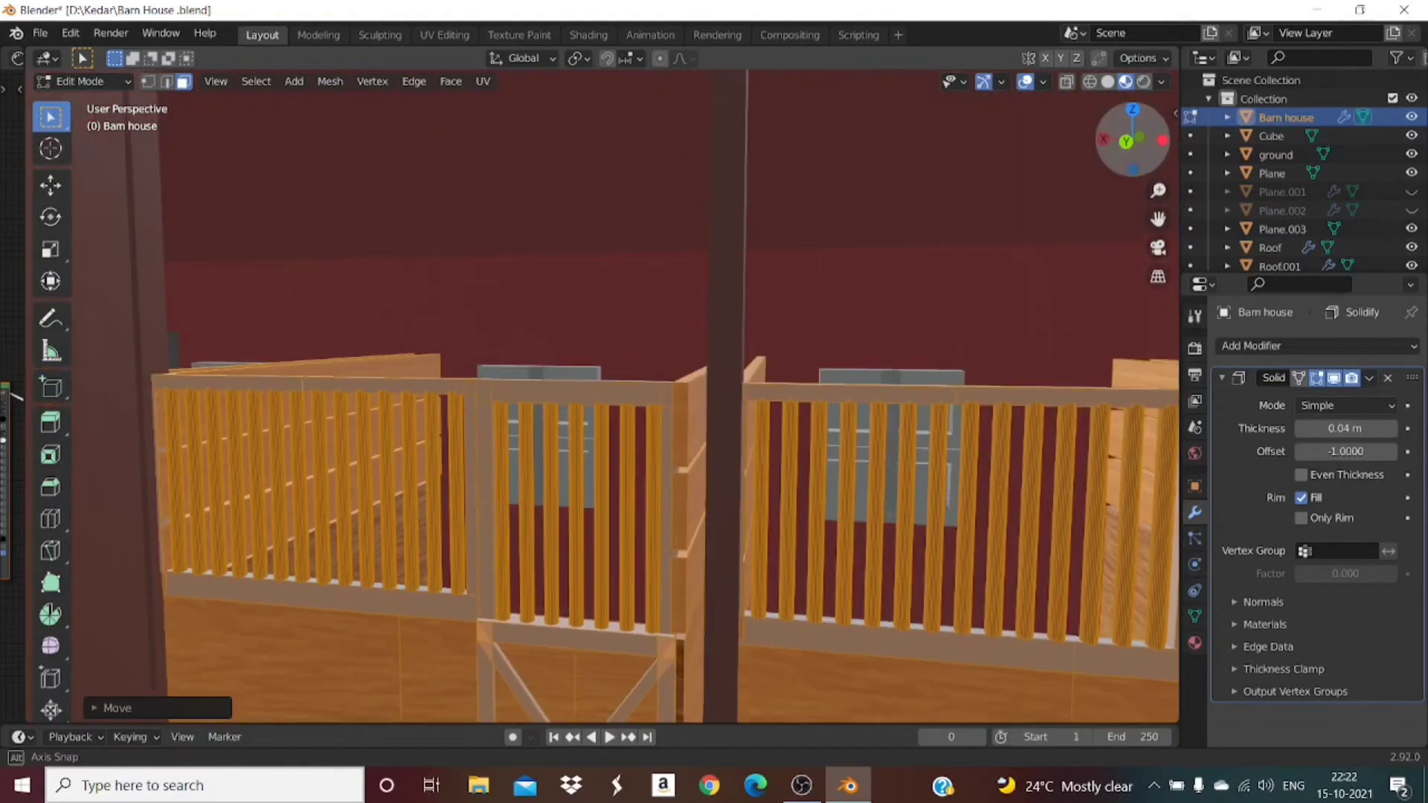
{"action": "left_click_drag", "start_coordinate": [14, 394], "coordinate": [16, 398]}
{"action": "left_click_drag", "start_coordinate": [1195, 136], "coordinate": [996, 142]}
{"action": "scroll", "coordinate": [988, 166], "scroll_direction": "down", "scroll_amount": 8}
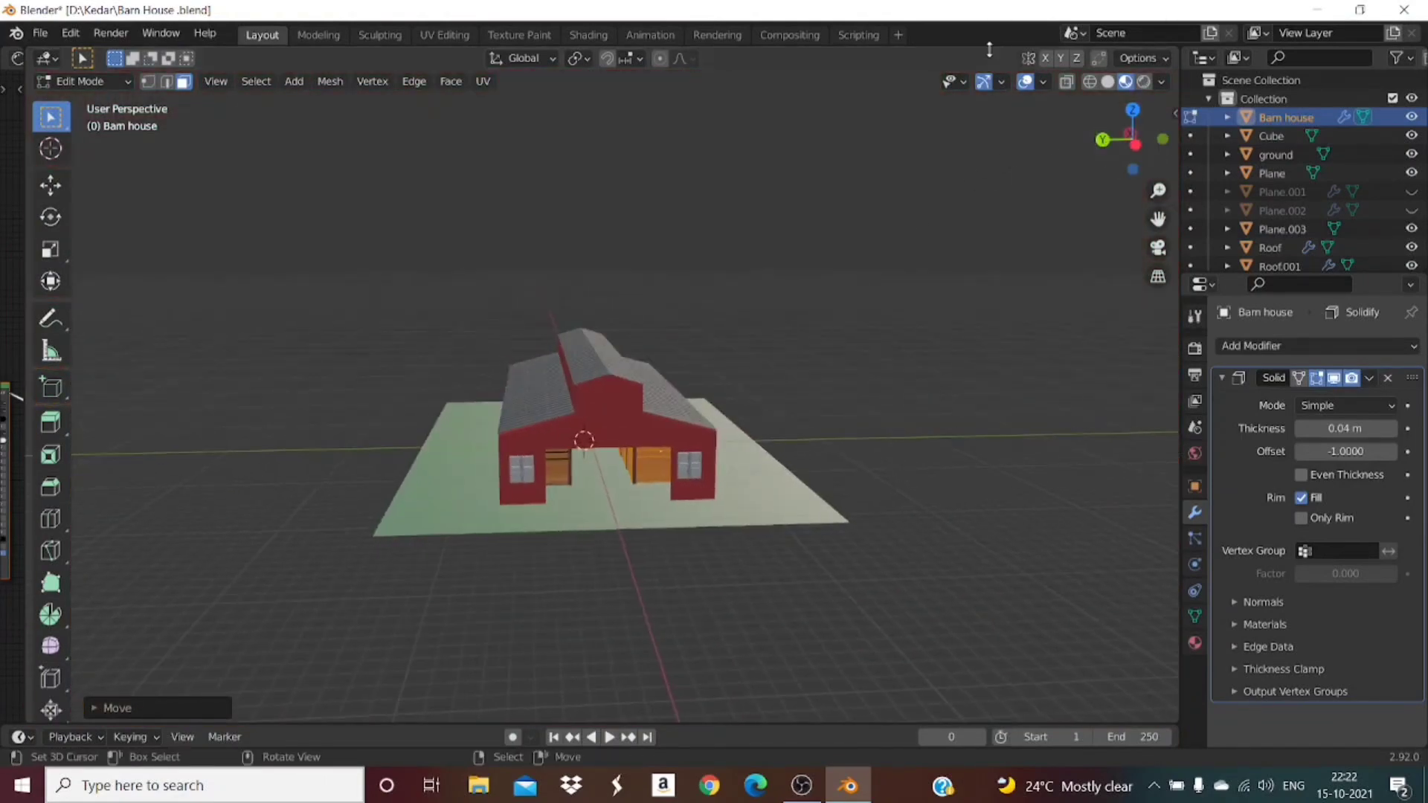
Step: Return to Object Mode, unhide the barn's hidden doors and clear the selection
{"action": "key", "text": "Tab"}
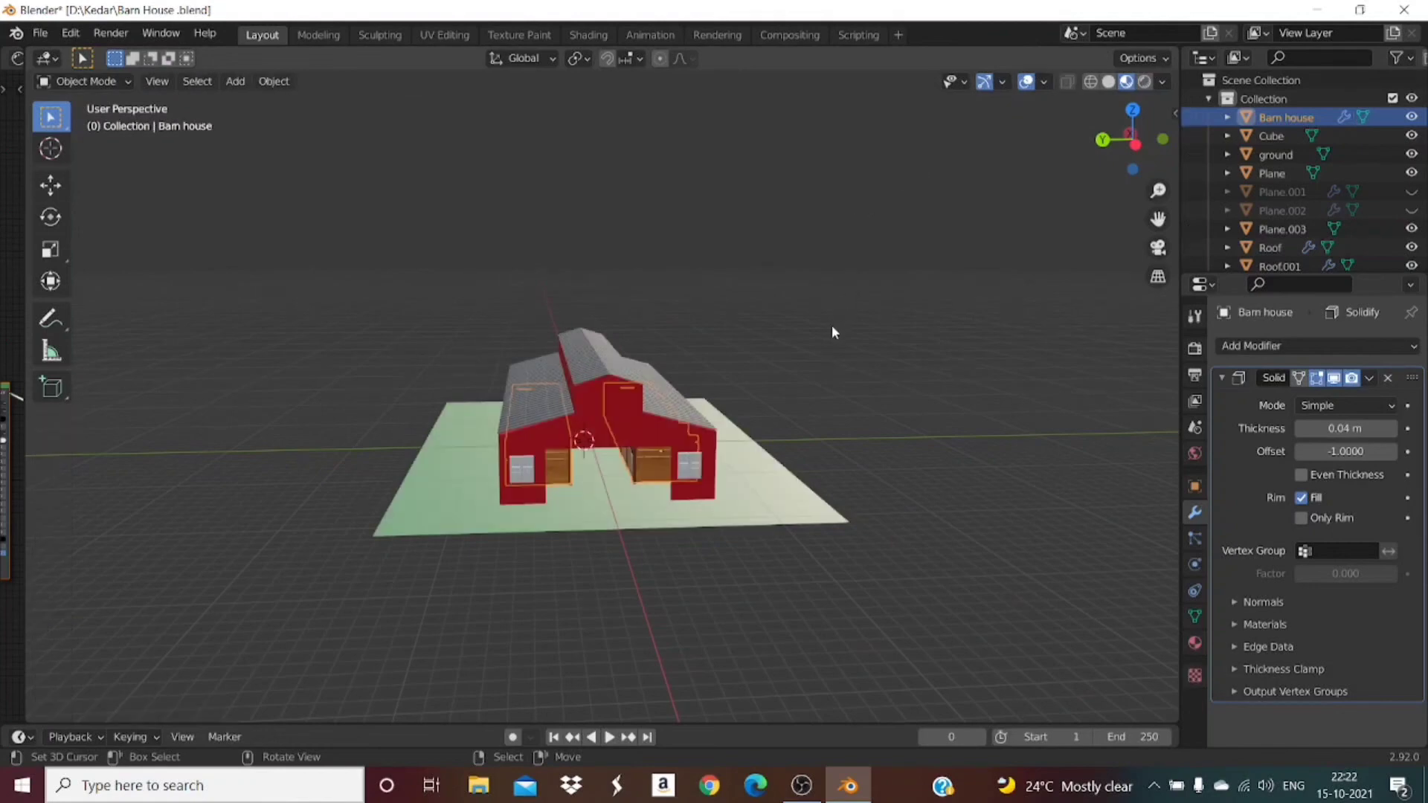
{"action": "scroll", "coordinate": [777, 354], "scroll_direction": "up", "scroll_amount": 5}
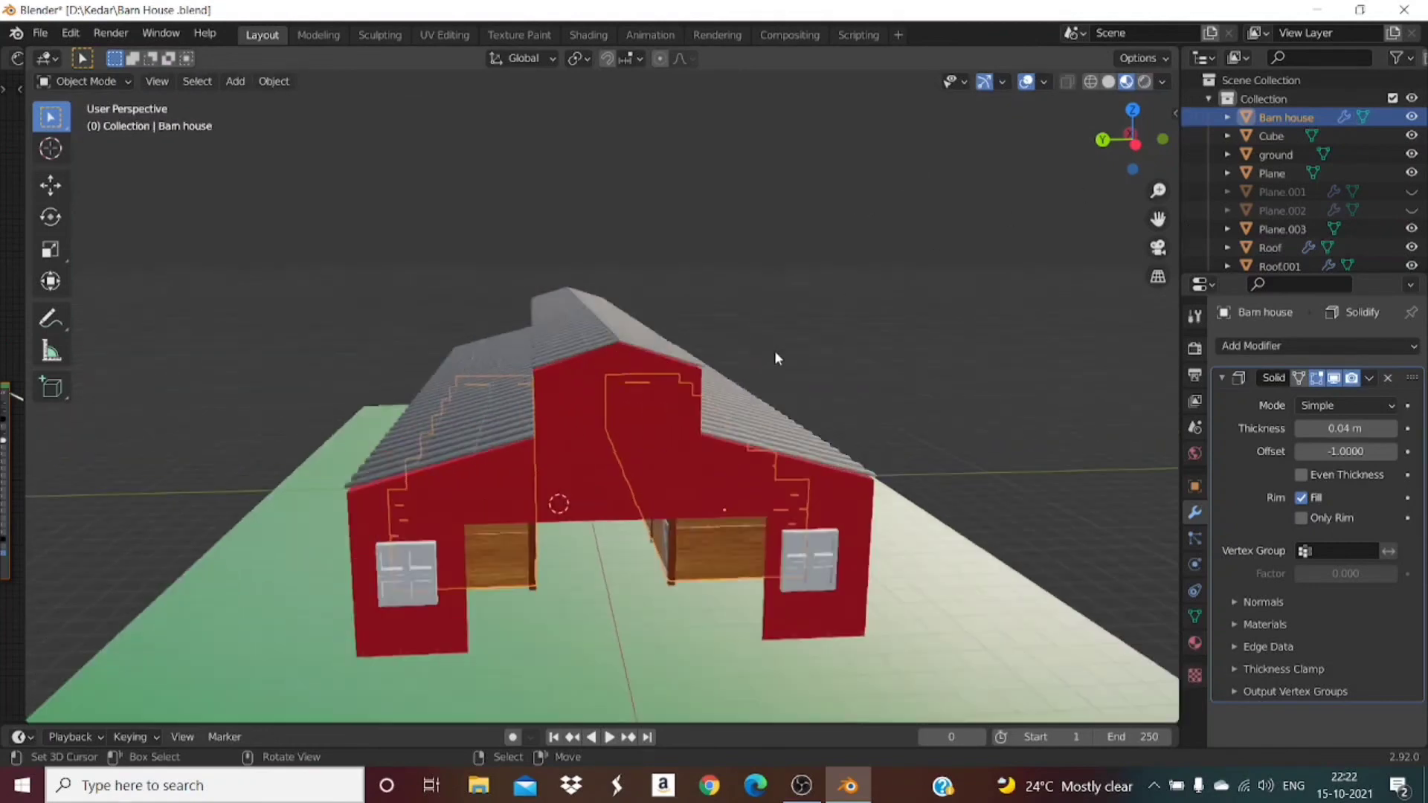
{"action": "scroll", "coordinate": [774, 352], "scroll_direction": "down", "scroll_amount": 5}
{"action": "mouse_move", "coordinate": [1116, 144]}
{"action": "left_mouse_down"}
{"action": "mouse_move", "coordinate": [1170, 137]}
{"action": "mouse_move", "coordinate": [1117, 140]}
{"action": "left_mouse_up"}
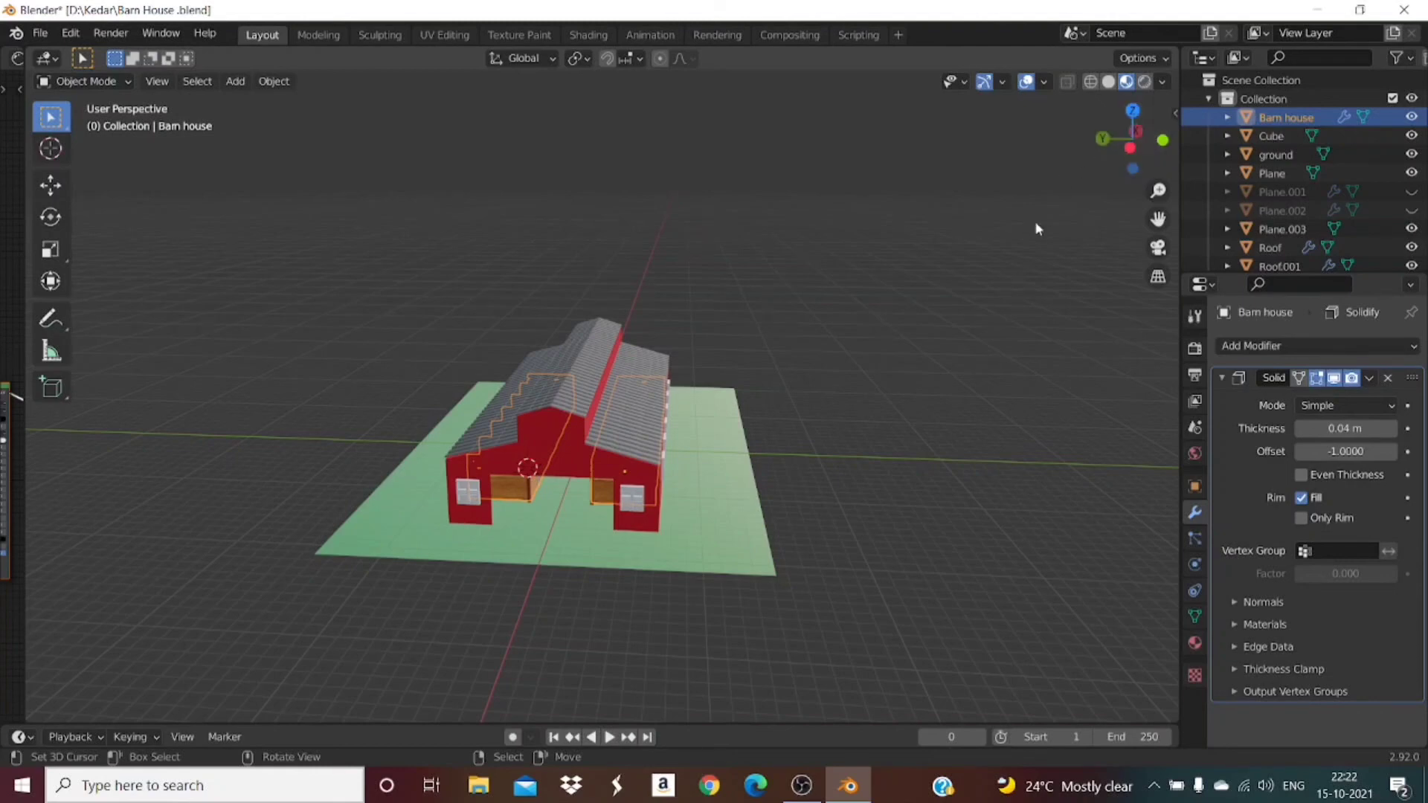
{"action": "key", "text": "alt"}
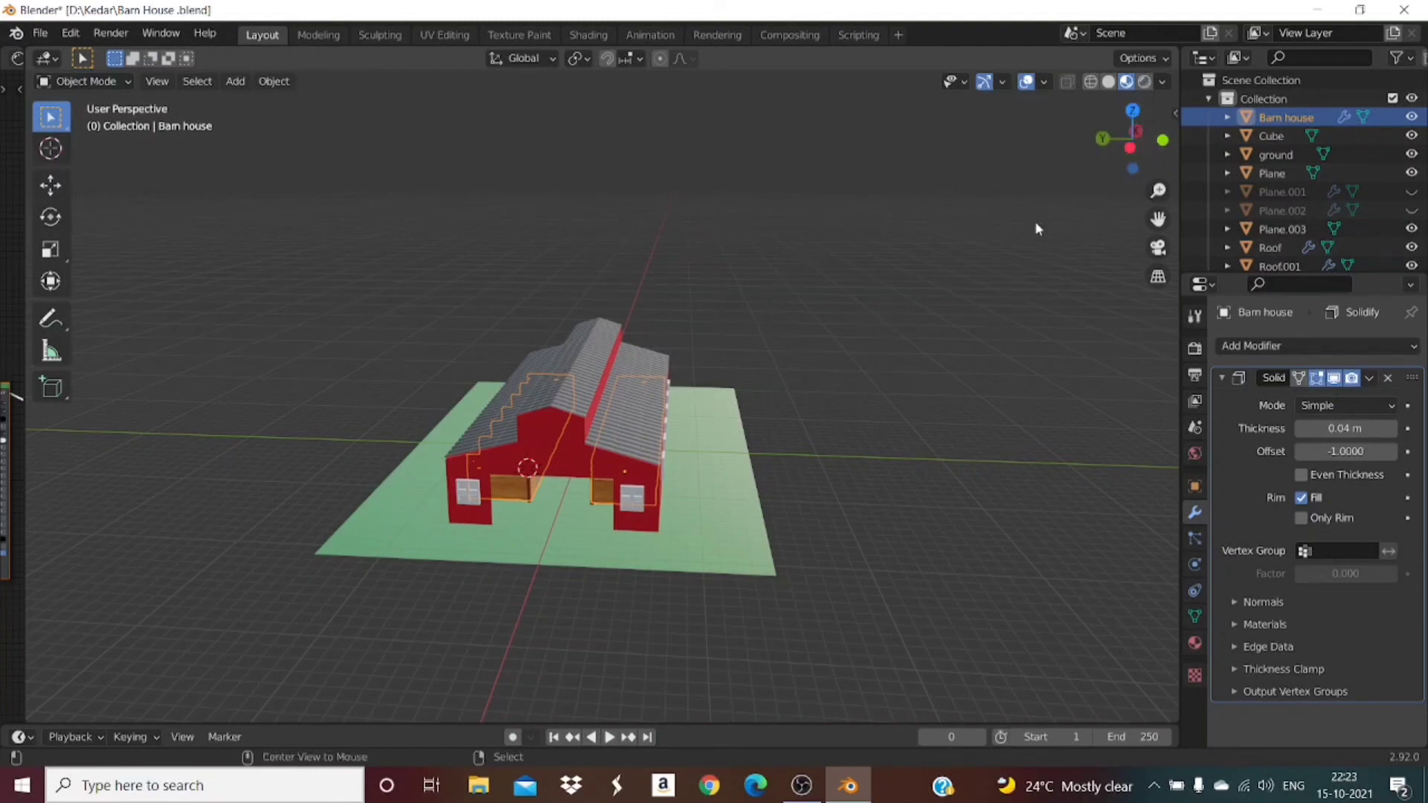
{"action": "key", "text": "alt+h"}
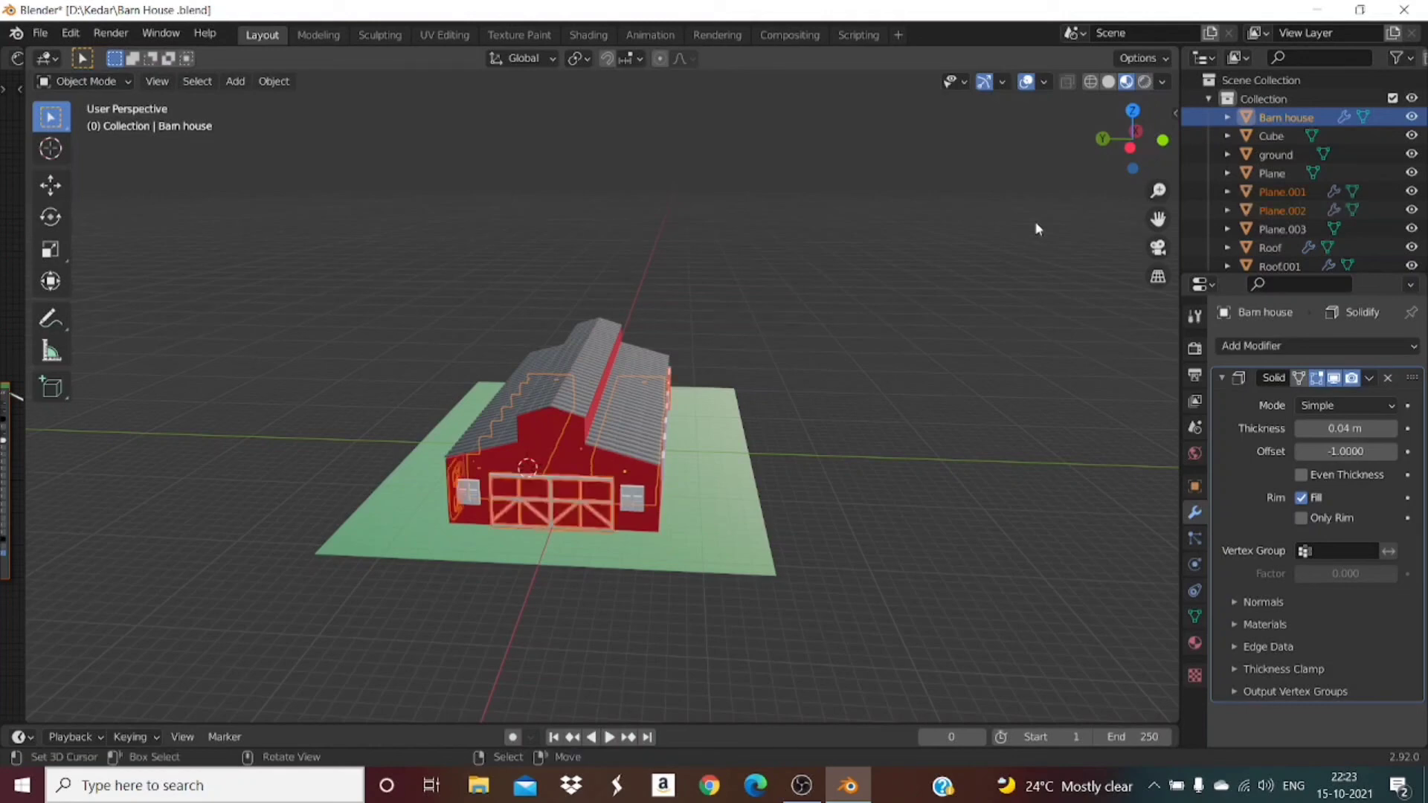
{"action": "left_click_drag", "start_coordinate": [1136, 156], "coordinate": [1029, 232]}
{"action": "left_click", "coordinate": [1035, 241]}
Step: Inspect the finished stall rows along the aisle and the closed barn's exterior
{"action": "scroll", "coordinate": [609, 436], "scroll_direction": "up", "scroll_amount": 10}
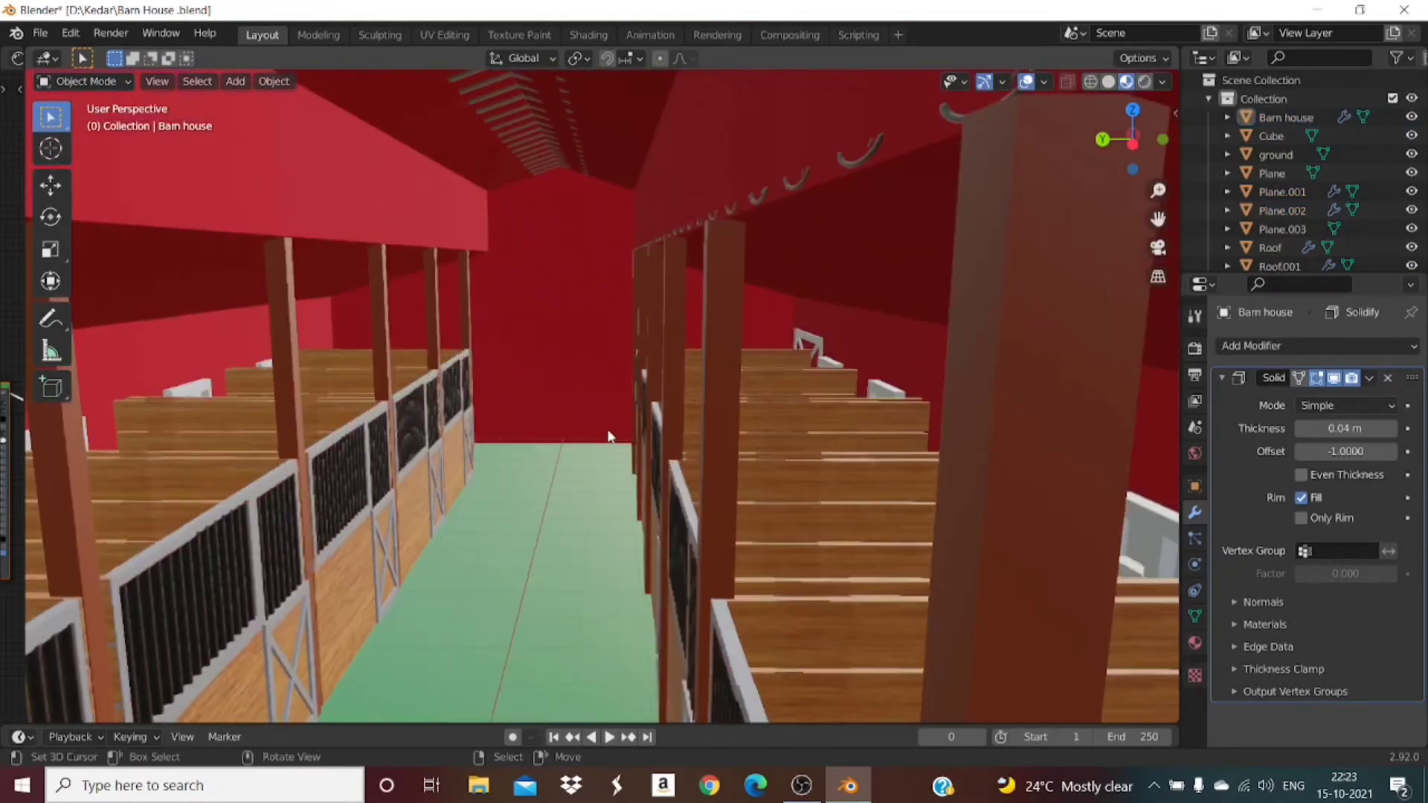
{"action": "scroll", "coordinate": [625, 419], "scroll_direction": "up", "scroll_amount": 5}
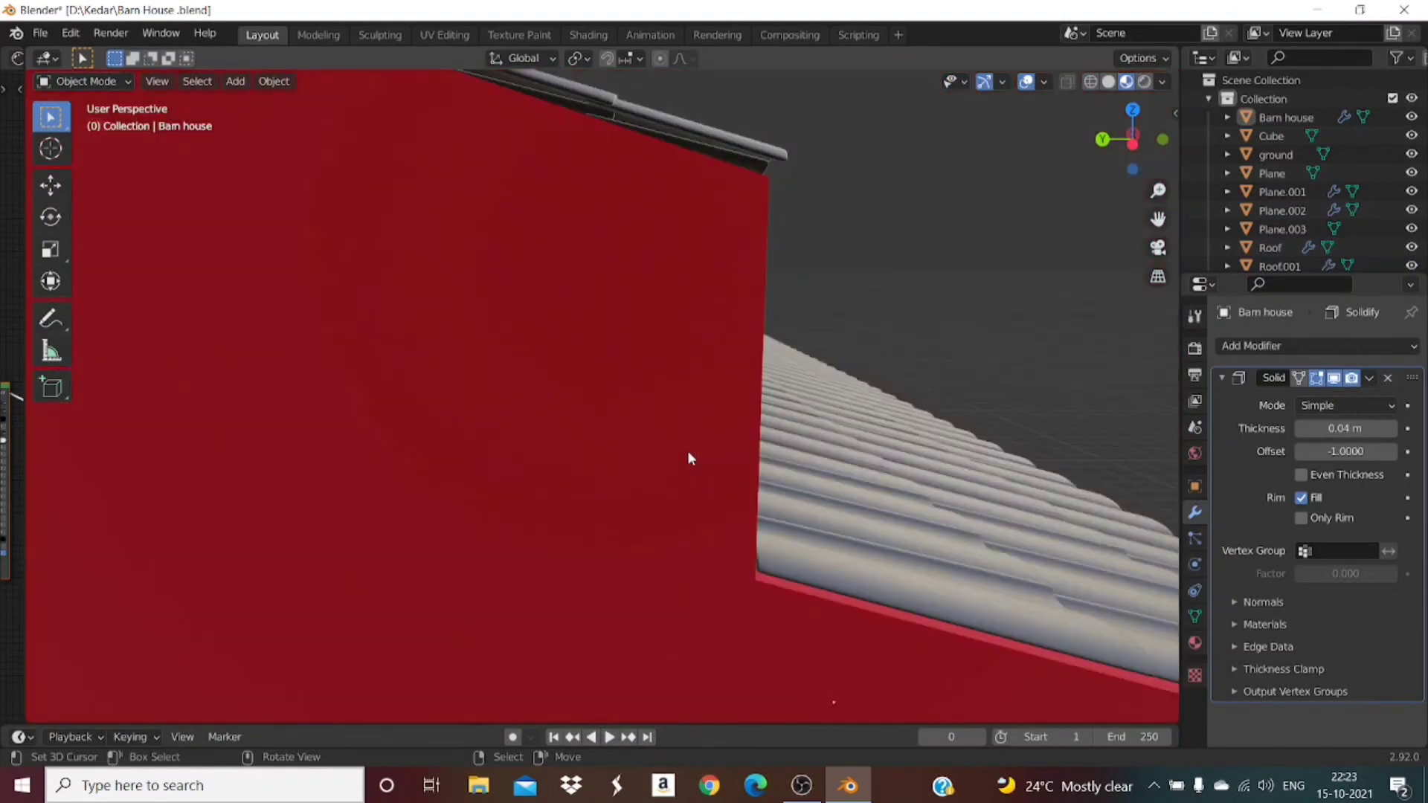
{"action": "scroll", "coordinate": [766, 368], "scroll_direction": "down", "scroll_amount": 1}
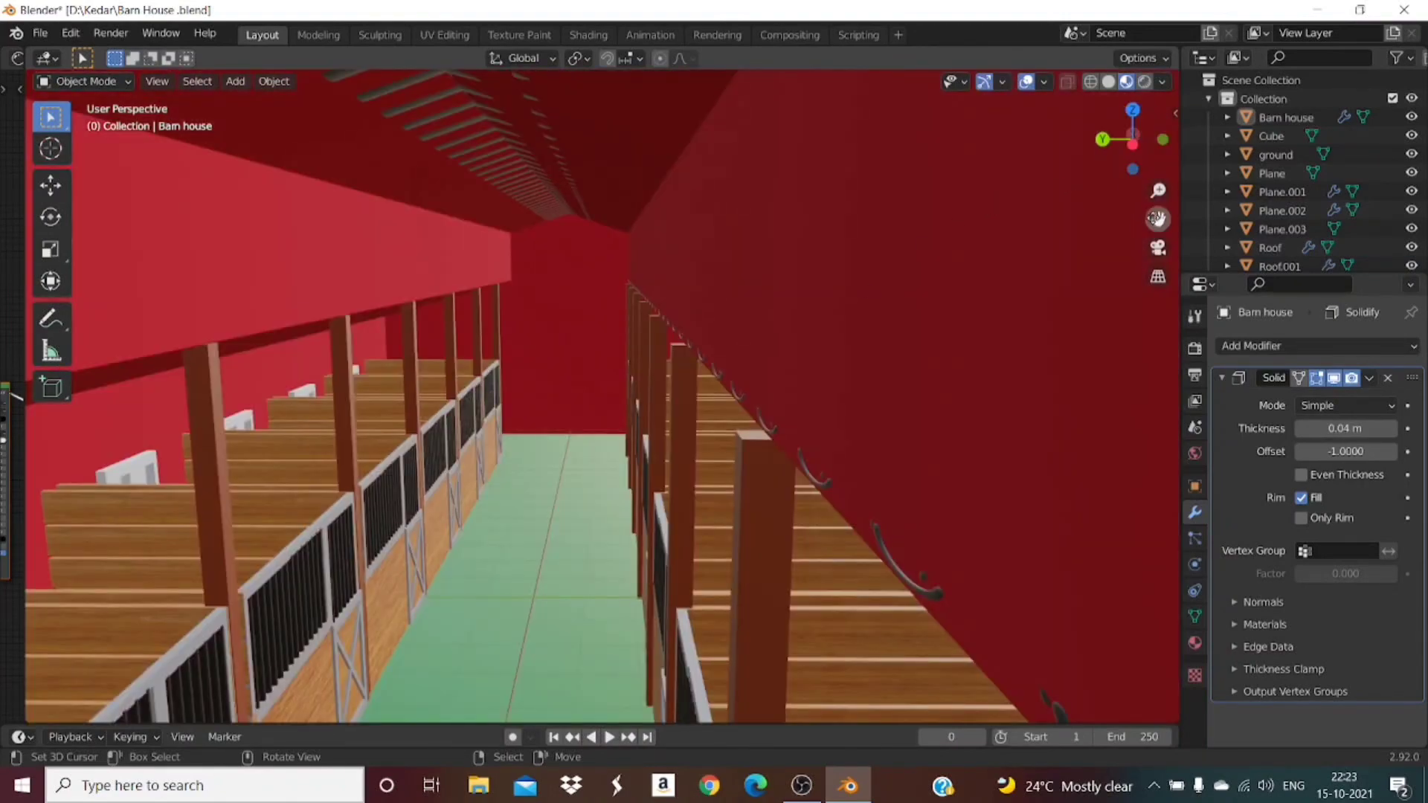
{"action": "left_click_drag", "start_coordinate": [1158, 219], "coordinate": [1166, 142]}
{"action": "scroll", "coordinate": [957, 357], "scroll_direction": "up", "scroll_amount": 1}
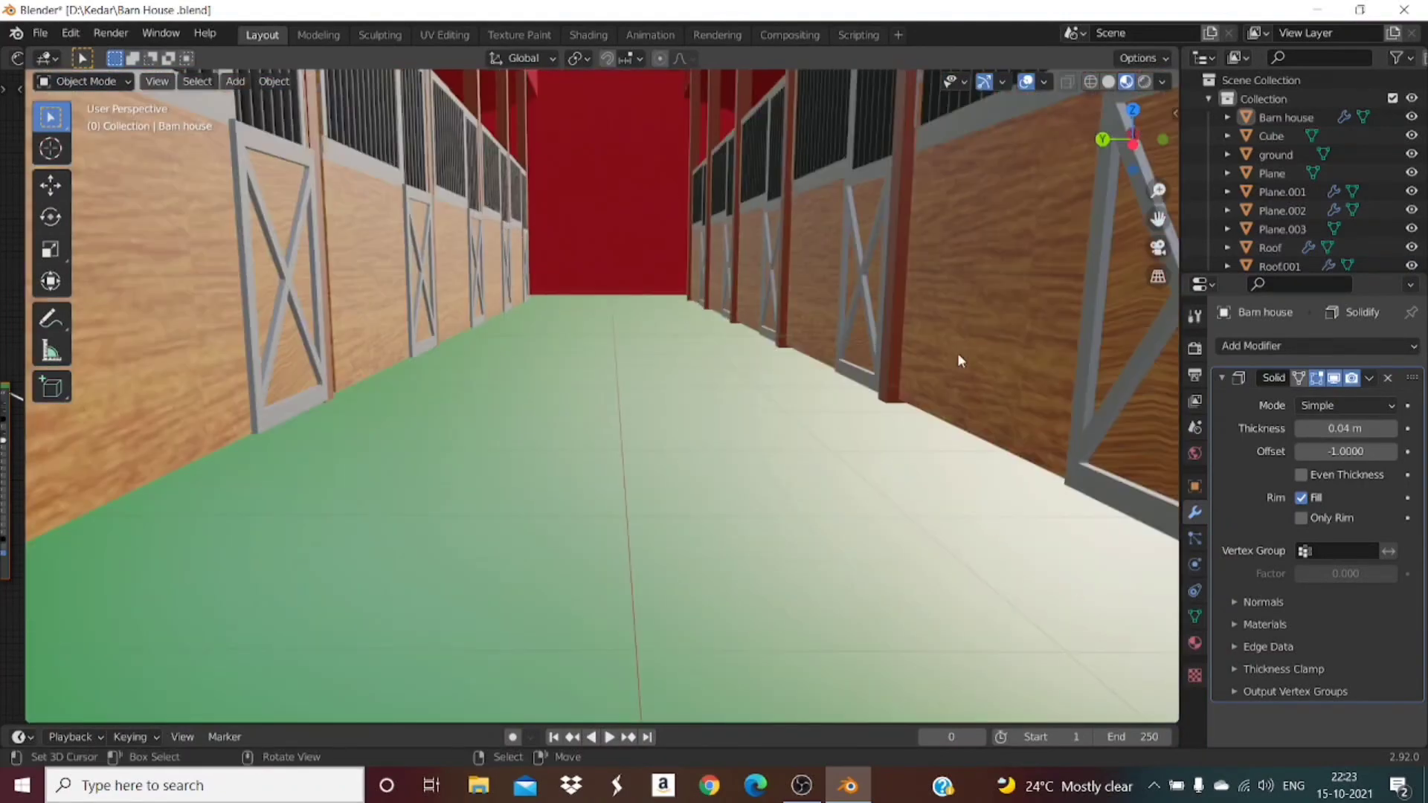
{"action": "scroll", "coordinate": [958, 353], "scroll_direction": "down", "scroll_amount": 1}
{"action": "mouse_move", "coordinate": [1158, 219]}
{"action": "left_mouse_down"}
{"action": "mouse_move", "coordinate": [1157, 240]}
{"action": "mouse_move", "coordinate": [1158, 219]}
{"action": "left_mouse_up"}
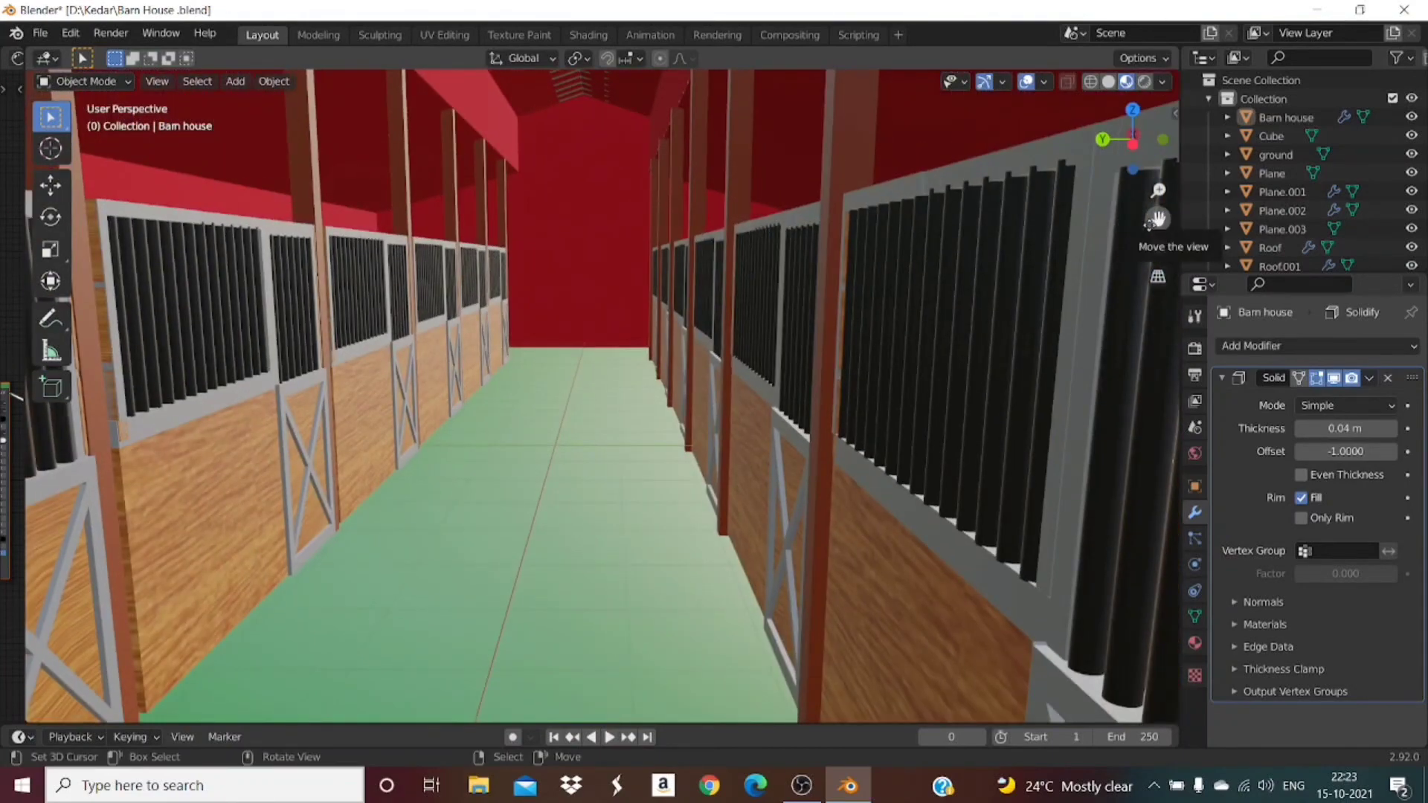
{"action": "scroll", "coordinate": [1153, 218], "scroll_direction": "down", "scroll_amount": 10}
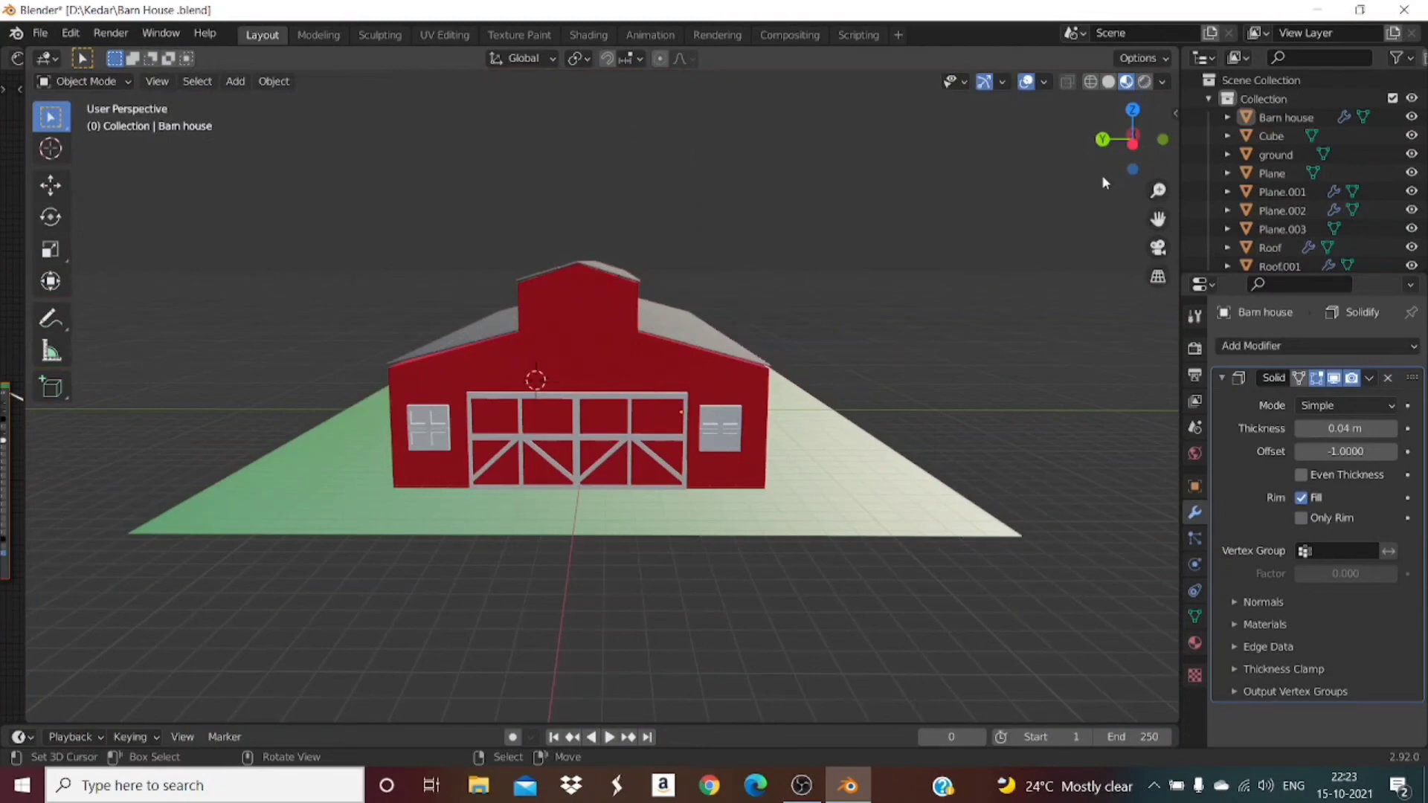
{"action": "mouse_move", "coordinate": [1131, 139]}
{"action": "left_mouse_down"}
{"action": "mouse_move", "coordinate": [893, 149]}
{"action": "mouse_move", "coordinate": [1023, 186]}
{"action": "mouse_move", "coordinate": [1168, 163]}
{"action": "mouse_move", "coordinate": [1108, 136]}
{"action": "left_mouse_up"}
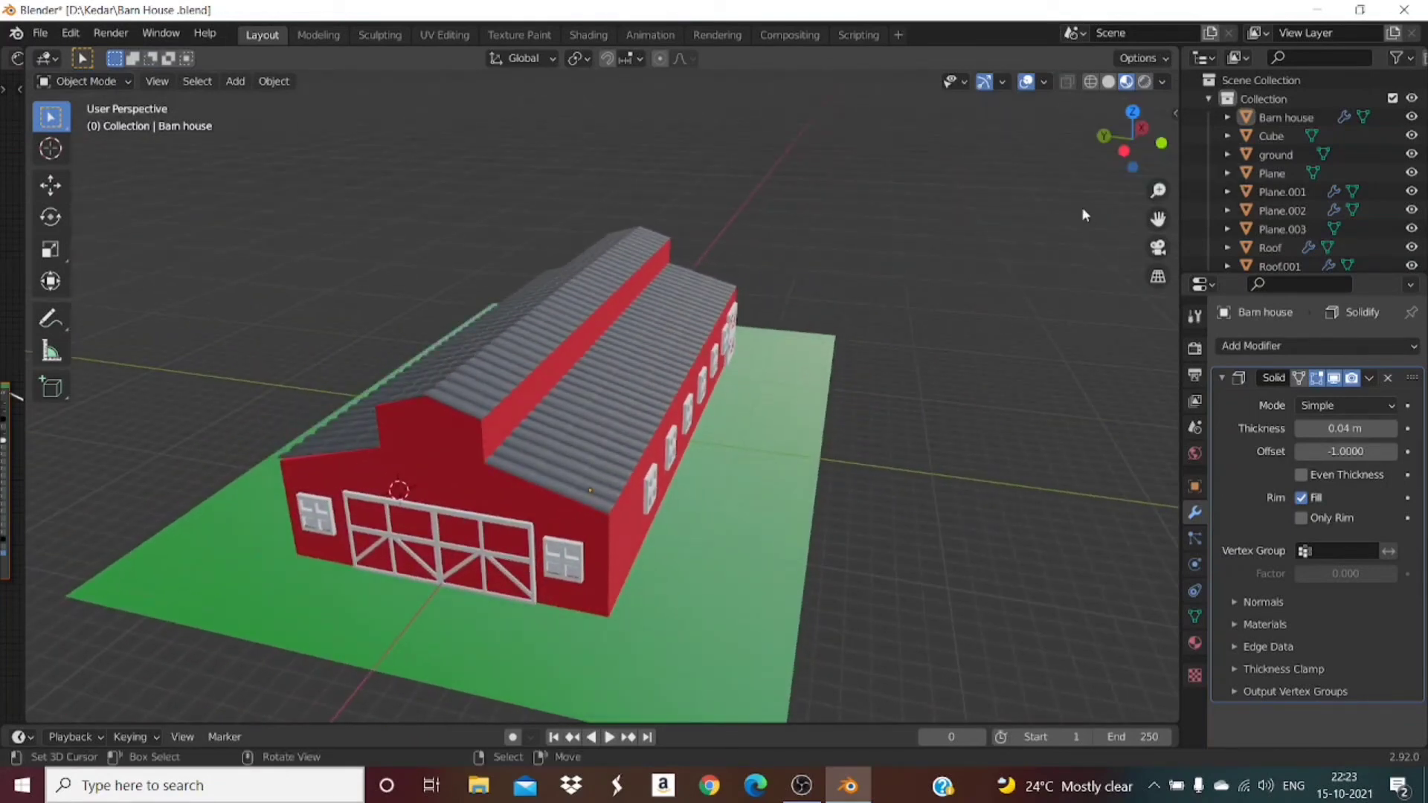